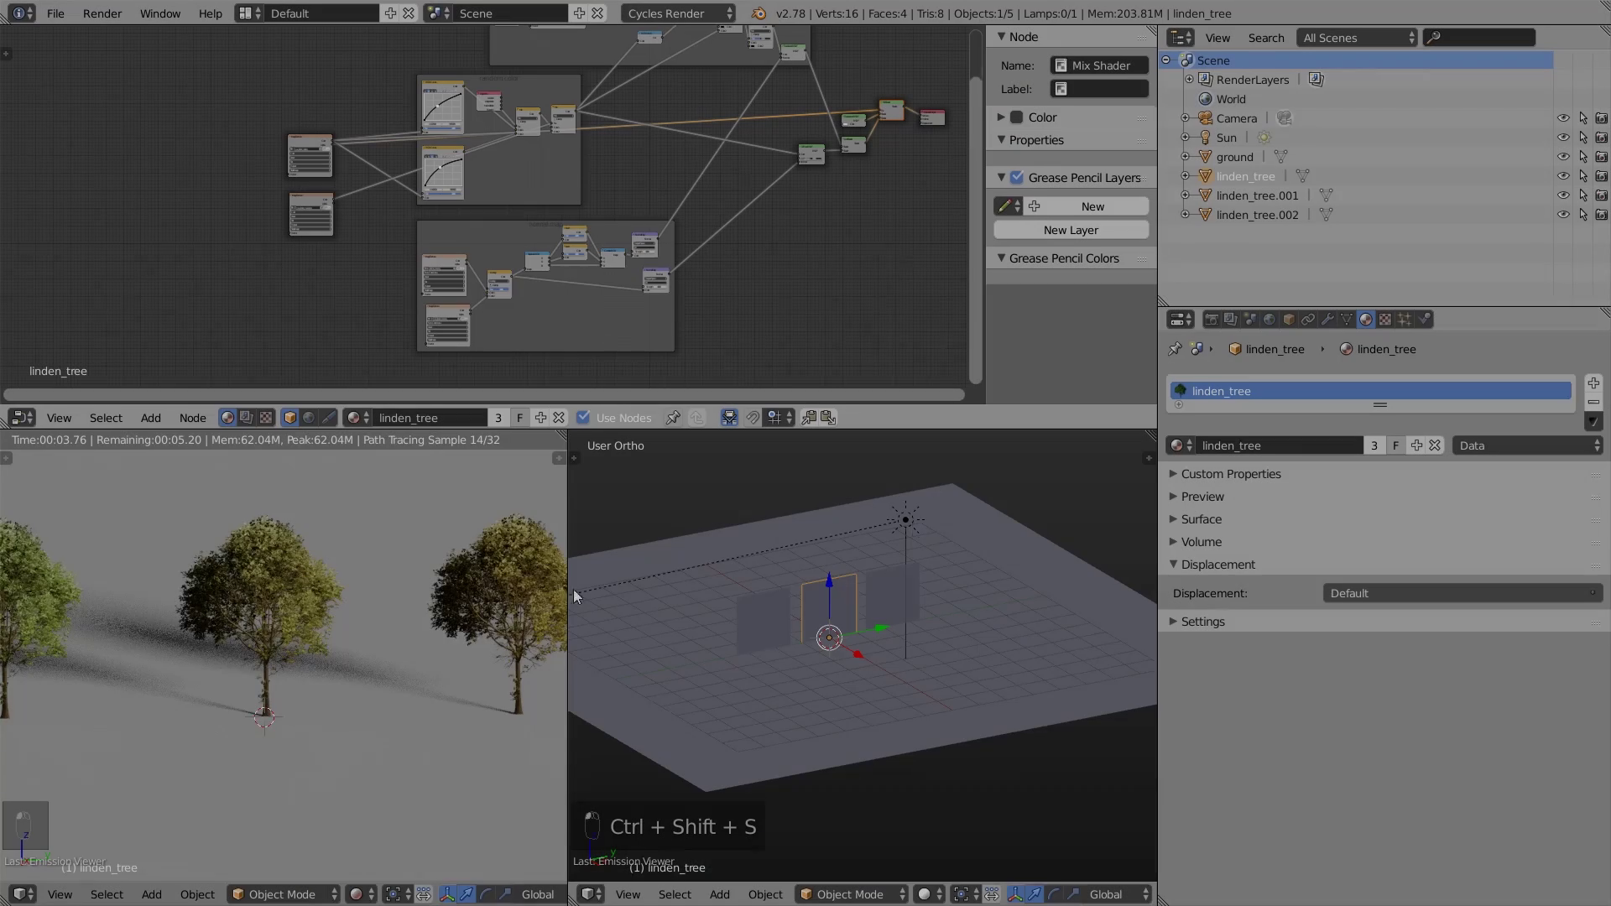
# - Rotate the Sun lamp around the global Z axis by about 35 degrees to change the direction of the tree shadows
pyautogui.scroll(-3, 177, 703)
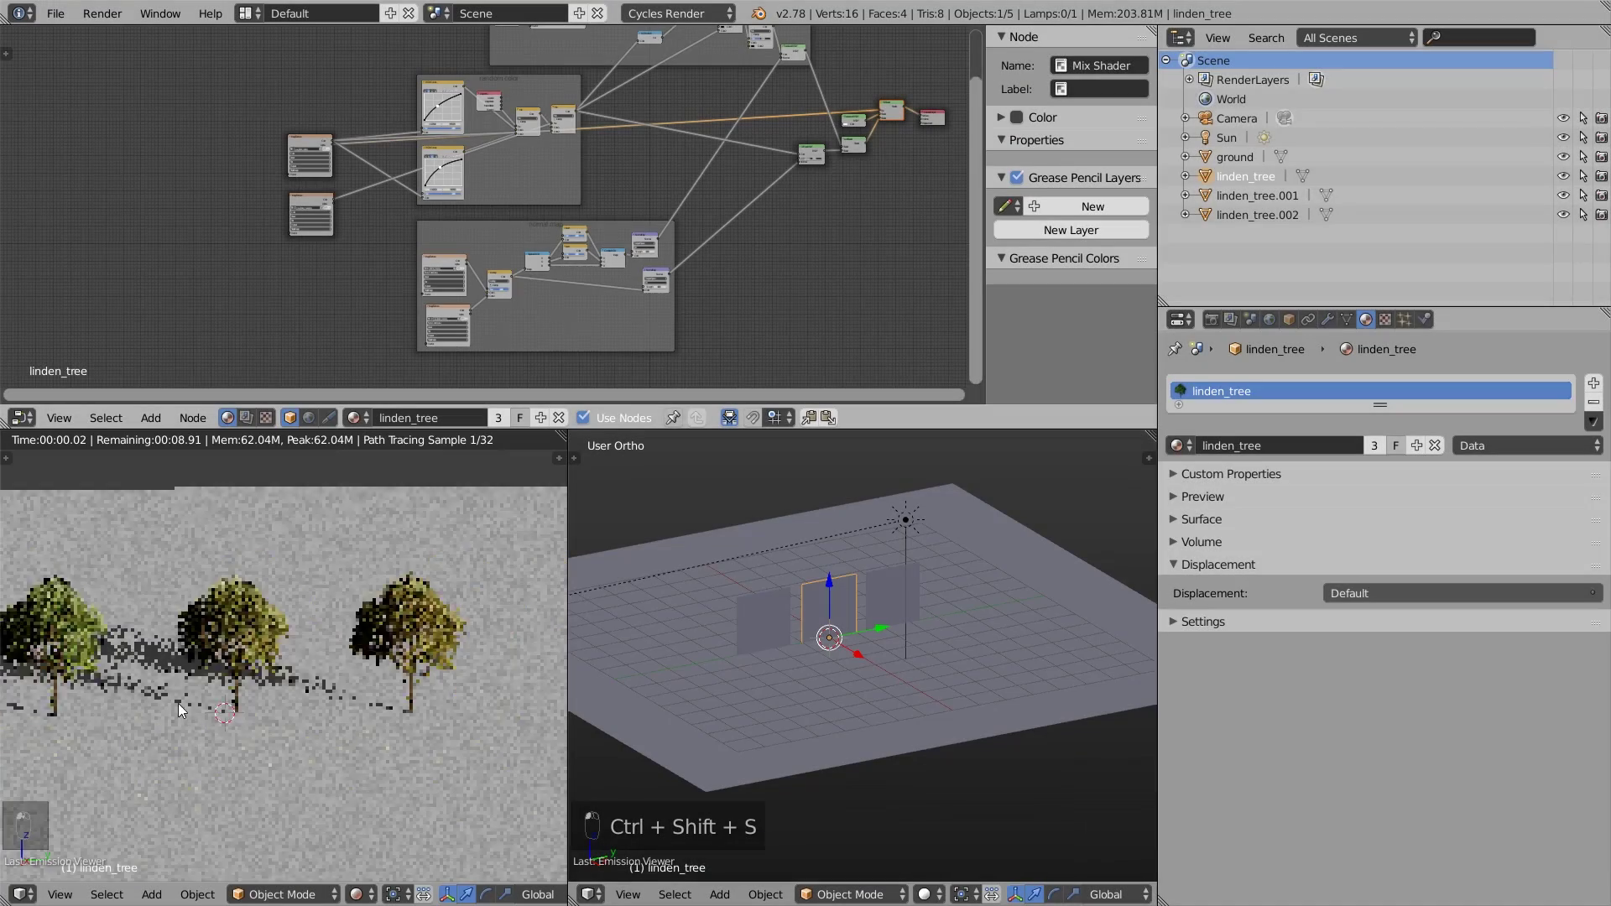
pyautogui.scroll(2, 331, 668)
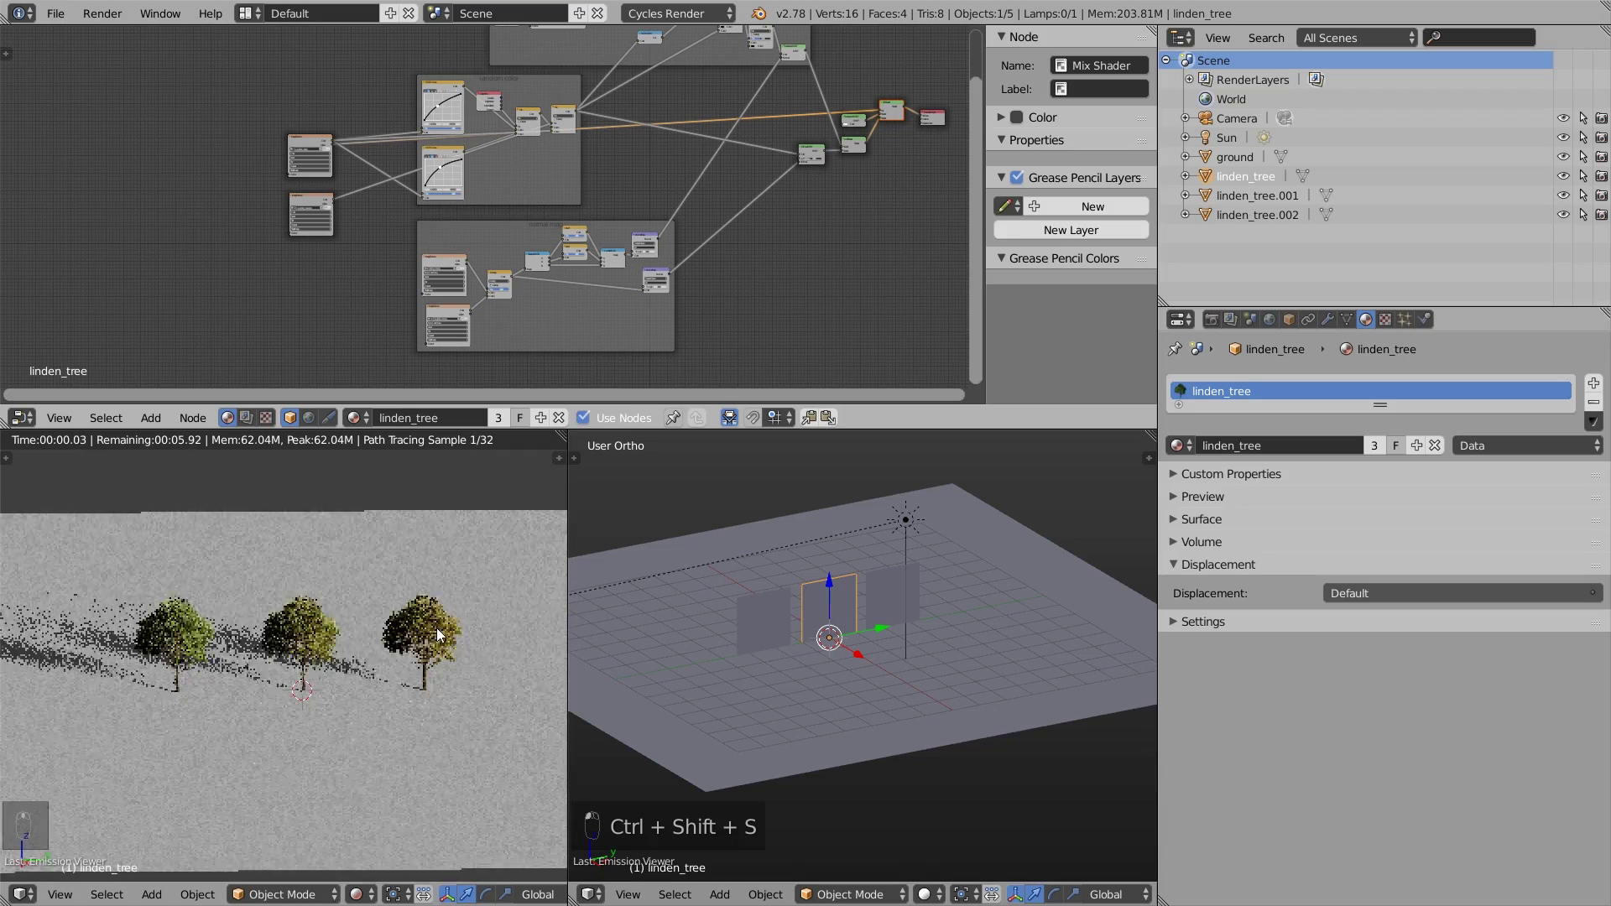
pyautogui.rightClick(901, 532)
pyautogui.moveTo(954, 584); pyautogui.dragTo(999, 738, button='middle')
pyautogui.press('r')
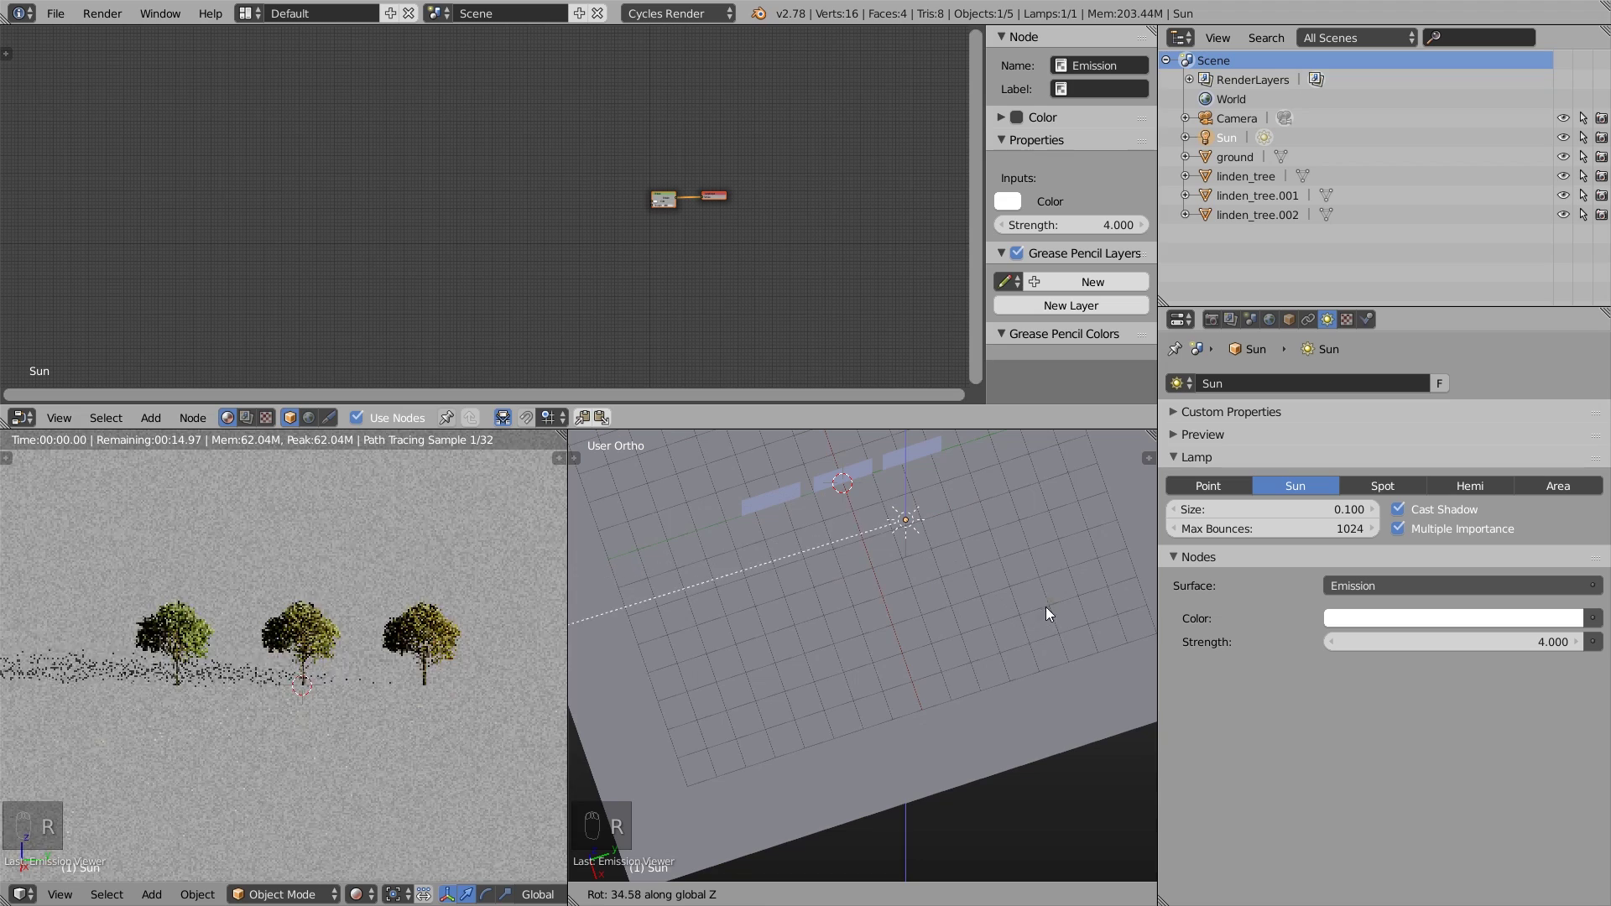
pyautogui.click(1045, 599)
# - Rotate the Sun lamp around Z again and inspect the flat trees and their shadows from the side
pyautogui.moveTo(67, 678); pyautogui.dragTo(324, 617, button='middle')
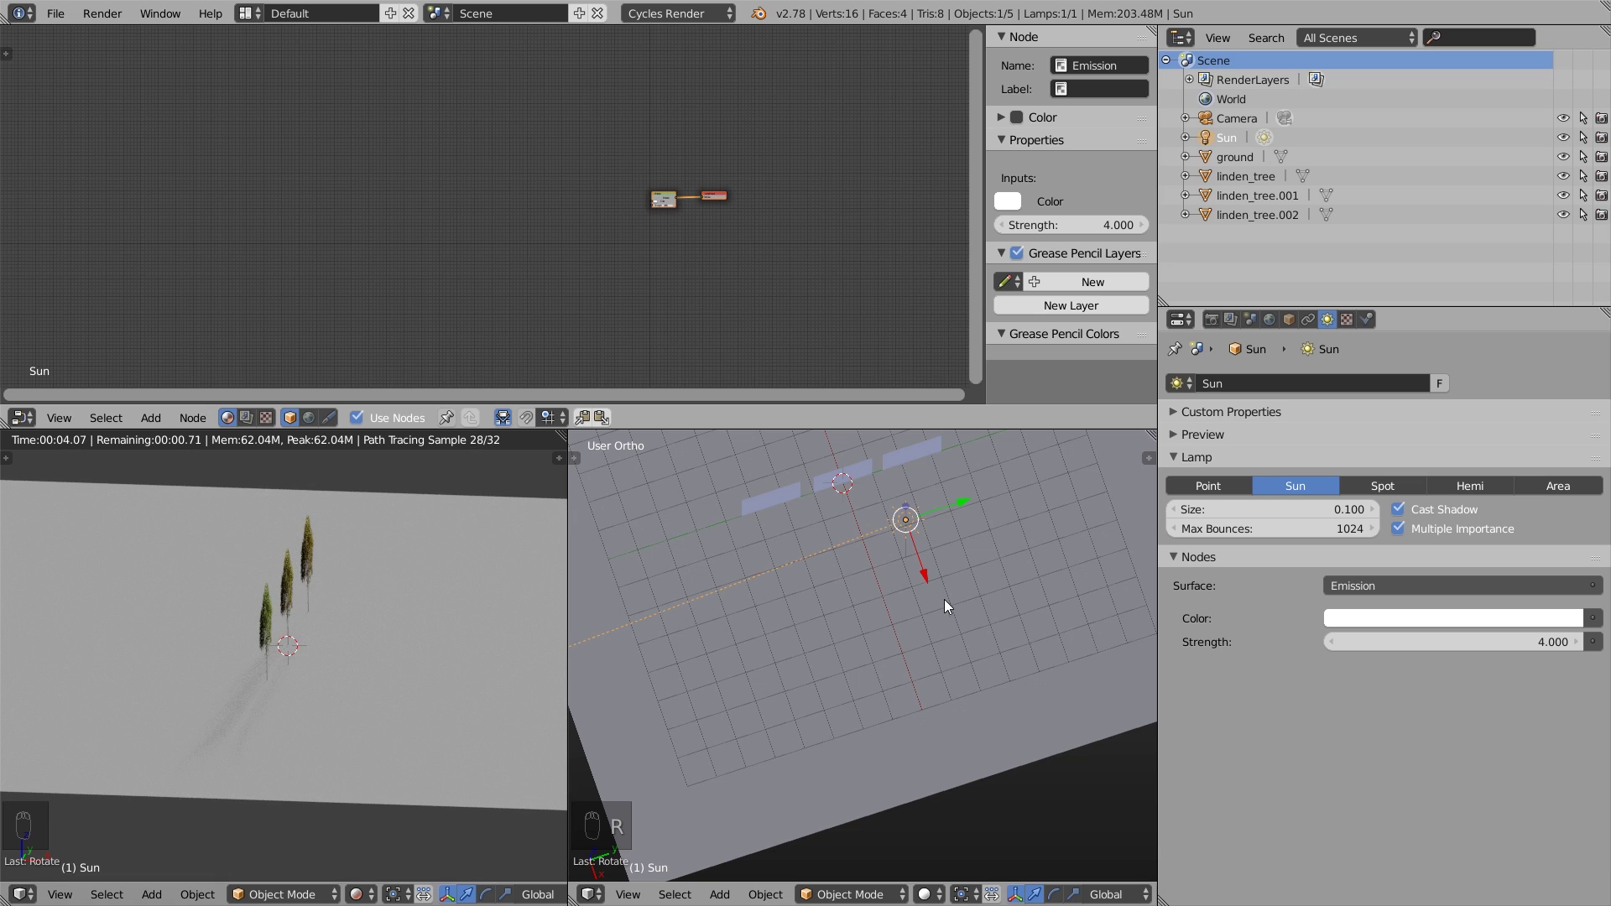
pyautogui.press('r')
pyautogui.press('z')
pyautogui.hotkey('shift', 'space')
pyautogui.hotkey('shift', 'space')
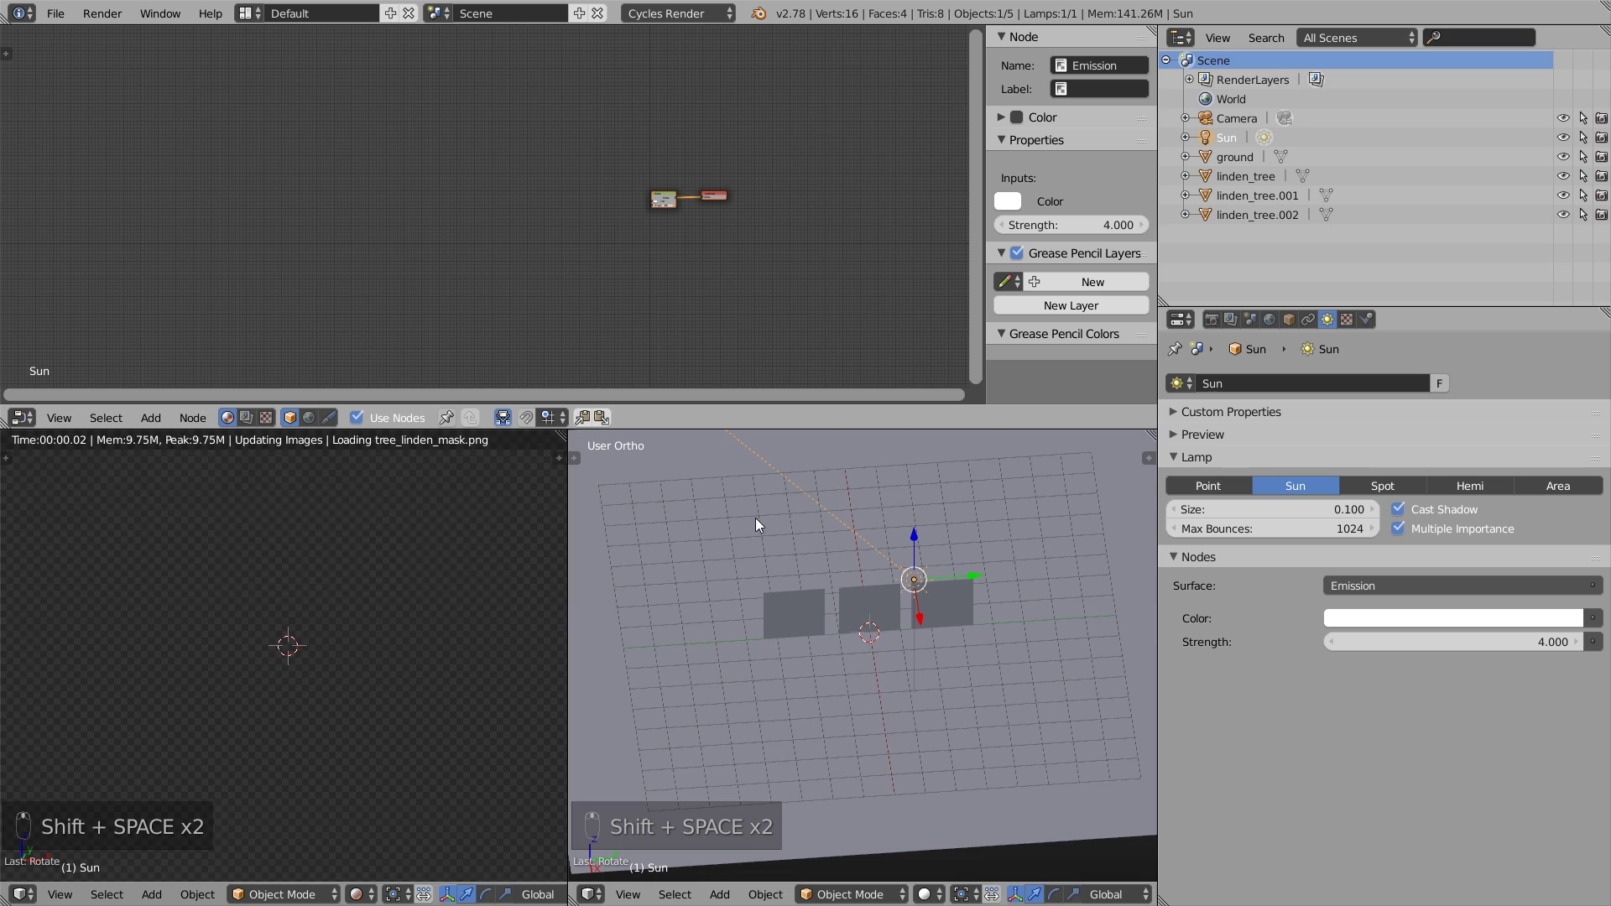
pyautogui.press('KP_5')
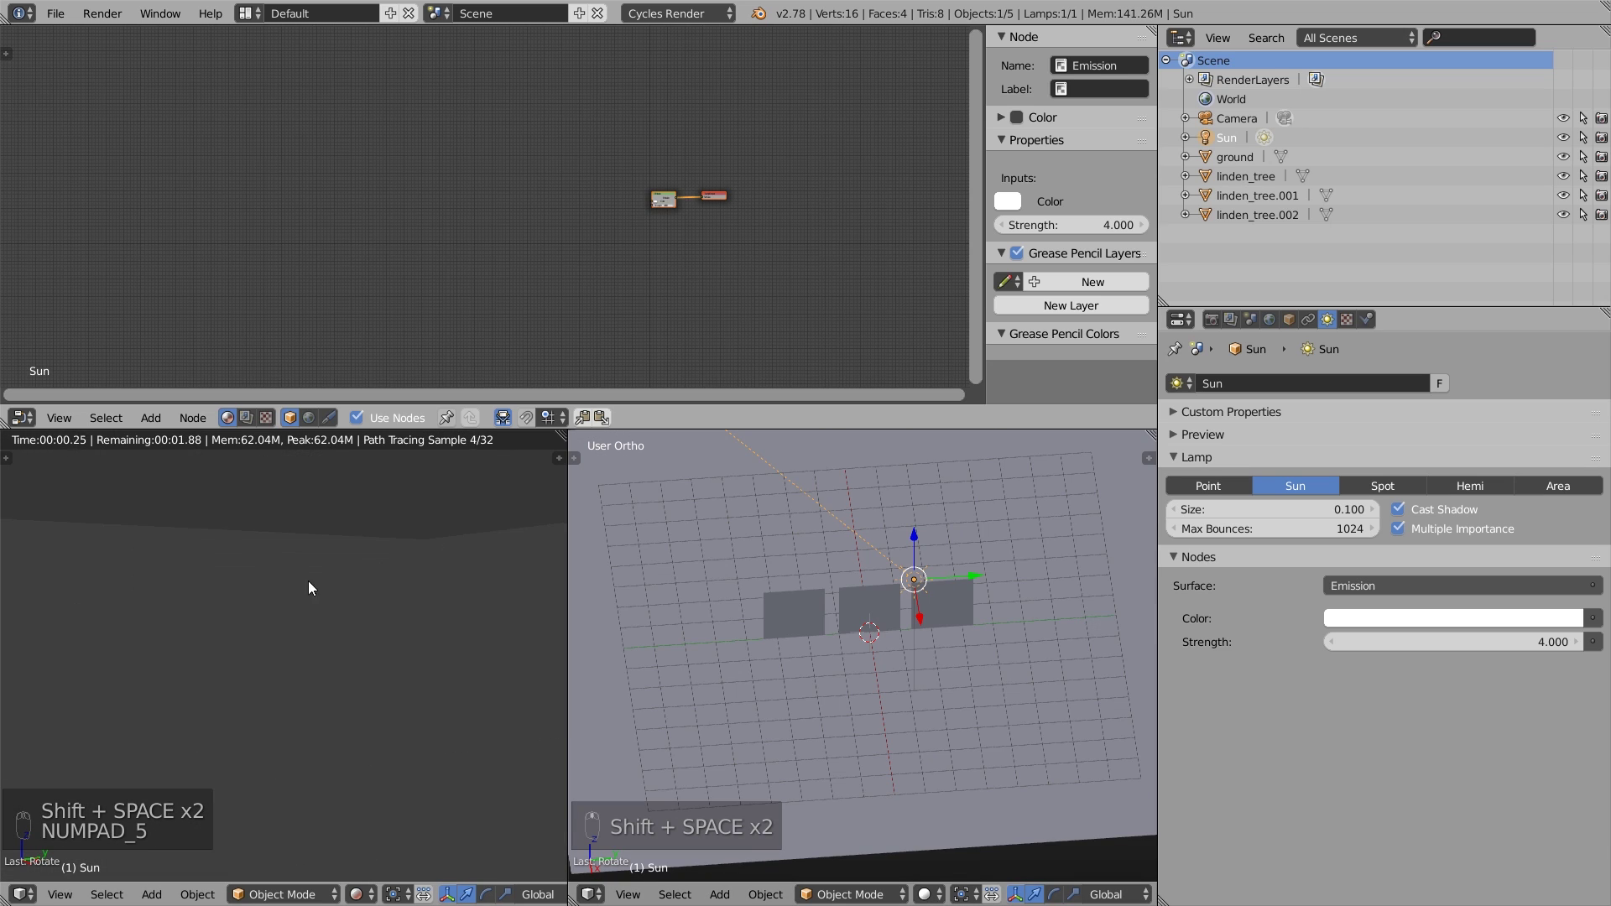
pyautogui.moveTo(371, 495); pyautogui.dragTo(426, 606, button='middle')
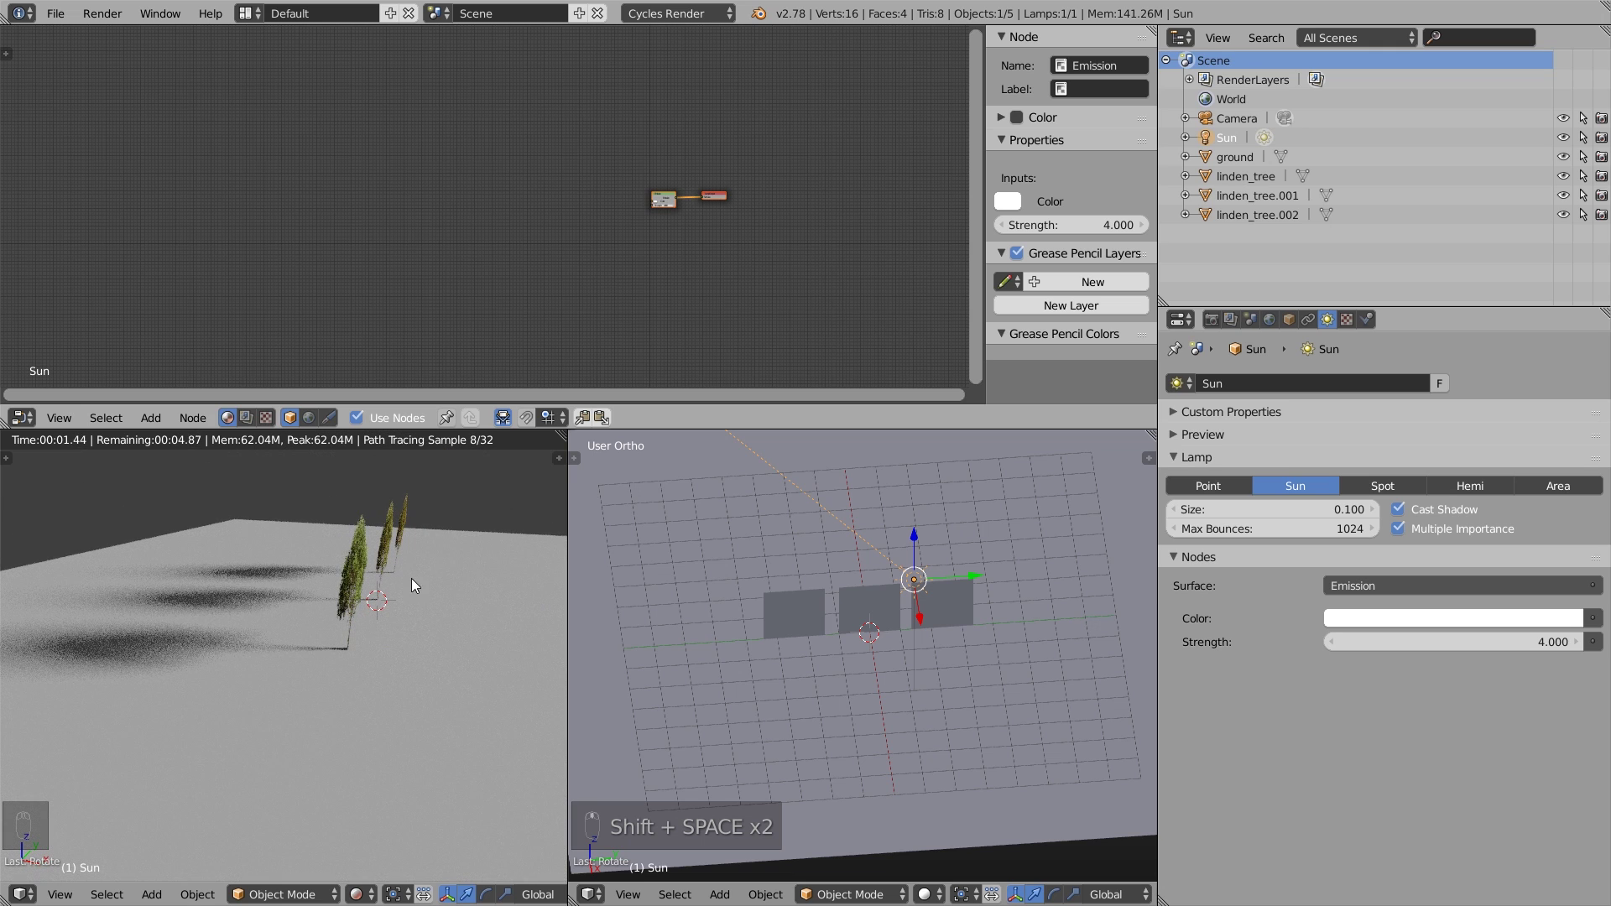
pyautogui.moveTo(425, 551); pyautogui.dragTo(361, 579, button='middle')
# - Show the camera's layer together with the tree scene and select the camera
pyautogui.hotkey('shift', 'space')
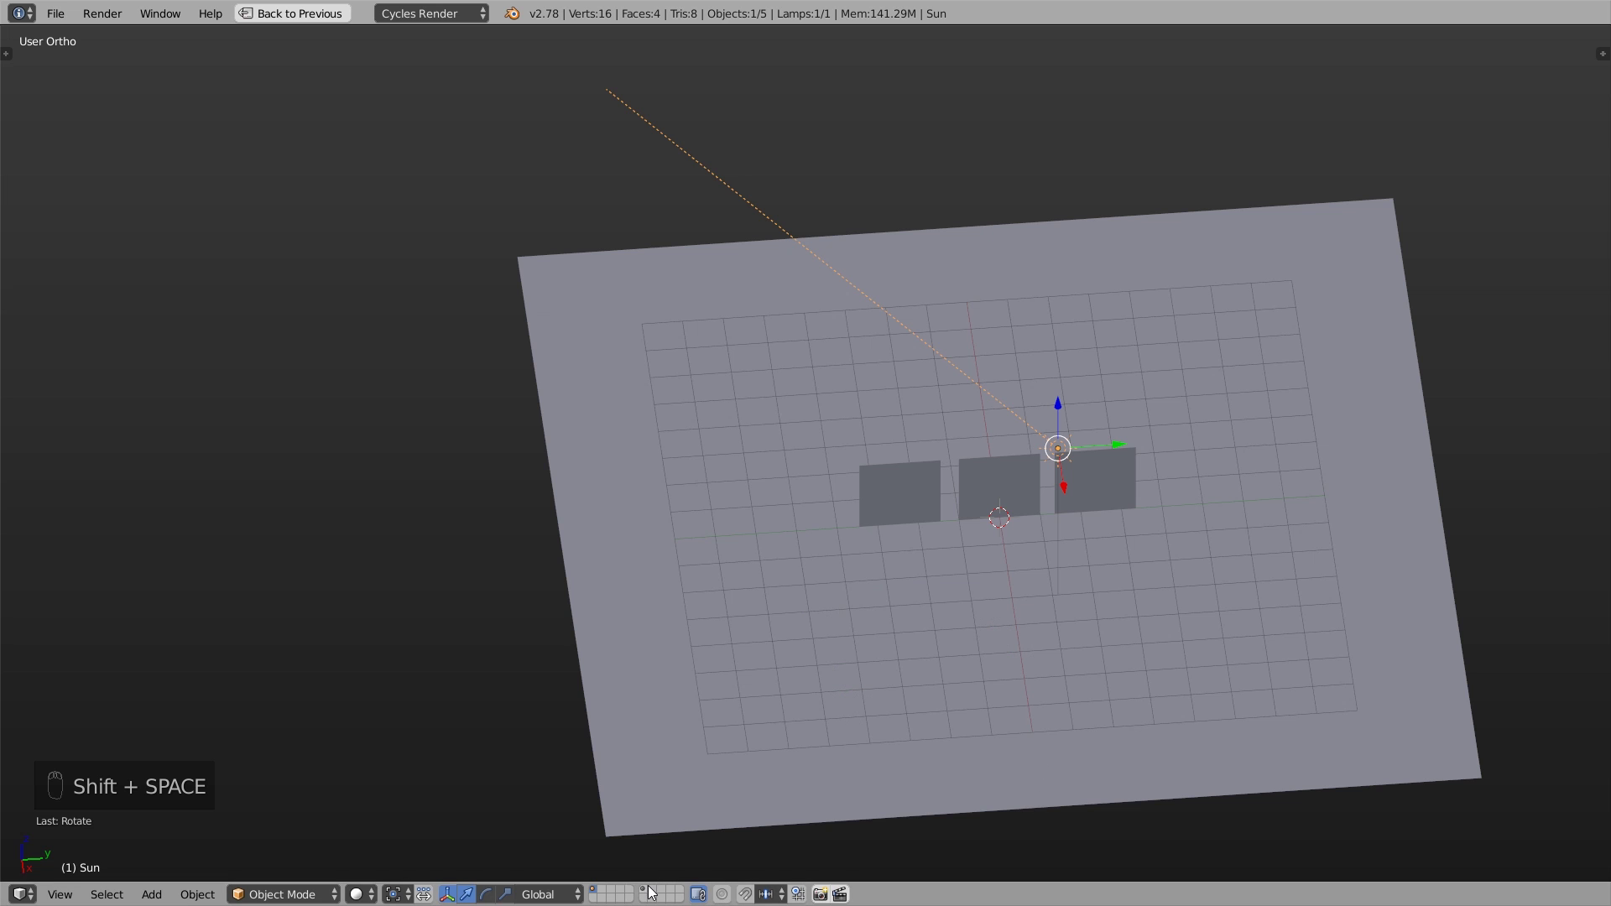
pyautogui.scroll(2, 890, 525)
pyautogui.hotkey('shift', 'space')
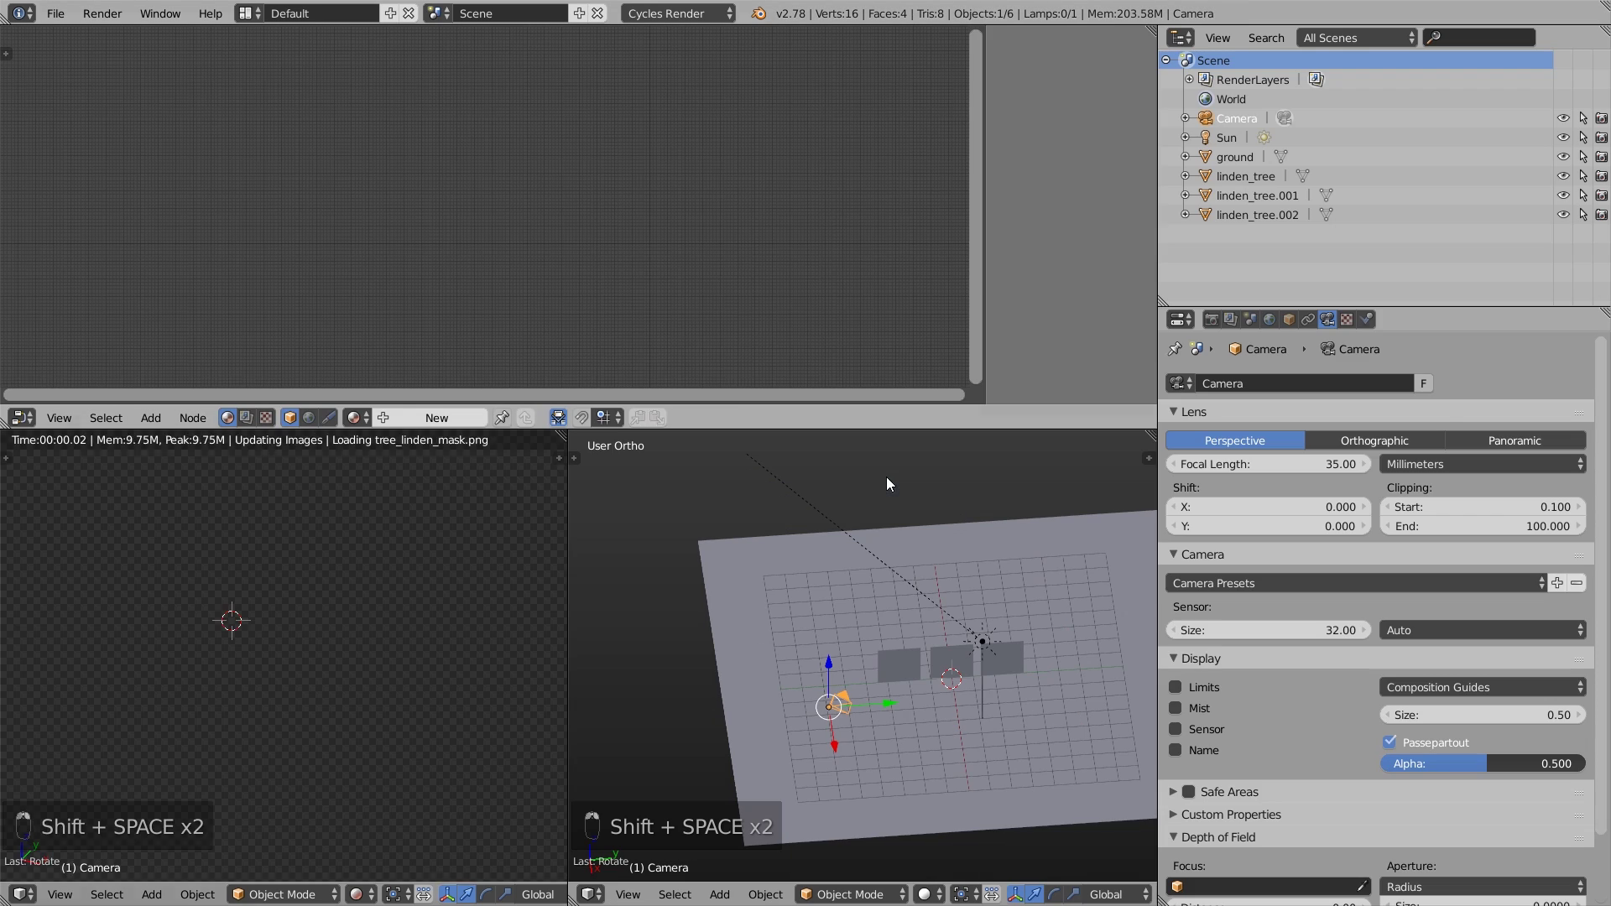
# - Delete the two outer linden tree planes, linden_tree.001 and linden_tree.002
pyautogui.rightClick(911, 659)
pyautogui.scroll(2, 977, 672)
pyautogui.rightClick(928, 646)
pyautogui.rightClick(867, 655)
pyautogui.press('x')
pyautogui.click(869, 659)
pyautogui.rightClick(1019, 653)
pyautogui.press('x')
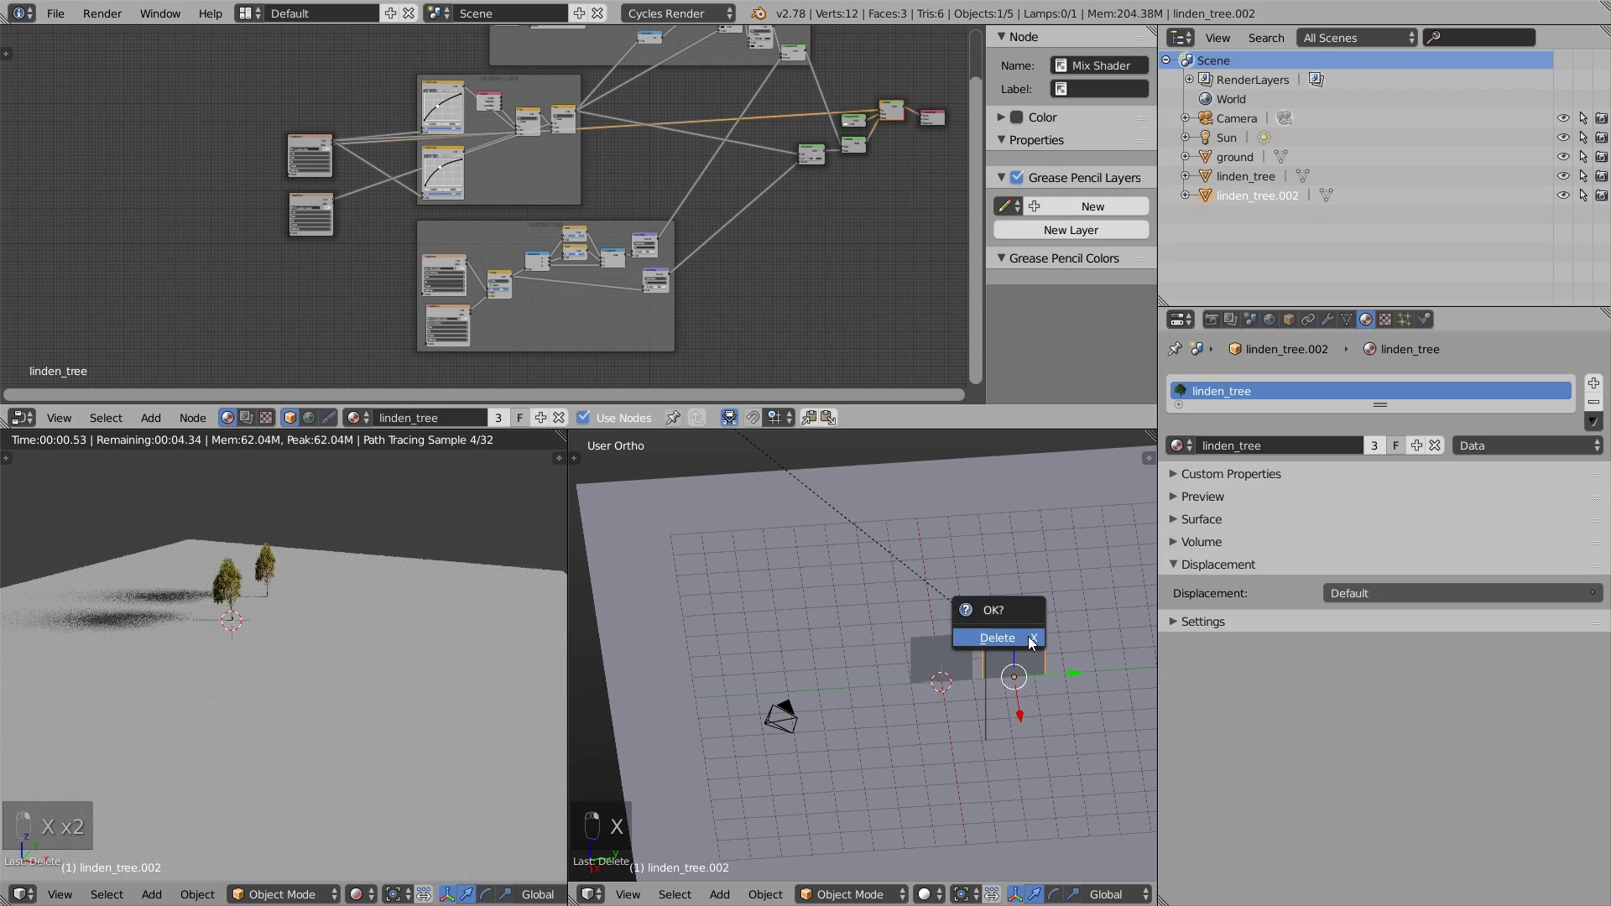
pyautogui.click(1022, 650)
# - Add a Track To constraint to the remaining linden_tree plane with Camera as target and X as the tracking axis
pyautogui.rightClick(940, 654)
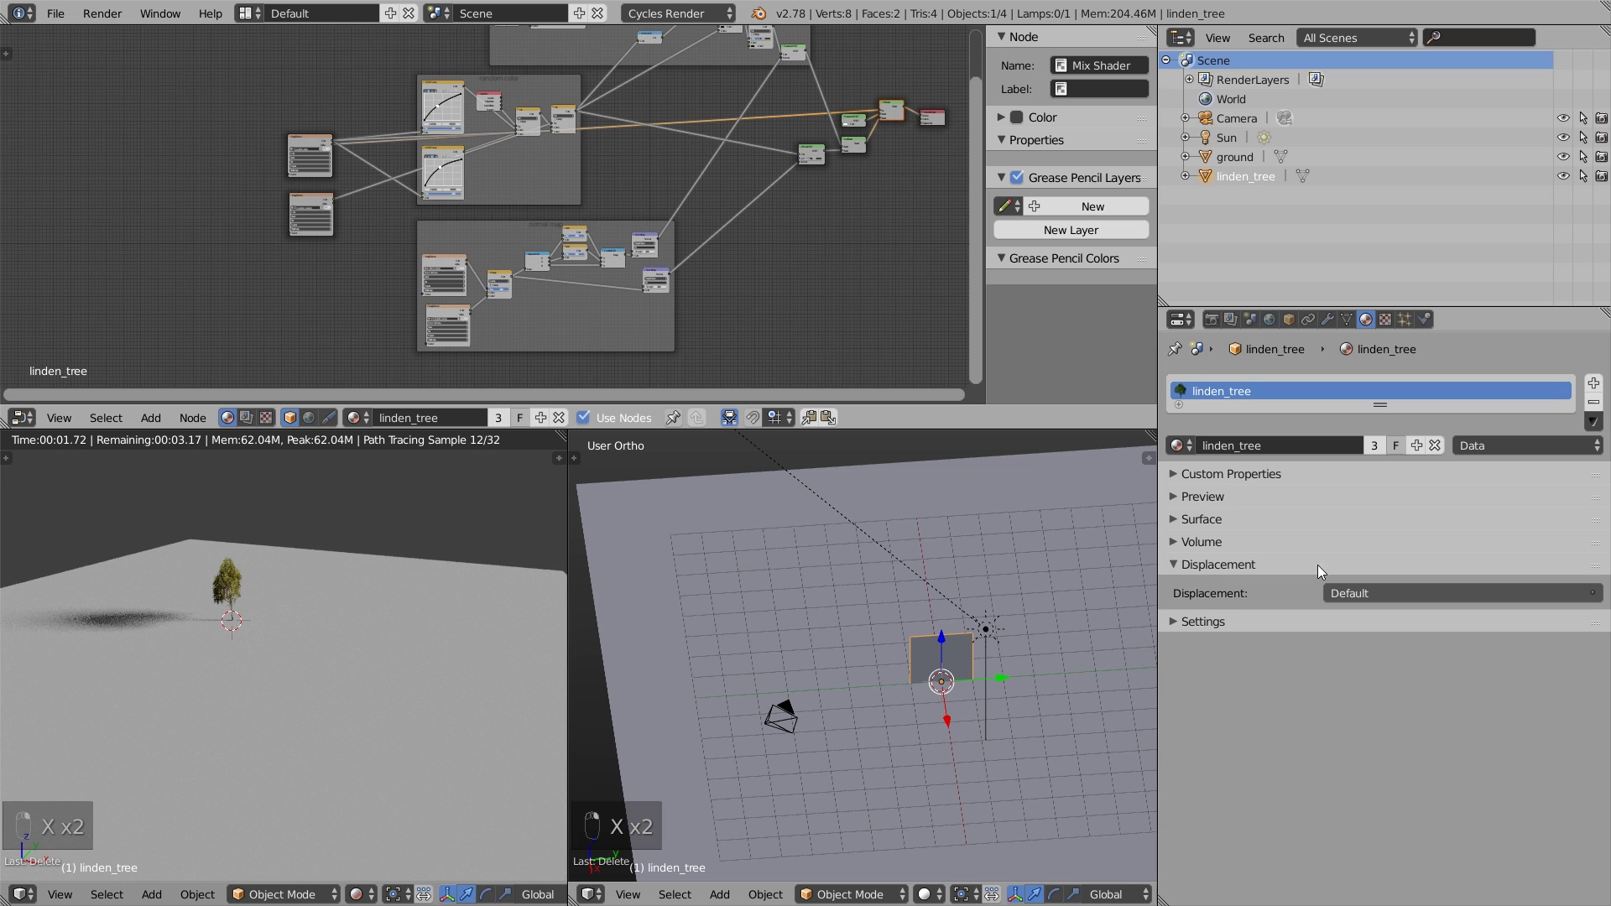
pyautogui.click(1311, 317)
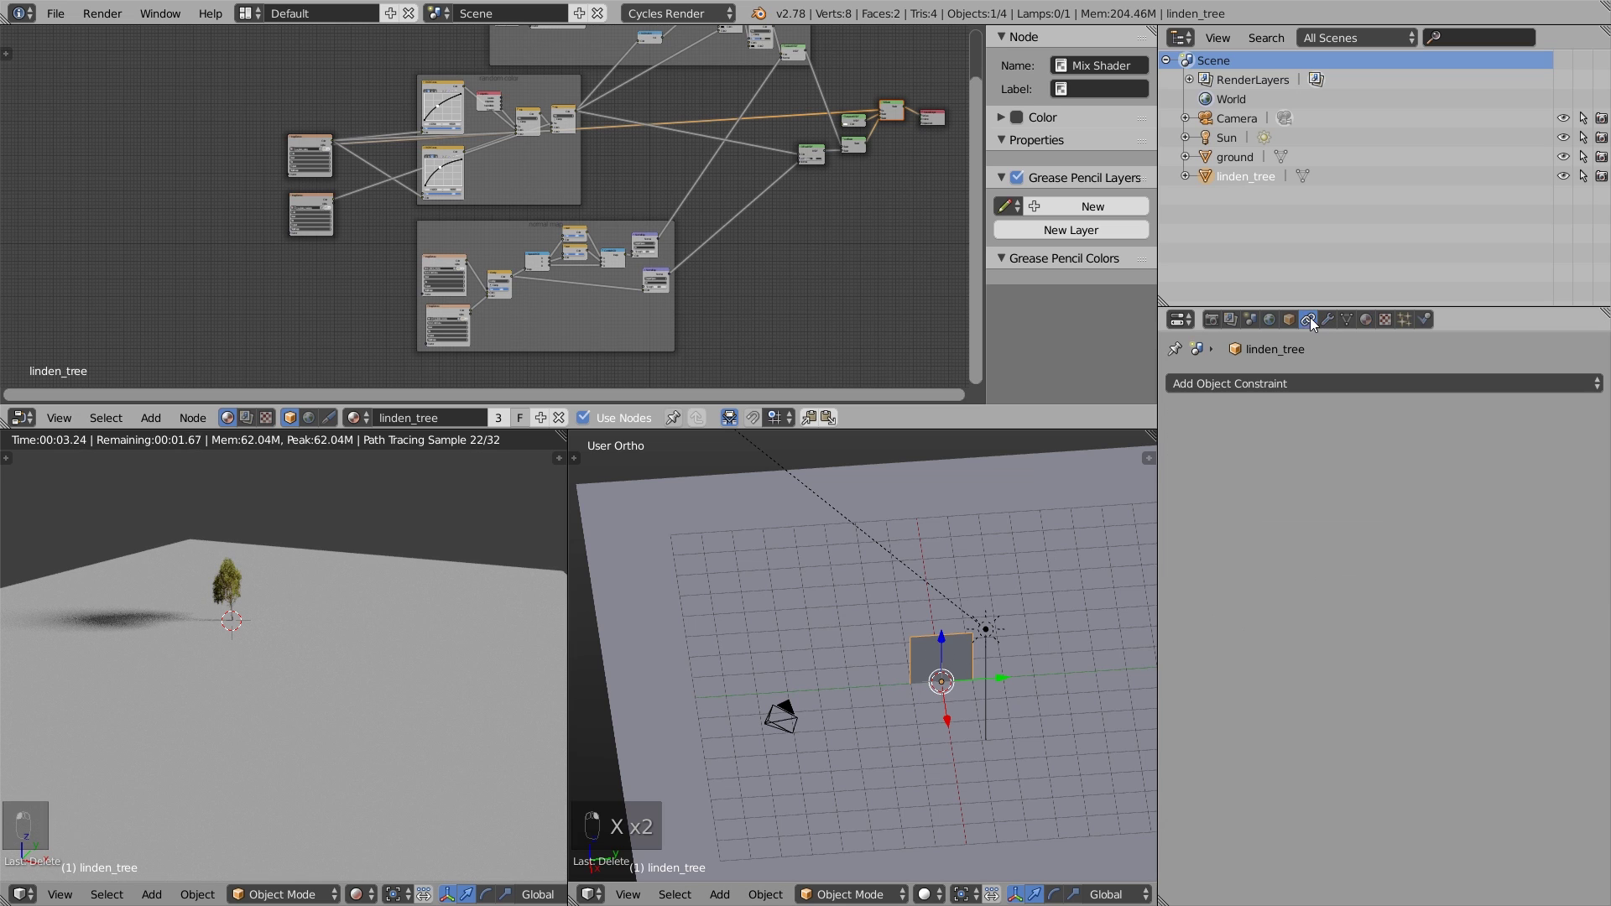
pyautogui.click(1291, 381)
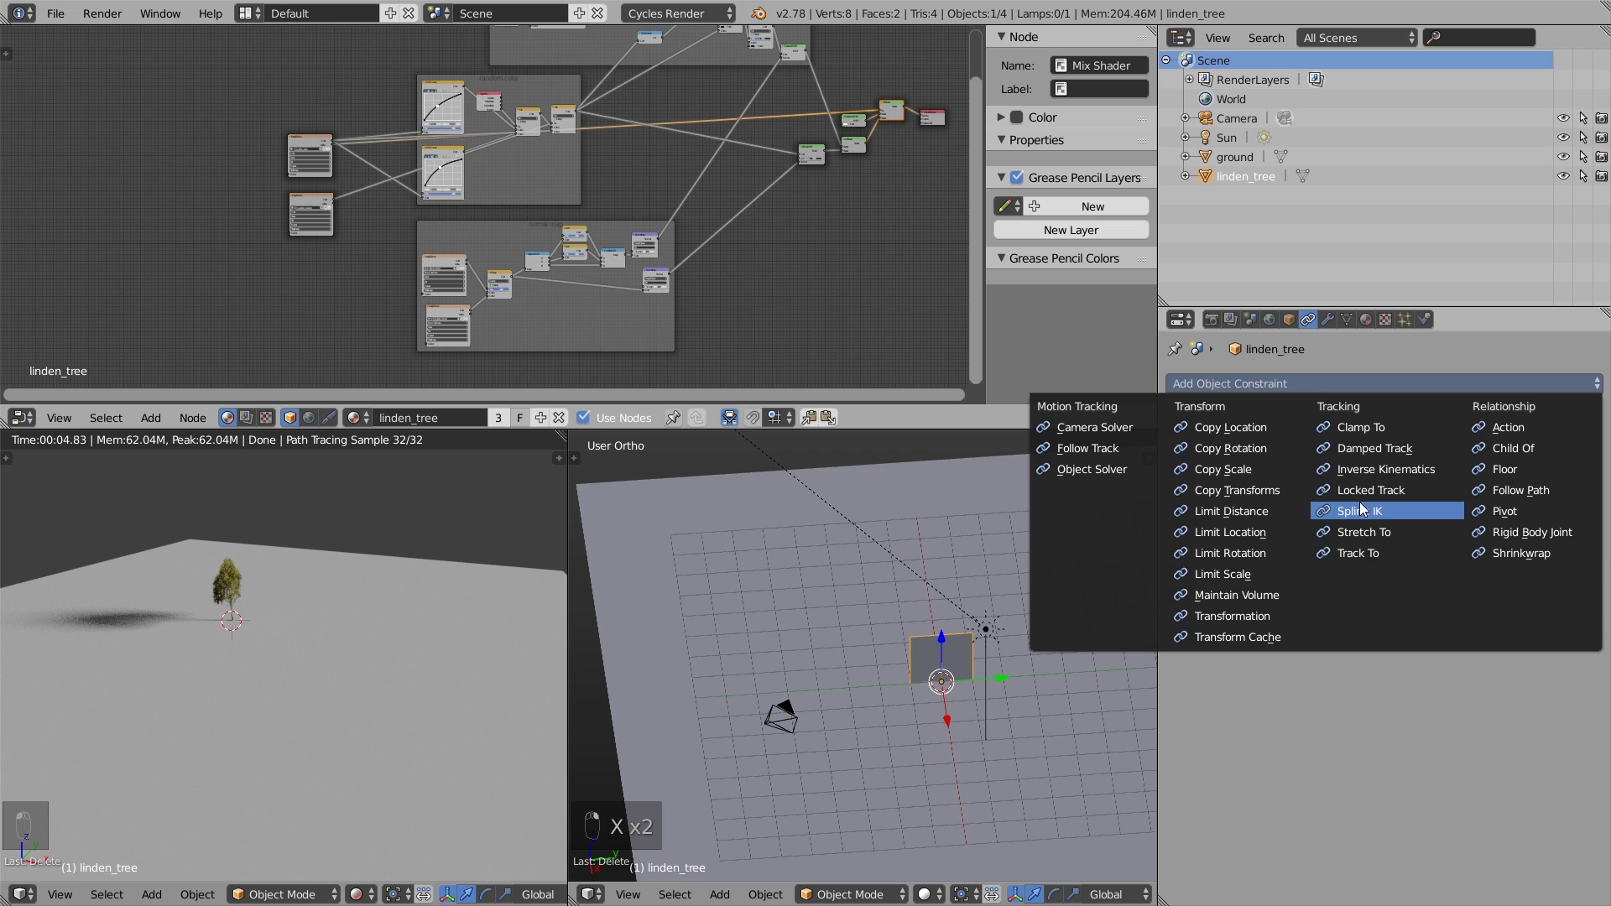
pyautogui.click(1361, 548)
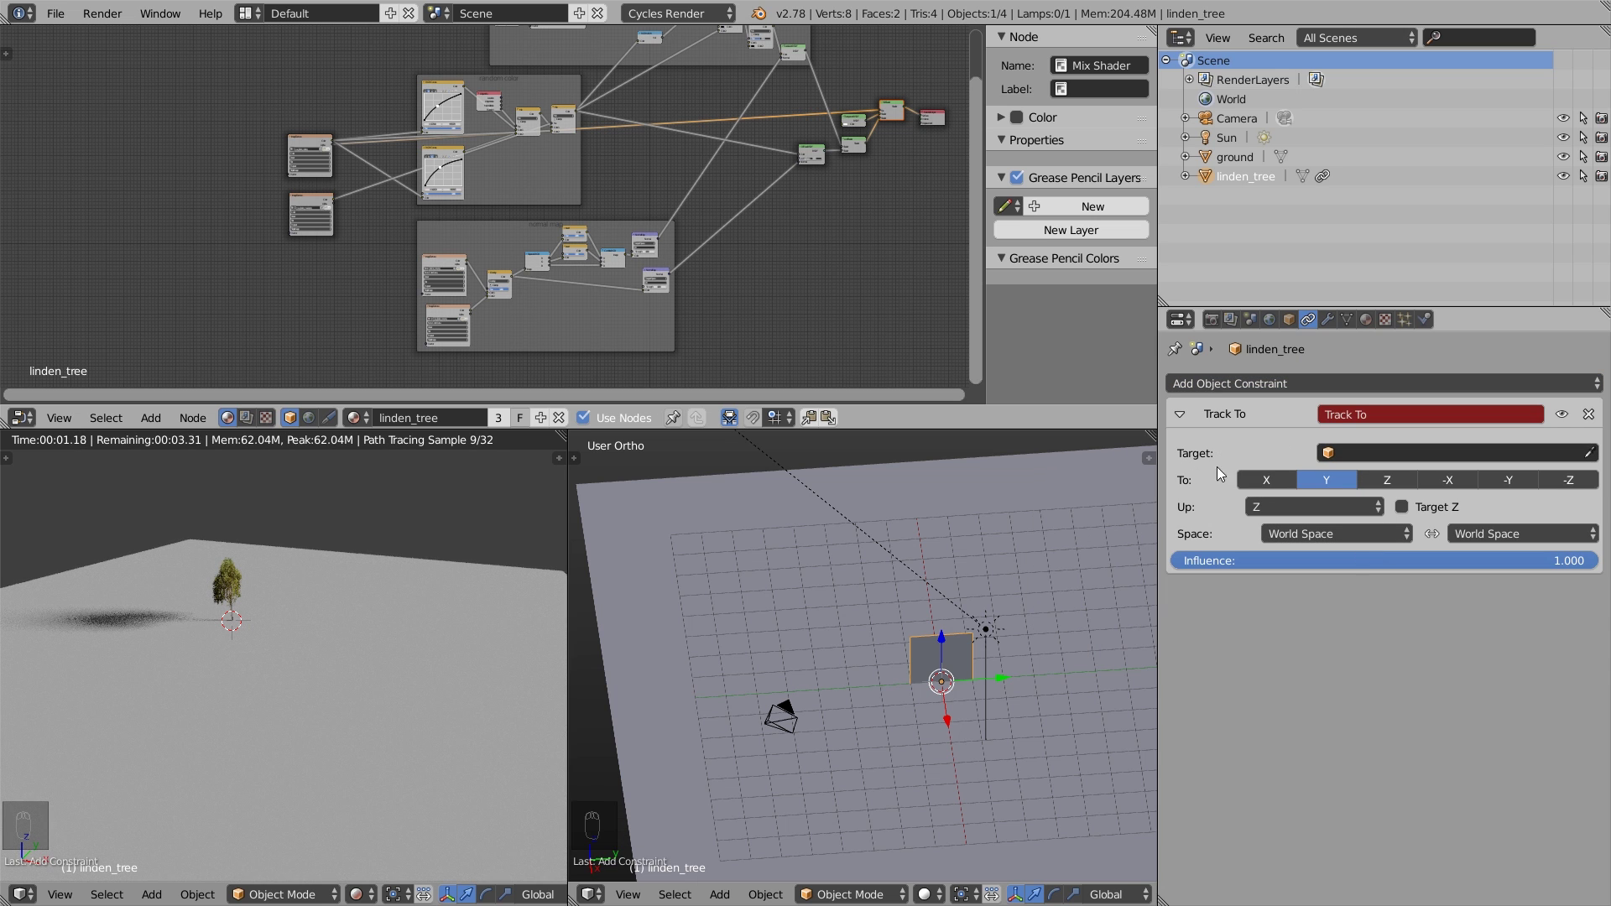
pyautogui.click(1381, 454)
pyautogui.click(1357, 482)
pyautogui.moveTo(965, 638); pyautogui.dragTo(881, 705, button='middle')
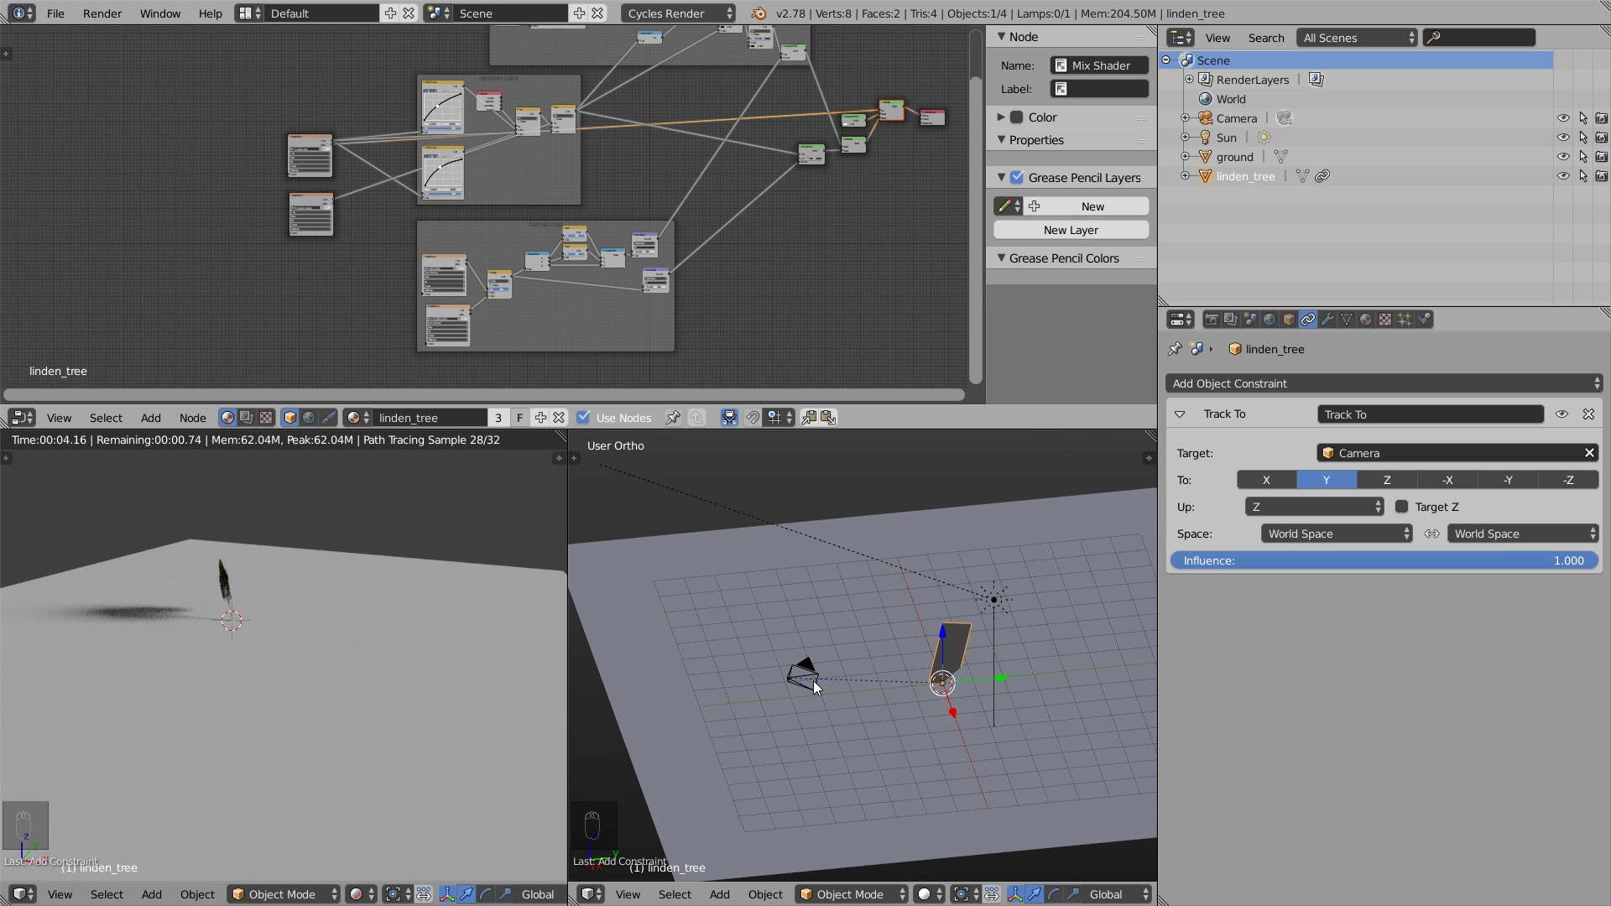
pyautogui.scroll(3, 938, 651)
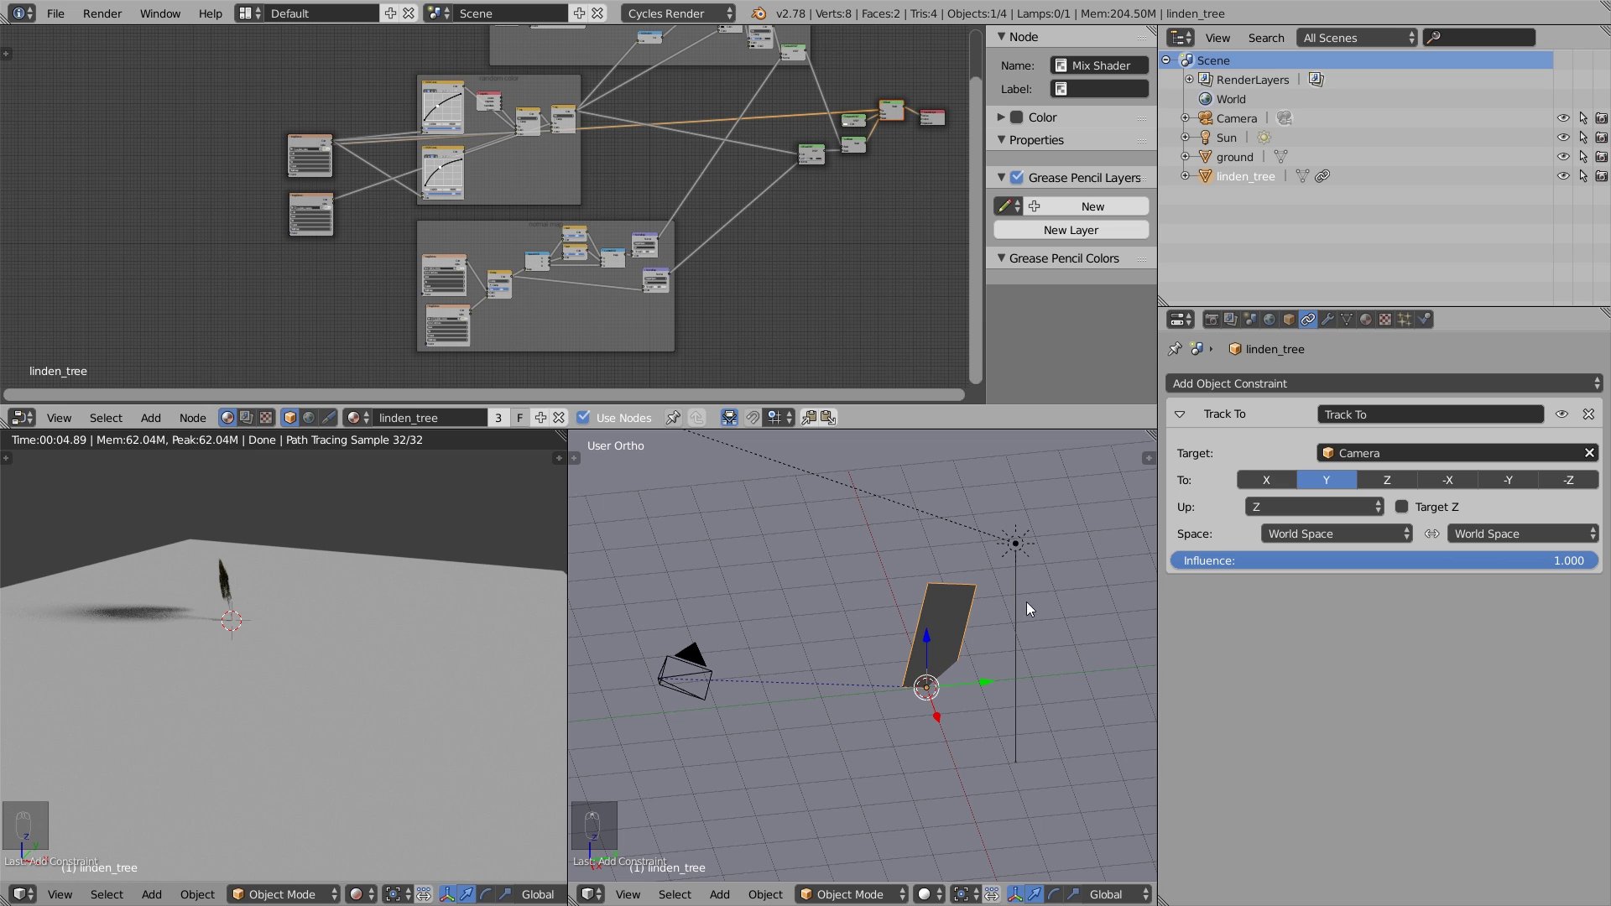
pyautogui.click(1267, 480)
# - Display the face normals of the tree plane in Edit Mode and examine which axis they point along
pyautogui.moveTo(874, 655); pyautogui.dragTo(907, 634, button='middle')
pyautogui.press('Tab')
pyautogui.scroll(5, 906, 634)
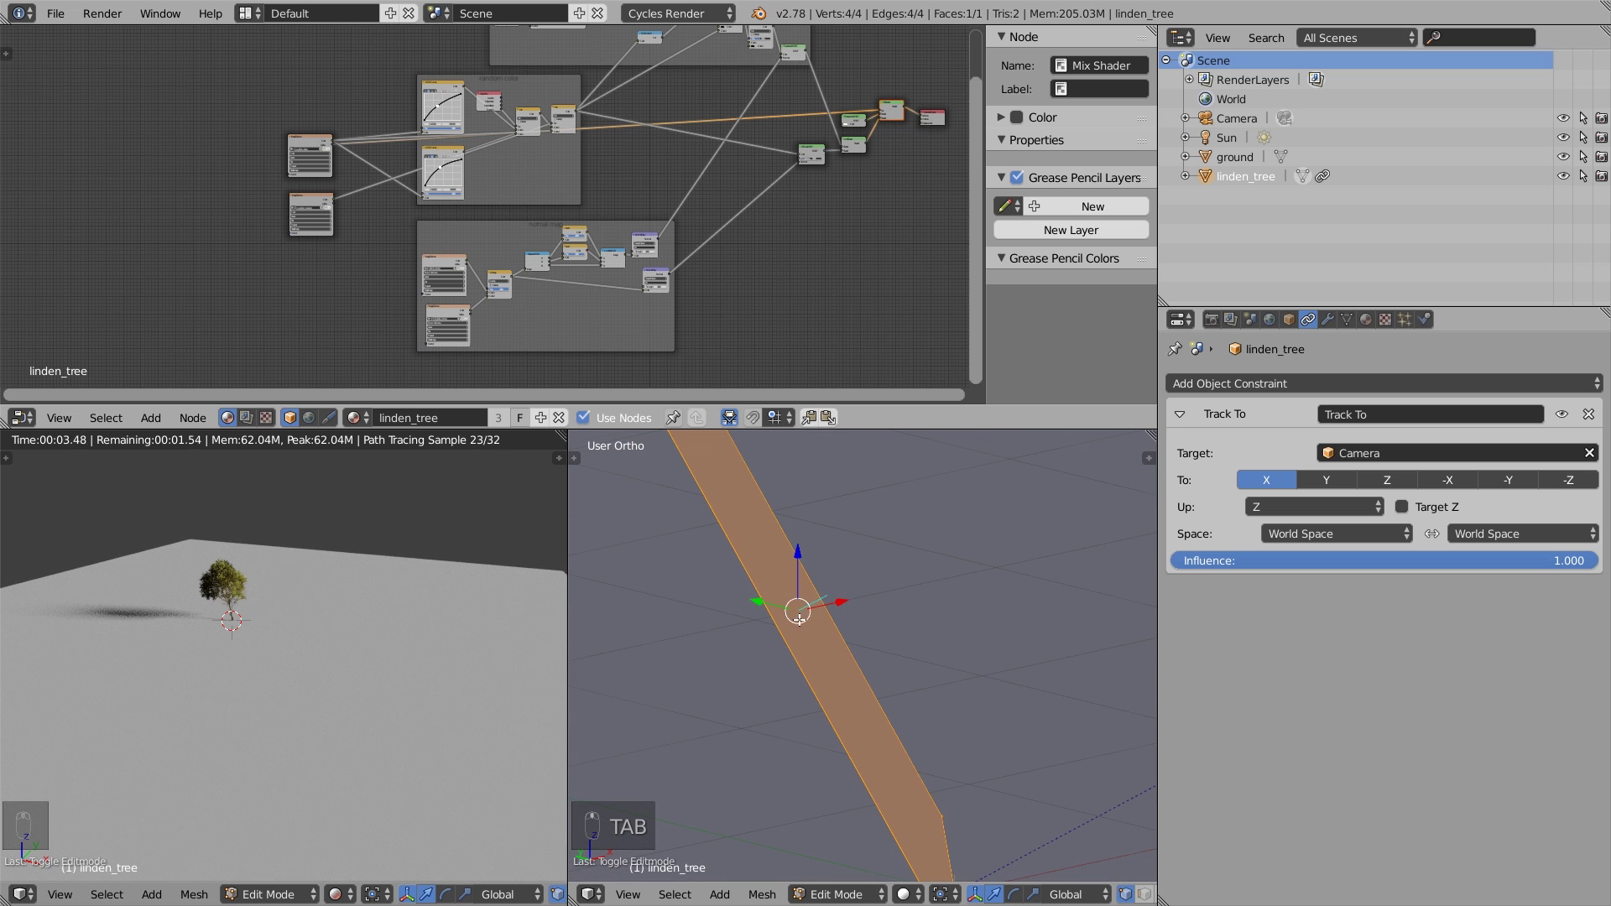
pyautogui.scroll(-4, 799, 620)
pyautogui.hotkey('shift', 'space')
pyautogui.scroll(-3, 923, 544)
pyautogui.press('n')
pyautogui.scroll(4, 1482, 457)
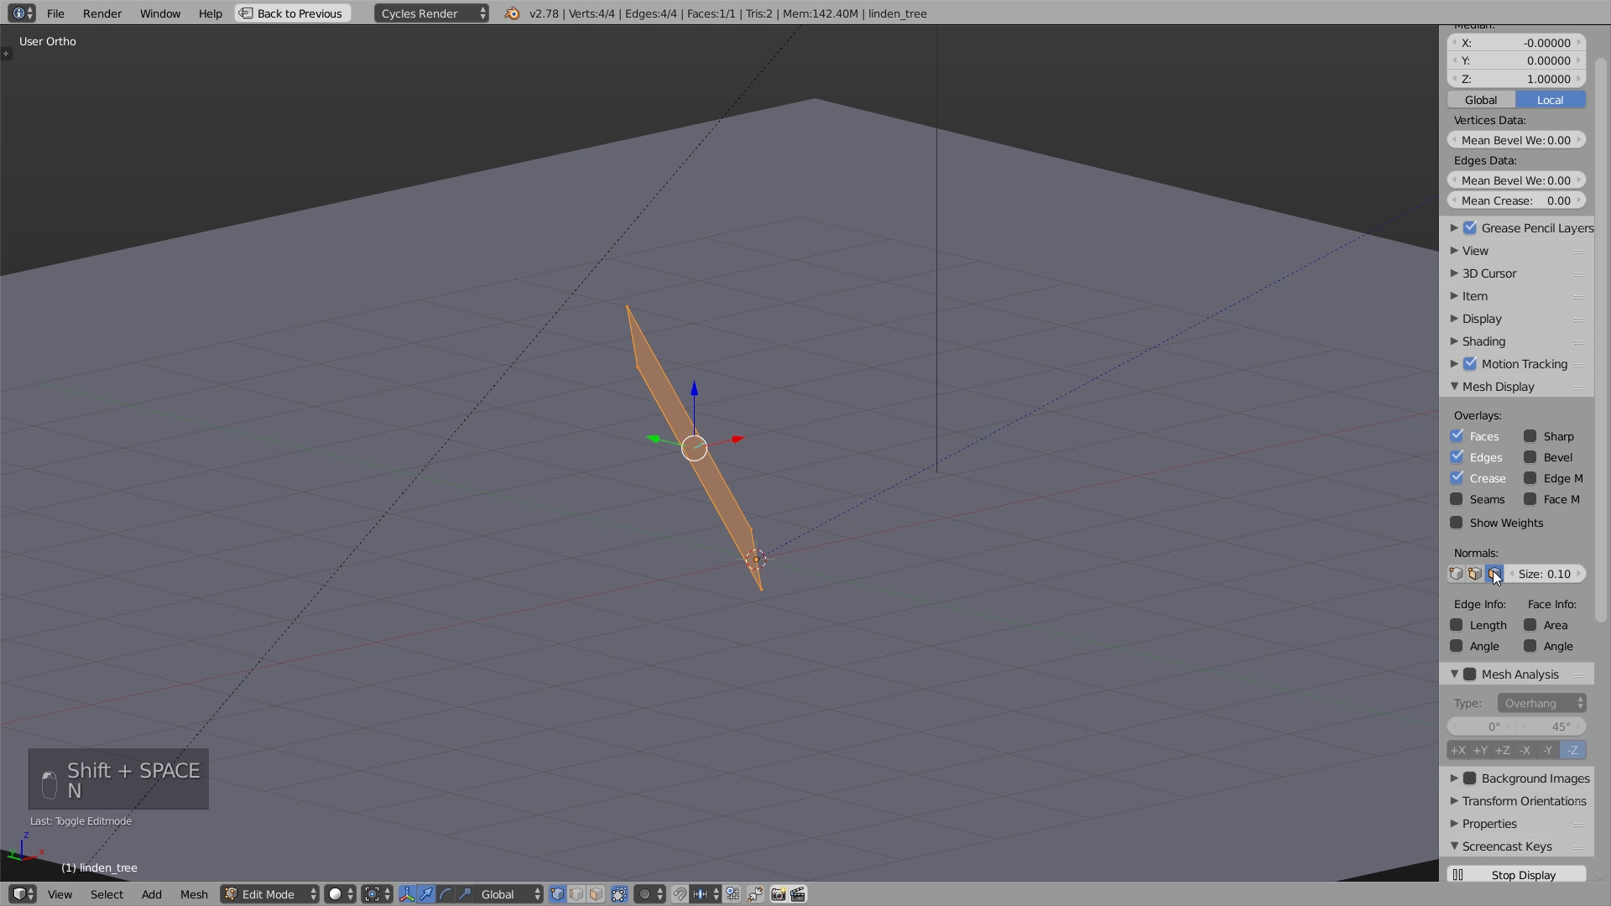
pyautogui.moveTo(829, 431); pyautogui.dragTo(495, 467, button='middle')
pyautogui.moveTo(983, 258); pyautogui.dragTo(952, 302, button='middle')
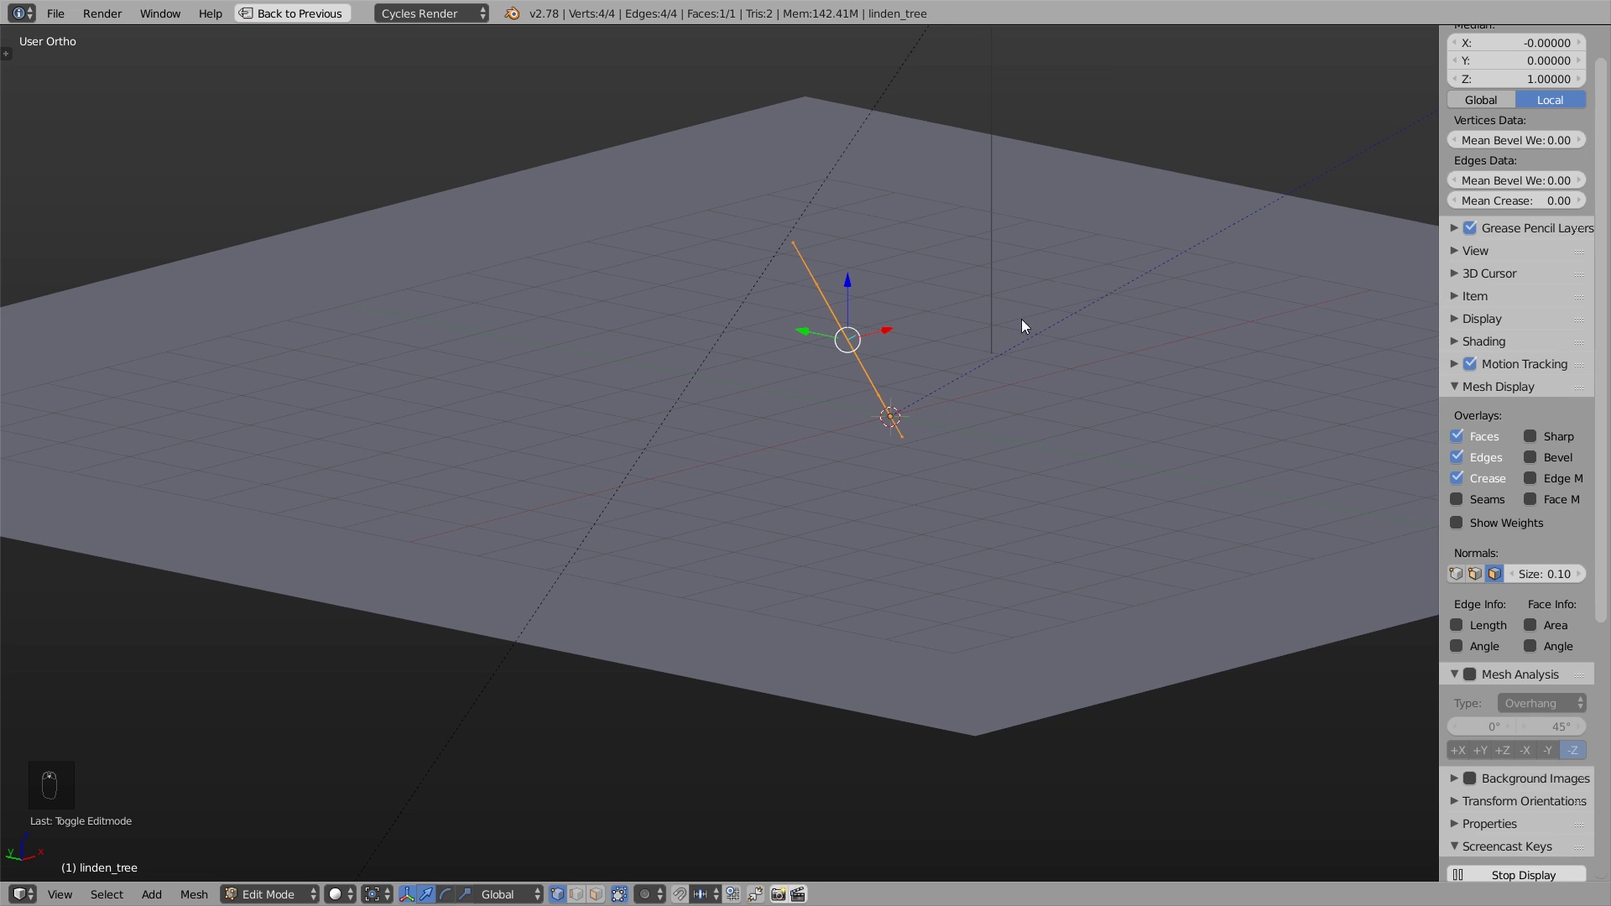
pyautogui.press('Tab')
pyautogui.hotkey('shift', 'space')
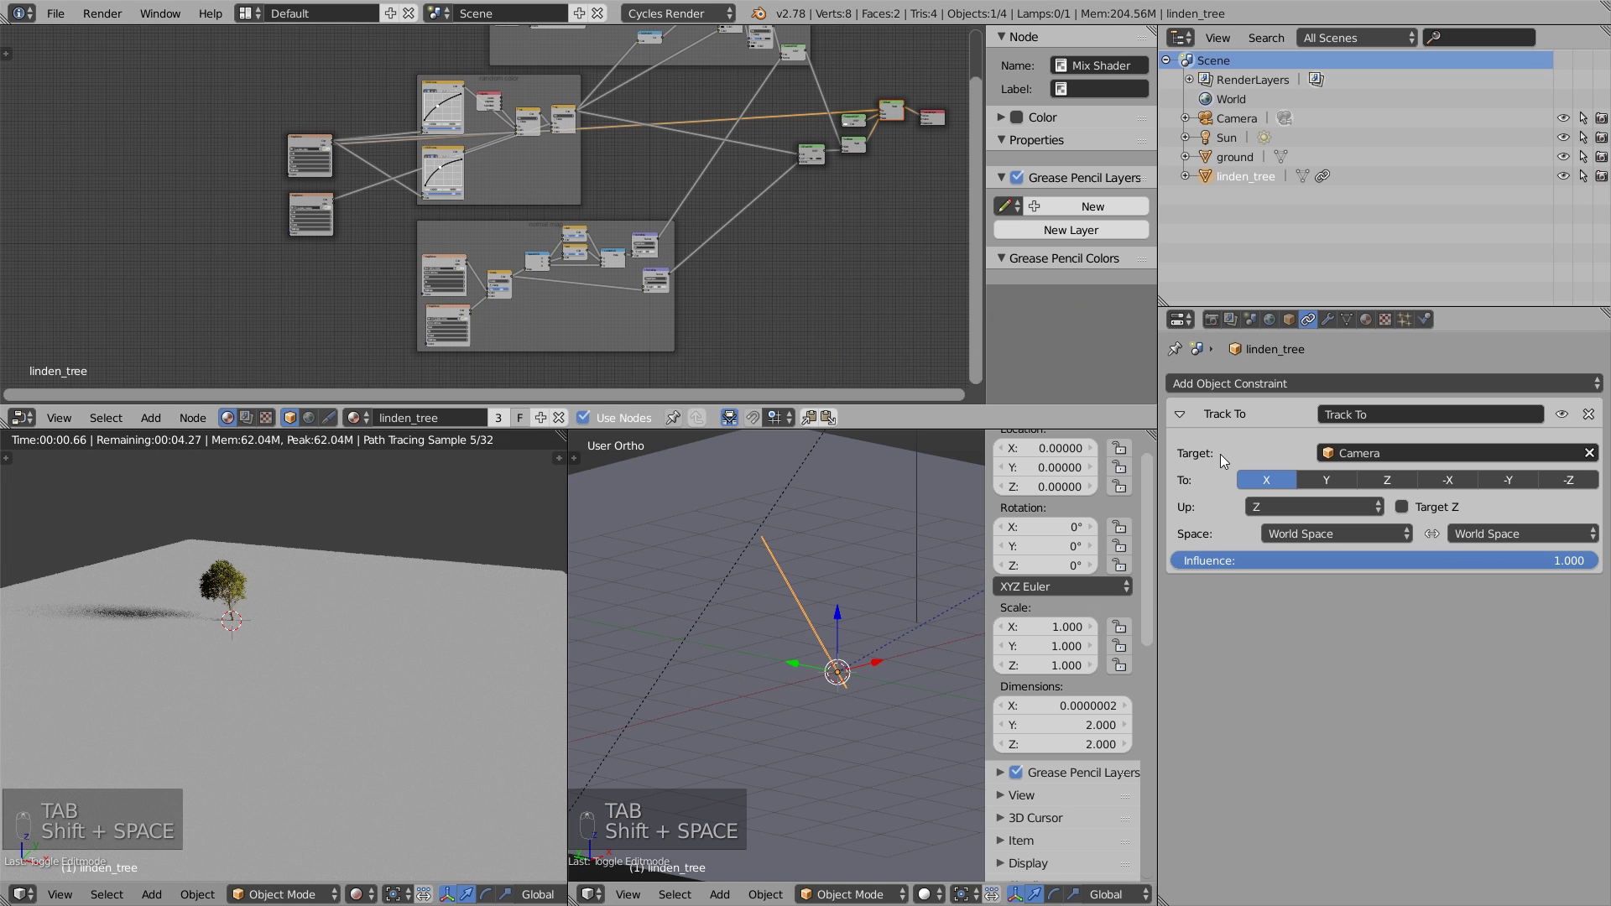
# - Try moving the camera around to test how the tree plane follows it
pyautogui.click(1452, 479)
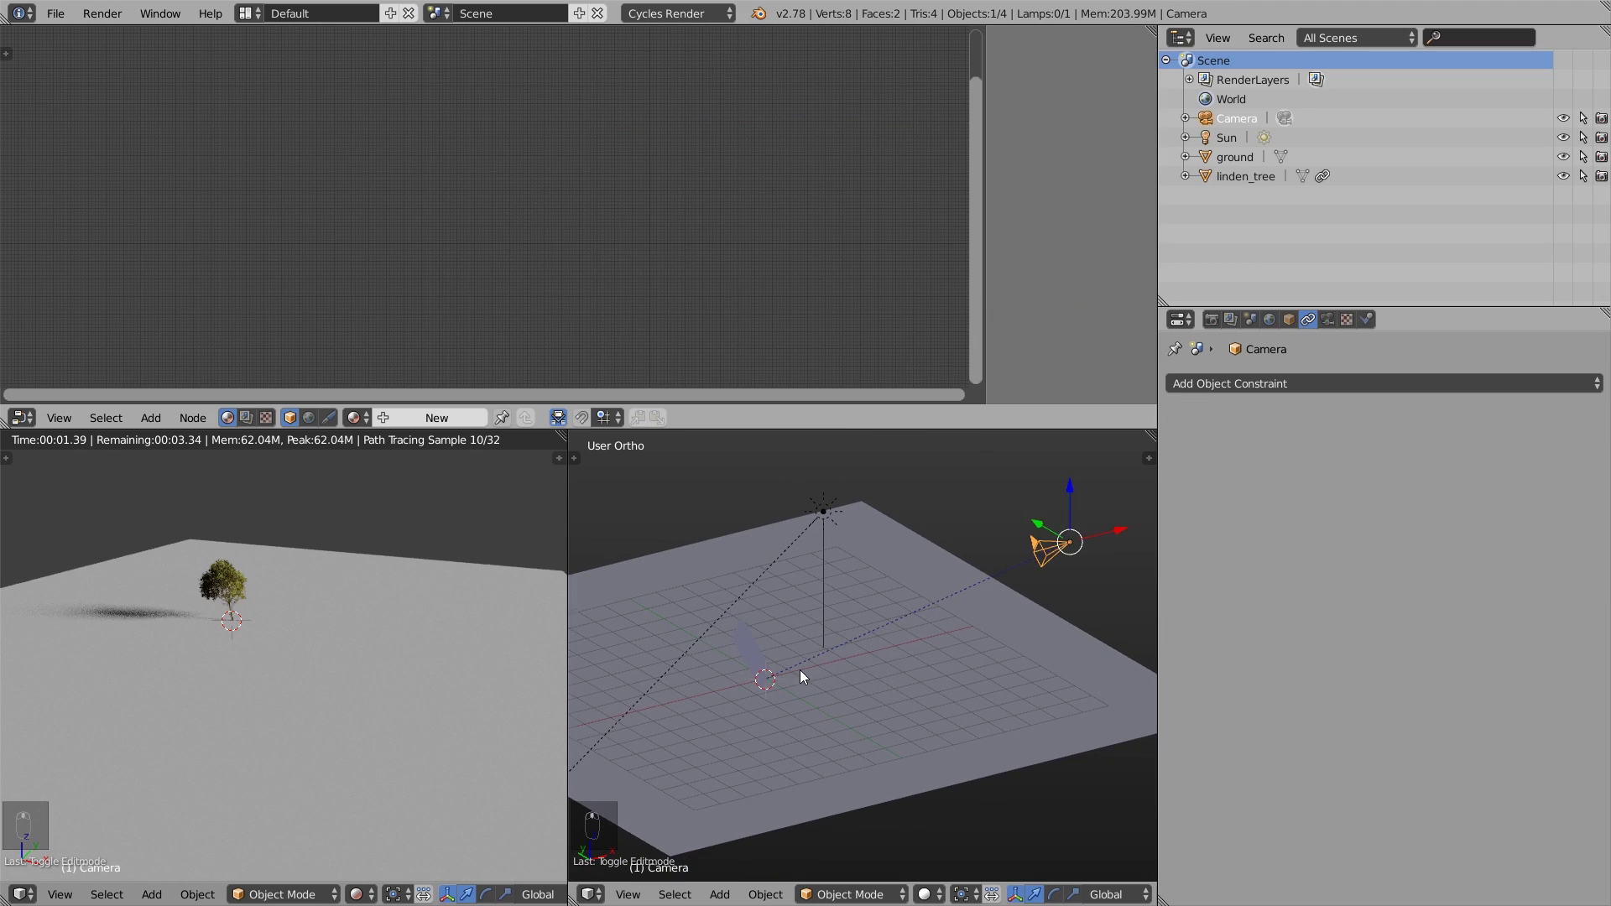
pyautogui.press('g')
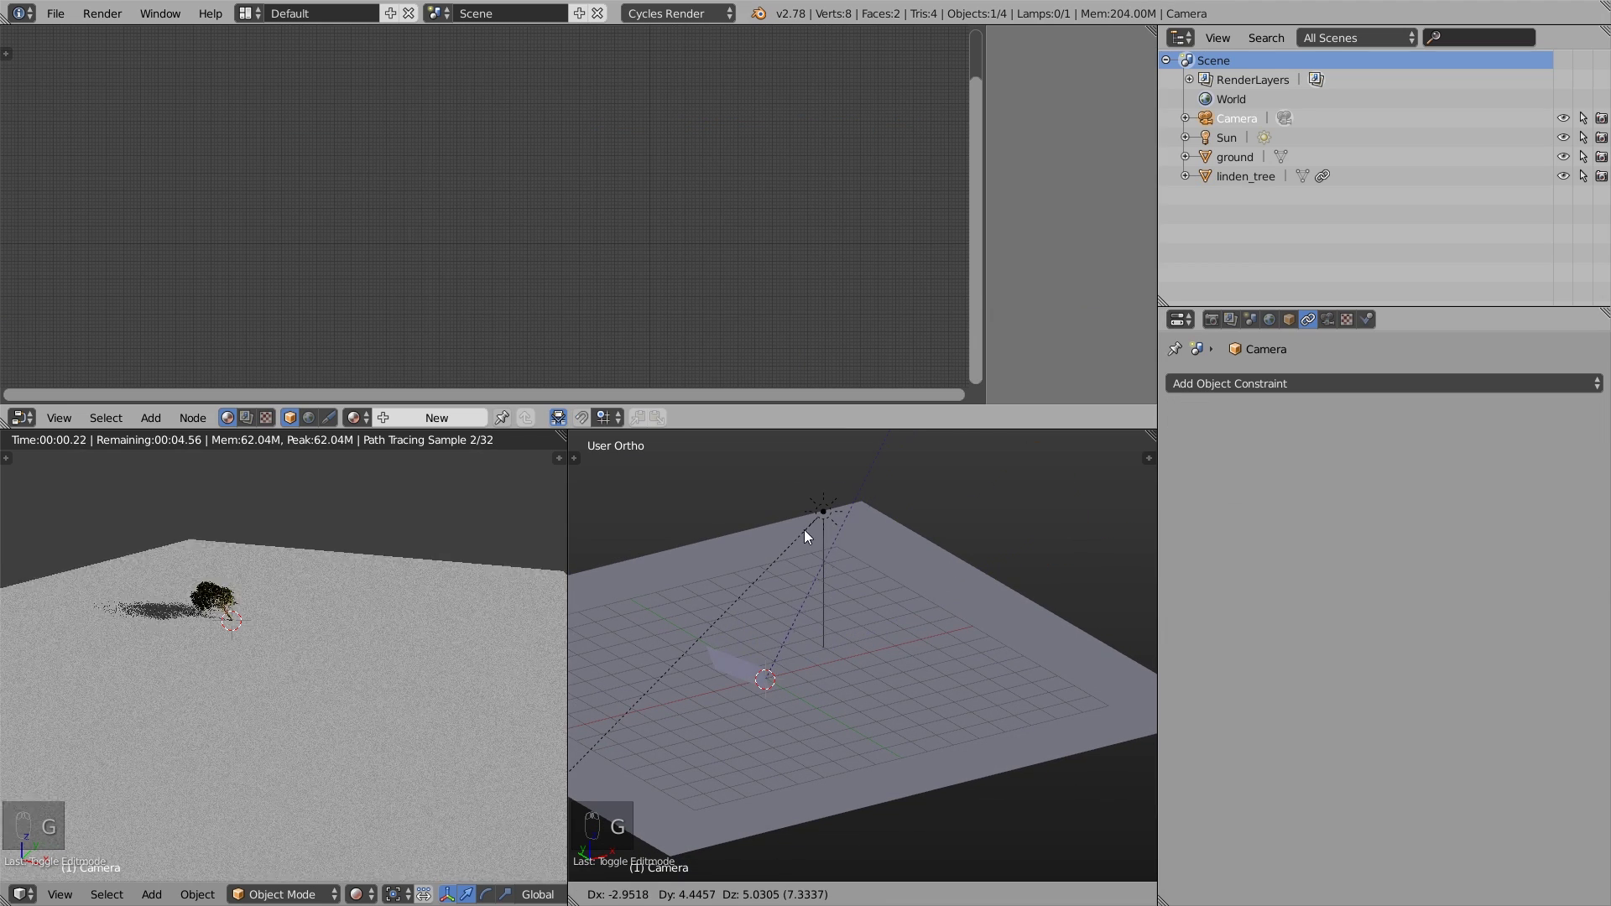
pyautogui.click(698, 683)
pyautogui.moveTo(895, 614); pyautogui.dragTo(829, 678, button='middle')
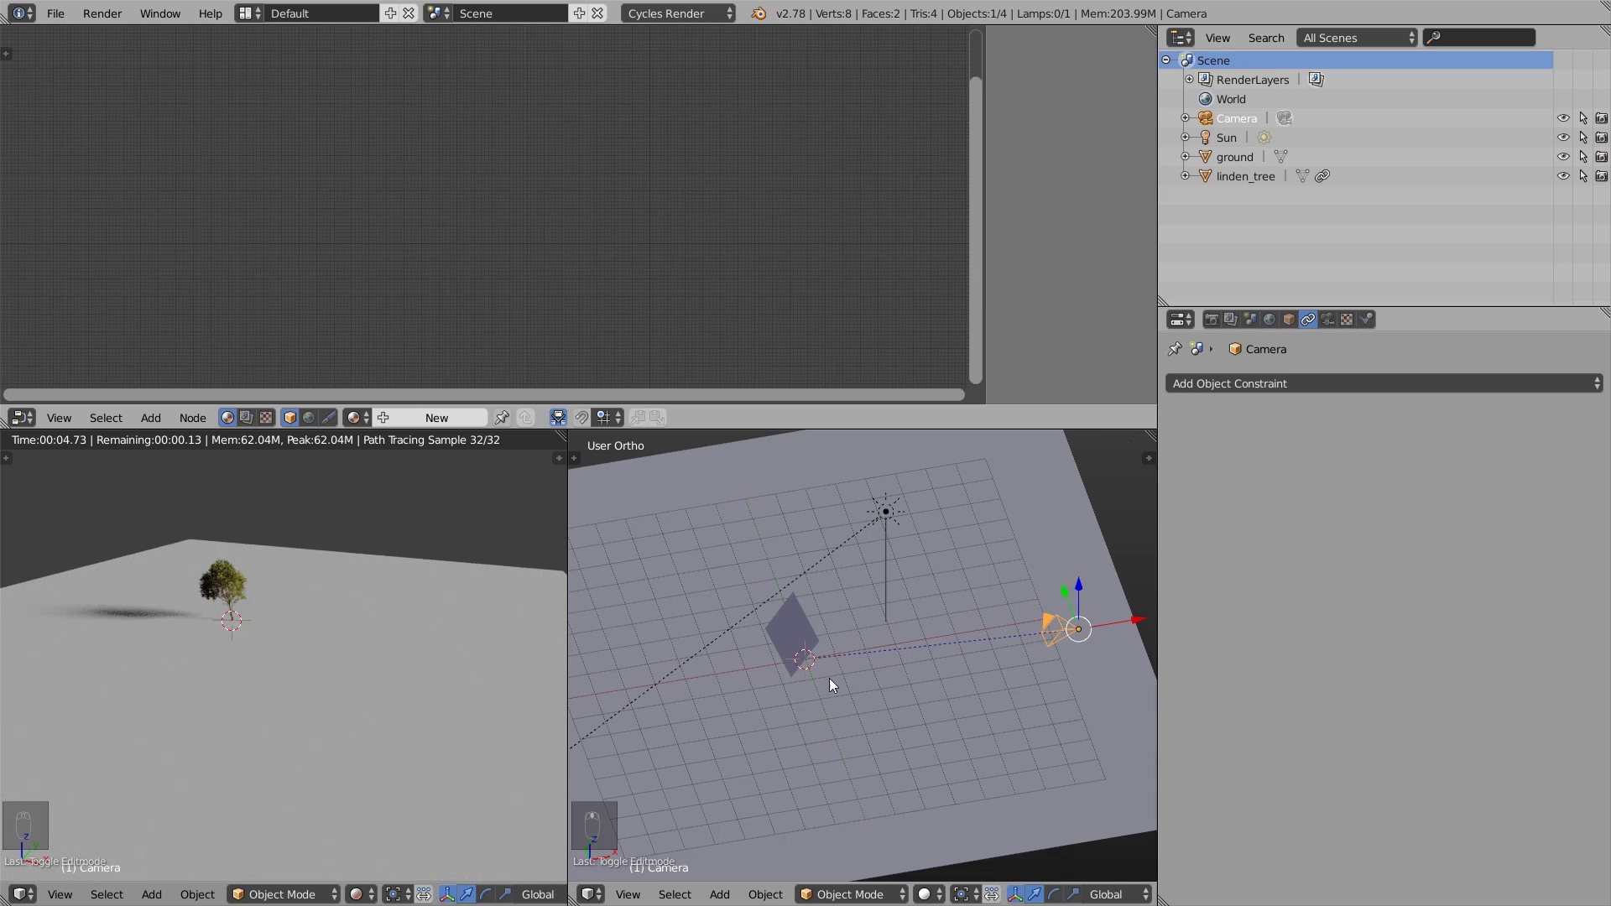
pyautogui.scroll(2, 816, 654)
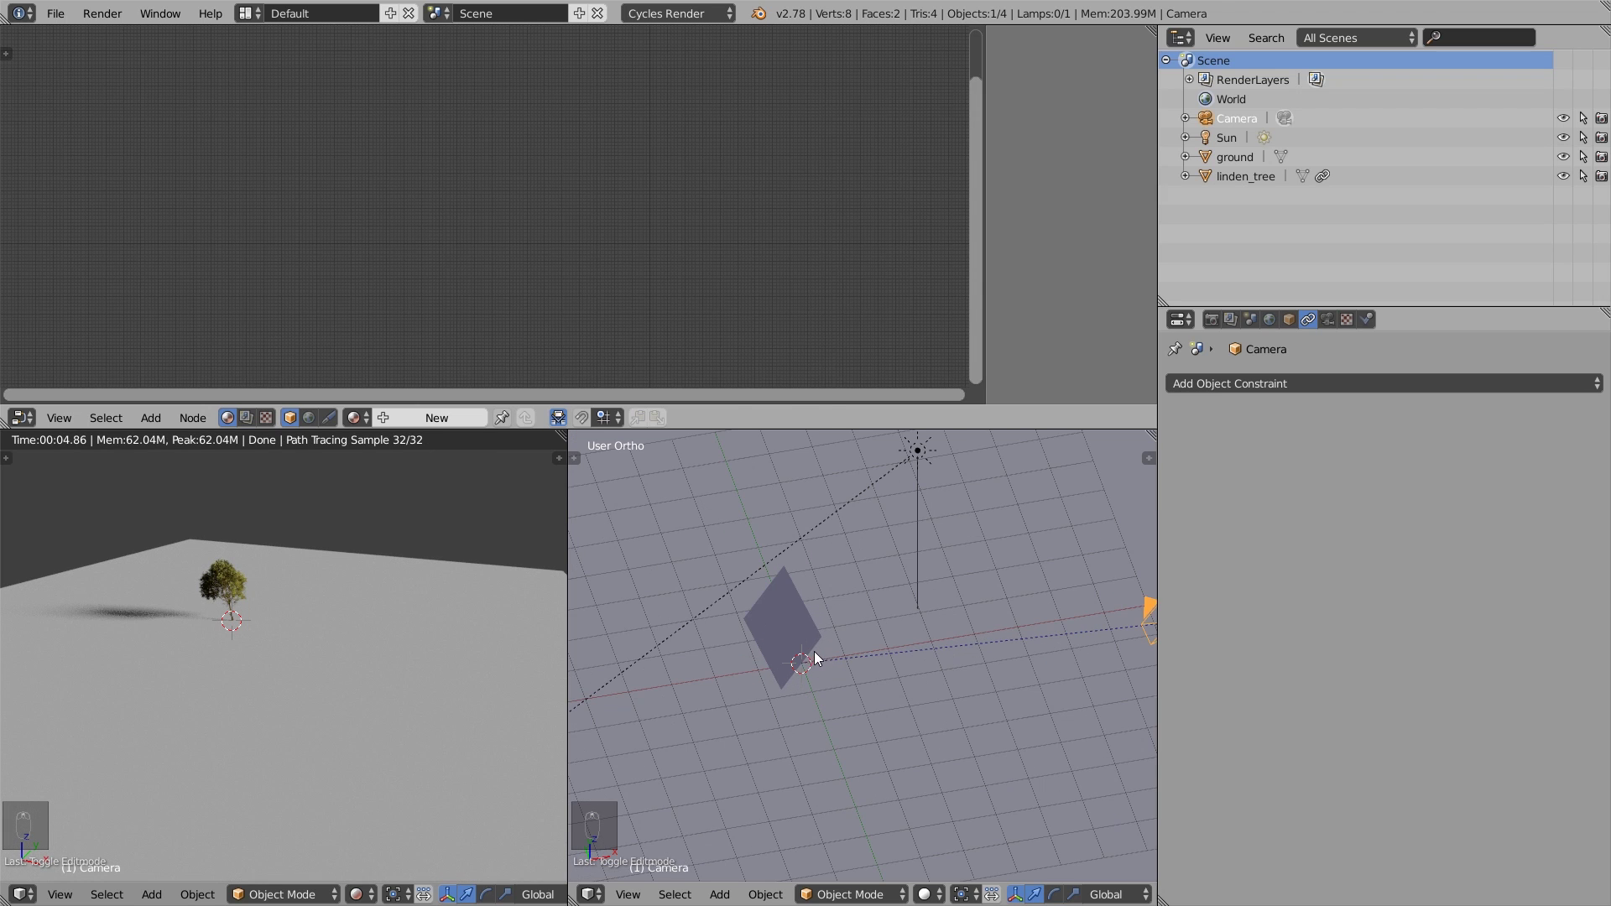
# - Add a Limit Rotation constraint to the linden_tree plane with Limit X and Limit Y enabled
pyautogui.rightClick(796, 625)
pyautogui.click(1298, 384)
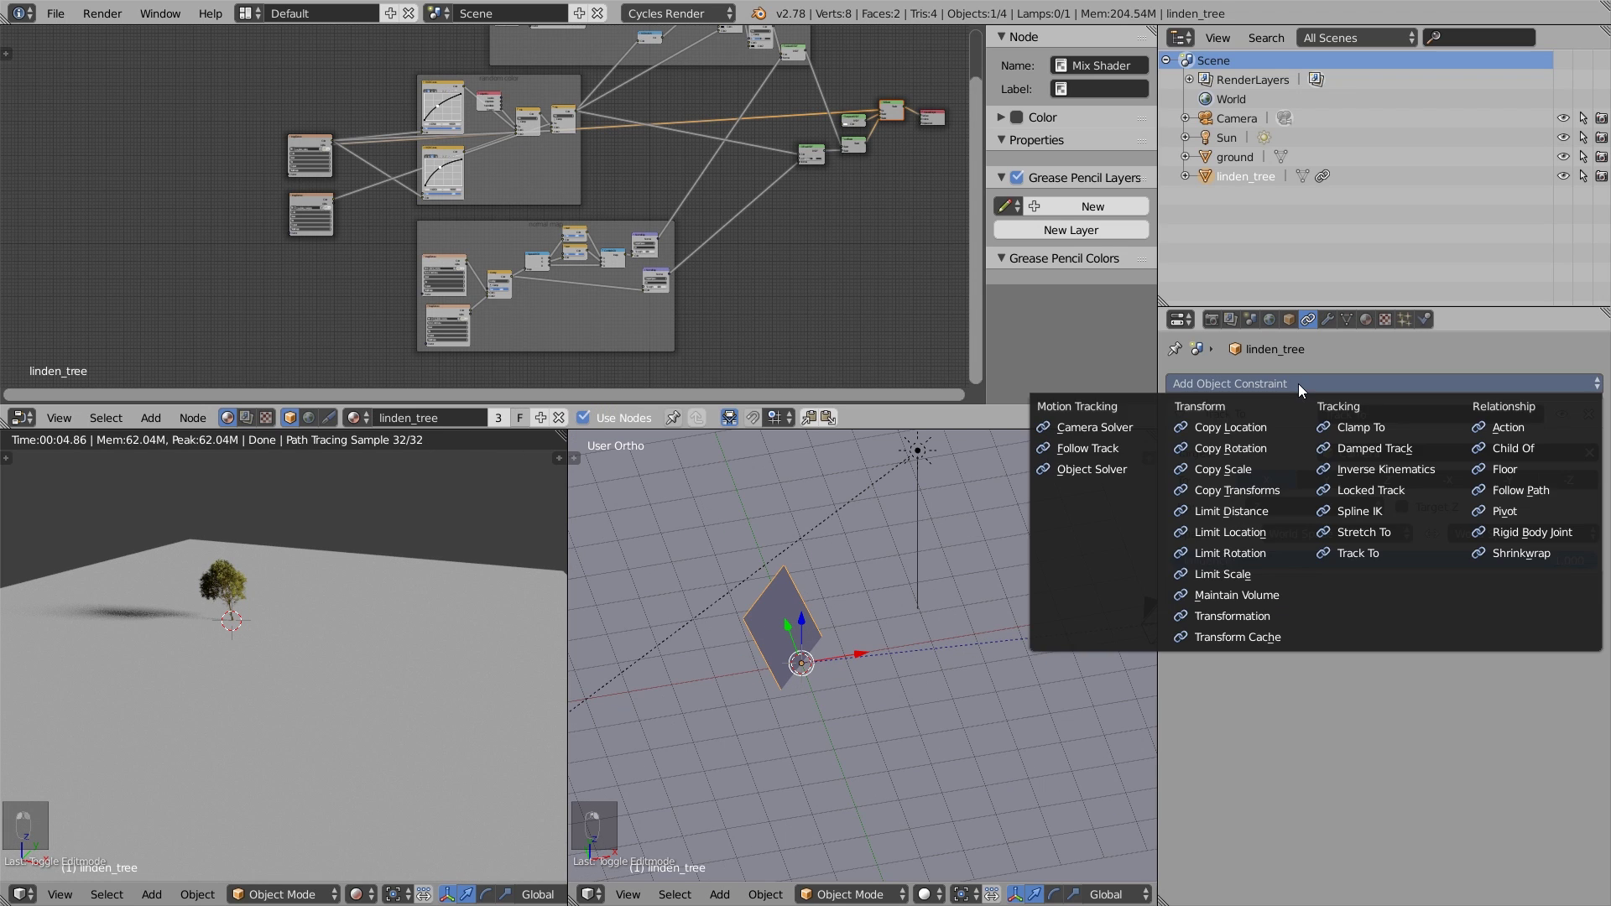
pyautogui.click(1222, 551)
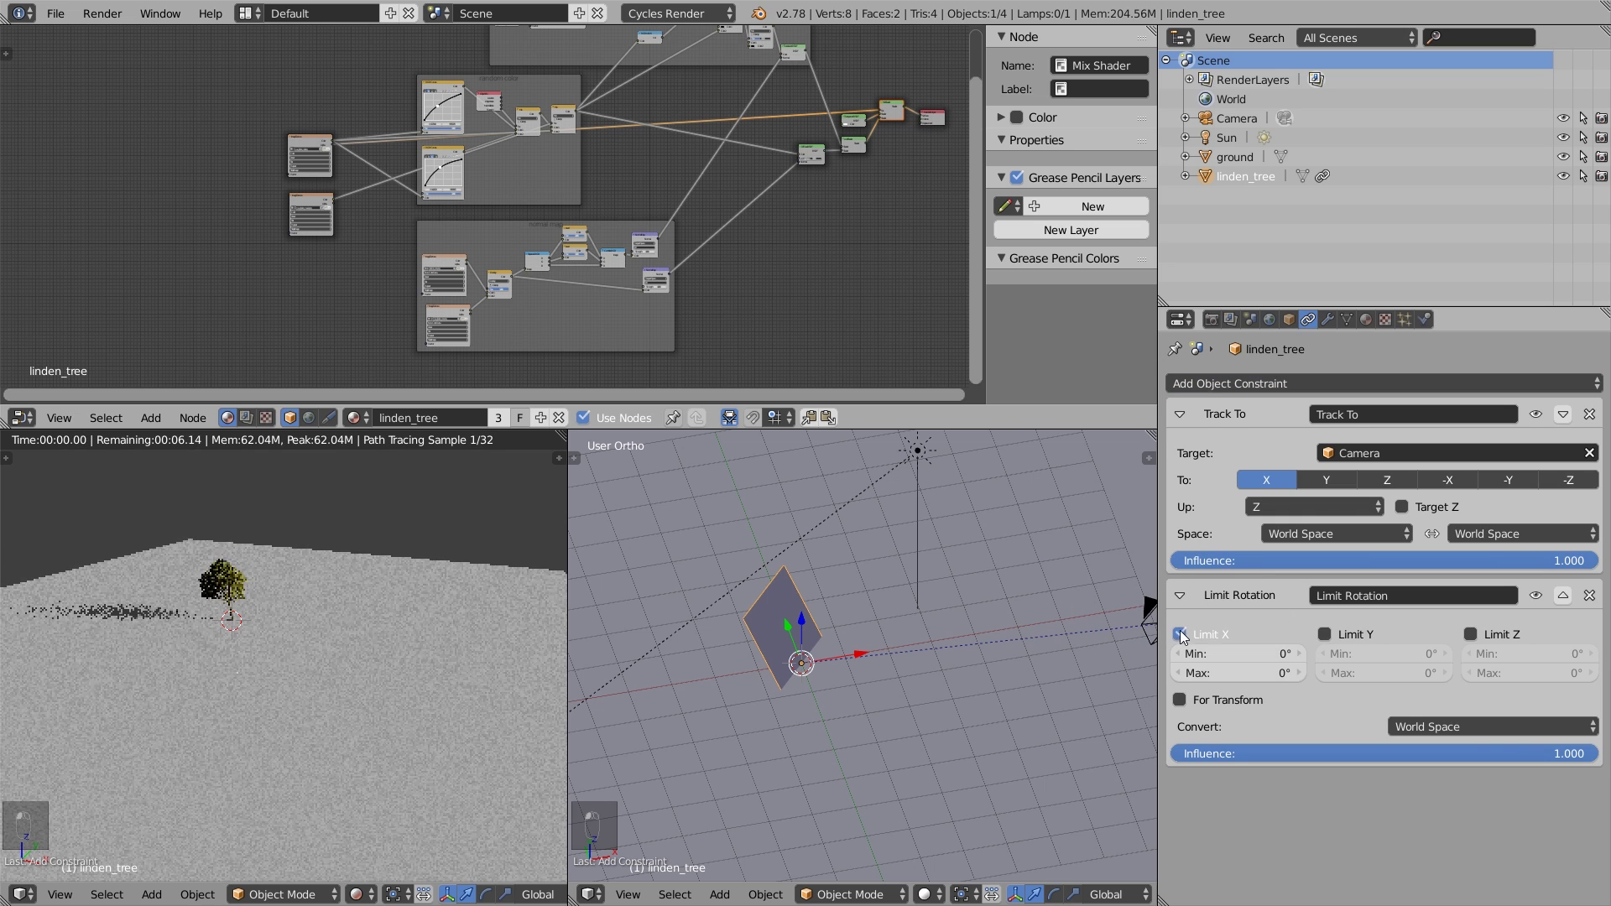
pyautogui.click(1326, 634)
pyautogui.scroll(-3, 982, 616)
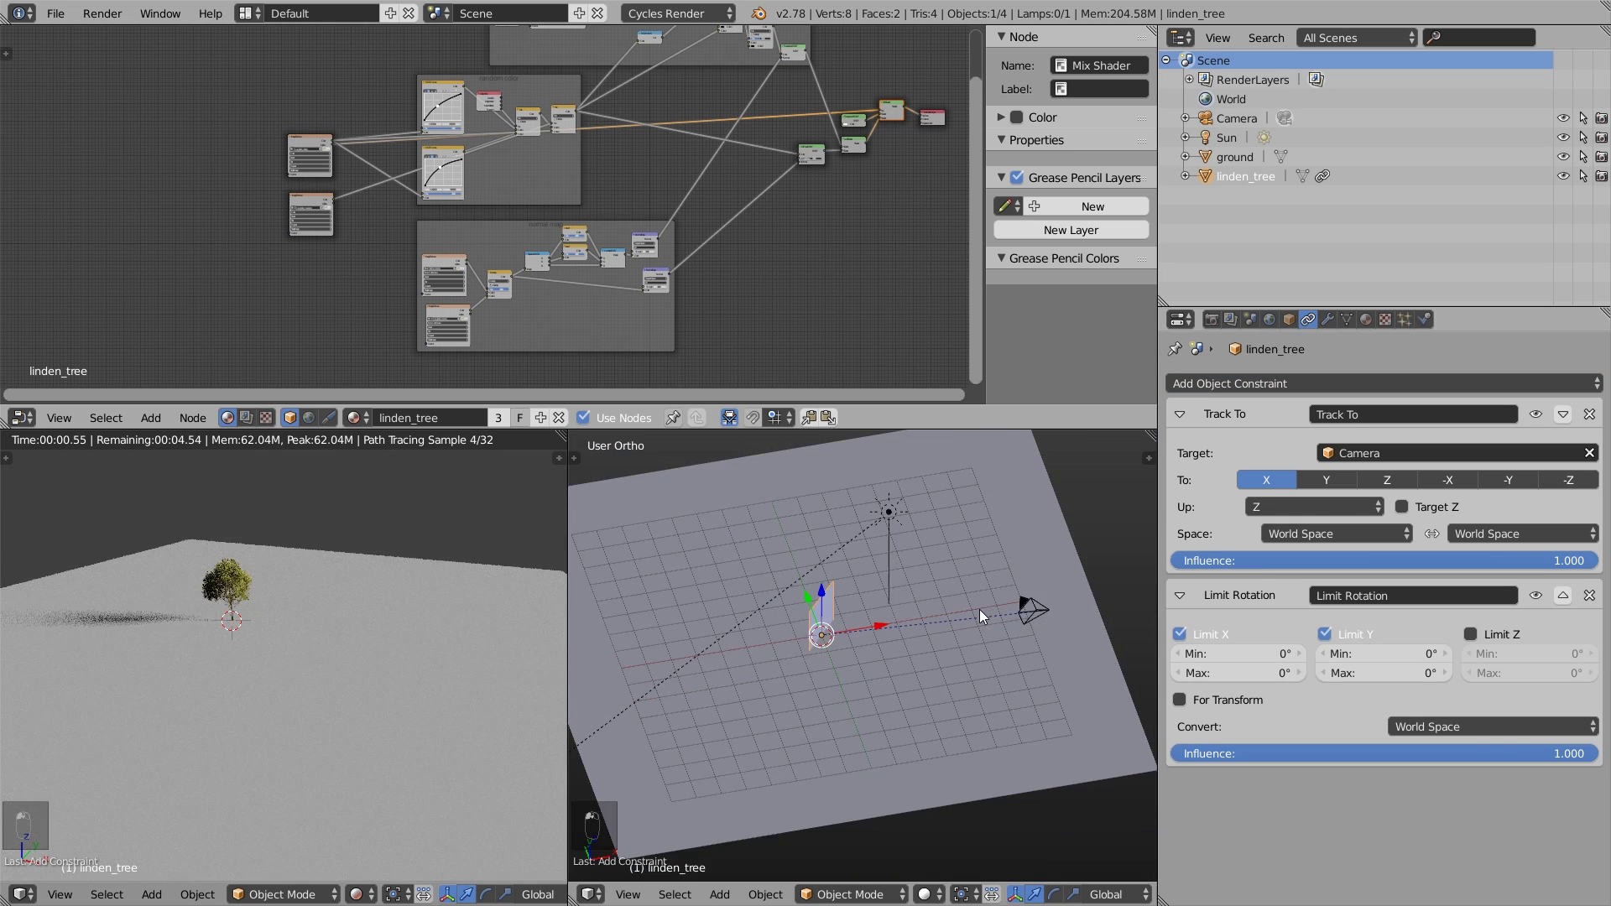
# - Try moving the camera around the ground to test the tree's tracking with its rotation limited
pyautogui.rightClick(1027, 619)
pyautogui.press('r')
pyautogui.rightClick(1010, 761)
pyautogui.moveTo(1009, 759); pyautogui.dragTo(952, 712, button='middle')
pyautogui.press('KP_7')
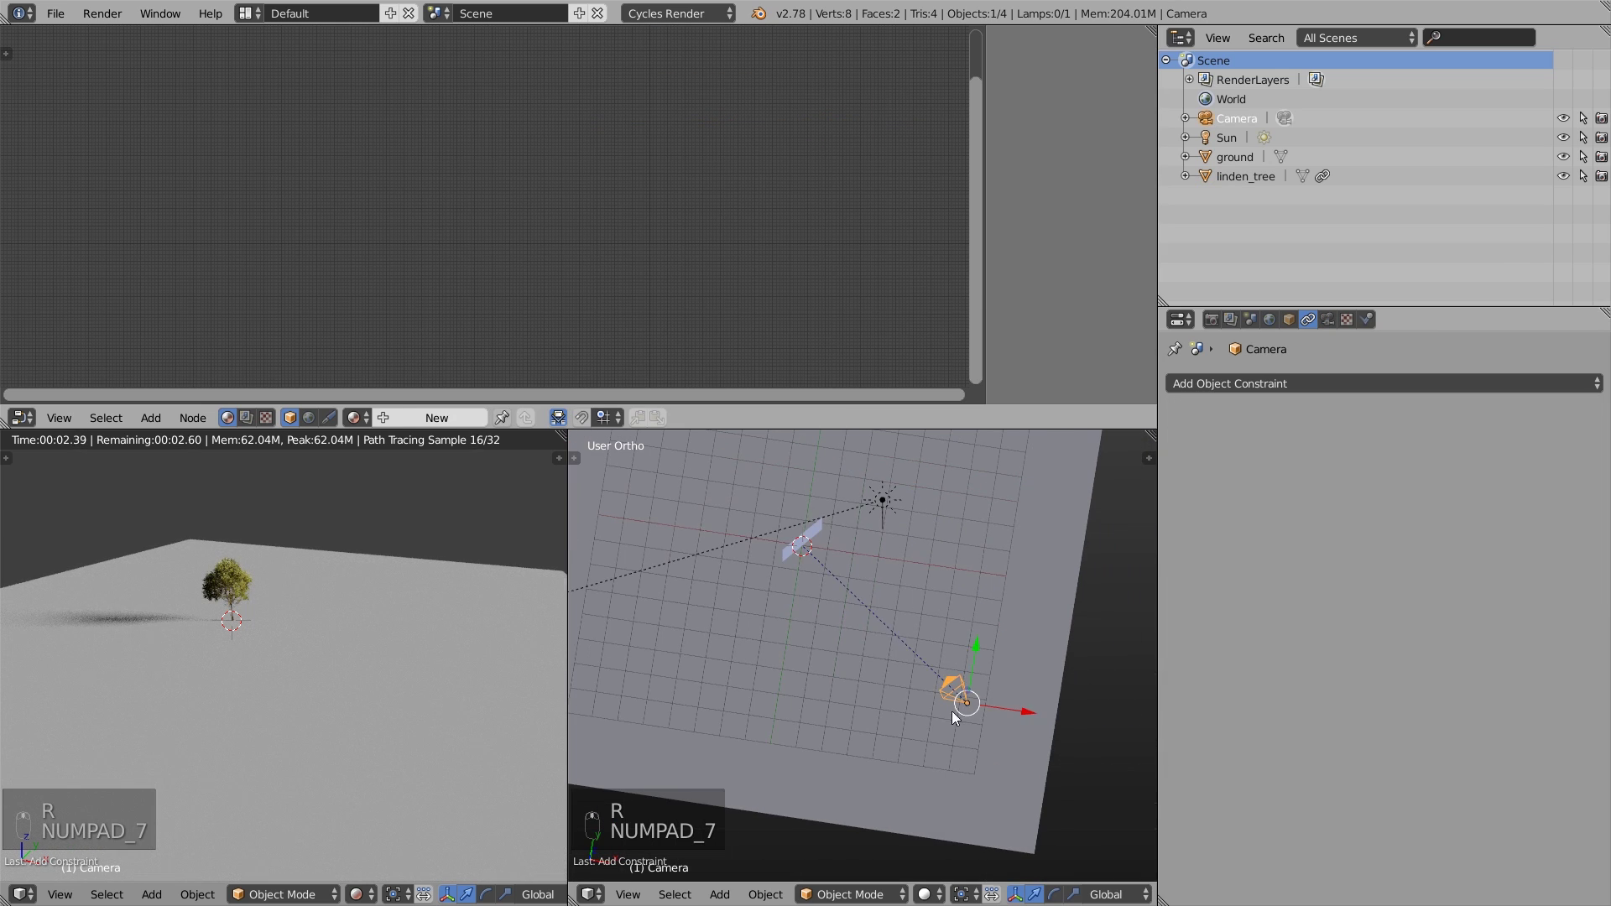
pyautogui.press('g')
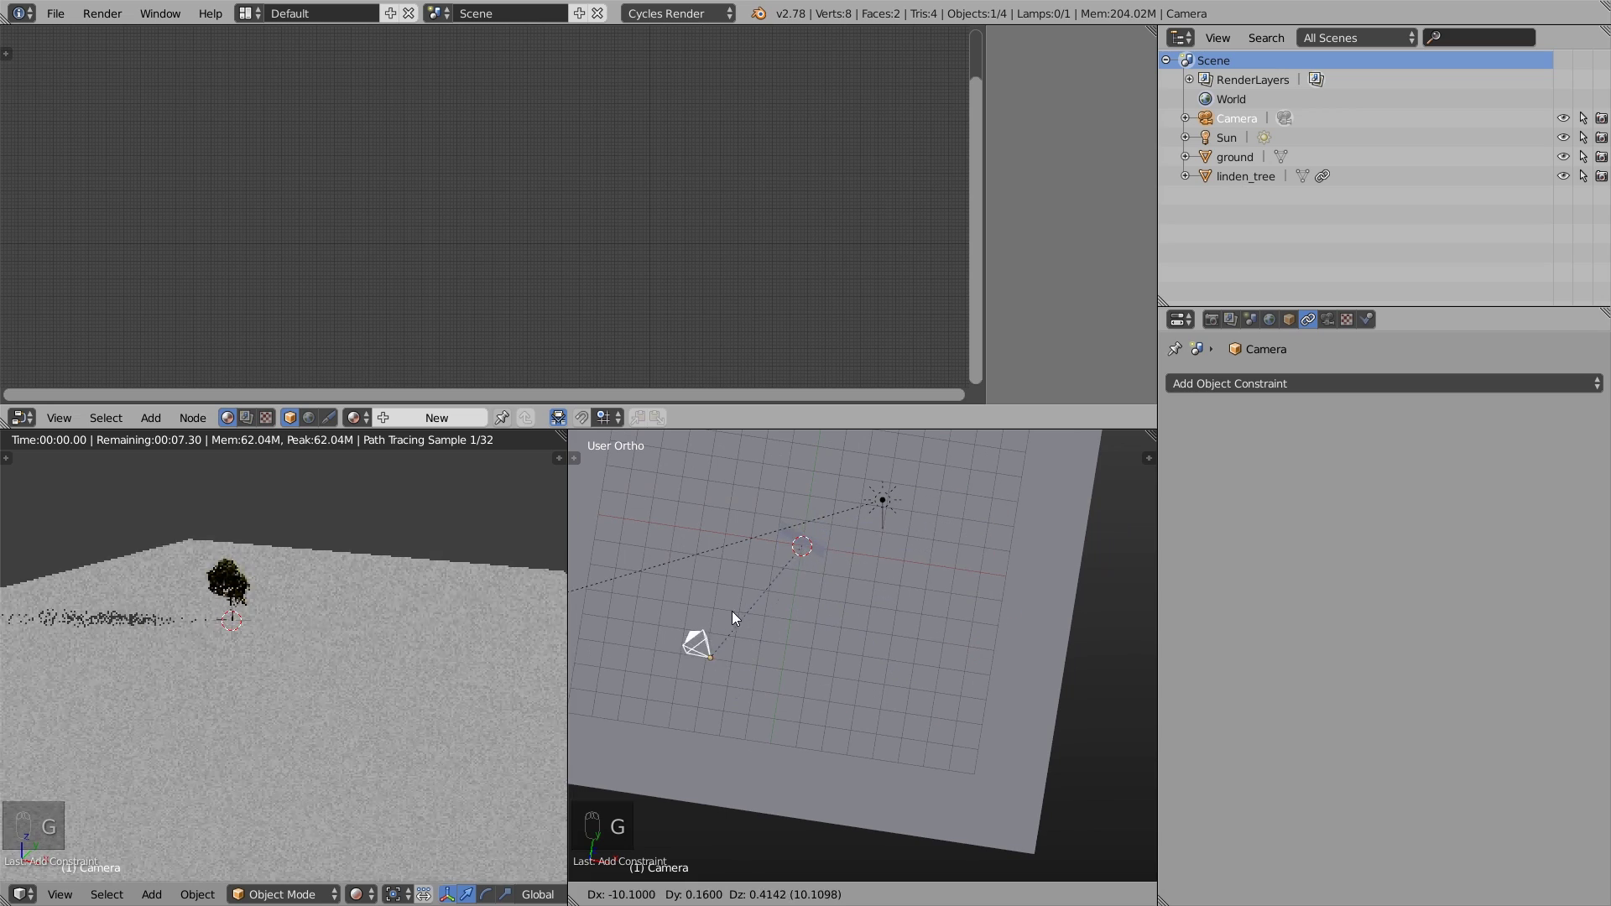
pyautogui.click(1022, 795)
# - Look through the camera and fly it to a new viewpoint facing the tree, with the ground's far edge roughly horizontal
pyautogui.press('KP_0')
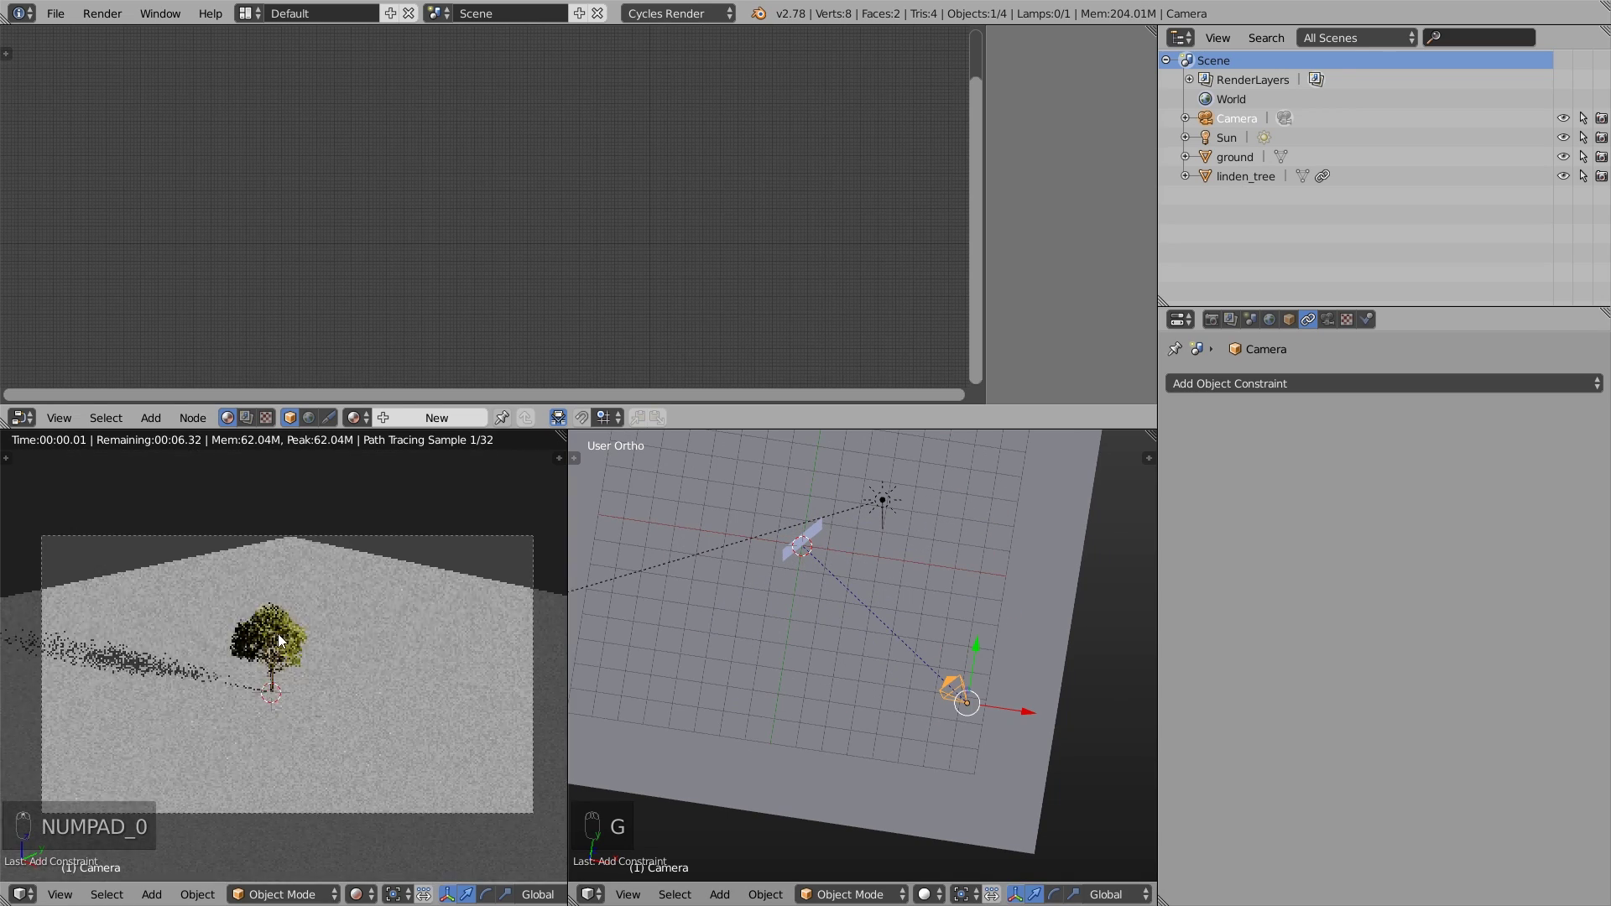
pyautogui.hotkey('shift', 'f')
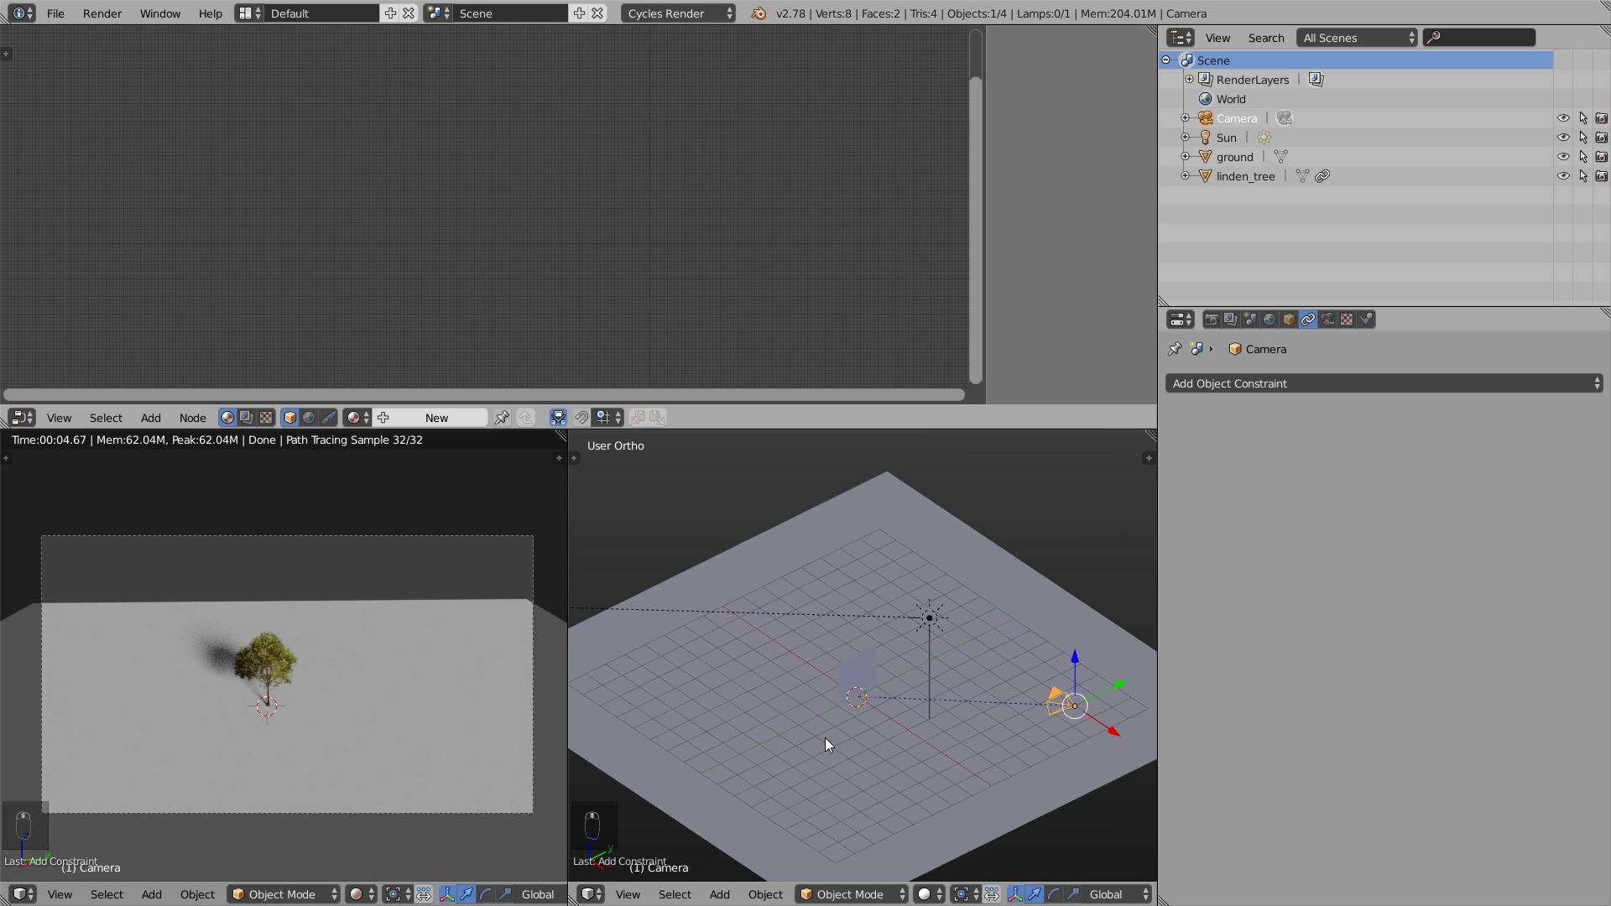
# - Duplicate the linden_tree plane in place and rename the copy linden_tree_shadow
pyautogui.scroll(2, 892, 689)
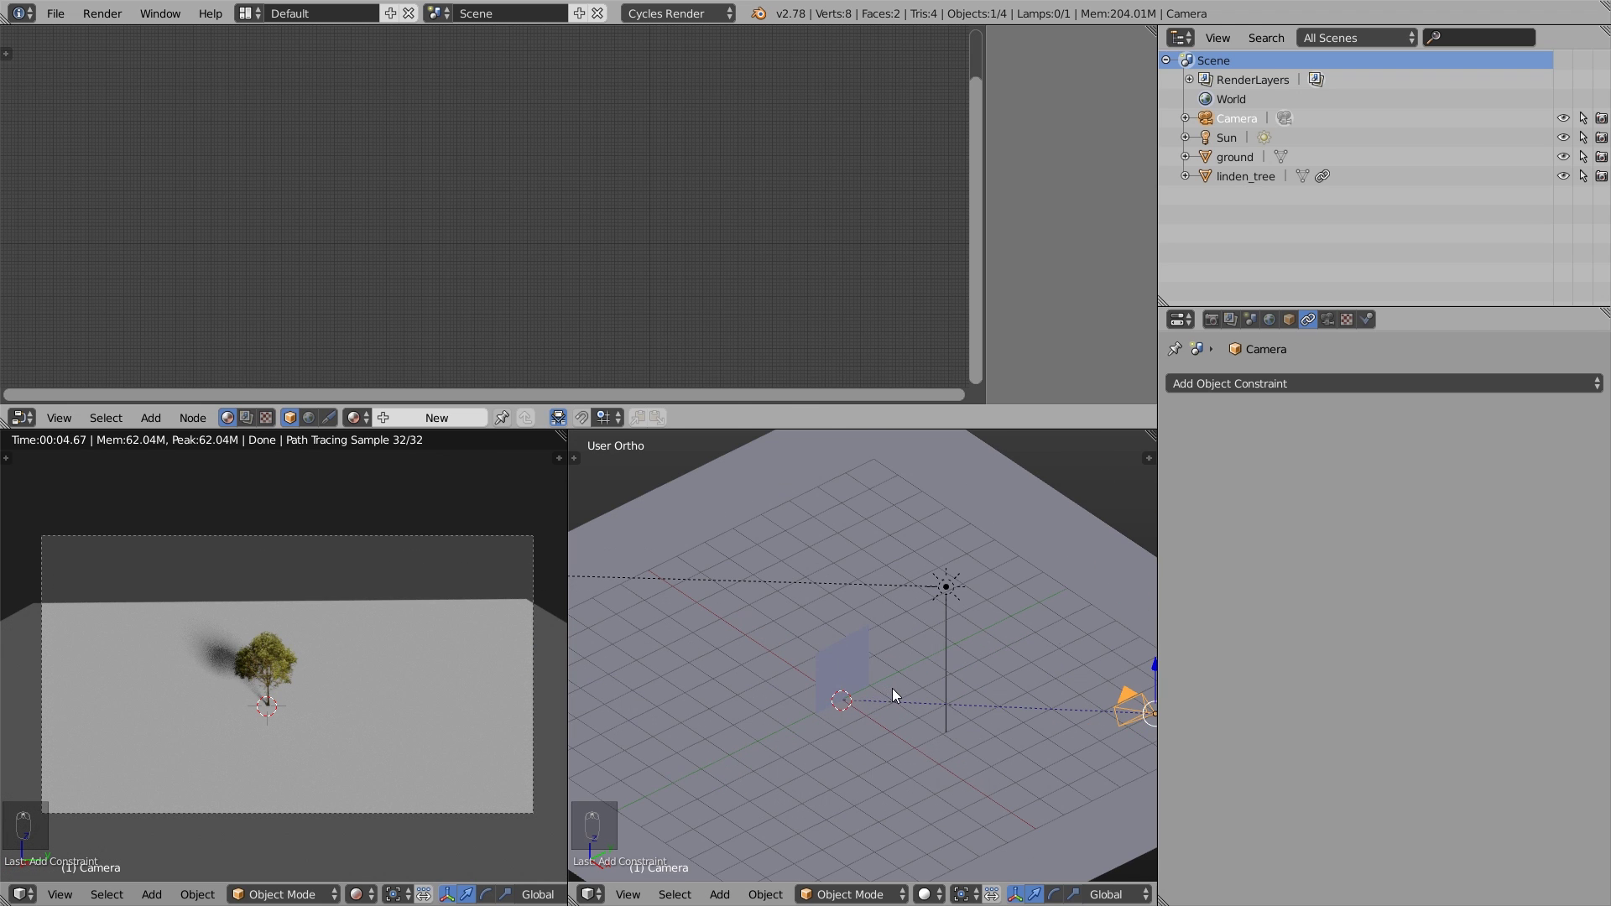
pyautogui.rightClick(859, 673)
pyautogui.hotkey('shift', 'd')
pyautogui.press('Escape')
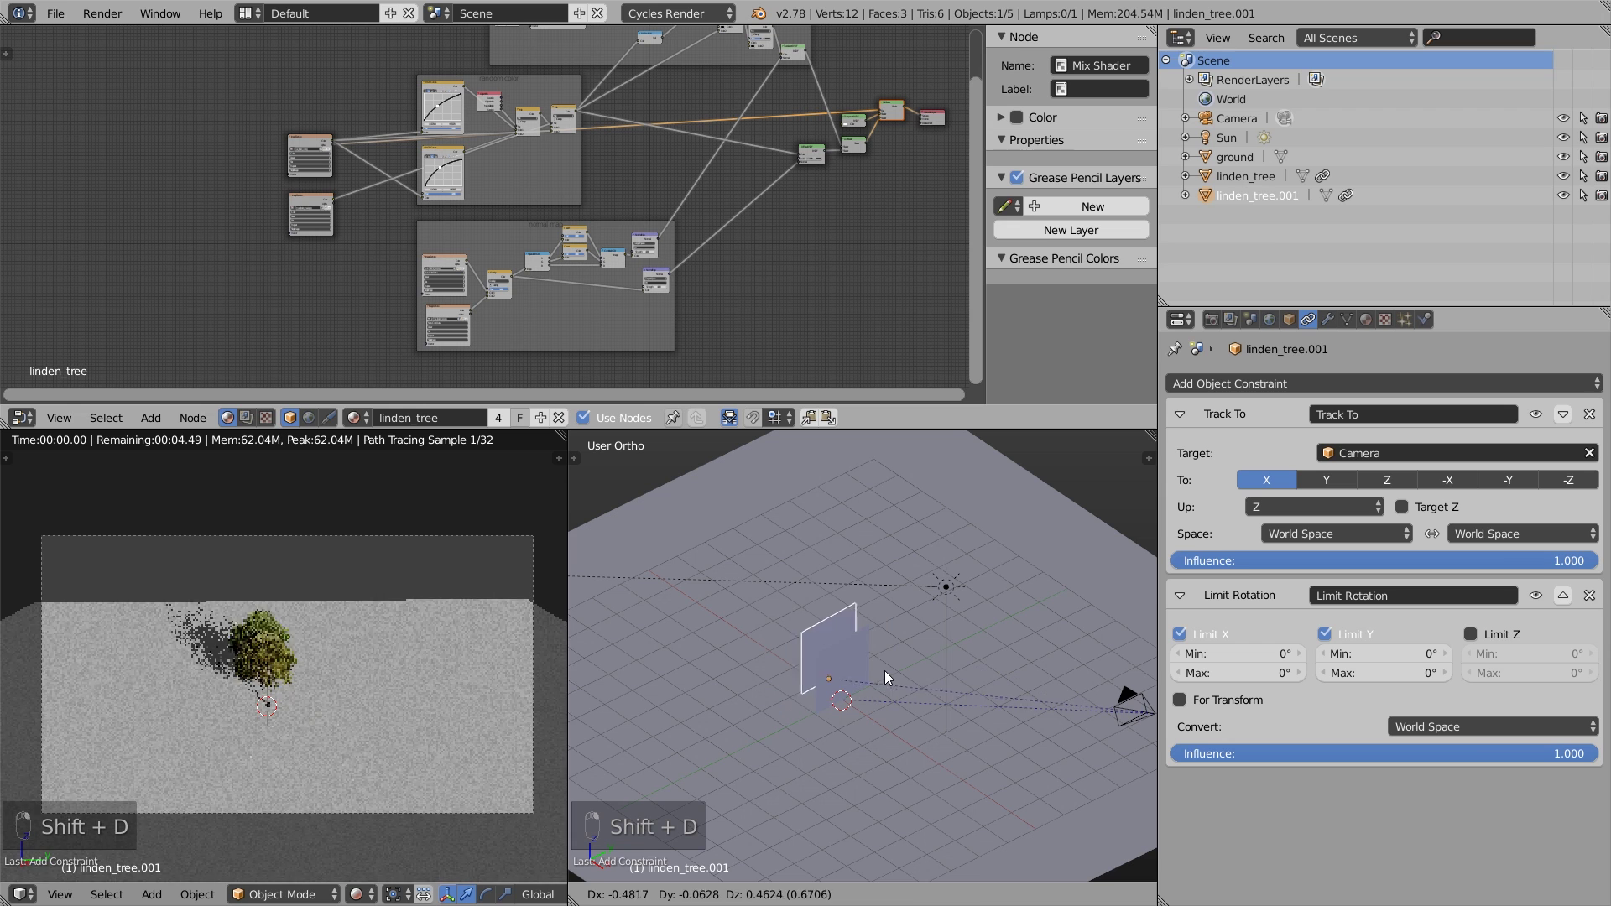
pyautogui.doubleClick(1275, 195)
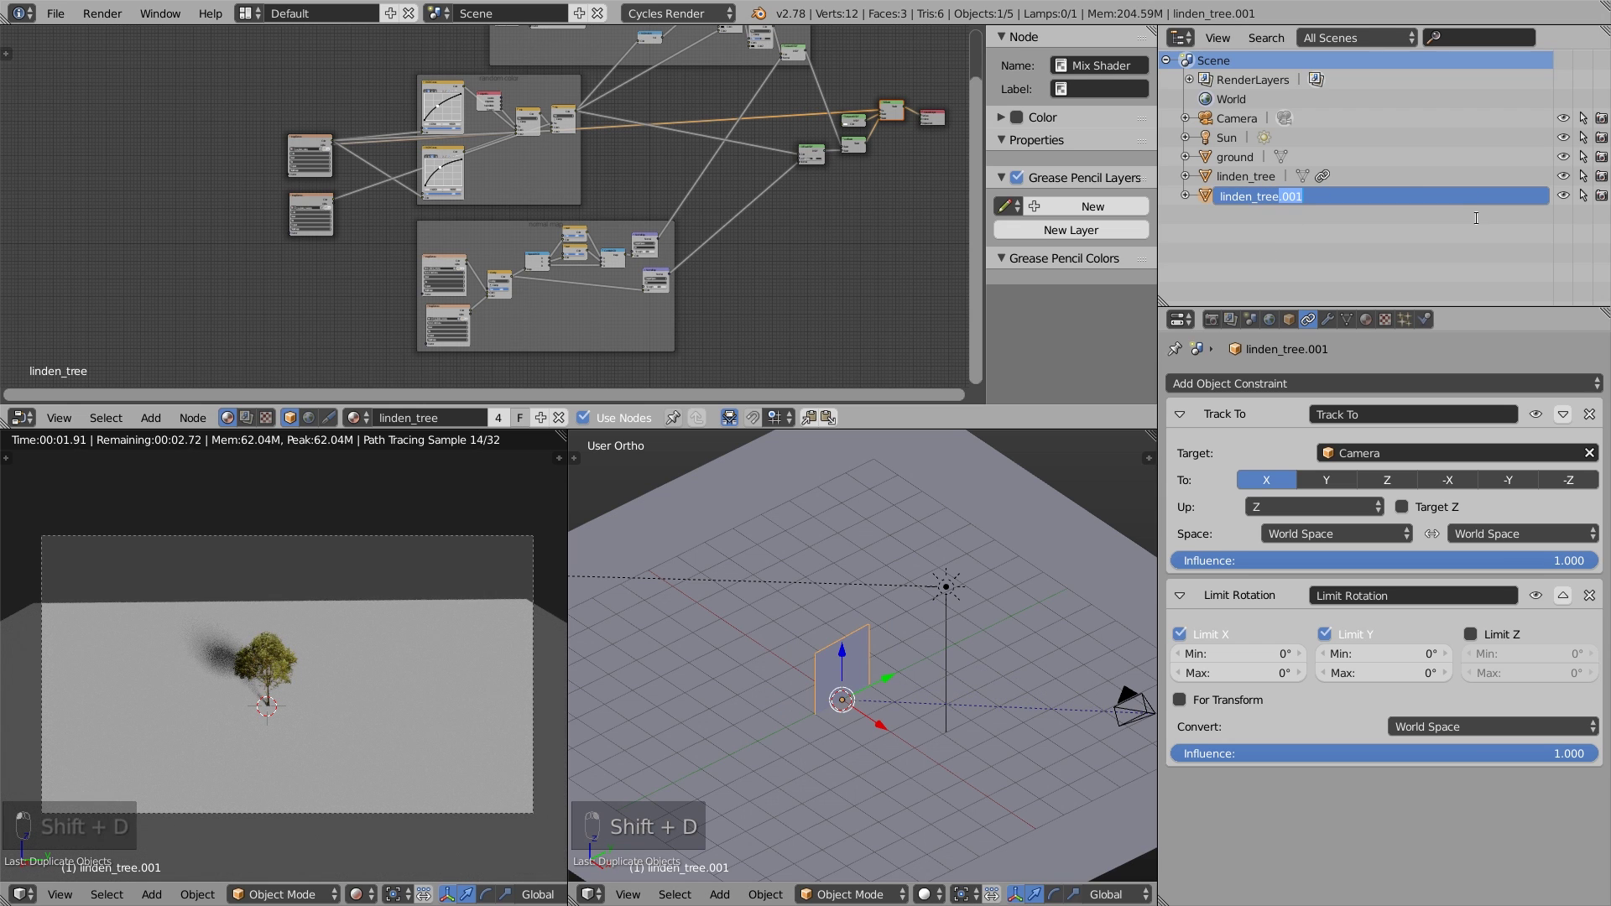
pyautogui.press('Return')
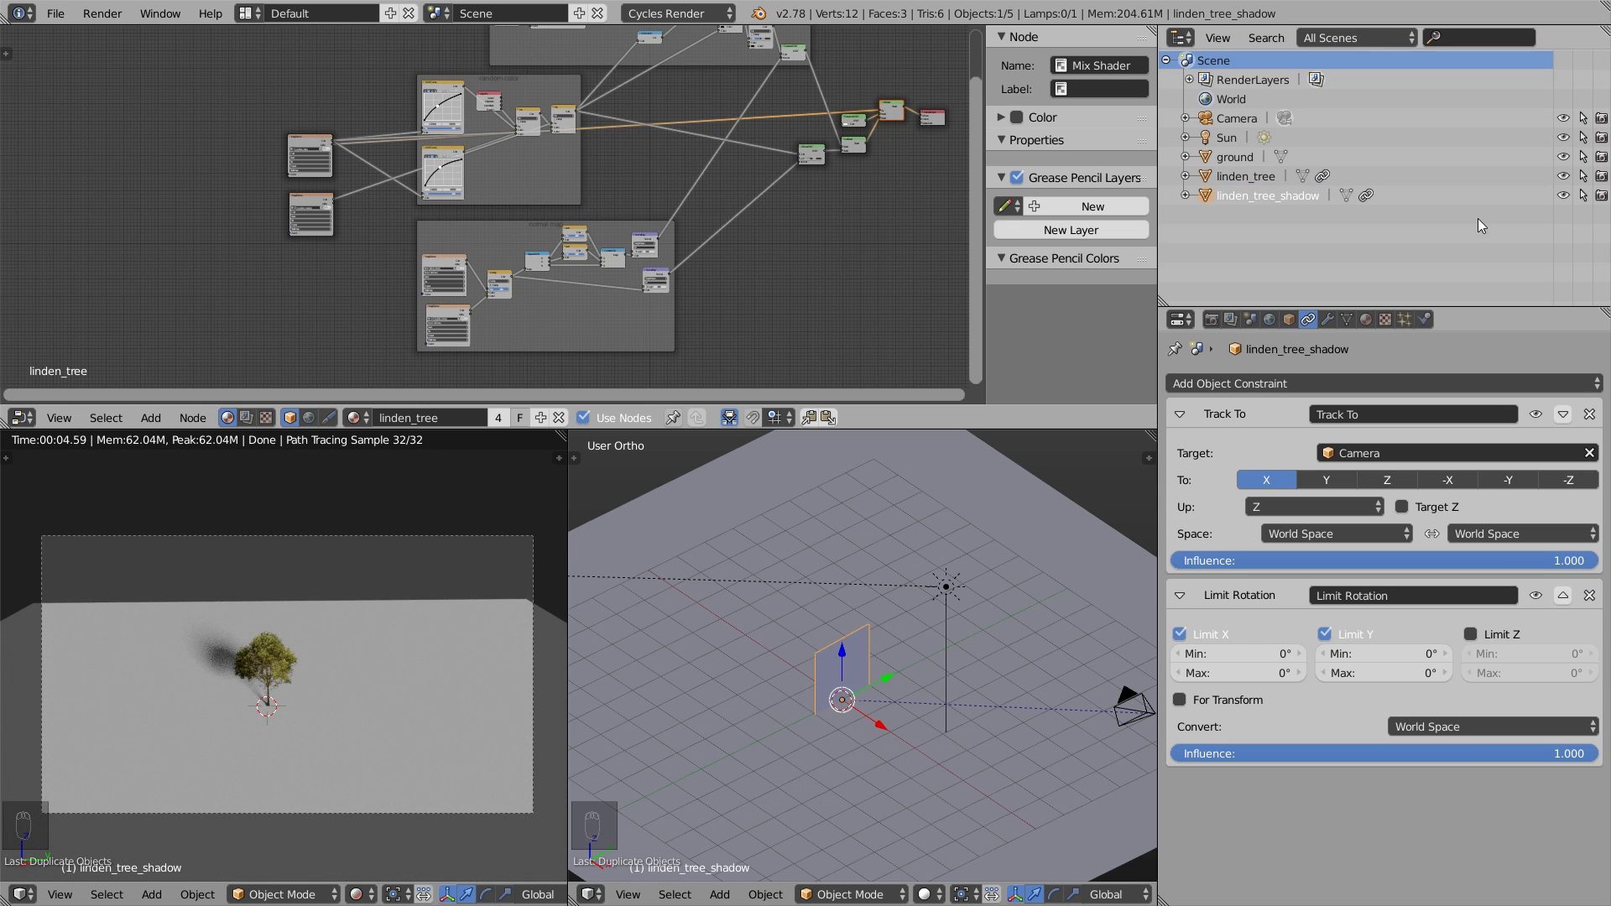
# - Disable camera ray visibility for linden_tree_shadow, then try moving the plane aside to test its separate shadow and undo the move
pyautogui.click(1286, 321)
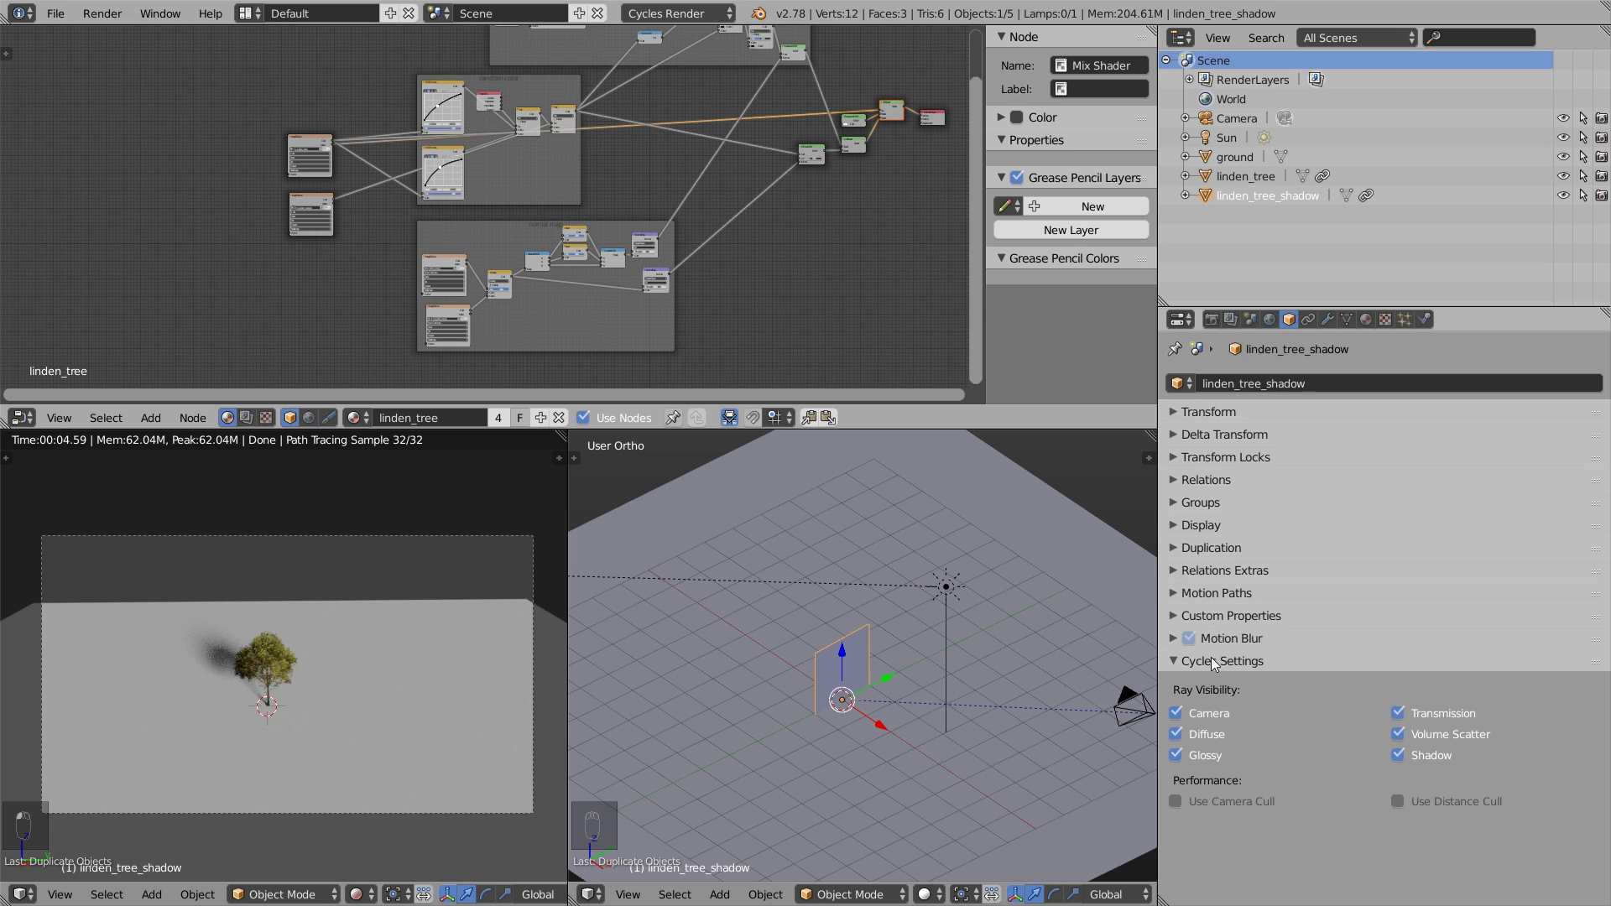
pyautogui.click(1176, 712)
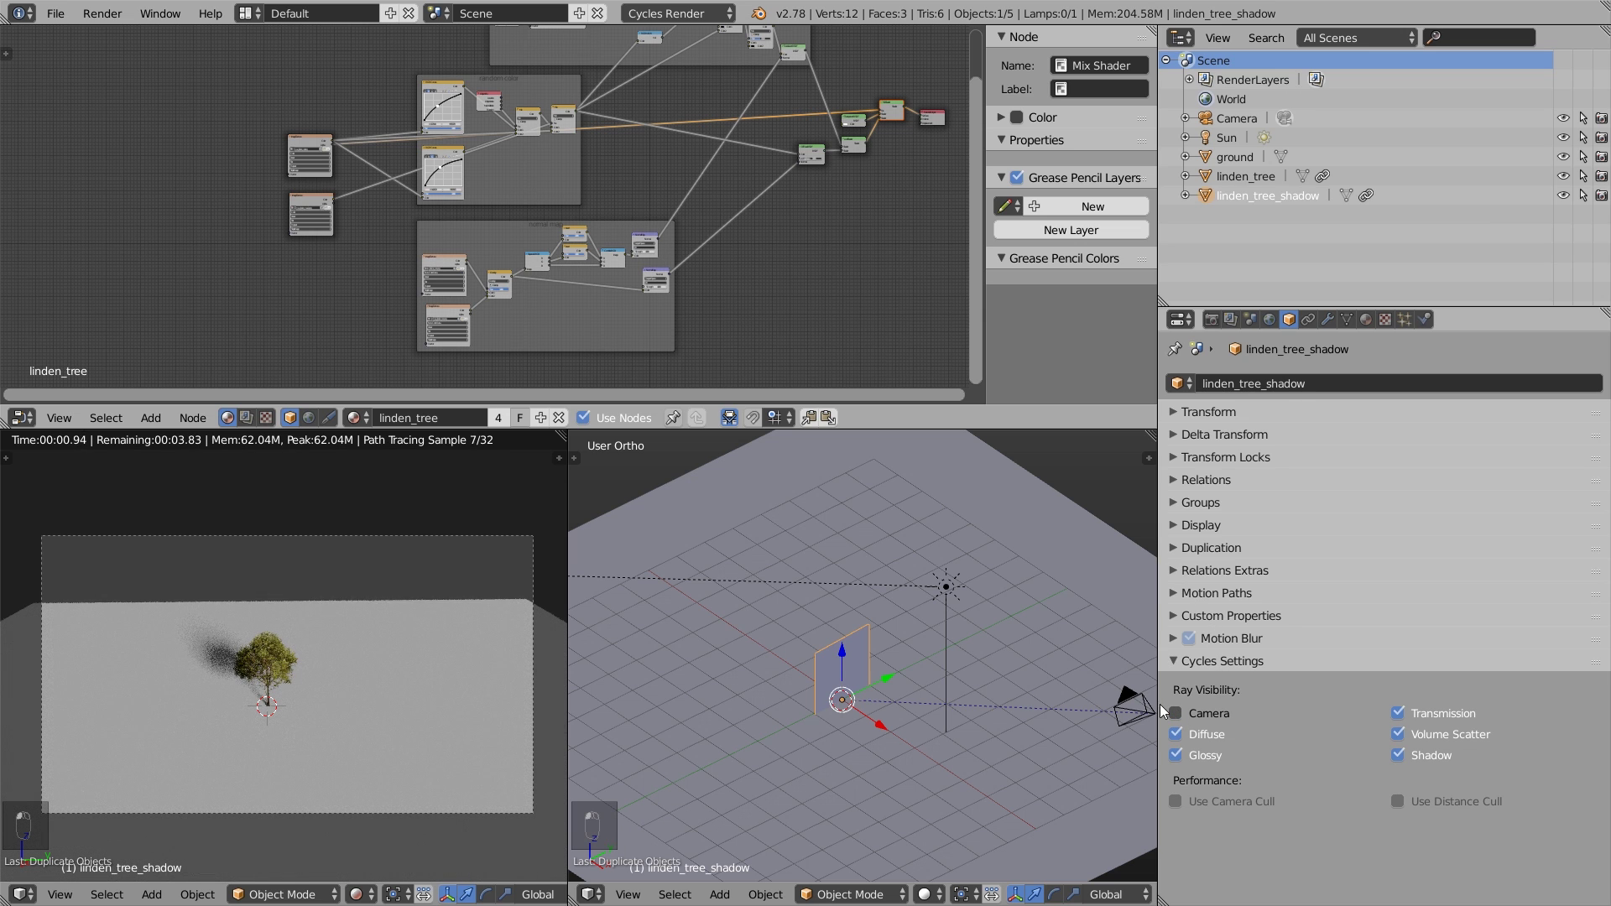
pyautogui.moveTo(883, 725); pyautogui.dragTo(965, 773)
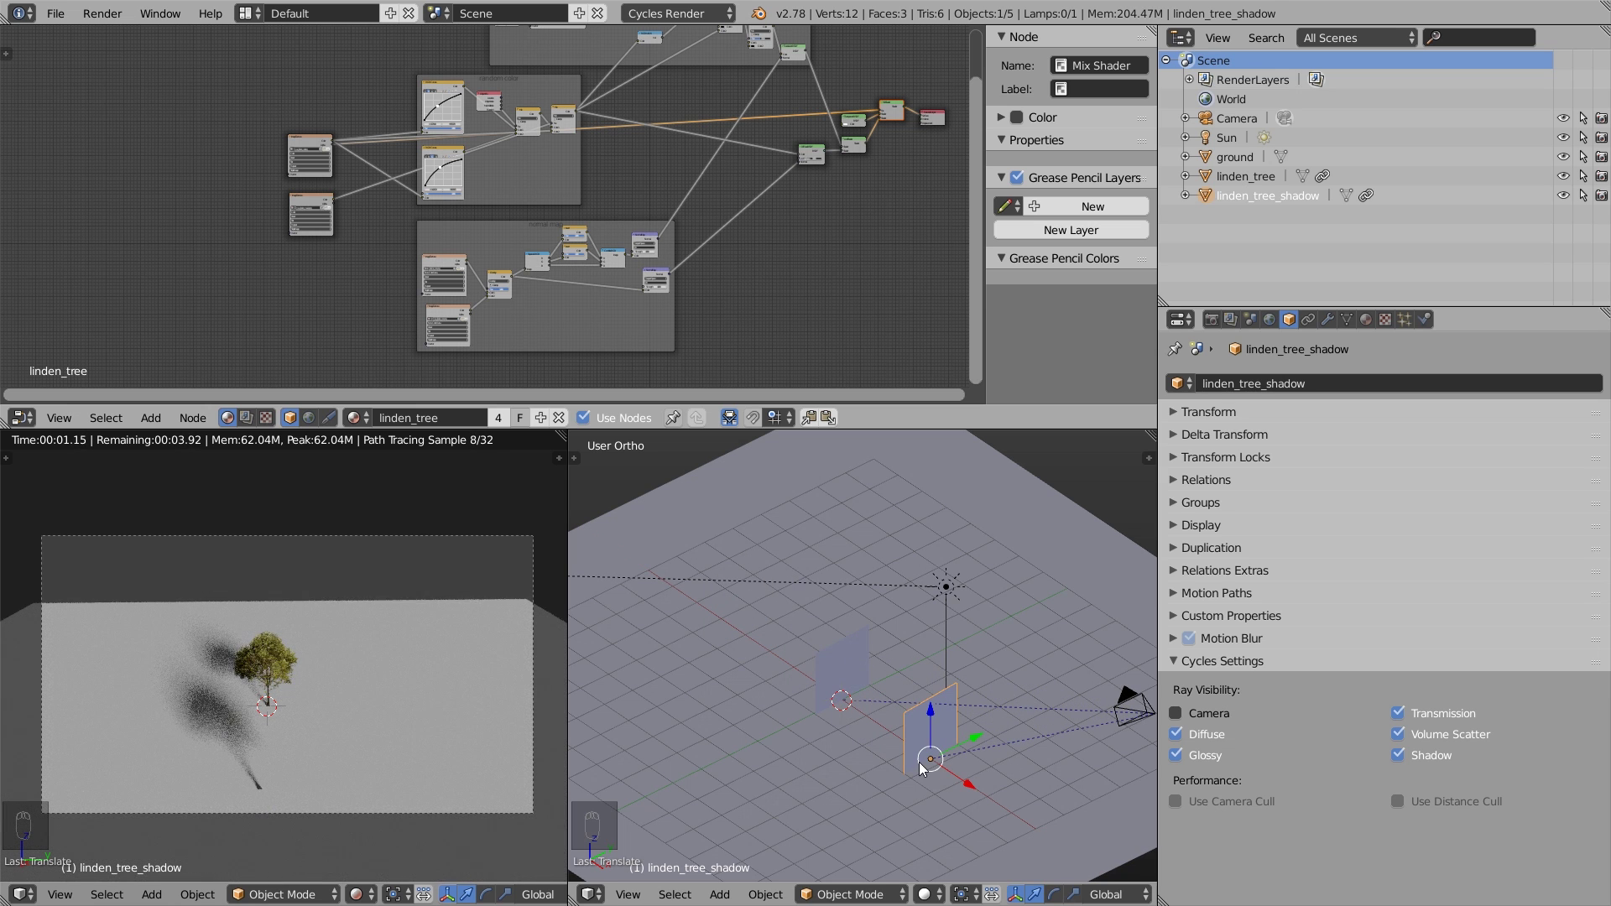
pyautogui.hotkey('ctrl', 'z')
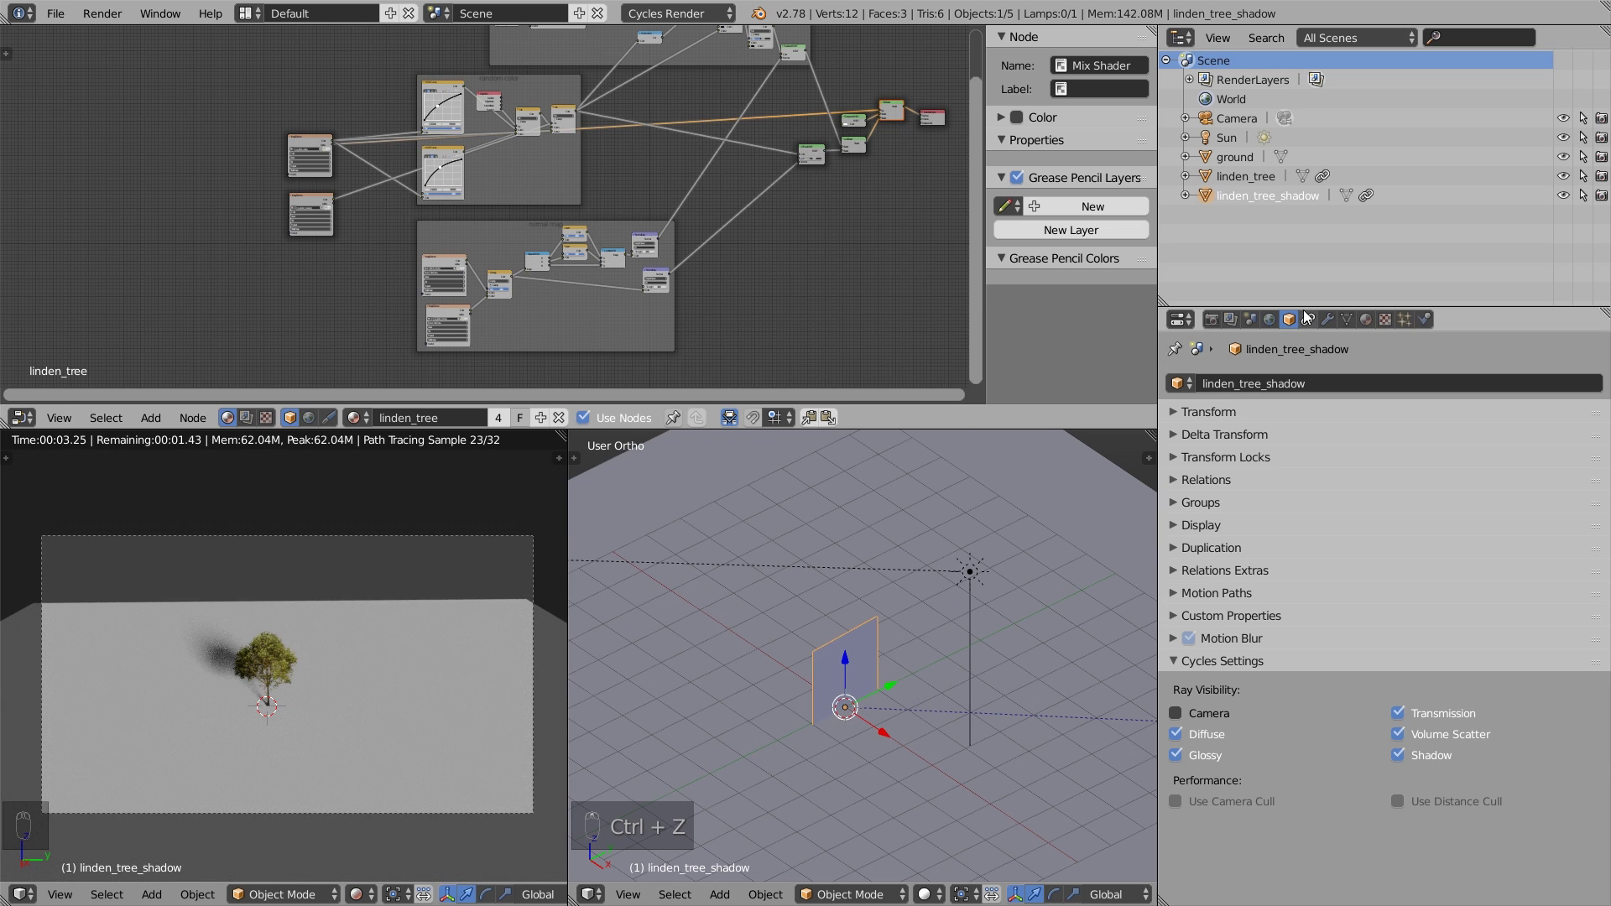
# - Remove the Track To and Limit Rotation constraints from linden_tree_shadow
pyautogui.click(1308, 320)
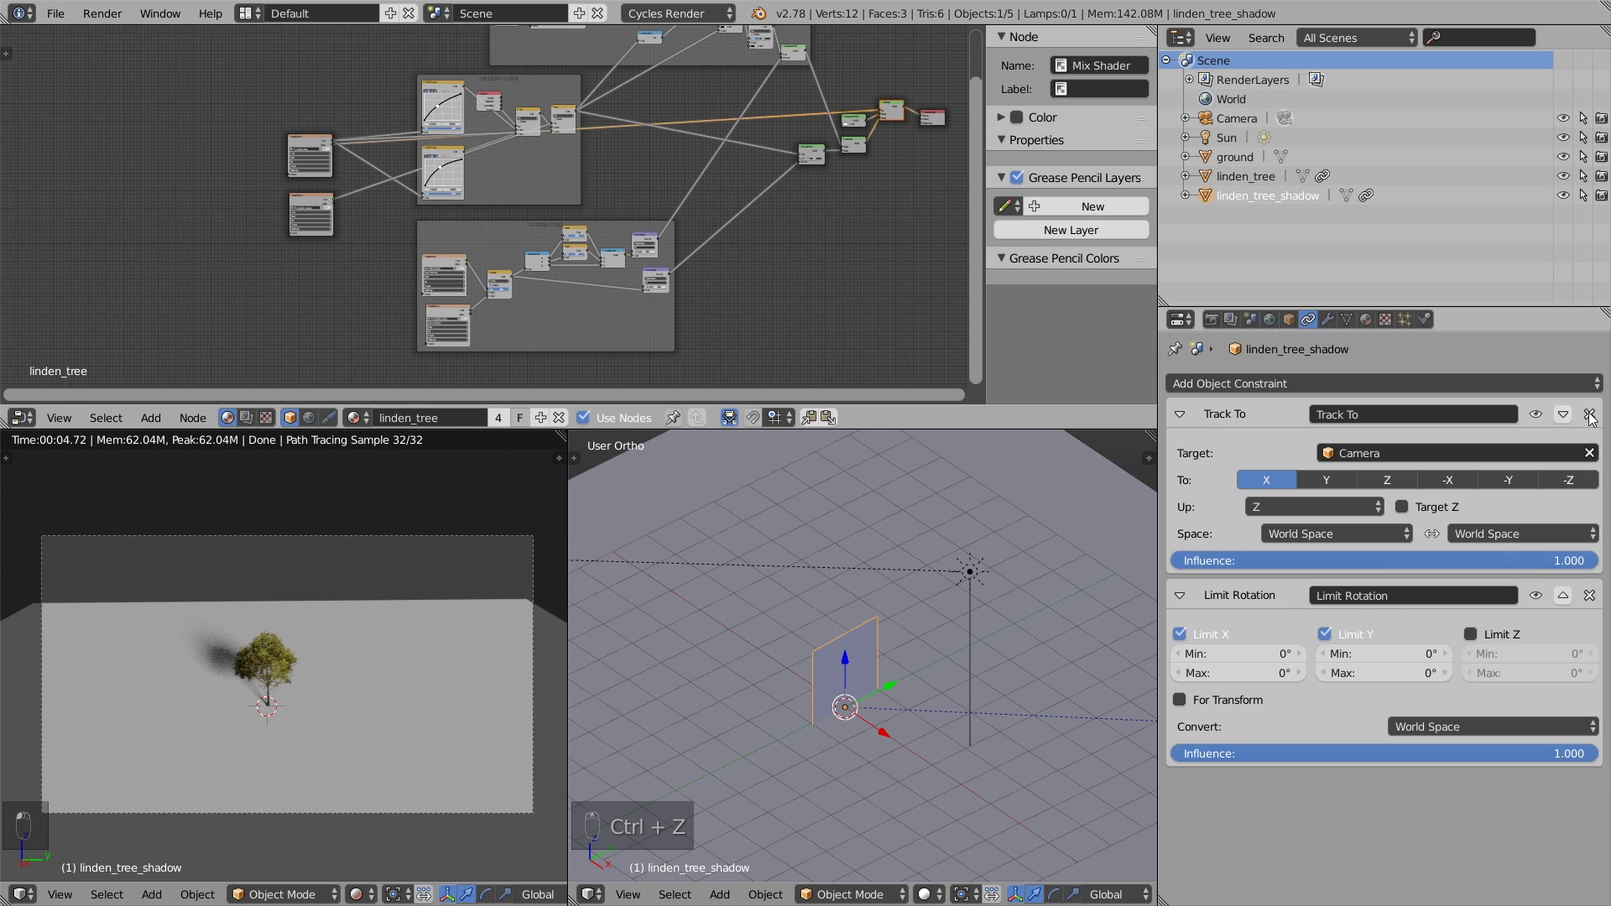
pyautogui.click(1590, 414)
pyautogui.click(1589, 415)
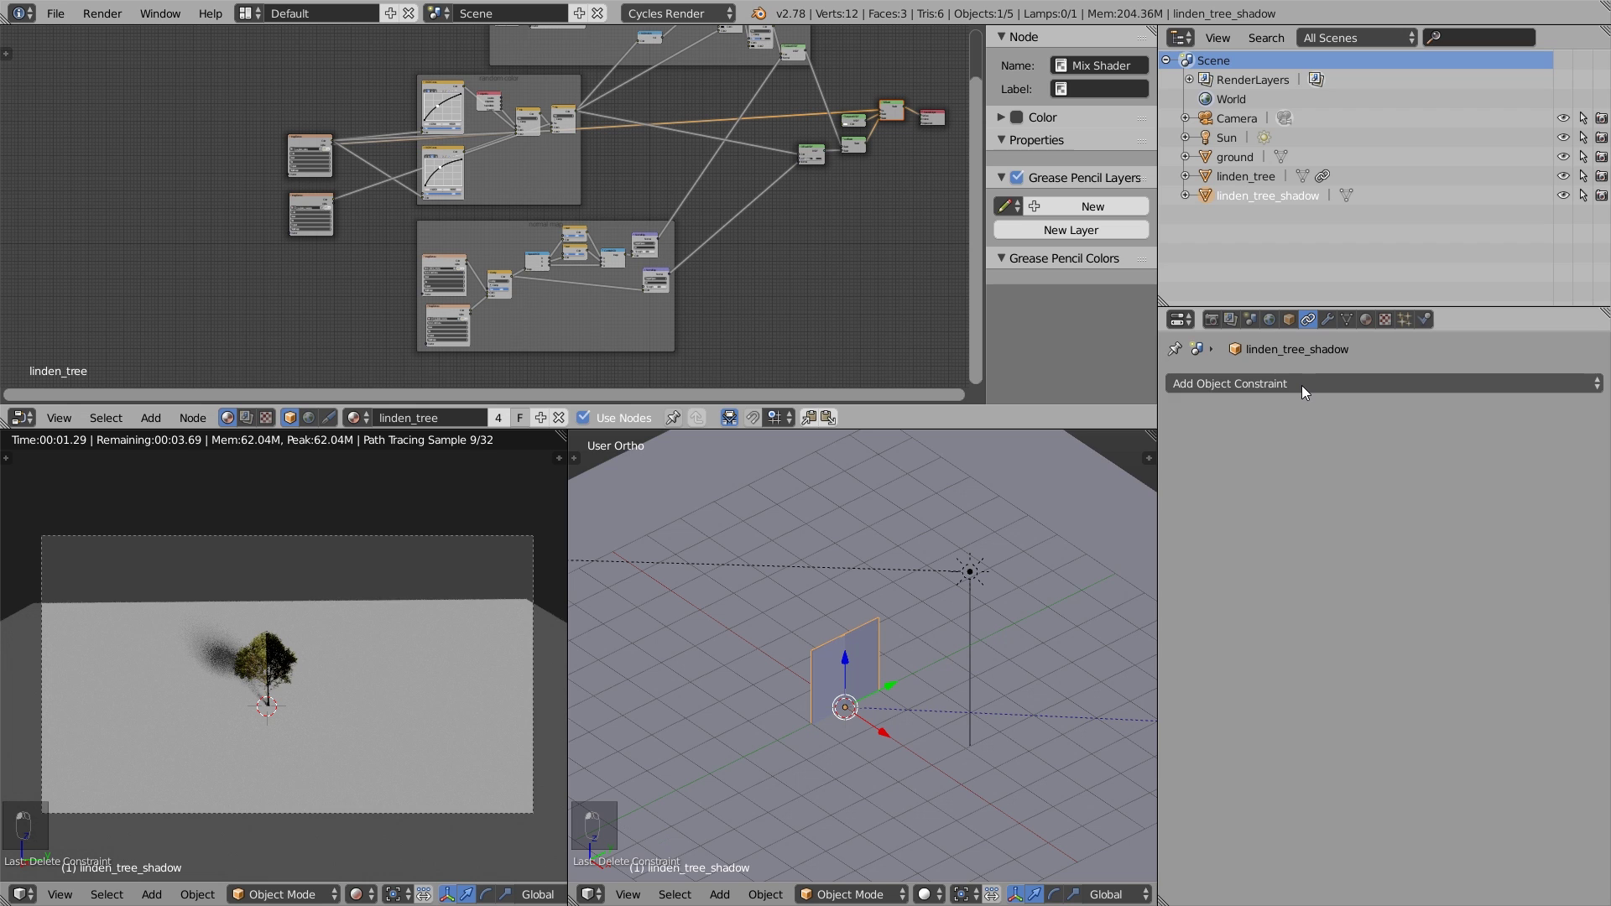
# - Add a Copy Rotation constraint to linden_tree_shadow with Sun as its target
pyautogui.click(1301, 385)
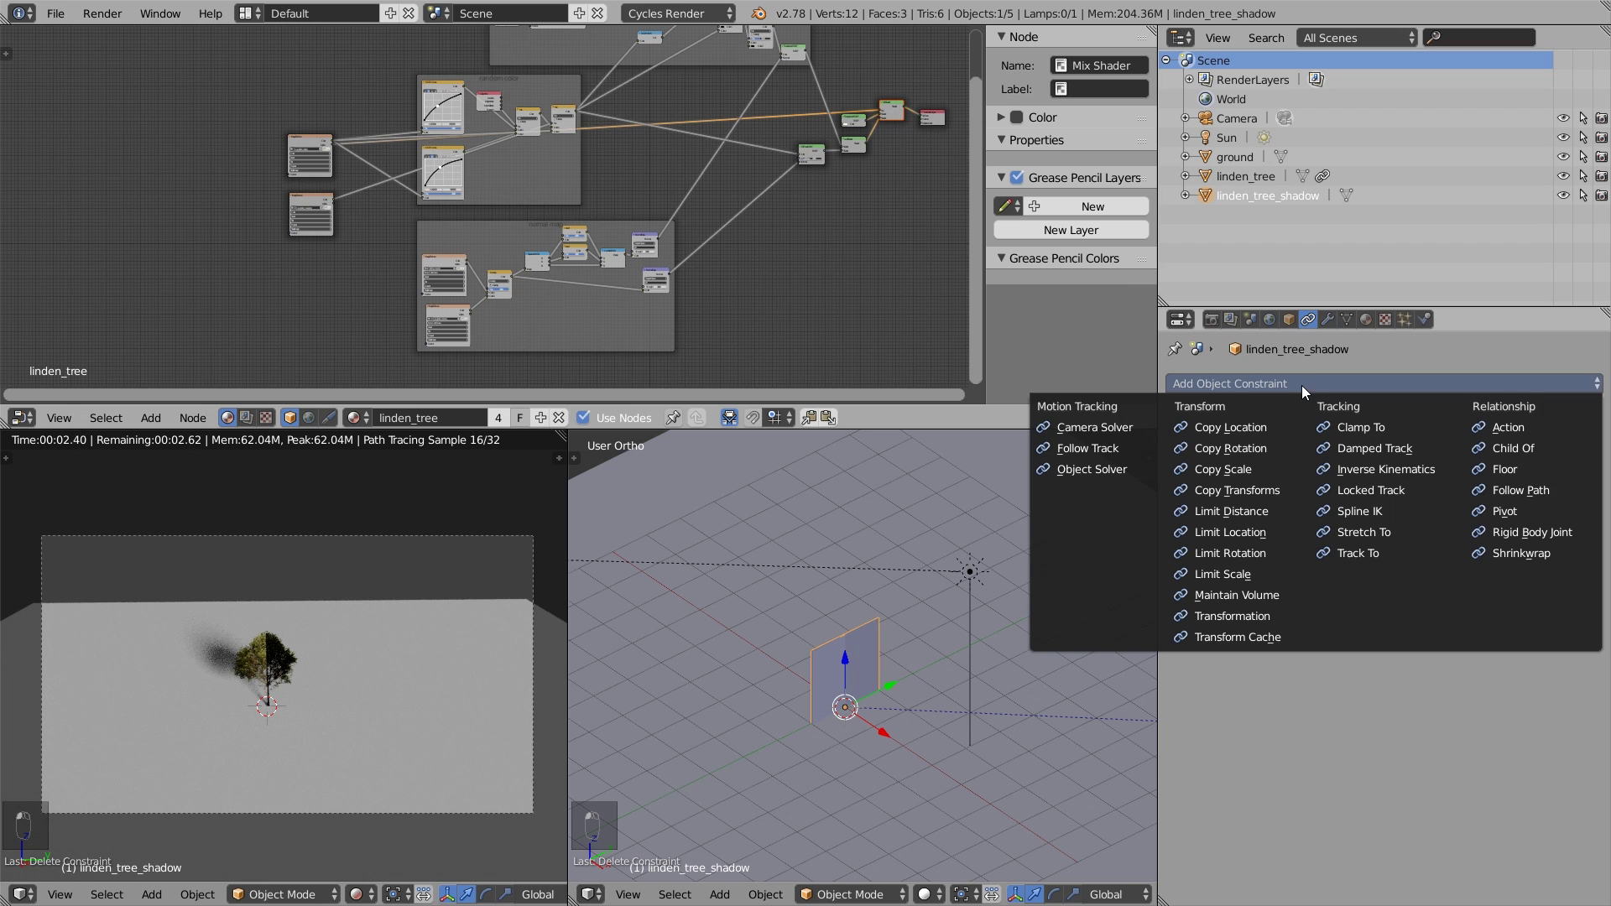
pyautogui.click(1254, 448)
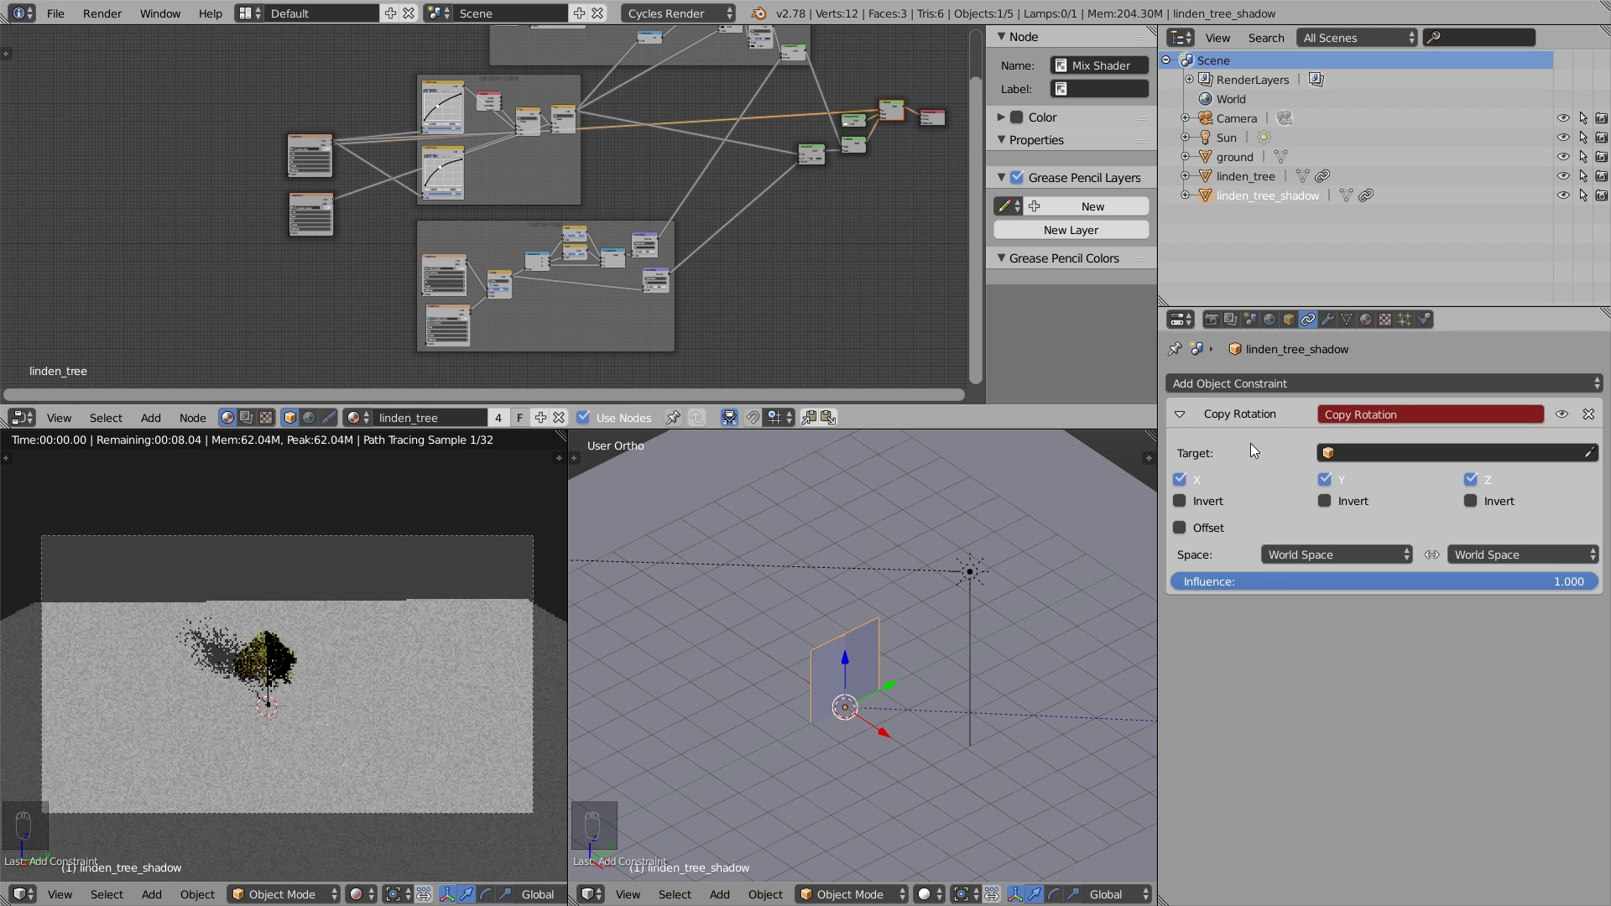
pyautogui.click(1443, 450)
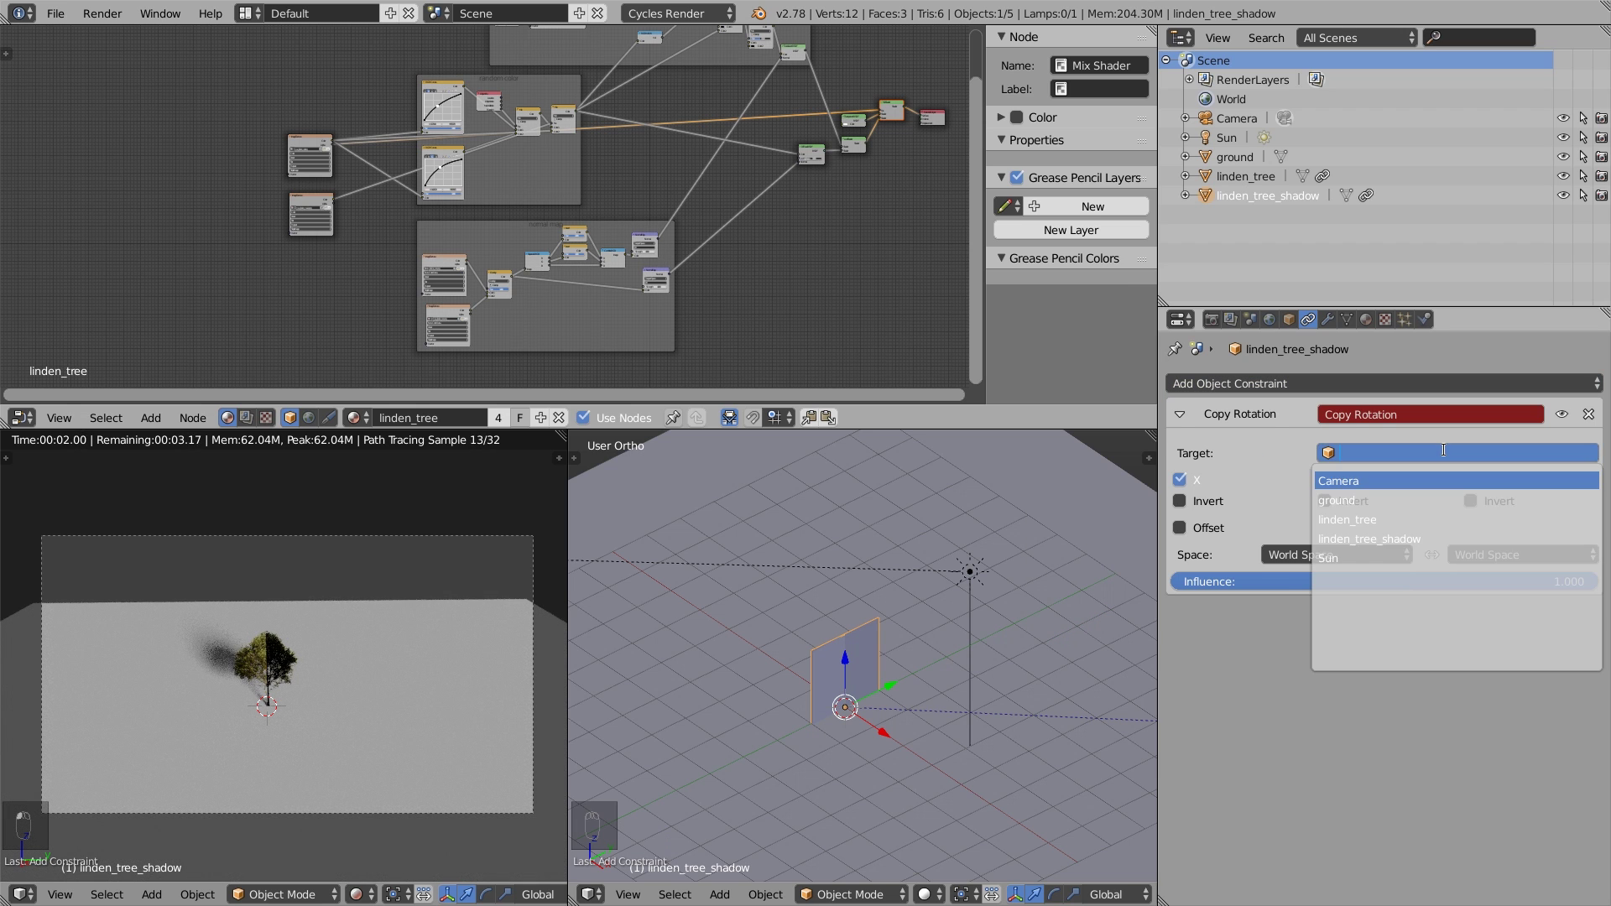
pyautogui.click(1338, 559)
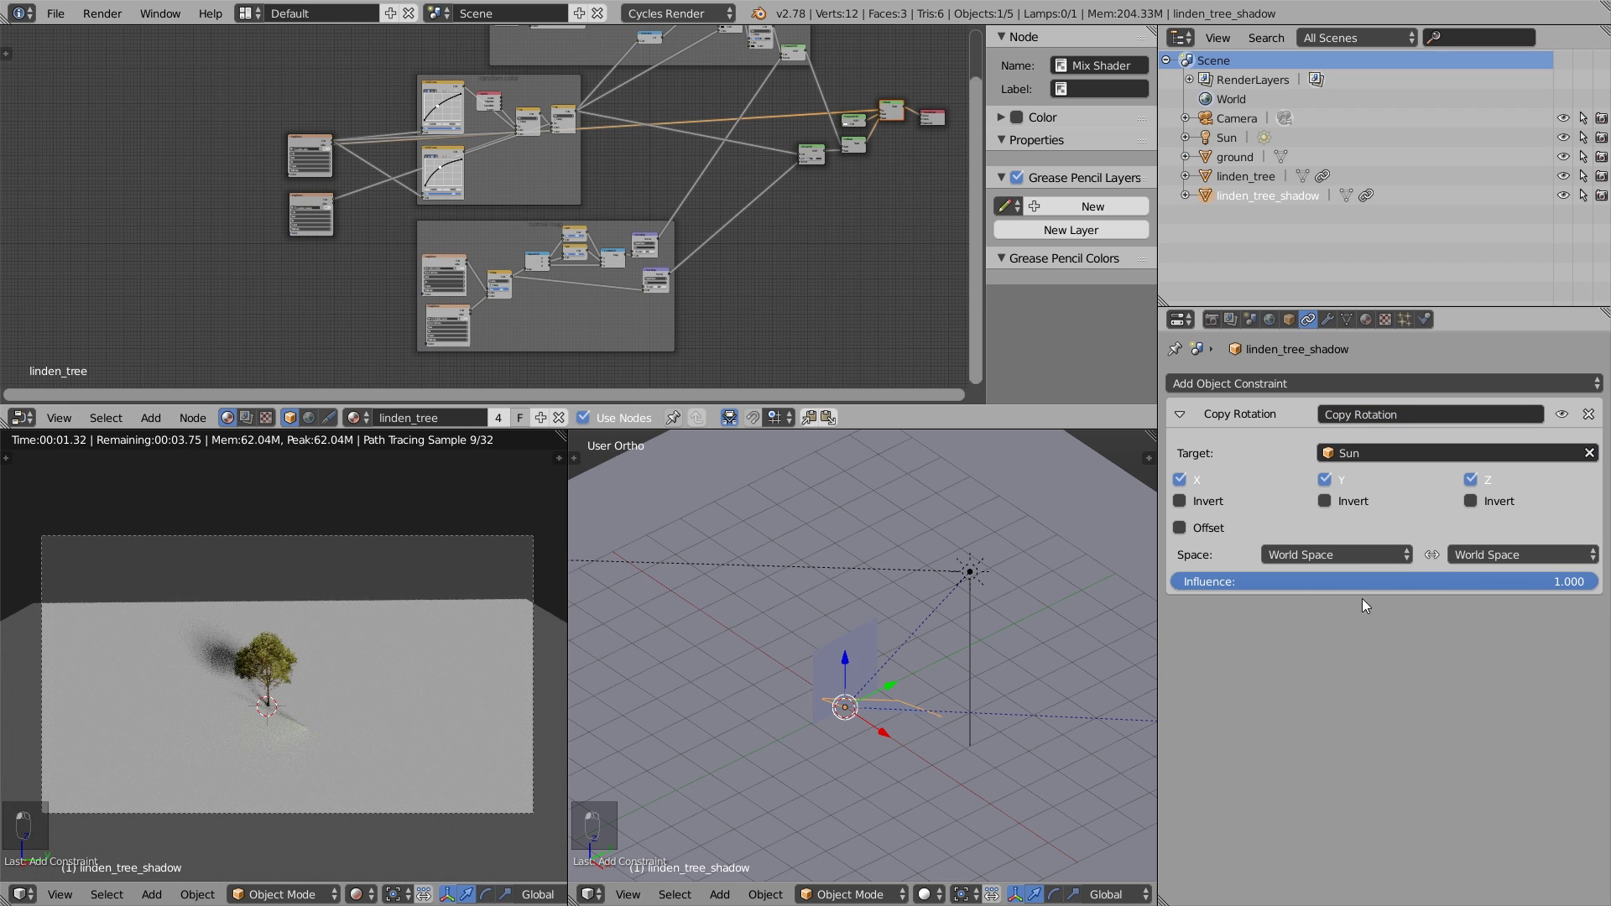
# - Restrict the Copy Rotation constraint to the Z axis only and enable Offset
pyautogui.click(1326, 480)
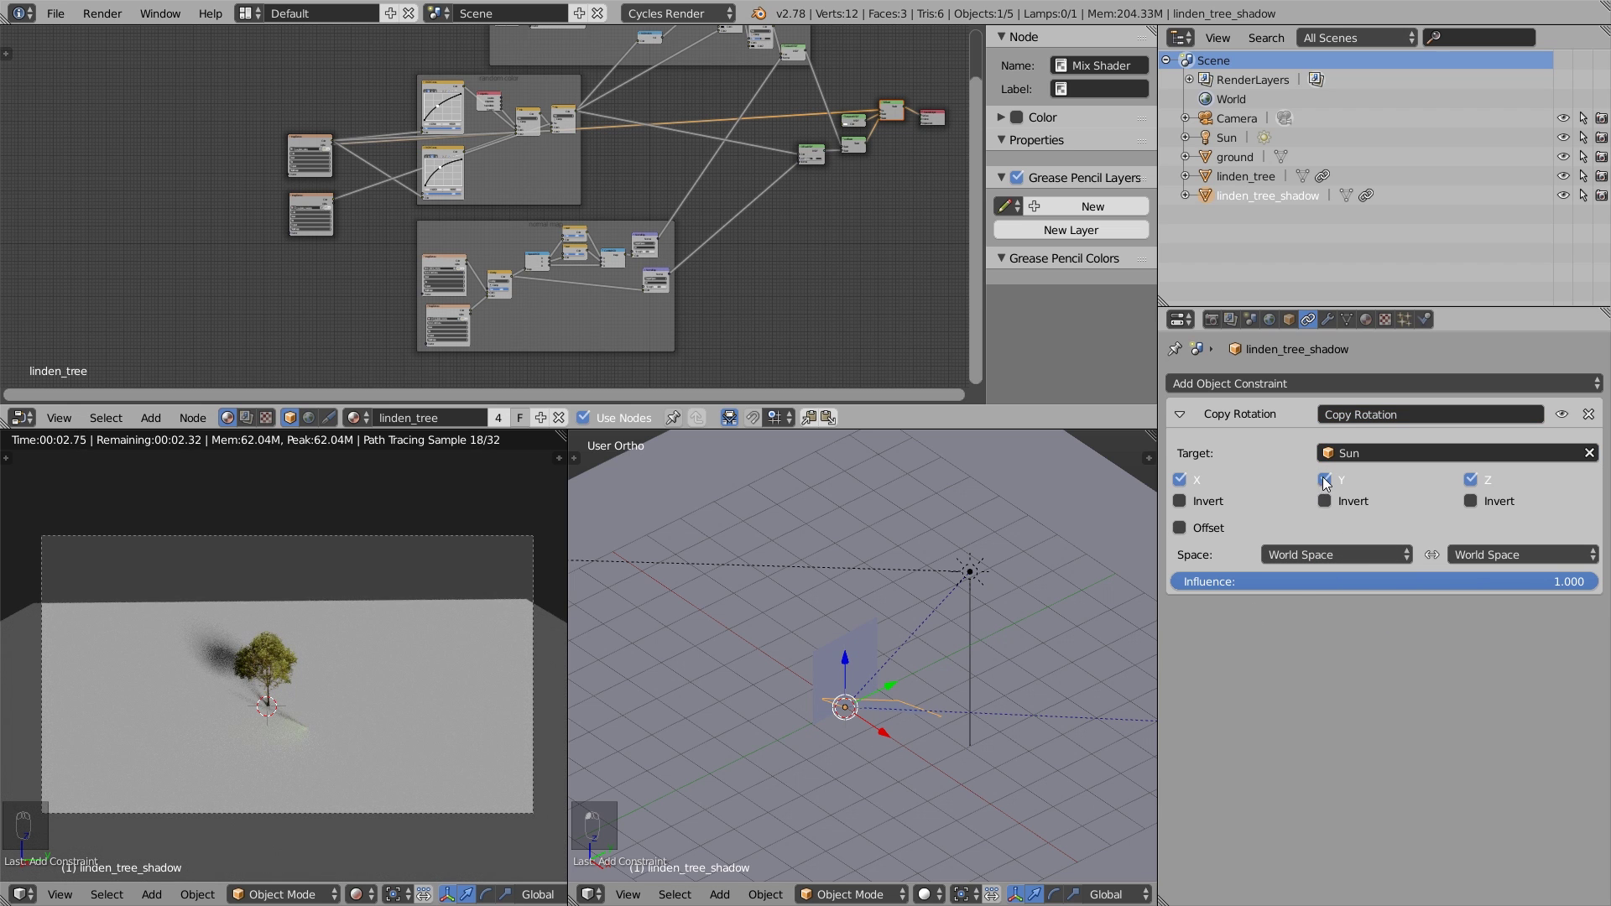
pyautogui.click(1180, 480)
pyautogui.moveTo(1000, 600); pyautogui.dragTo(900, 683, button='middle')
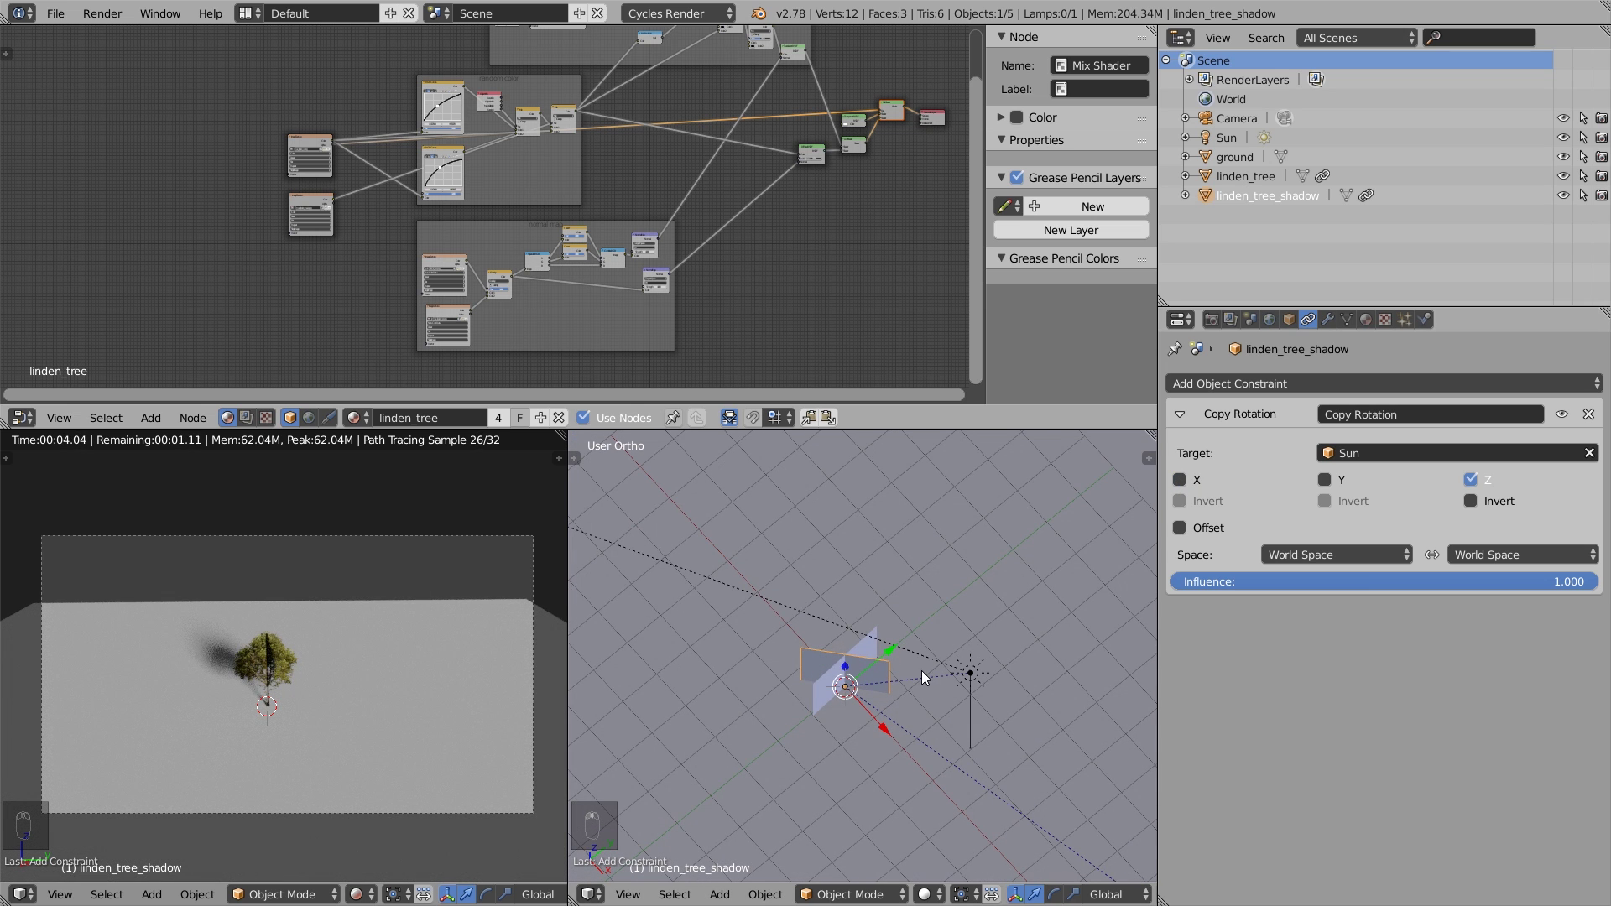
pyautogui.click(1180, 528)
# - In the top view, rotate linden_tree_shadow by about -71° so the plane stands perpendicular to the Sun's direction
pyautogui.press('KP_7')
pyautogui.press('r')
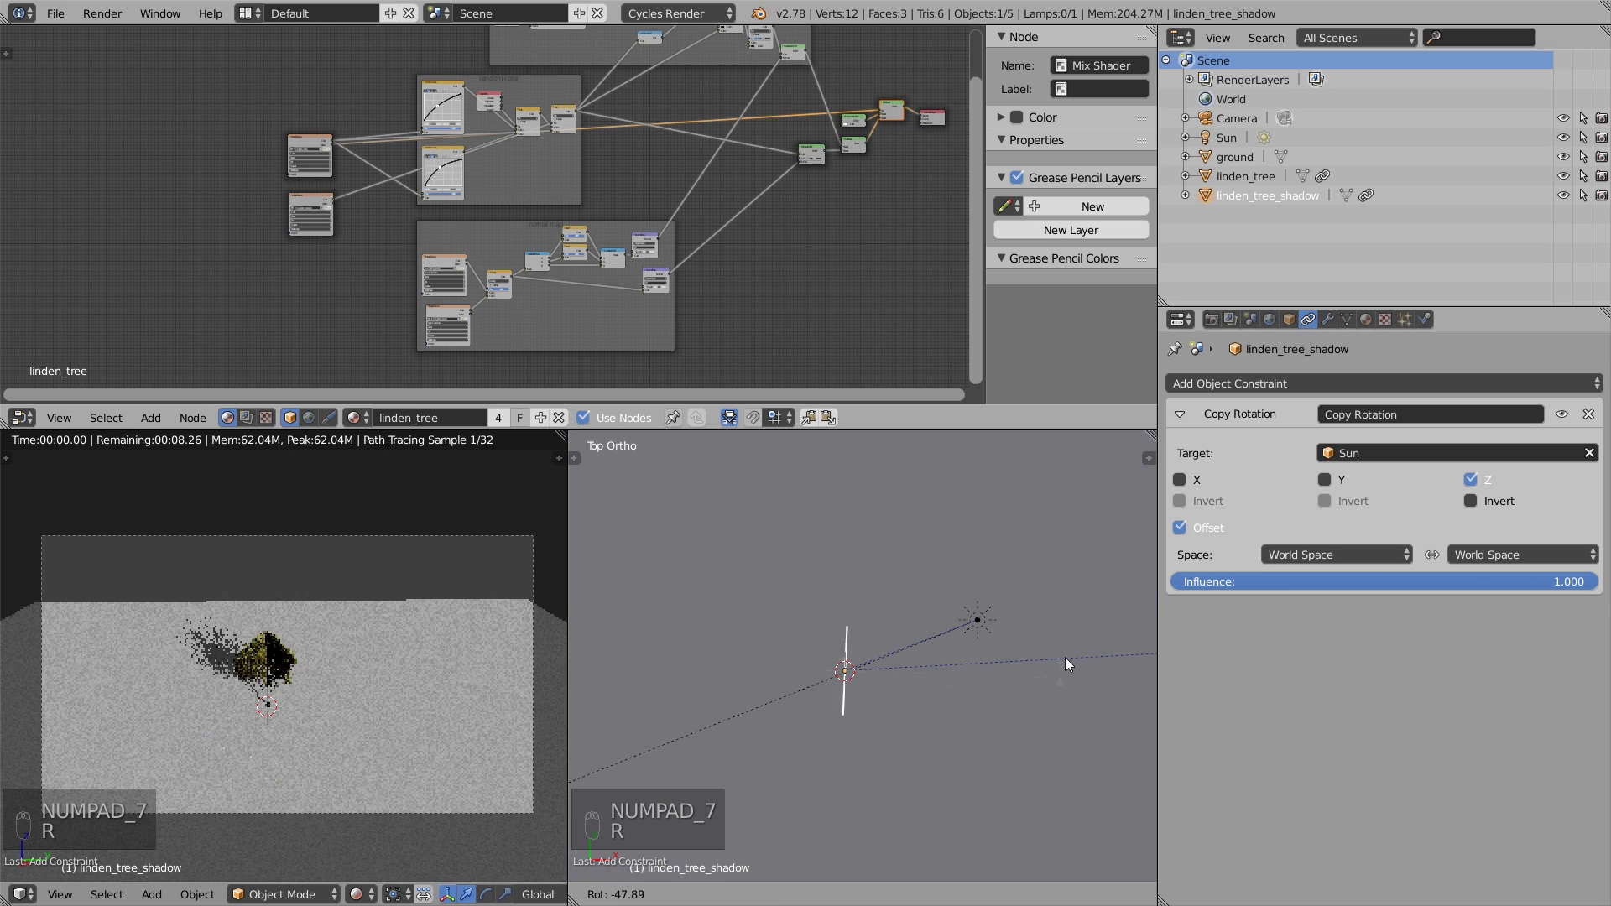
pyautogui.click(1069, 584)
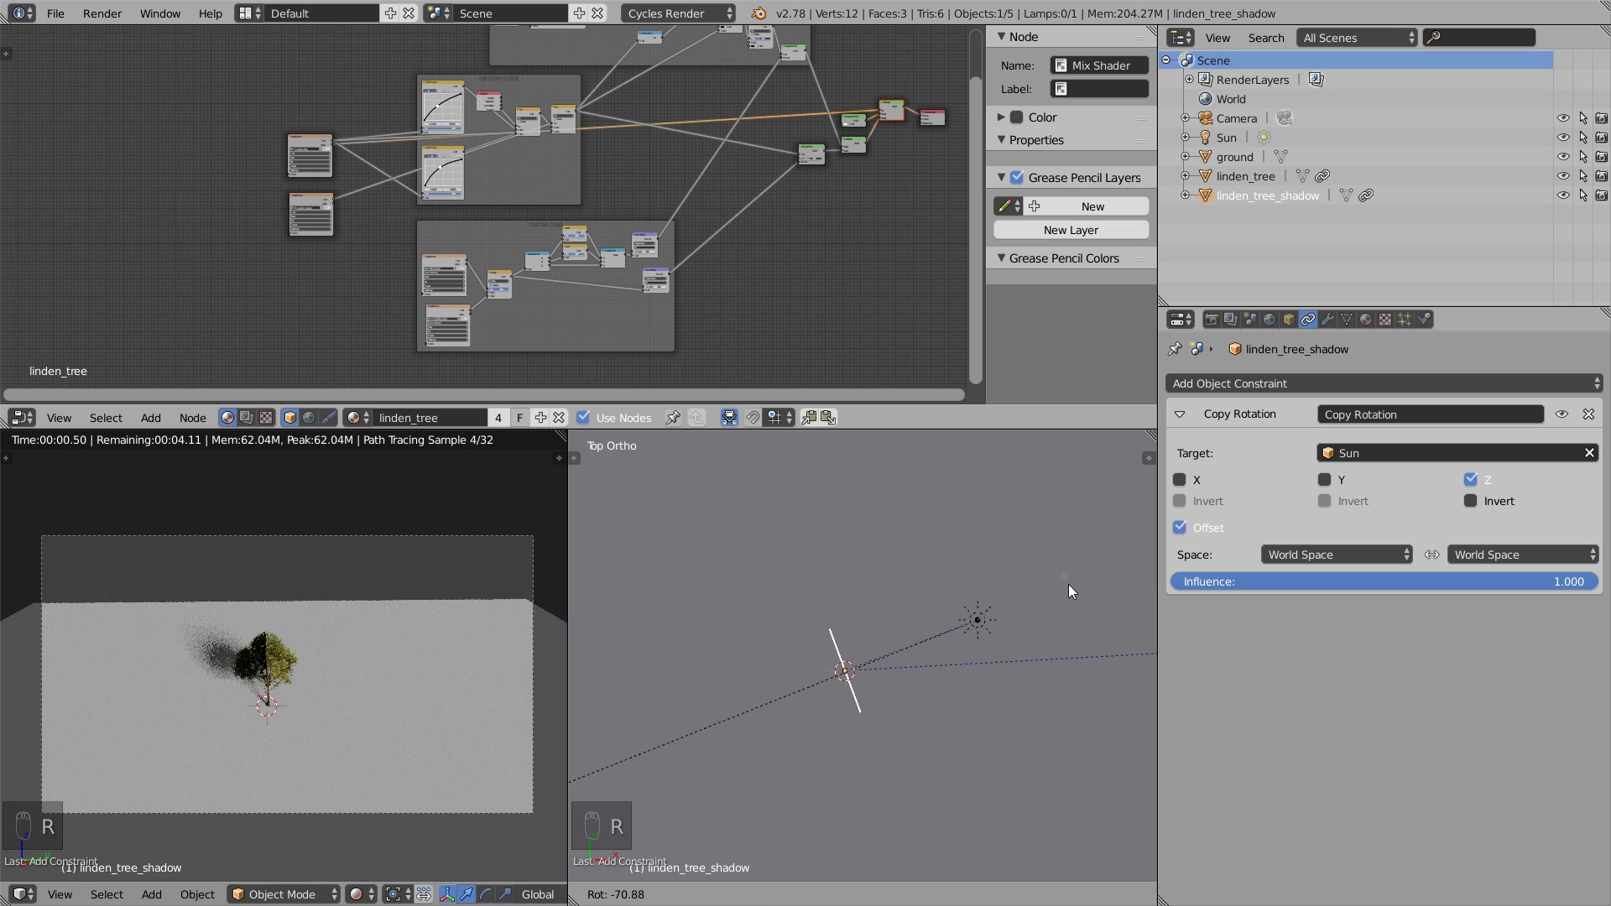
# - Try rotating the Sun in the top view to test how the shadow plane follows, and examine the rendered tree up close
pyautogui.rightClick(1003, 622)
pyautogui.press('r')
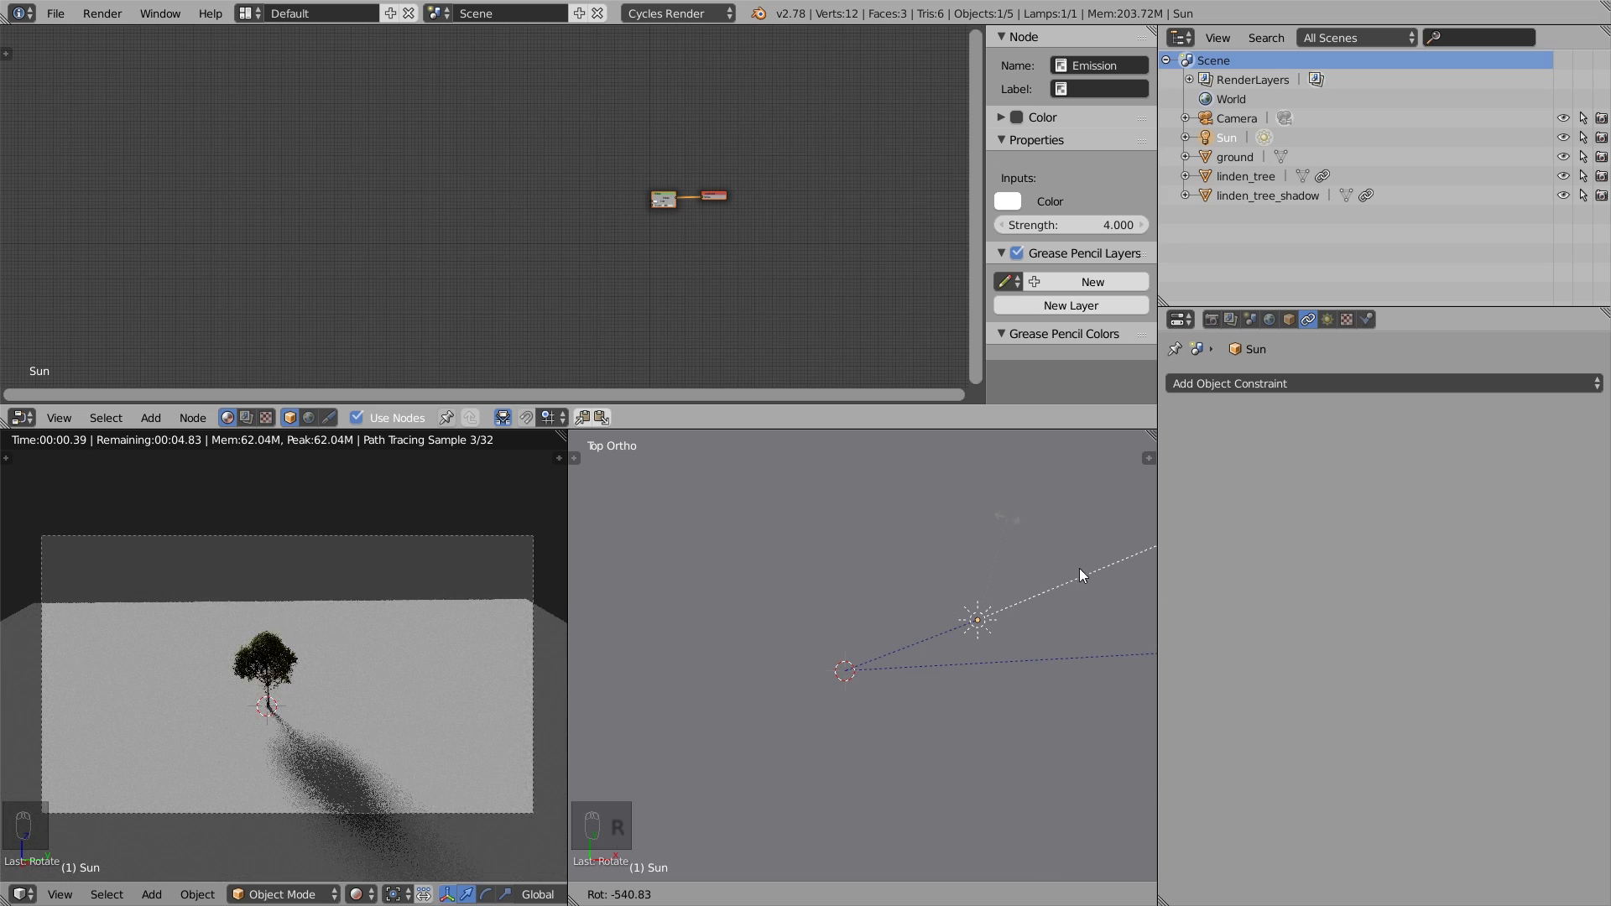
pyautogui.click(868, 726)
pyautogui.scroll(5, 268, 687)
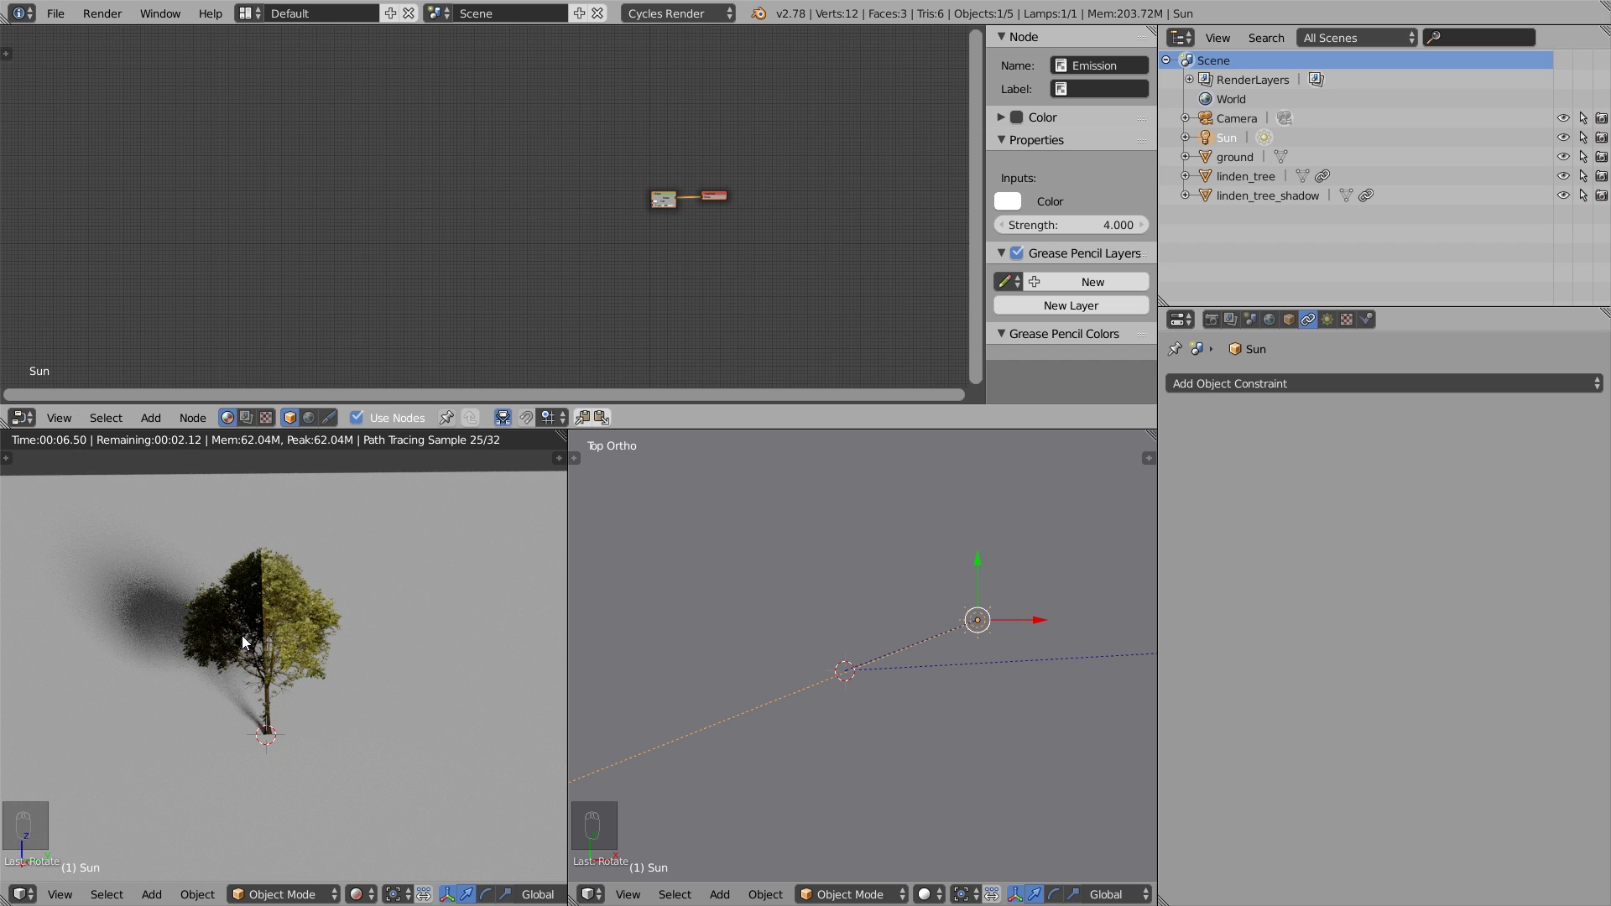
pyautogui.moveTo(823, 637); pyautogui.dragTo(874, 633, button='middle')
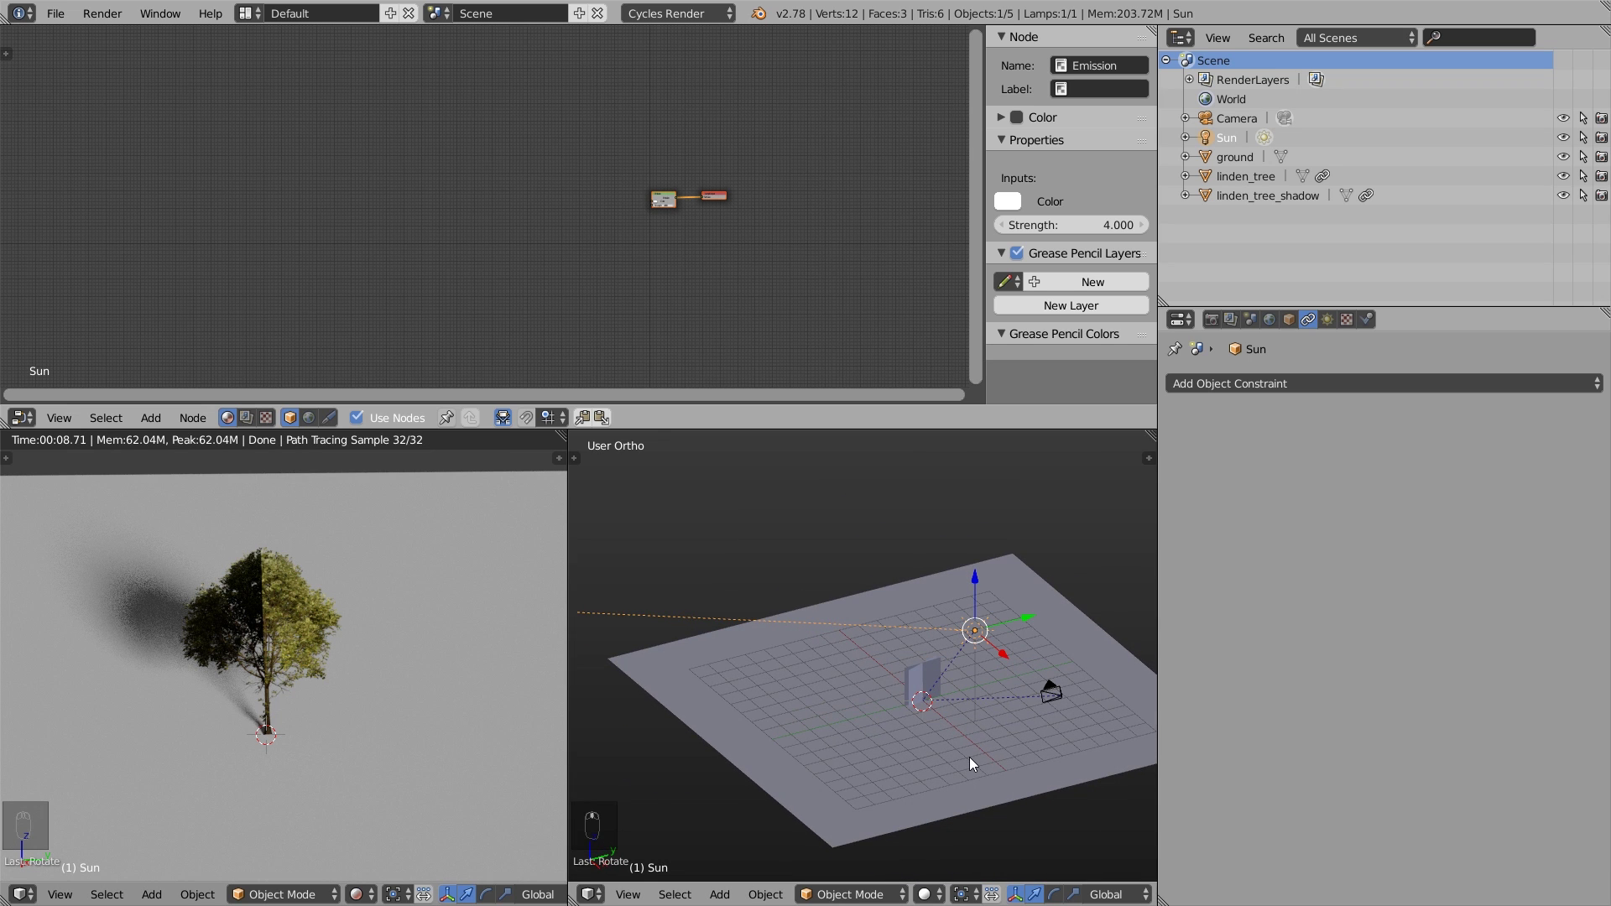
# - Save the project and switch the camera view from rendered to solid shading
pyautogui.hotkey('ctrl', 's')
pyautogui.hotkey('ctrl', 'shift', 's')
pyautogui.hotkey('shift', 'z')
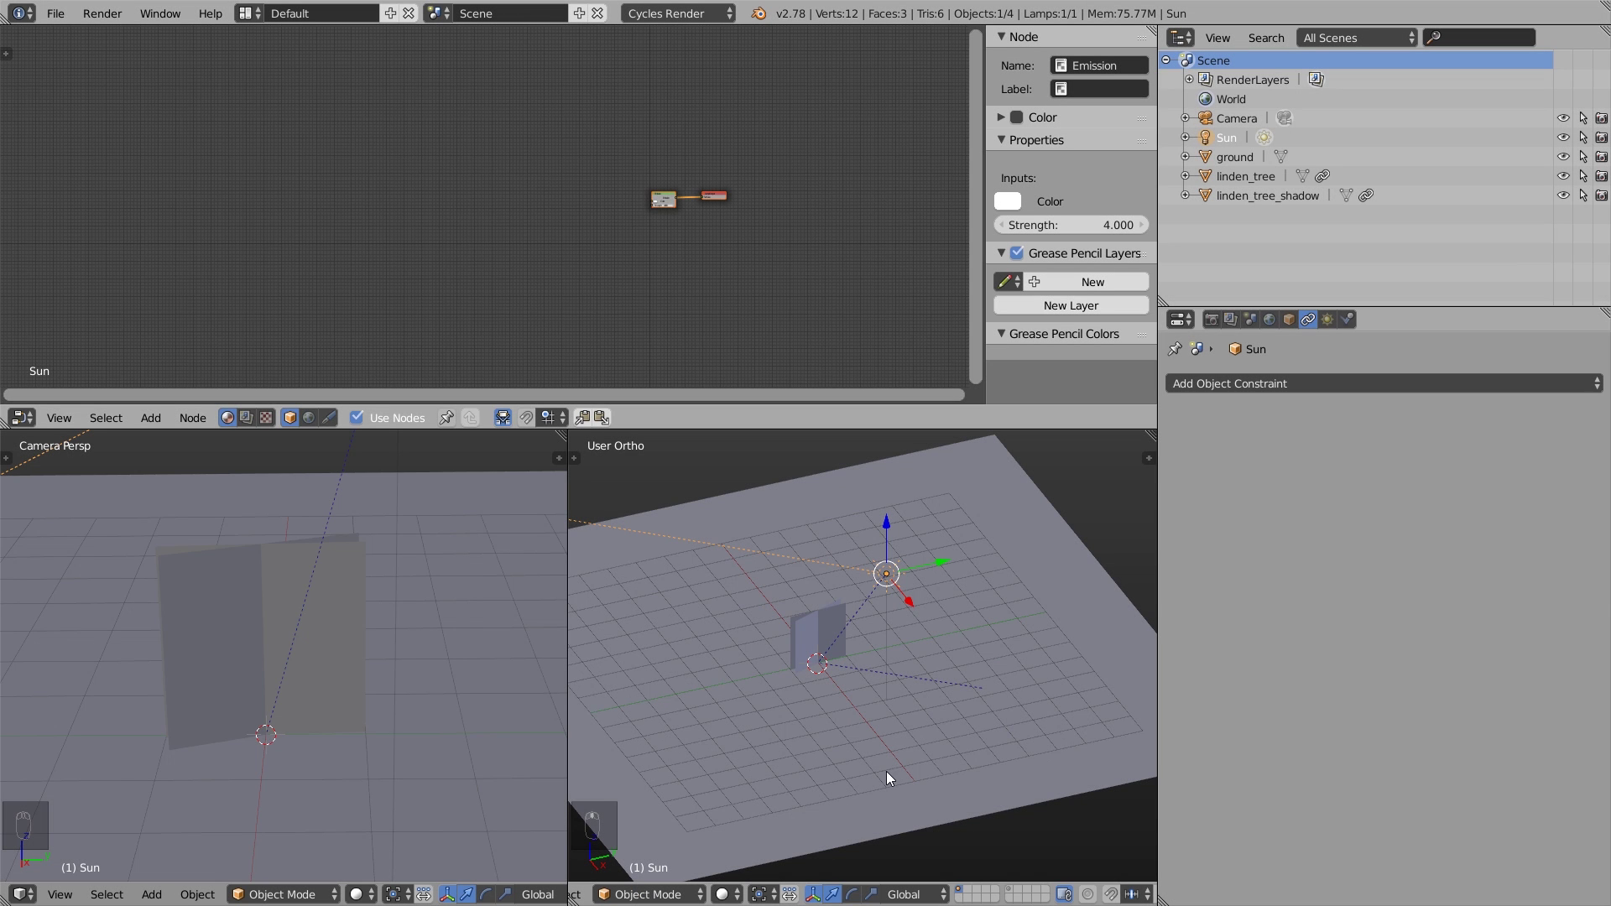
pyautogui.scroll(3, 817, 636)
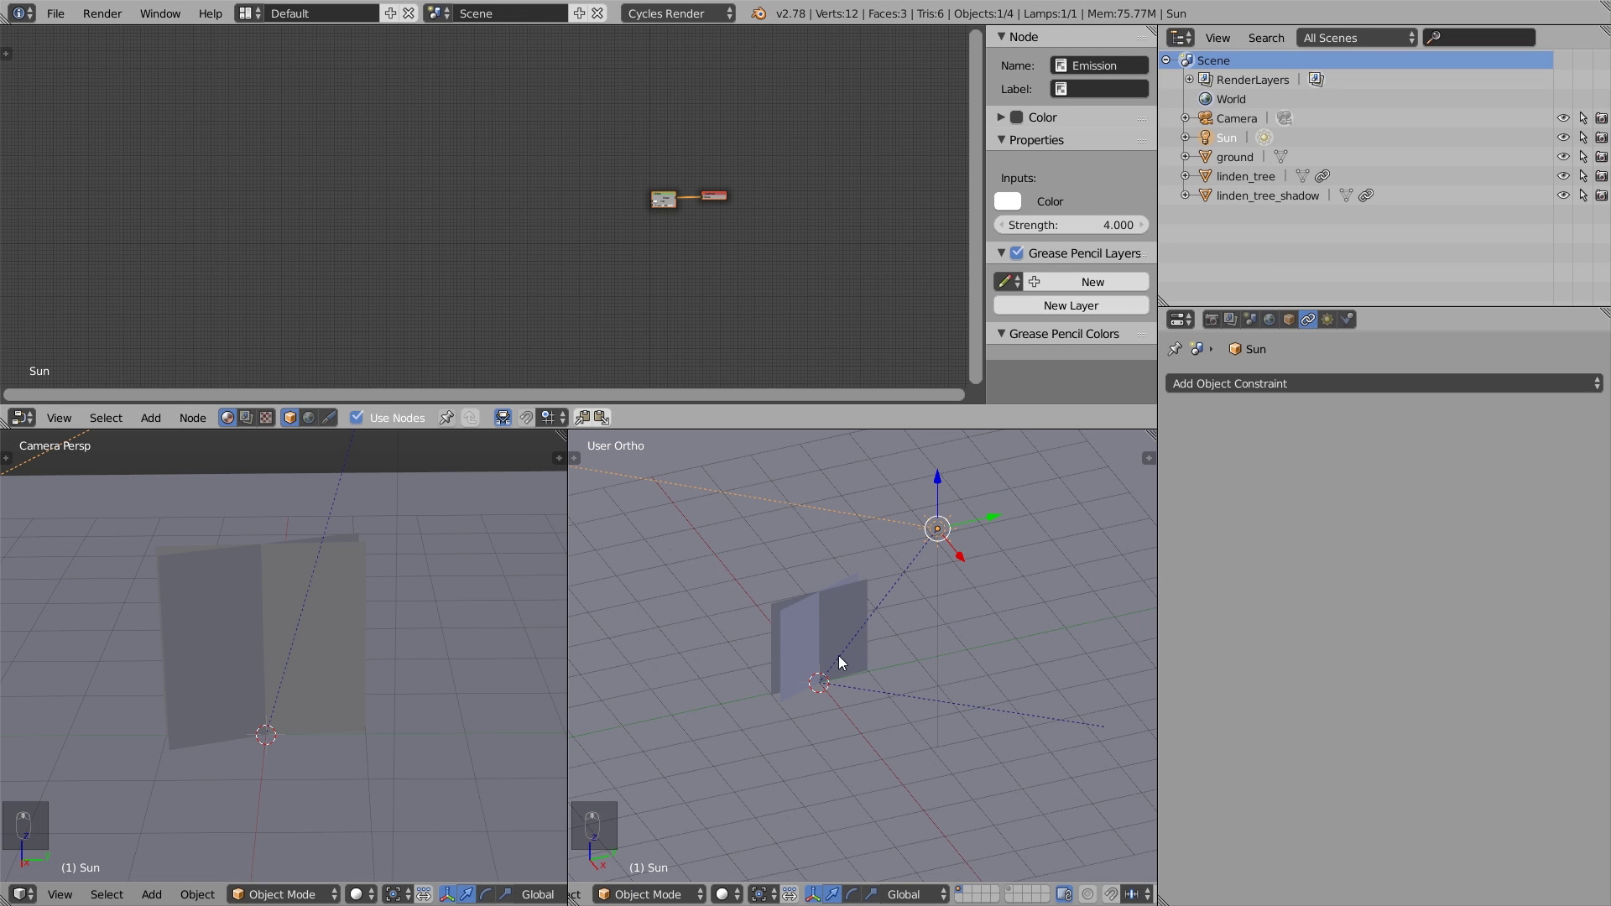
# - Show only an empty layer and paste the copied tree and shadow planes into it
pyautogui.click(970, 892)
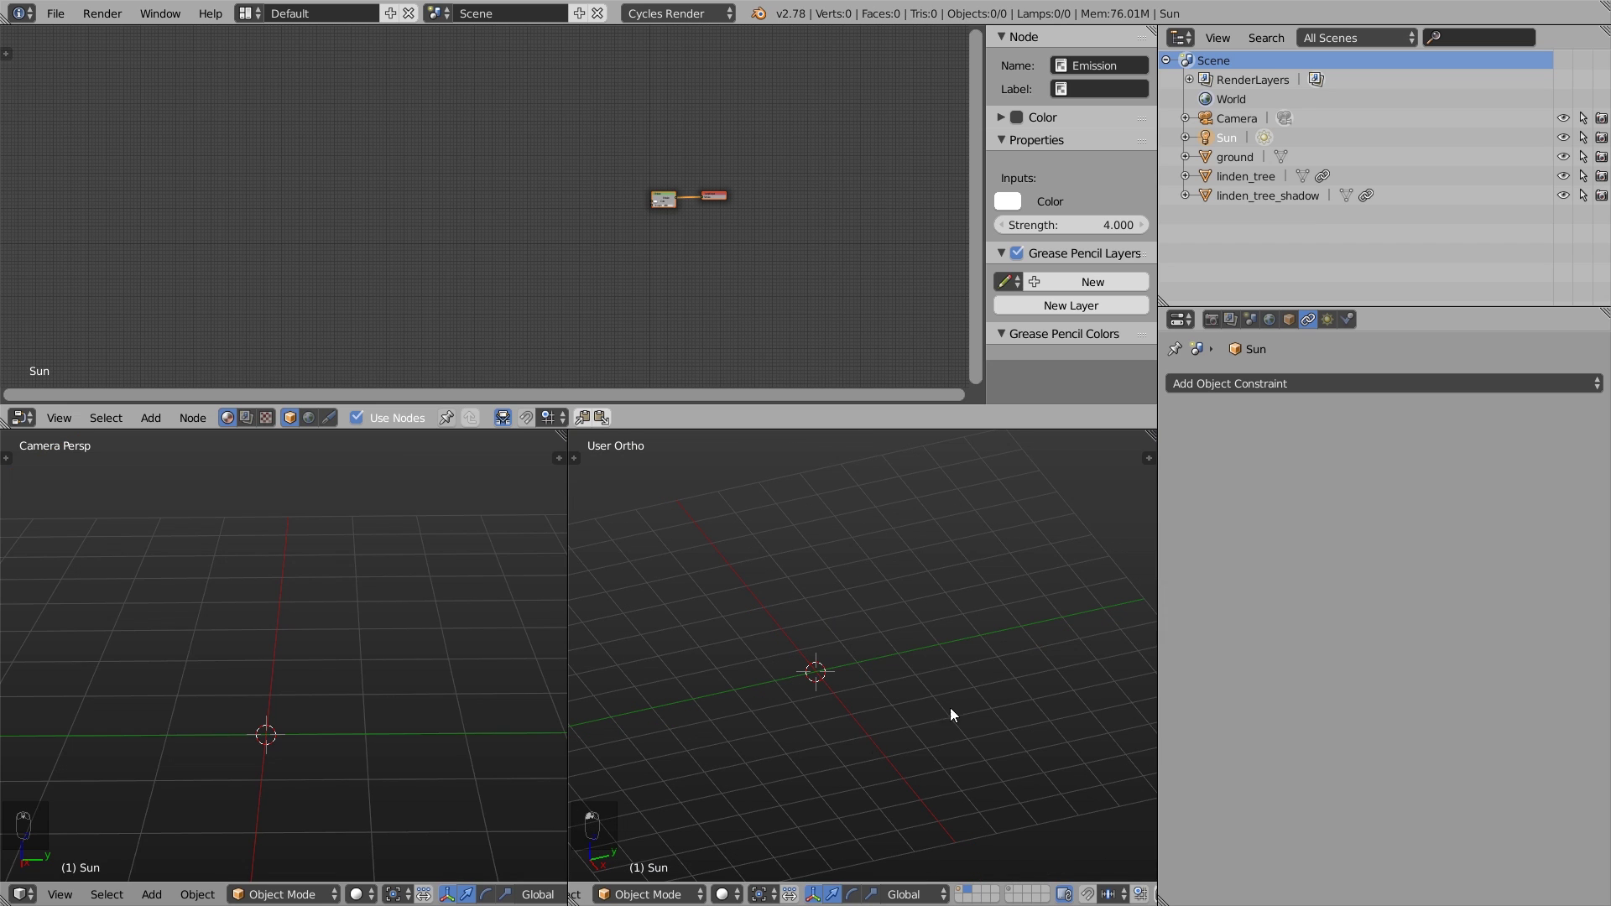
pyautogui.hotkey('ctrl', 'v')
pyautogui.scroll(-5, 811, 641)
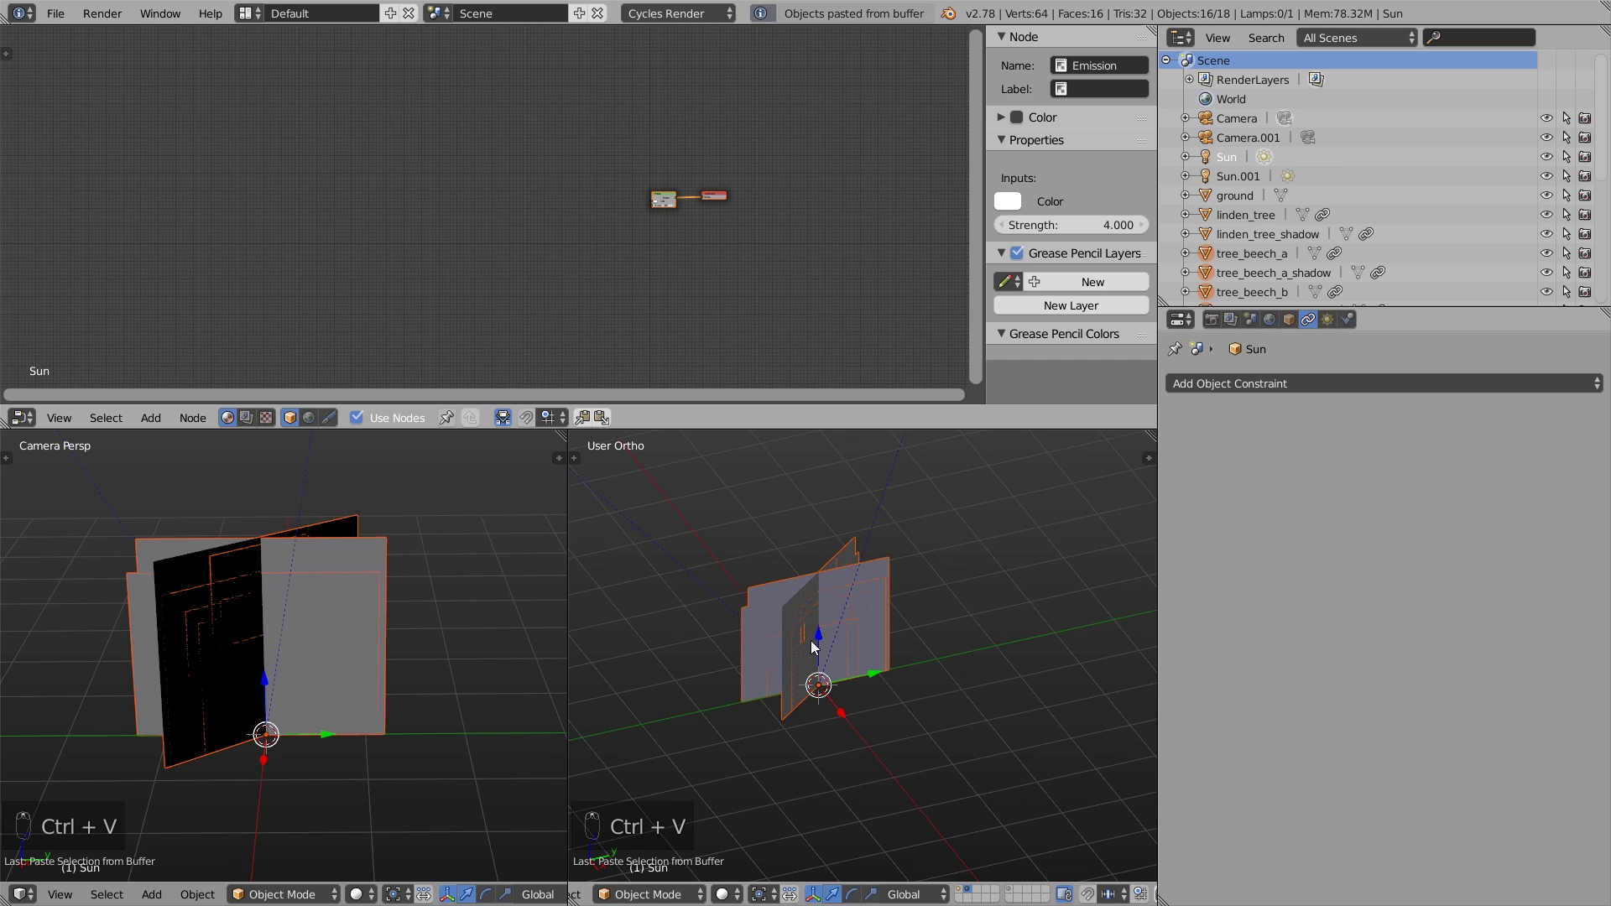
# - Delete the extra Camera.001 and Sun.001 that were pasted with the tree planes
pyautogui.rightClick(876, 601)
pyautogui.press('x')
pyautogui.click(876, 601)
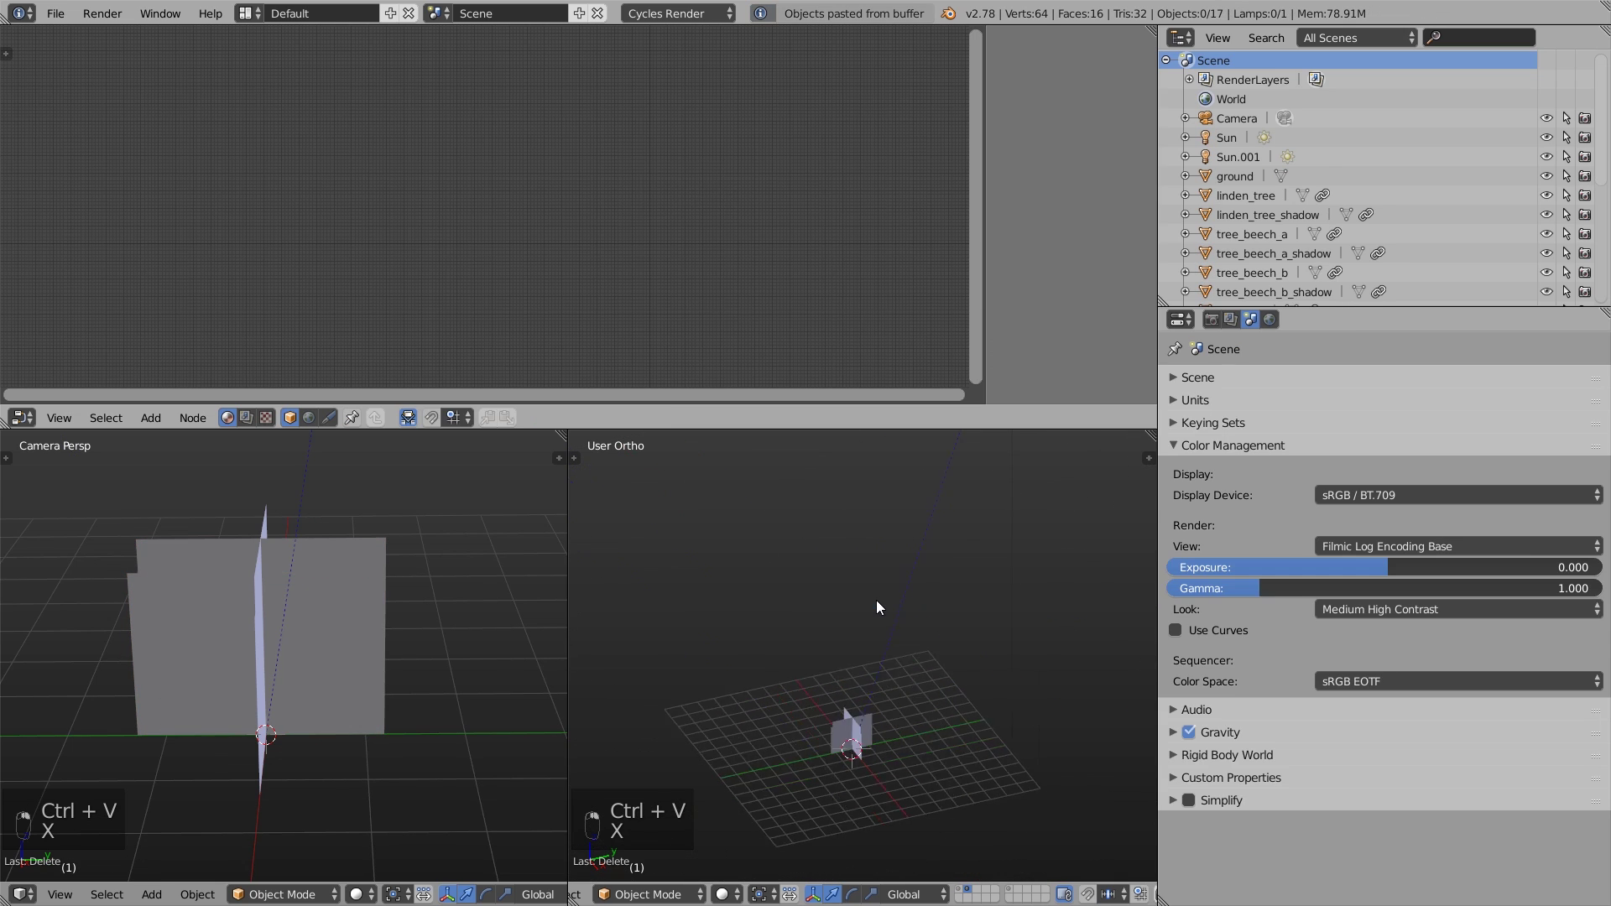
pyautogui.scroll(-3, 876, 601)
pyautogui.rightClick(914, 496)
pyautogui.press('x')
pyautogui.click(902, 494)
# - Select the tree_beech_a plane and expand its Track To constraint settings
pyautogui.scroll(5, 863, 657)
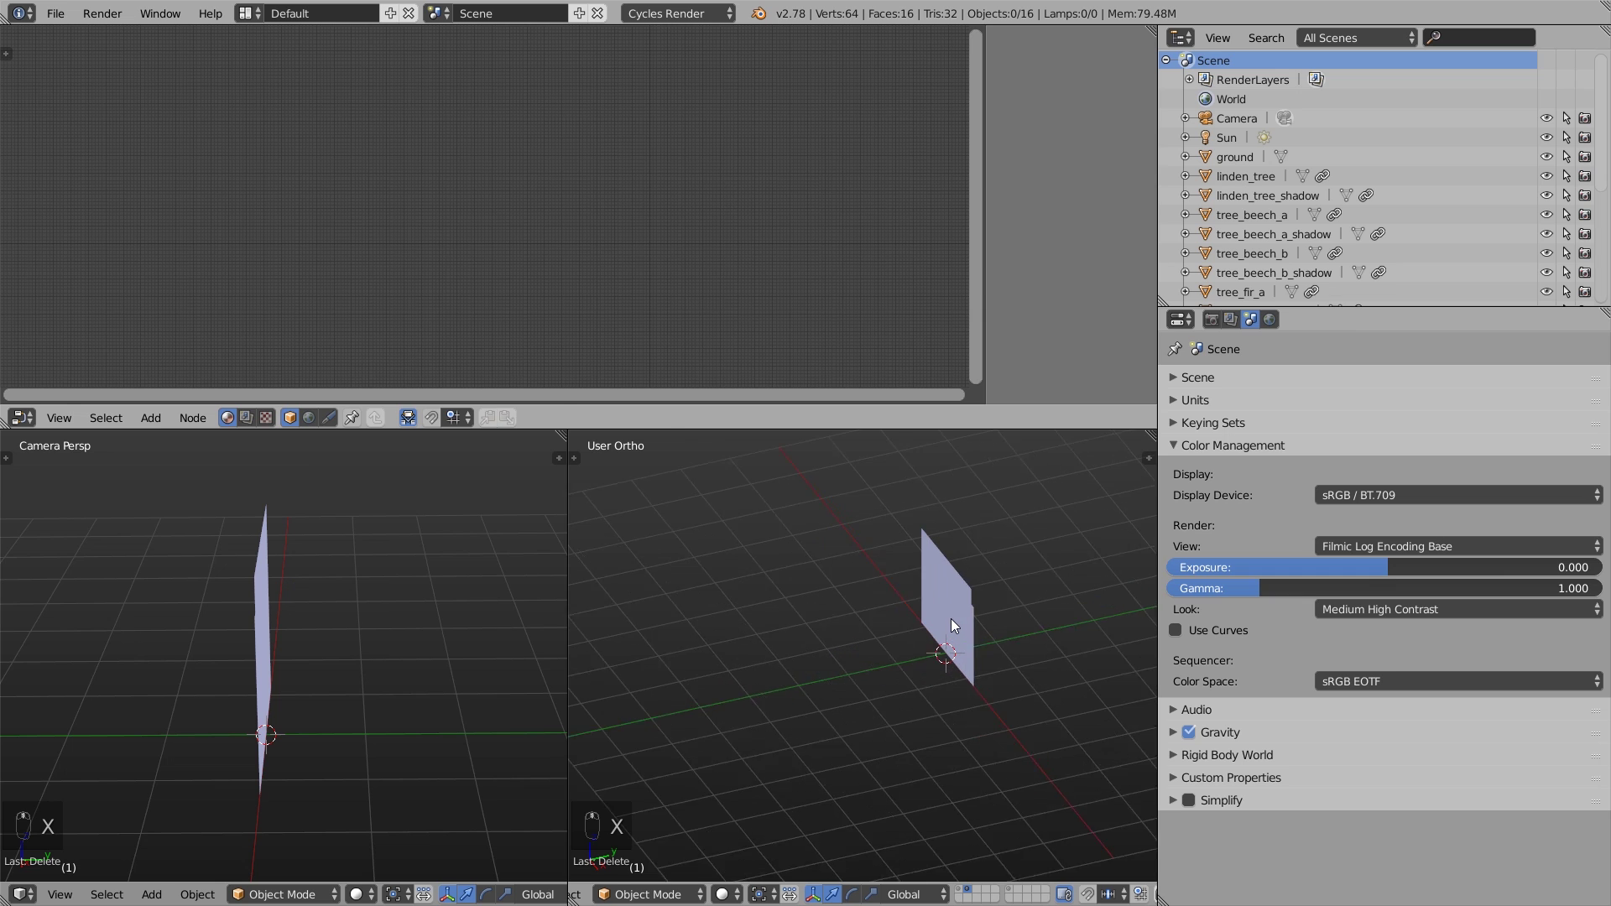
pyautogui.rightClick(950, 618)
pyautogui.click(1180, 414)
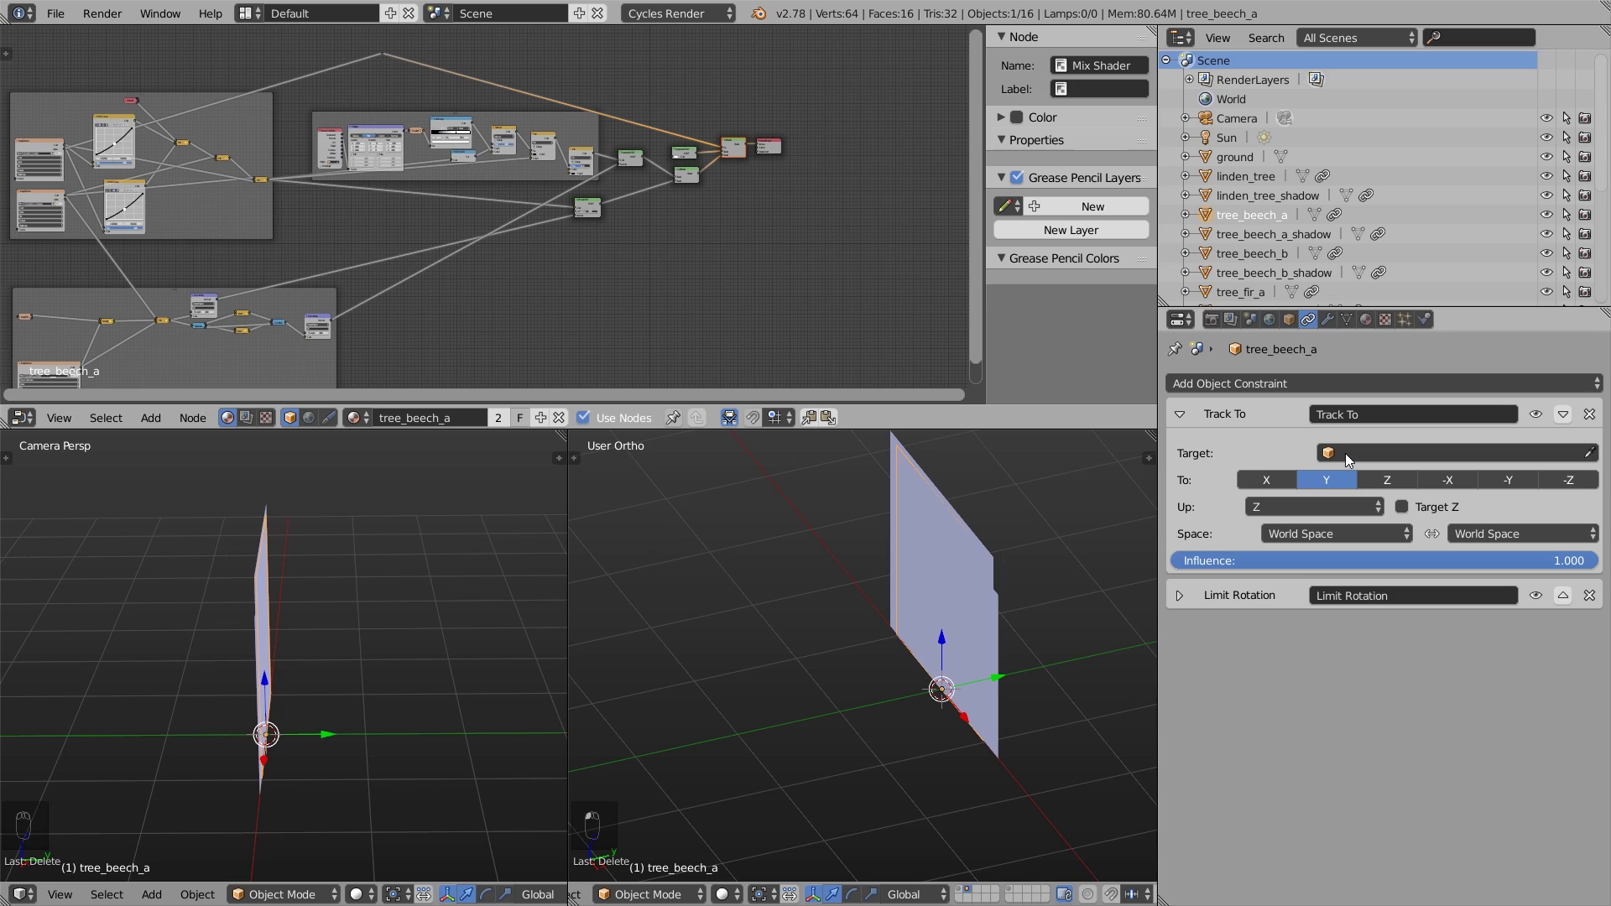
# - Select tree_linden_b from the object list and try moving it away from the overlapping tree planes
pyautogui.keyDown('shift'); pyautogui.moveTo(1036, 542); pyautogui.dragTo(781, 625, button='middle'); pyautogui.keyUp('shift')
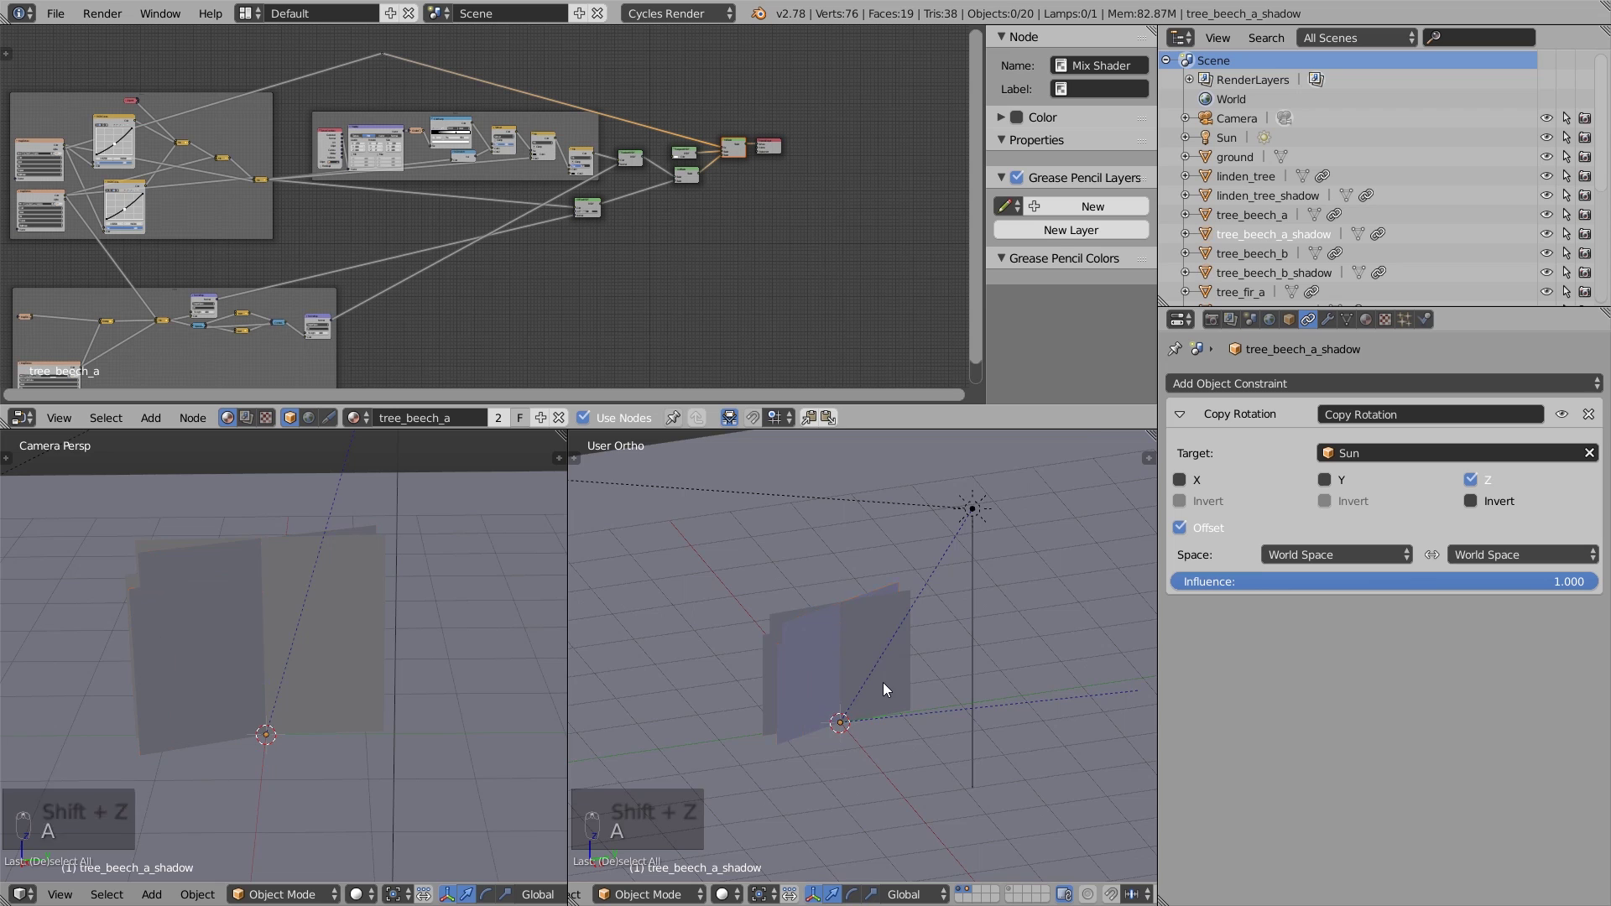
pyautogui.moveTo(883, 682); pyautogui.dragTo(838, 641, button='middle')
pyautogui.scroll(-5, 1305, 227)
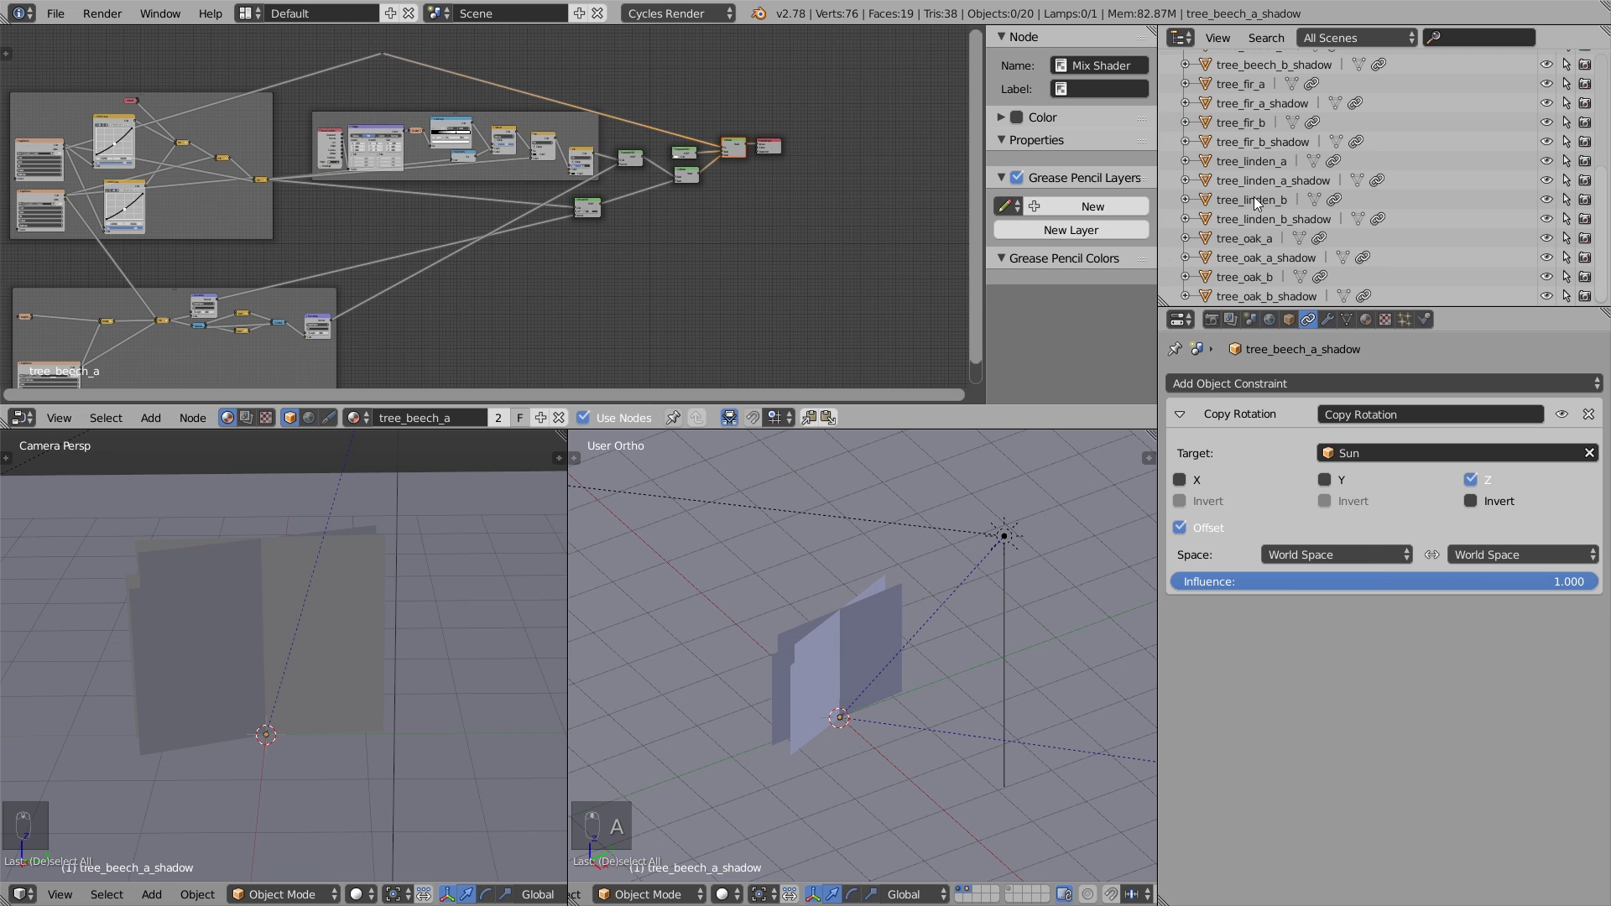
pyautogui.click(1254, 202)
pyautogui.press('g')
pyautogui.rightClick(805, 608)
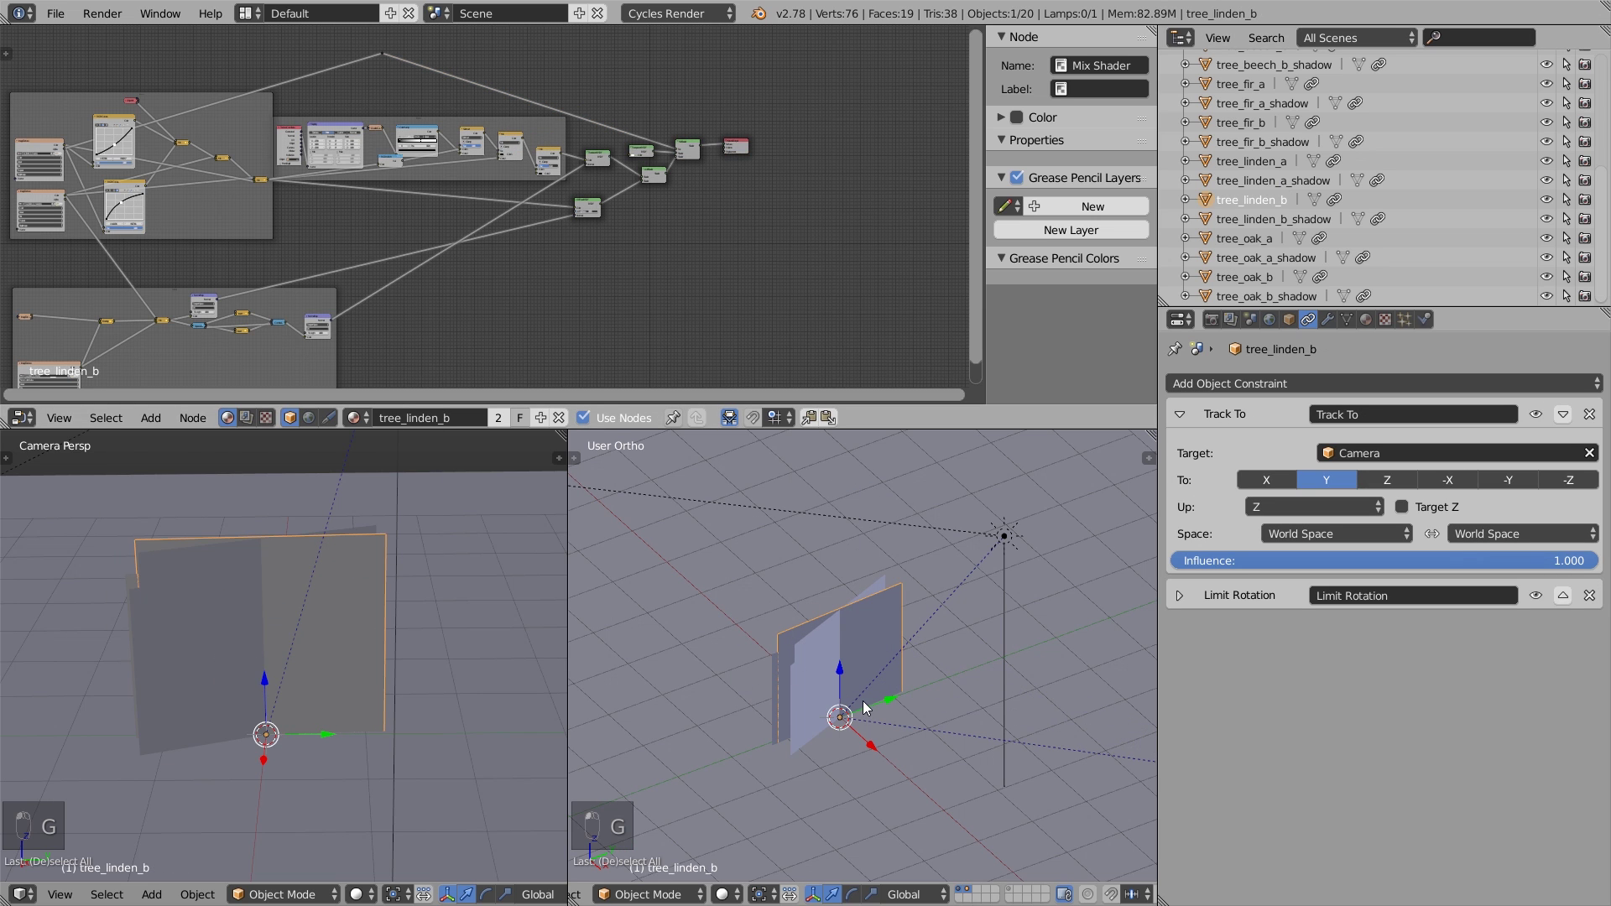
# - Show the rendered view through the camera and try moving tree_linden_b_shadow away from the stacked planes
pyautogui.hotkey('shift', 'z')
pyautogui.press('KP_0')
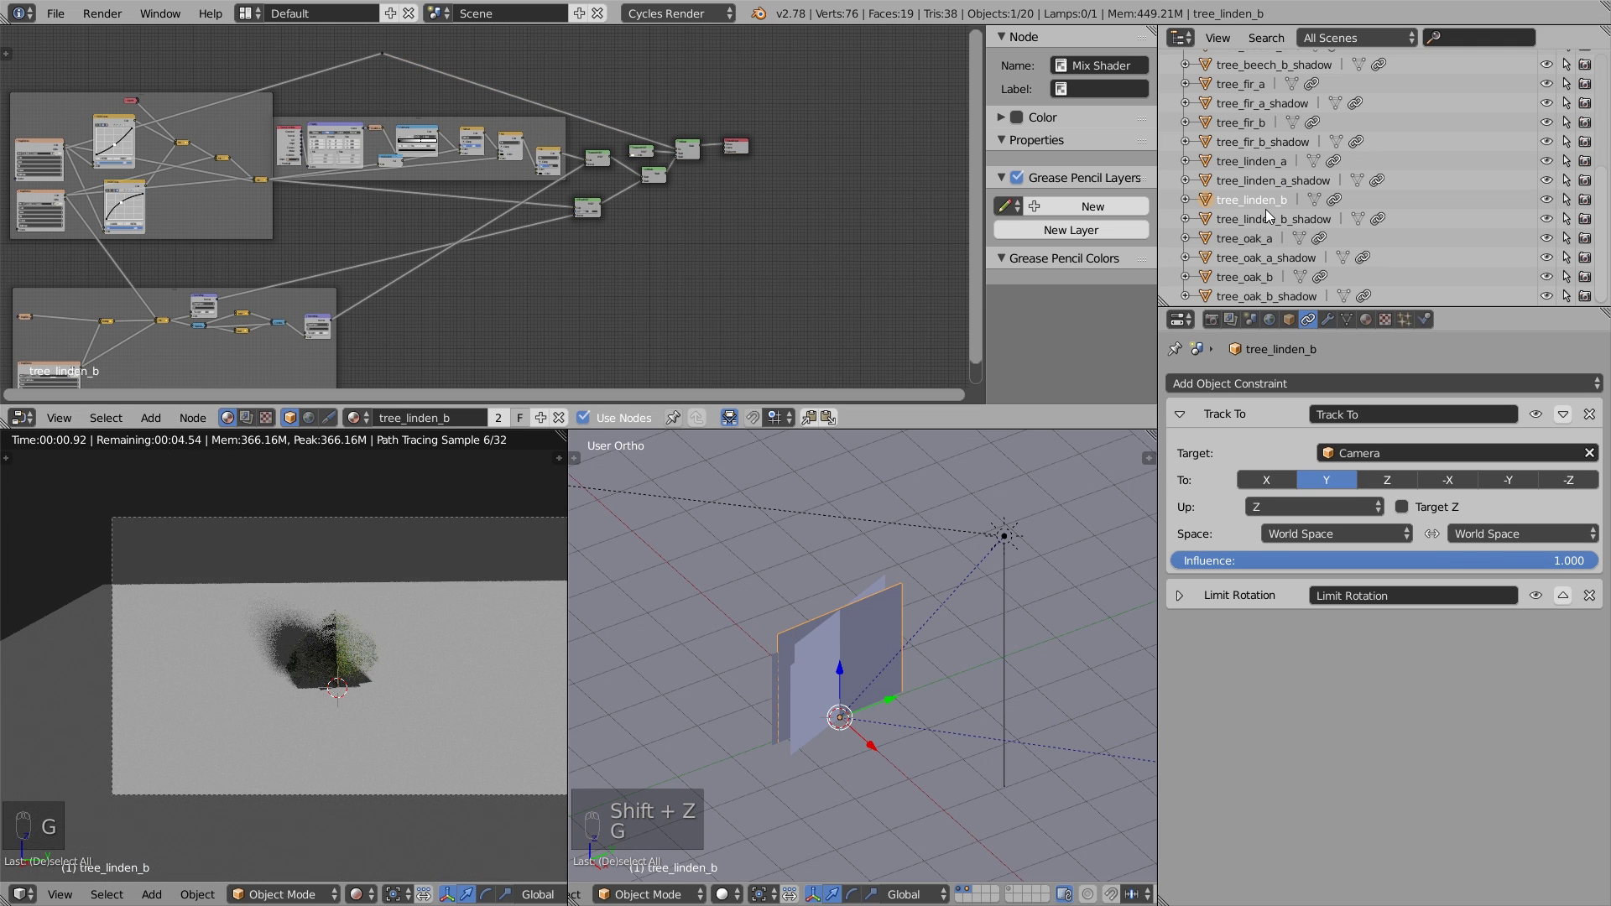
pyautogui.click(1273, 219)
pyautogui.press('g')
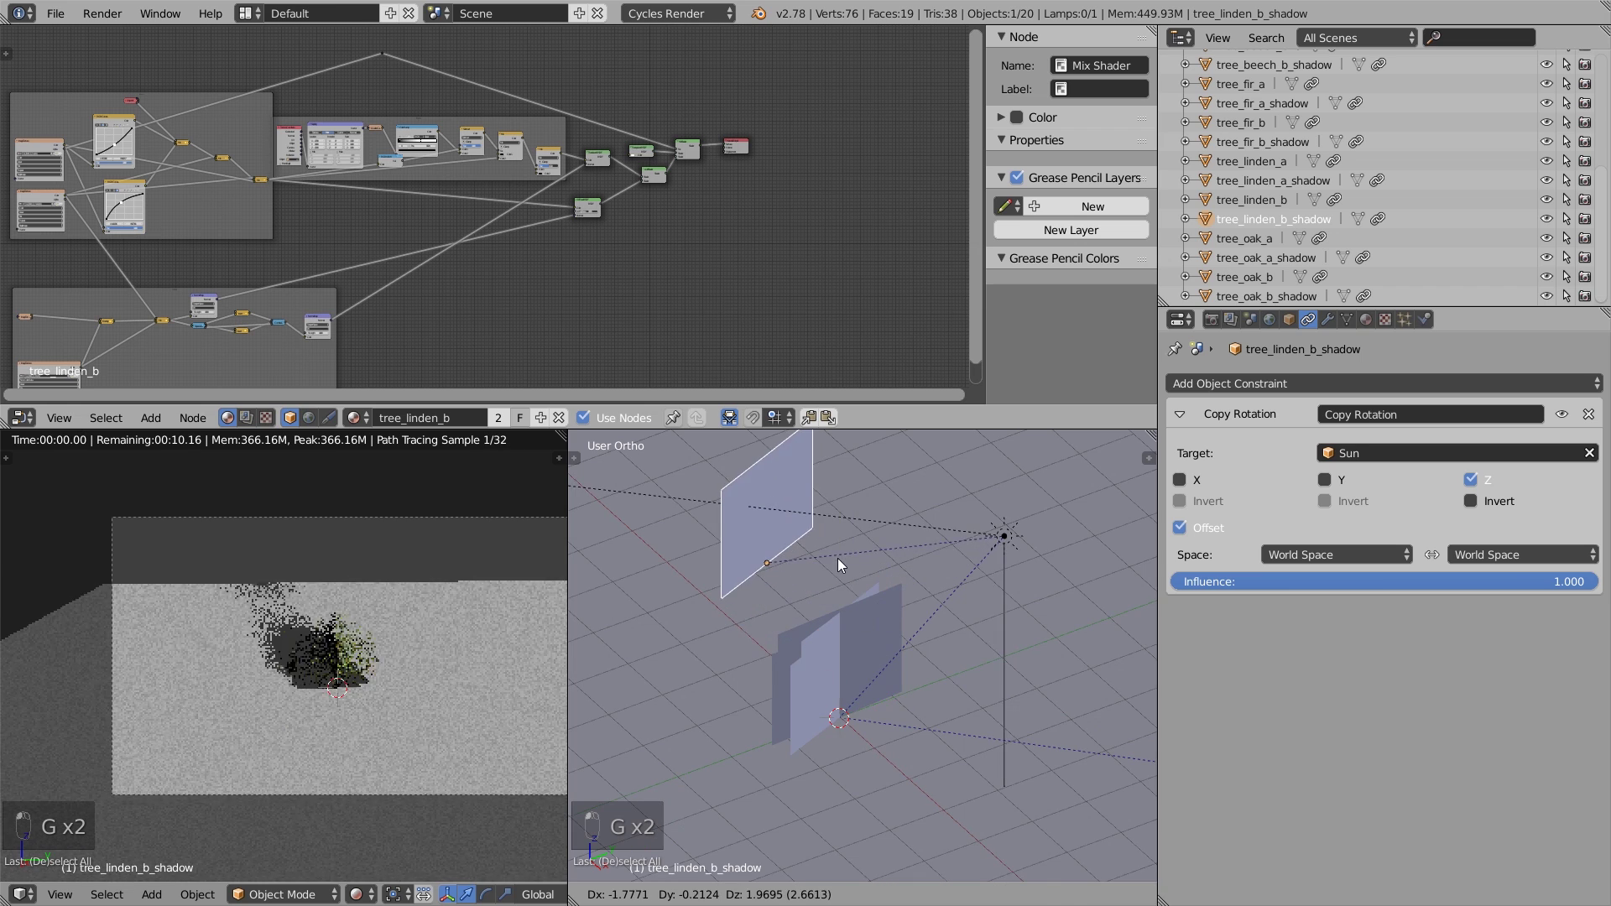
pyautogui.rightClick(837, 557)
# - Try rotating the Sun around the global Z axis to test how the shadow planes follow it
pyautogui.scroll(-2, 874, 618)
pyautogui.rightClick(940, 577)
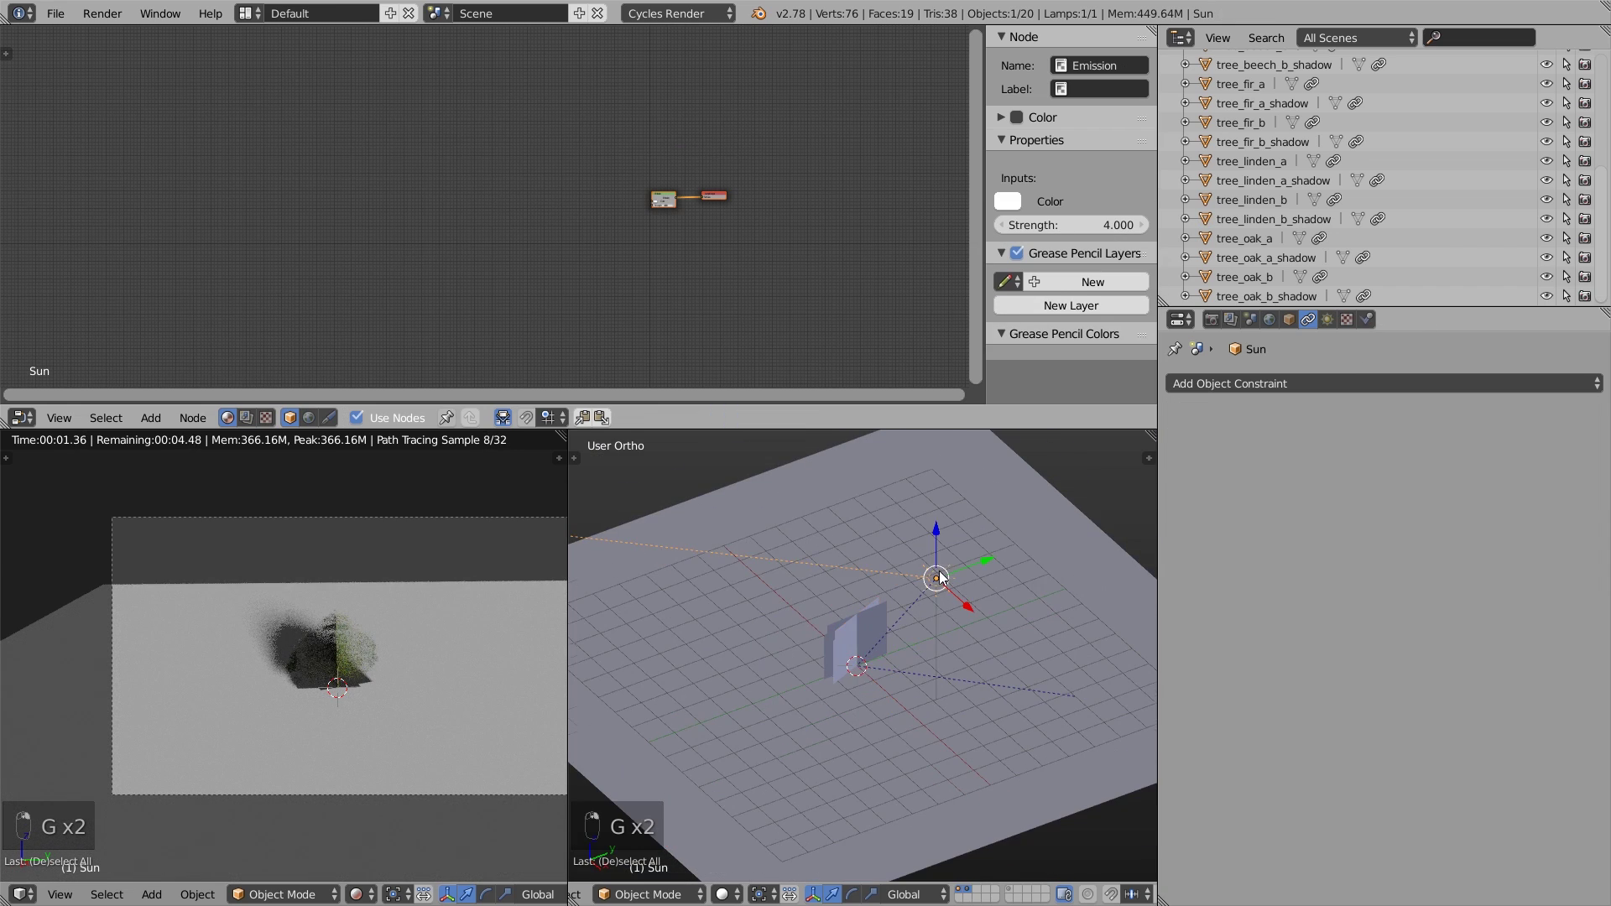
pyautogui.scroll(1, 957, 743)
pyautogui.press('r')
pyautogui.press('z')
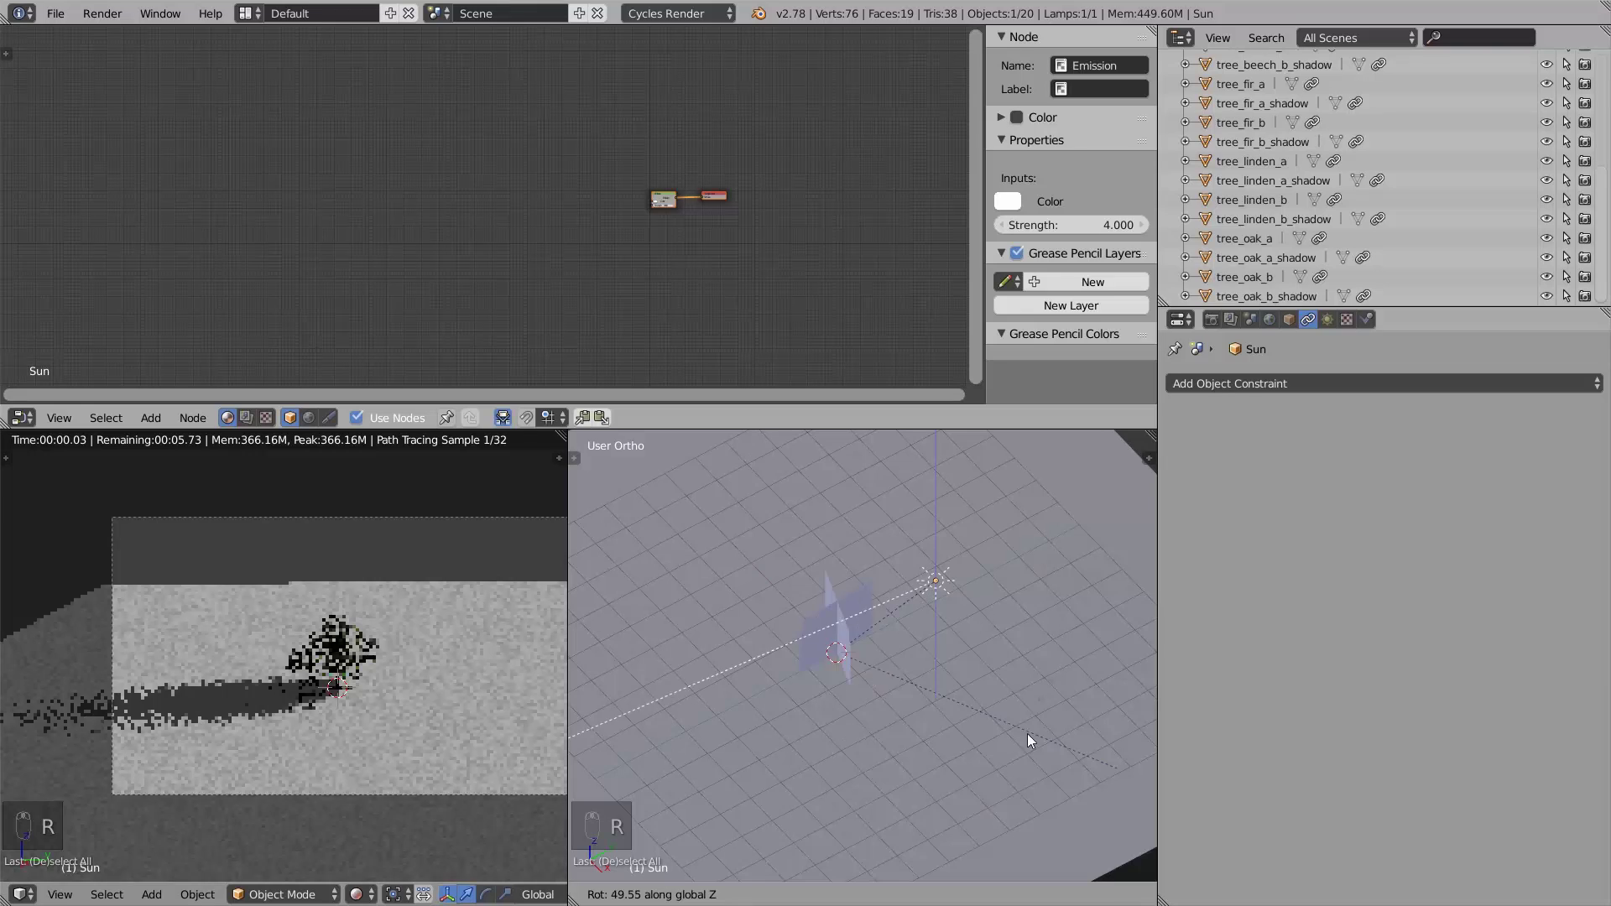
pyautogui.click(1024, 666)
# - Try moving the camera to test how the pasted tree planes track it
pyautogui.scroll(-3, 938, 670)
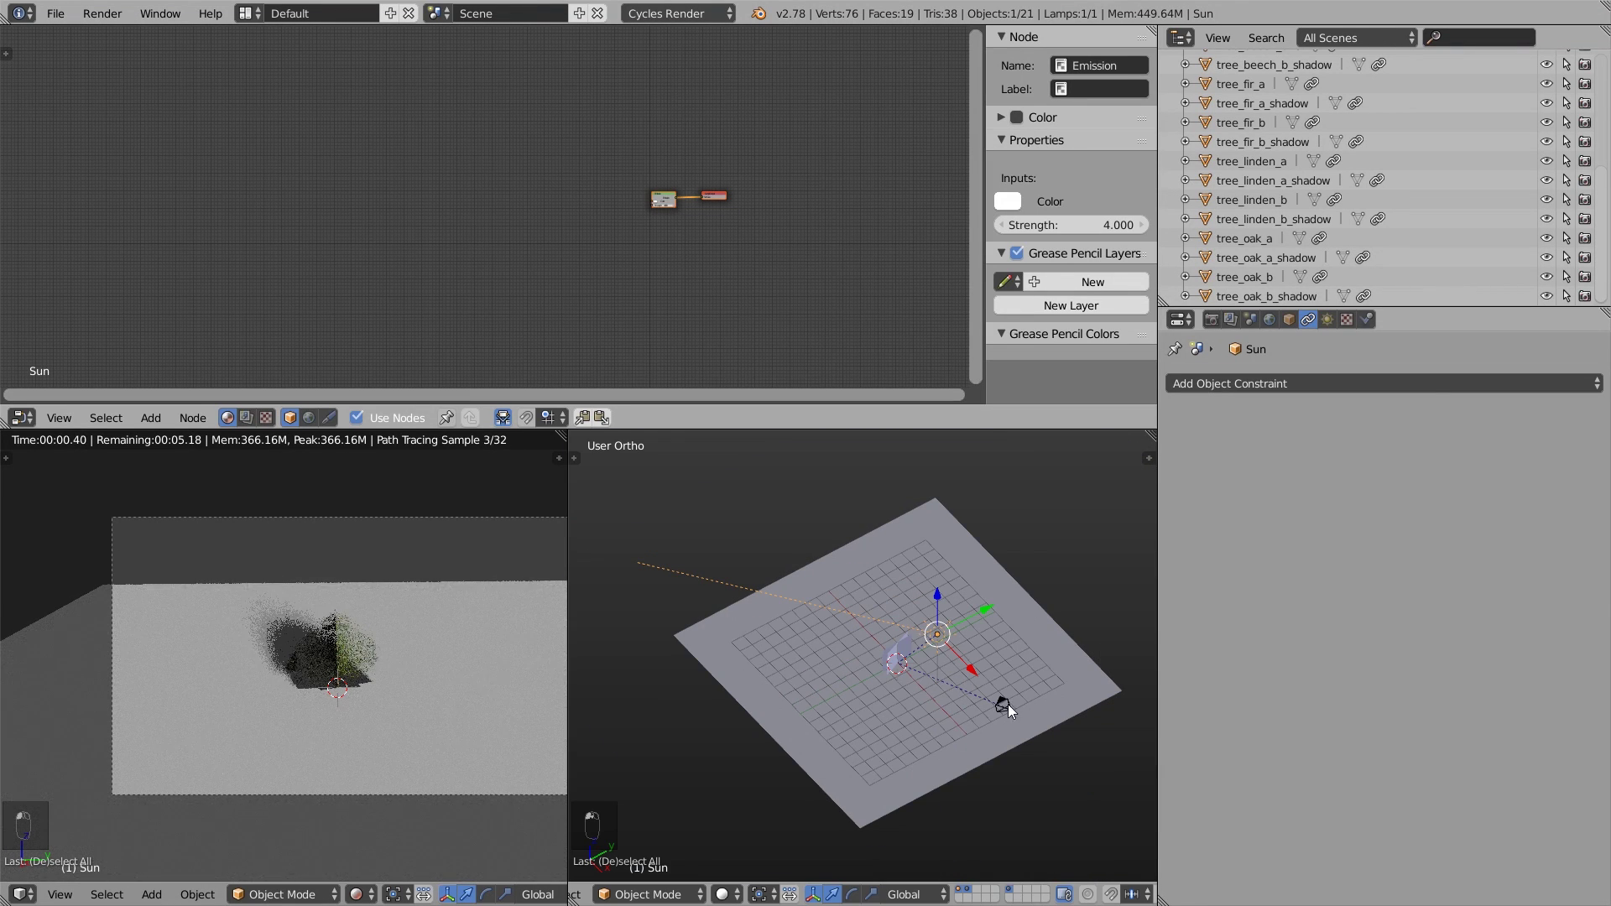
pyautogui.rightClick(1008, 704)
pyautogui.press('g')
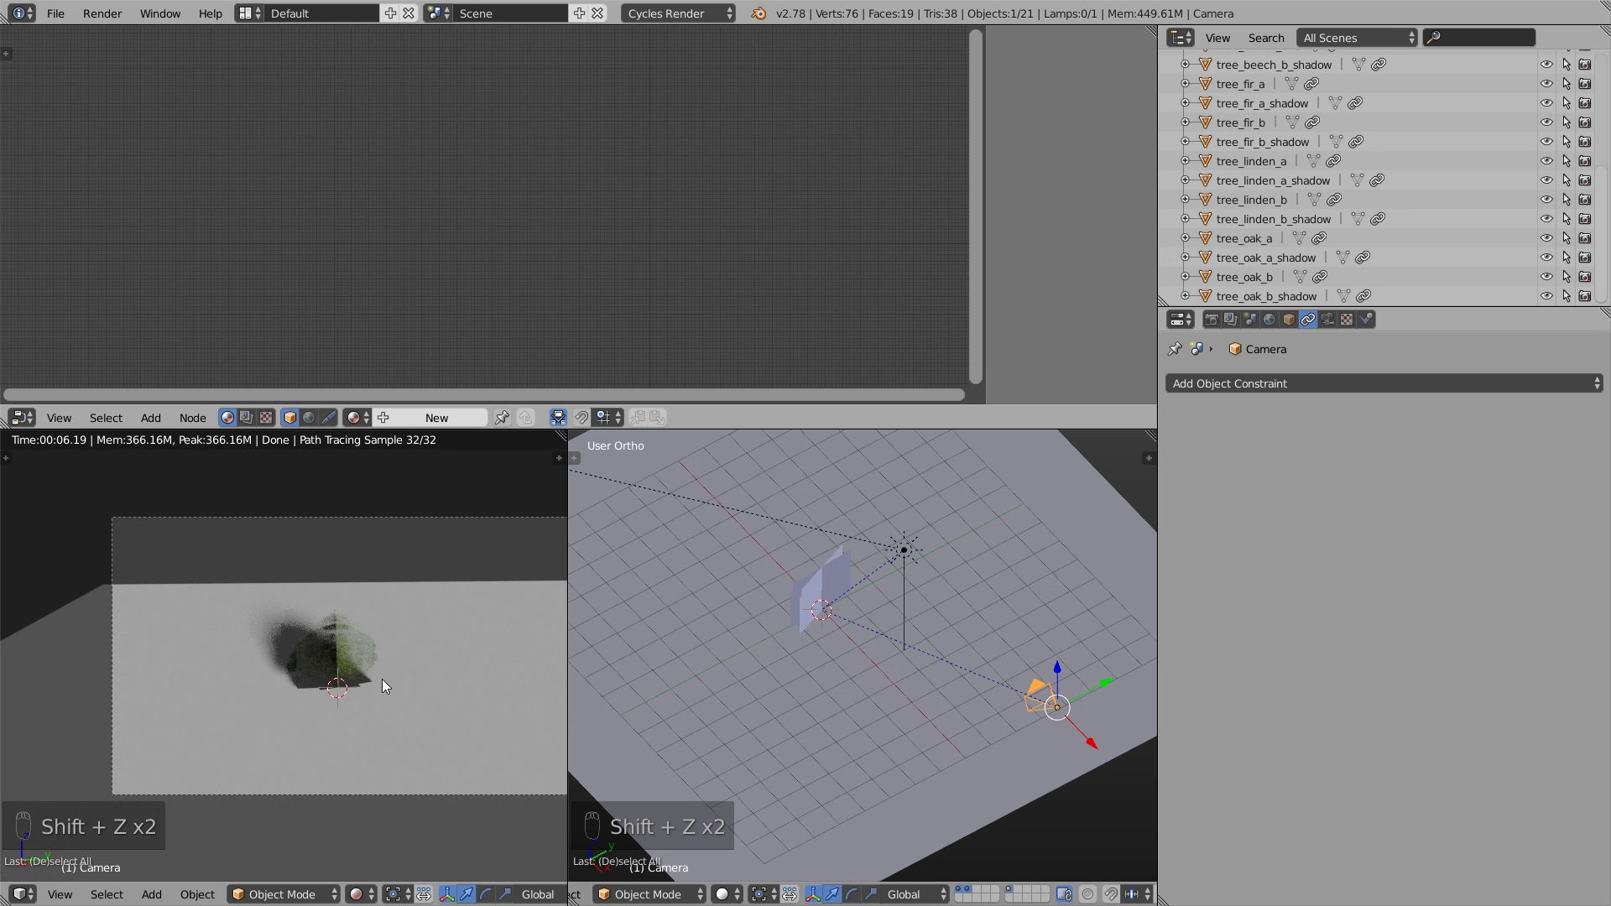
# - Return the camera view to solid shading and select all nine camera-facing tree planes, from tree_oak_b through linden_tree, without their shadows
pyautogui.hotkey('shift', 'z')
pyautogui.scroll(2, 821, 597)
pyautogui.keyDown('shift'); pyautogui.moveTo(814, 579); pyautogui.dragTo(980, 713, button='middle'); pyautogui.keyUp('shift')
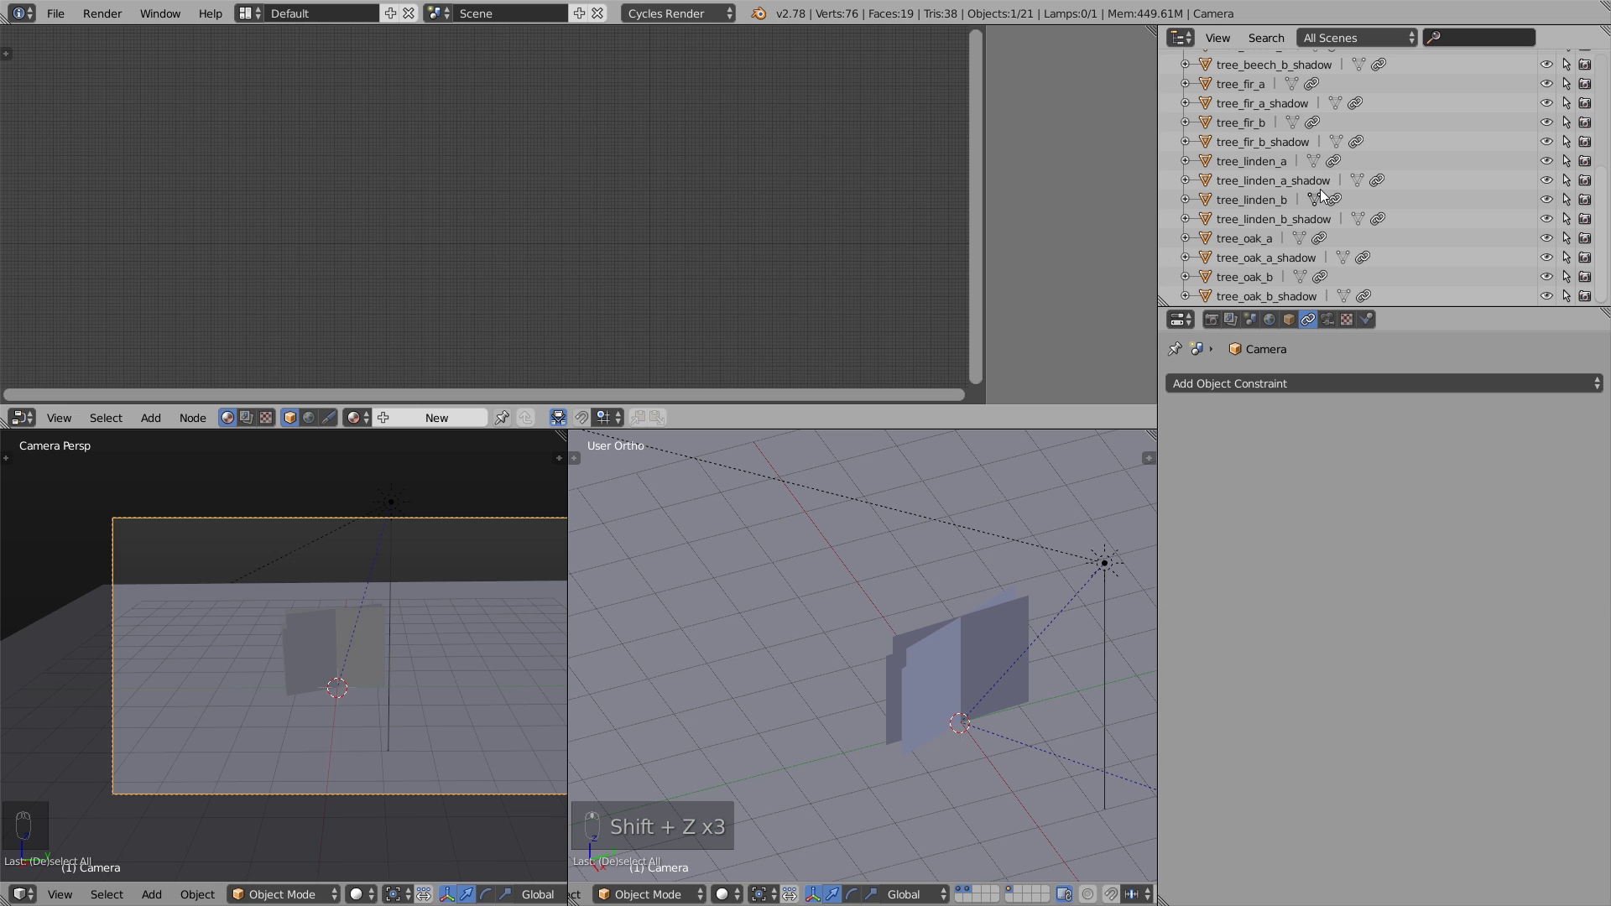
pyautogui.click(1247, 279)
pyautogui.keyDown('ctrl'); pyautogui.click(1256, 241); pyautogui.keyUp('ctrl')
pyautogui.keyDown('ctrl'); pyautogui.click(1250, 200); pyautogui.keyUp('ctrl')
pyautogui.keyDown('ctrl'); pyautogui.click(1262, 162); pyautogui.keyUp('ctrl')
pyautogui.scroll(2, 1263, 168)
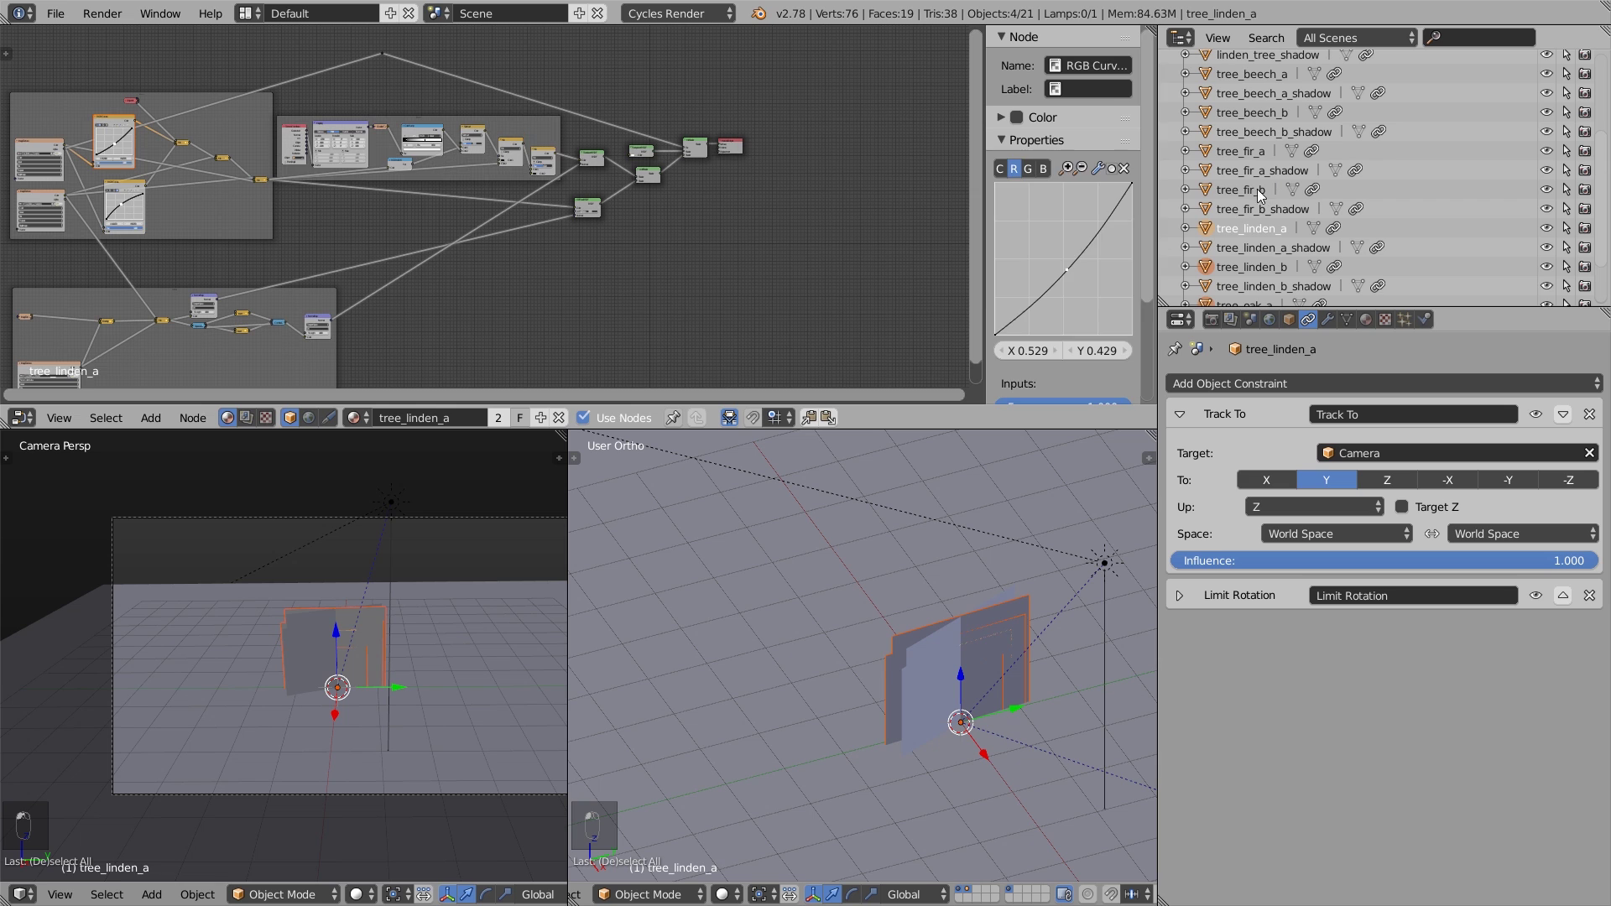
pyautogui.keyDown('shift'); pyautogui.click(1258, 191); pyautogui.keyUp('shift')
pyautogui.keyDown('shift'); pyautogui.click(1258, 154); pyautogui.keyUp('shift')
pyautogui.keyDown('shift'); pyautogui.click(1268, 114); pyautogui.keyUp('shift')
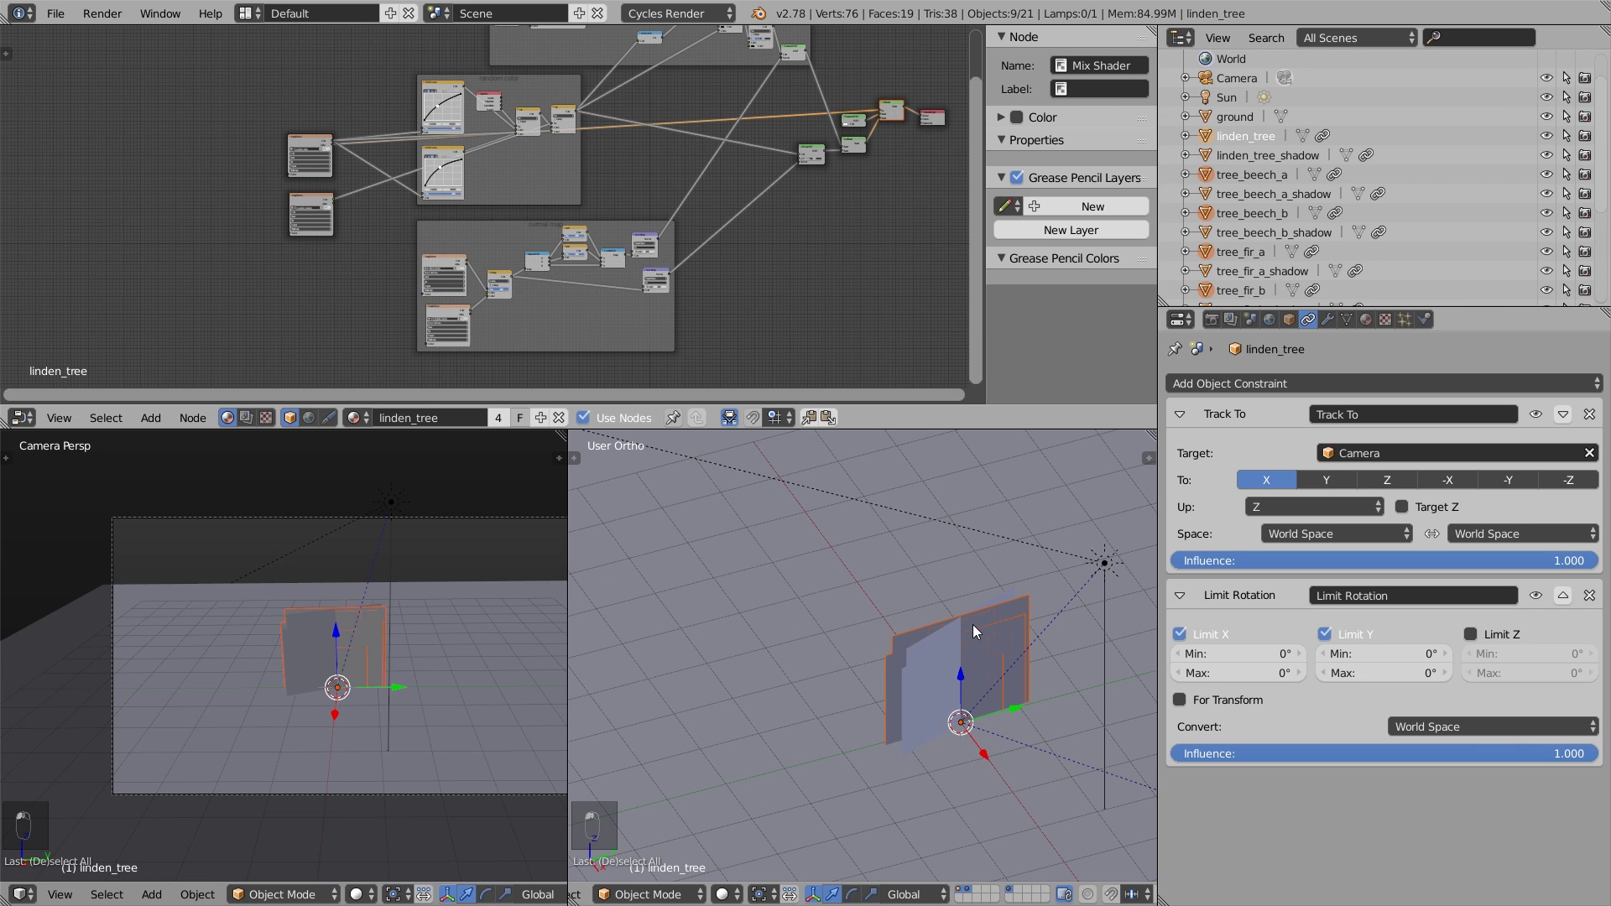
# - Put the selected camera-facing tree planes in a new group named trees
pyautogui.hotkey('ctrl', 'g')
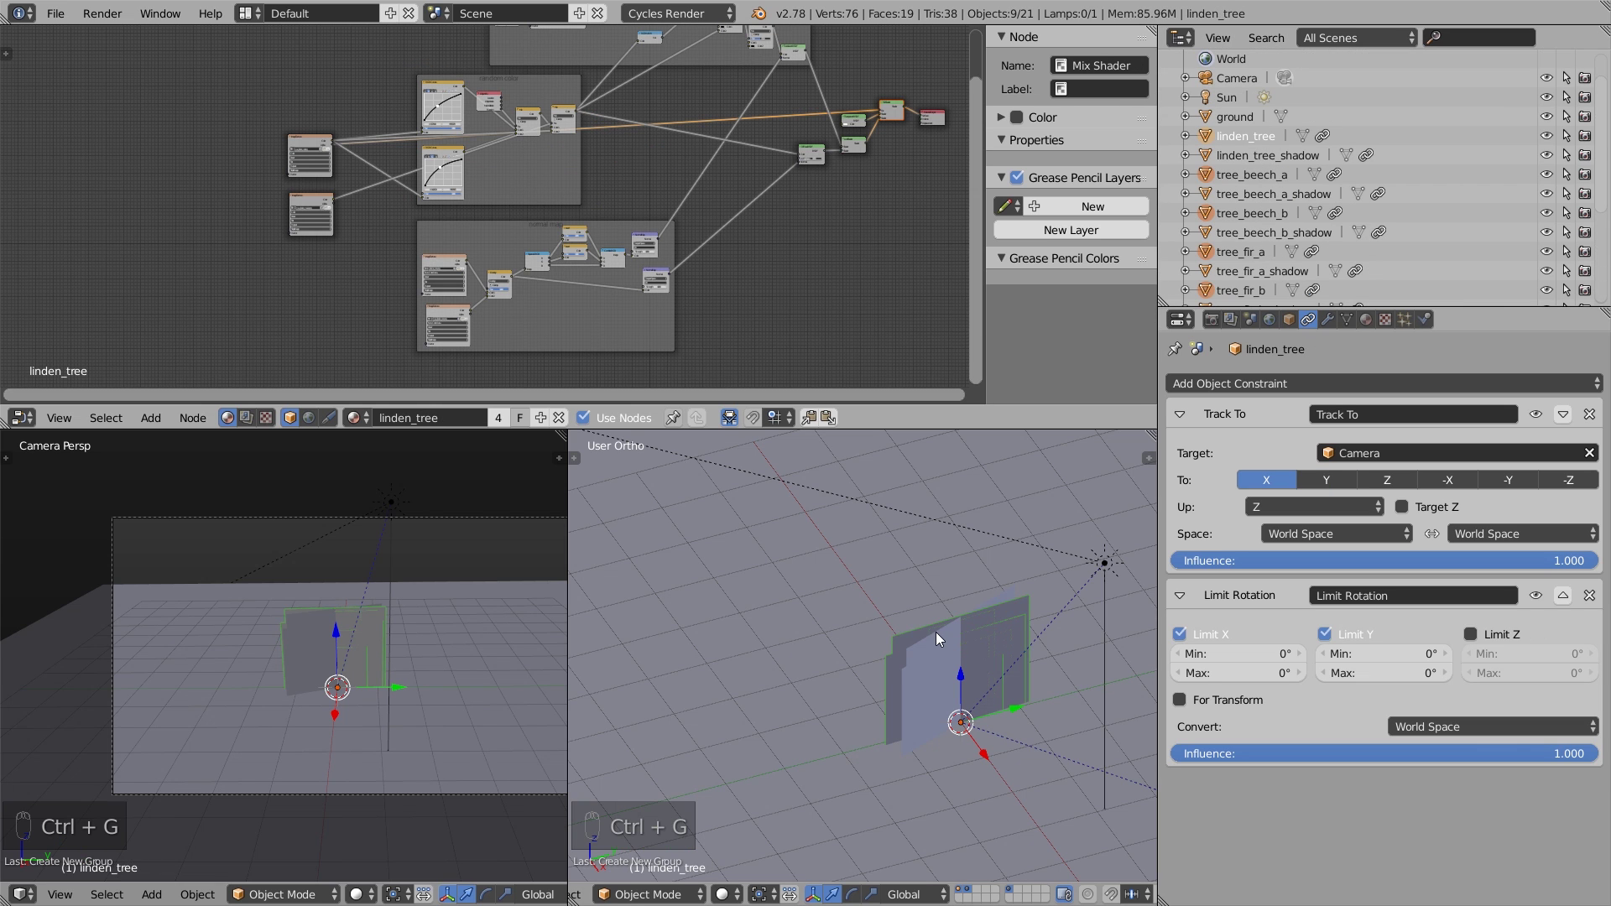
pyautogui.press('t')
pyautogui.click(612, 738)
pyautogui.write('tr')
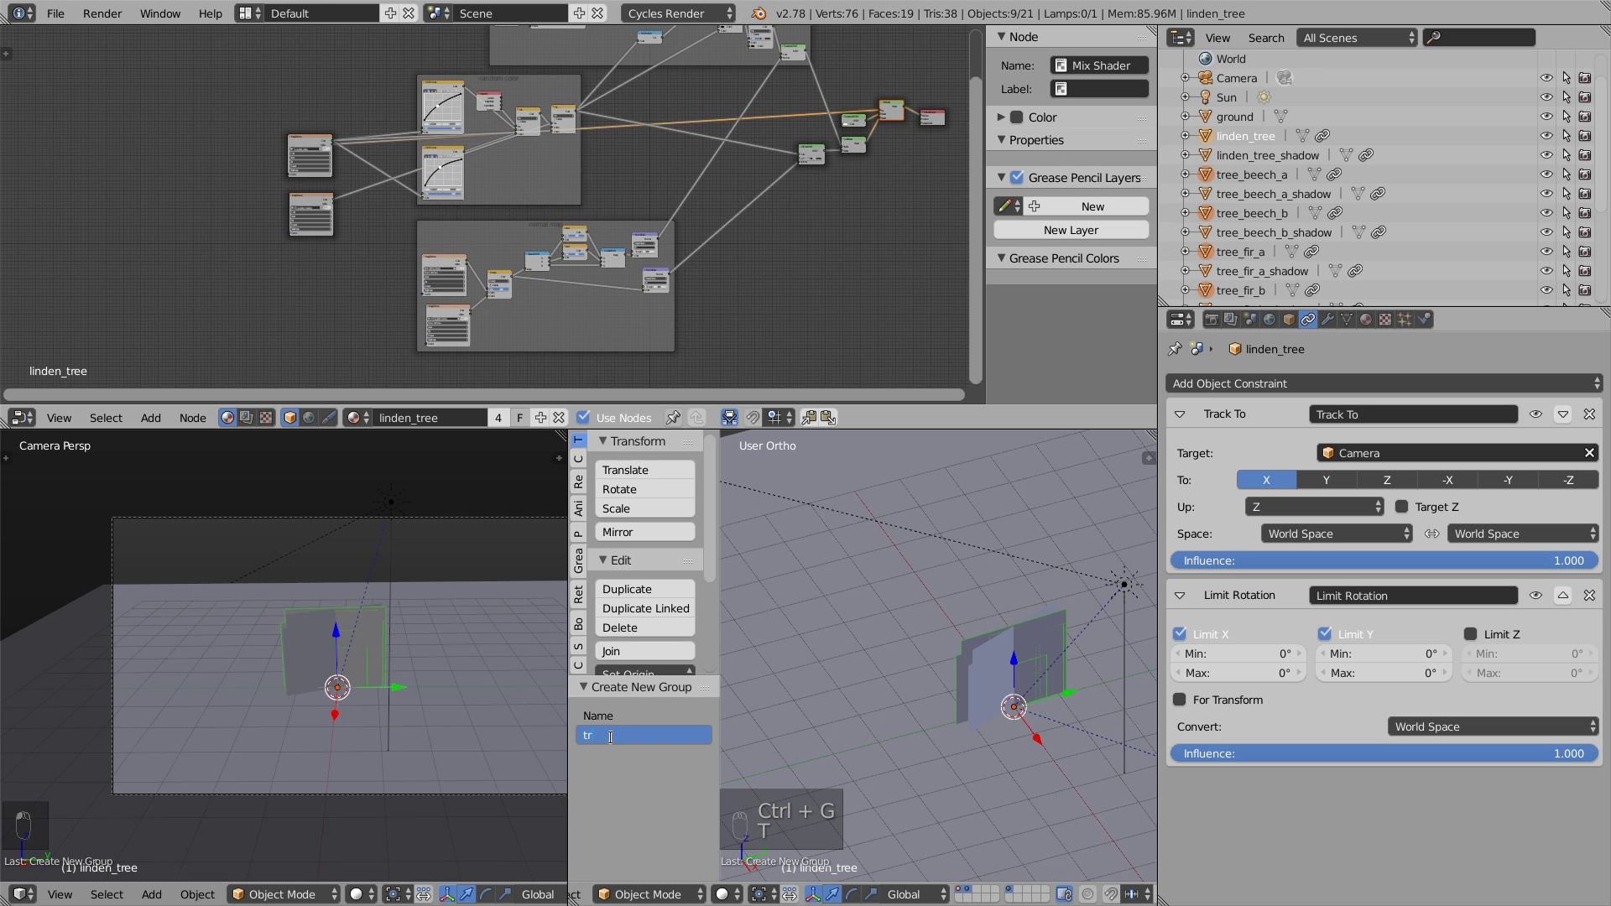
pyautogui.write('ees')
pyautogui.press('Return')
# - Select all nine shadow planes, from linden_tree_shadow through tree_oak_b_shadow, without the camera-facing planes
pyautogui.click(1284, 155)
pyautogui.keyDown('shift'); pyautogui.click(1295, 198); pyautogui.keyUp('shift')
pyautogui.keyDown('shift'); pyautogui.click(1302, 233); pyautogui.keyUp('shift')
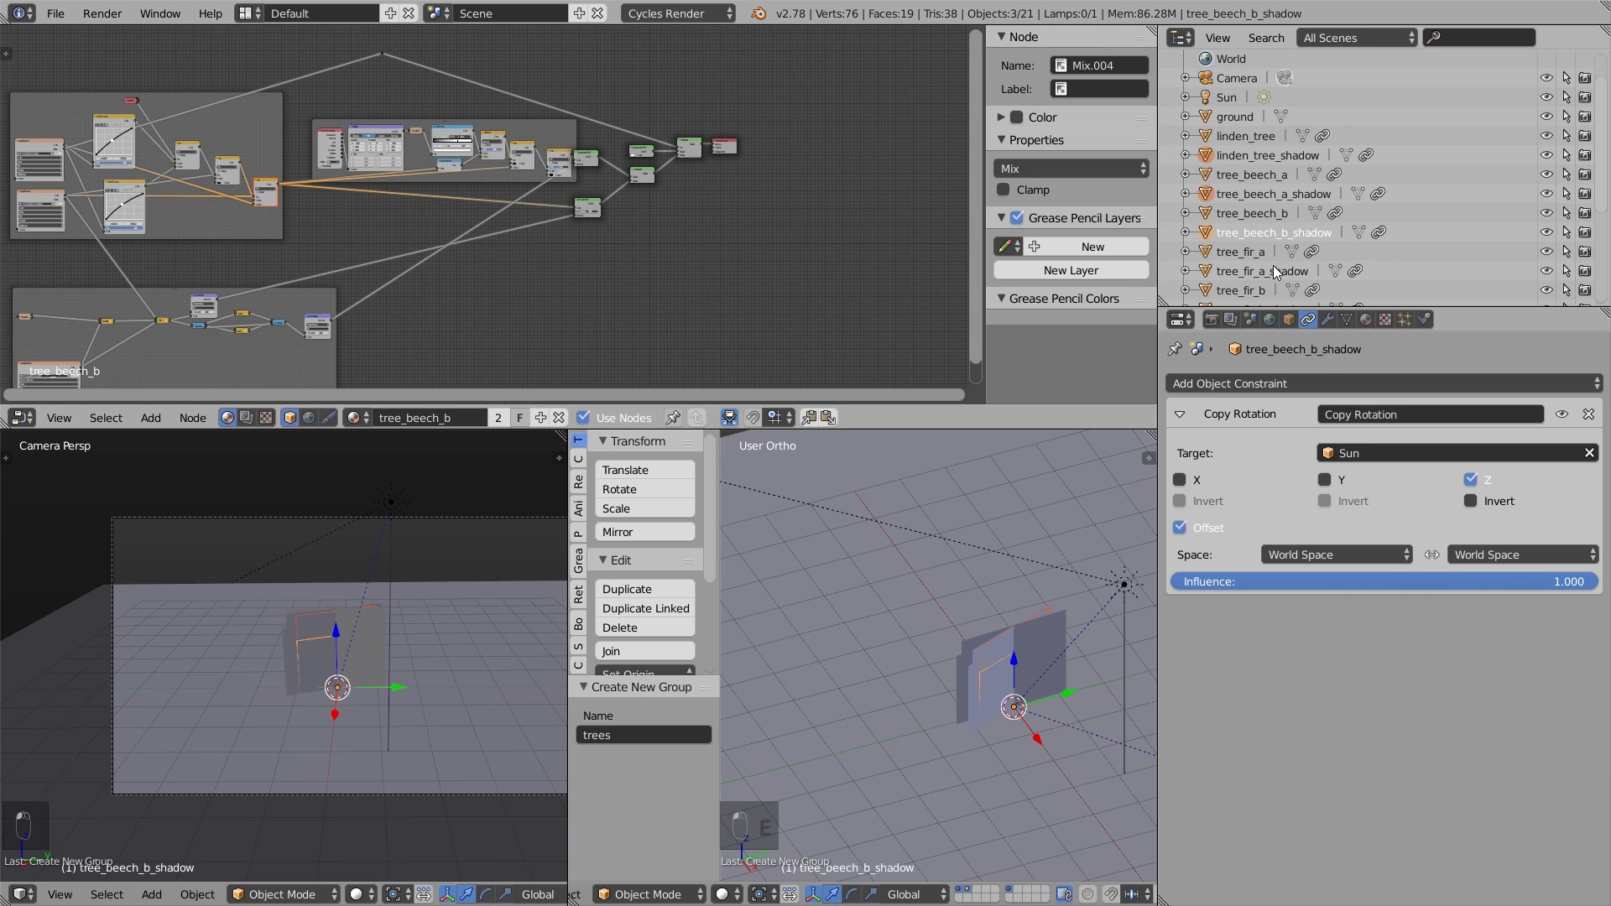
pyautogui.keyDown('shift'); pyautogui.click(1274, 269); pyautogui.keyUp('shift')
pyautogui.scroll(-2, 1360, 214)
pyautogui.keyDown('shift'); pyautogui.click(1289, 245); pyautogui.keyUp('shift')
pyautogui.keyDown('shift'); pyautogui.click(1293, 282); pyautogui.keyUp('shift')
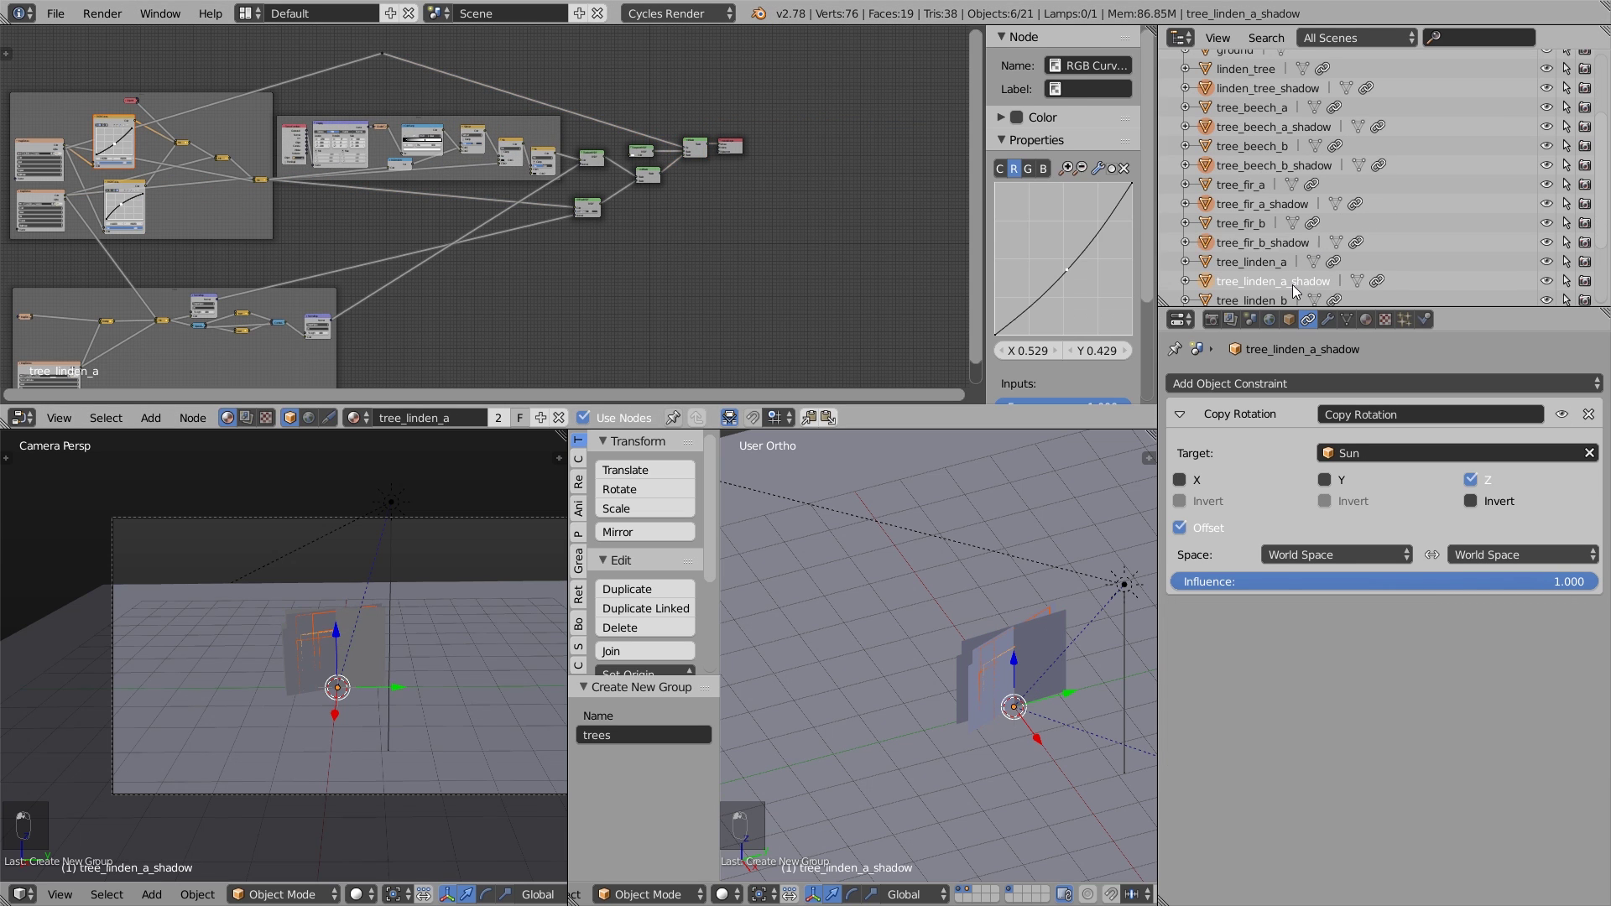
pyautogui.scroll(-3, 1292, 252)
pyautogui.keyDown('shift'); pyautogui.click(1290, 220); pyautogui.keyUp('shift')
pyautogui.keyDown('shift'); pyautogui.click(1276, 258); pyautogui.keyUp('shift')
pyautogui.keyDown('shift'); pyautogui.click(1276, 297); pyautogui.keyUp('shift')
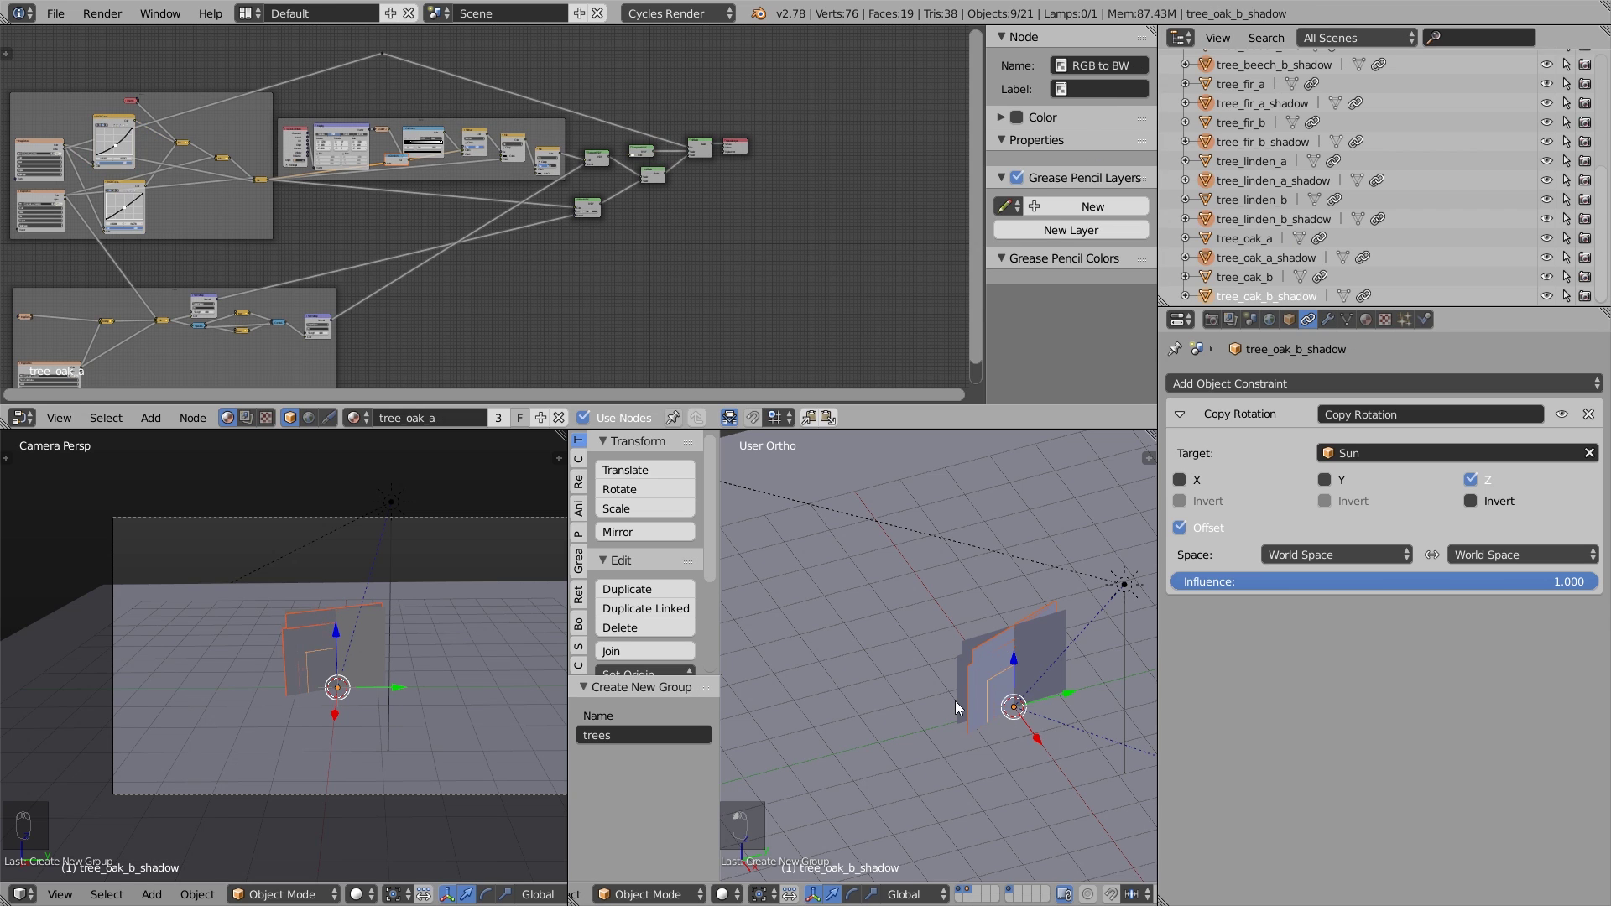
# - Put the selected shadow planes in their own new group and name the group
pyautogui.hotkey('ctrl', 'g')
pyautogui.click(638, 735)
pyautogui.write('s')
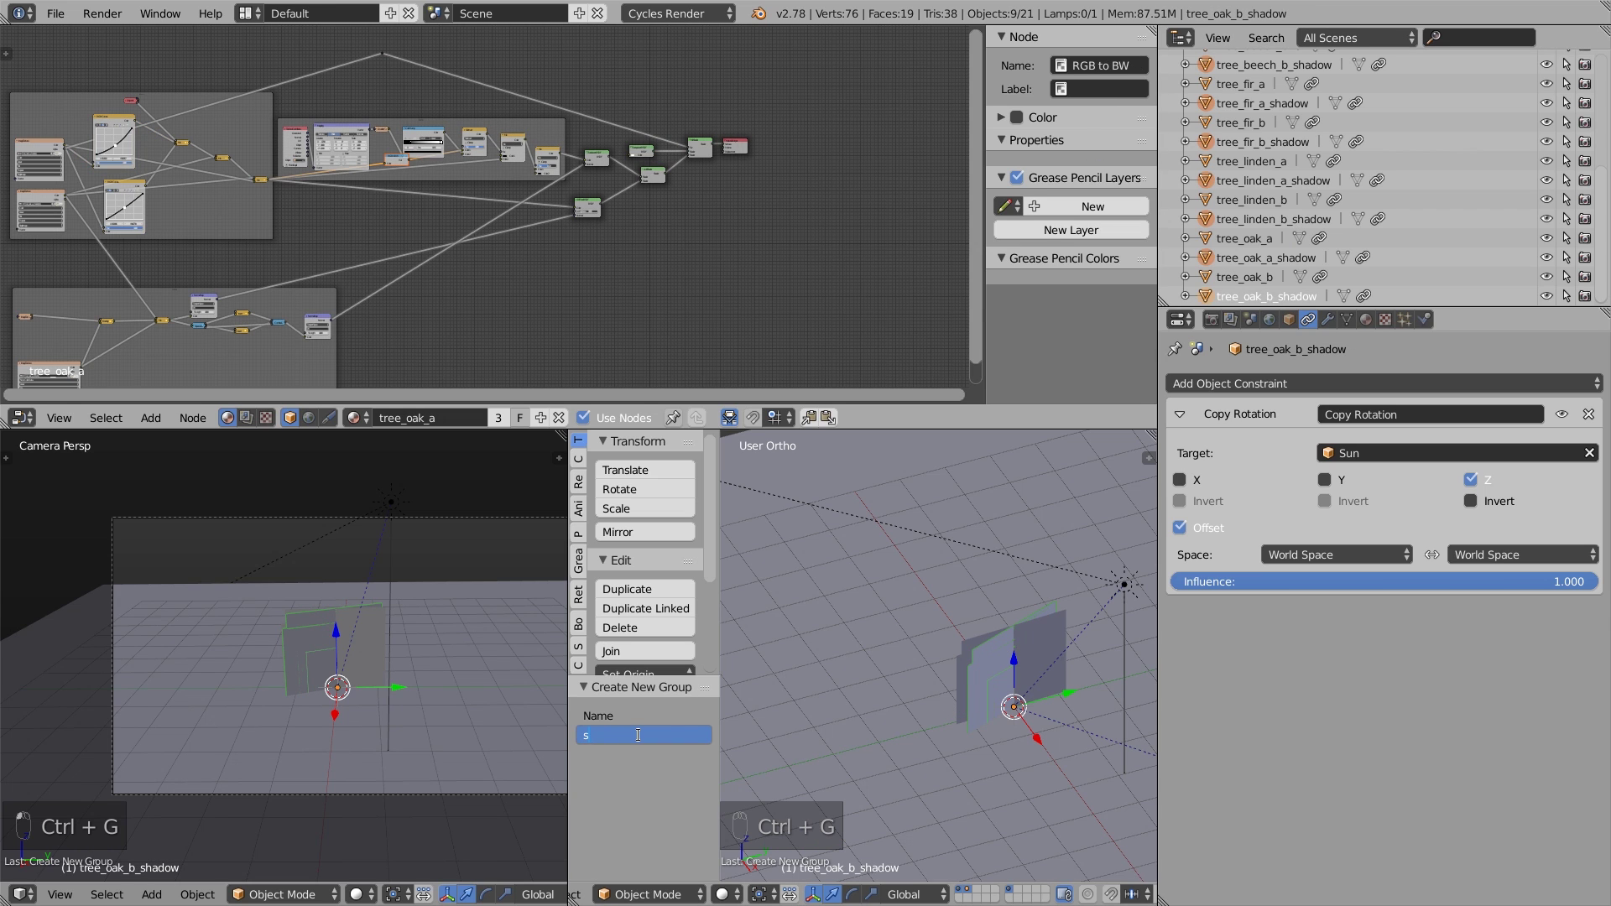
pyautogui.press('Return')
# - Select all tree and shadow planes, leaving the ground deselected, and move them to layer 2
pyautogui.press('a')
pyautogui.press('c')
pyautogui.moveTo(321, 672); pyautogui.dragTo(323, 657)
pyautogui.rightClick(322, 657)
pyautogui.keyDown('shift'); pyautogui.rightClick(235, 657); pyautogui.keyUp('shift')
pyautogui.keyDown('shift'); pyautogui.rightClick(235, 657); pyautogui.keyUp('shift')
pyautogui.press('m')
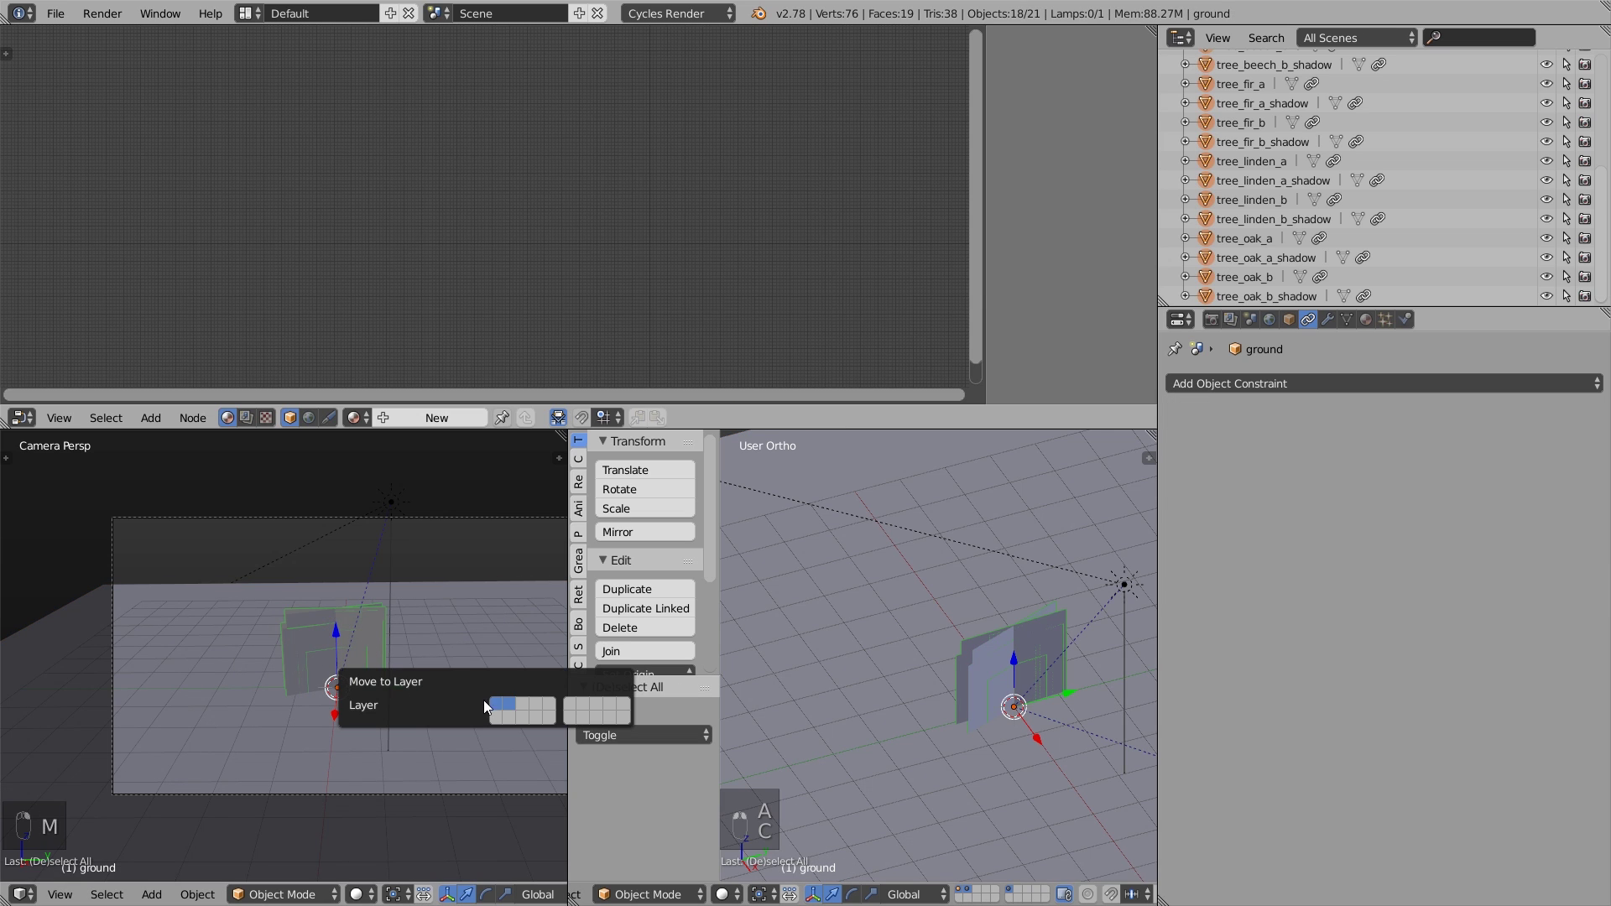
pyautogui.click(516, 703)
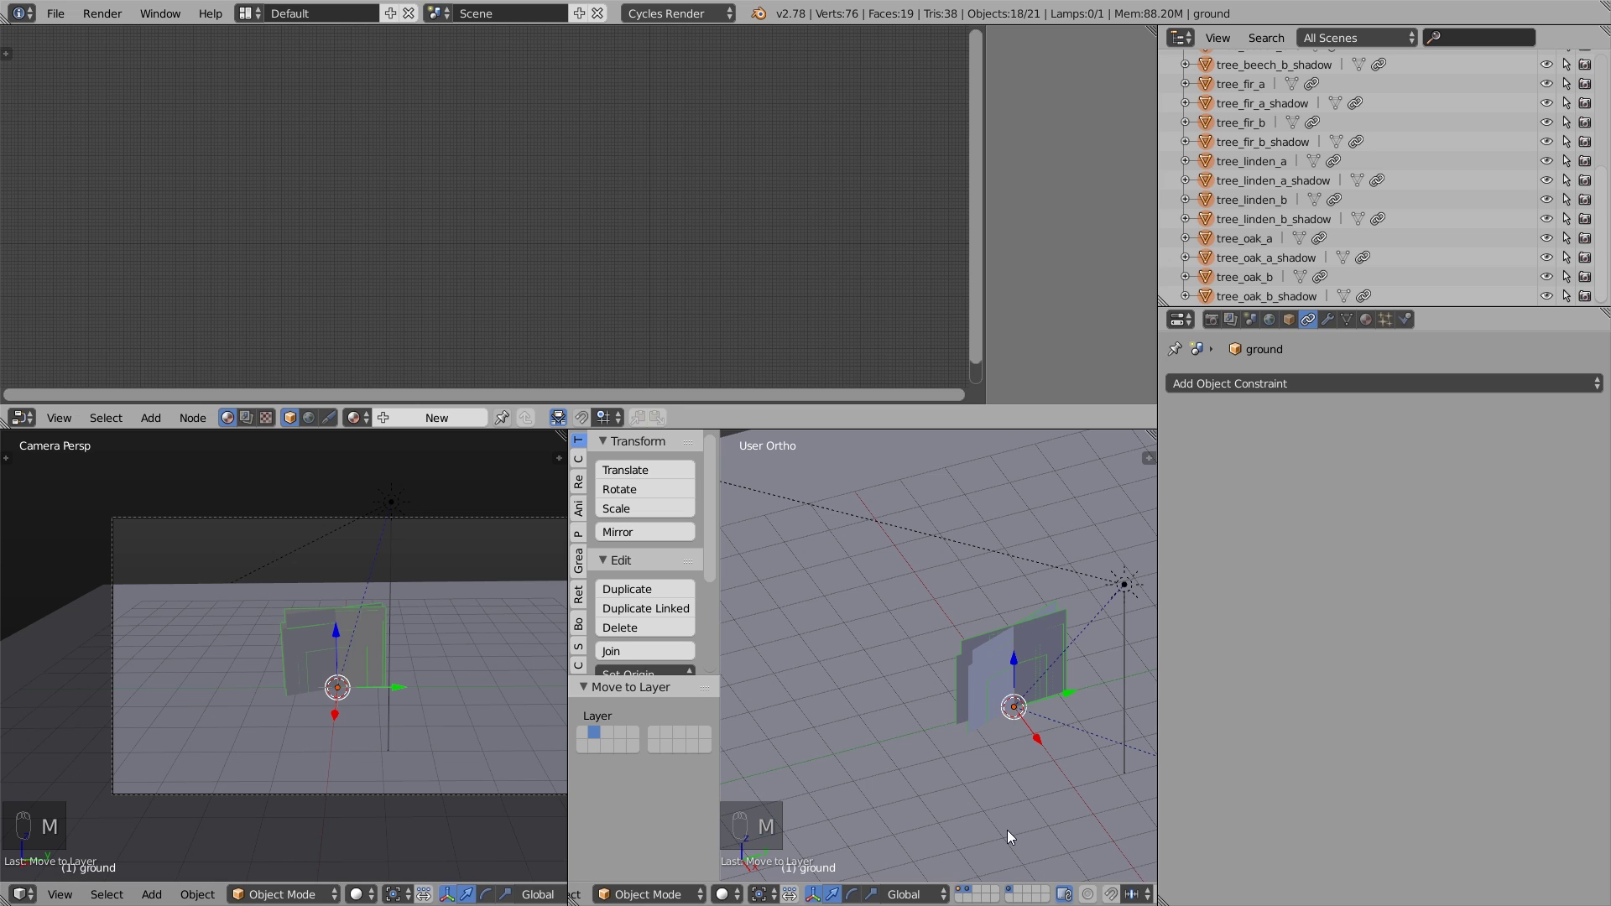
# - Move the Sun and the camera to layer 11, leaving only the ground on the first layer
pyautogui.rightClick(1124, 585)
pyautogui.press('m')
pyautogui.click(1285, 639)
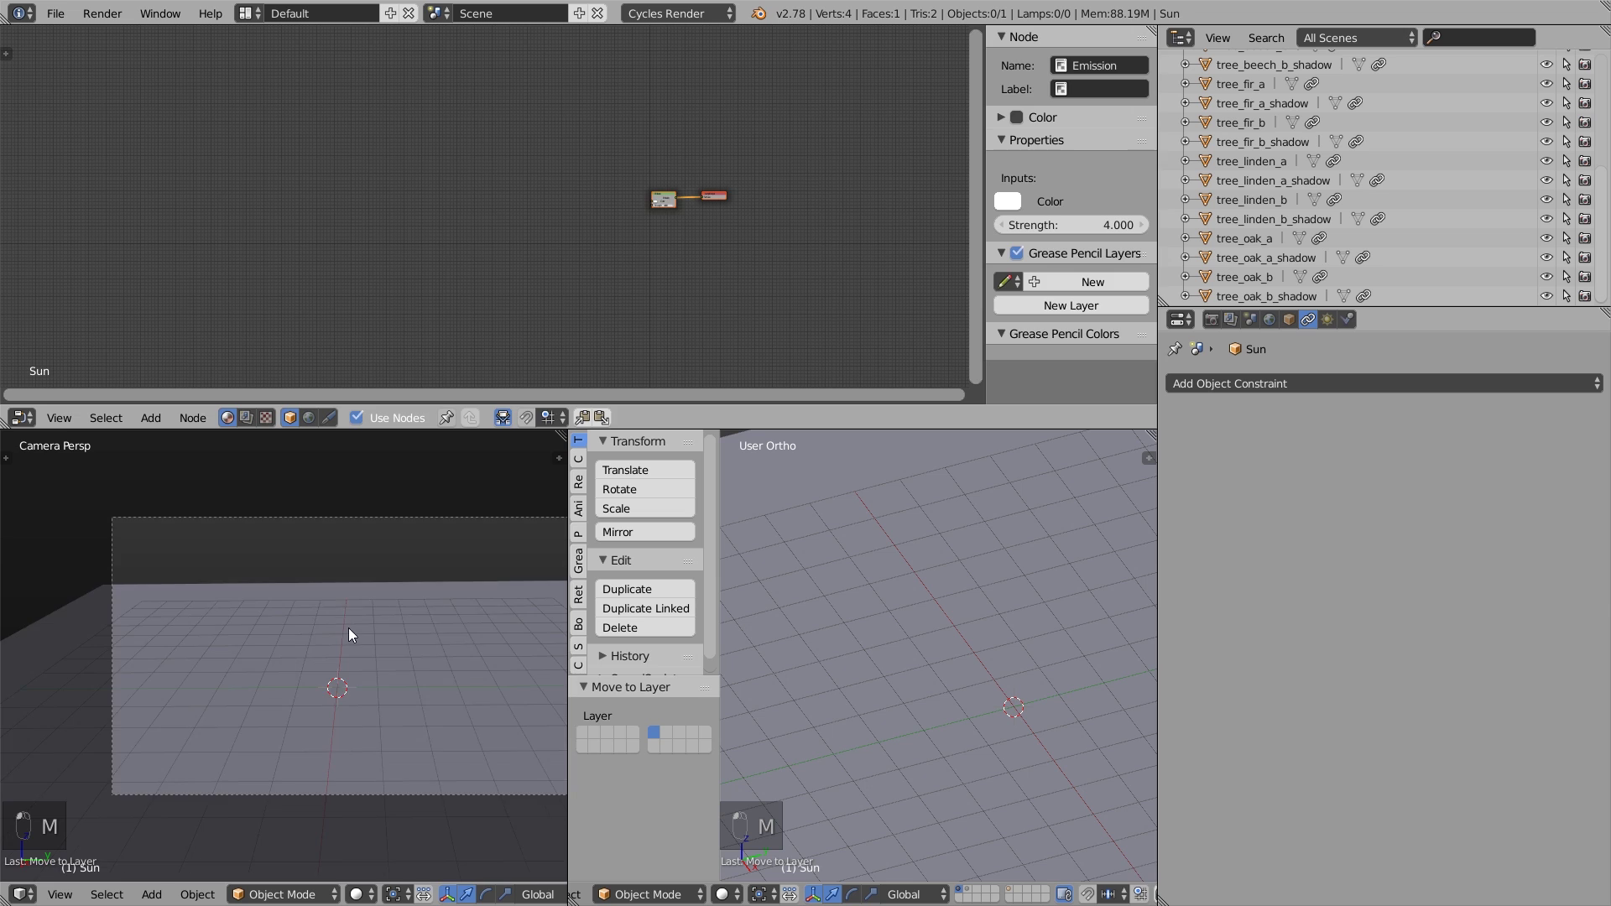
# - Select the ground plane and merge the neighbouring editors into one large 3D viewport framing it in perspective
pyautogui.rightClick(349, 635)
pyautogui.moveTo(274, 641)
pyautogui.mouseDown(button='middle')
pyautogui.moveTo(410, 658)
pyautogui.moveTo(281, 671)
pyautogui.mouseUp(button='middle')
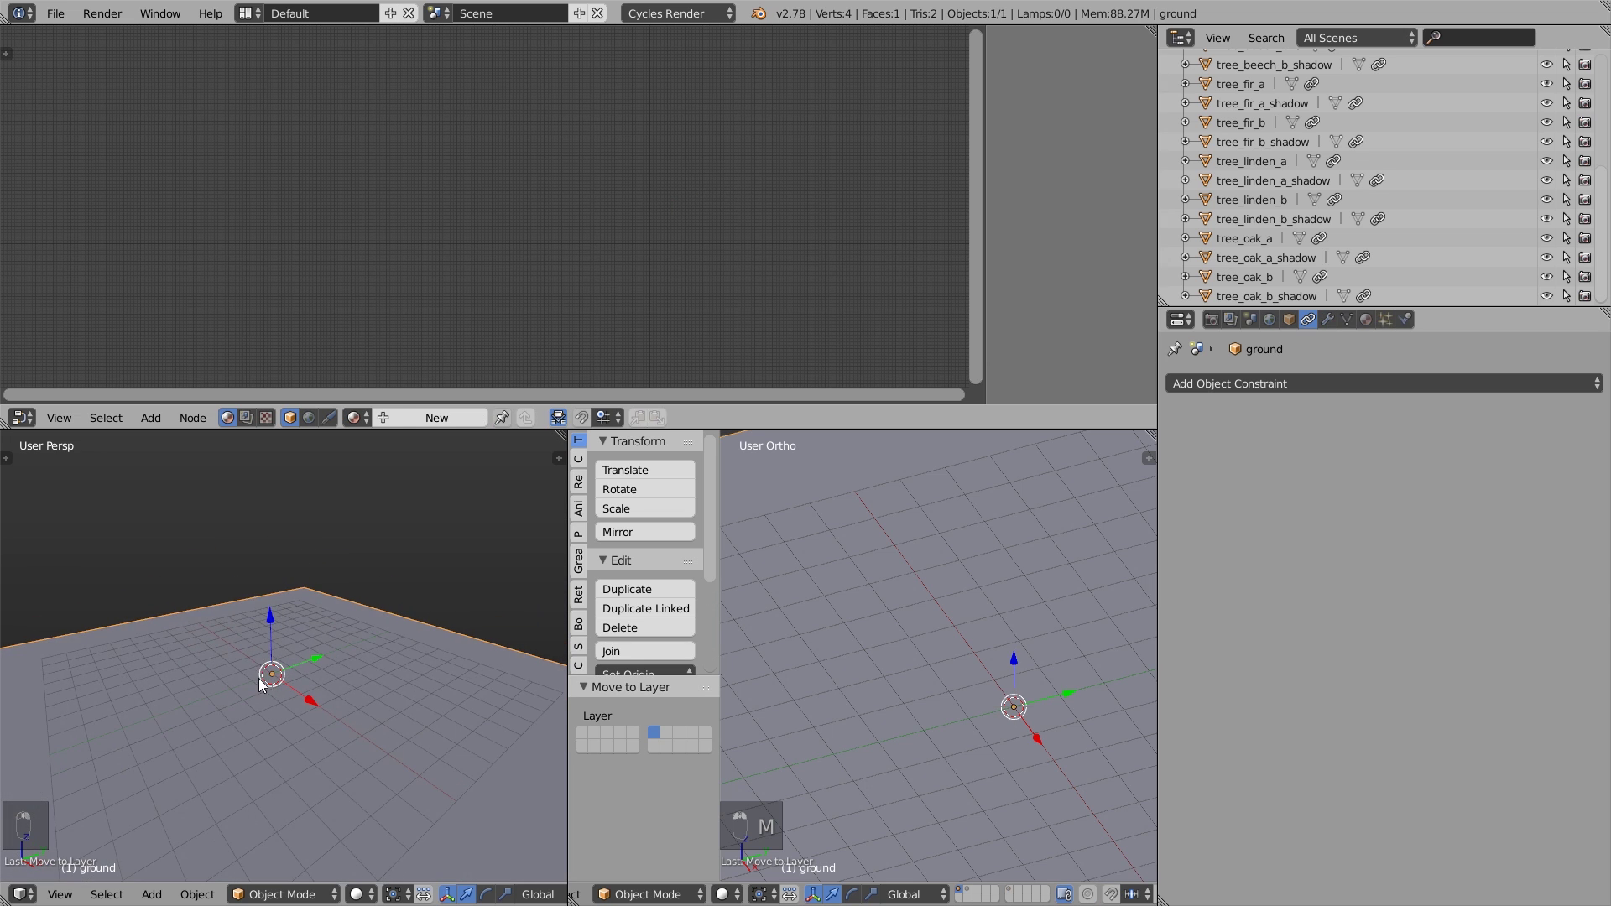
pyautogui.scroll(-3, 261, 685)
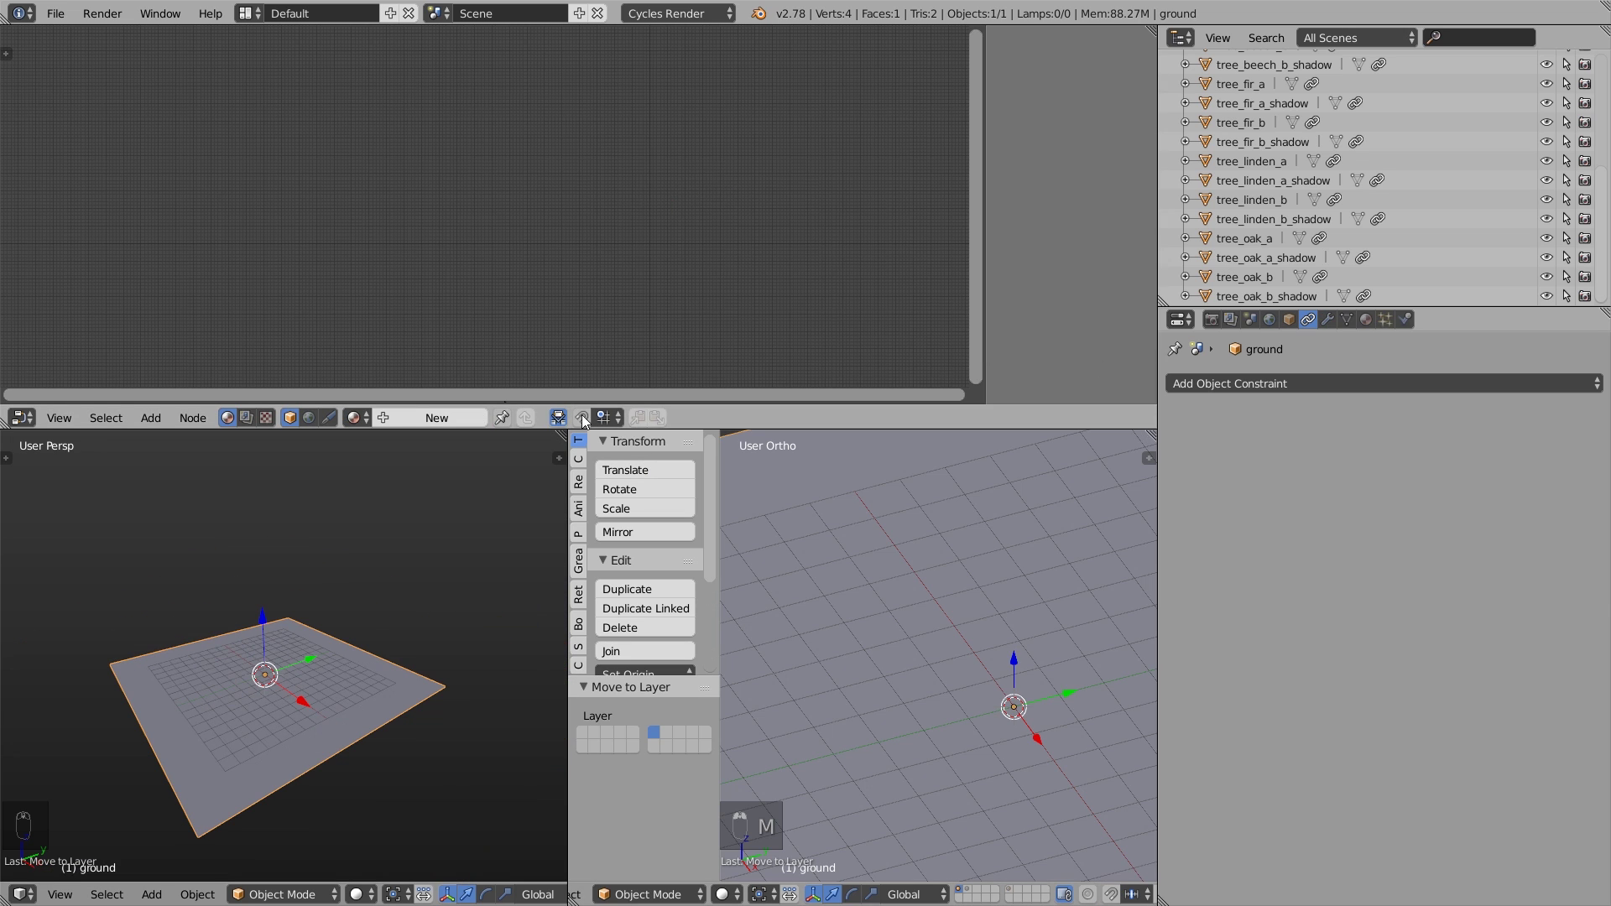
pyautogui.moveTo(564, 432); pyautogui.dragTo(1150, 366)
pyautogui.keyDown('shift'); pyautogui.moveTo(621, 458); pyautogui.dragTo(714, 449, button='middle'); pyautogui.keyUp('shift')
pyautogui.scroll(1, 593, 629)
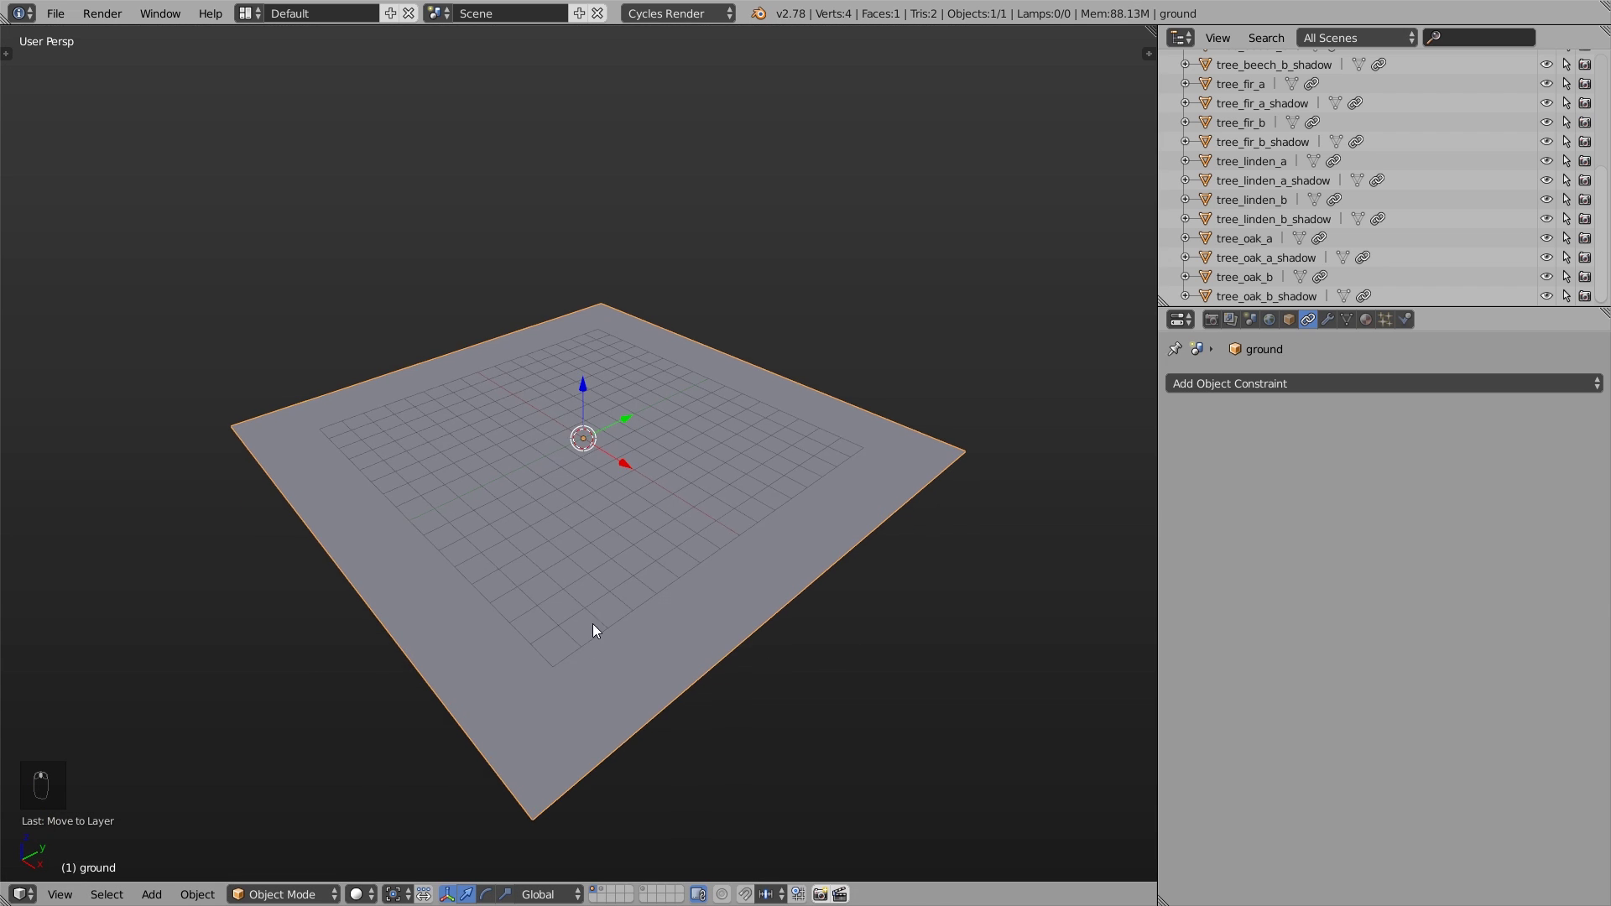
pyautogui.scroll(1, 592, 623)
pyautogui.keyDown('shift'); pyautogui.moveTo(592, 623); pyautogui.dragTo(605, 559, button='middle'); pyautogui.keyUp('shift')
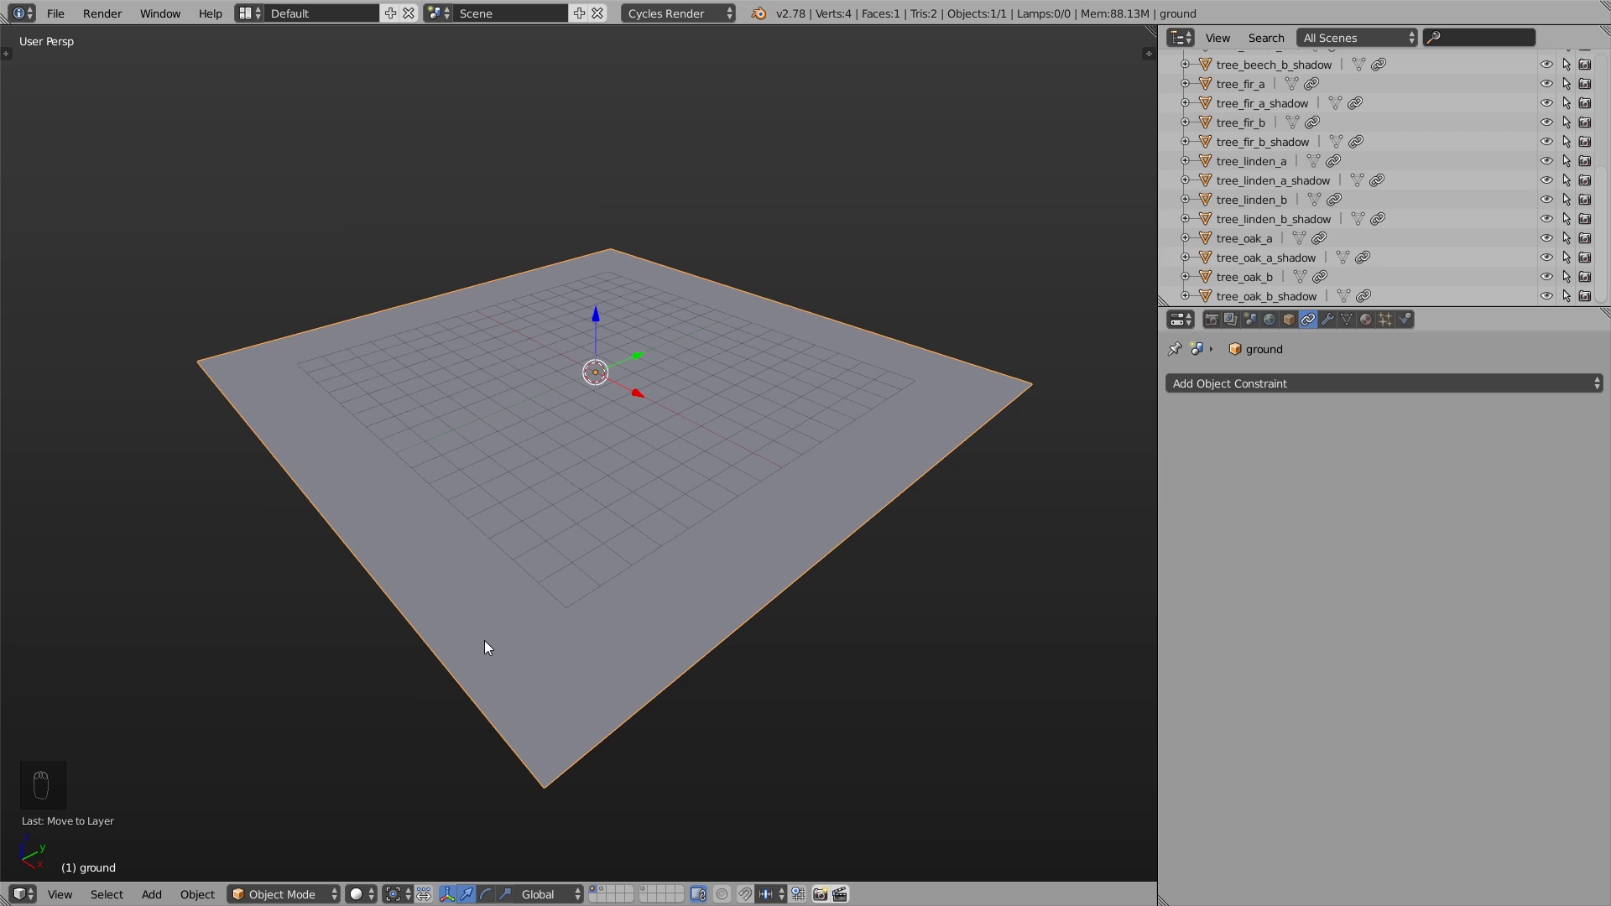
# - Scale the ground plane up well beyond the grid and apply the transform
pyautogui.scroll(-3, 485, 641)
pyautogui.press('s')
pyautogui.click(881, 697)
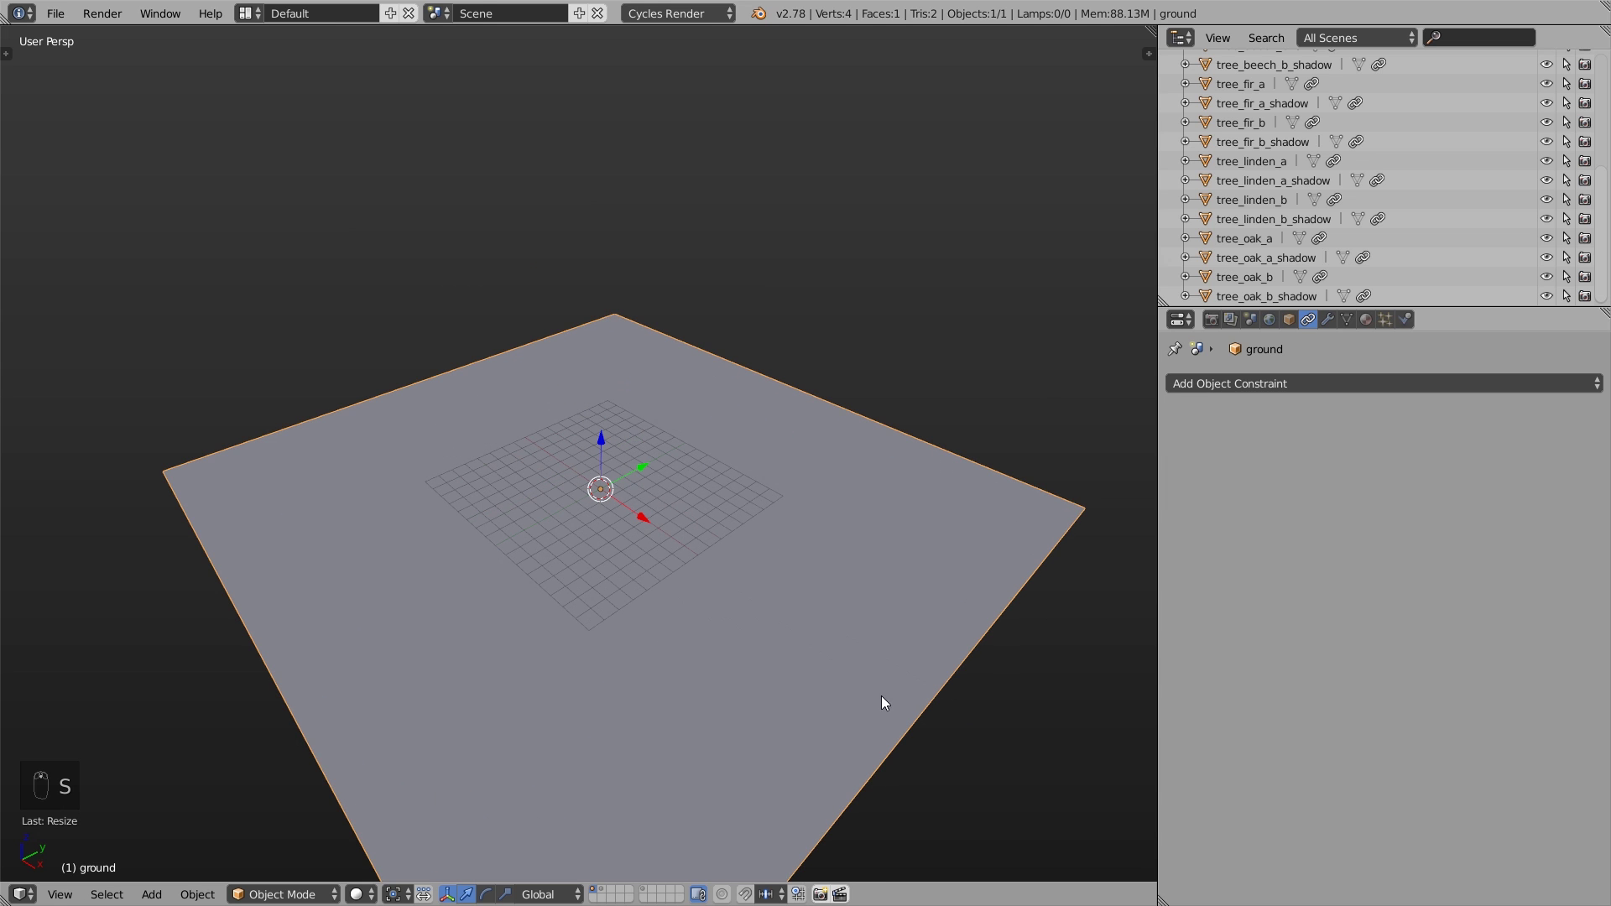
pyautogui.hotkey('ctrl', 'a')
pyautogui.click(652, 557)
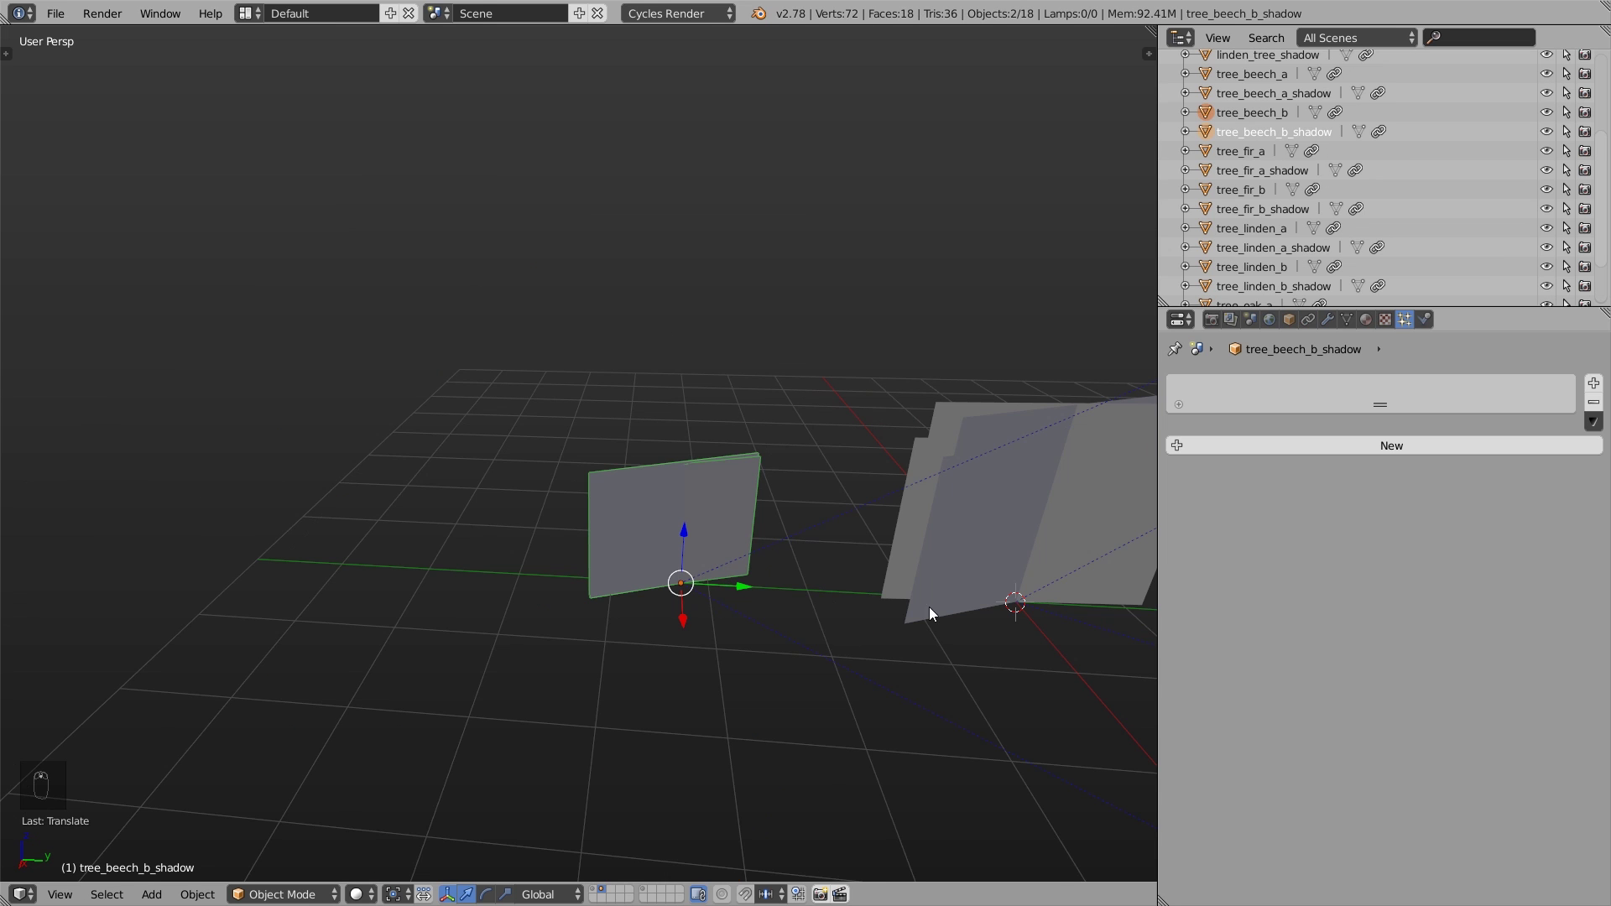
# - Set a render border around the separated tree_beech_b planes and preview them rendered with the Sun's layer shown
pyautogui.scroll(3, 838, 594)
pyautogui.hotkey('shift', 'z')
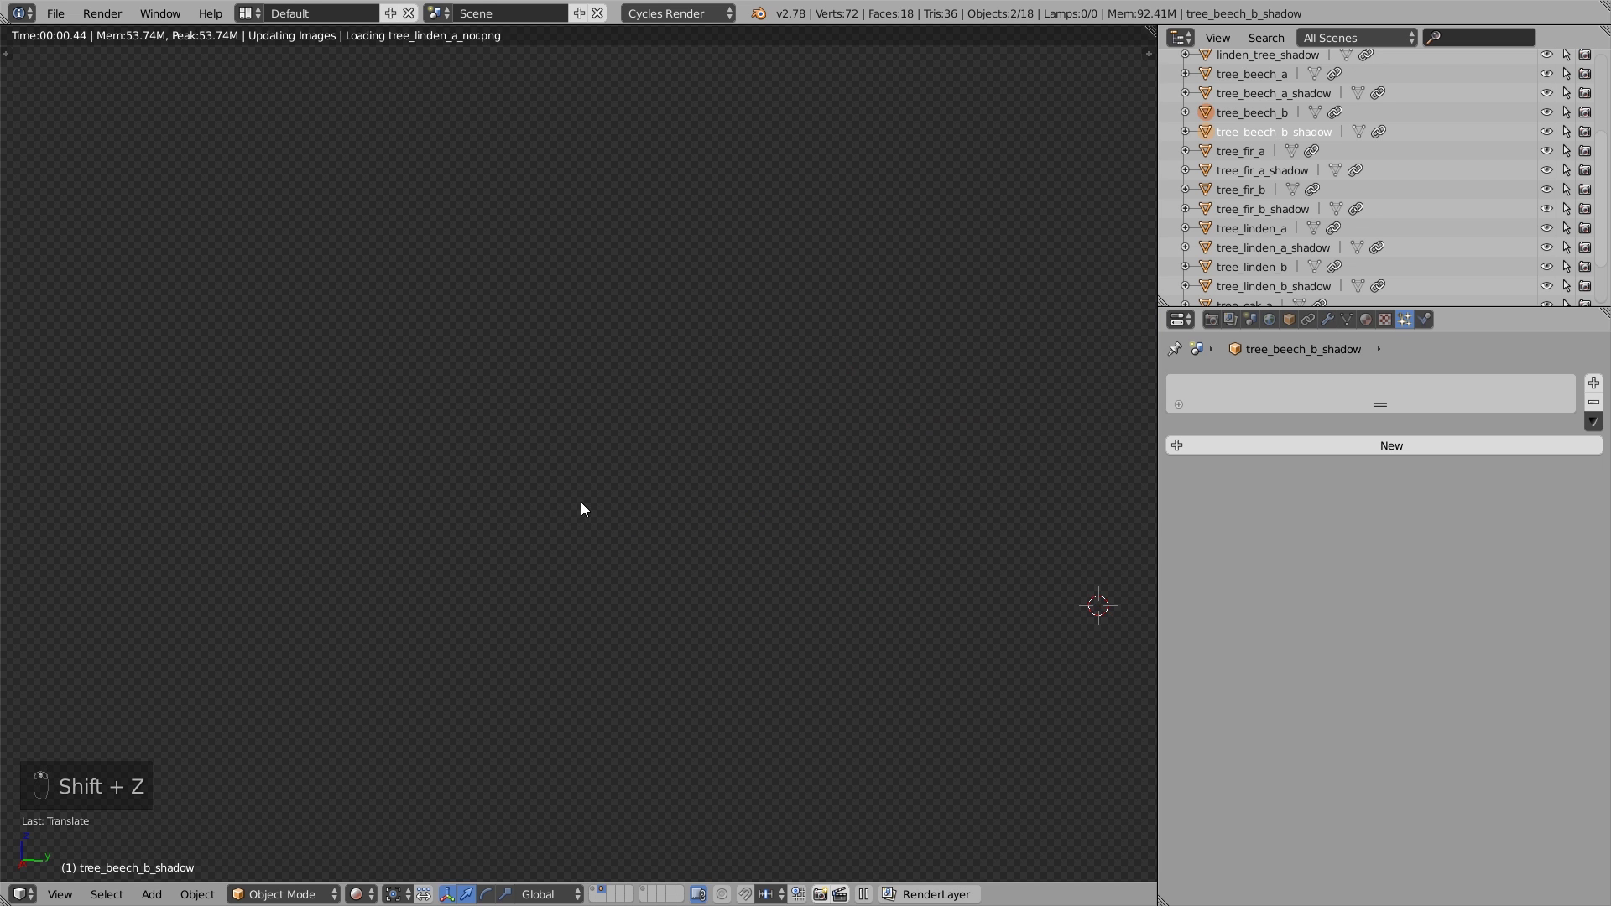
pyautogui.hotkey('ctrl', 'b')
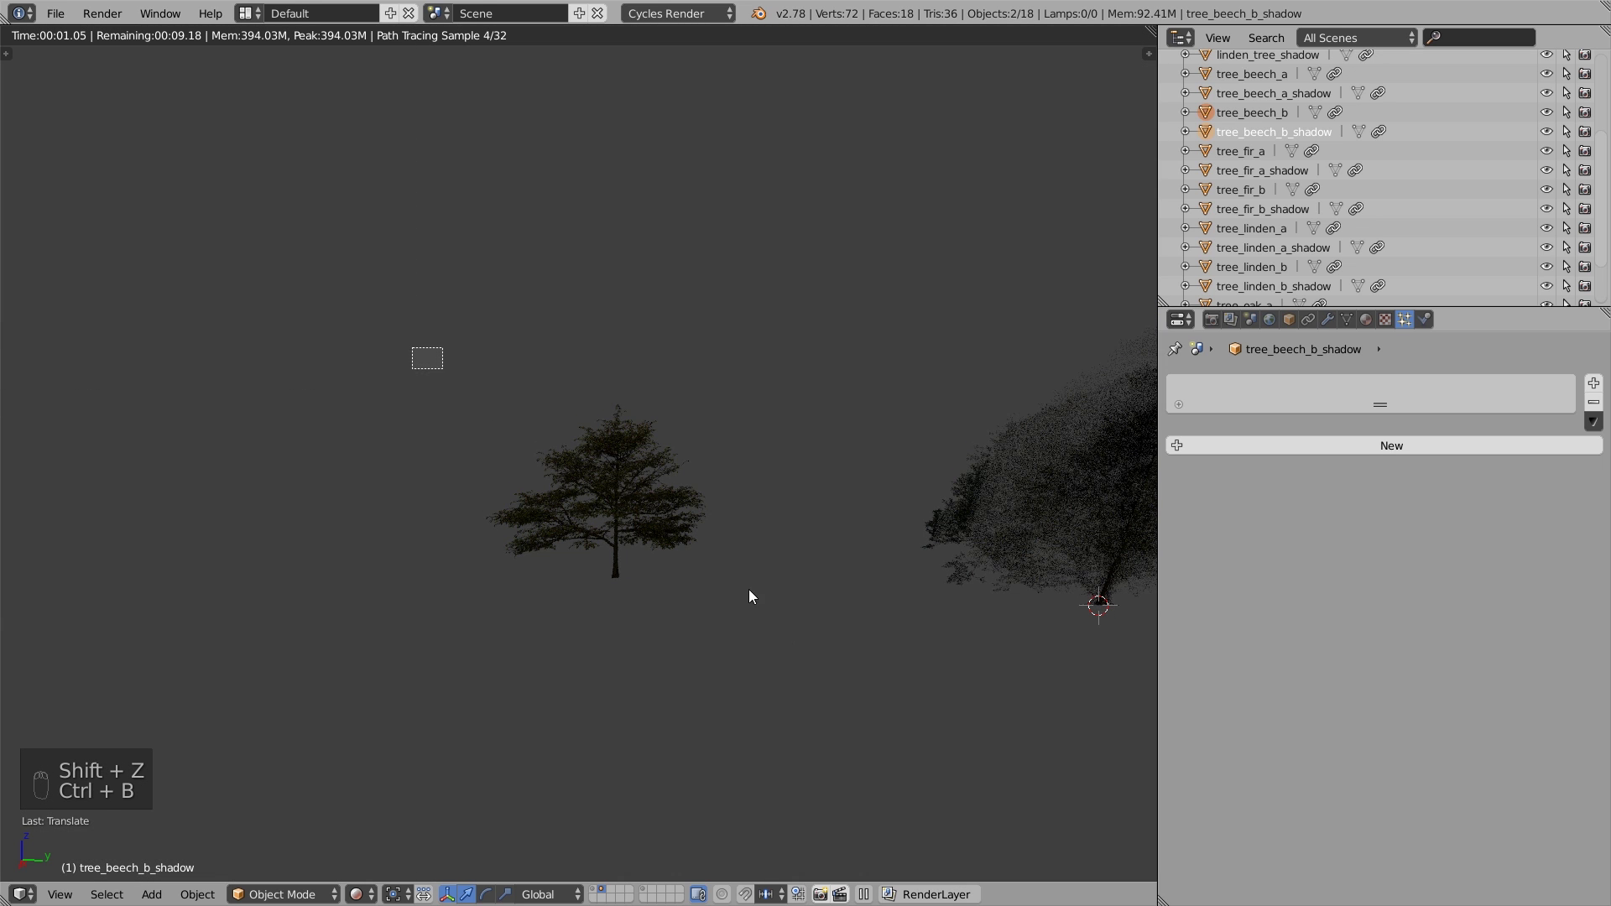
pyautogui.moveTo(749, 589); pyautogui.dragTo(793, 690)
pyautogui.moveTo(649, 834); pyautogui.dragTo(622, 537, button='middle')
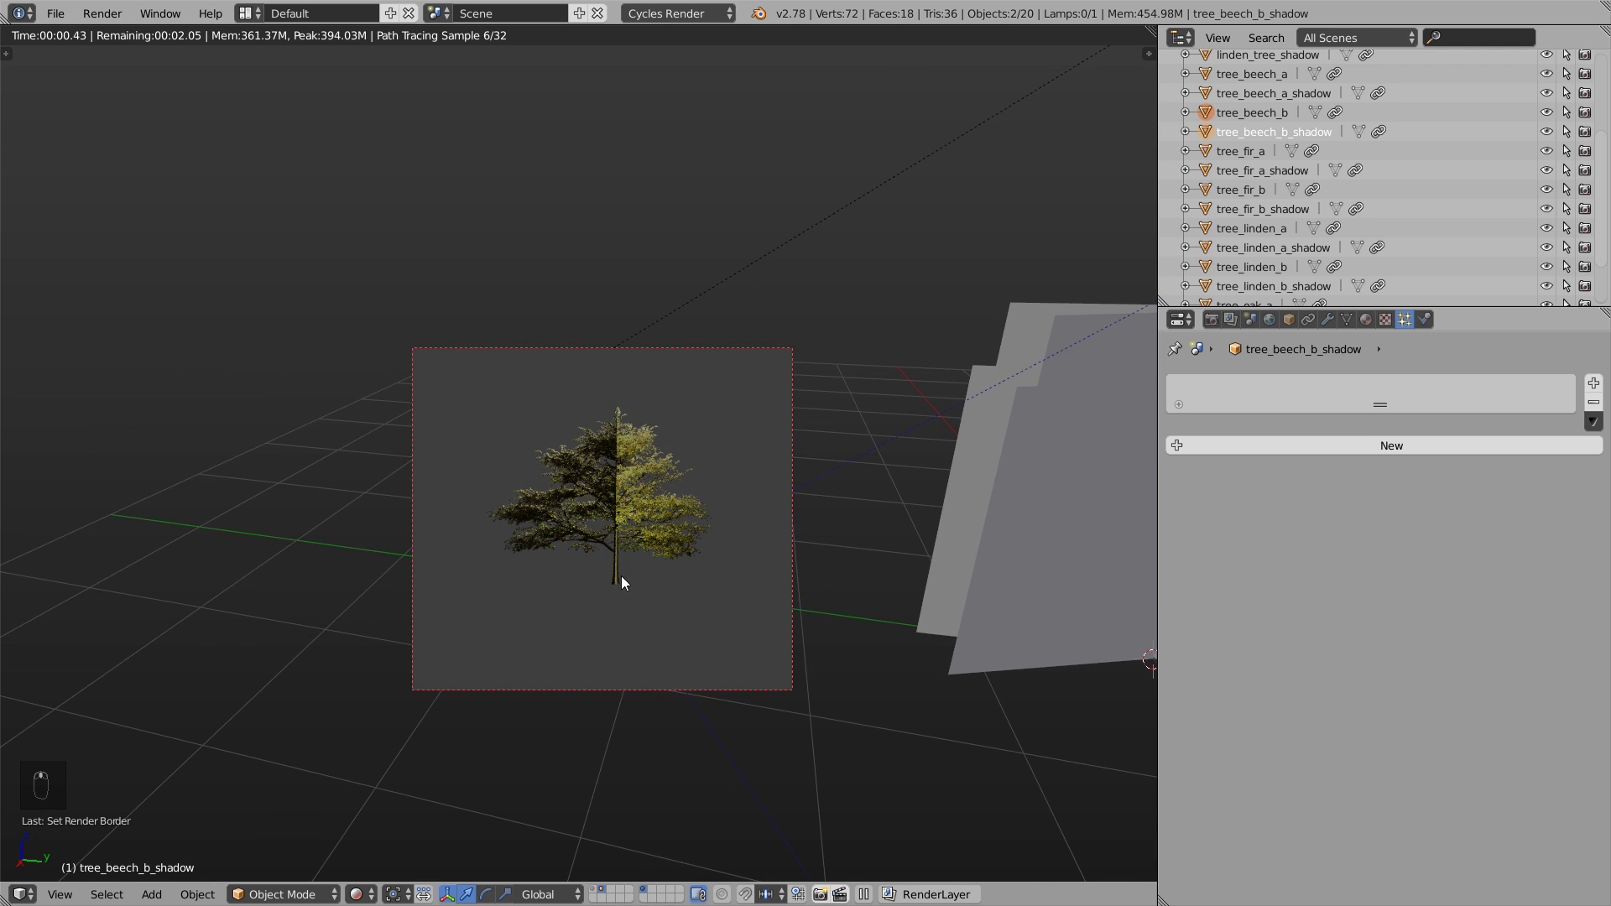
pyautogui.hotkey('shift', 'z')
pyautogui.hotkey('shift', 'z')
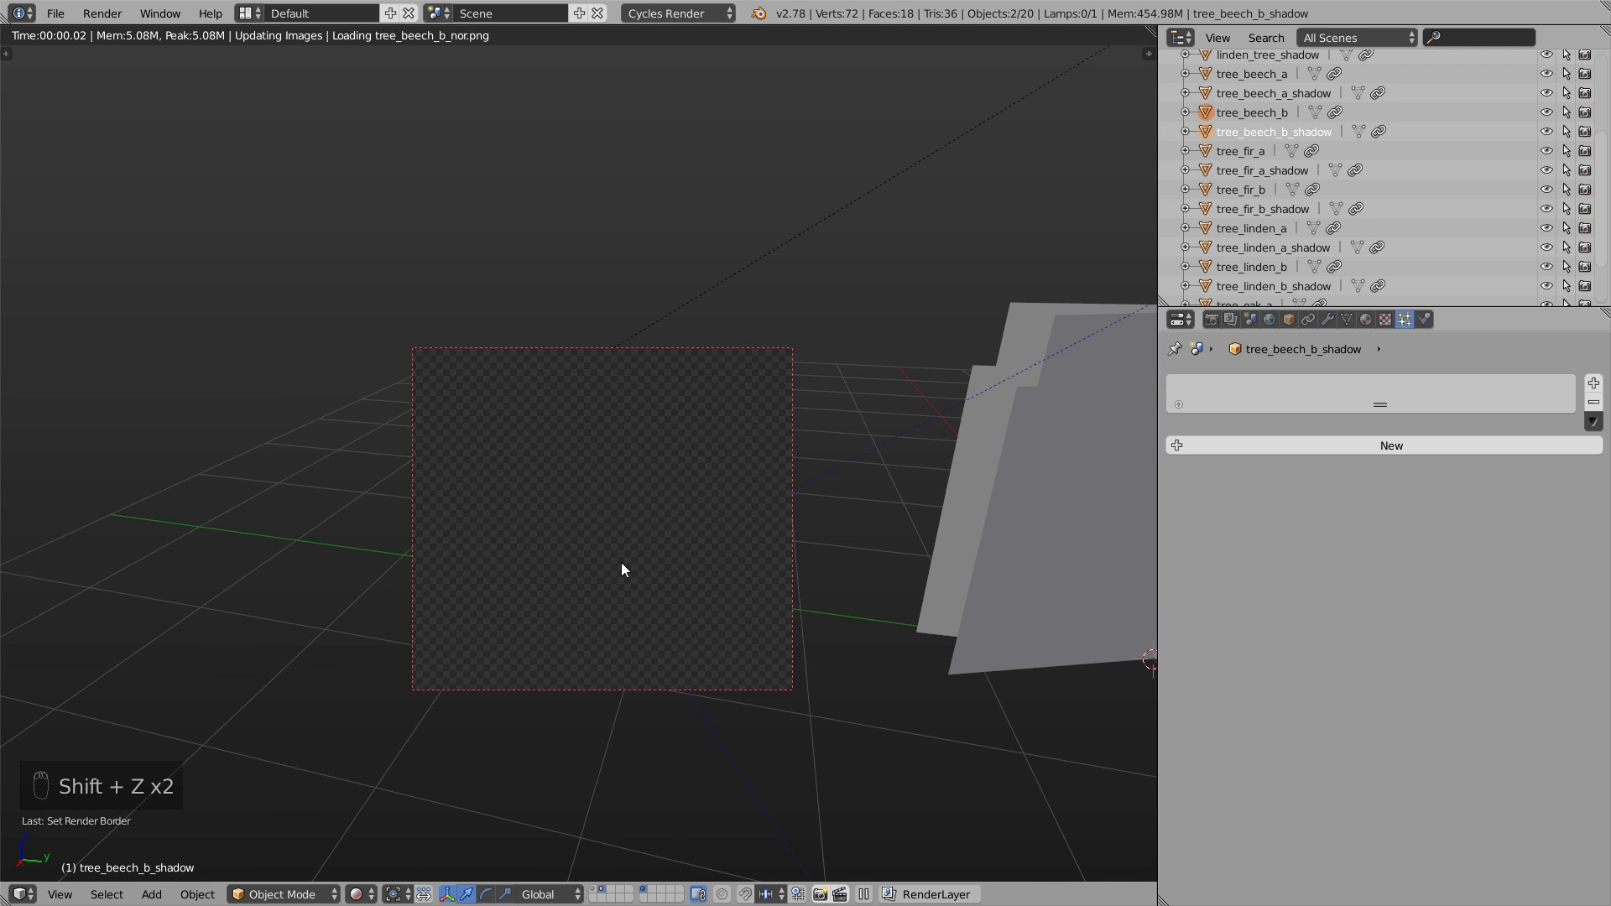
pyautogui.hotkey('shift', 'z')
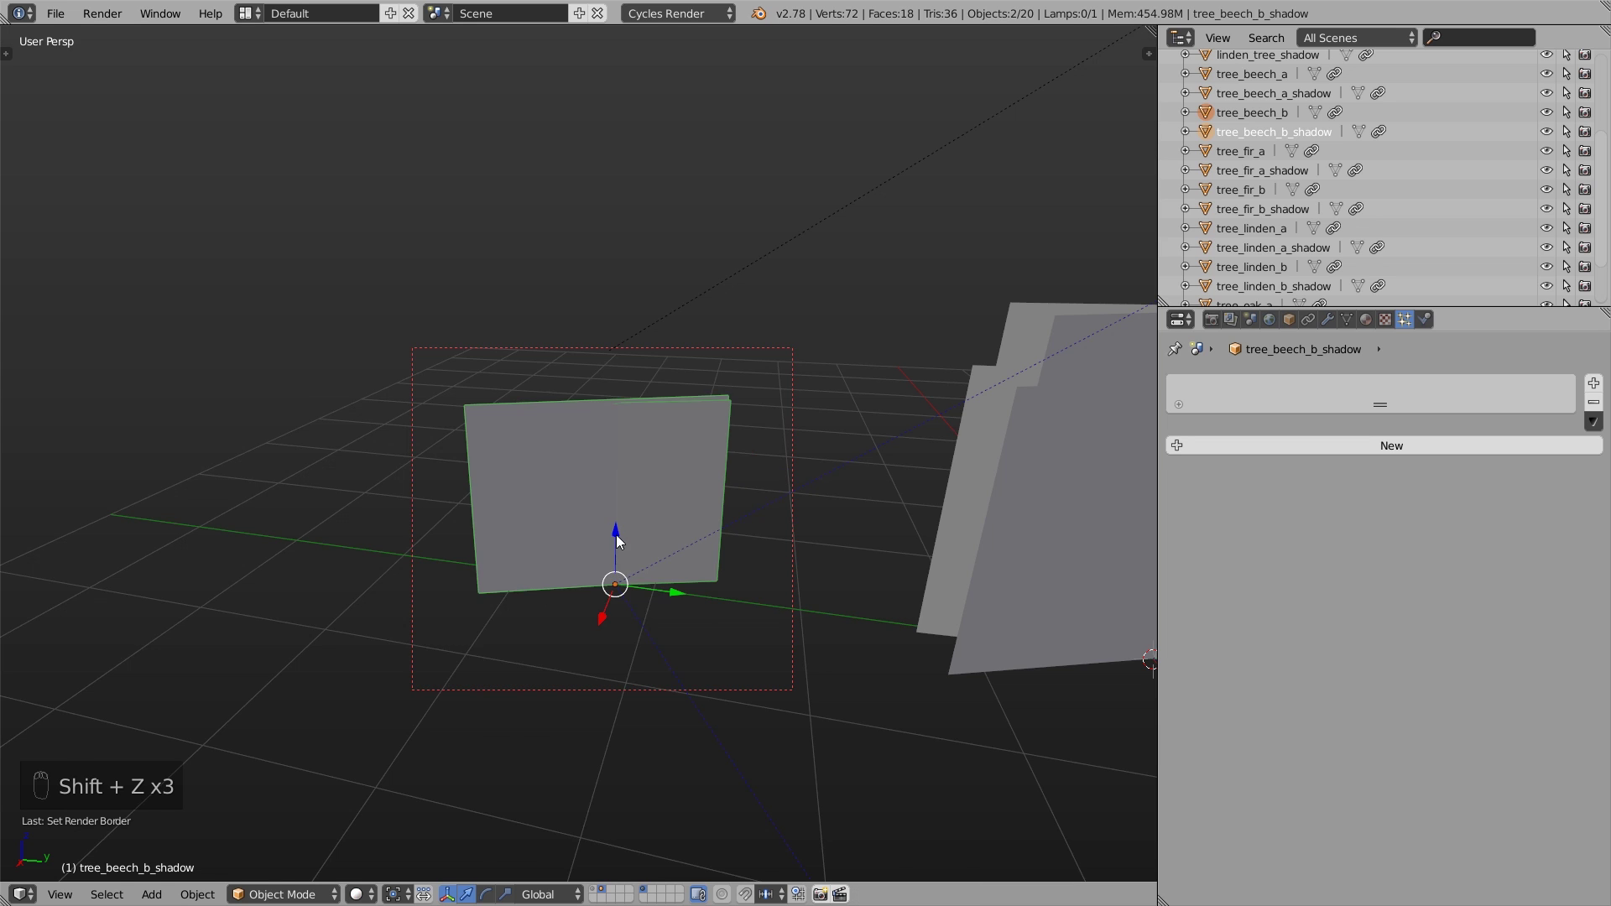
# - Select the whole mesh of tree_beech_b_shadow in Edit Mode and shift it slightly along its local X axis
pyautogui.moveTo(616, 536); pyautogui.dragTo(597, 562, button='middle')
pyautogui.press('Tab')
pyautogui.moveTo(708, 546); pyautogui.dragTo(684, 586, button='middle')
pyautogui.press('a')
pyautogui.press('a')
pyautogui.press('a')
pyautogui.press('a')
pyautogui.press('a')
pyautogui.click(504, 895)
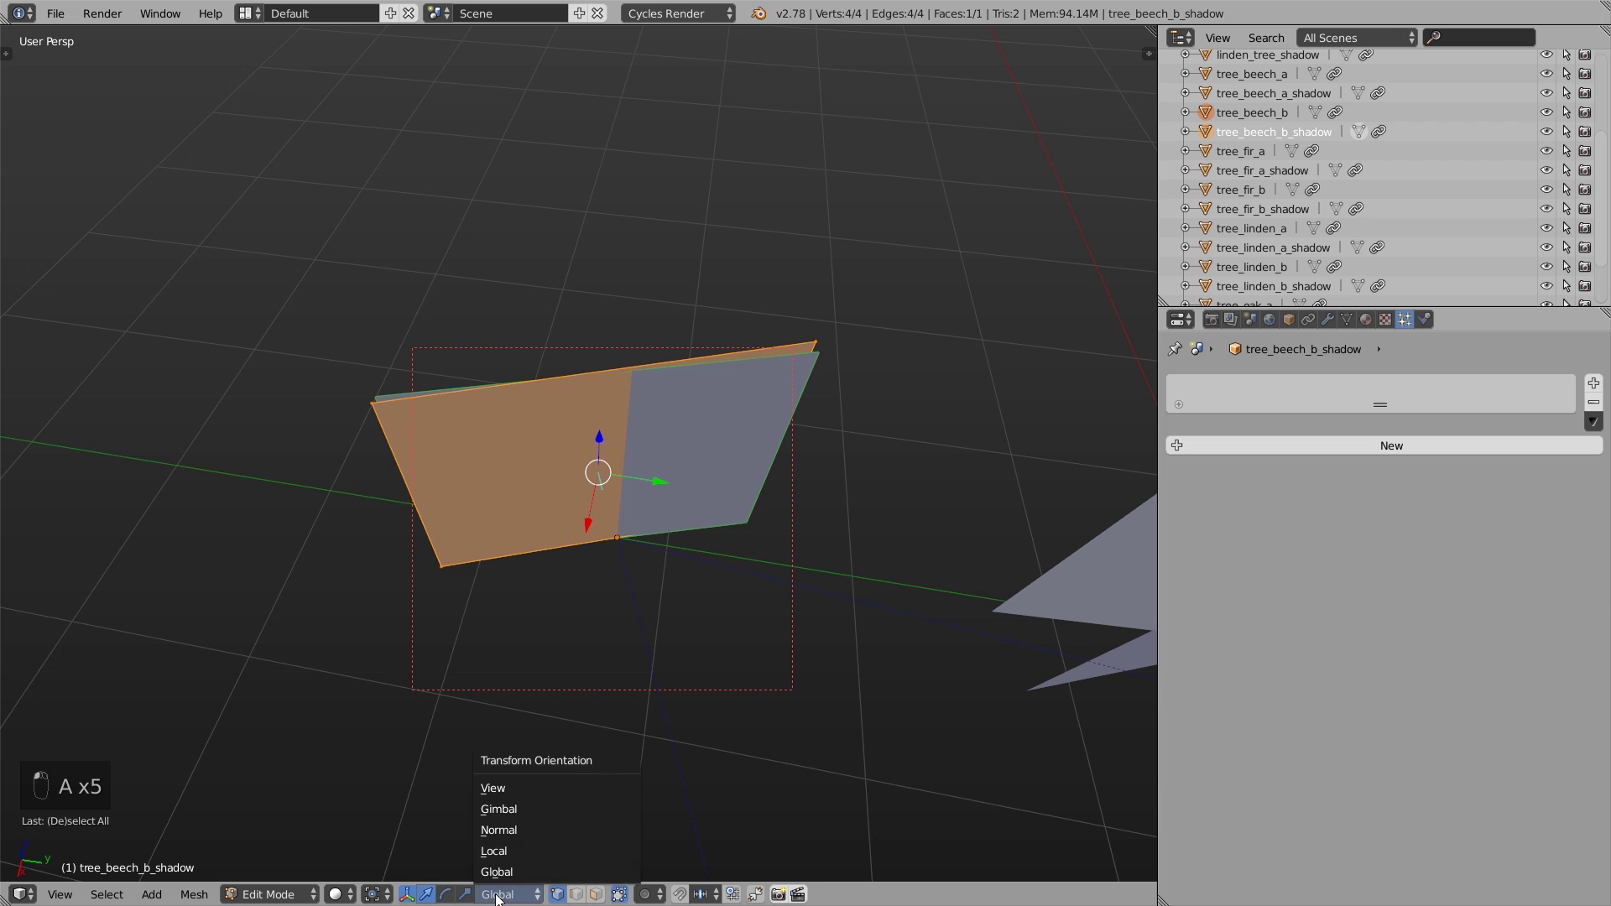
pyautogui.click(503, 850)
pyautogui.moveTo(550, 478)
pyautogui.mouseDown()
pyautogui.moveTo(677, 478)
pyautogui.moveTo(515, 483)
pyautogui.moveTo(564, 489)
pyautogui.mouseUp()
# - Show material shading and align the shadow mesh so the base of its trunk sits on the object's origin
pyautogui.click(340, 895)
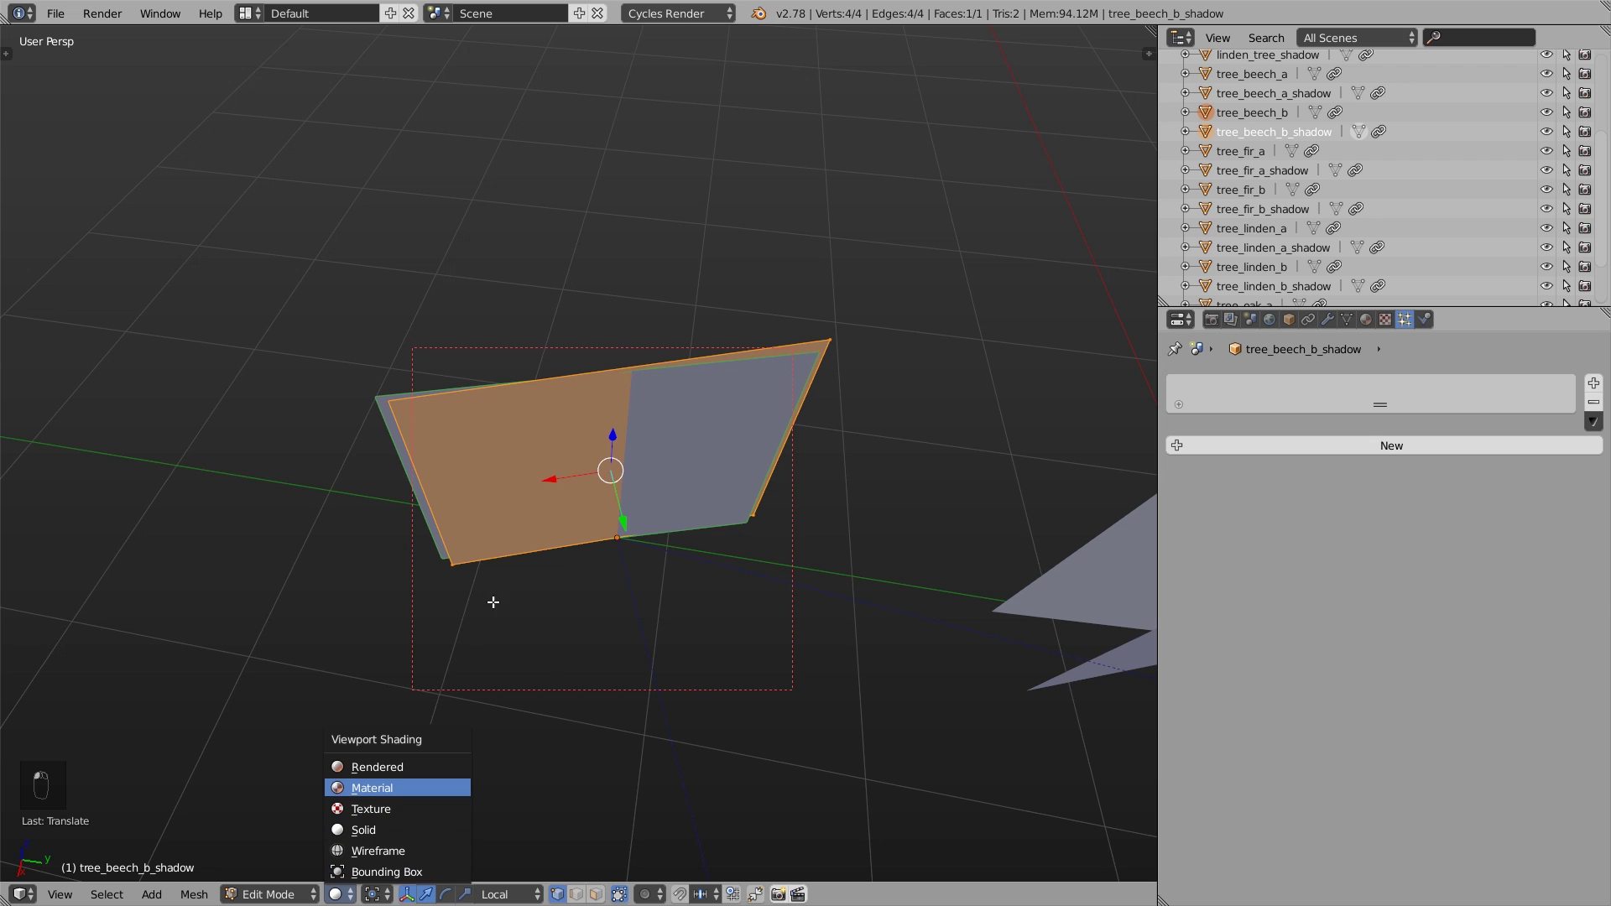
pyautogui.moveTo(631, 472); pyautogui.dragTo(604, 484, button='middle')
pyautogui.moveTo(583, 480); pyautogui.dragTo(555, 507)
pyautogui.scroll(9, 637, 629)
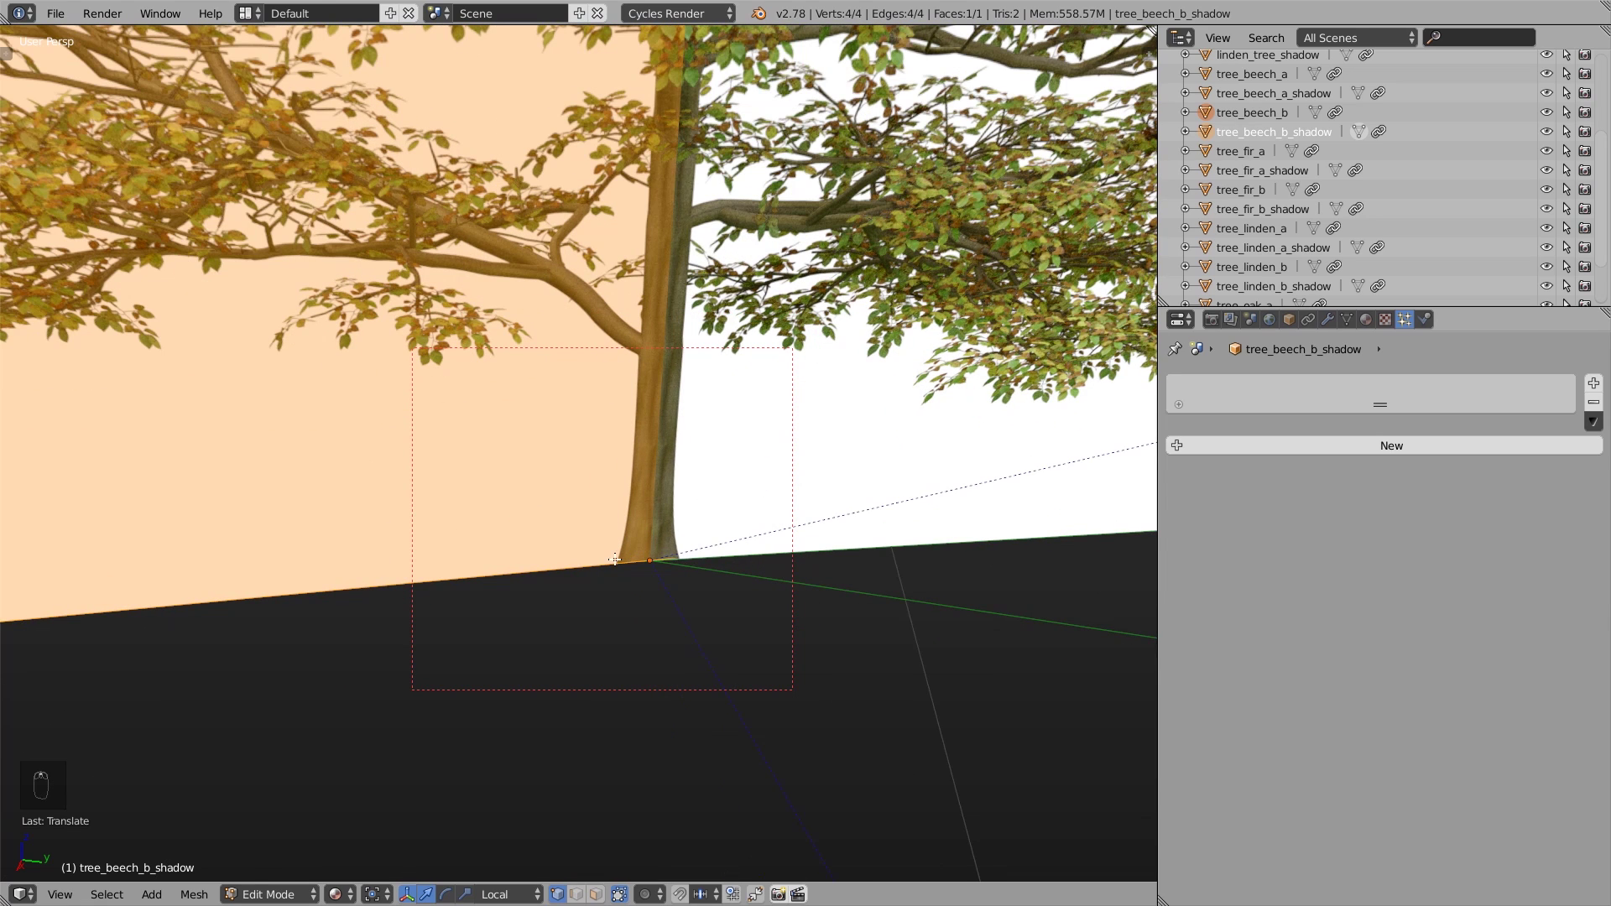
pyautogui.scroll(-10, 695, 565)
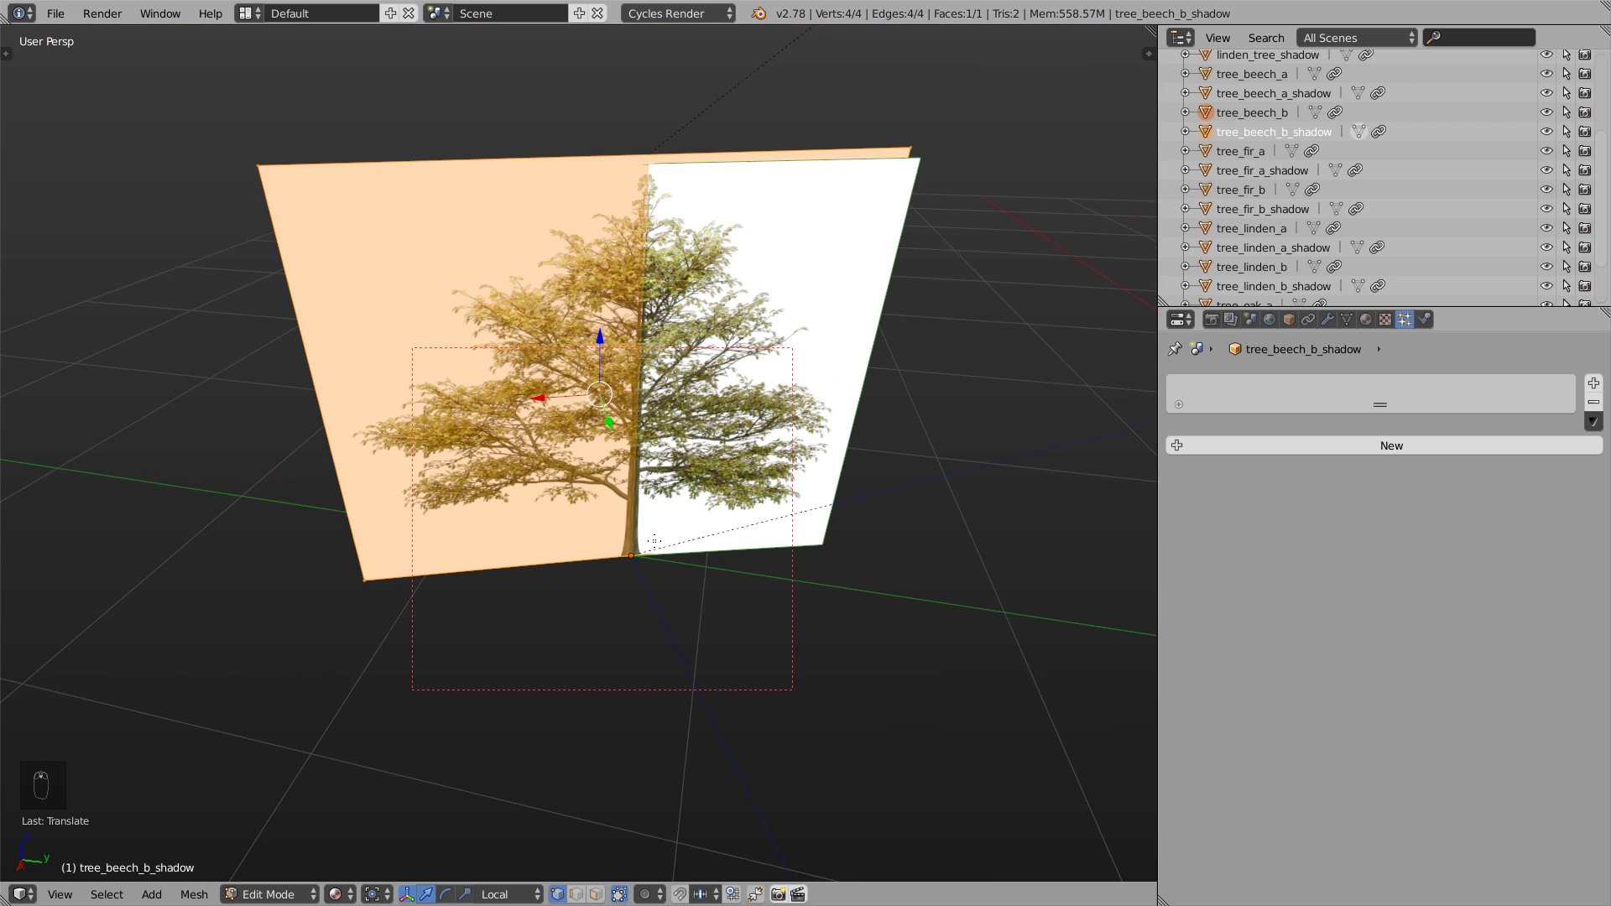
# - Nudge the whole mesh of tree_beech_b along its local X axis so its trunk lines up with the shadow plane's trunk
pyautogui.click(1267, 116)
pyautogui.press('Tab')
pyautogui.press('a')
pyautogui.press('a')
pyautogui.press('a')
pyautogui.press('a')
pyautogui.press('a')
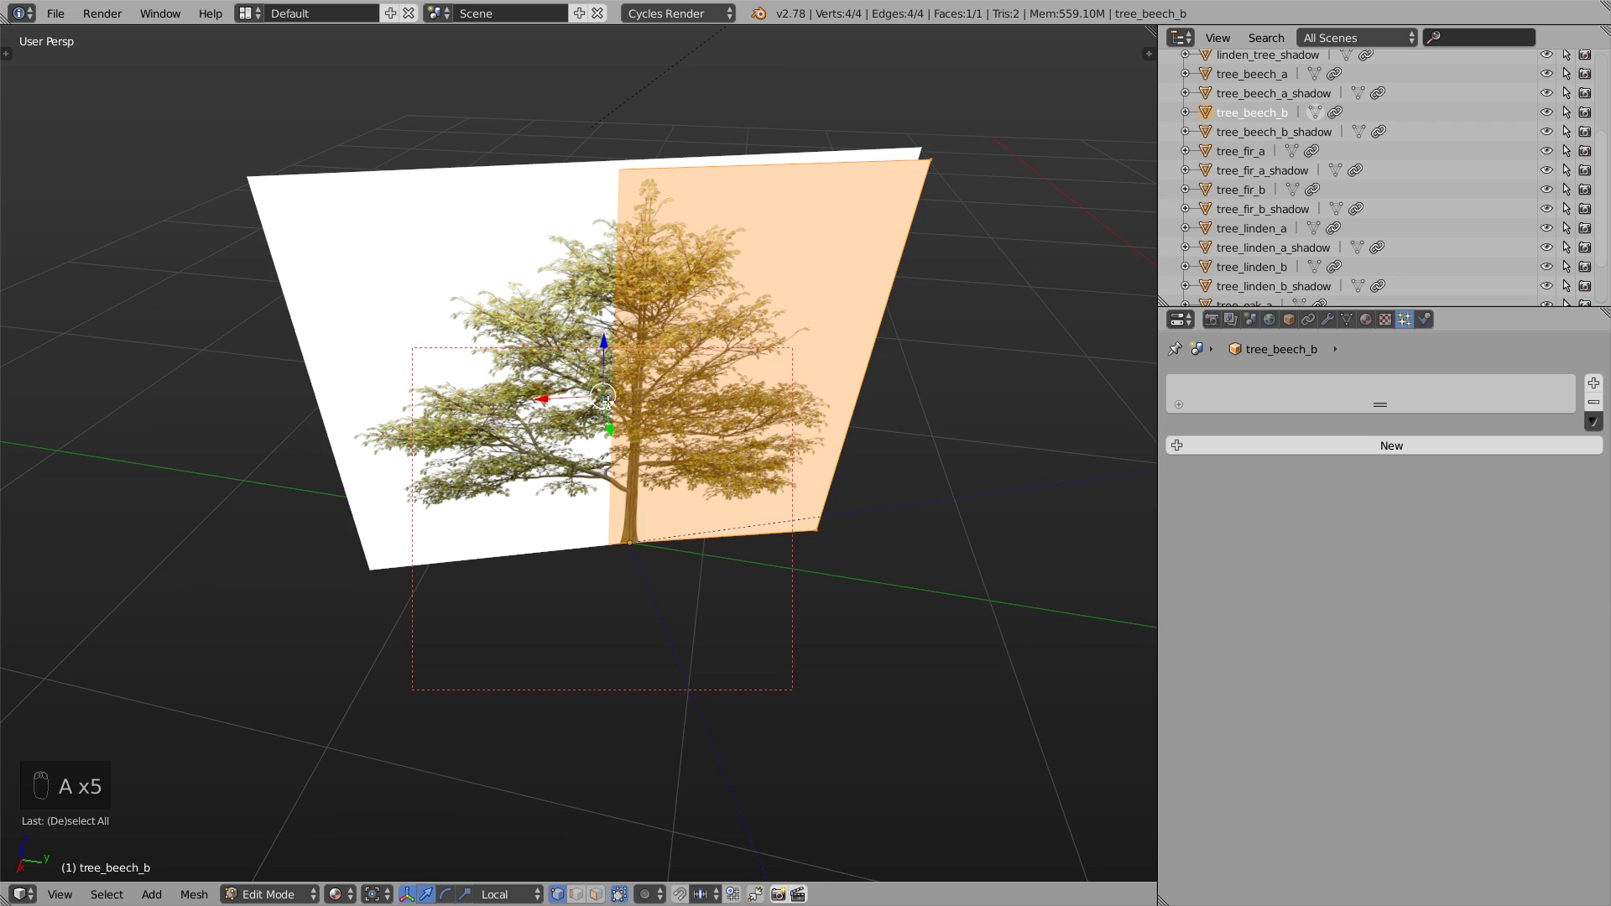
pyautogui.press('g')
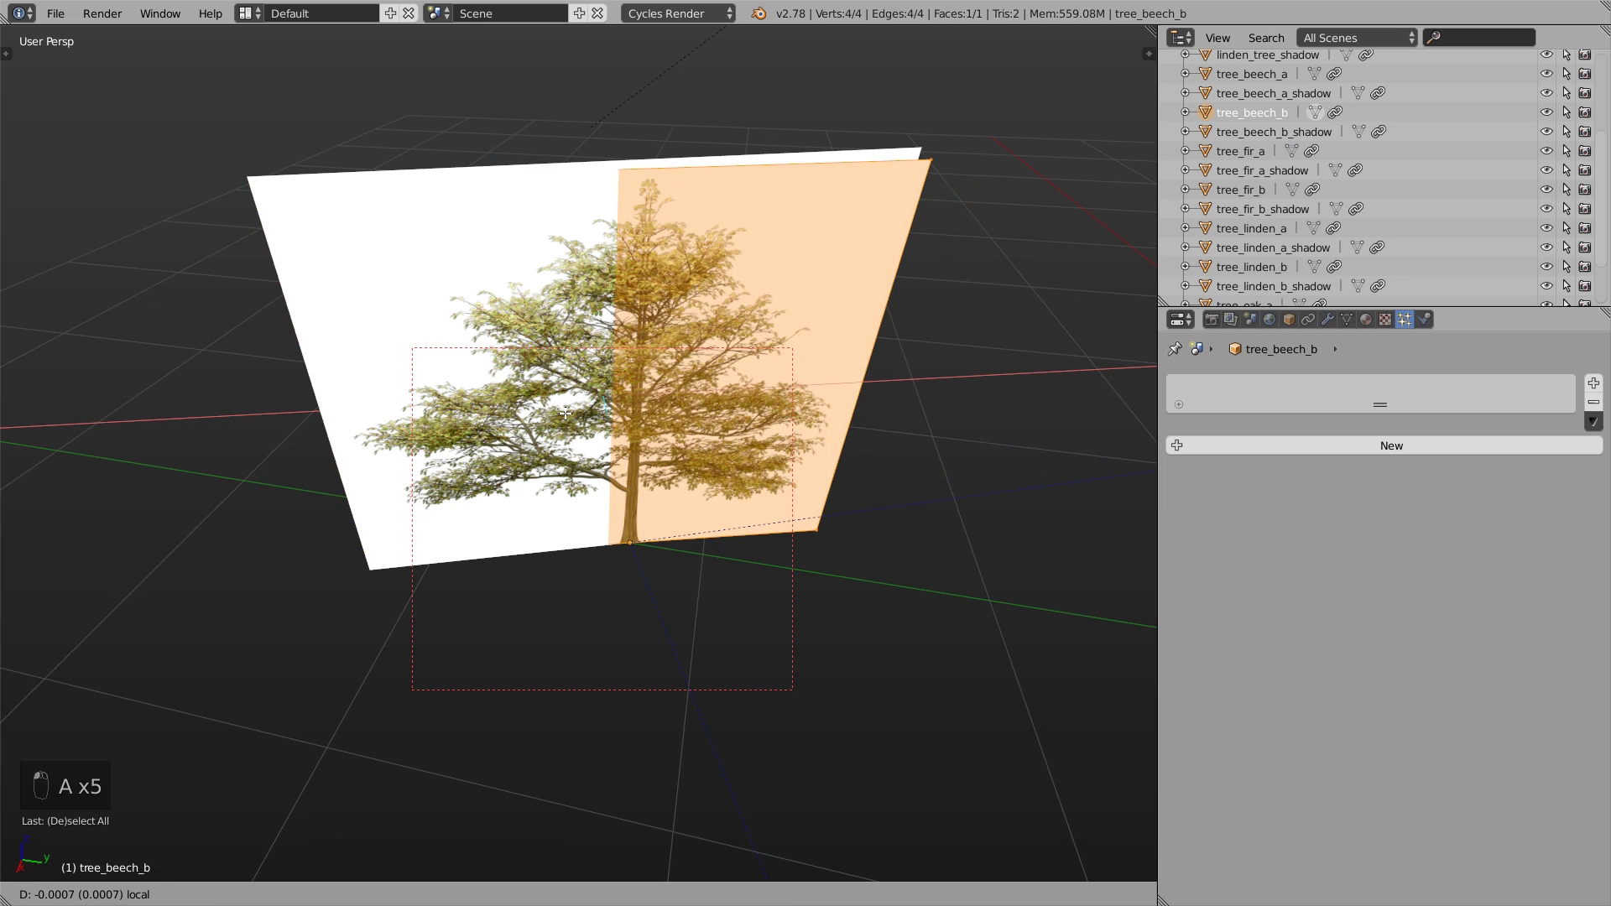
pyautogui.click(565, 413)
pyautogui.press('Tab')
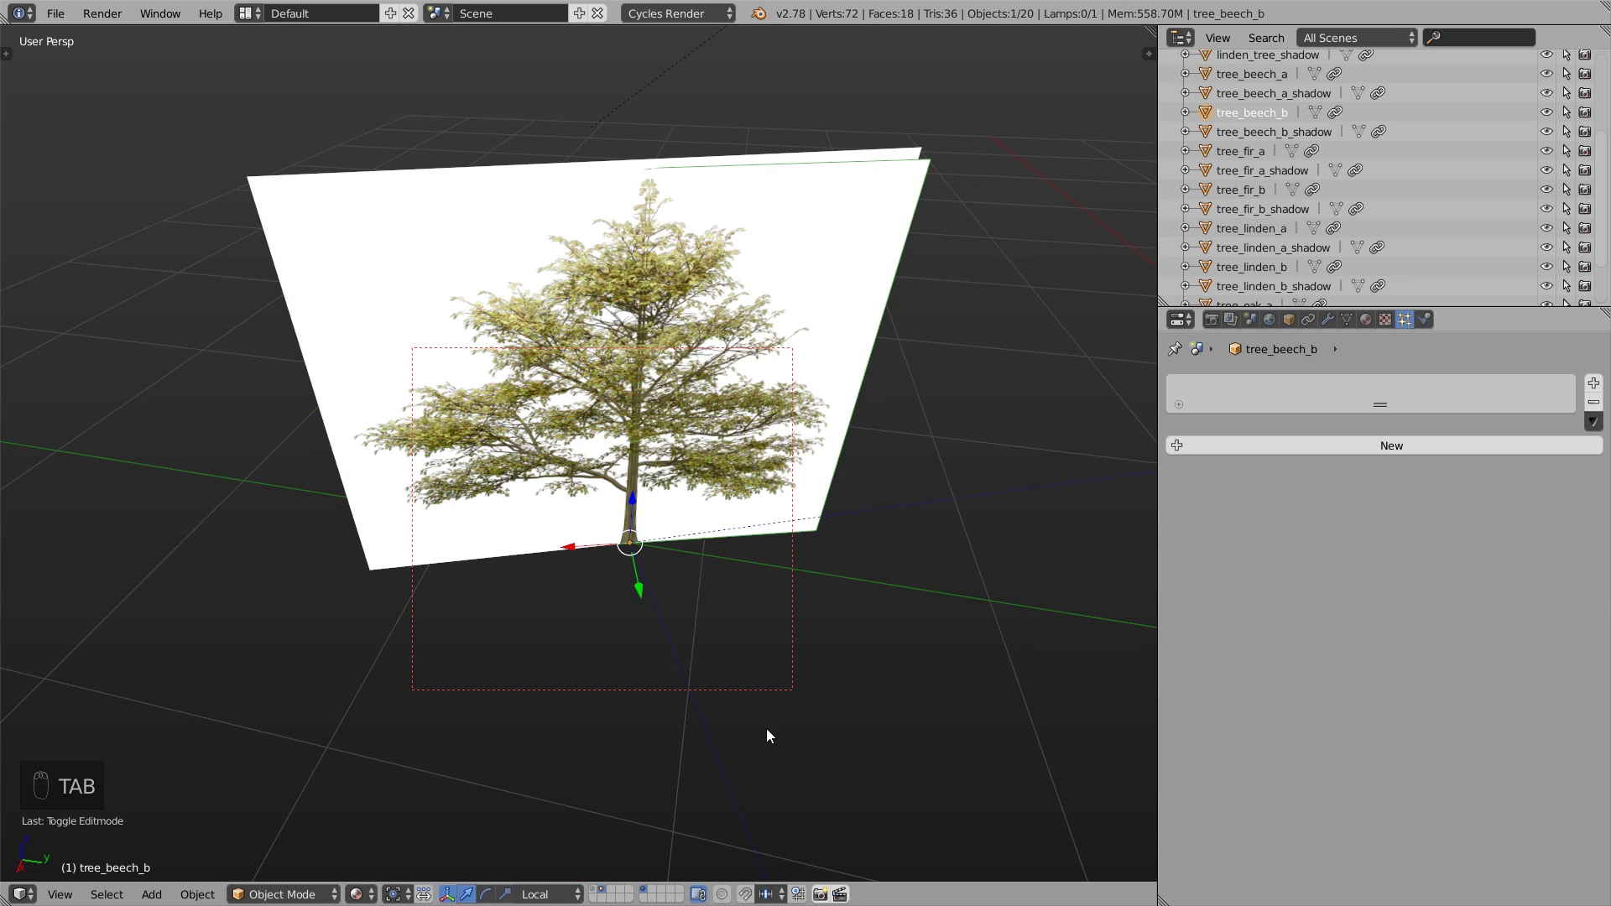
# - Try rotating tree_beech_b around the Z axis
pyautogui.press('r')
pyautogui.press('z')
pyautogui.rightClick(839, 550)
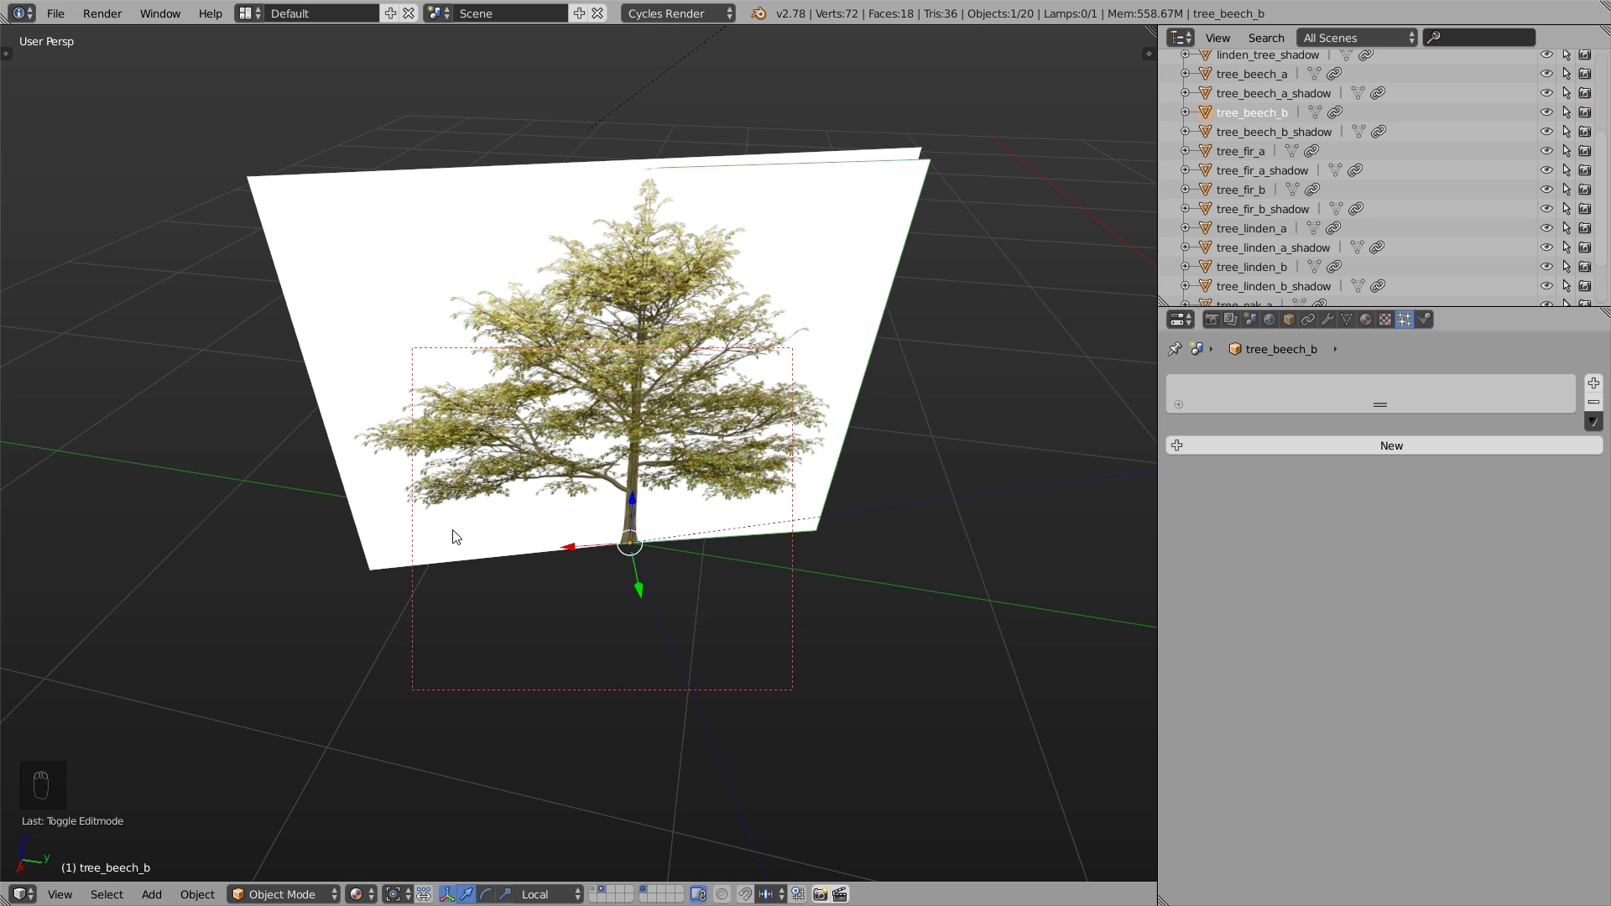
# - Add tree_beech_b_shadow to the selection, clear the location of both beech planes, and deselect everything
pyautogui.scroll(-8, 628, 550)
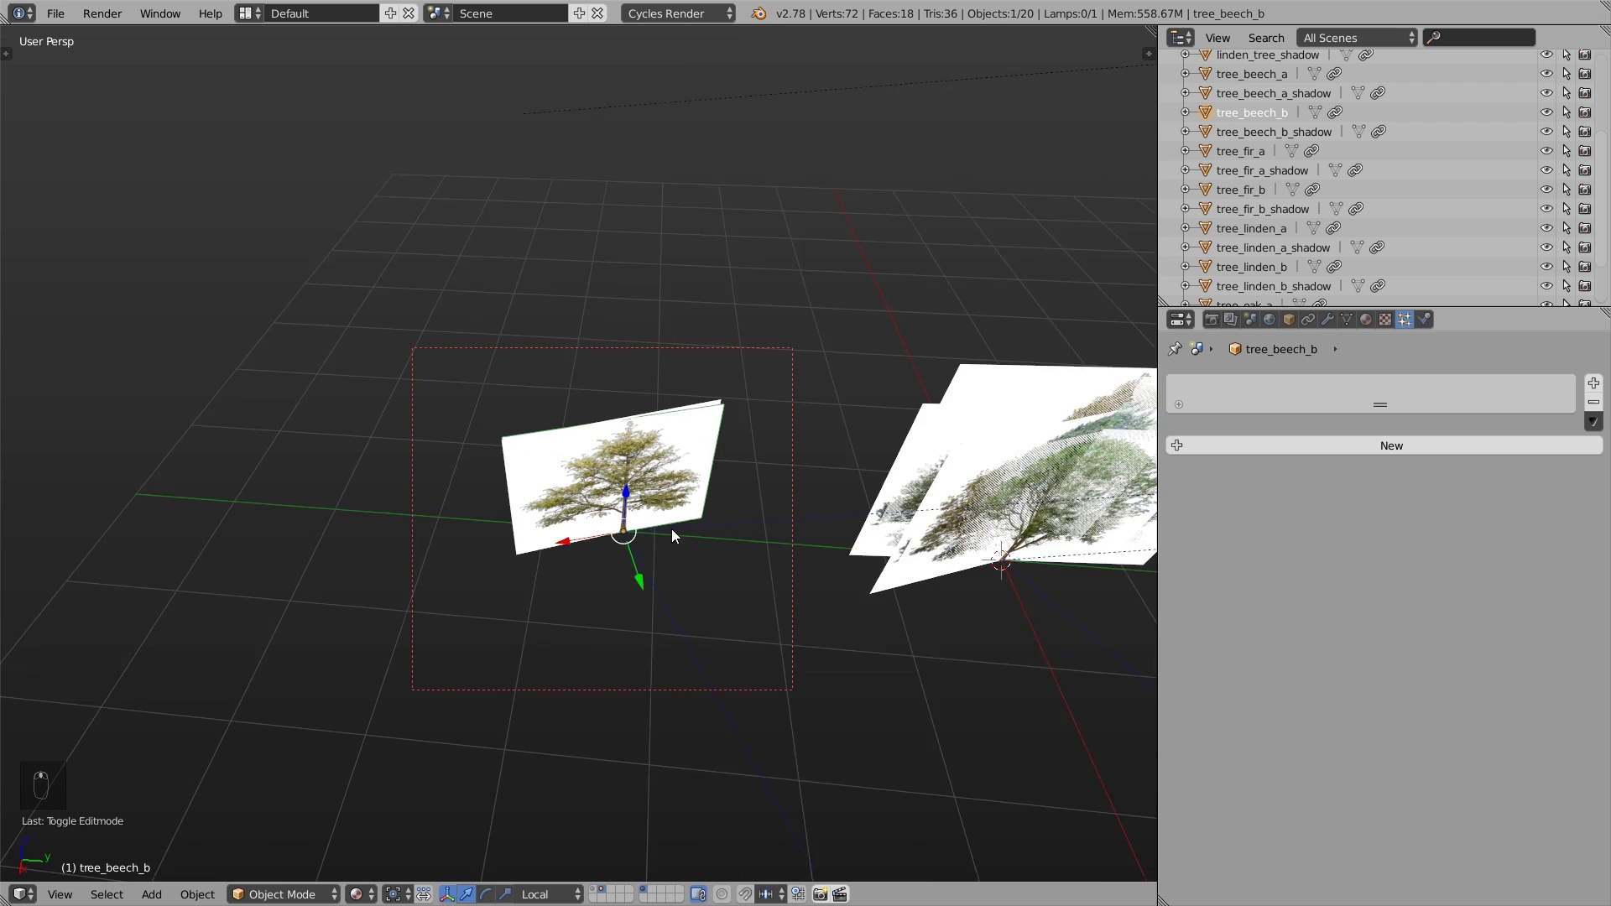
pyautogui.keyDown('shift'); pyautogui.rightClick(645, 520); pyautogui.keyUp('shift')
pyautogui.scroll(4, 646, 525)
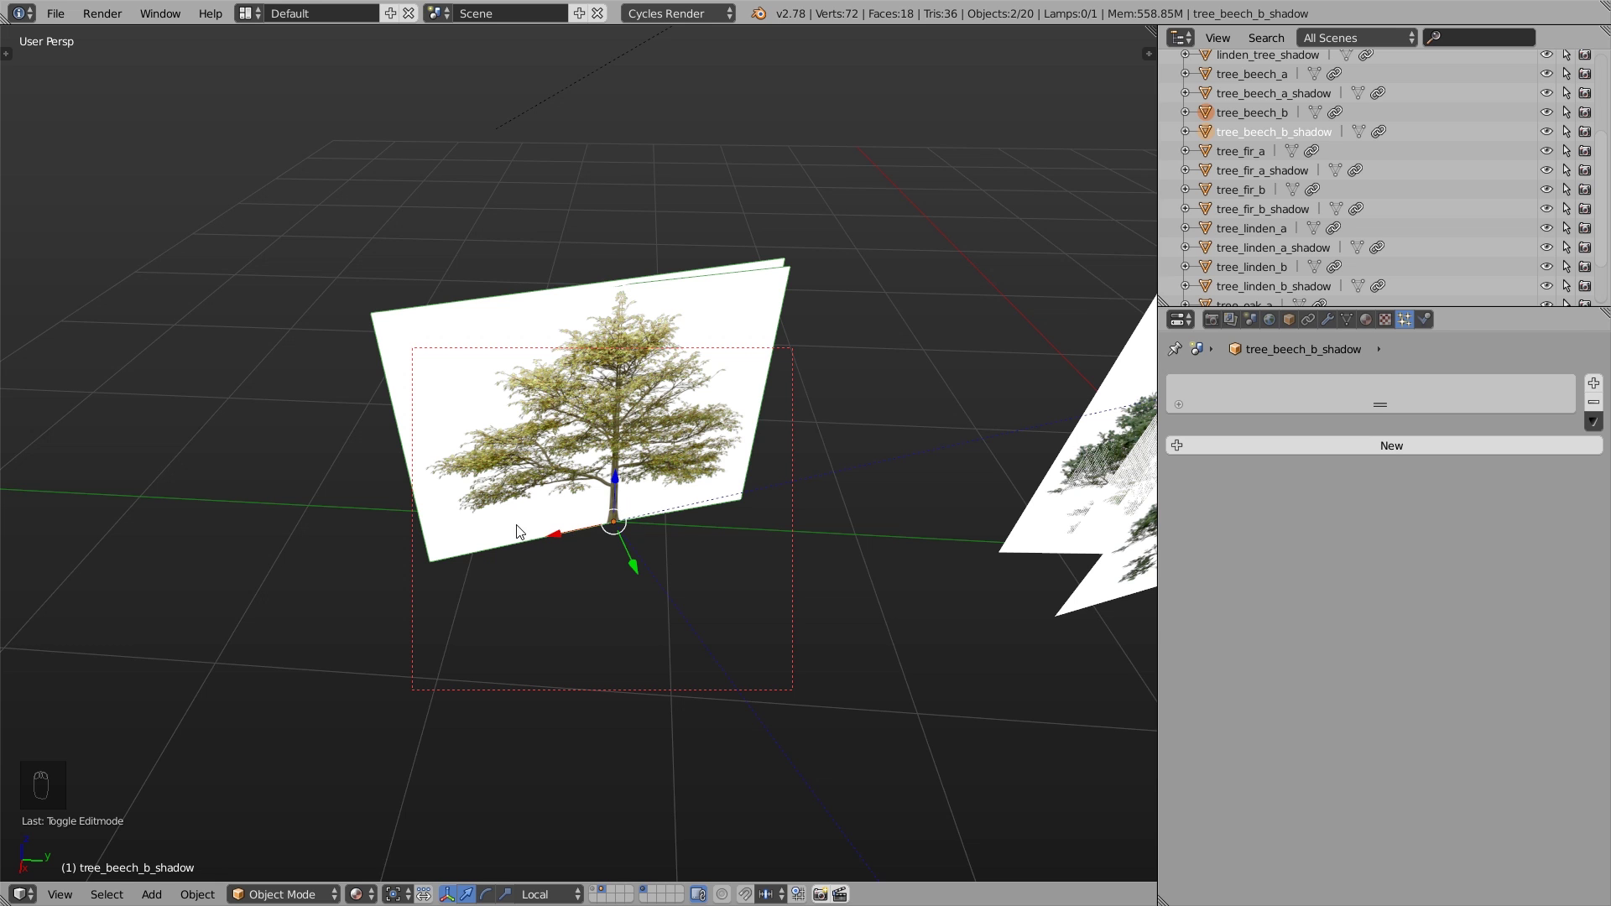
pyautogui.scroll(-5, 574, 503)
pyautogui.hotkey('alt', 'g')
pyautogui.press('a')
# - Show only the ground's layer in solid shading, clear the render border, and select the ground plane
pyautogui.press('KP_Divide')
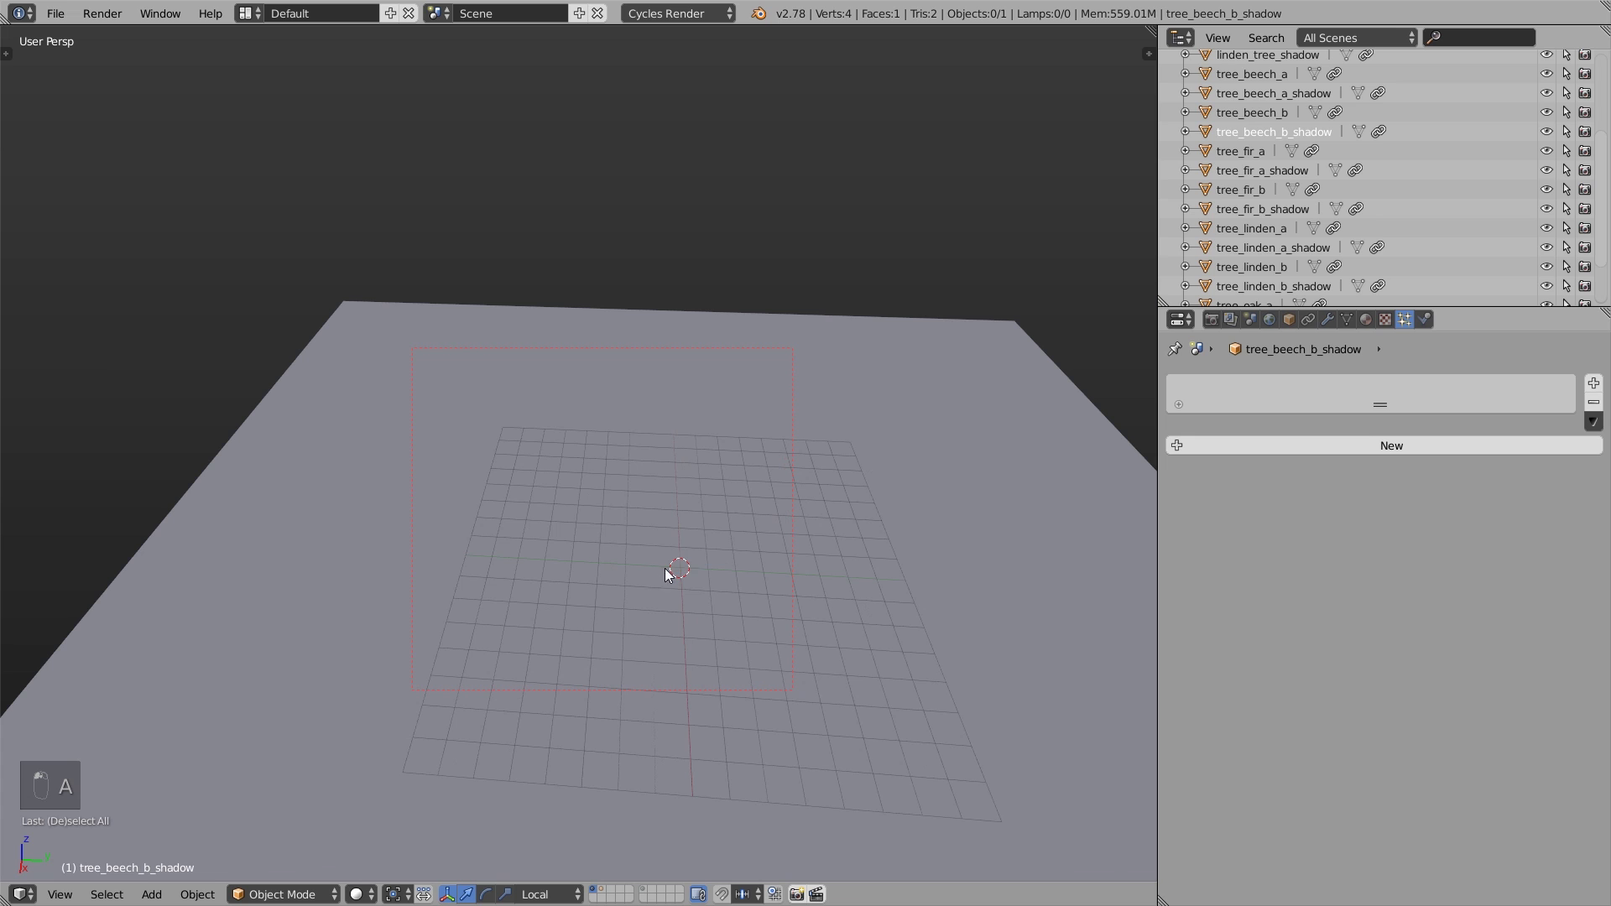
pyautogui.hotkey('ctrl', 'alt', 'b')
pyautogui.rightClick(708, 556)
pyautogui.scroll(-5, 762, 510)
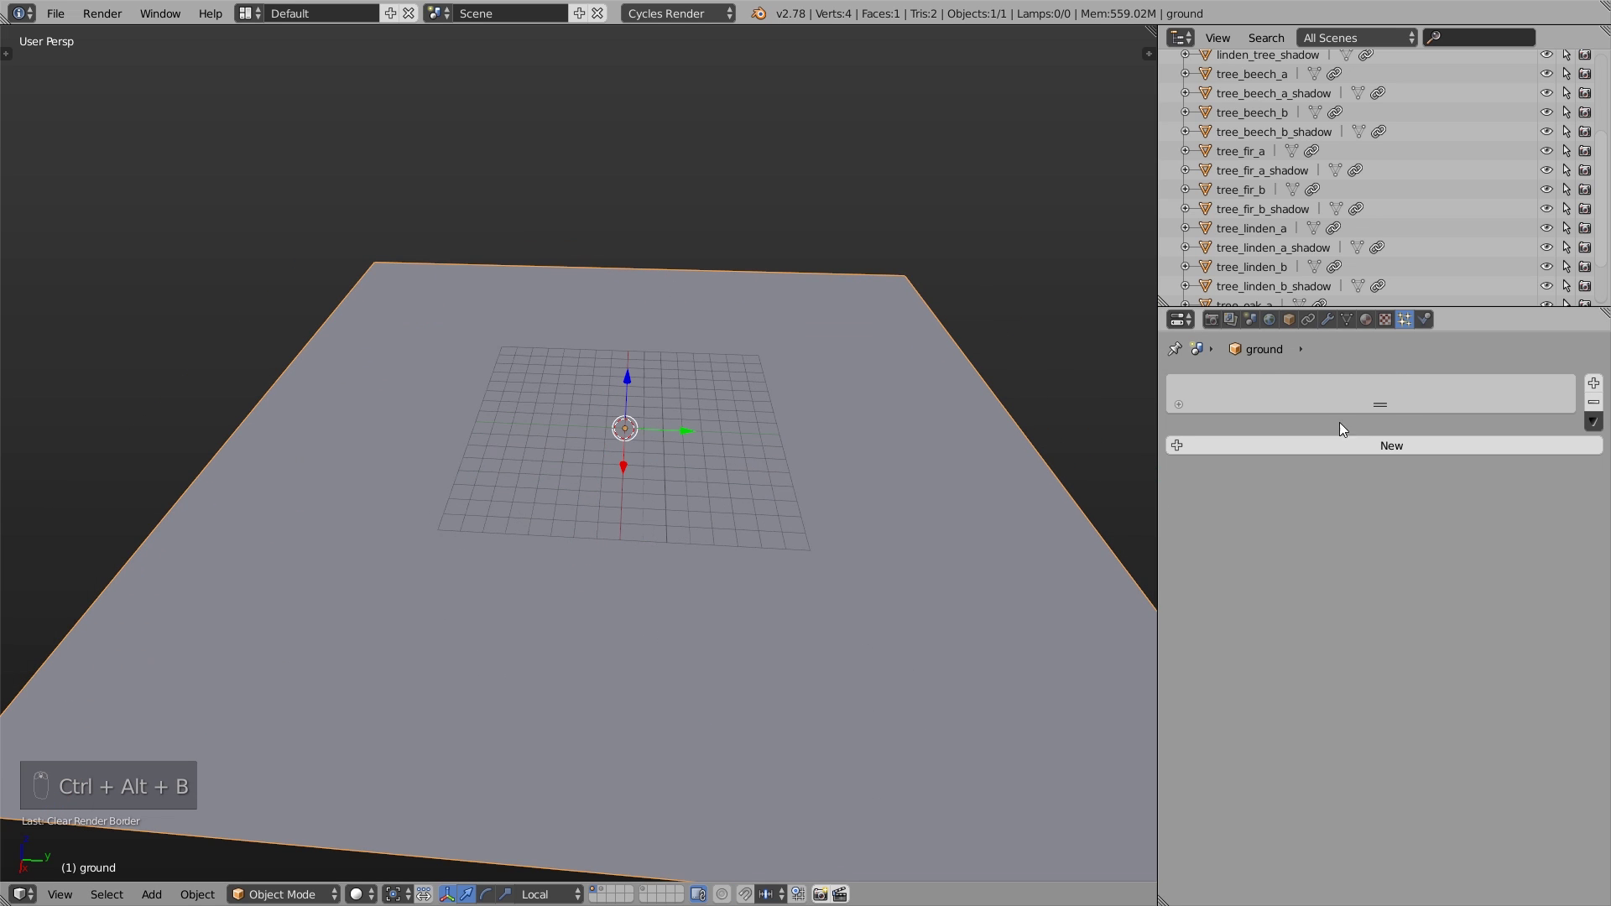
# - Add a particle system to the ground plane and name its settings "trees"
pyautogui.hotkey('ctrl', 'z')
pyautogui.click(1386, 442)
pyautogui.doubleClick(1387, 445)
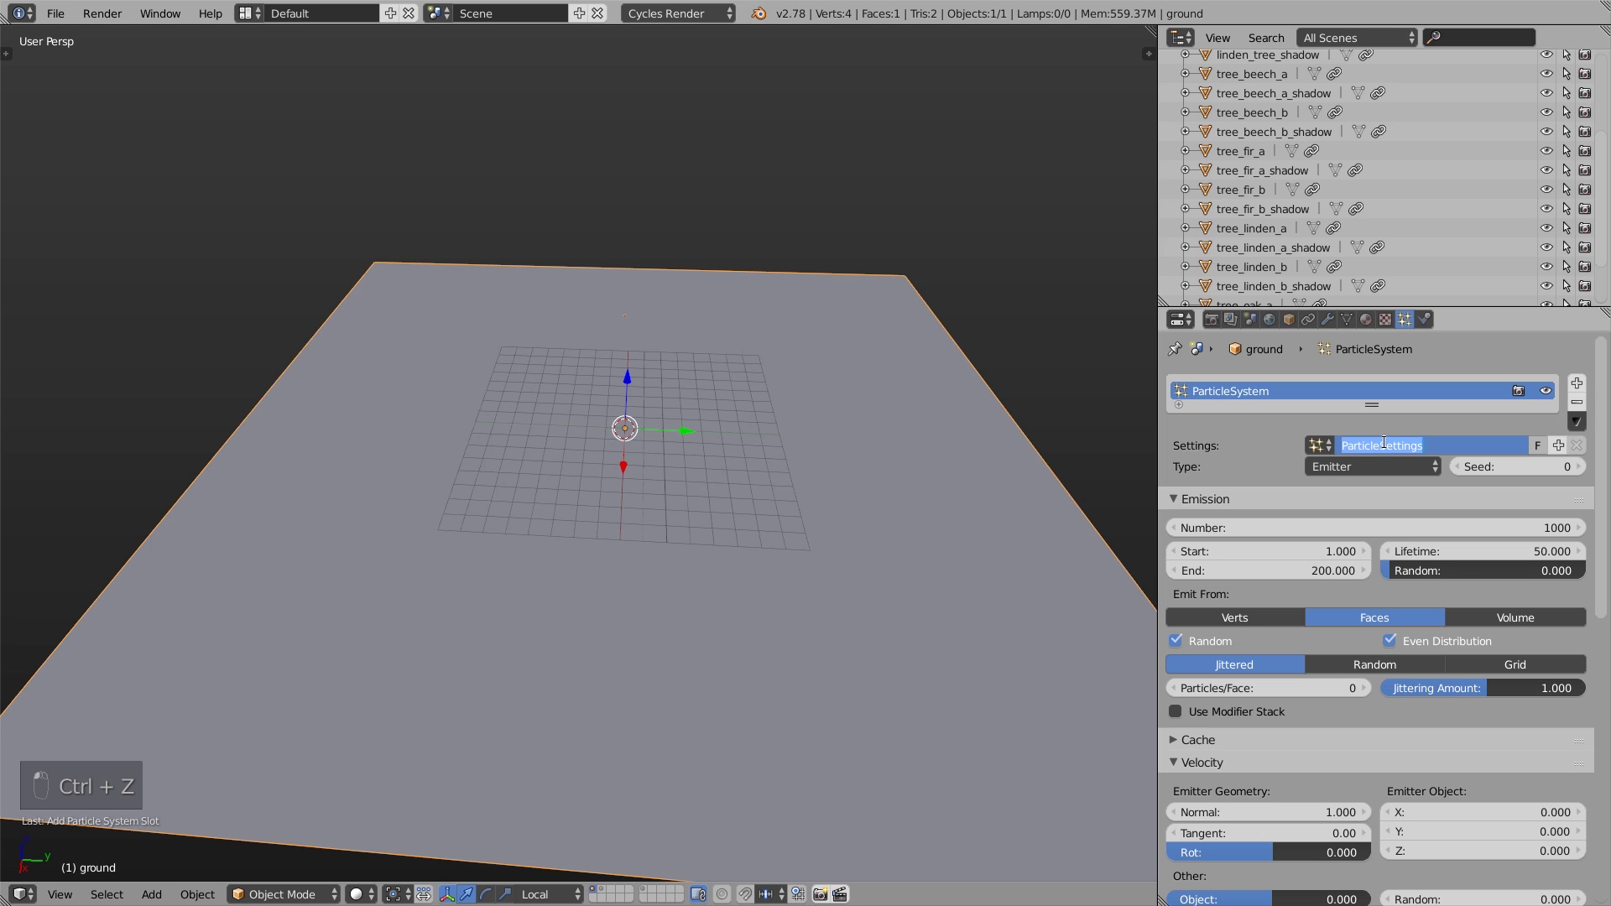
pyautogui.write('trees')
pyautogui.press('Return')
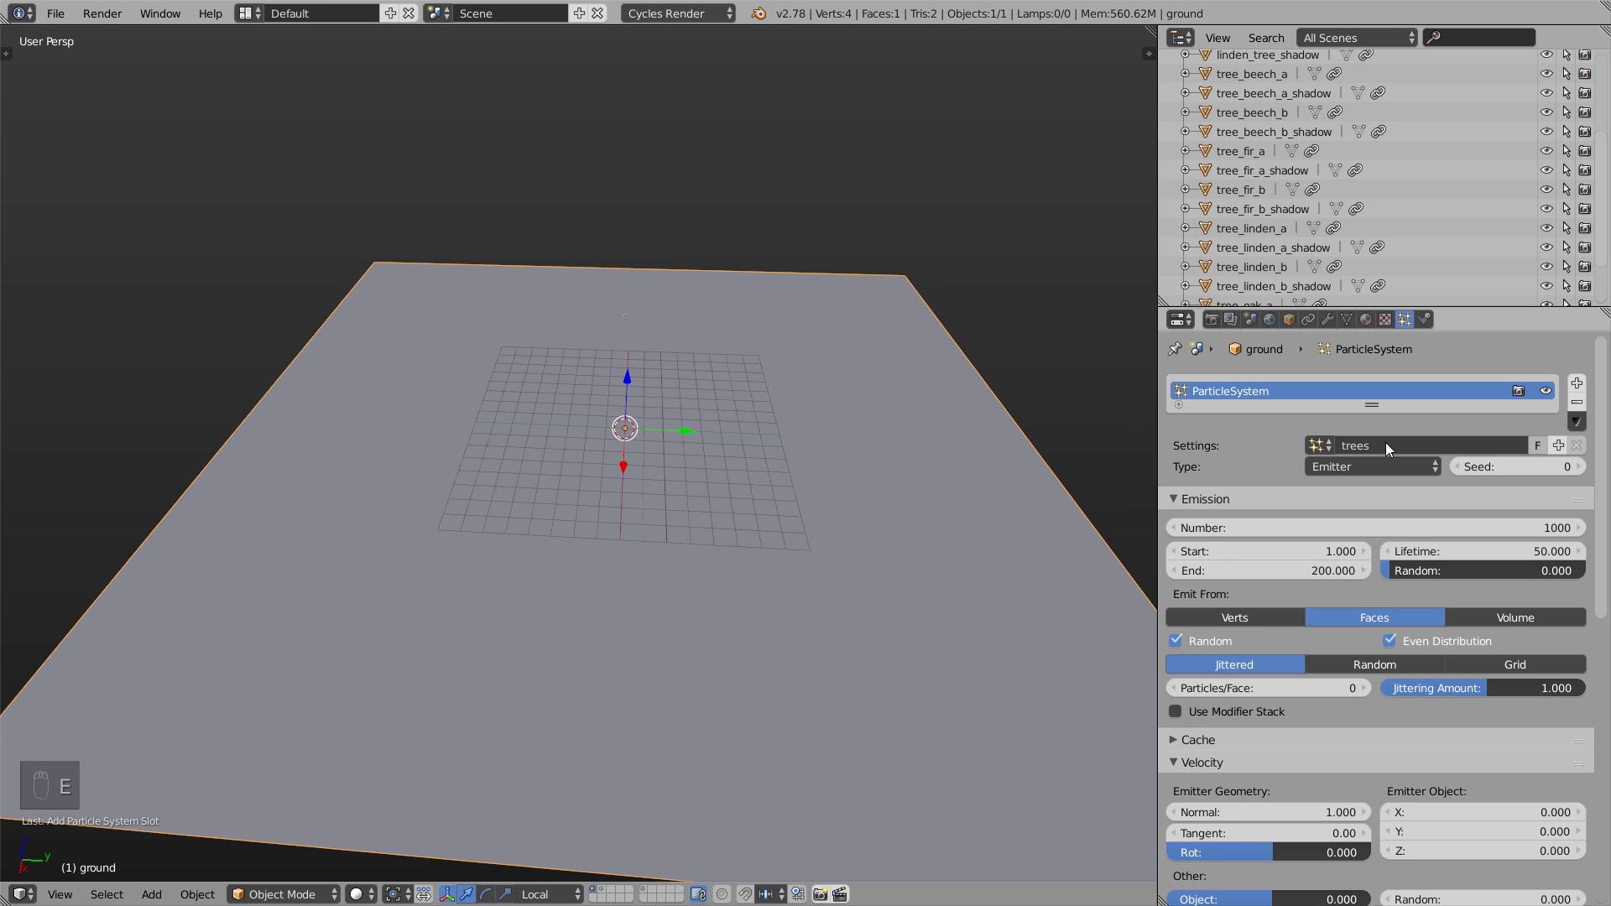
# - Set the particle type to Hair with Advanced options enabled, and collapse all the particle settings sections
pyautogui.click(1326, 463)
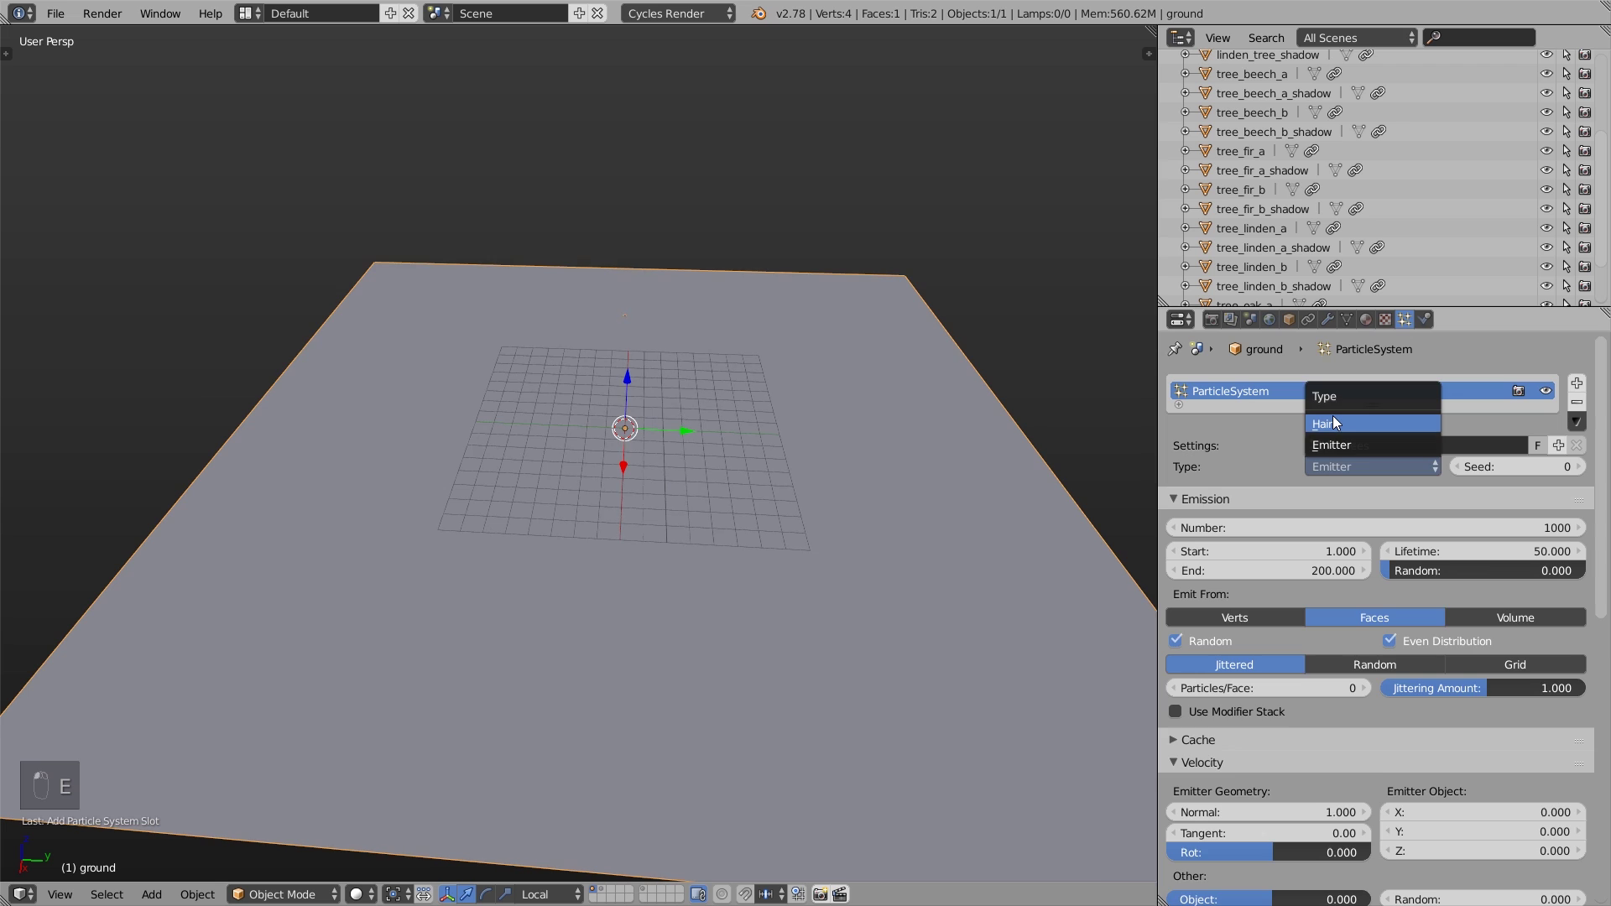
pyautogui.click(1332, 420)
pyautogui.click(1314, 490)
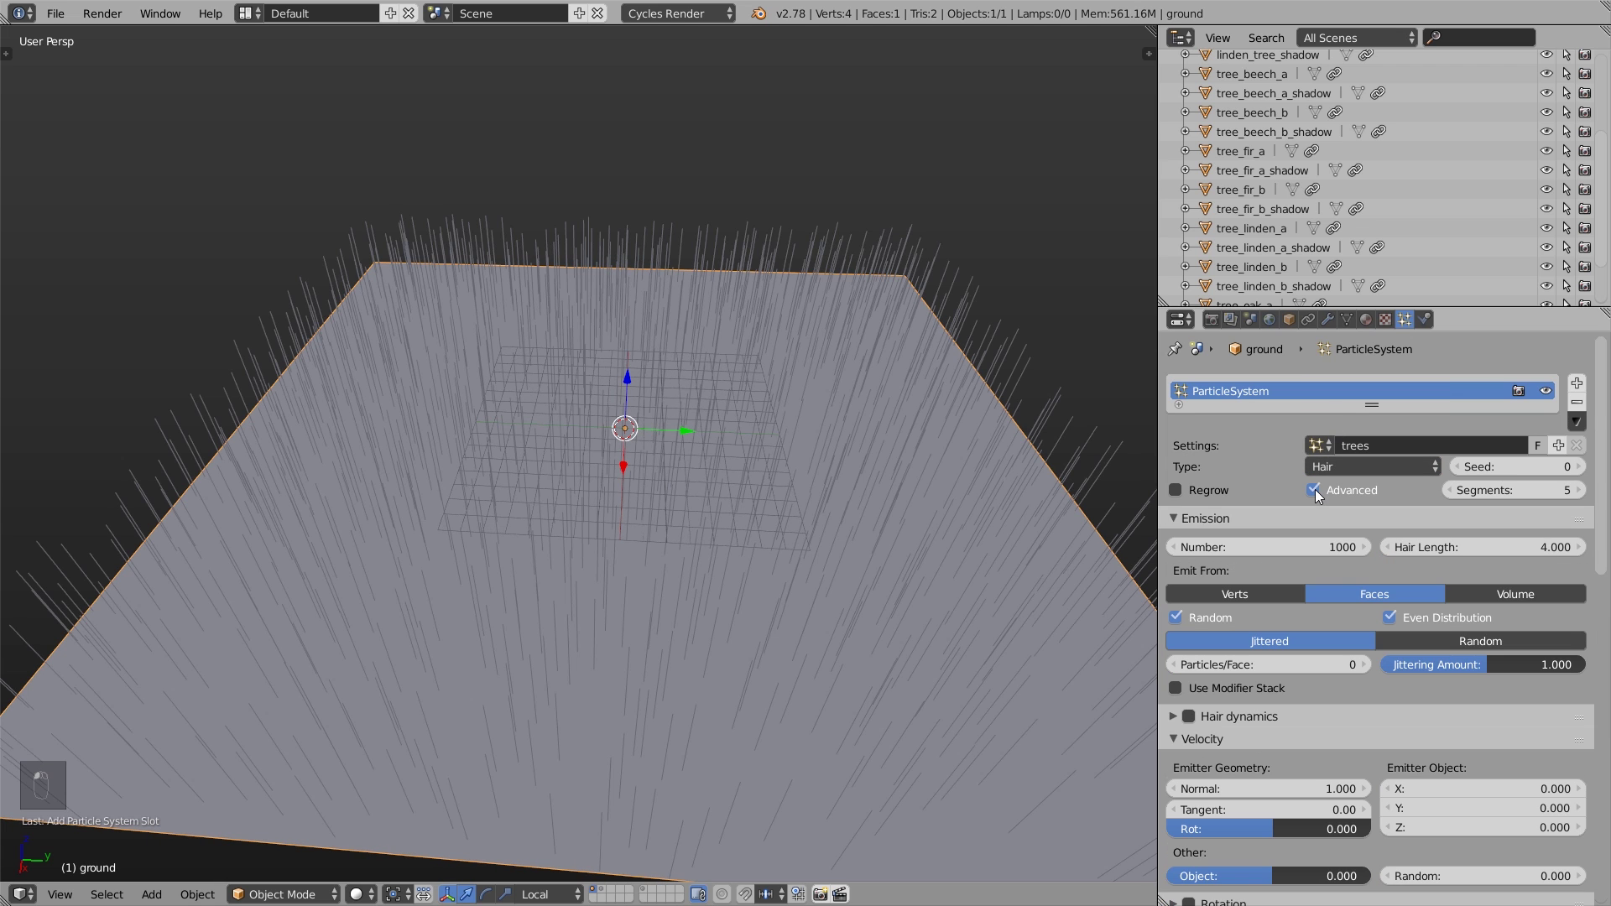
pyautogui.moveTo(1269, 517); pyautogui.dragTo(1297, 881)
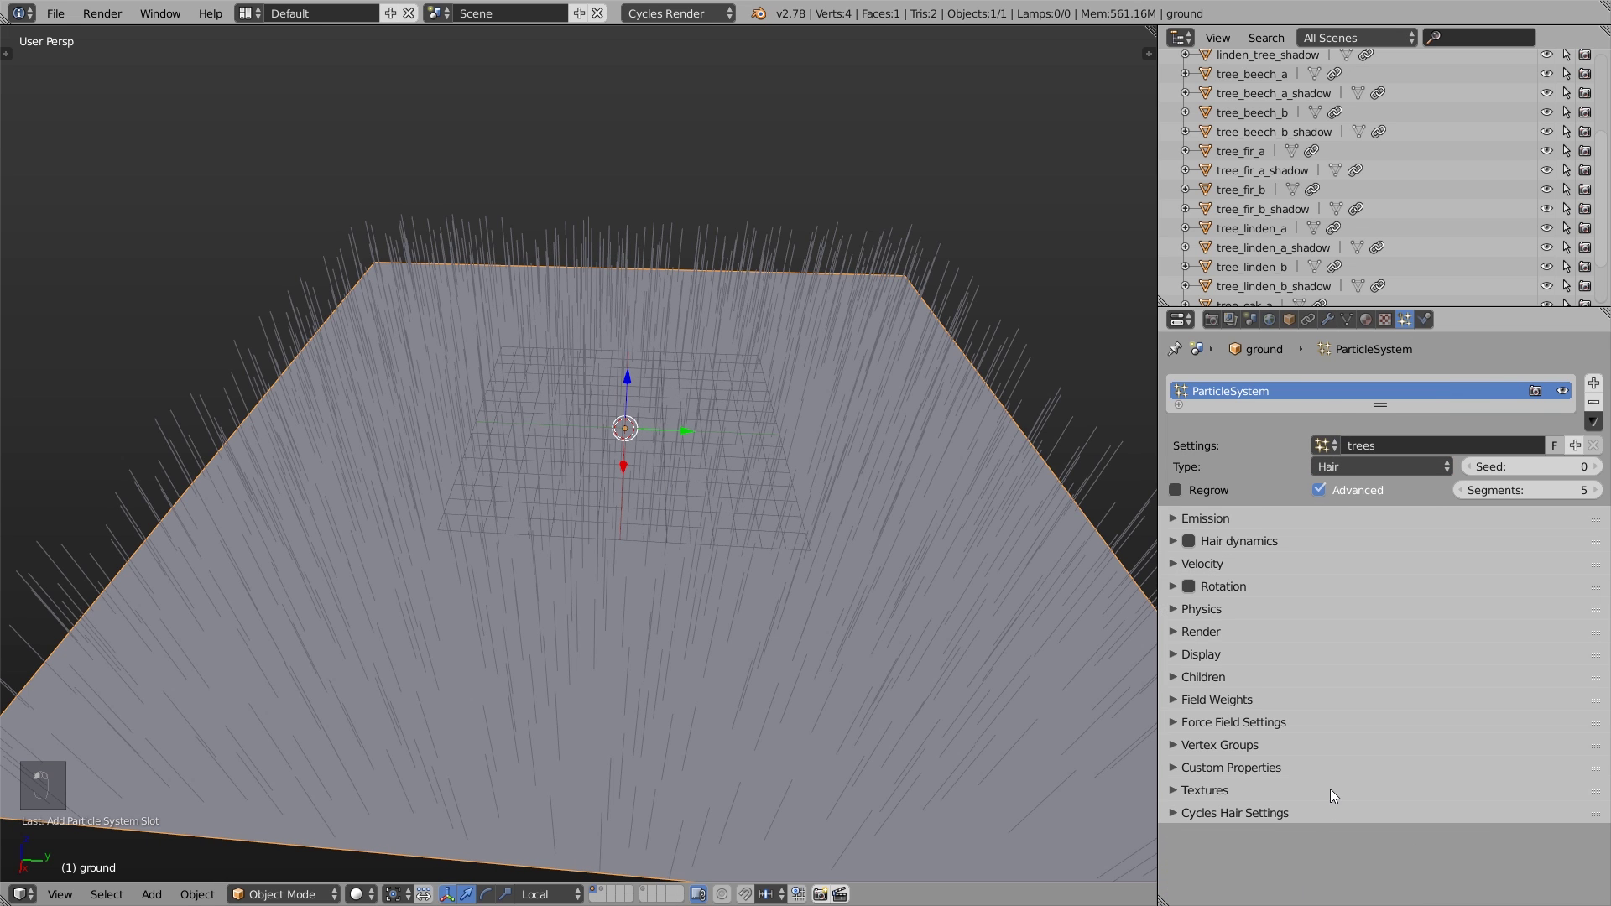
# - Render the particles as a group, using "trees" as the dupli group
pyautogui.click(1228, 627)
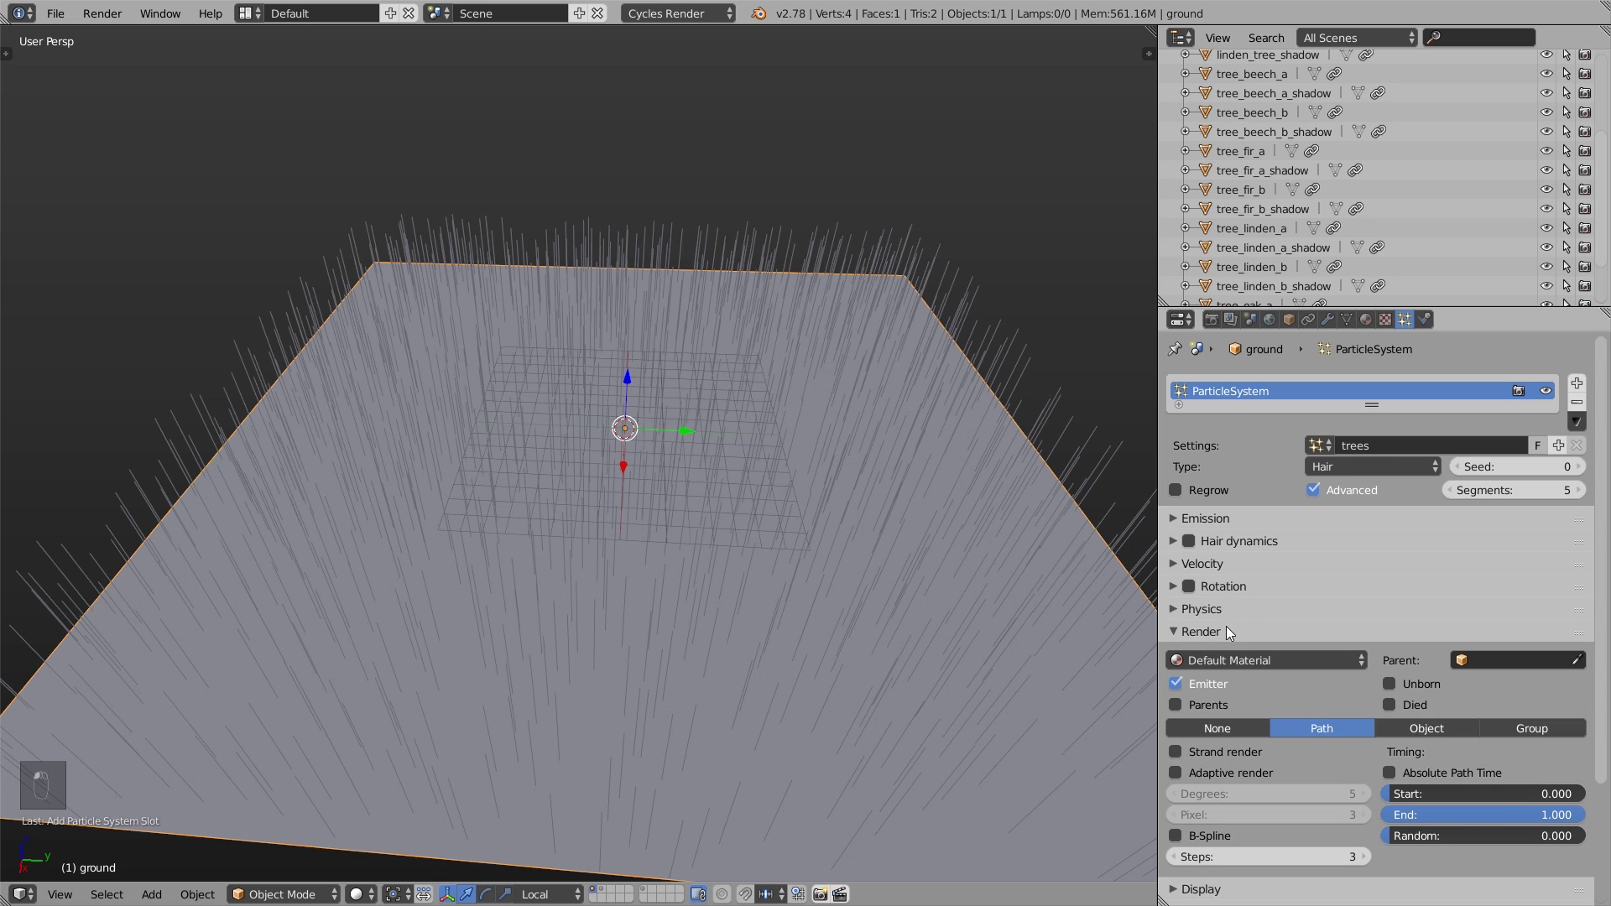
pyautogui.click(1524, 731)
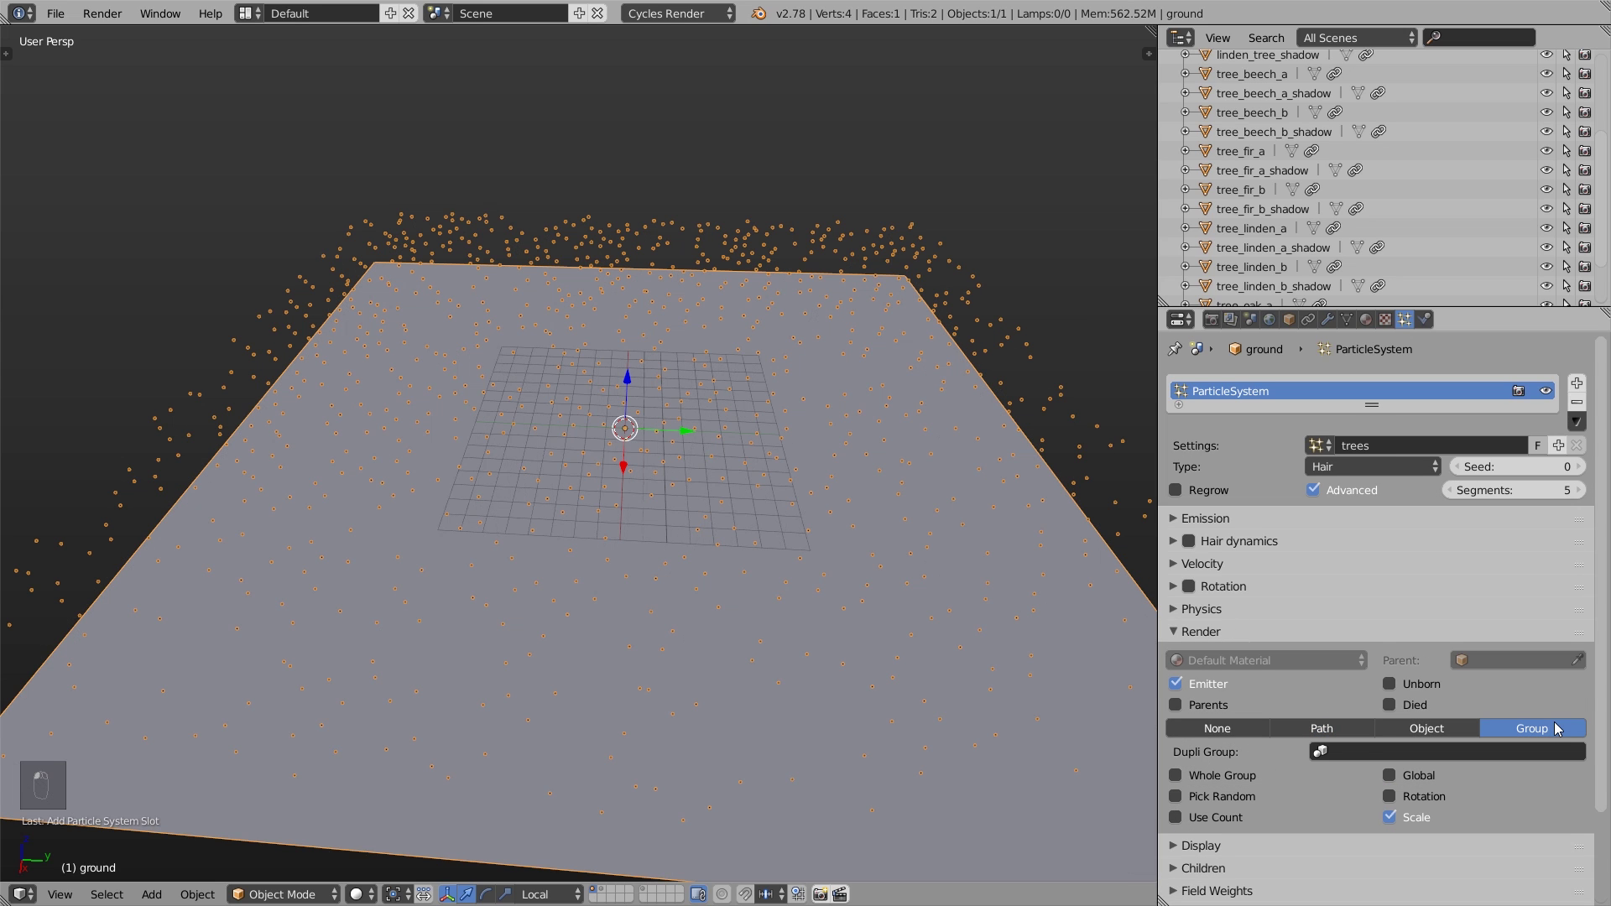
pyautogui.click(1385, 752)
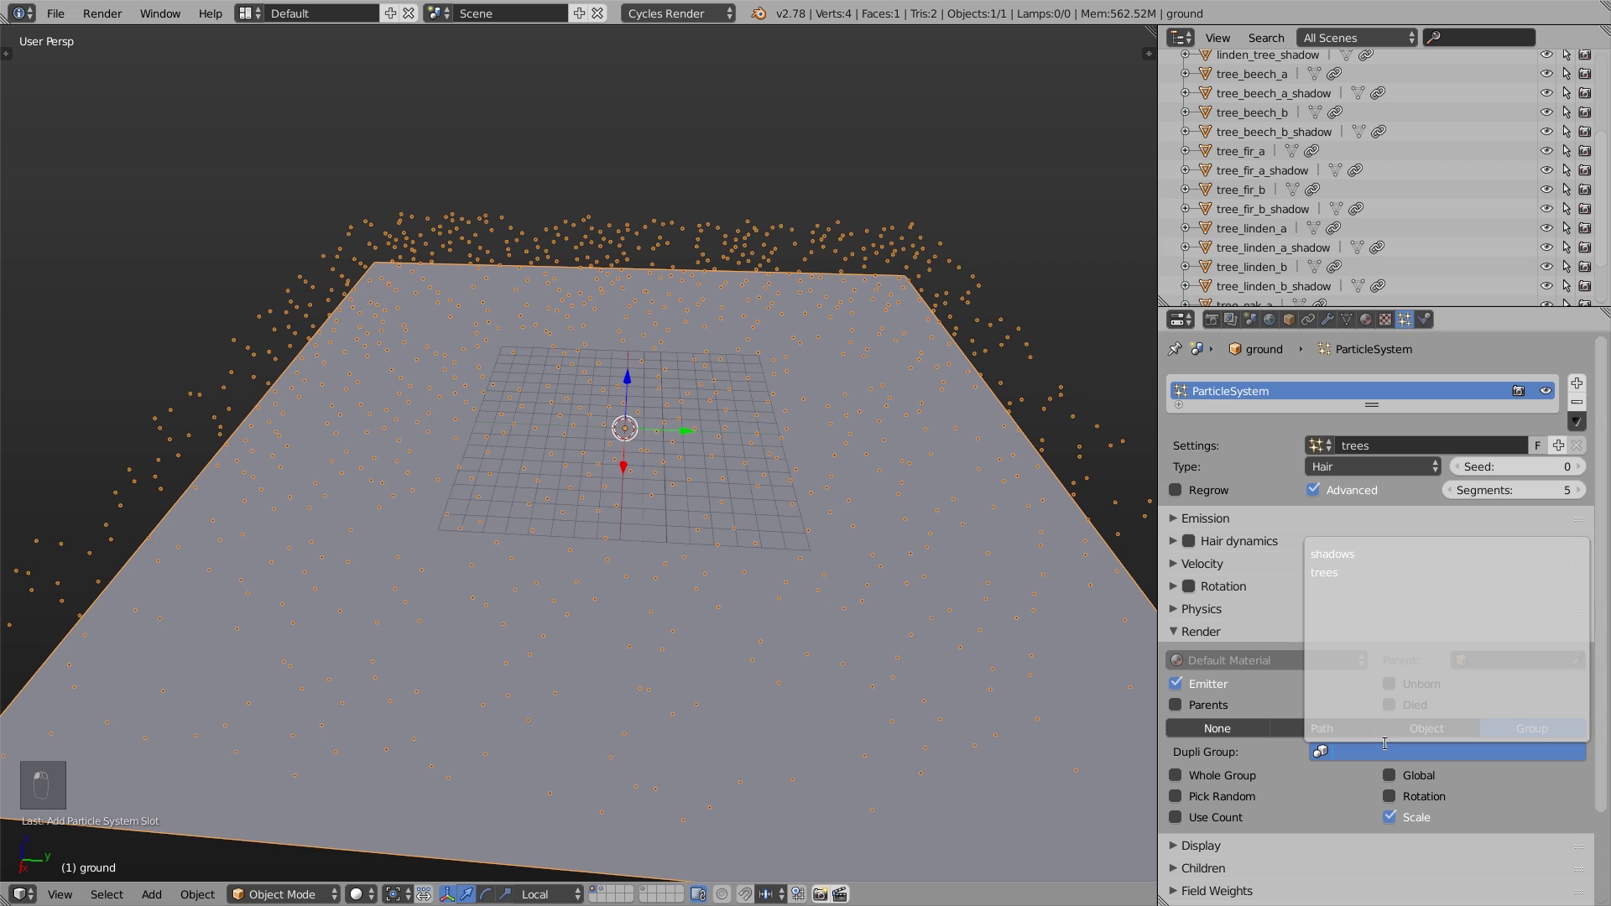
pyautogui.click(1334, 572)
pyautogui.moveTo(829, 569); pyautogui.dragTo(785, 697, button='middle')
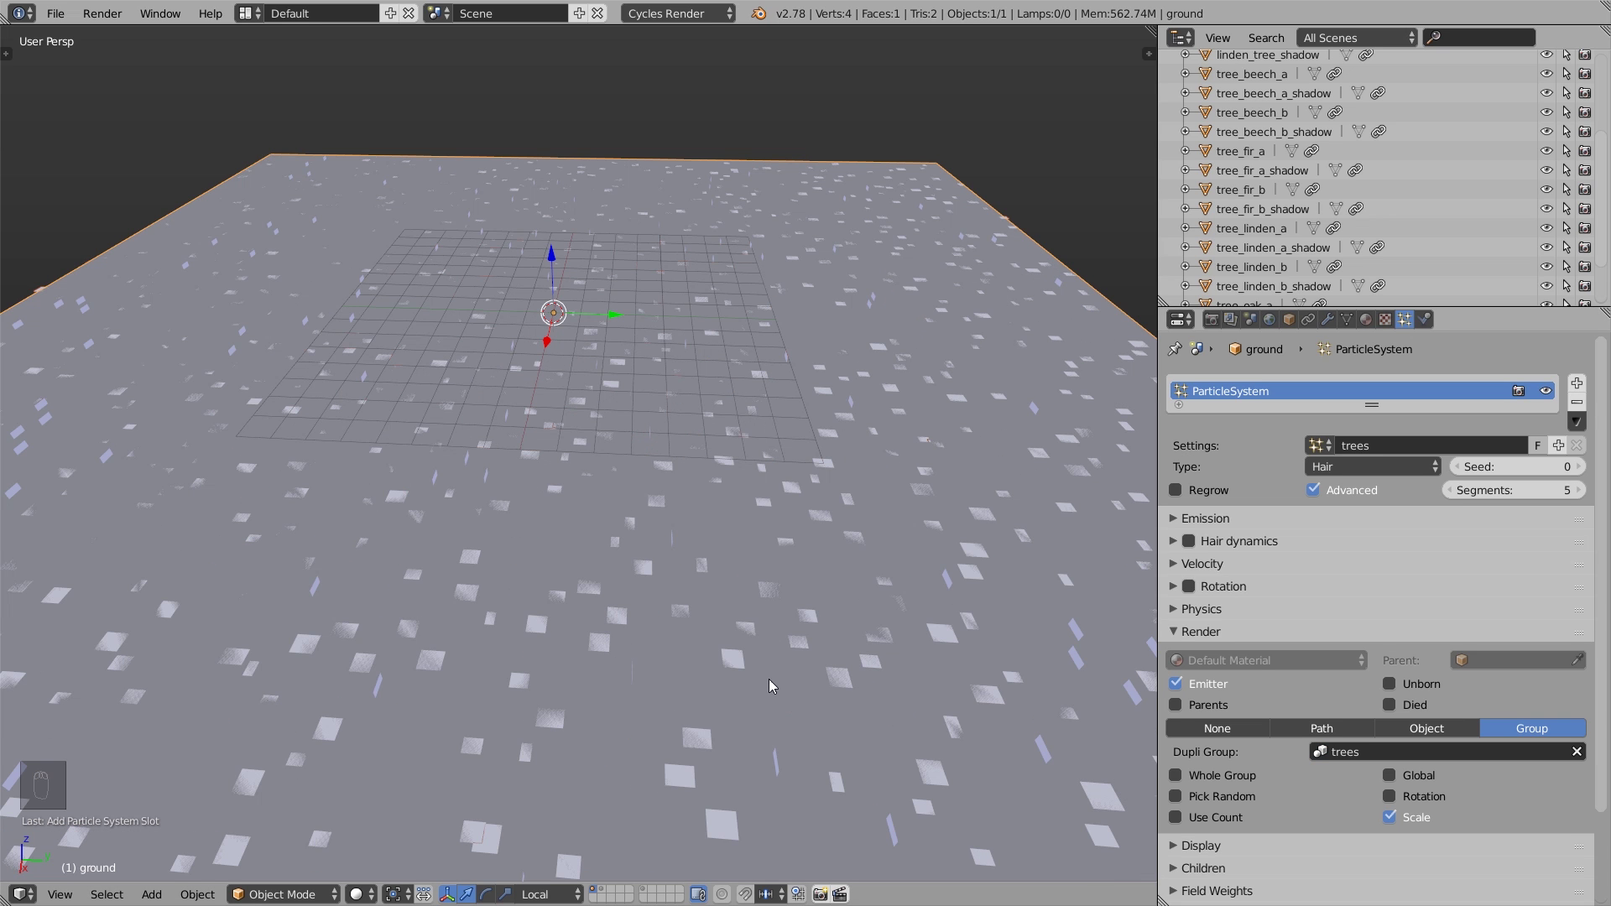
# - Enable particle rotation and set the initial orientation axis to None
pyautogui.click(1204, 631)
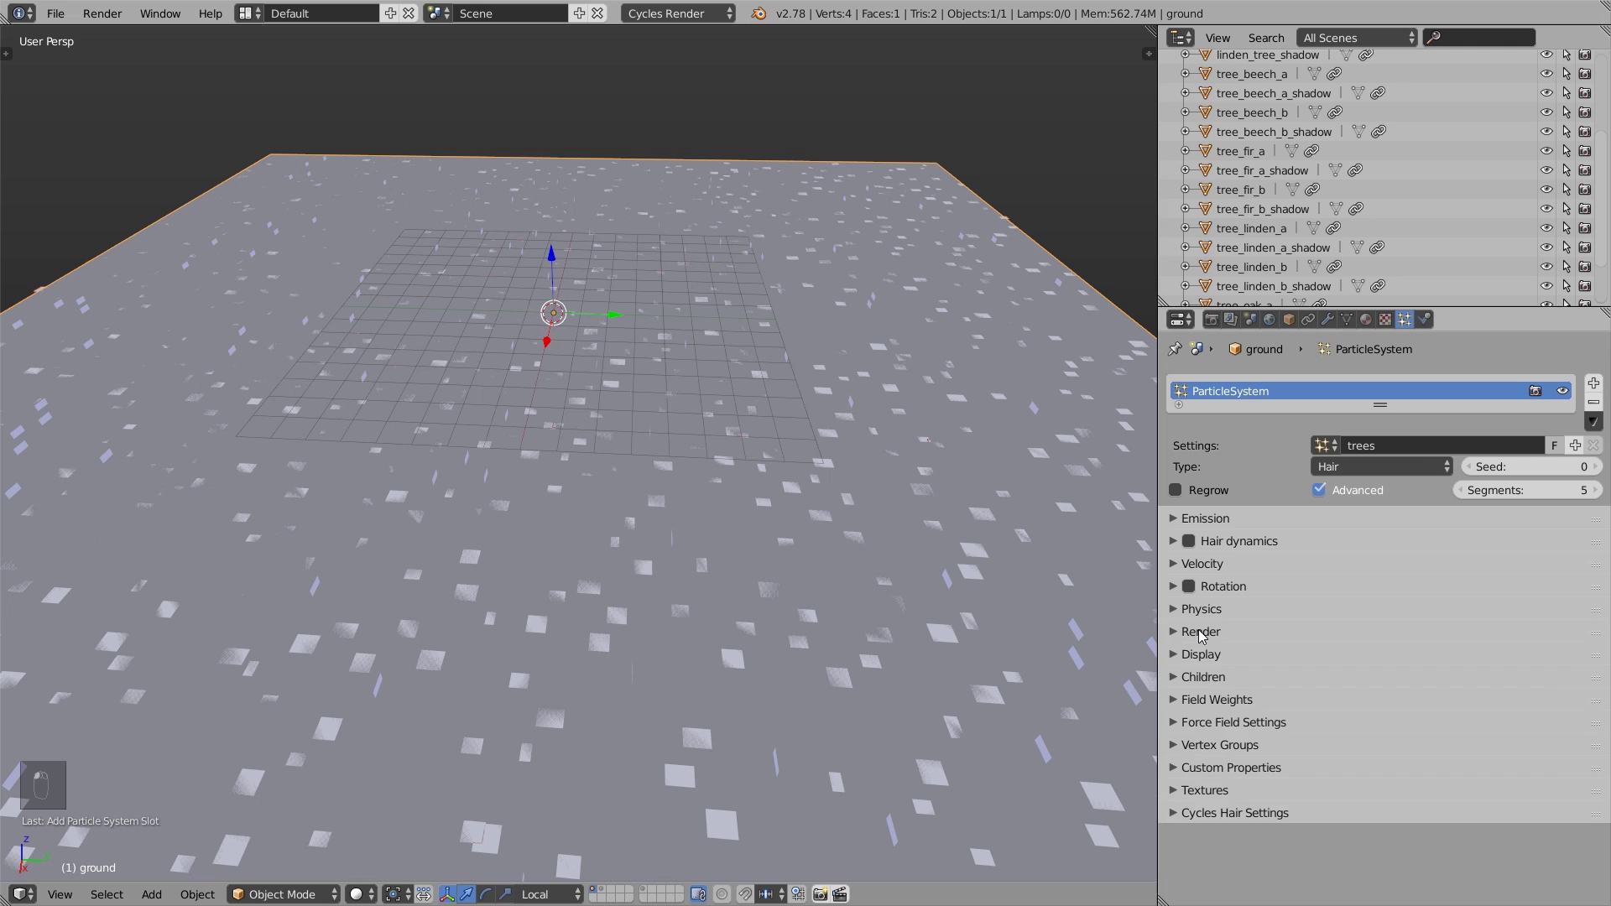
pyautogui.click(1216, 588)
pyautogui.click(1189, 586)
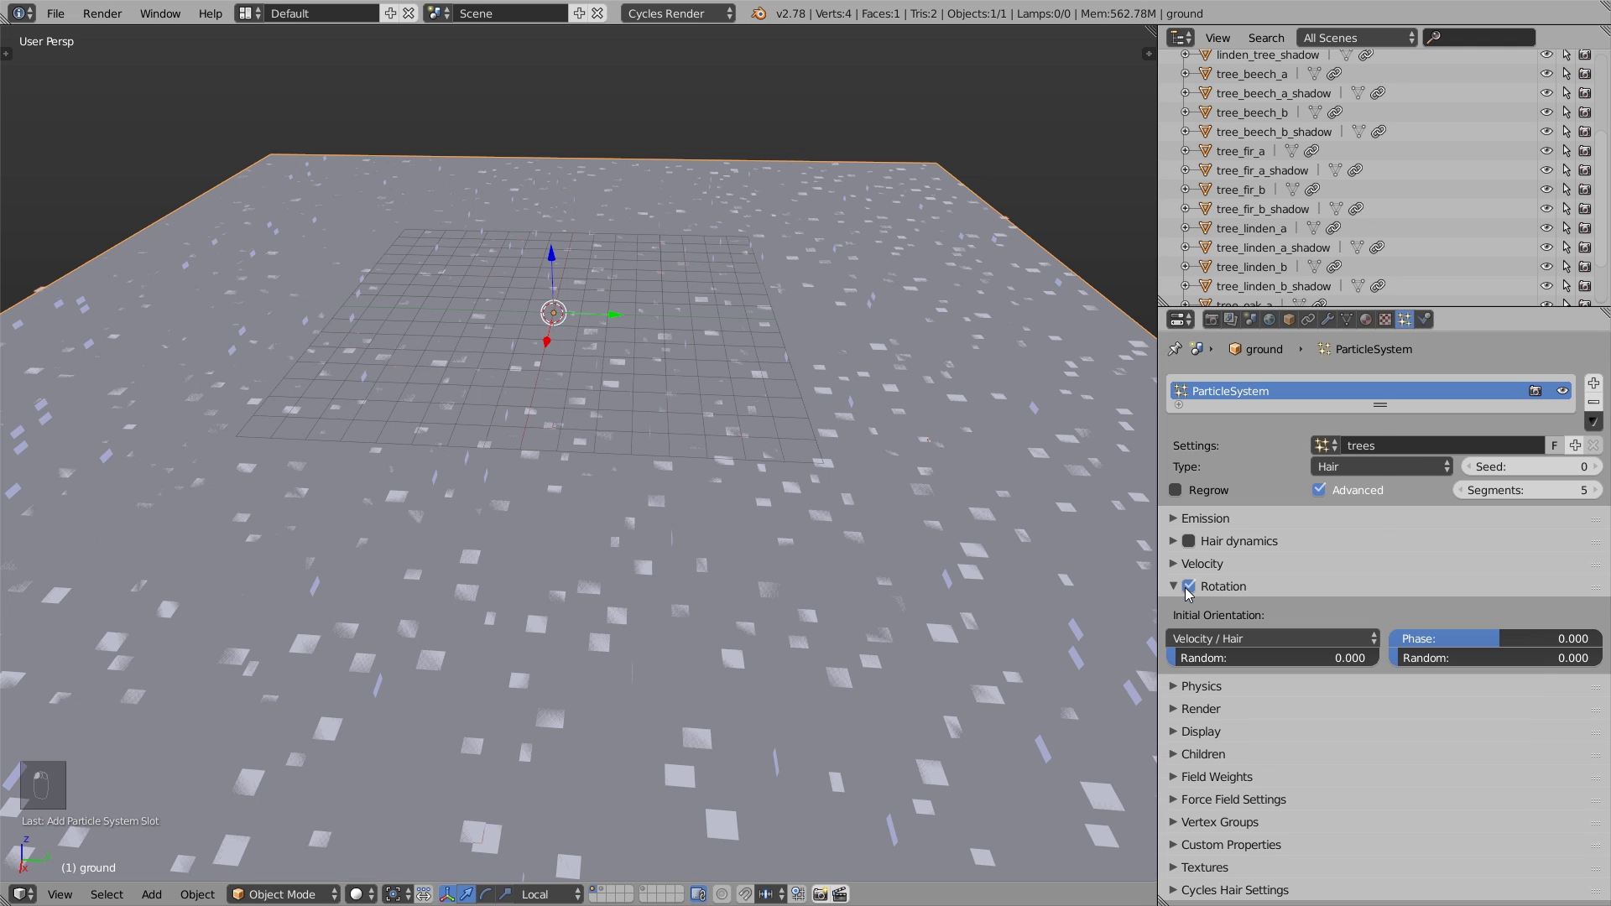
pyautogui.click(1198, 641)
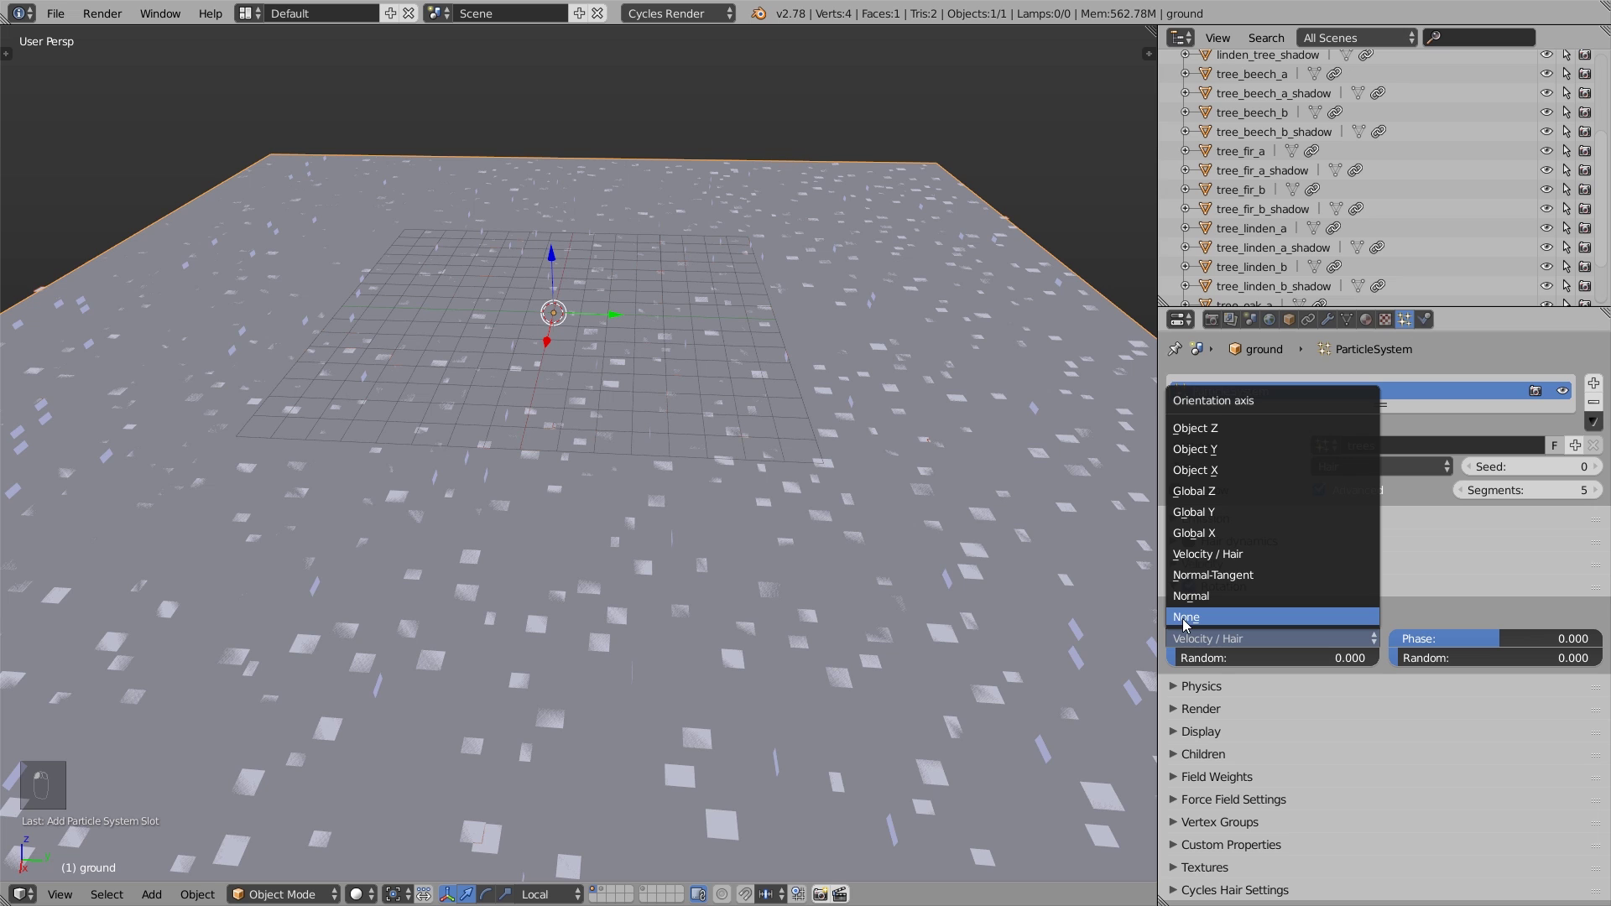
pyautogui.click(1195, 619)
pyautogui.moveTo(604, 453); pyautogui.dragTo(641, 432, button='middle')
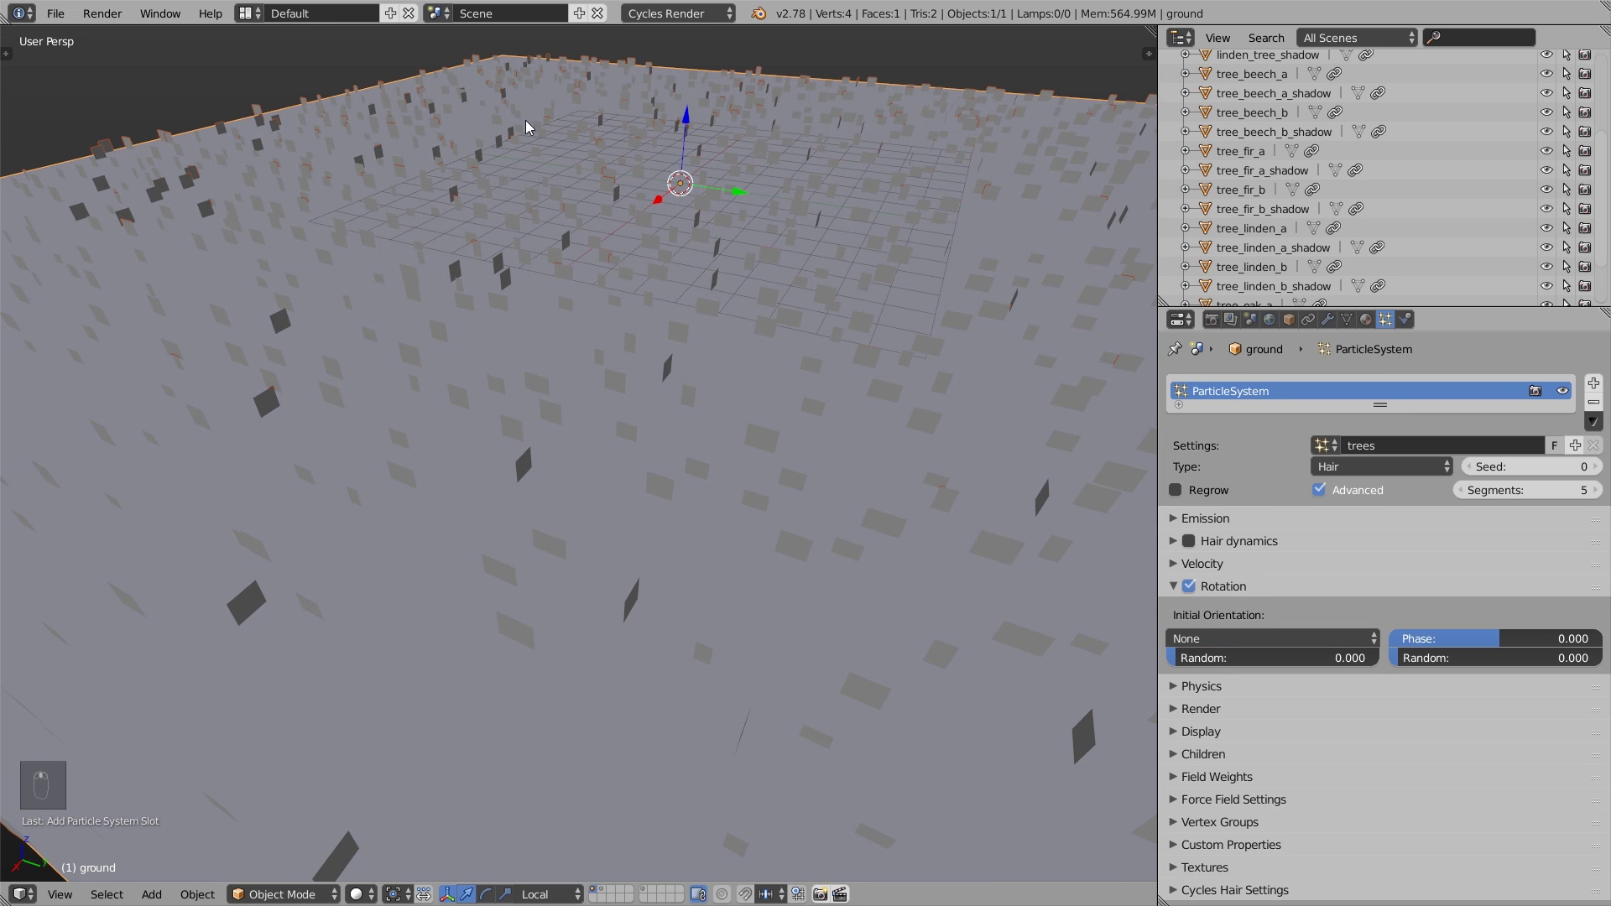
# - Enable the Rotation option for the rendered trees group so the particles use the objects' own rotation
pyautogui.click(1236, 588)
pyautogui.click(1219, 633)
pyautogui.click(1407, 800)
pyautogui.scroll(-4, 606, 432)
pyautogui.scroll(3, 596, 789)
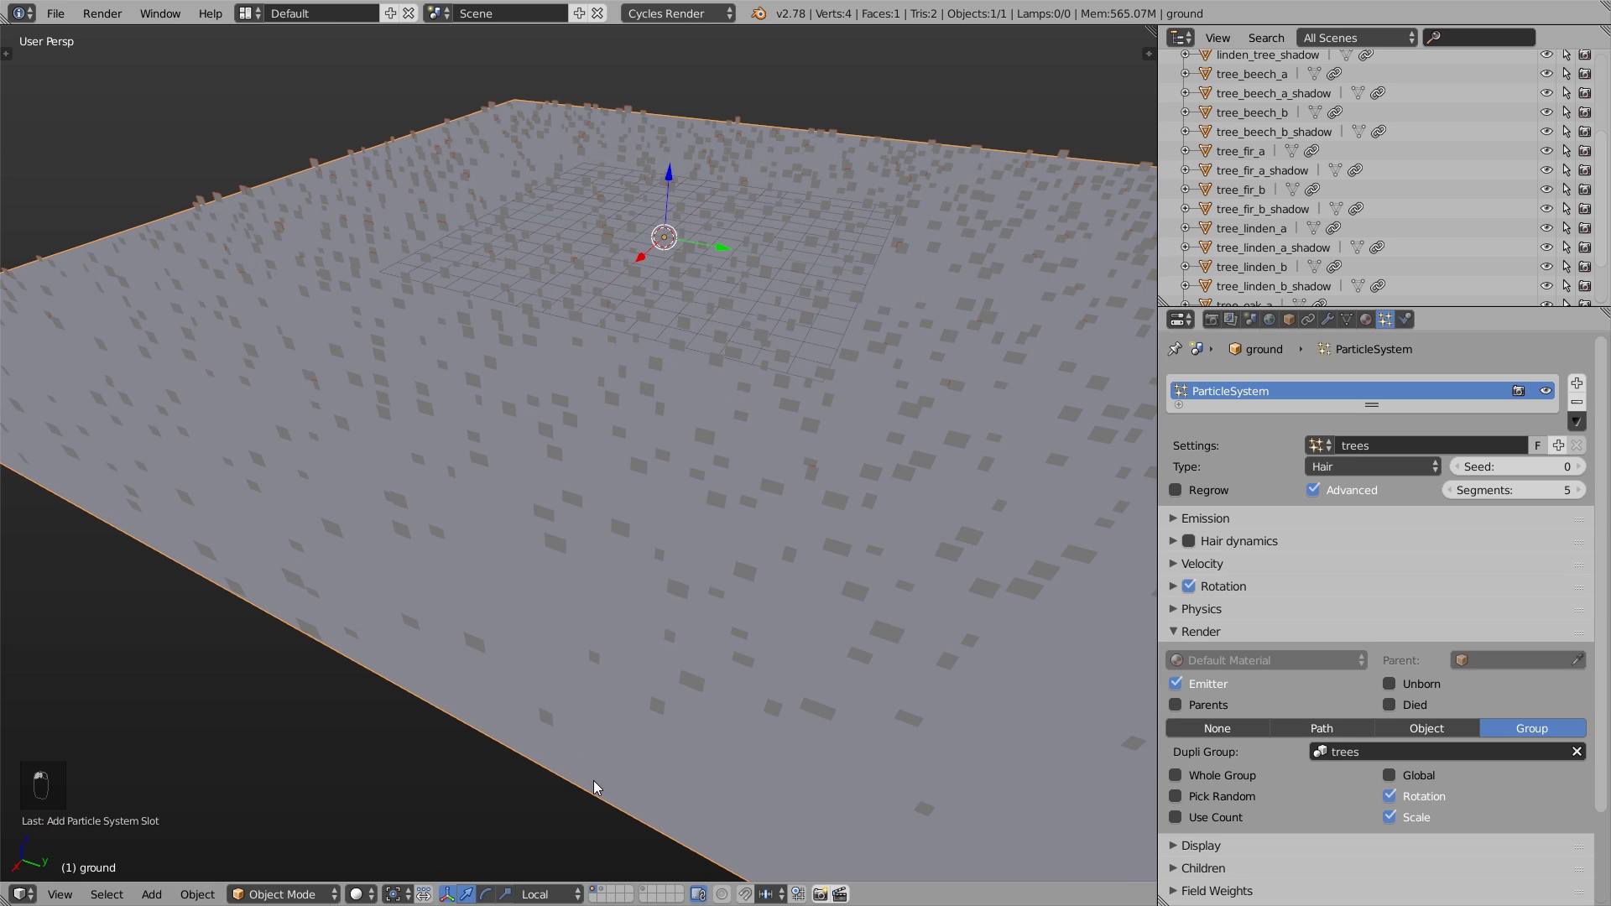
# - Show the camera's layer along with the ground and move the camera to check how the tree planes turn toward it
pyautogui.keyDown('shift'); pyautogui.click(644, 890); pyautogui.keyUp('shift')
pyautogui.rightClick(506, 169)
pyautogui.press('g')
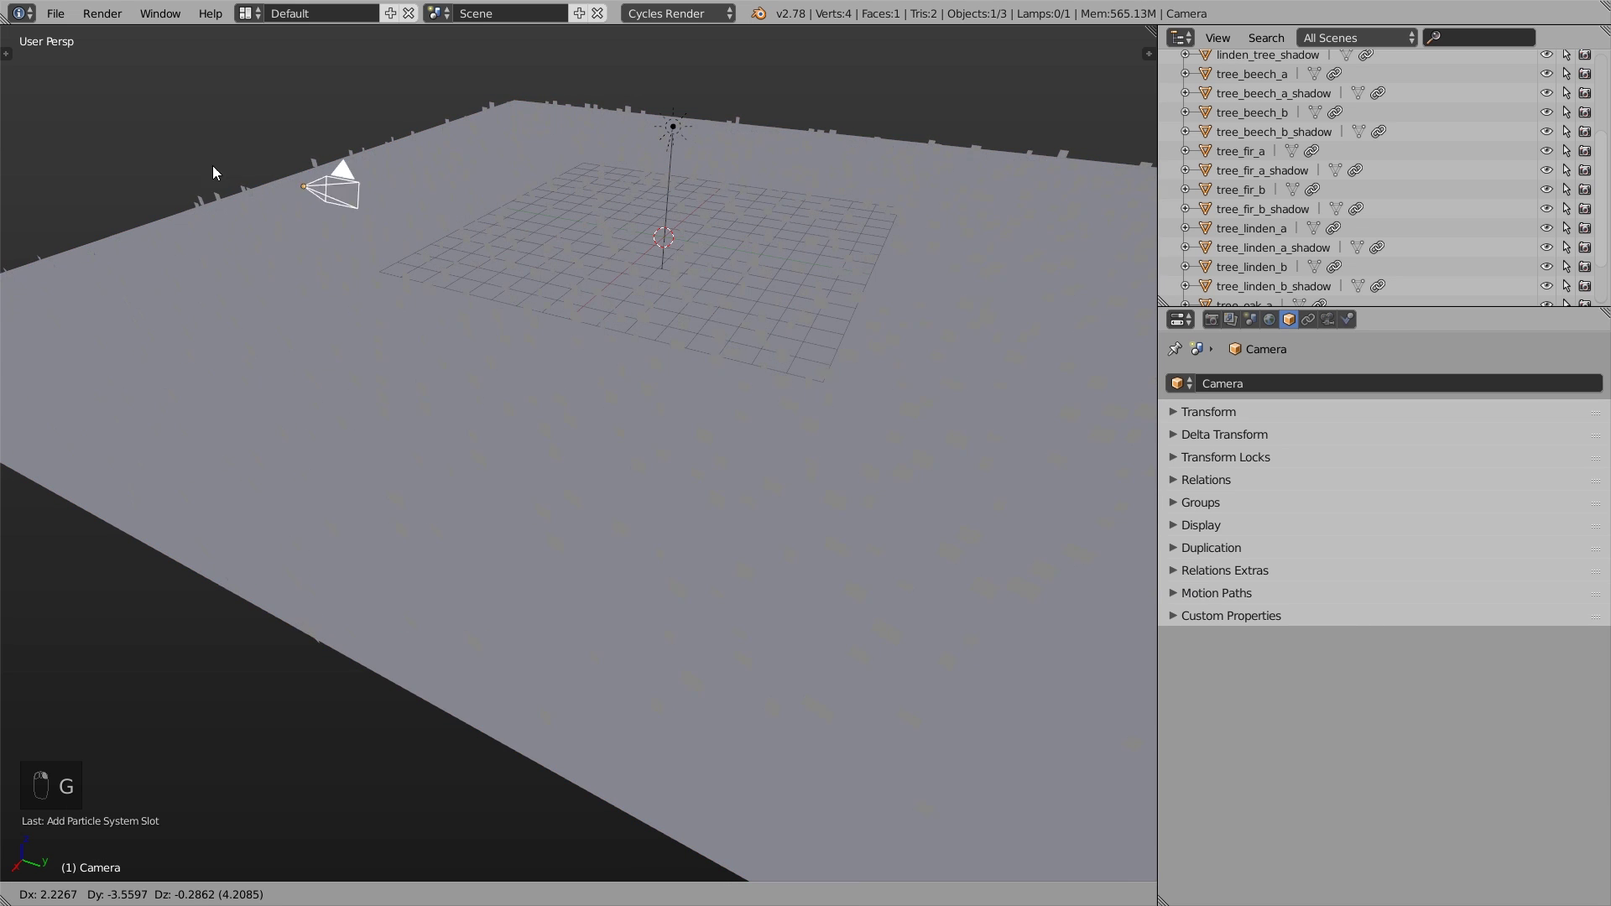
pyautogui.click(555, 205)
pyautogui.moveTo(555, 205); pyautogui.dragTo(693, 332, button='middle')
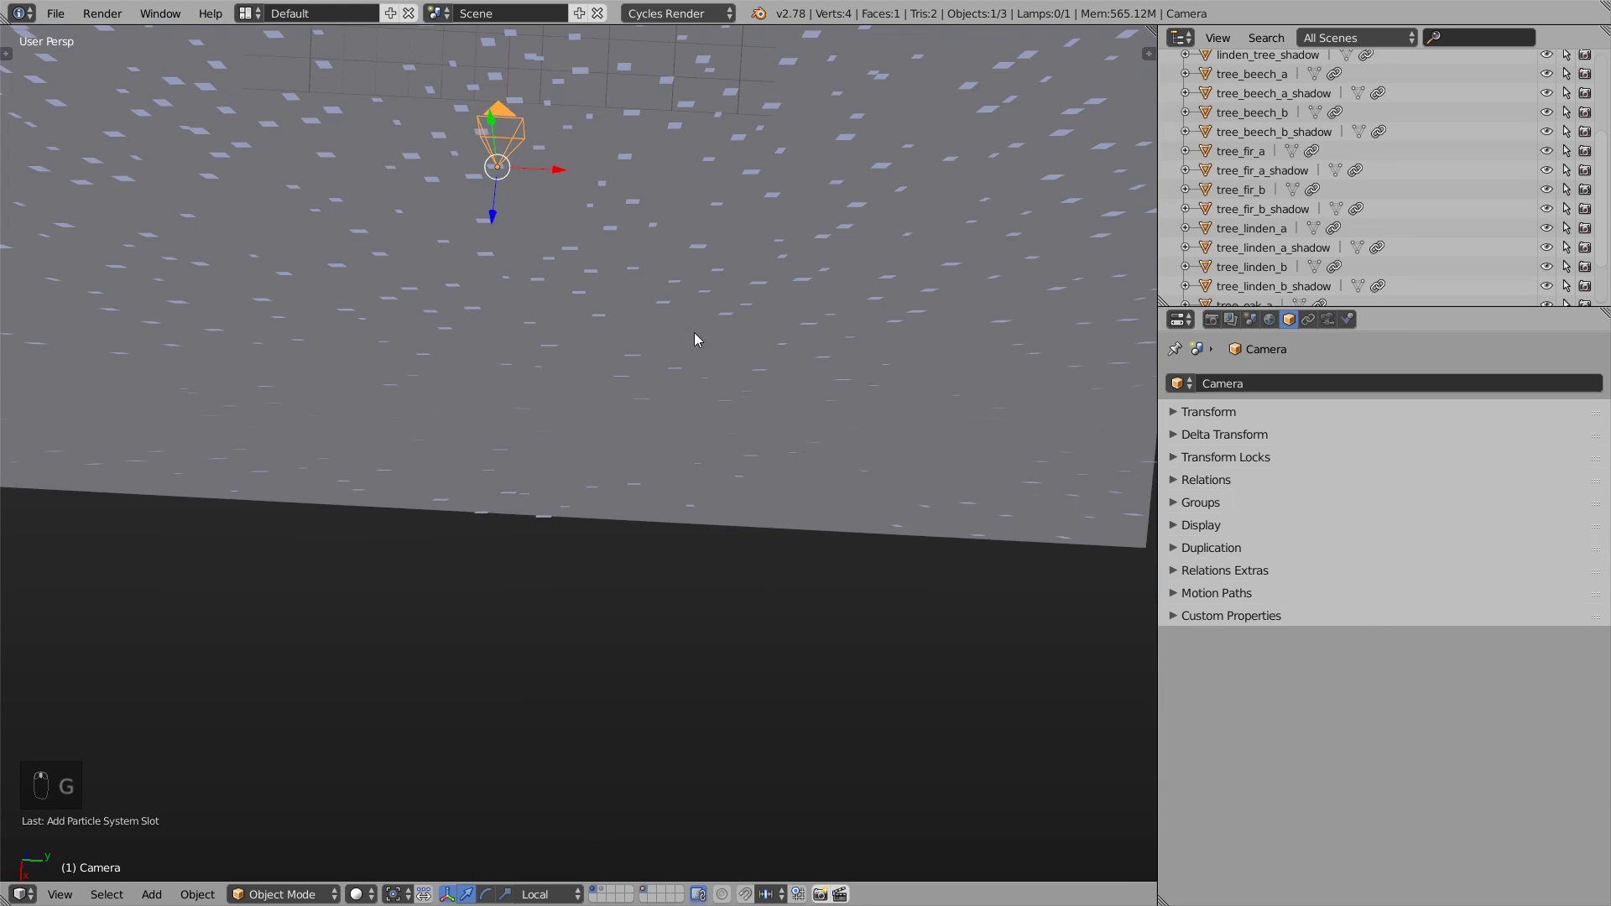
pyautogui.press('g')
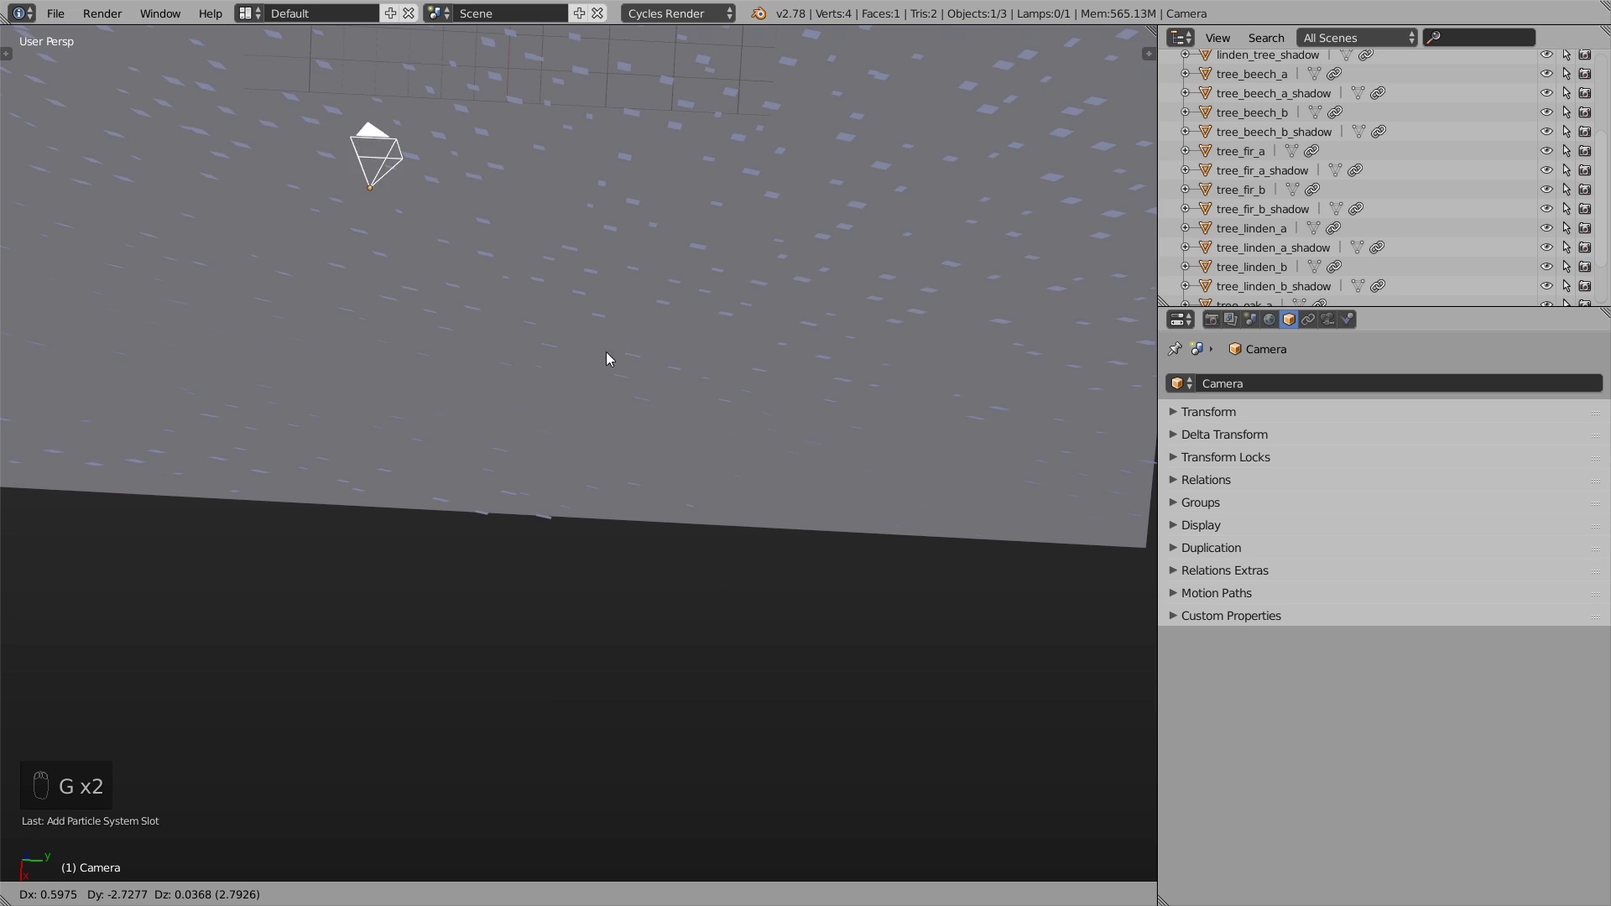
pyautogui.click(858, 260)
pyautogui.moveTo(858, 260); pyautogui.dragTo(686, 348, button='middle')
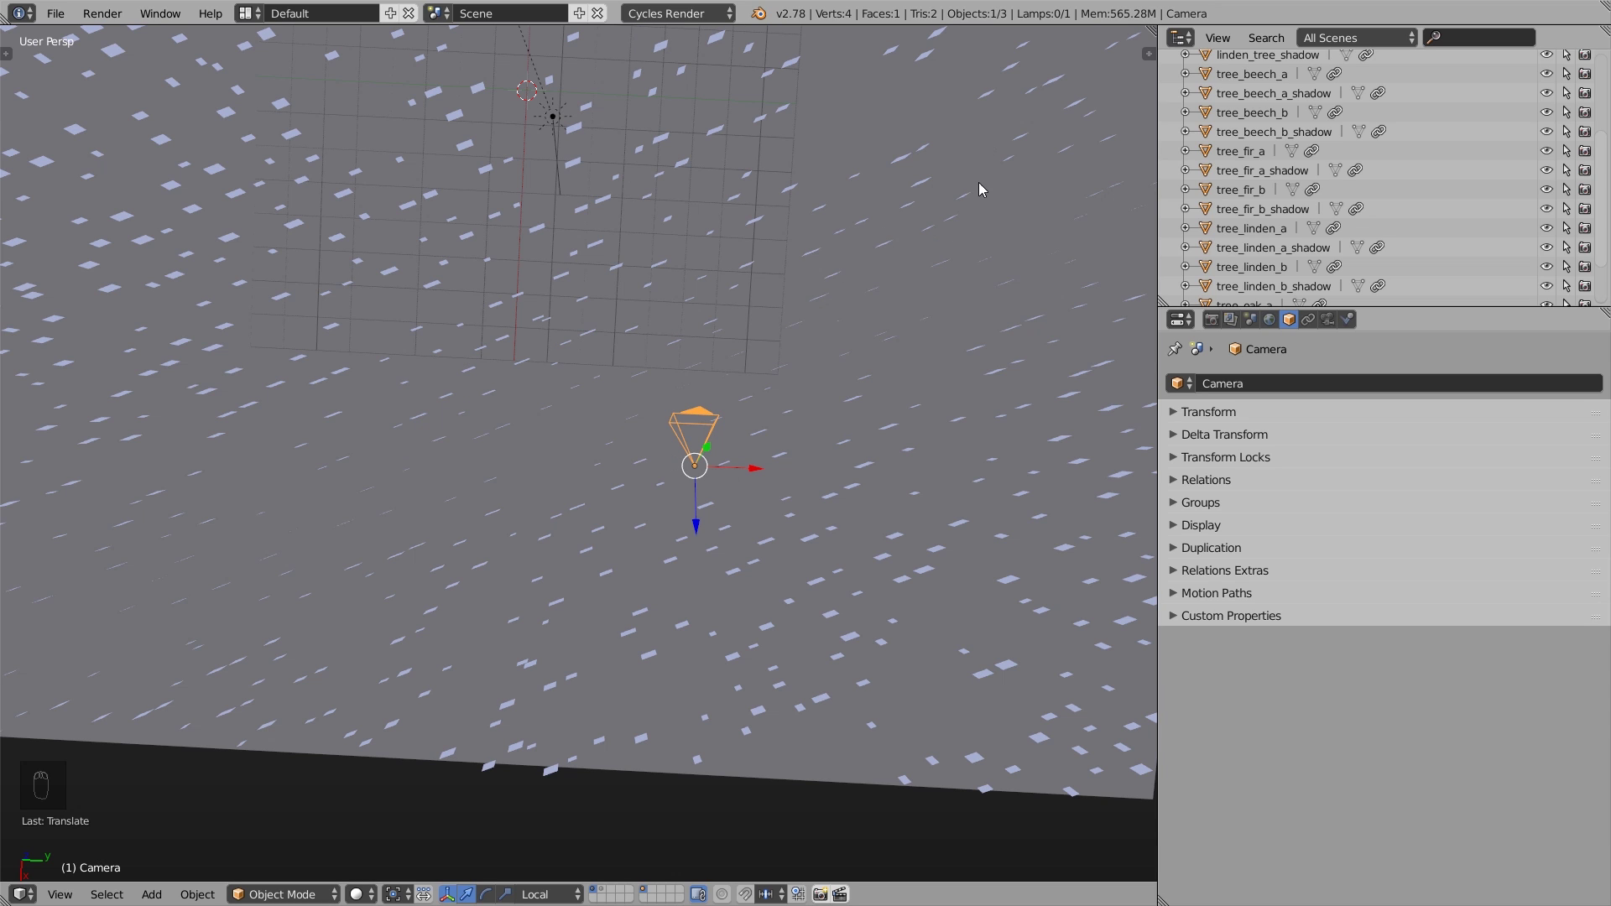
pyautogui.scroll(5, 525, 311)
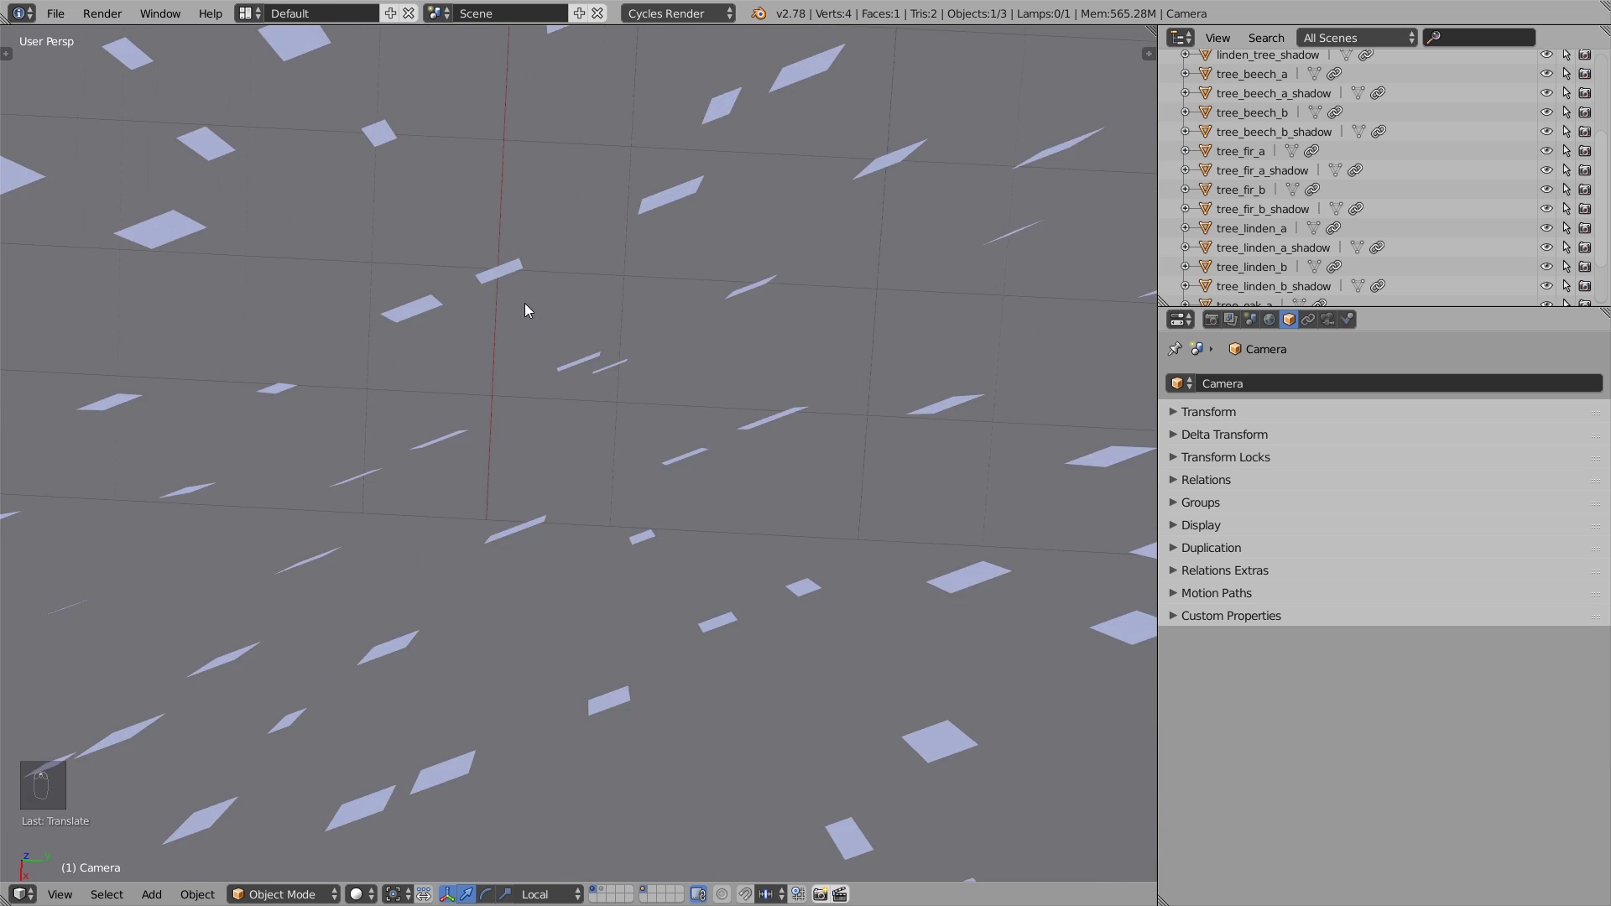
pyautogui.keyDown('shift'); pyautogui.moveTo(527, 311); pyautogui.dragTo(536, 323, button='middle'); pyautogui.keyUp('shift')
pyautogui.scroll(4, 596, 380)
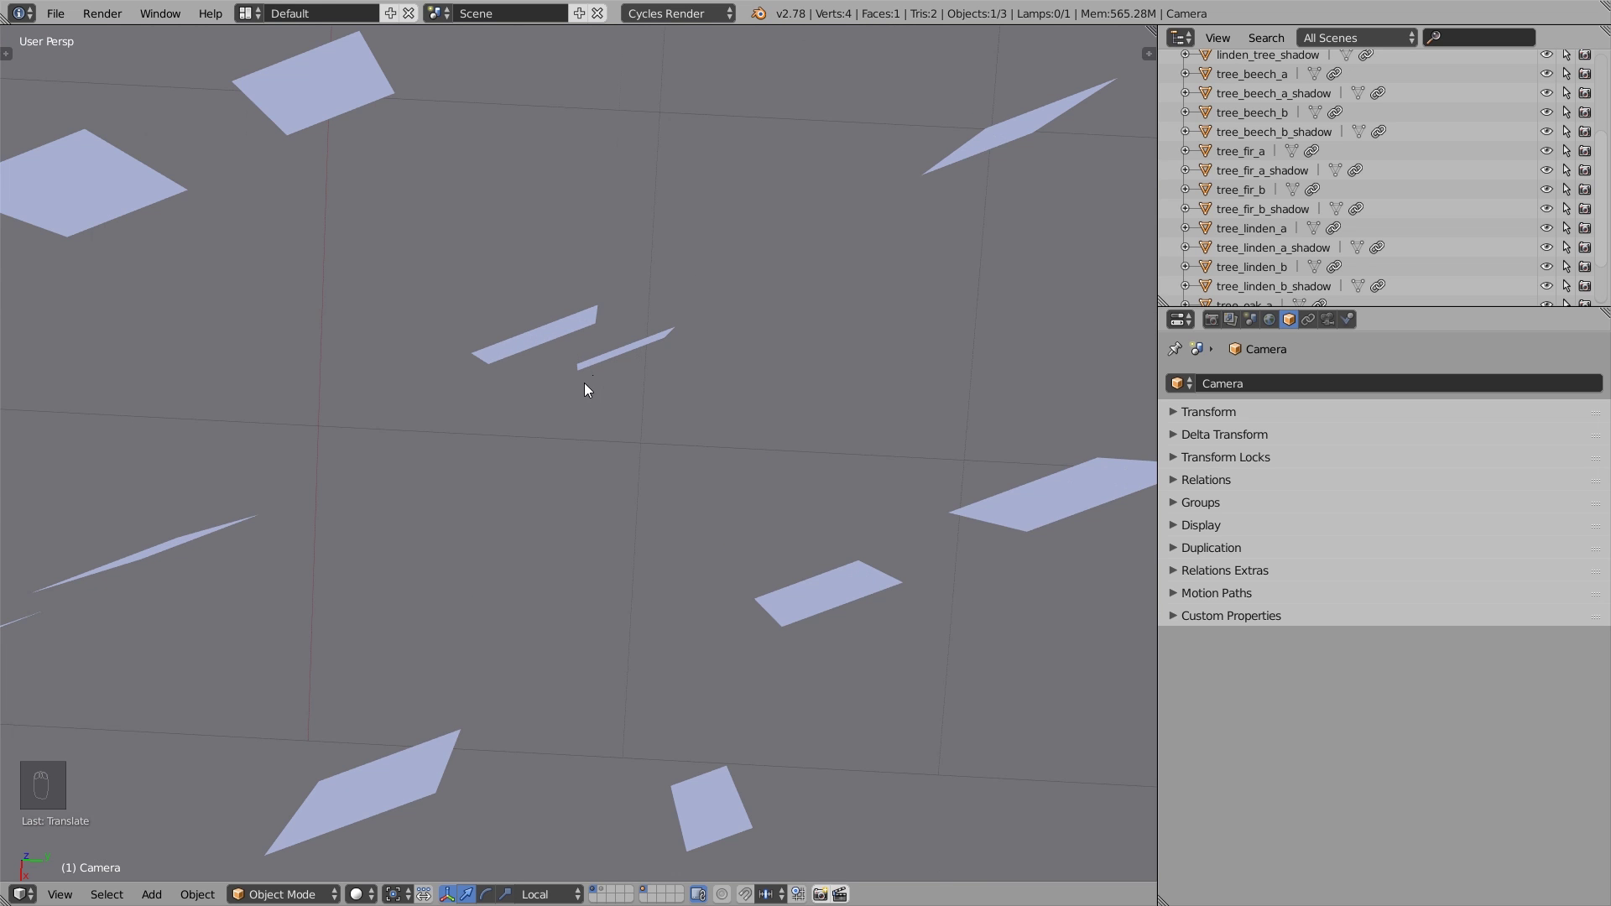
# - Look through the camera and fly it back until it overlooks the scattered trees
pyautogui.press('KP_0')
pyautogui.hotkey('shift', 'f')
pyautogui.hotkey('shift', 'f')
pyautogui.press('s')
pyautogui.press('q')
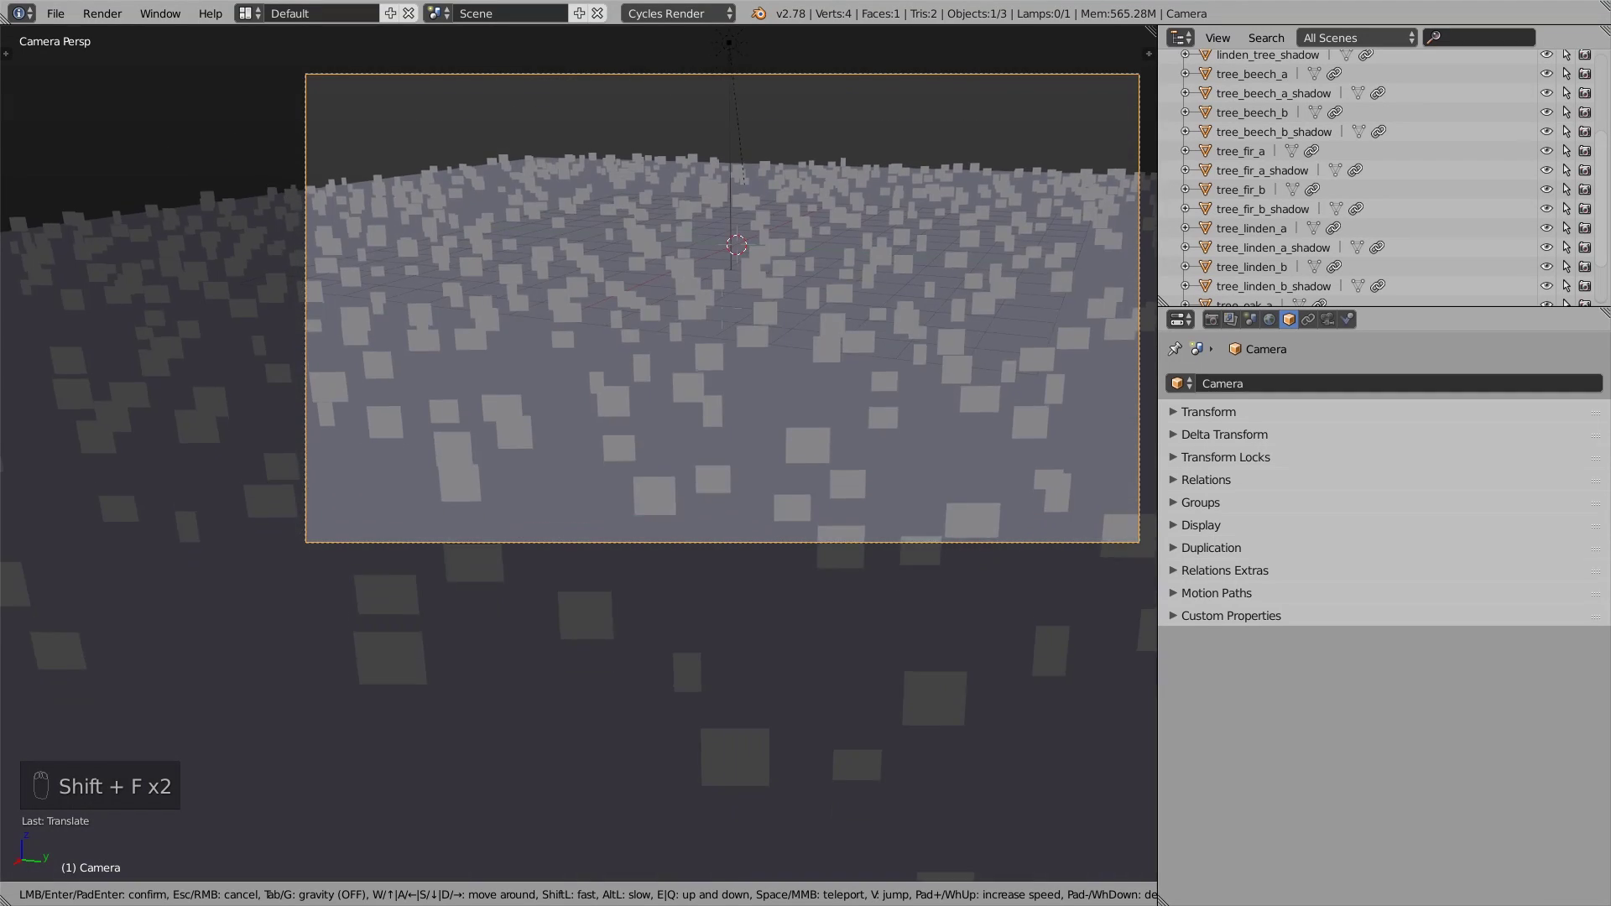
pyautogui.click(582, 454)
# - Preview the tree field in rendered shading and return to solid shading
pyautogui.scroll(-2, 722, 450)
pyautogui.keyDown('shift'); pyautogui.moveTo(722, 450); pyautogui.dragTo(636, 472, button='middle'); pyautogui.keyUp('shift')
pyautogui.hotkey('shift', 'z')
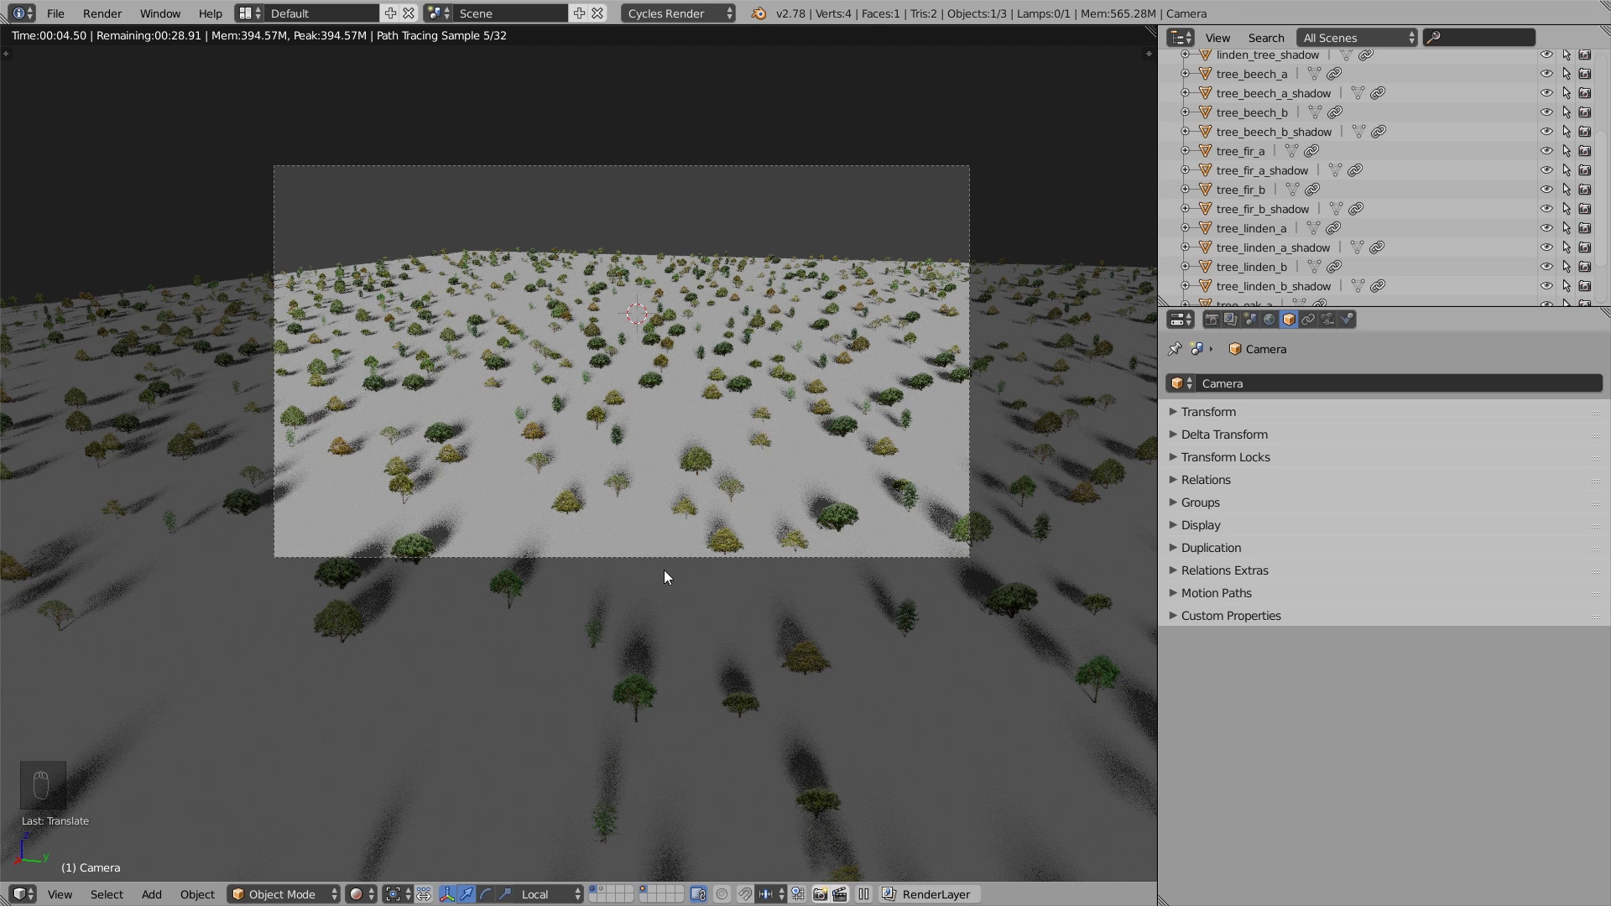
pyautogui.hotkey('shift', 'z')
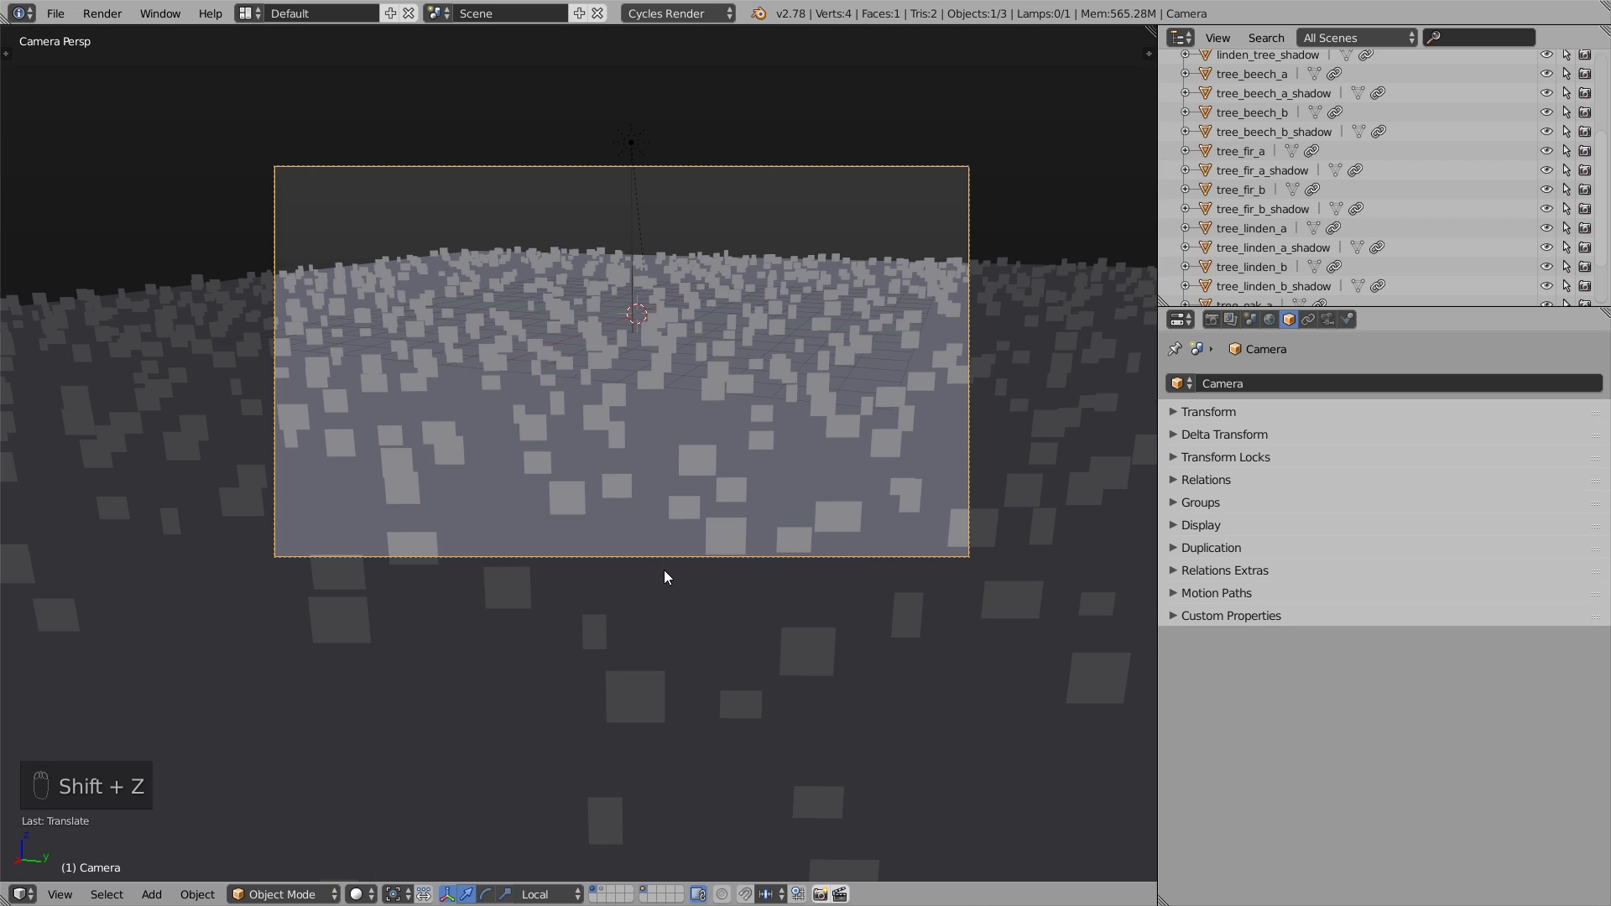
# - Select the ground and set its particle physics size to 0.160 and random size to 0.461
pyautogui.rightClick(638, 472)
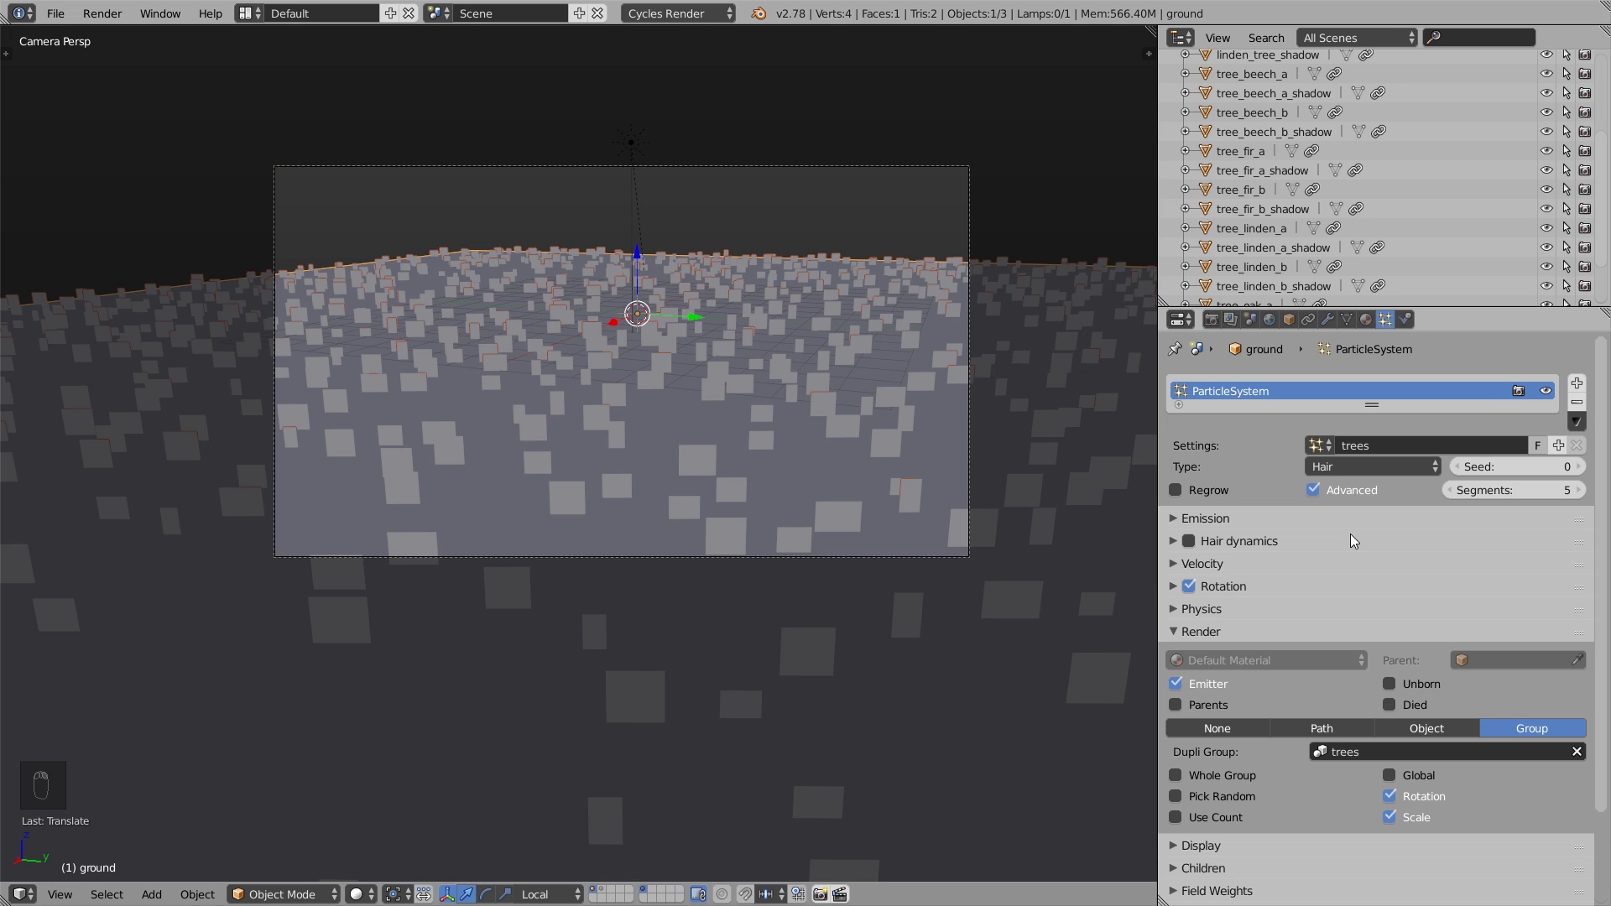
pyautogui.click(1199, 632)
pyautogui.click(1212, 605)
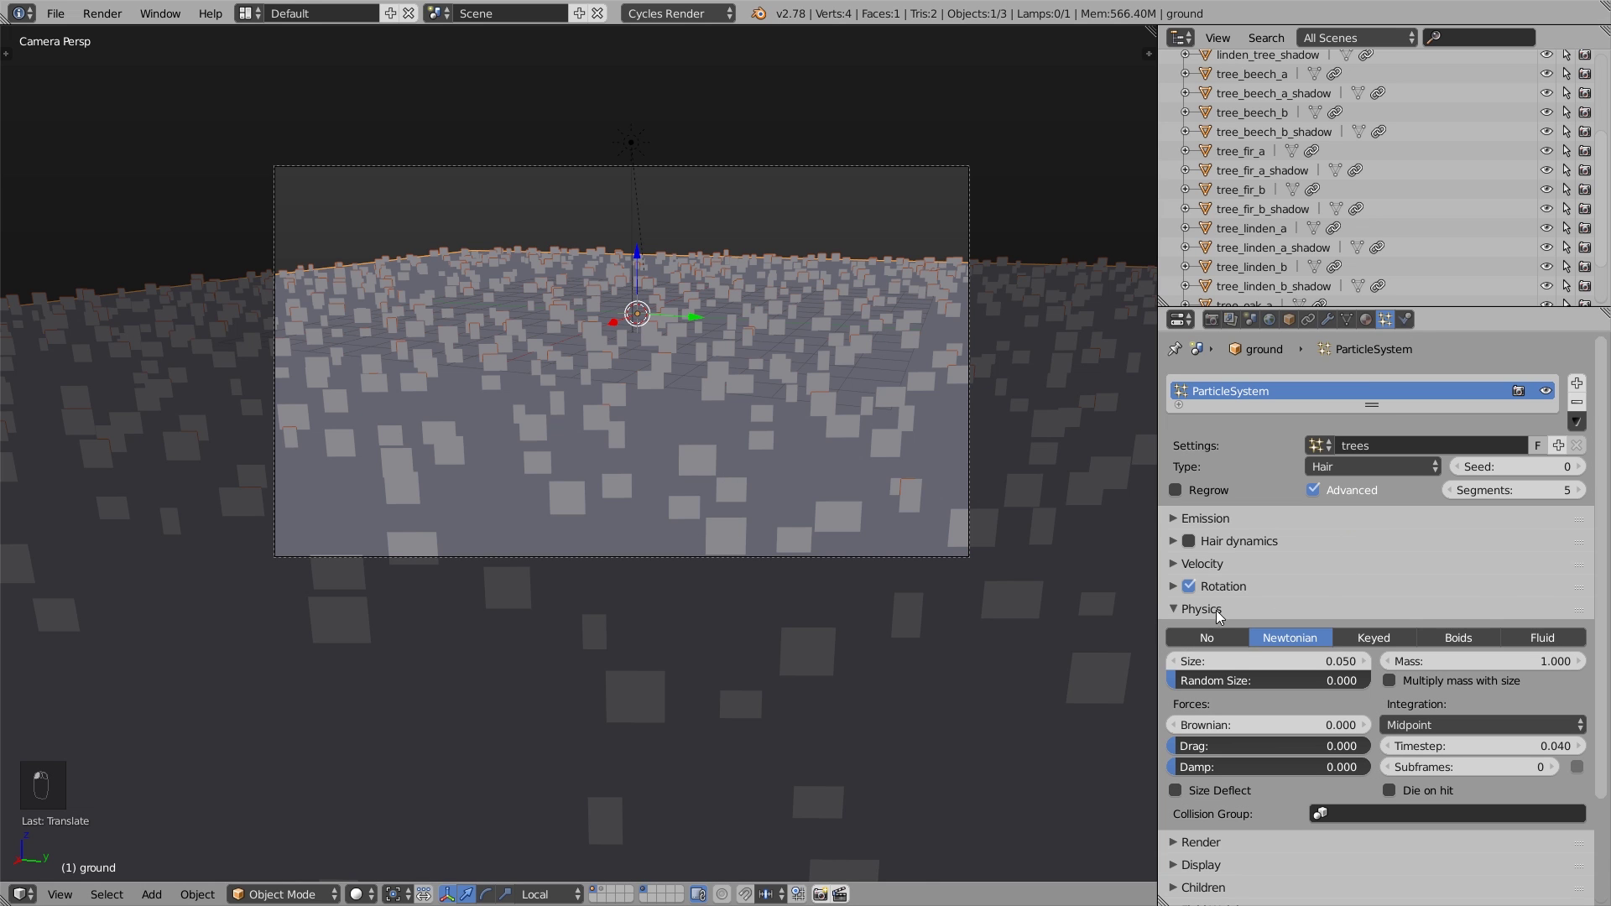
pyautogui.moveTo(1227, 667); pyautogui.dragTo(1320, 681)
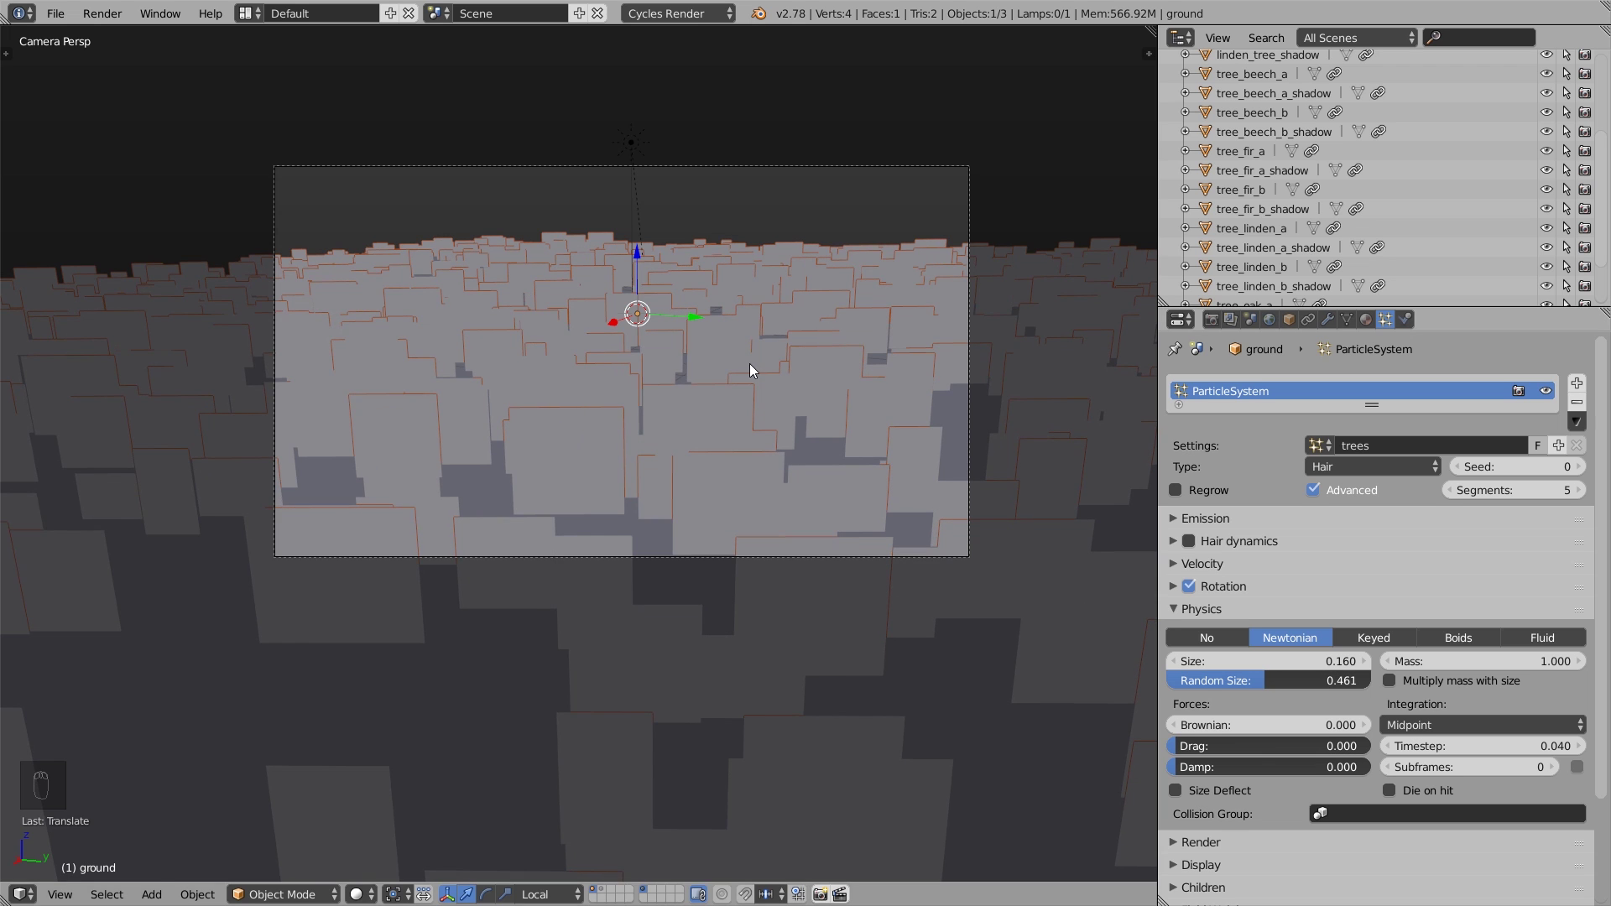
# - Fly the camera back and sideways so it looks across the forest from a corner of the ground
pyautogui.hotkey('shift', 'f')
pyautogui.press('s')
pyautogui.press('d')
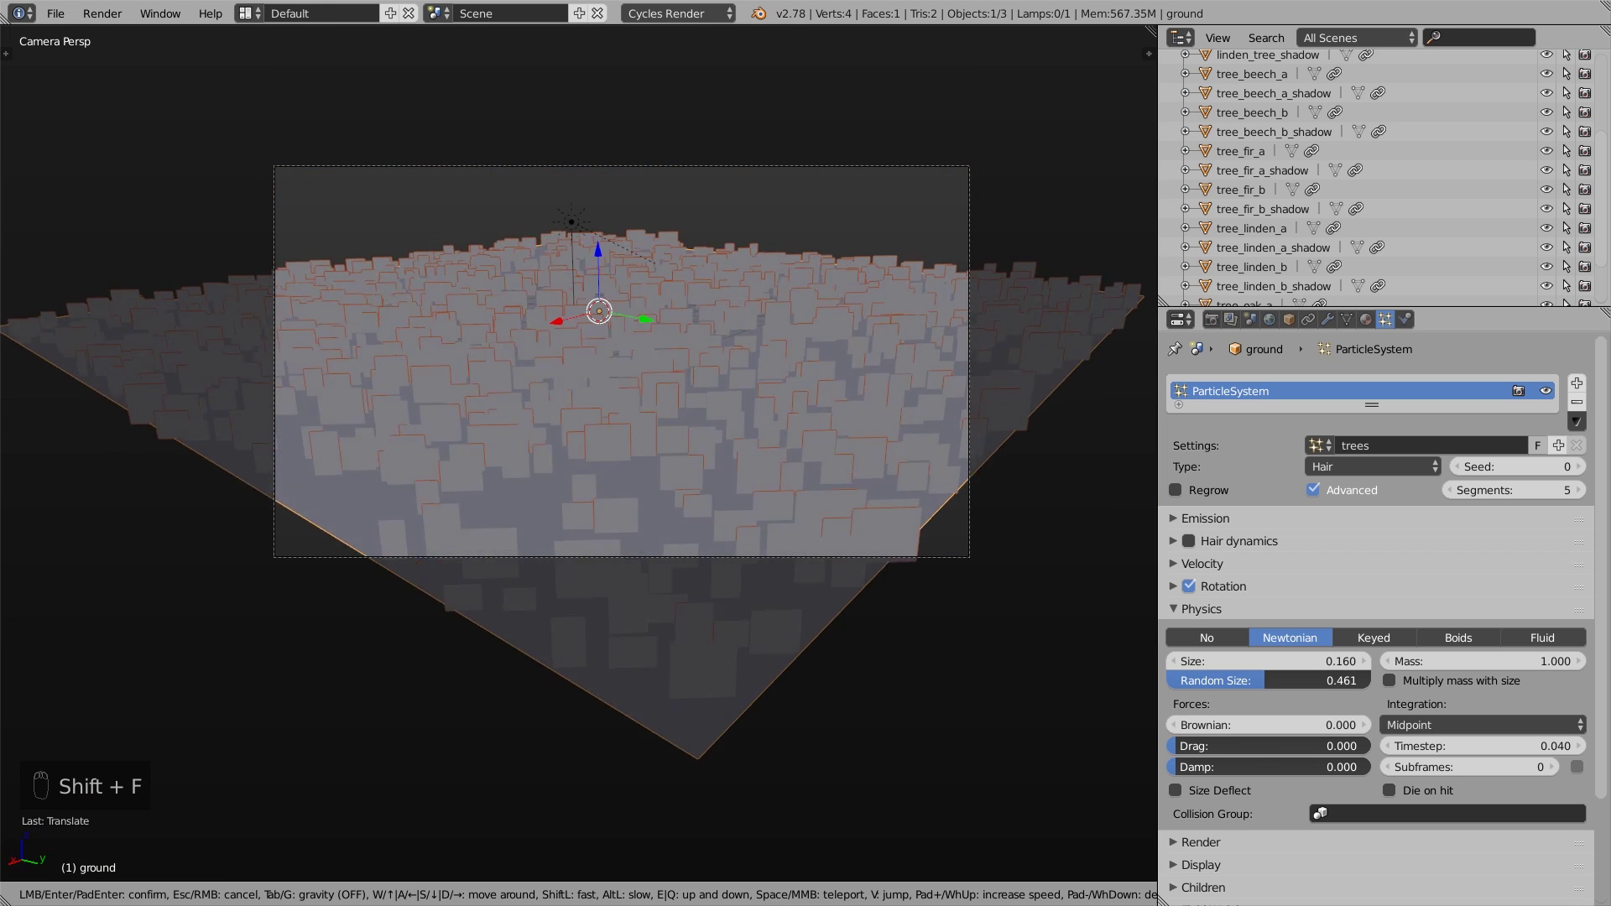
pyautogui.click(1094, 620)
# - Set the particle emission number to 2000 and preview the denser forest in rendered shading
pyautogui.click(1193, 520)
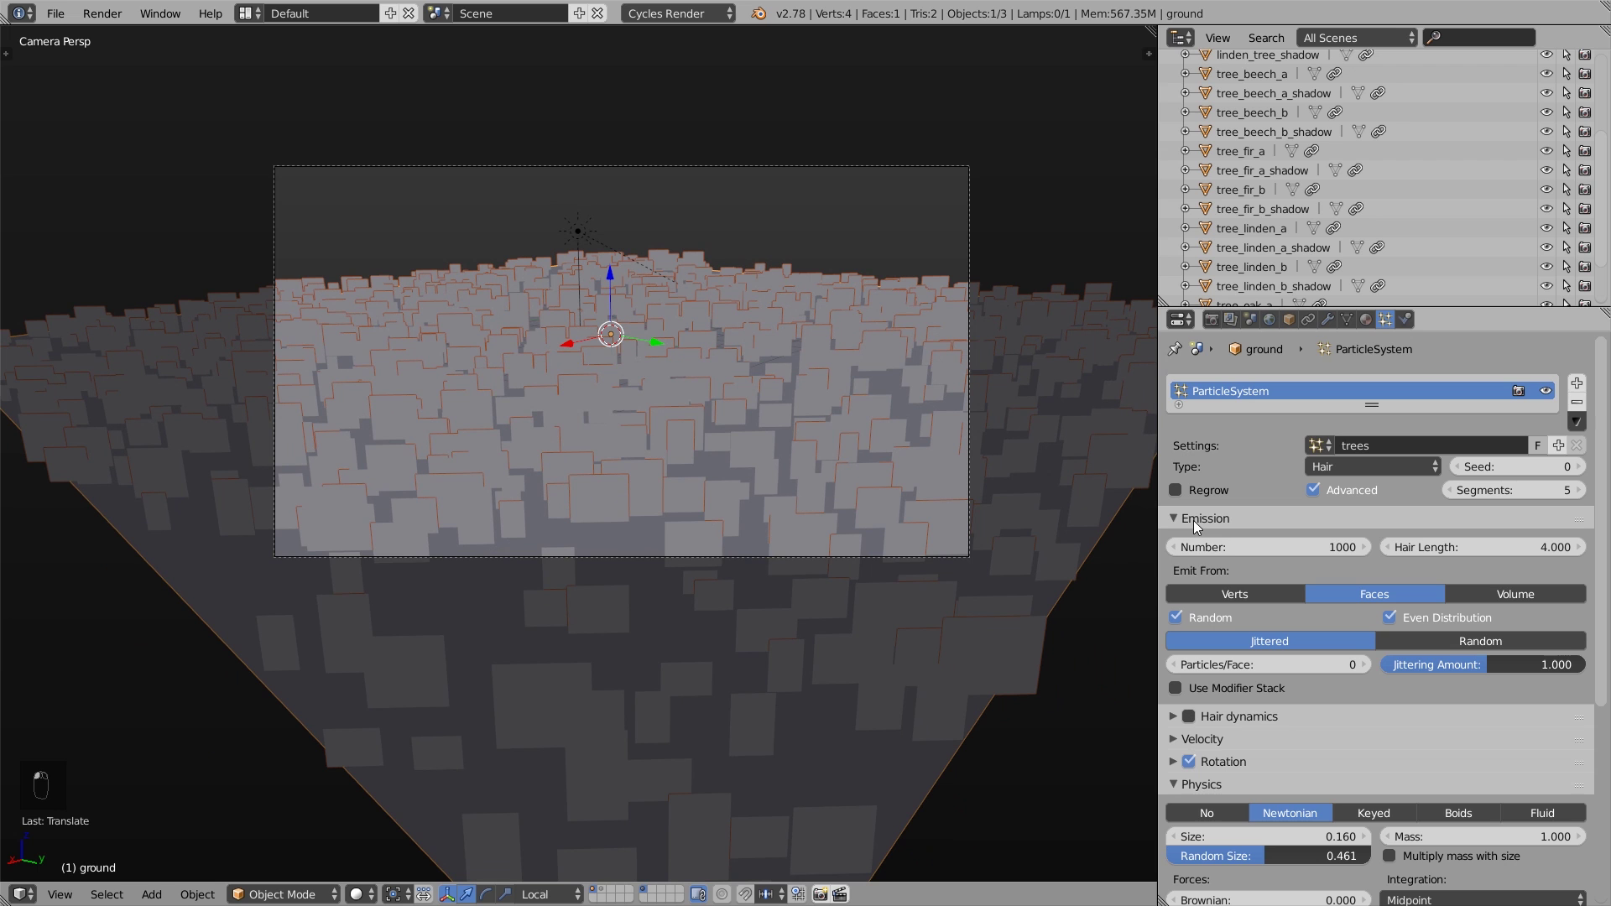
pyautogui.click(1279, 546)
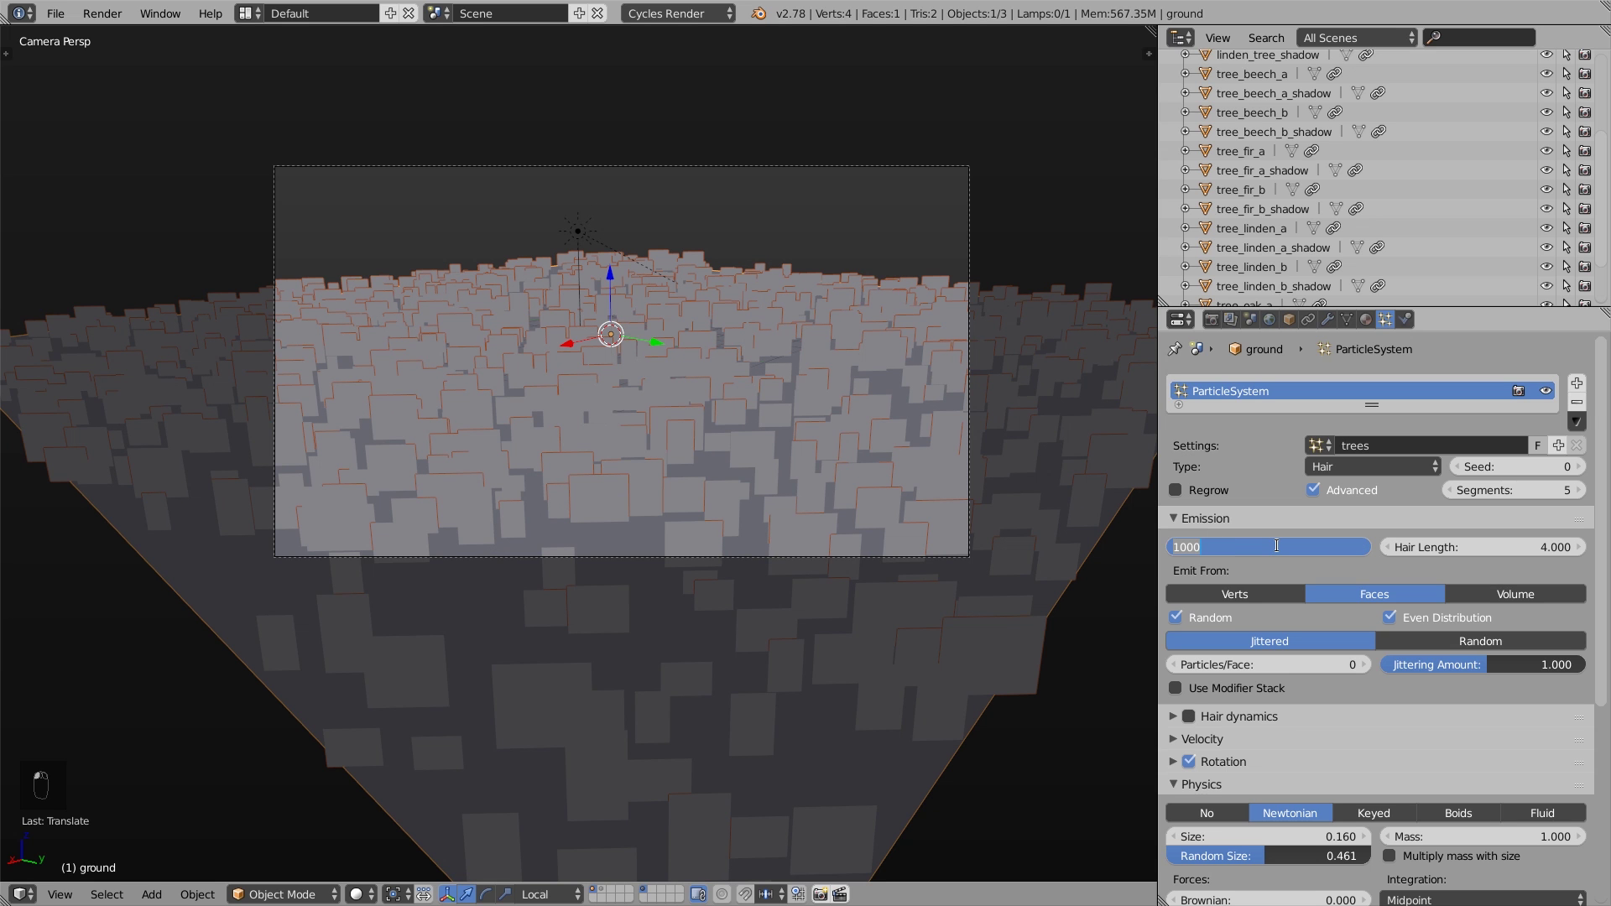
pyautogui.write('200')
pyautogui.press('Return')
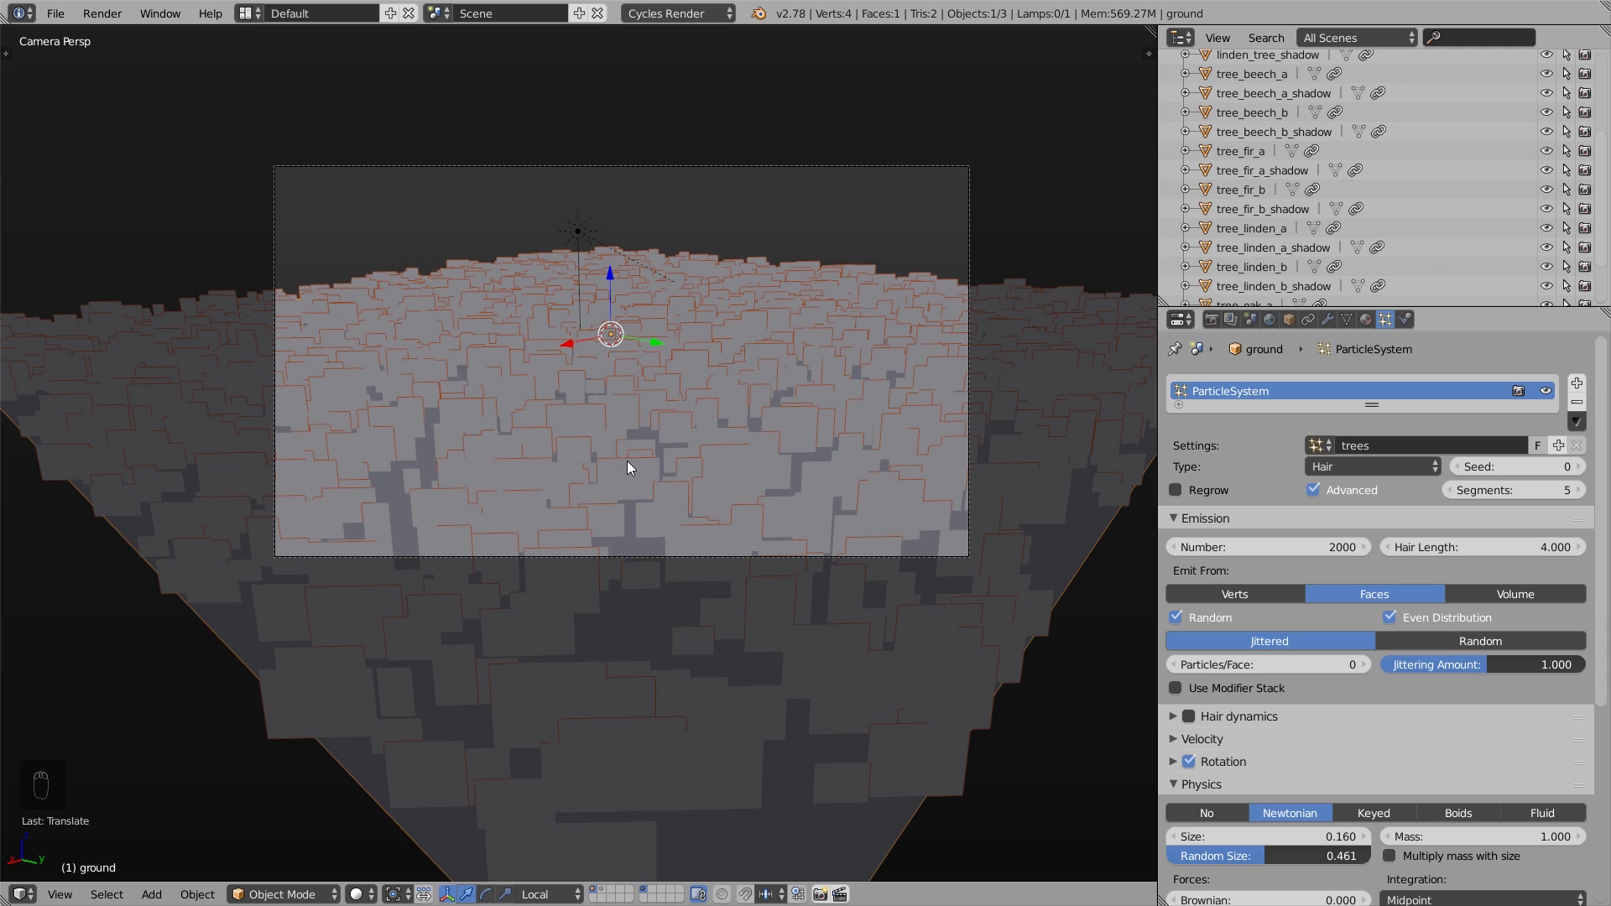
pyautogui.hotkey('shift', 'z')
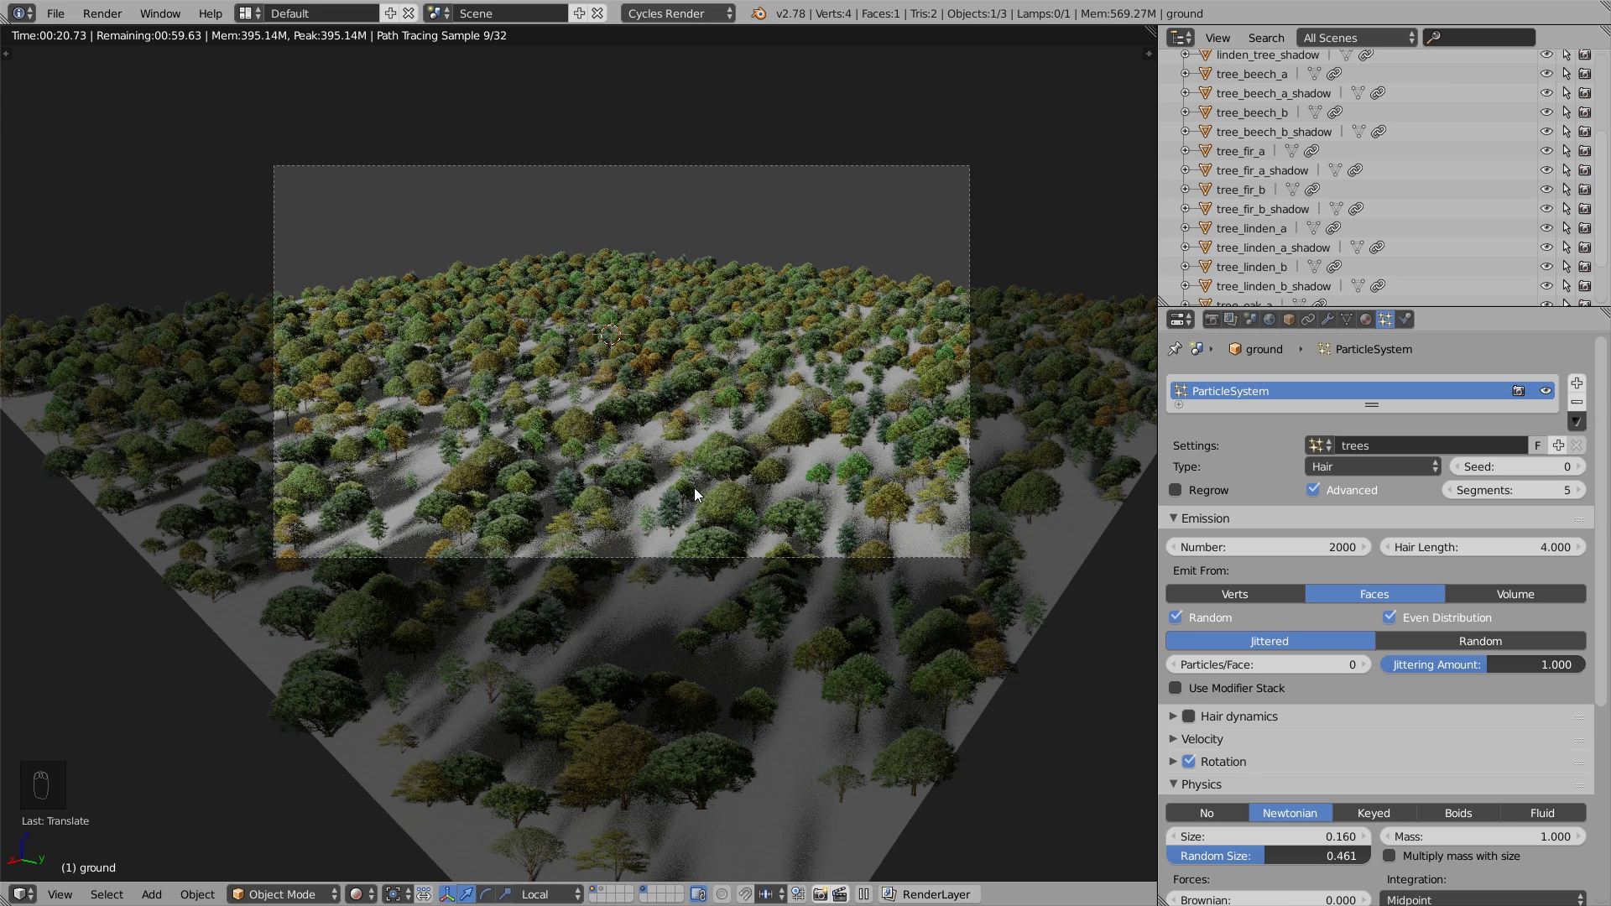
pyautogui.hotkey('shift', 'z')
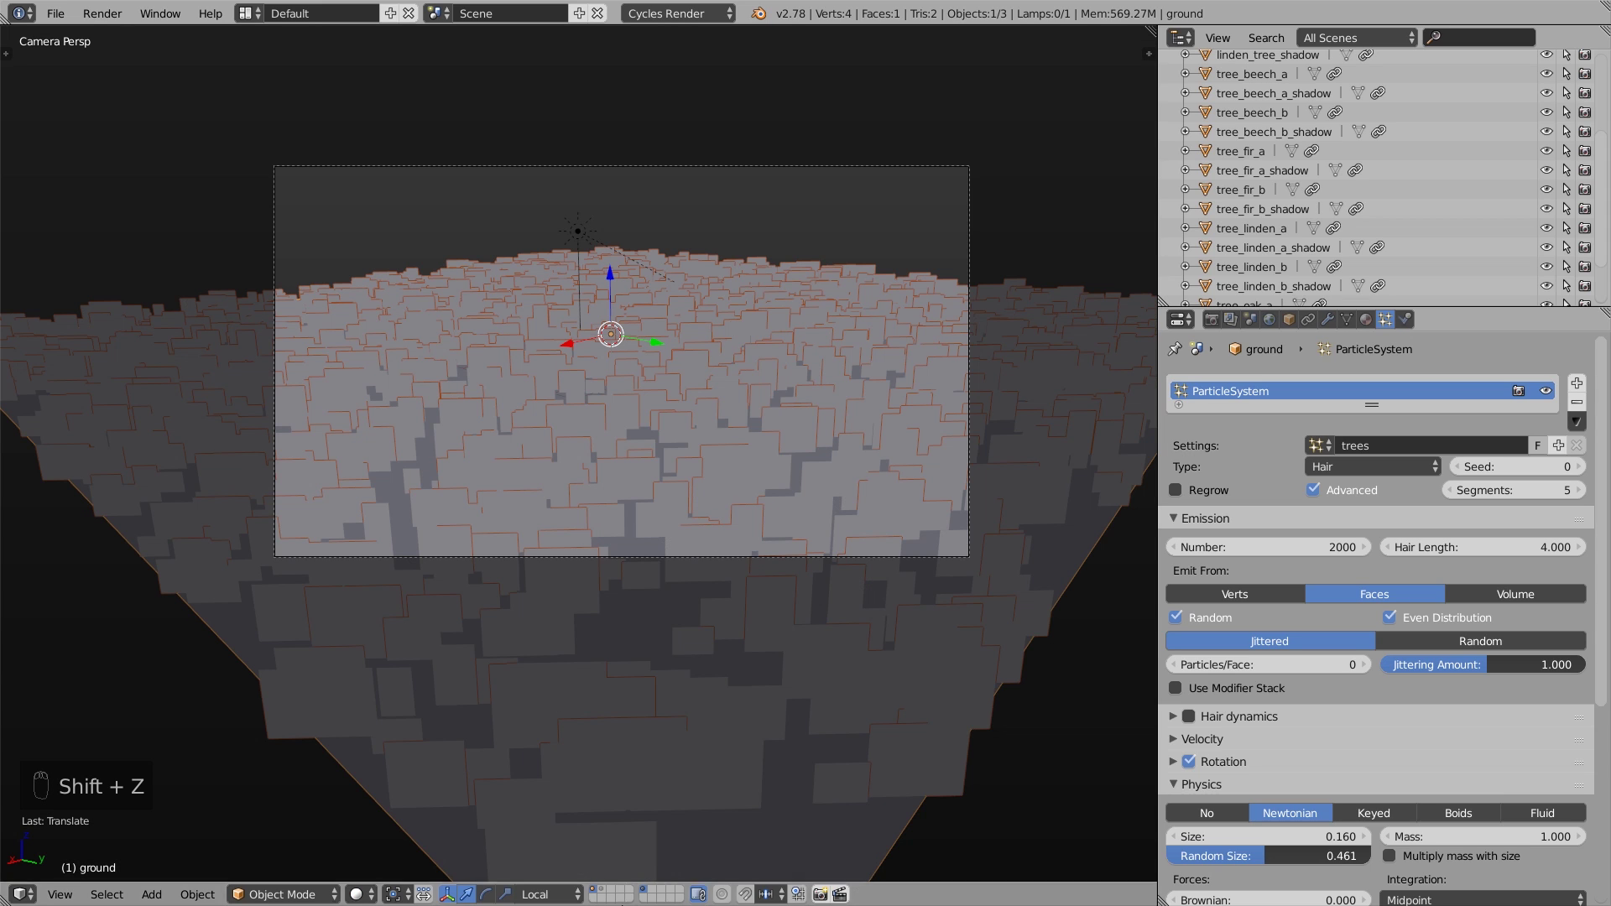
# - Examine the overlapping tree and shadow planes on their own layer, try moving tree_oak_a_shadow, and return to the camera view of the ground
pyautogui.click(601, 889)
pyautogui.scroll(4, 581, 298)
pyautogui.rightClick(632, 330)
pyautogui.moveTo(633, 330); pyautogui.dragTo(598, 400, button='middle')
pyautogui.scroll(7, 597, 399)
pyautogui.moveTo(460, 505); pyautogui.dragTo(715, 401, button='middle')
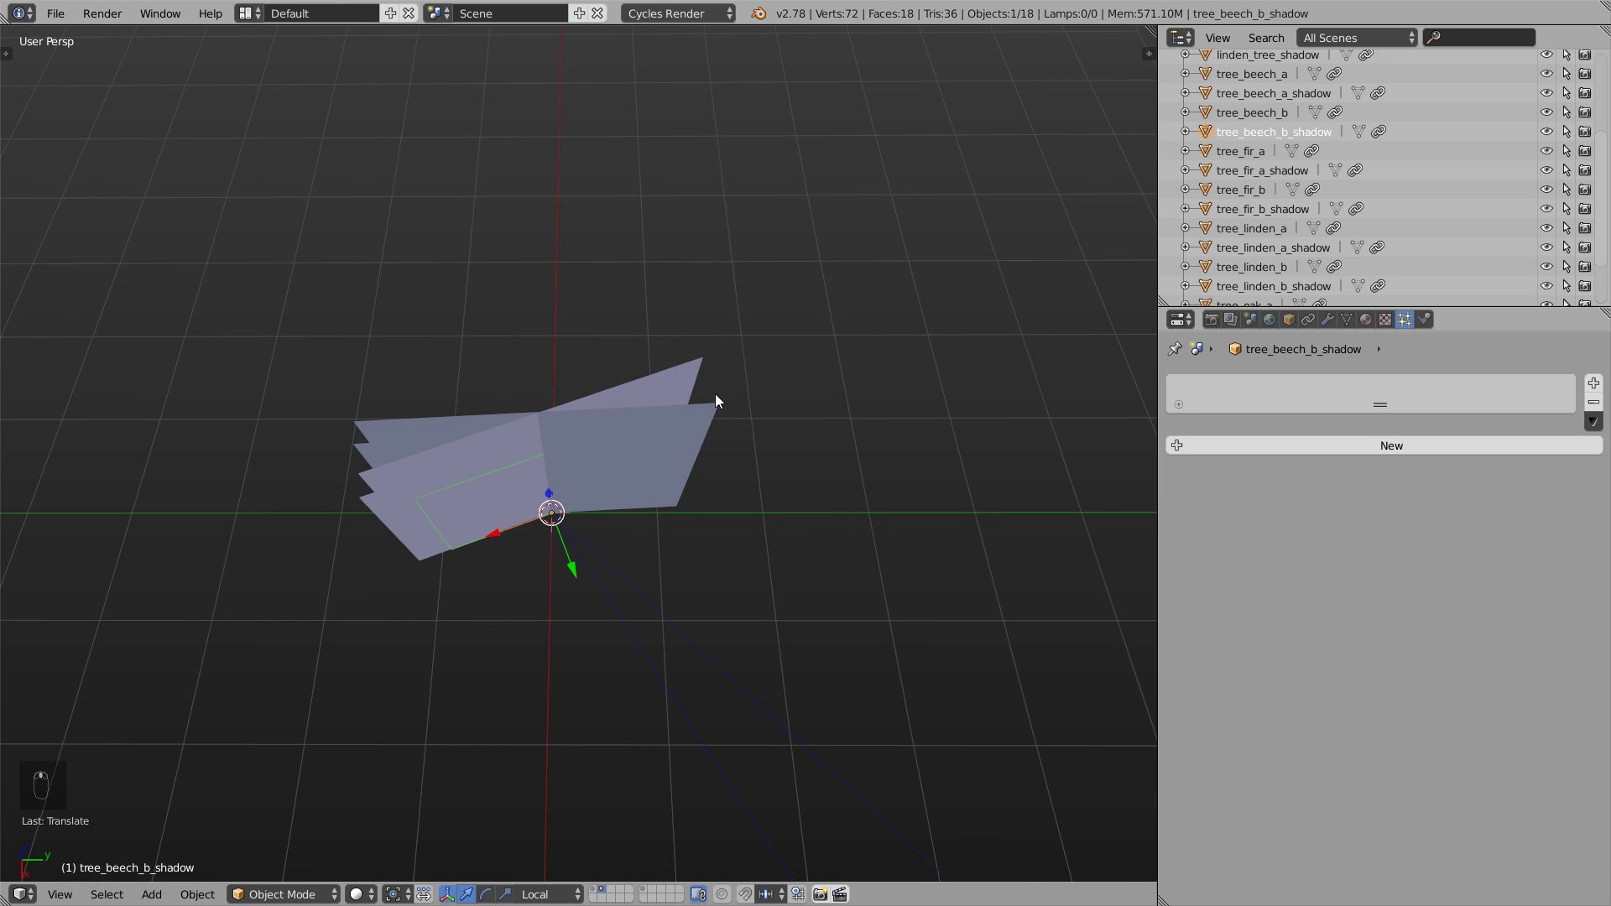
pyautogui.rightClick(482, 465)
pyautogui.moveTo(482, 465); pyautogui.dragTo(575, 439, button='middle')
pyautogui.press('g')
pyautogui.rightClick(522, 485)
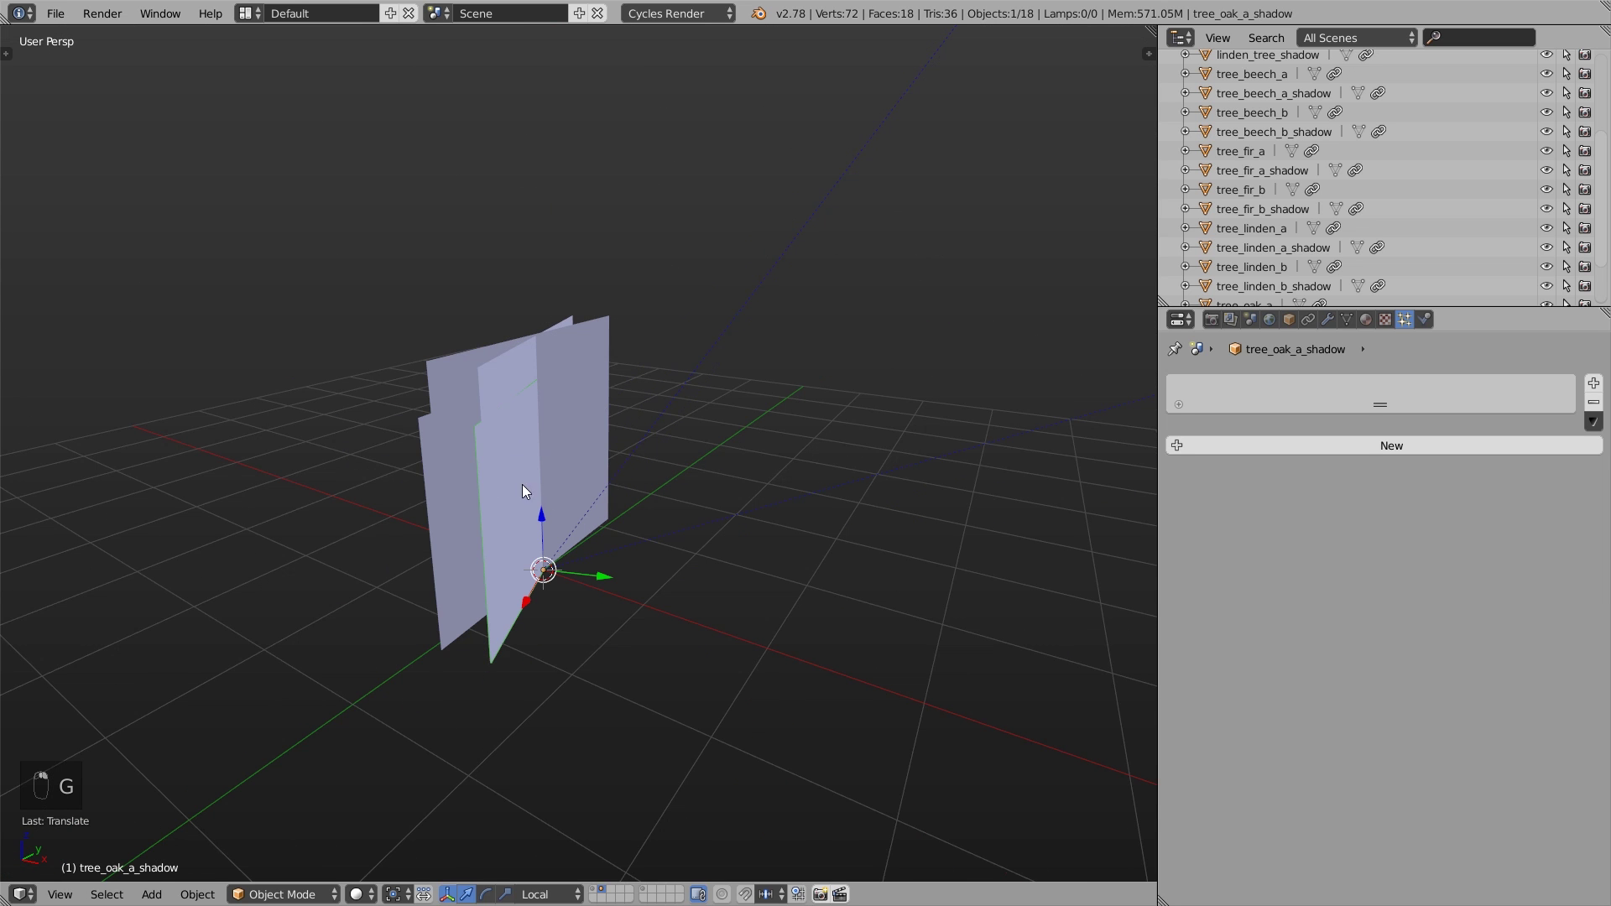
pyautogui.press('KP_0')
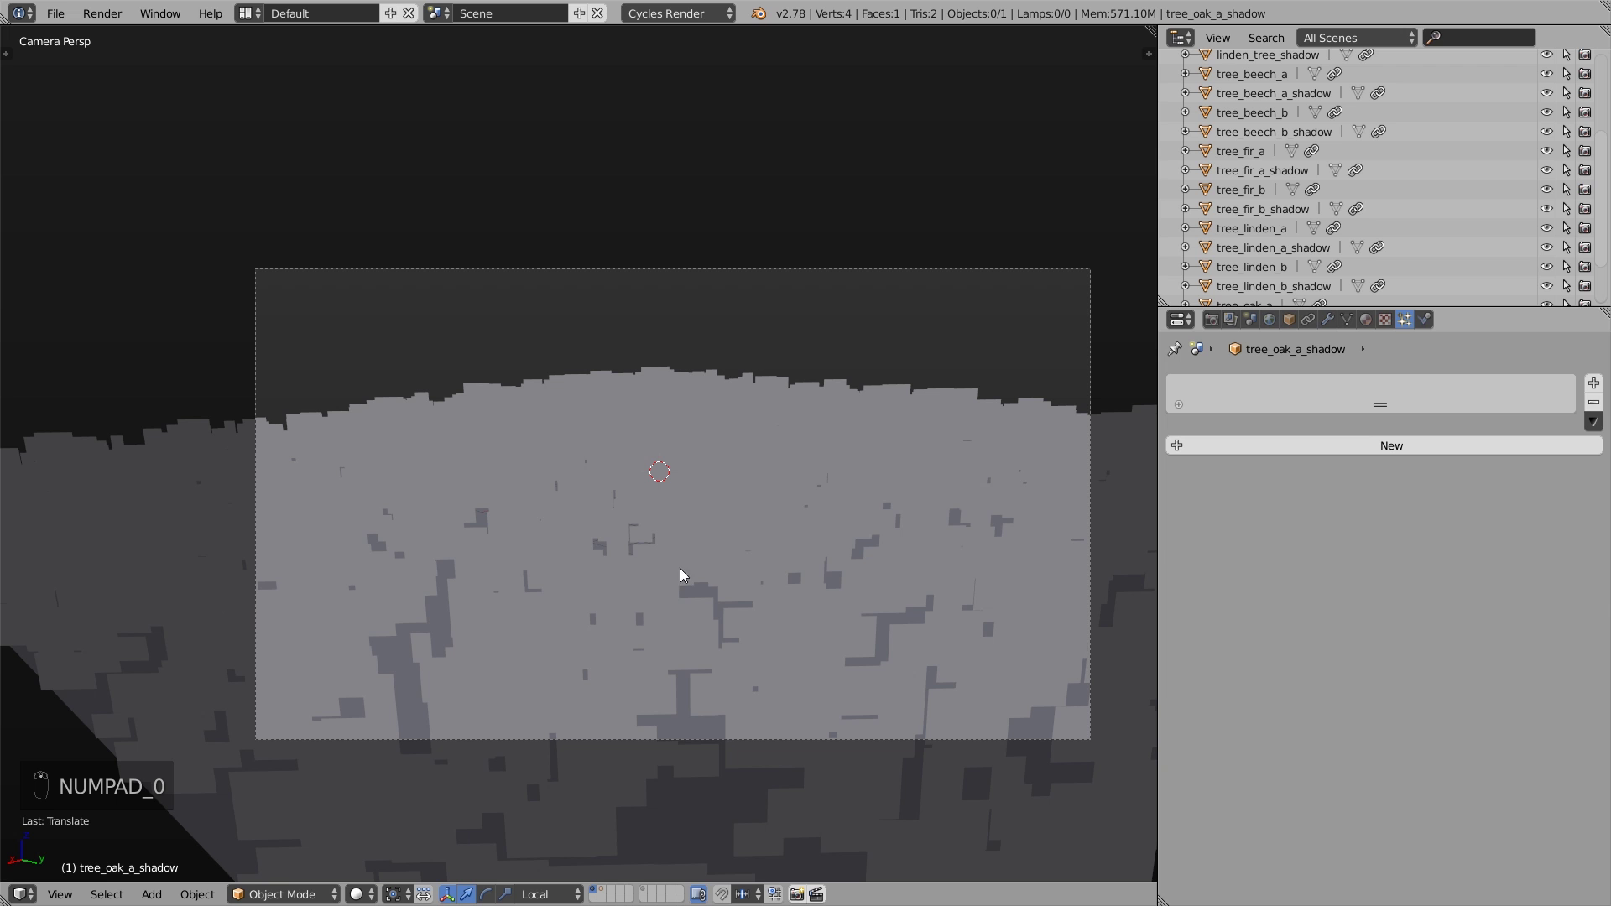
# - Select the ground plane and subdivide its mesh four times
pyautogui.rightClick(652, 576)
pyautogui.moveTo(691, 529); pyautogui.dragTo(685, 622, button='middle')
pyautogui.press('Tab')
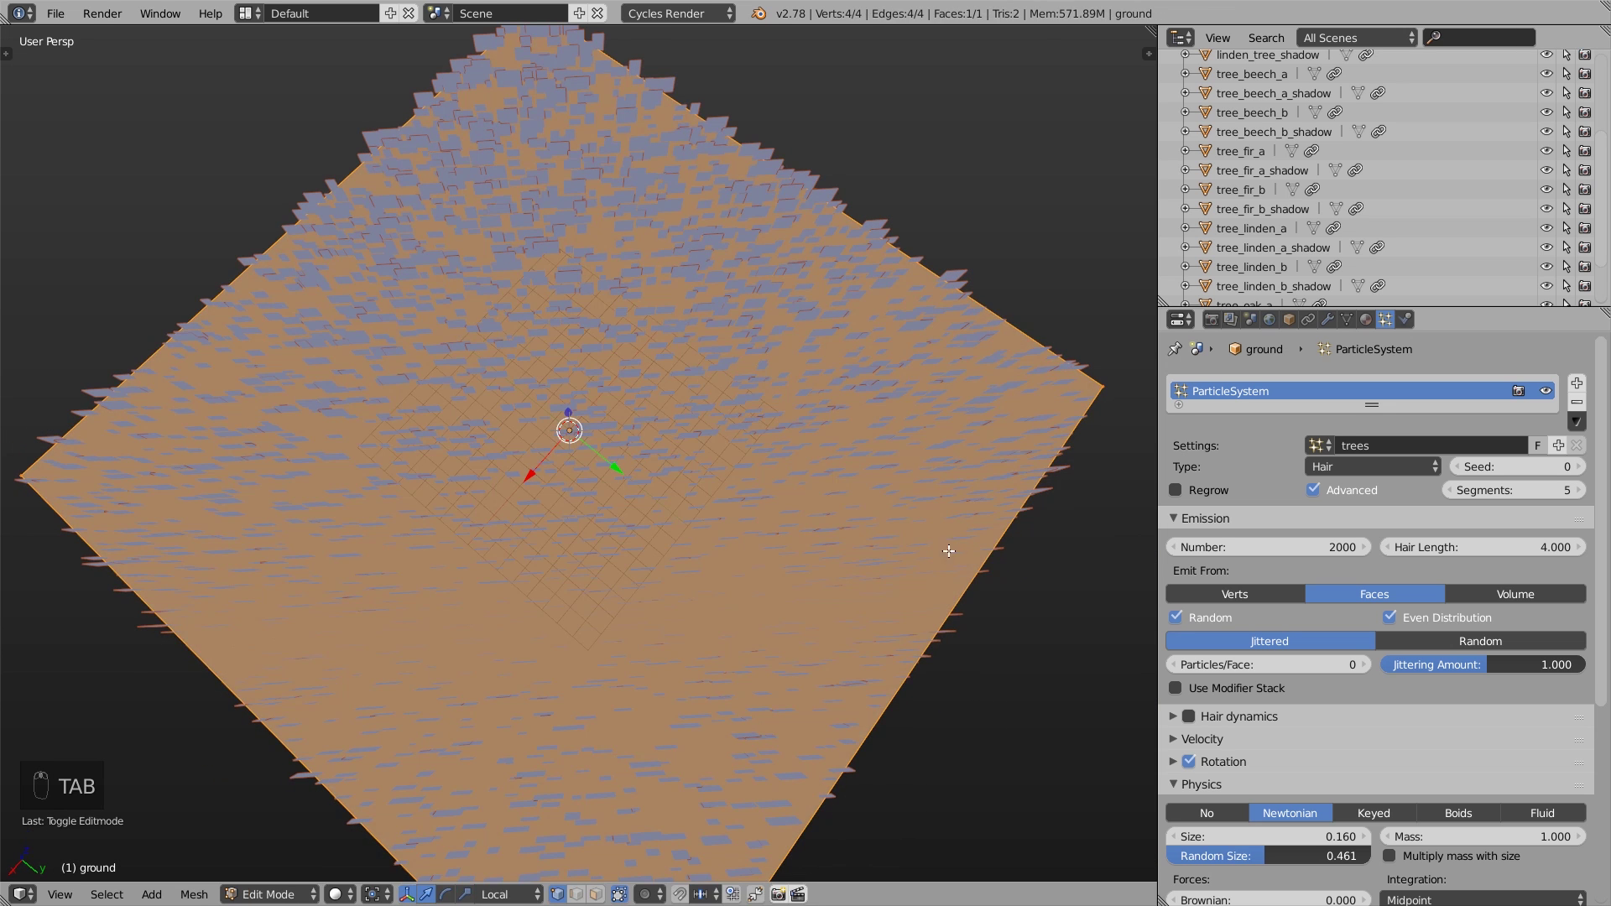
pyautogui.press('w')
pyautogui.click(685, 446)
pyautogui.press('w')
pyautogui.click(685, 447)
pyautogui.press('w')
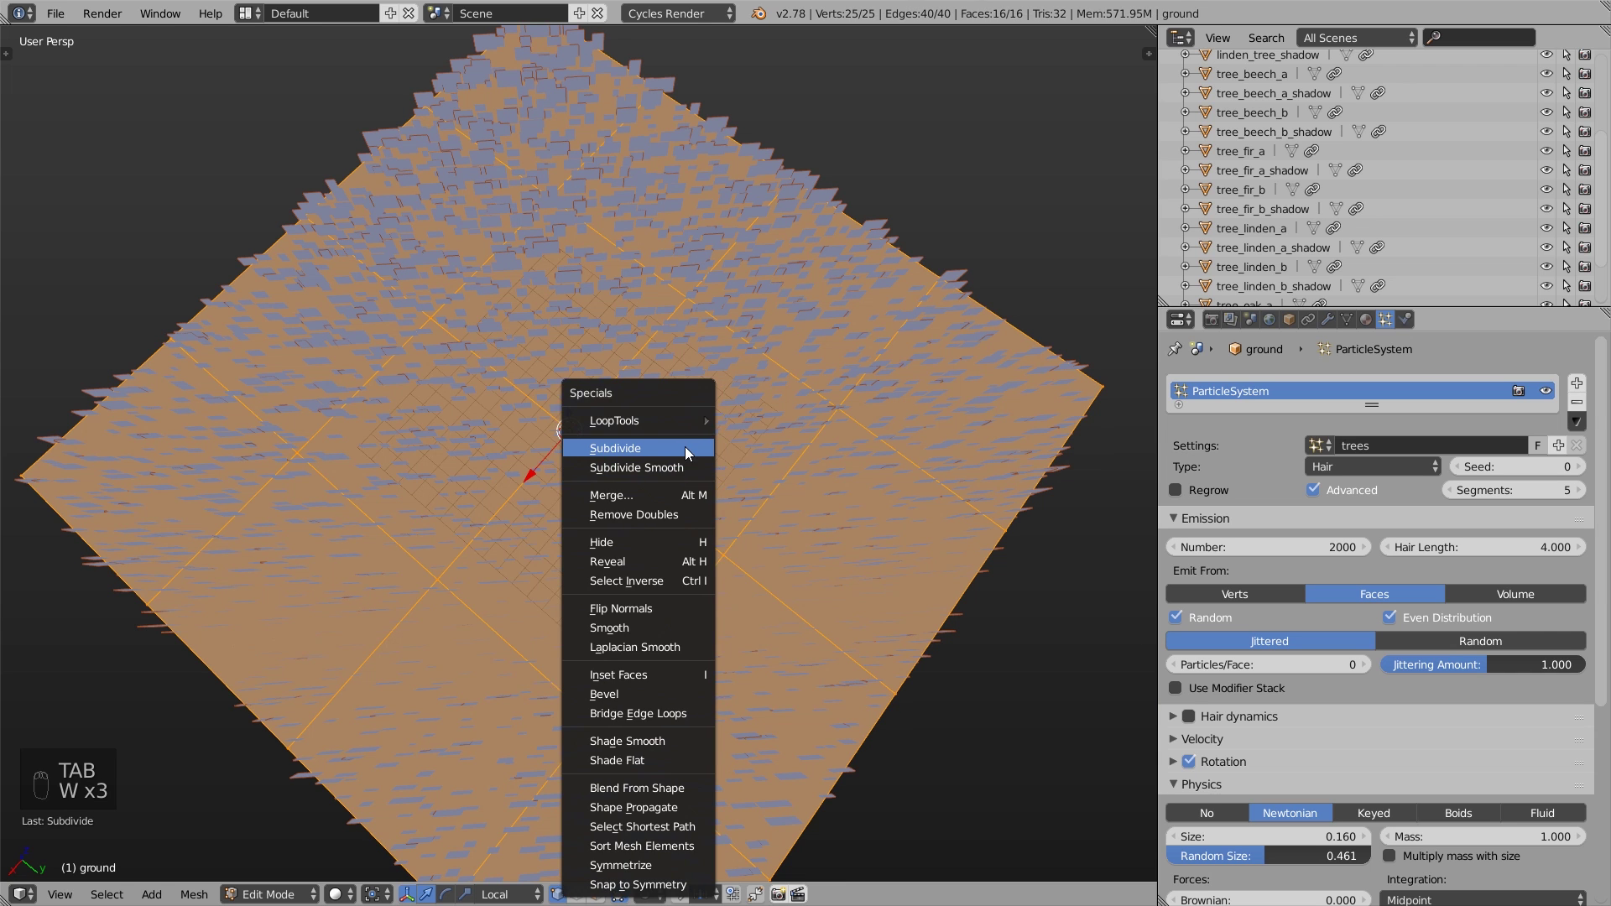
pyautogui.click(685, 446)
pyautogui.press('w')
pyautogui.click(685, 447)
pyautogui.press('Tab')
# - Weight-paint broad areas of the ground with an enlarged brush, leaving some patches and edges unpainted
pyautogui.click(747, 467)
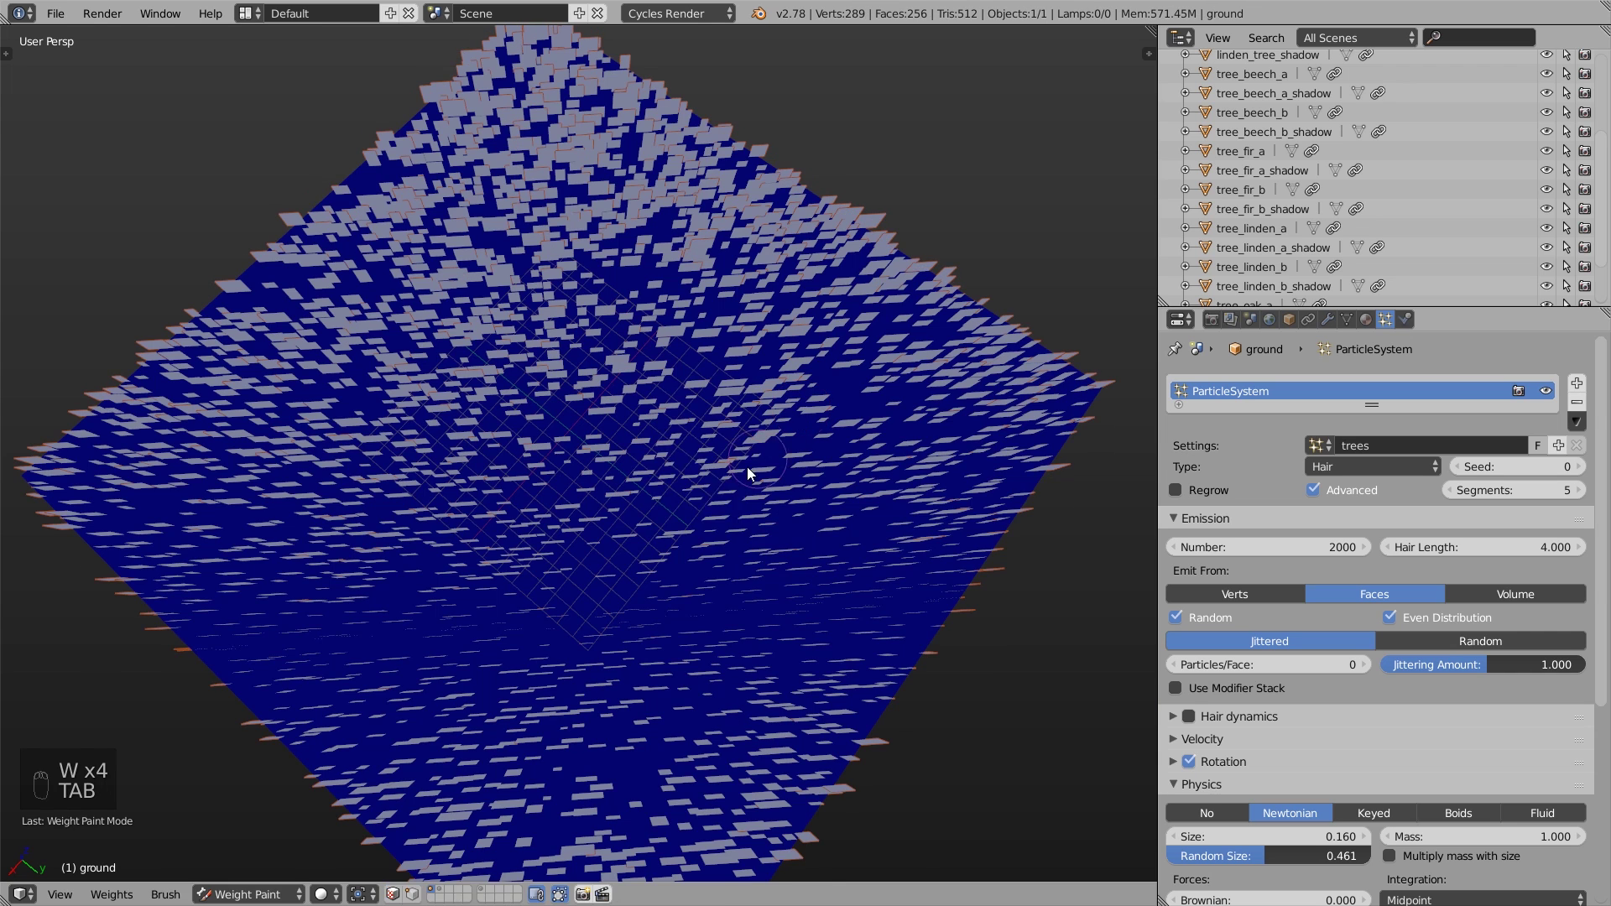
pyautogui.press('f')
pyautogui.click(812, 490)
pyautogui.moveTo(813, 490)
pyautogui.mouseDown()
pyautogui.moveTo(762, 344)
pyautogui.moveTo(629, 294)
pyautogui.mouseUp()
pyautogui.moveTo(176, 386)
pyautogui.mouseDown()
pyautogui.moveTo(265, 648)
pyautogui.moveTo(444, 581)
pyautogui.moveTo(369, 515)
pyautogui.moveTo(366, 431)
pyautogui.moveTo(593, 209)
pyautogui.moveTo(524, 102)
pyautogui.moveTo(742, 806)
pyautogui.moveTo(593, 862)
pyautogui.mouseUp()
pyautogui.moveTo(590, 854)
pyautogui.mouseDown(button='middle')
pyautogui.moveTo(742, 517)
pyautogui.moveTo(587, 535)
pyautogui.moveTo(621, 450)
pyautogui.mouseUp(button='middle')
pyautogui.press('Tab')
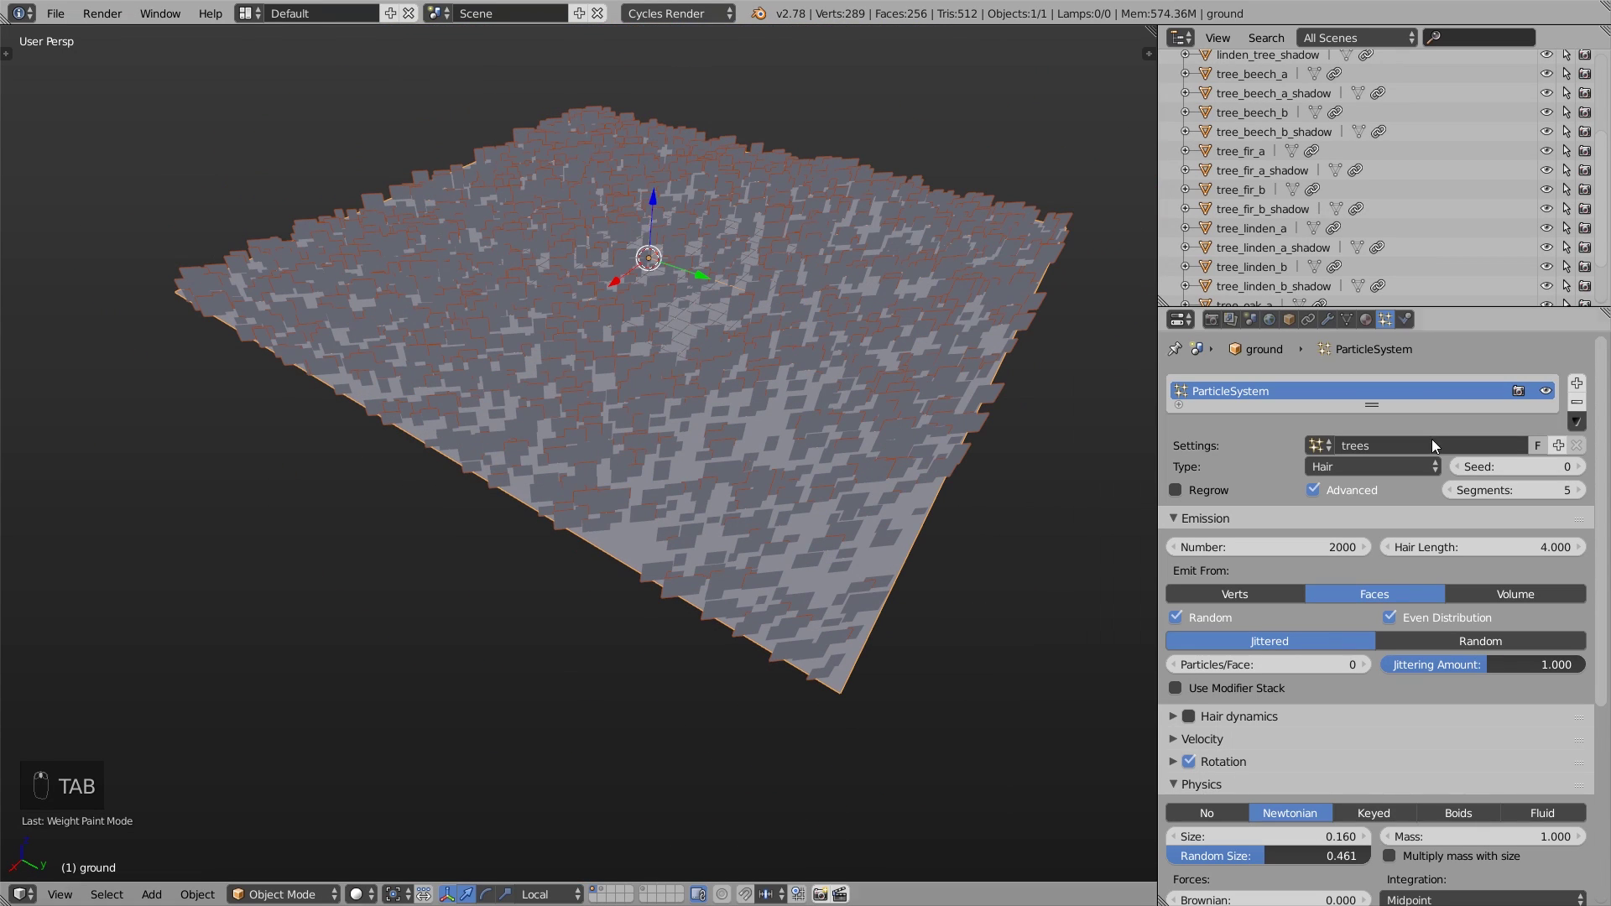
# - Assign the vertex group Group as the density group of the ground's trees particle system
pyautogui.click(1227, 518)
pyautogui.click(1237, 611)
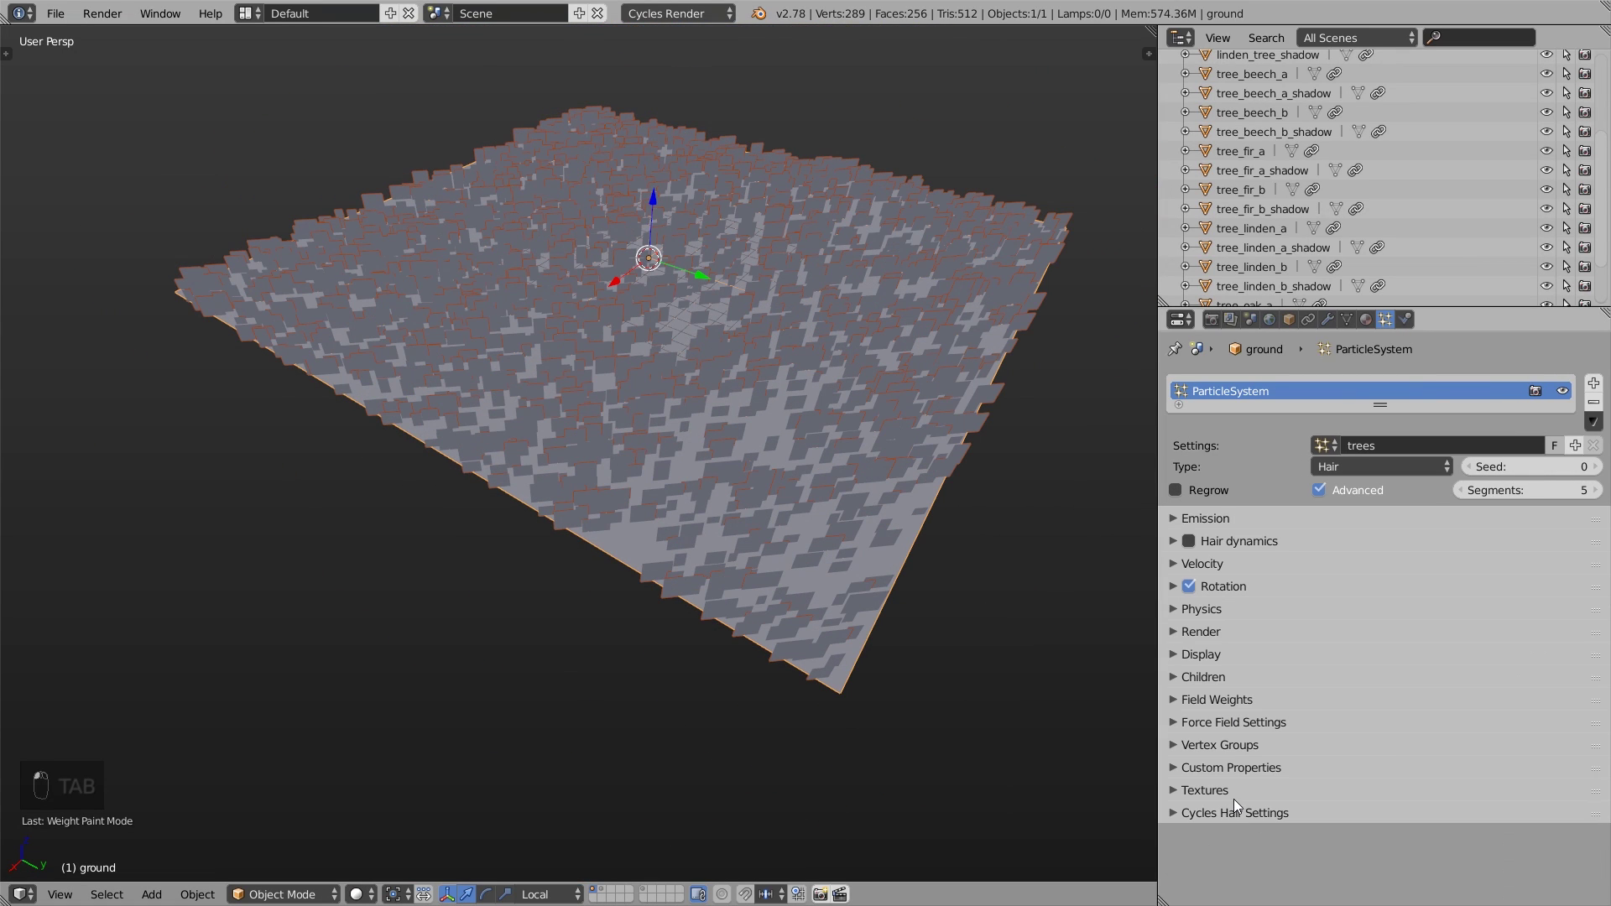
pyautogui.click(1239, 747)
pyautogui.scroll(-2, 1214, 712)
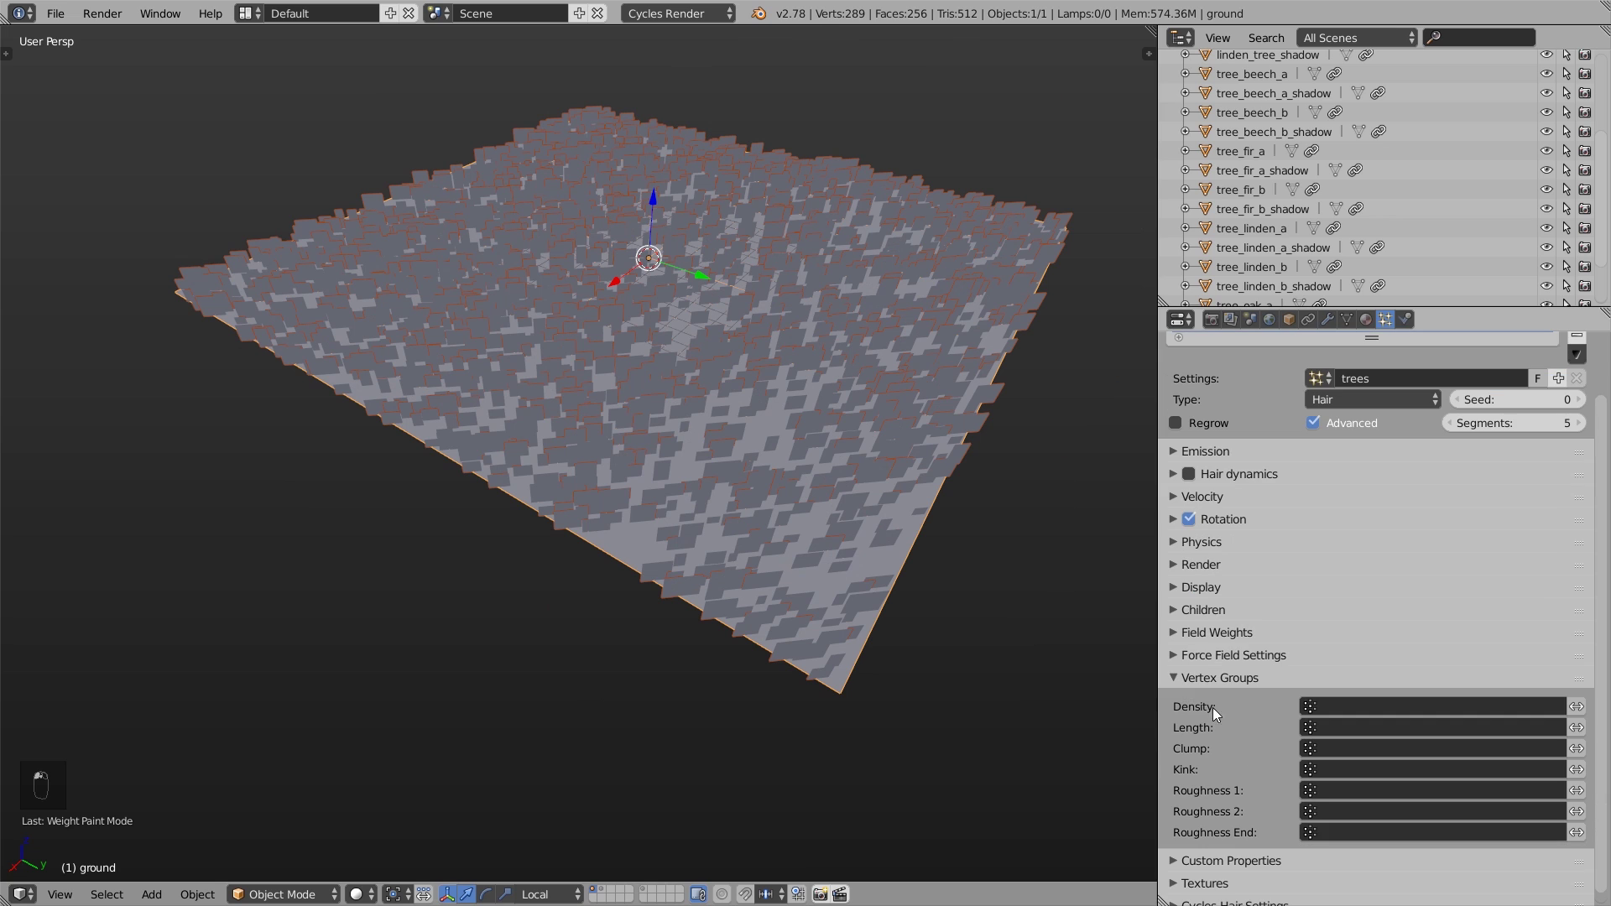
pyautogui.click(1345, 706)
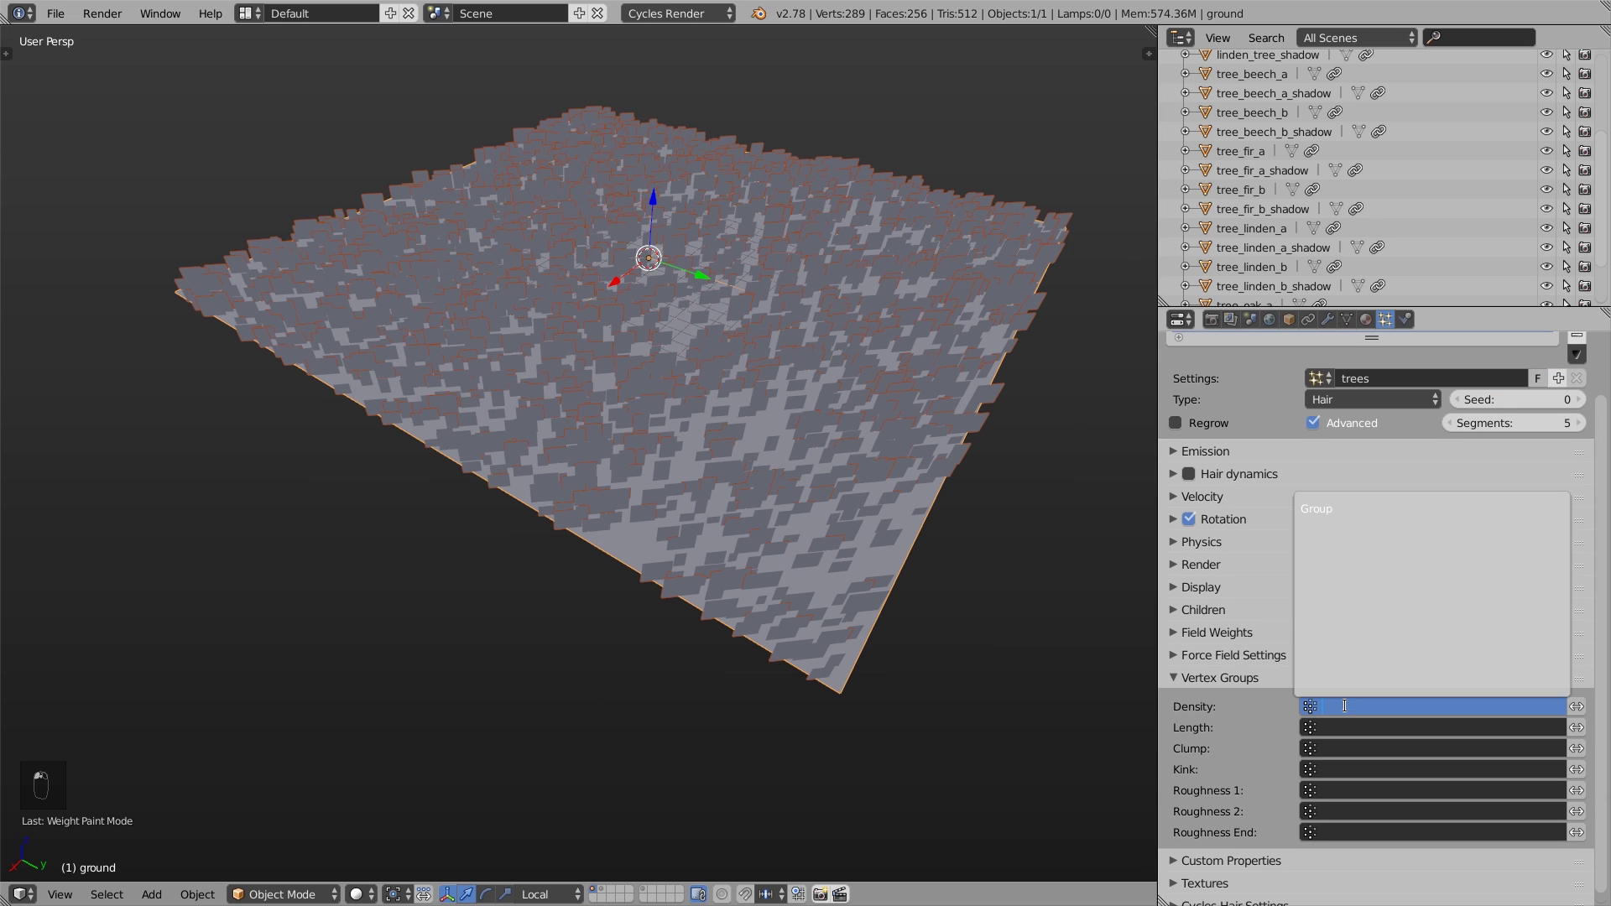
pyautogui.click(1334, 507)
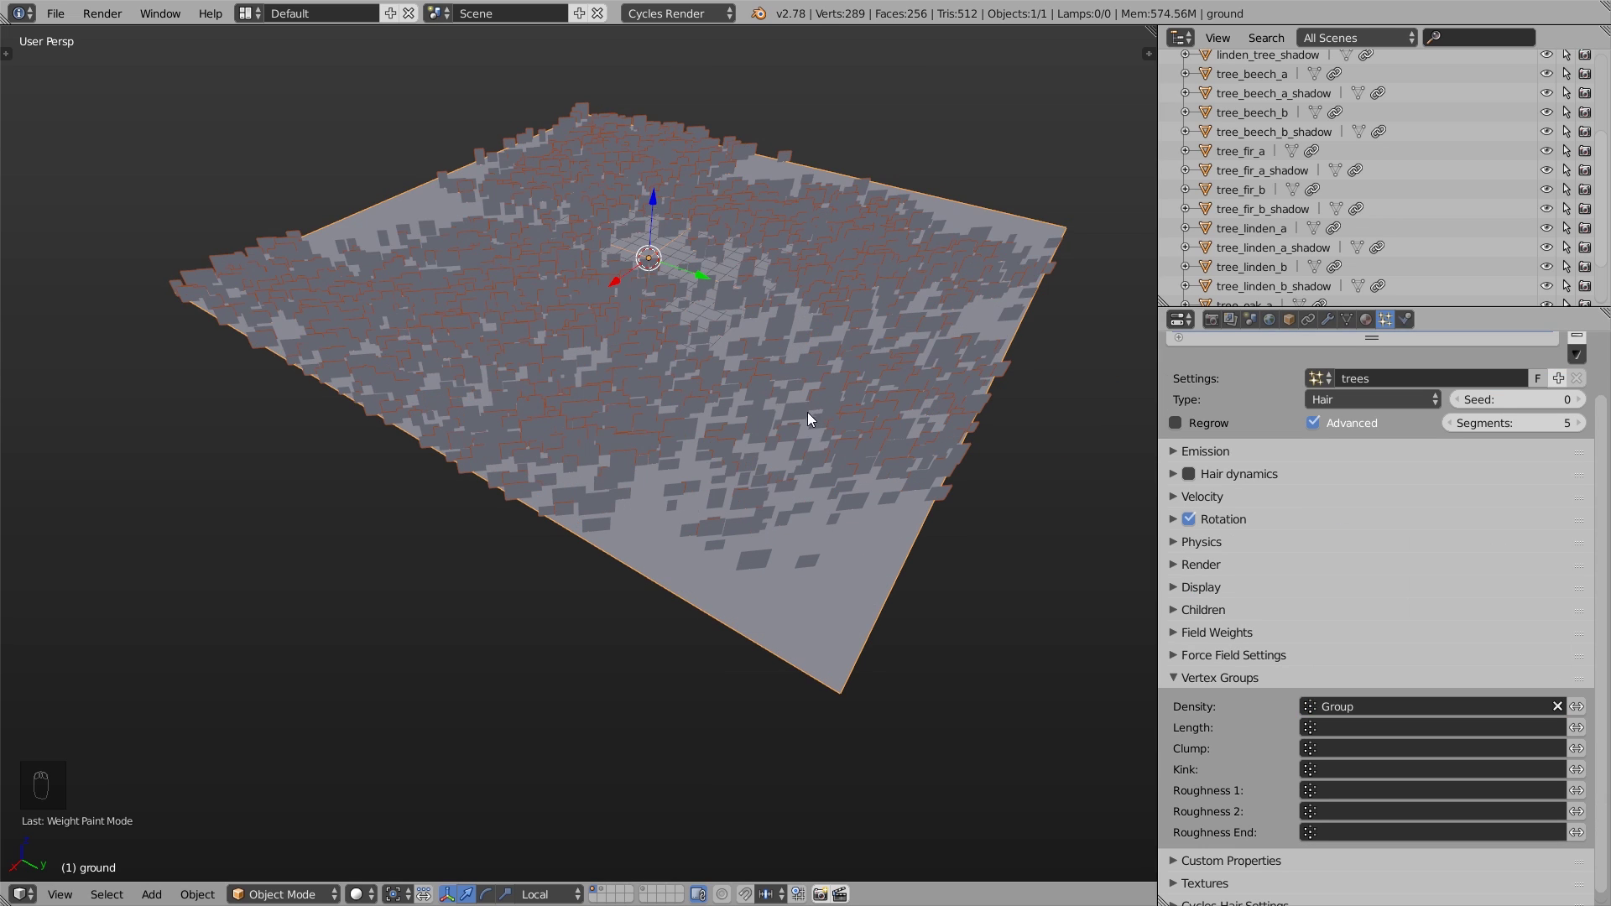
# - Fly the camera back so the near corner of the ground comes into frame, and preview the forest in rendered shading
pyautogui.press('KP_0')
pyautogui.hotkey('shift', 'f')
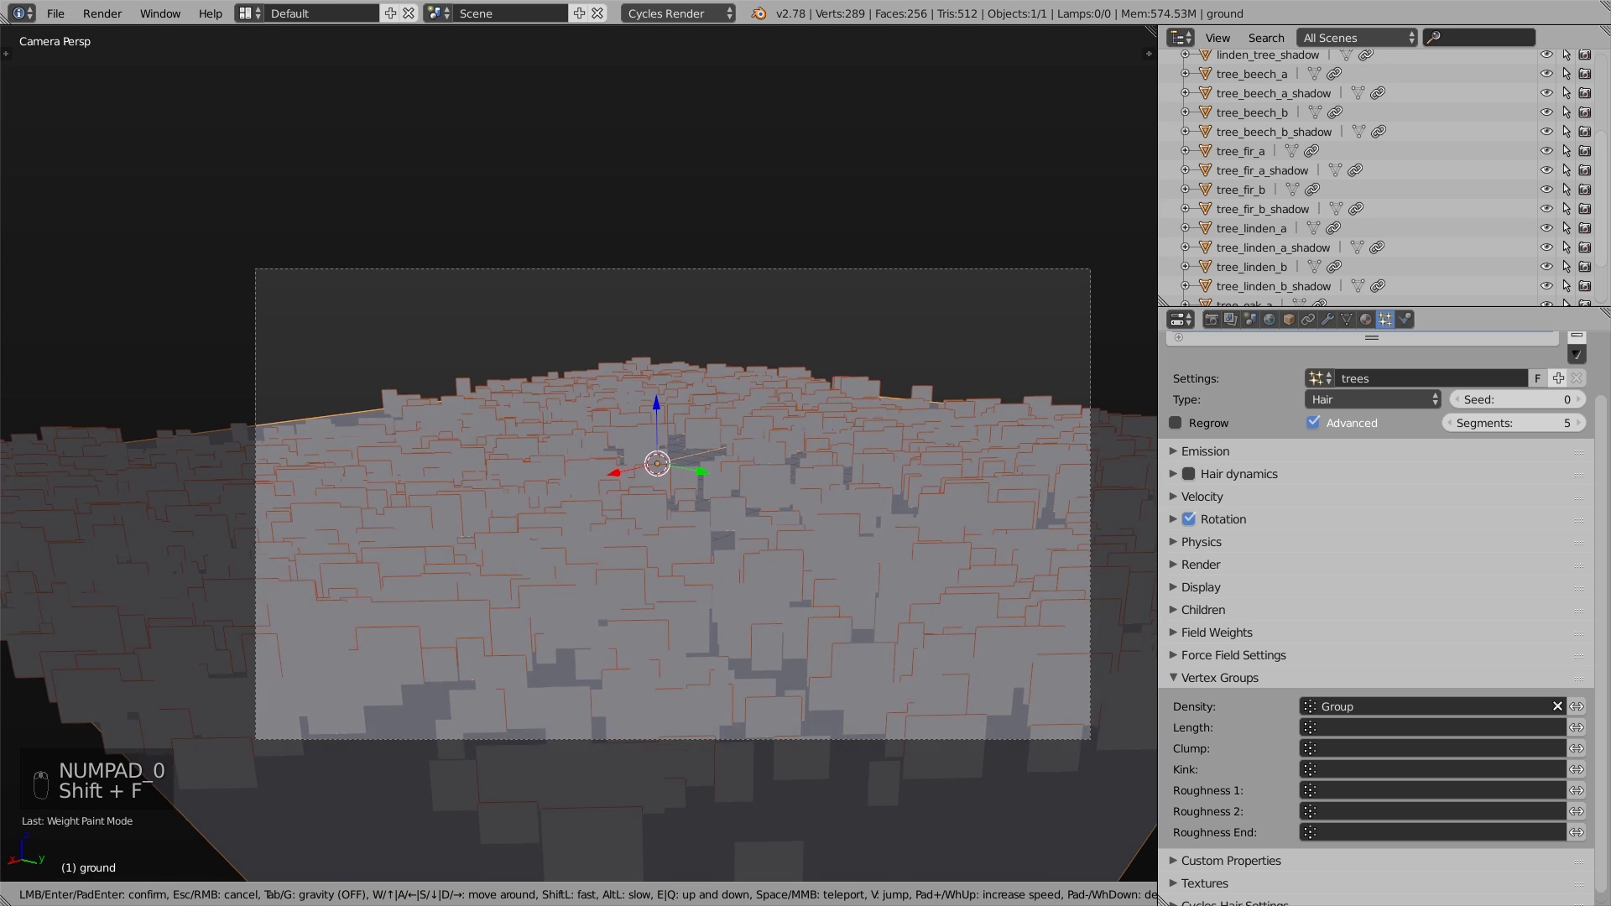
pyautogui.click(578, 453)
pyautogui.hotkey('shift', 'z')
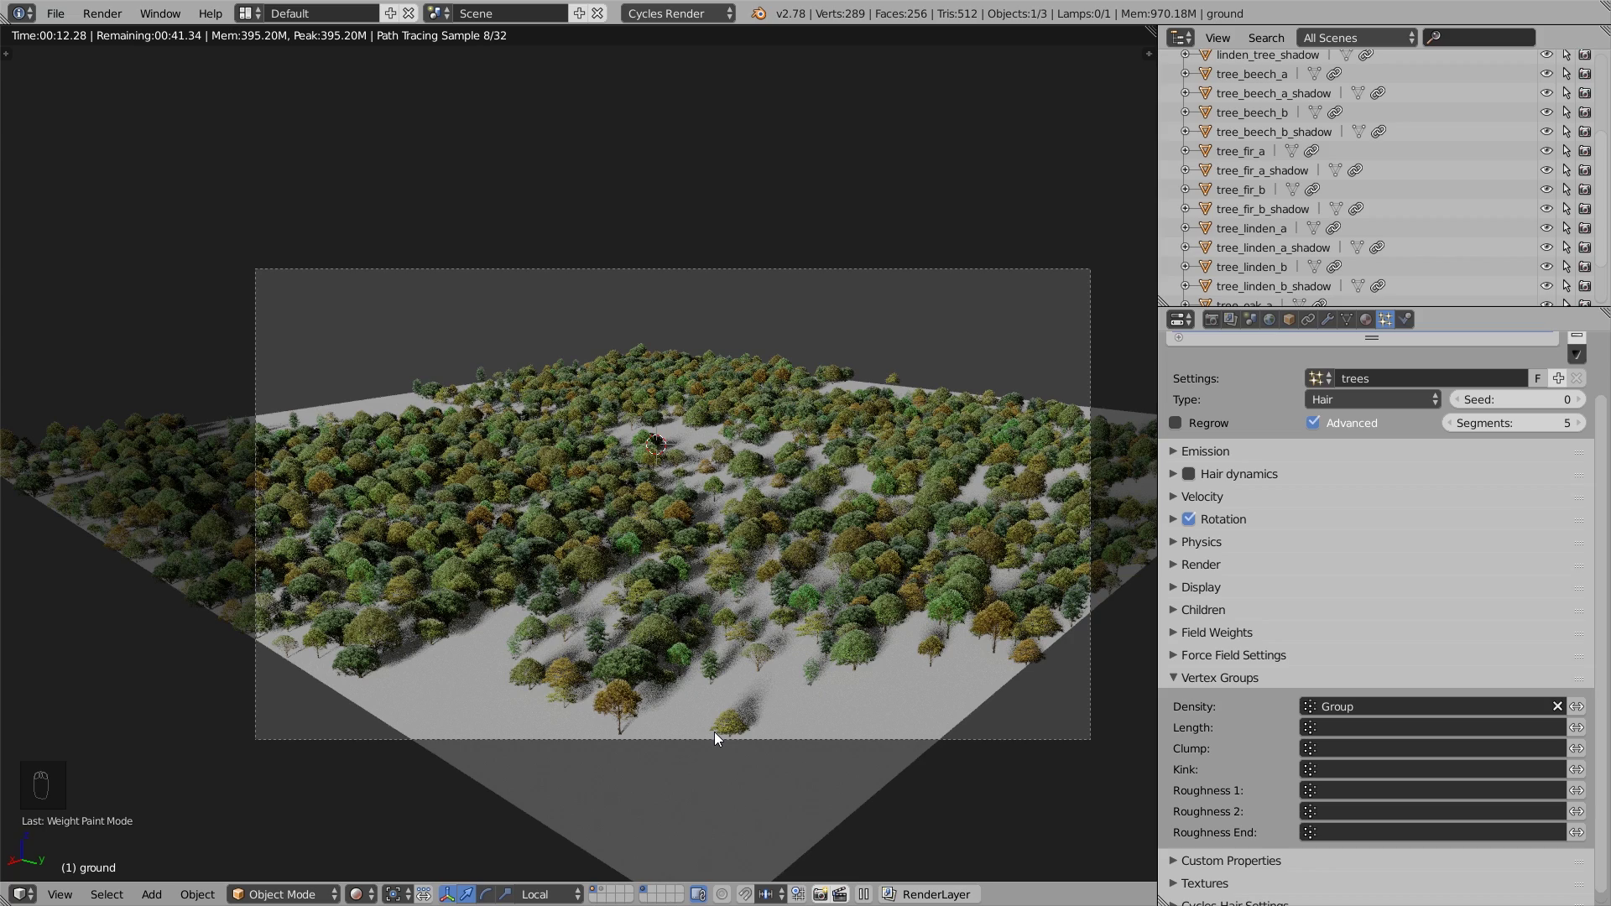
# - Rotate the Sun about -45 degrees around the global Z axis so the shadows fall sideways
pyautogui.scroll(4, 1235, 166)
pyautogui.click(1226, 138)
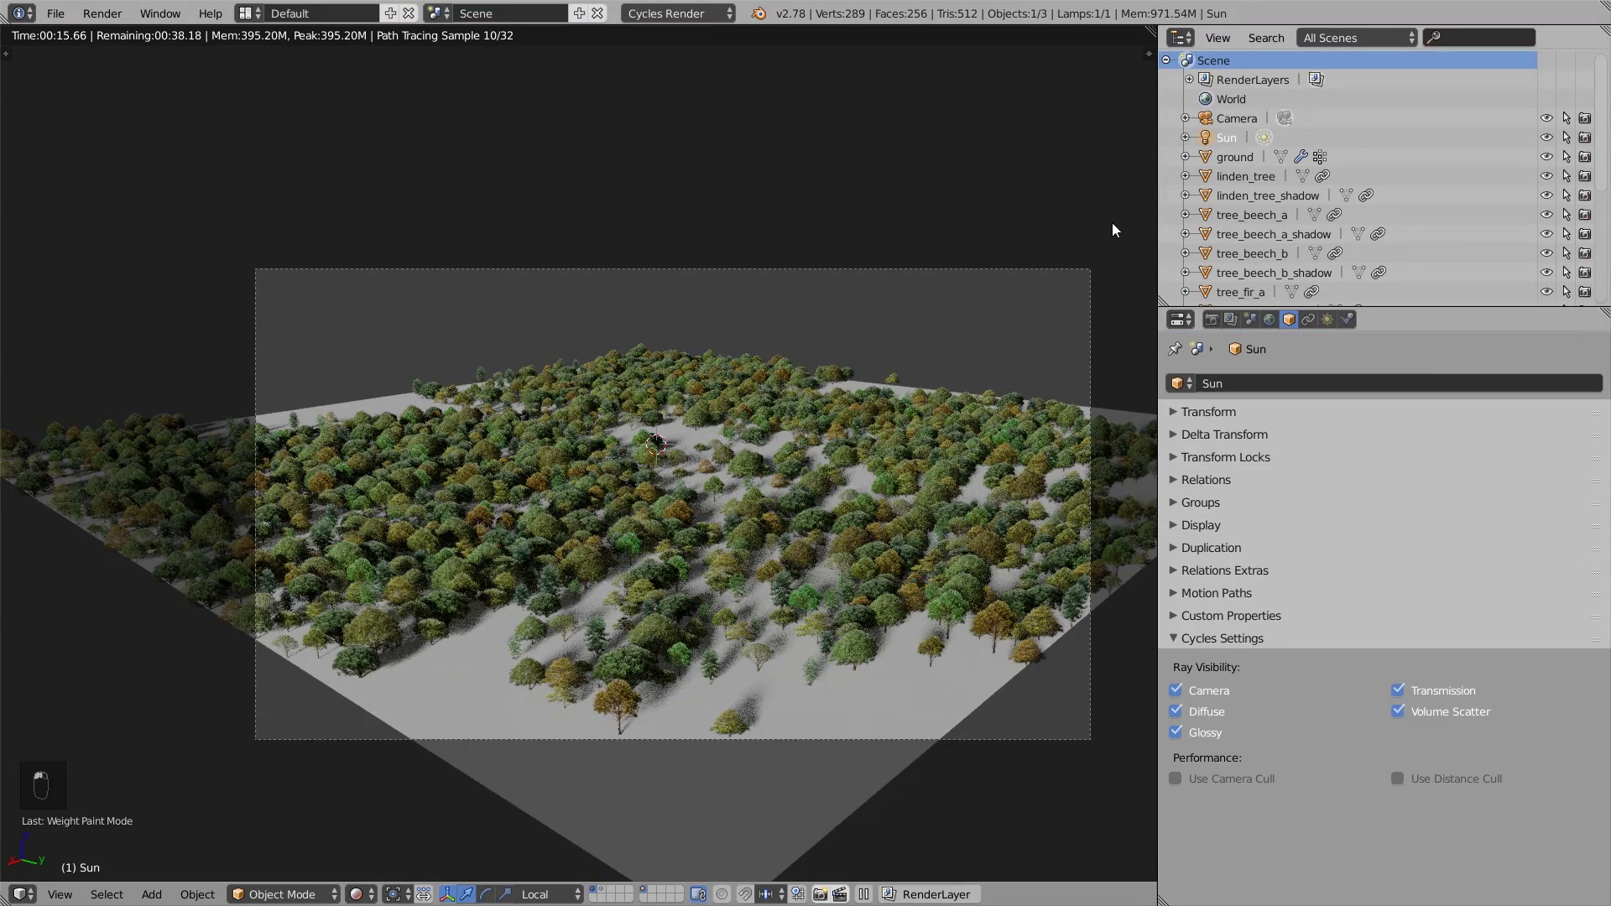
pyautogui.press('r')
pyautogui.press('z')
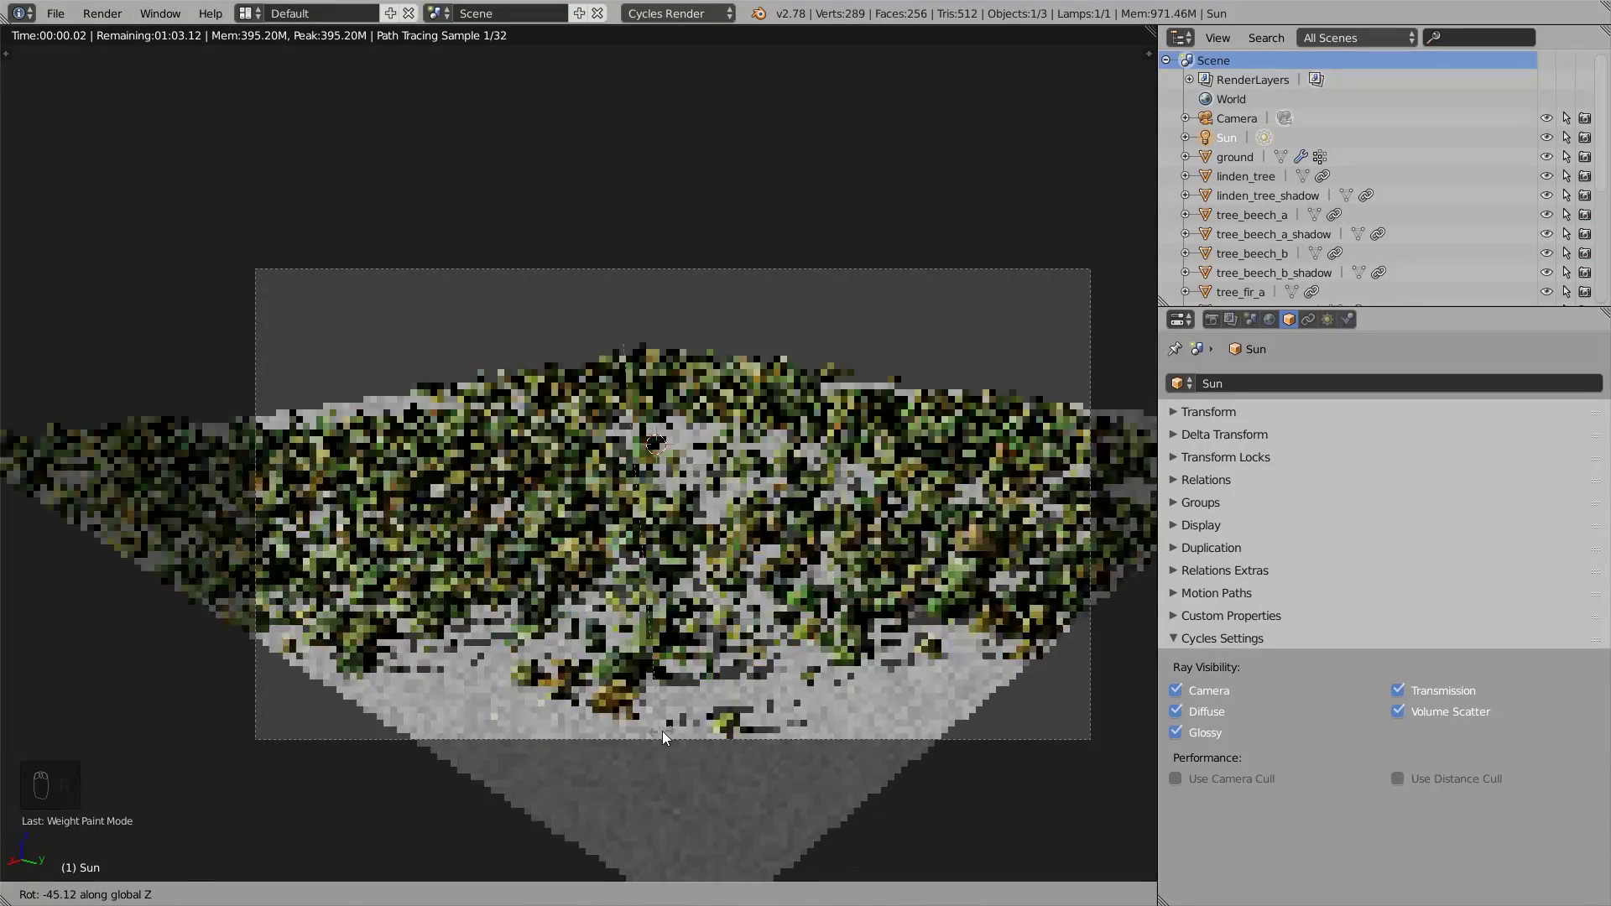
pyautogui.click(662, 733)
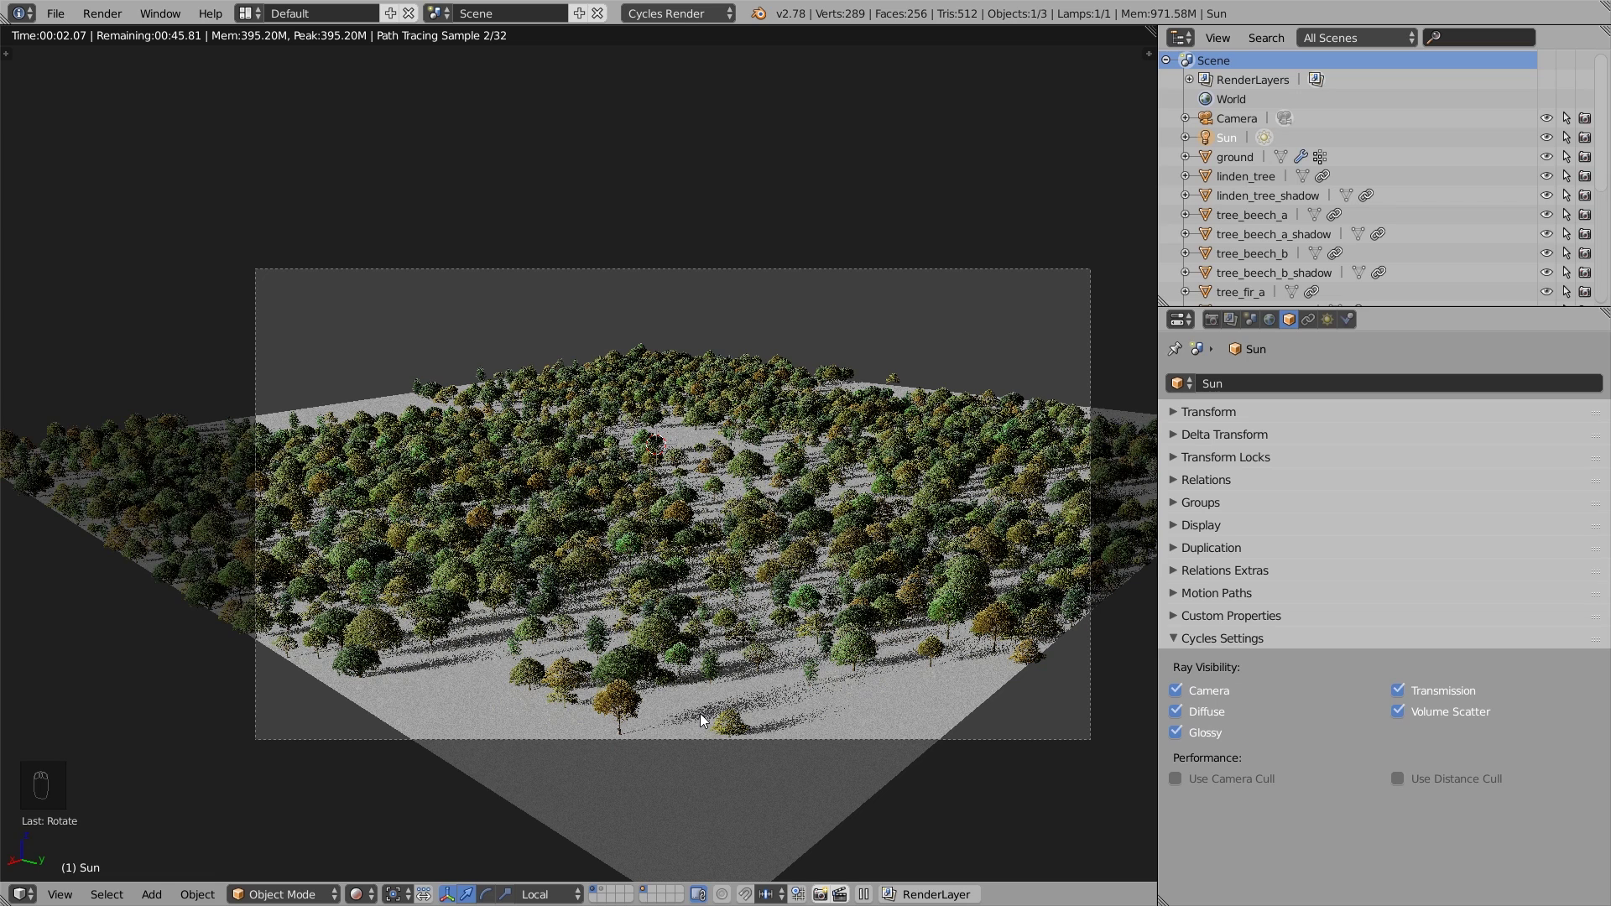
# - Give the ground a new diffuse material in a pale yellow-green and preview it in rendered shading
pyautogui.hotkey('shift', 'z')
pyautogui.rightClick(841, 718)
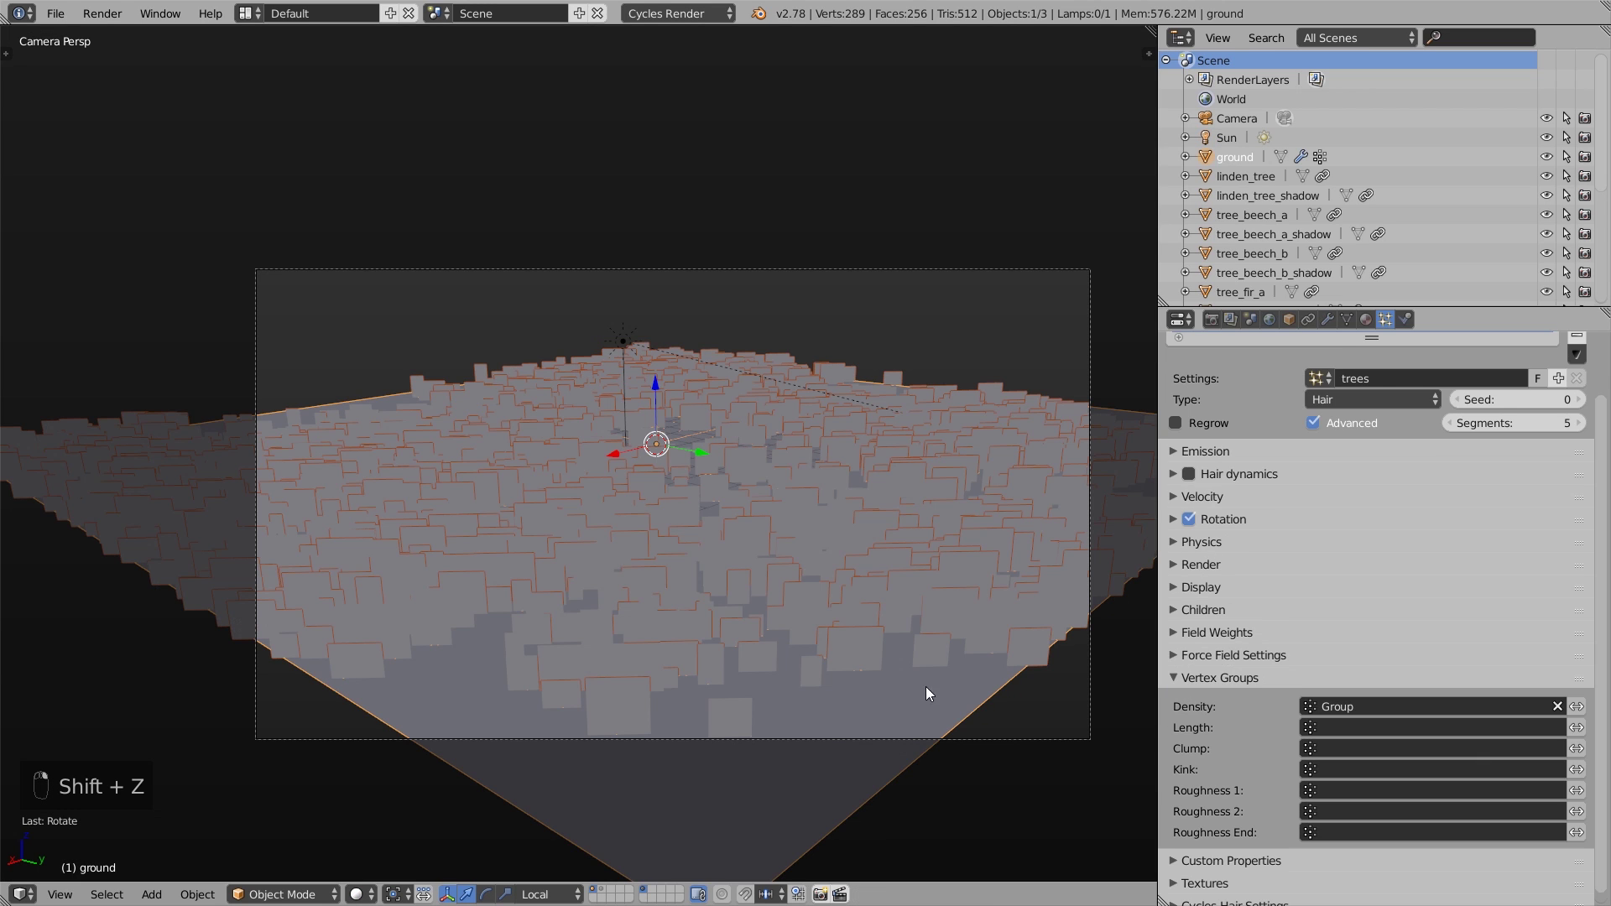
pyautogui.click(1366, 319)
pyautogui.click(1341, 451)
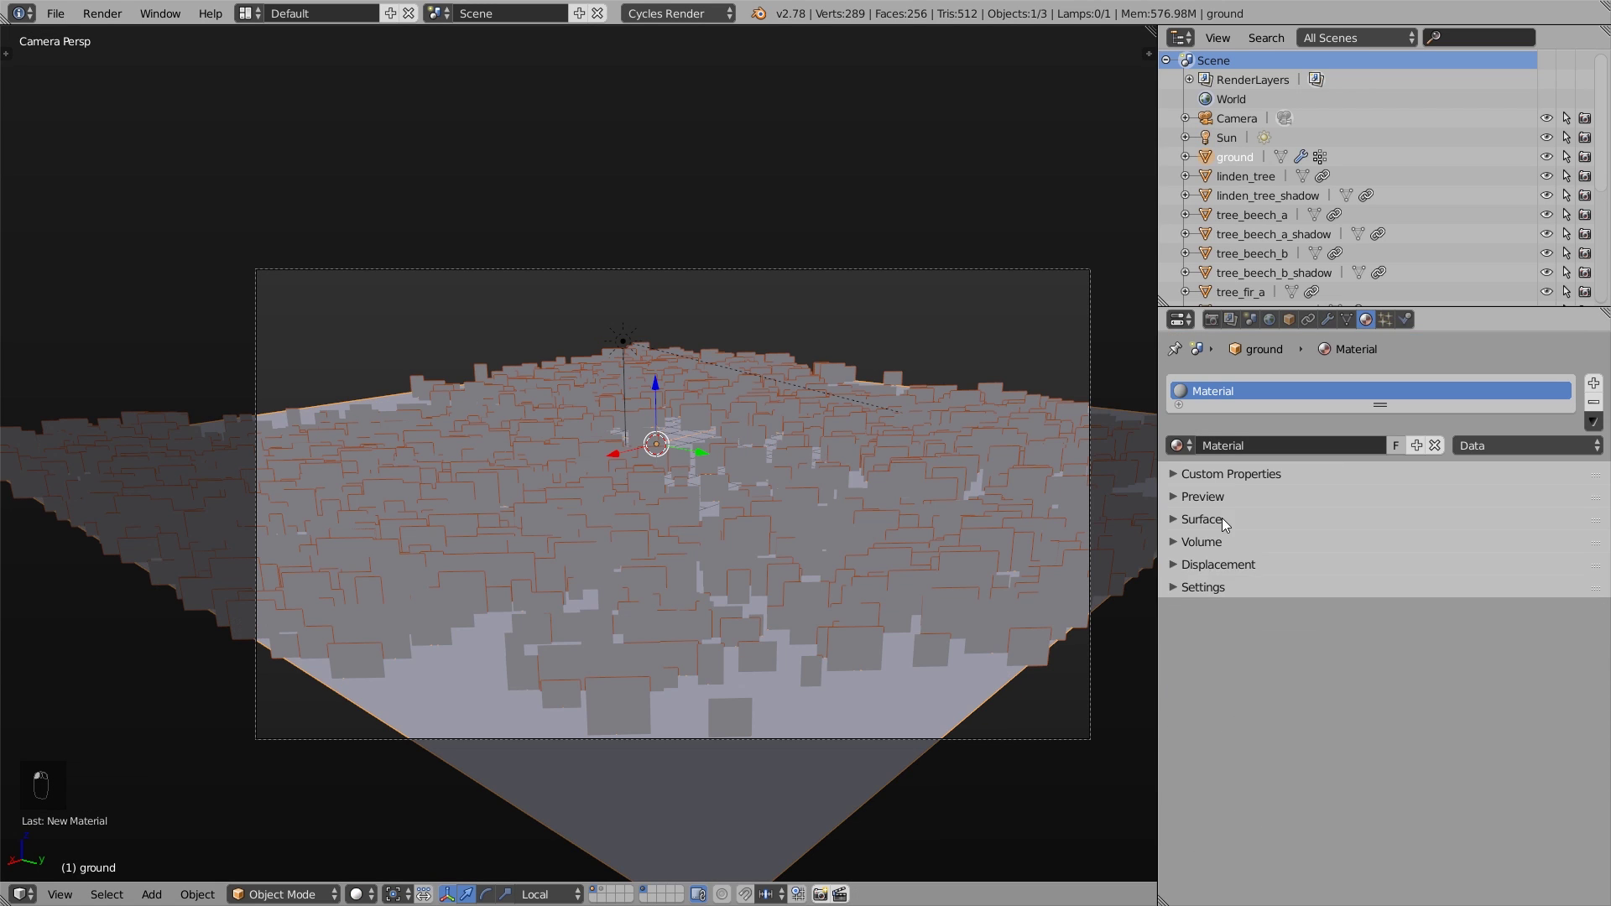
pyautogui.click(1221, 518)
pyautogui.click(1372, 580)
pyautogui.moveTo(1490, 384); pyautogui.dragTo(1458, 374)
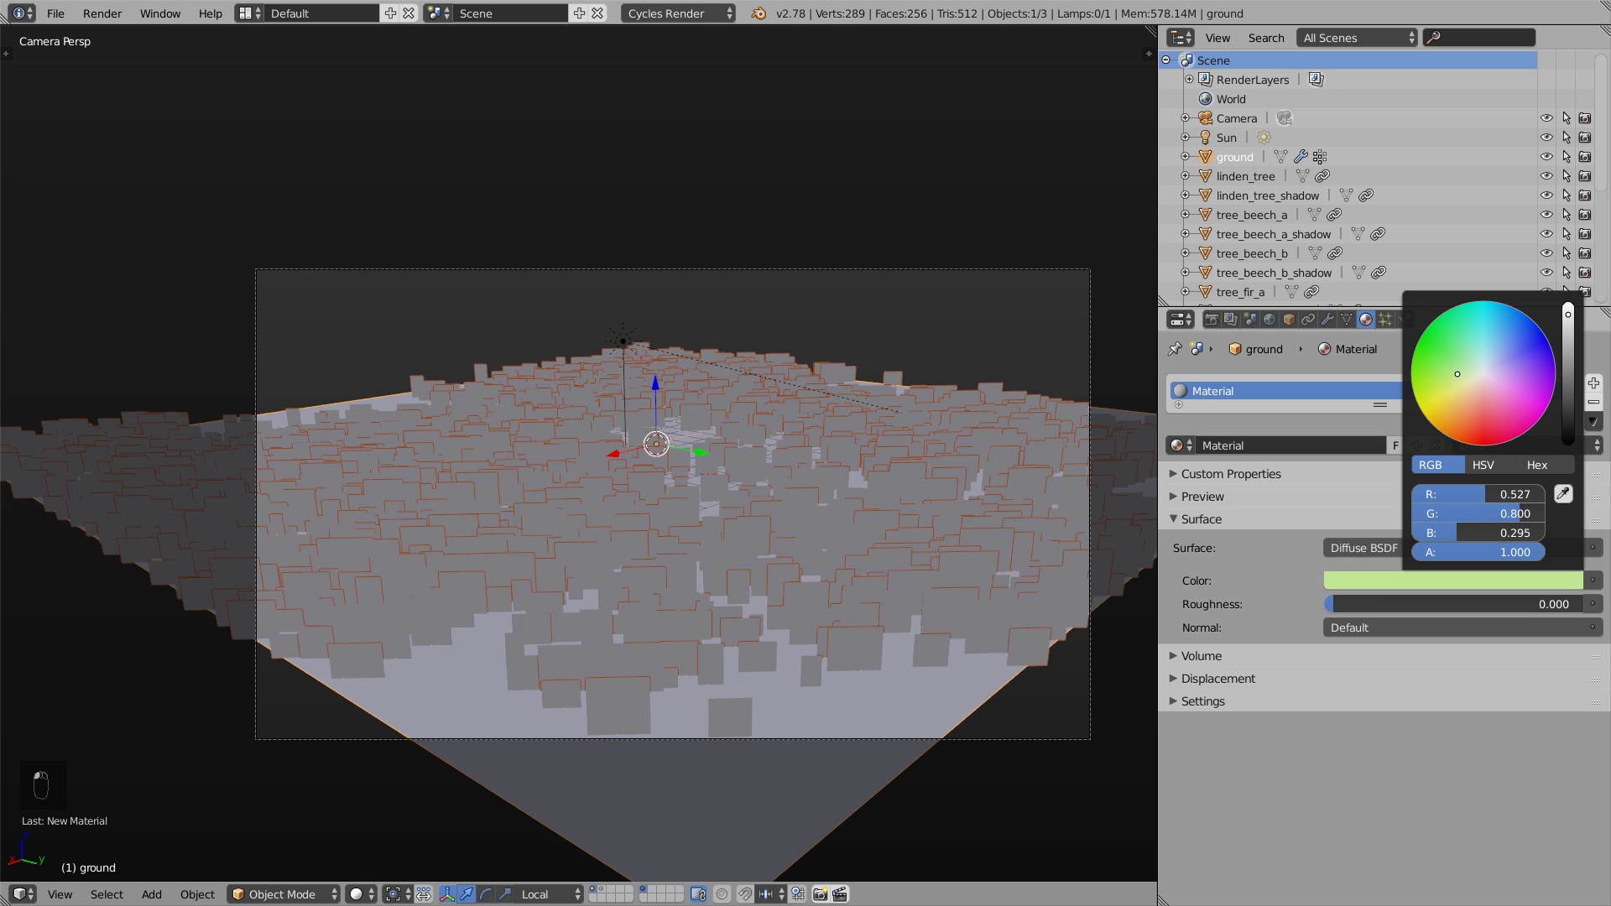
pyautogui.click(1568, 369)
pyautogui.hotkey('shift', 'z')
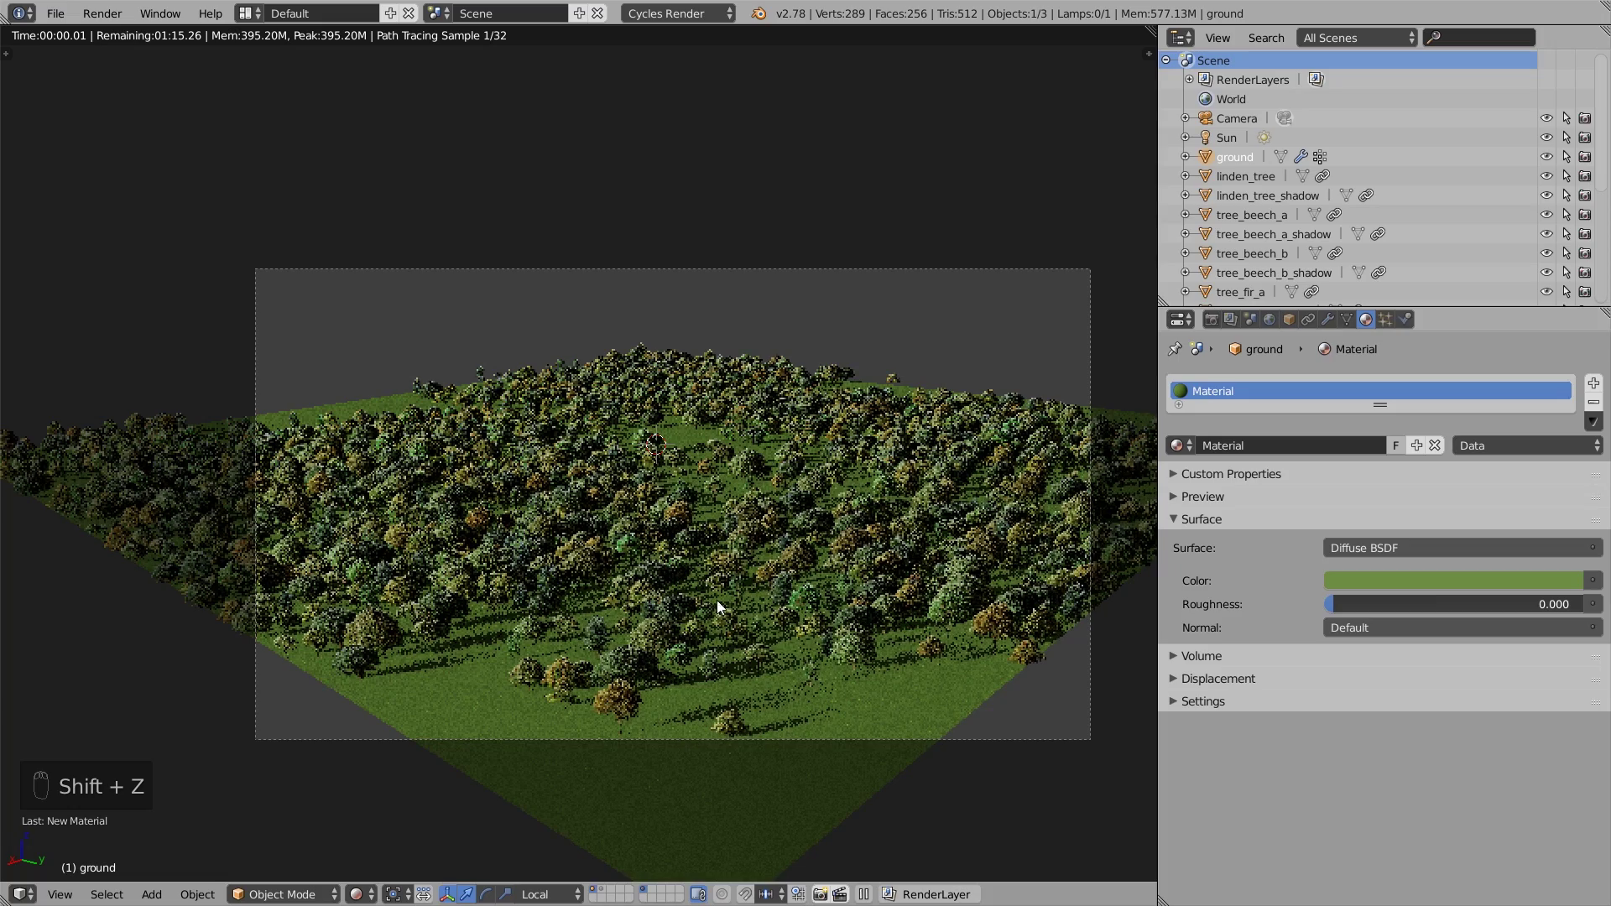
pyautogui.click(1443, 581)
pyautogui.moveTo(1468, 394); pyautogui.dragTo(1464, 374)
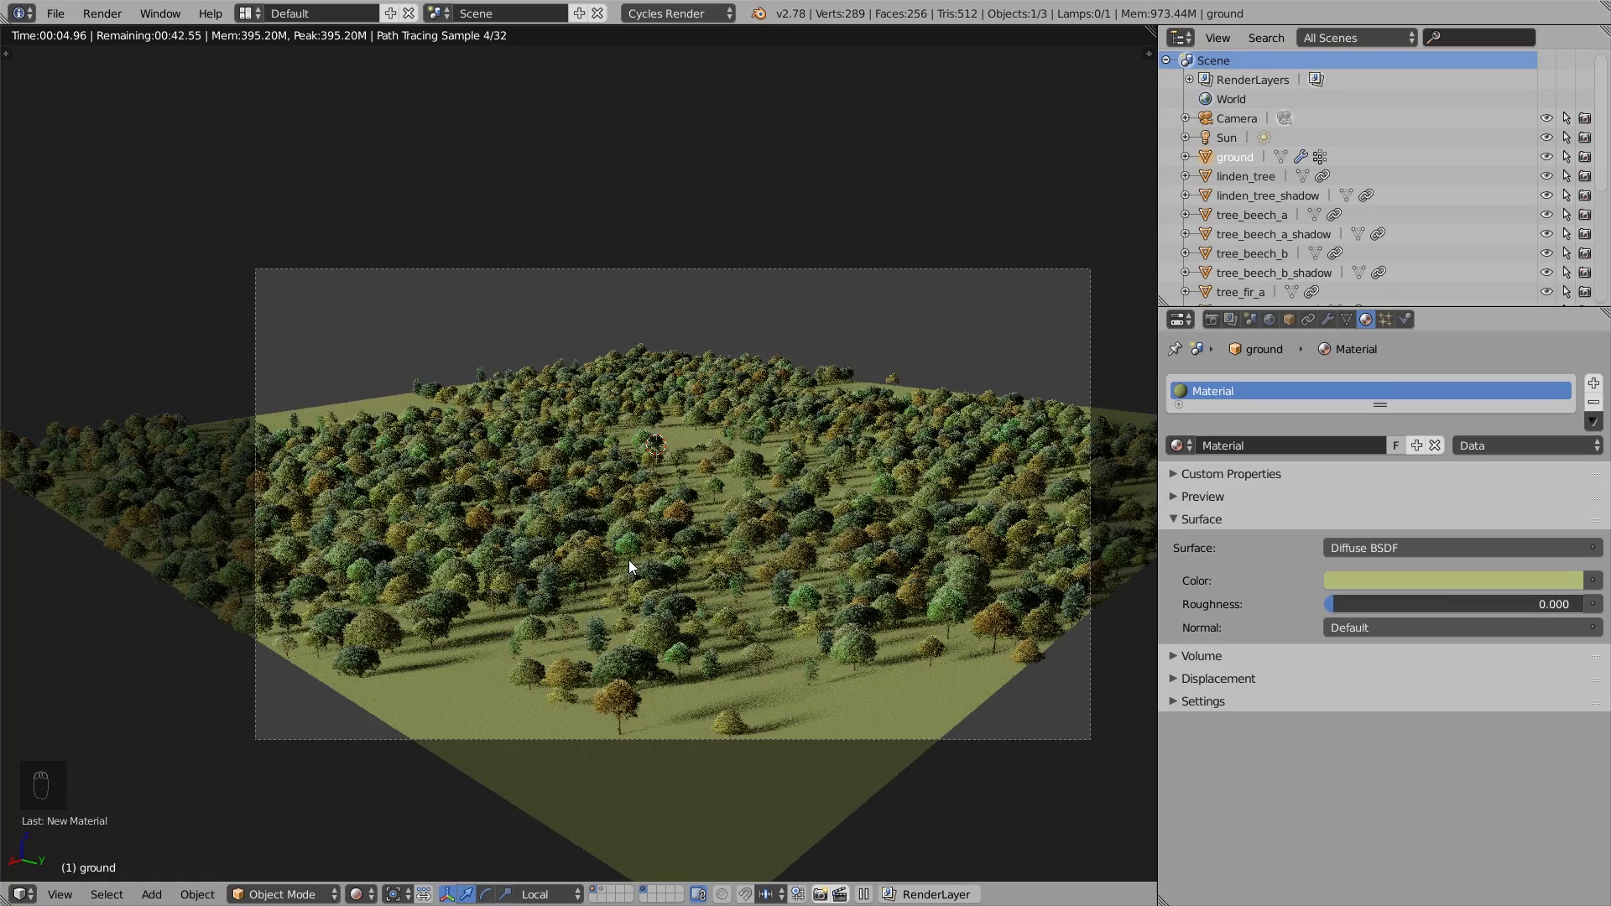
# - Fly the camera to a different angle across the forest in the rendered preview, and return to solid shading
pyautogui.hotkey('shift', 'f')
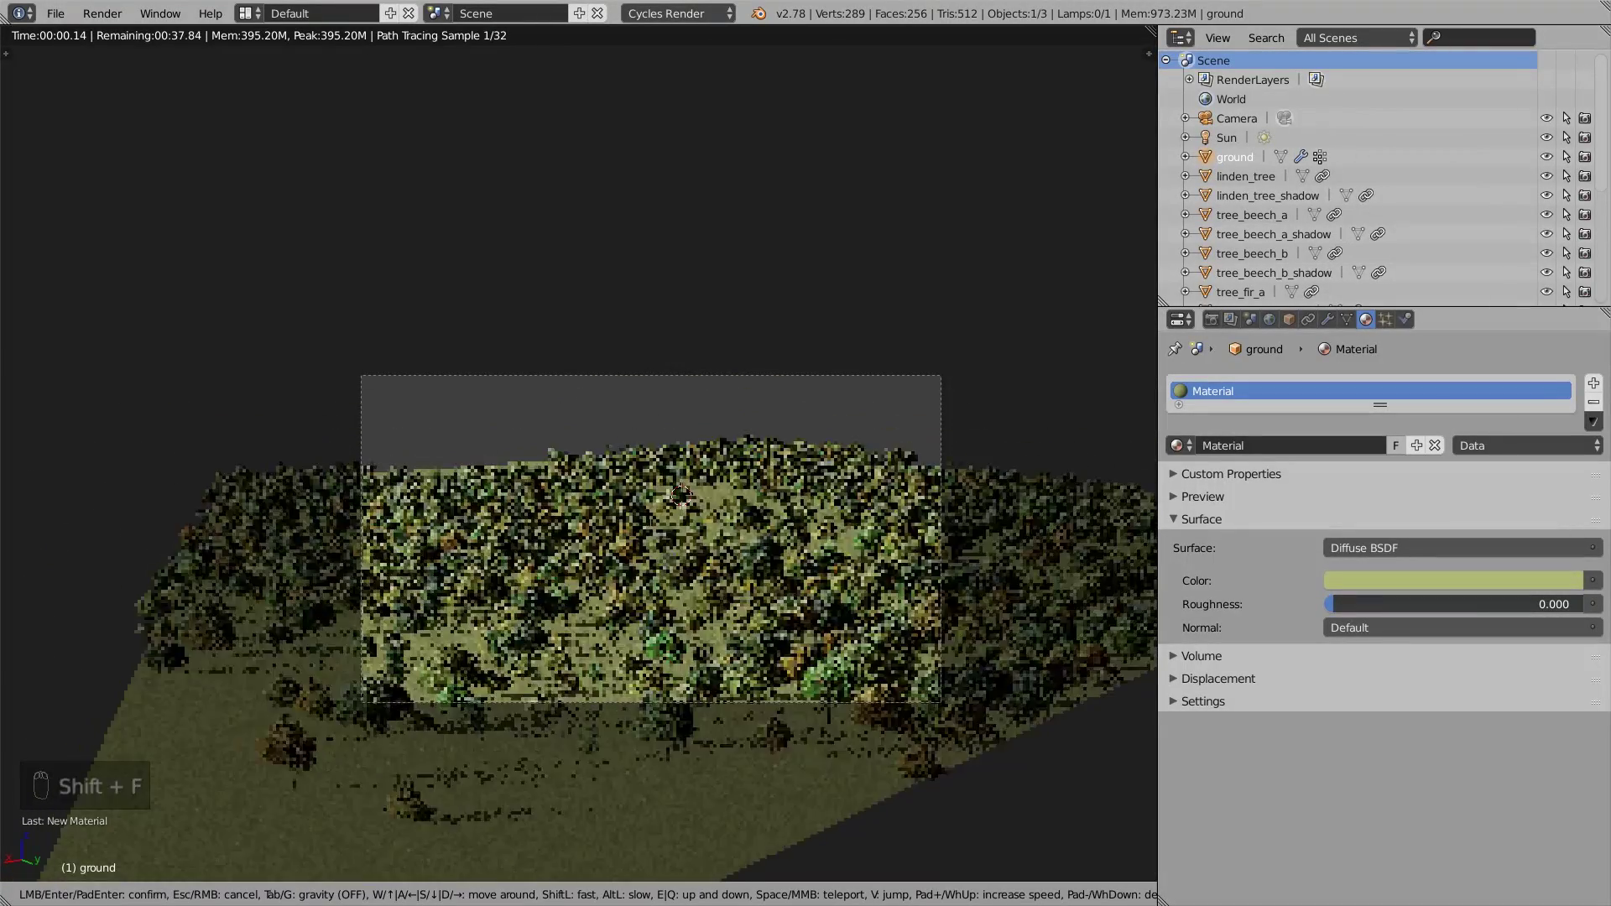
pyautogui.click(578, 453)
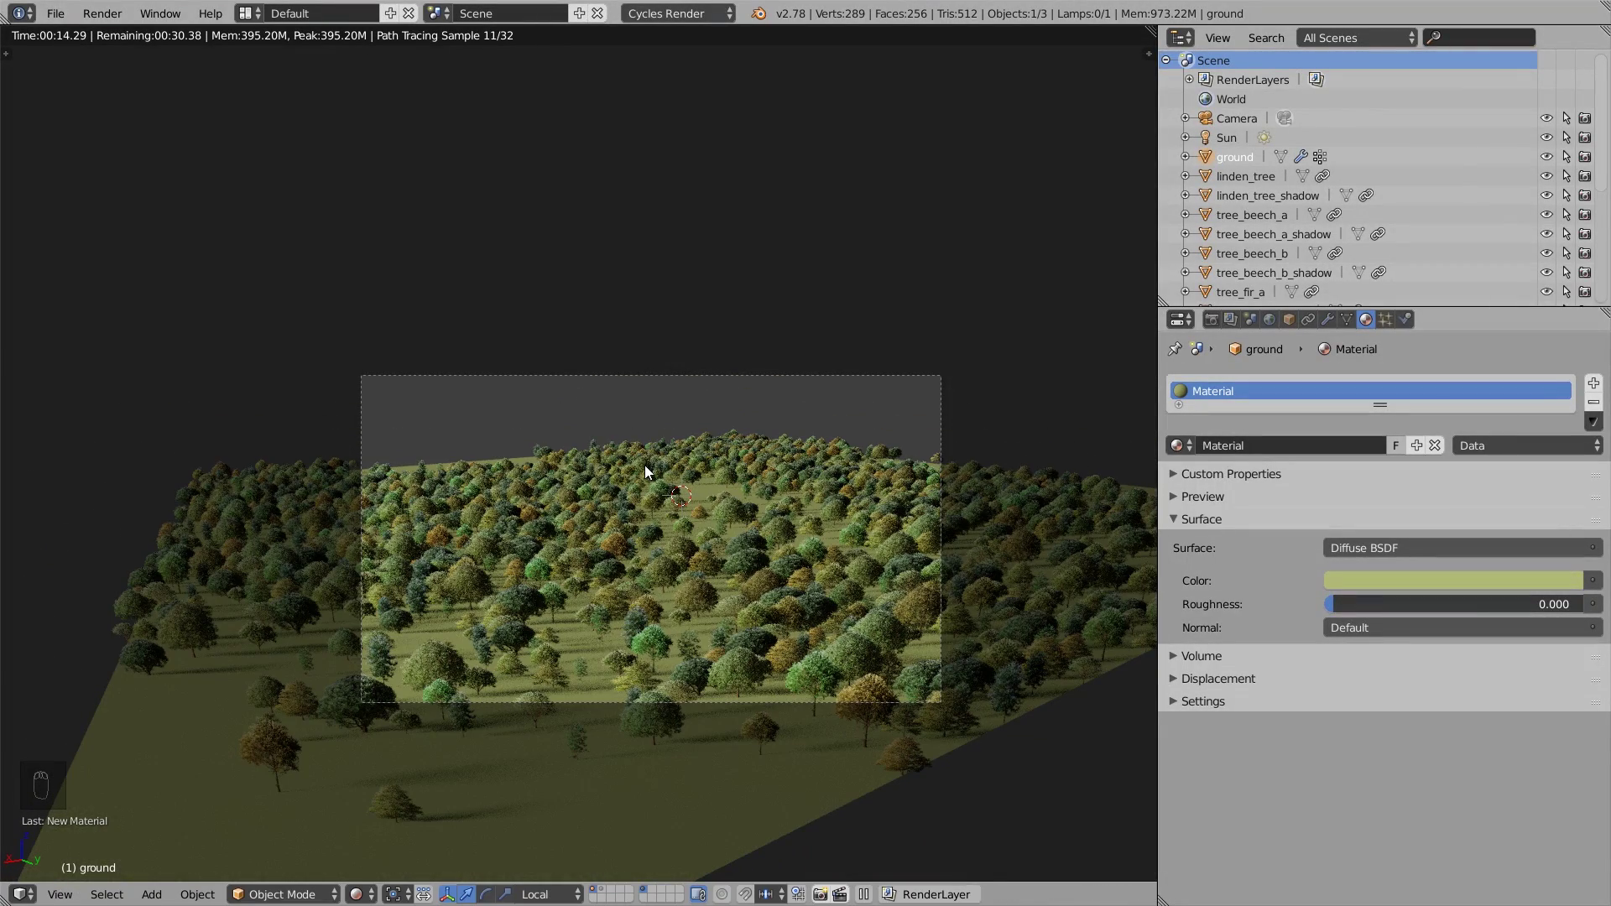
pyautogui.hotkey('shift', 'z')
# - Scale the ground up uniformly by a factor of about 2.12
pyautogui.moveTo(705, 512)
pyautogui.mouseDown(button='middle')
pyautogui.moveTo(752, 530)
pyautogui.moveTo(747, 551)
pyautogui.mouseUp(button='middle')
pyautogui.press('s')
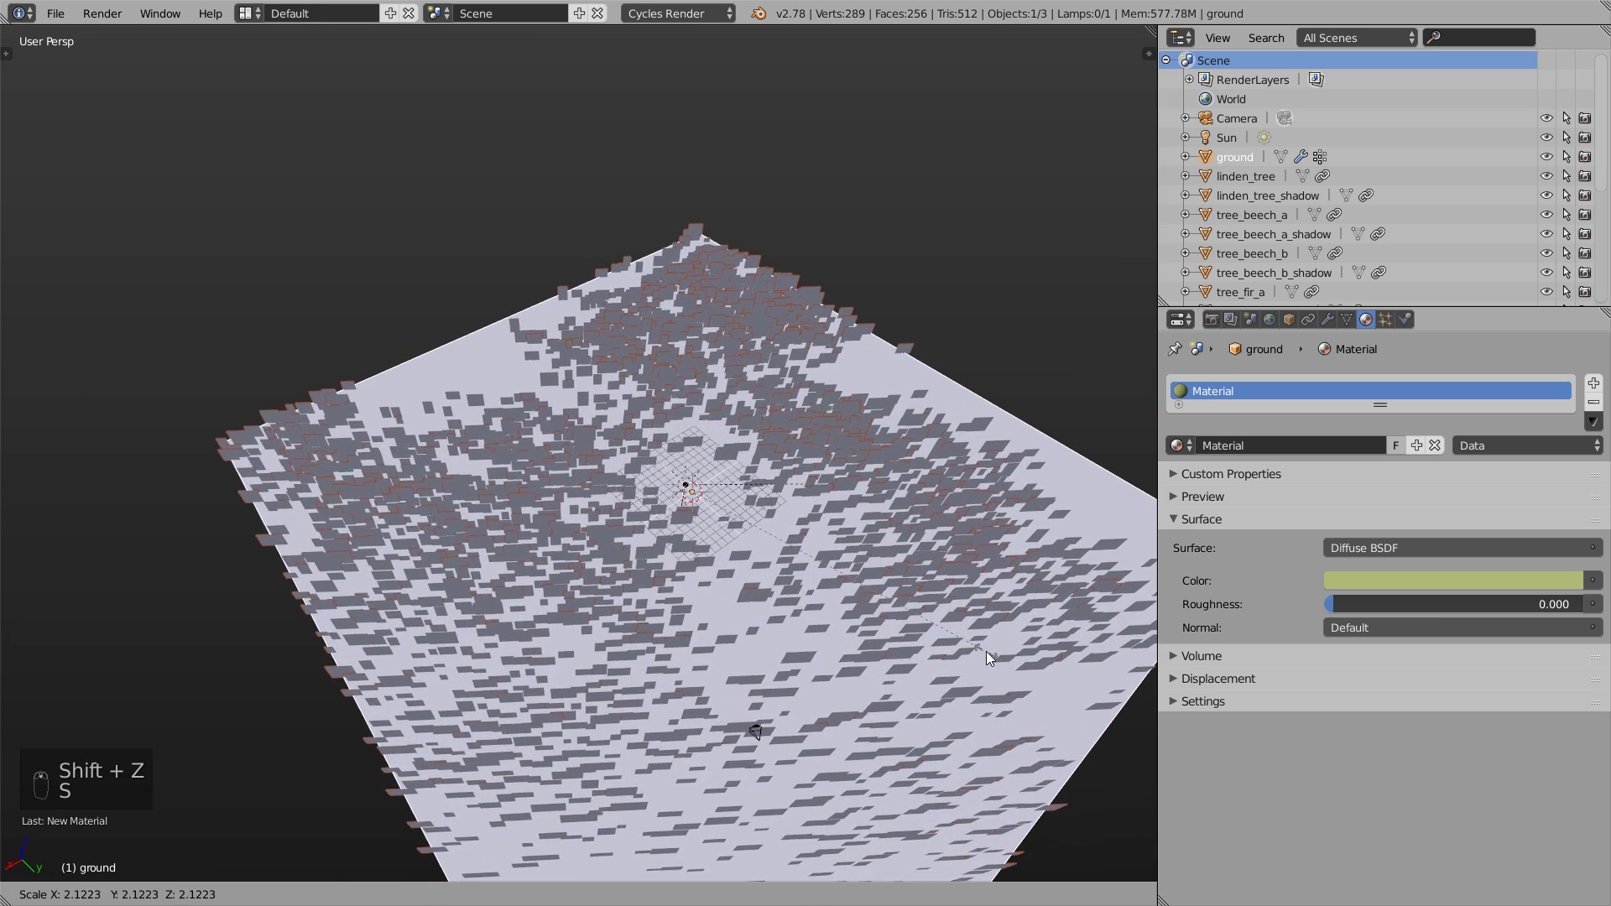
pyautogui.click(820, 560)
# - Set the emission number of the ground's trees particle system to 20000
pyautogui.click(1386, 319)
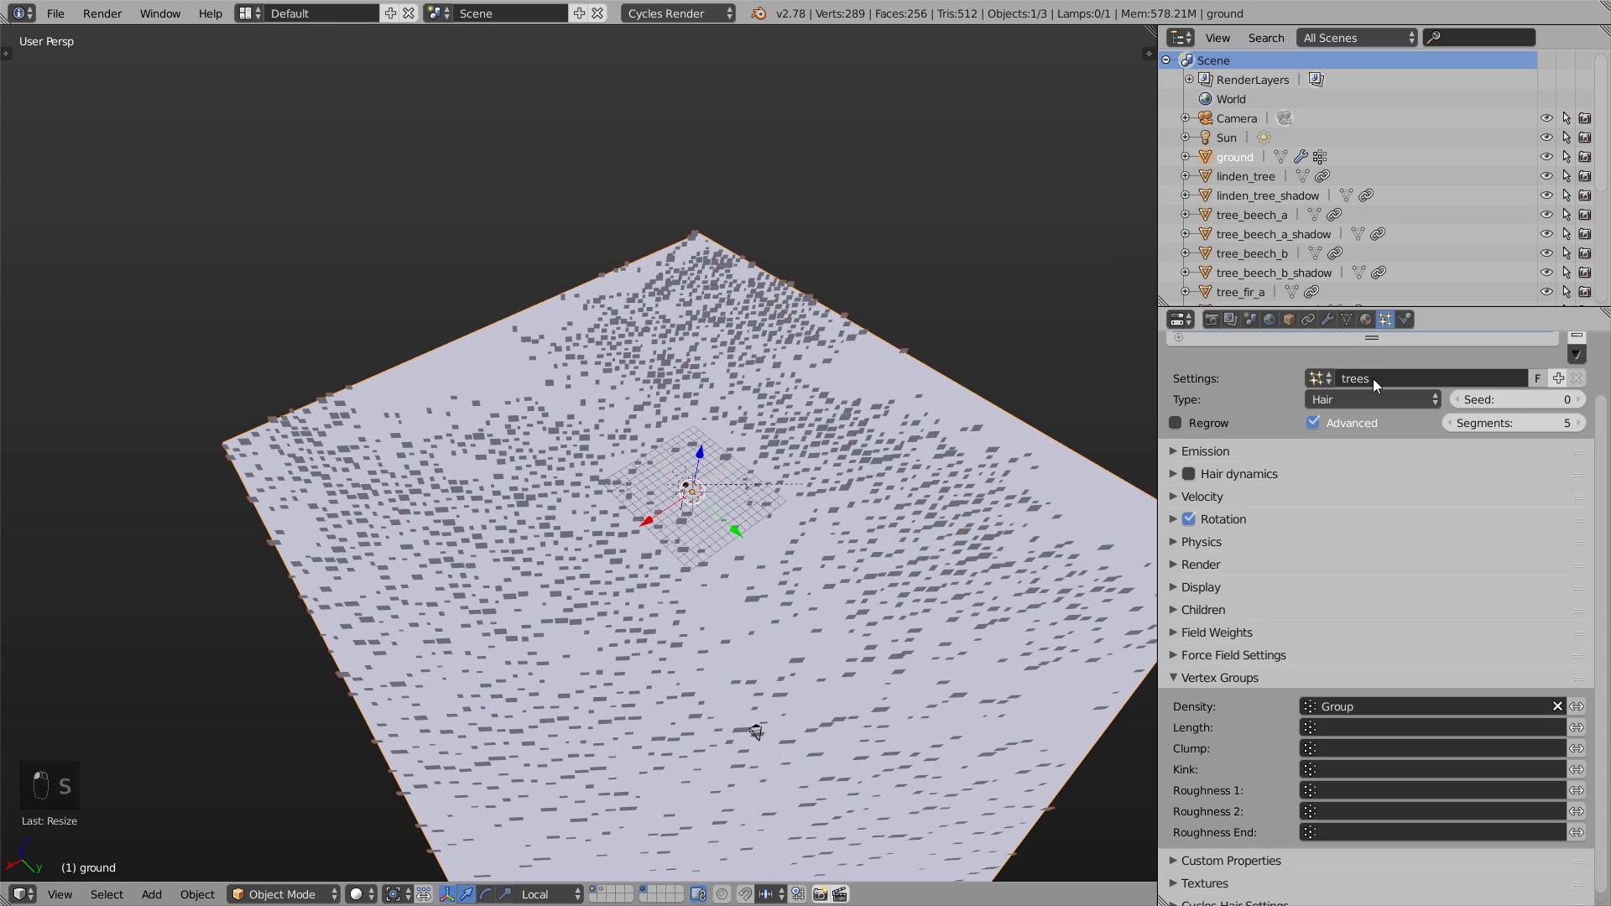
pyautogui.click(1212, 450)
pyautogui.click(1309, 479)
pyautogui.click(1318, 479)
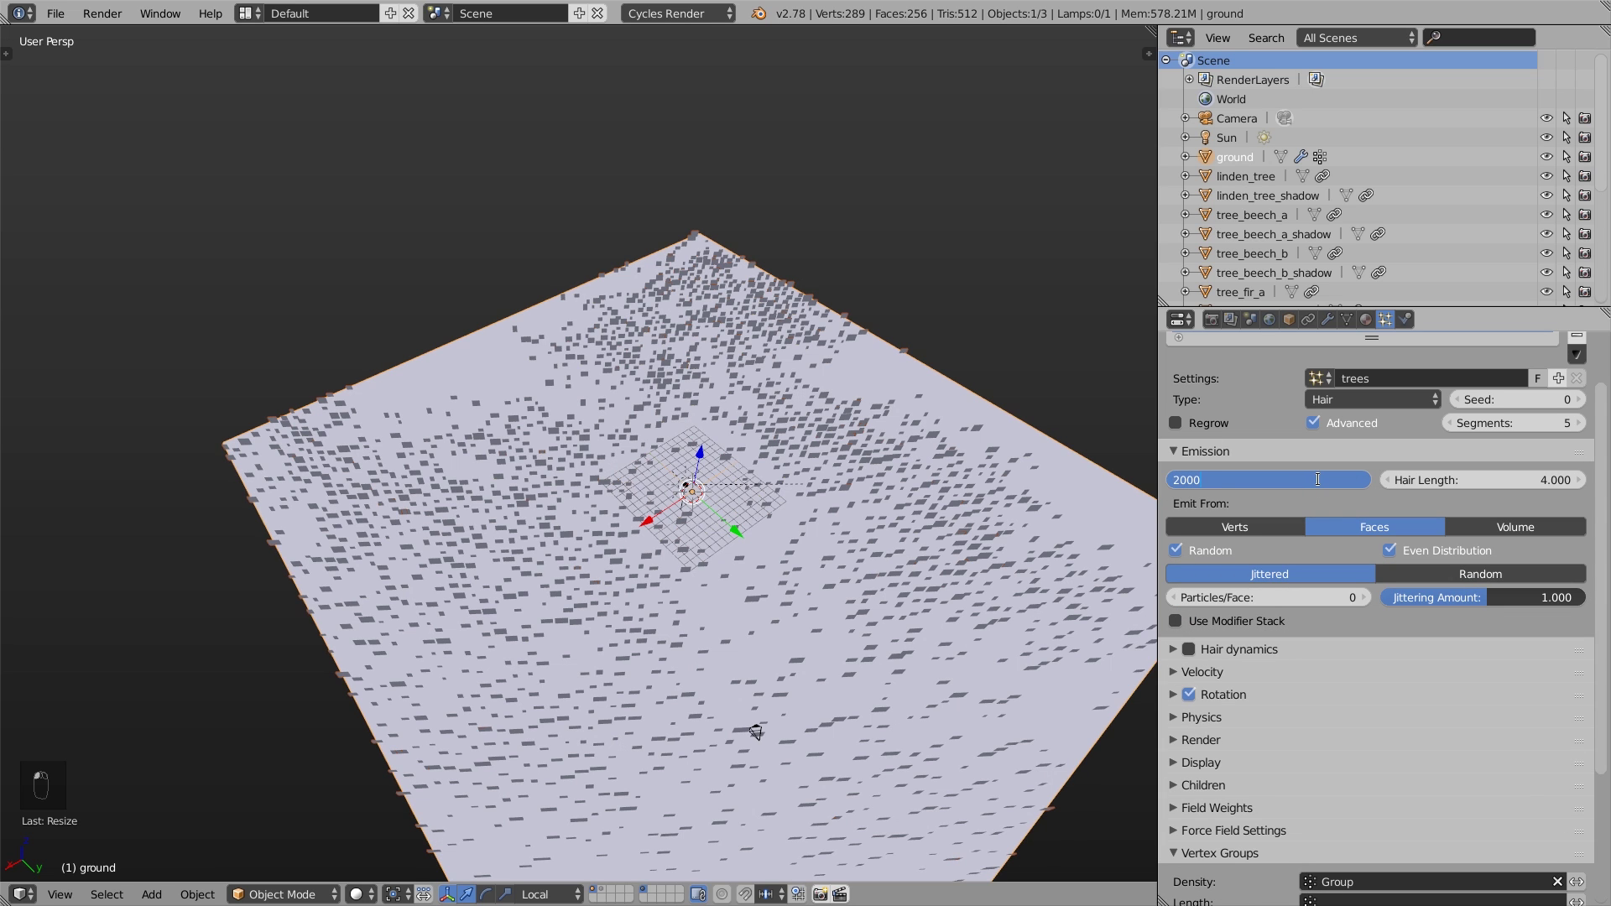
pyautogui.press('Return')
# - Fly the camera up and back until the near corner of the enlarged ground shows in the camera view
pyautogui.press('KP_0')
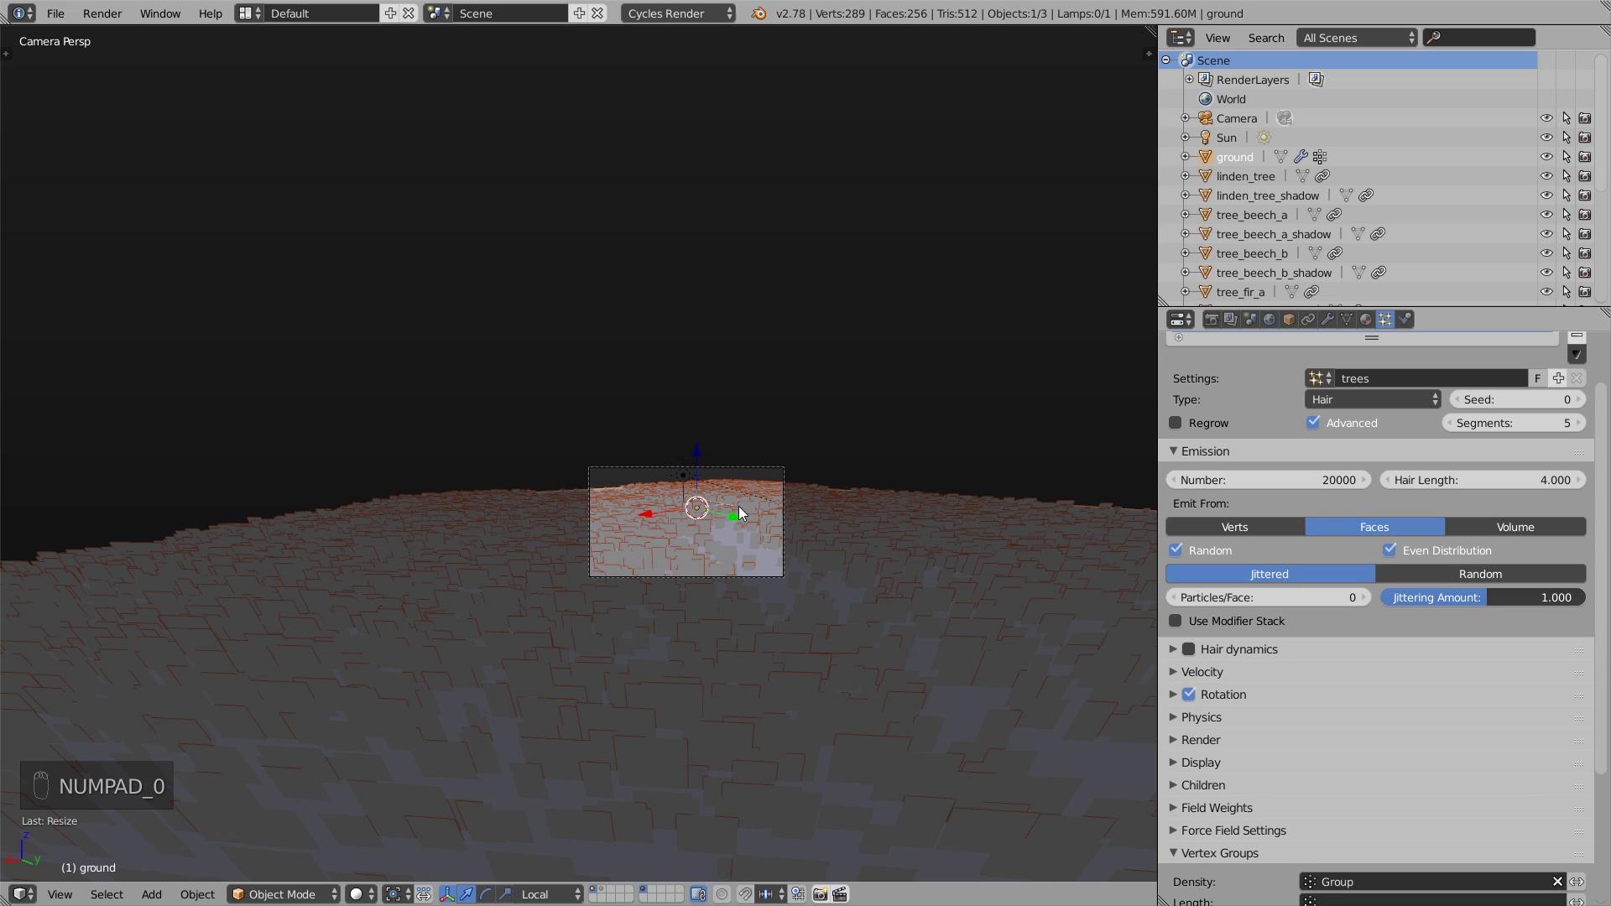
pyautogui.scroll(4, 719, 495)
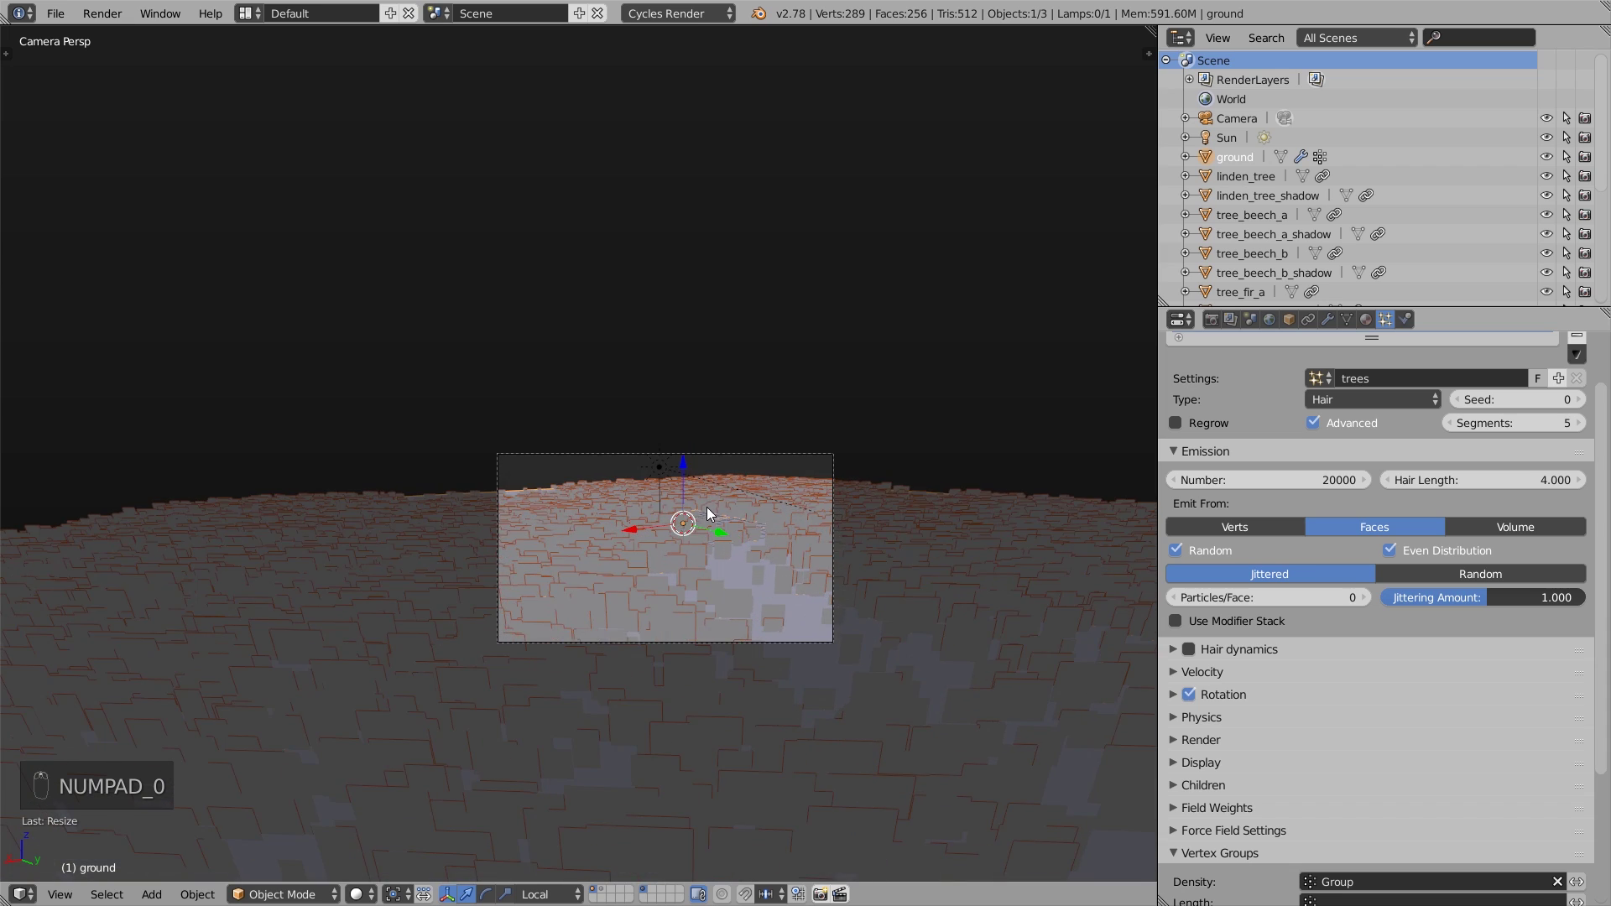
pyautogui.hotkey('shift', 'f')
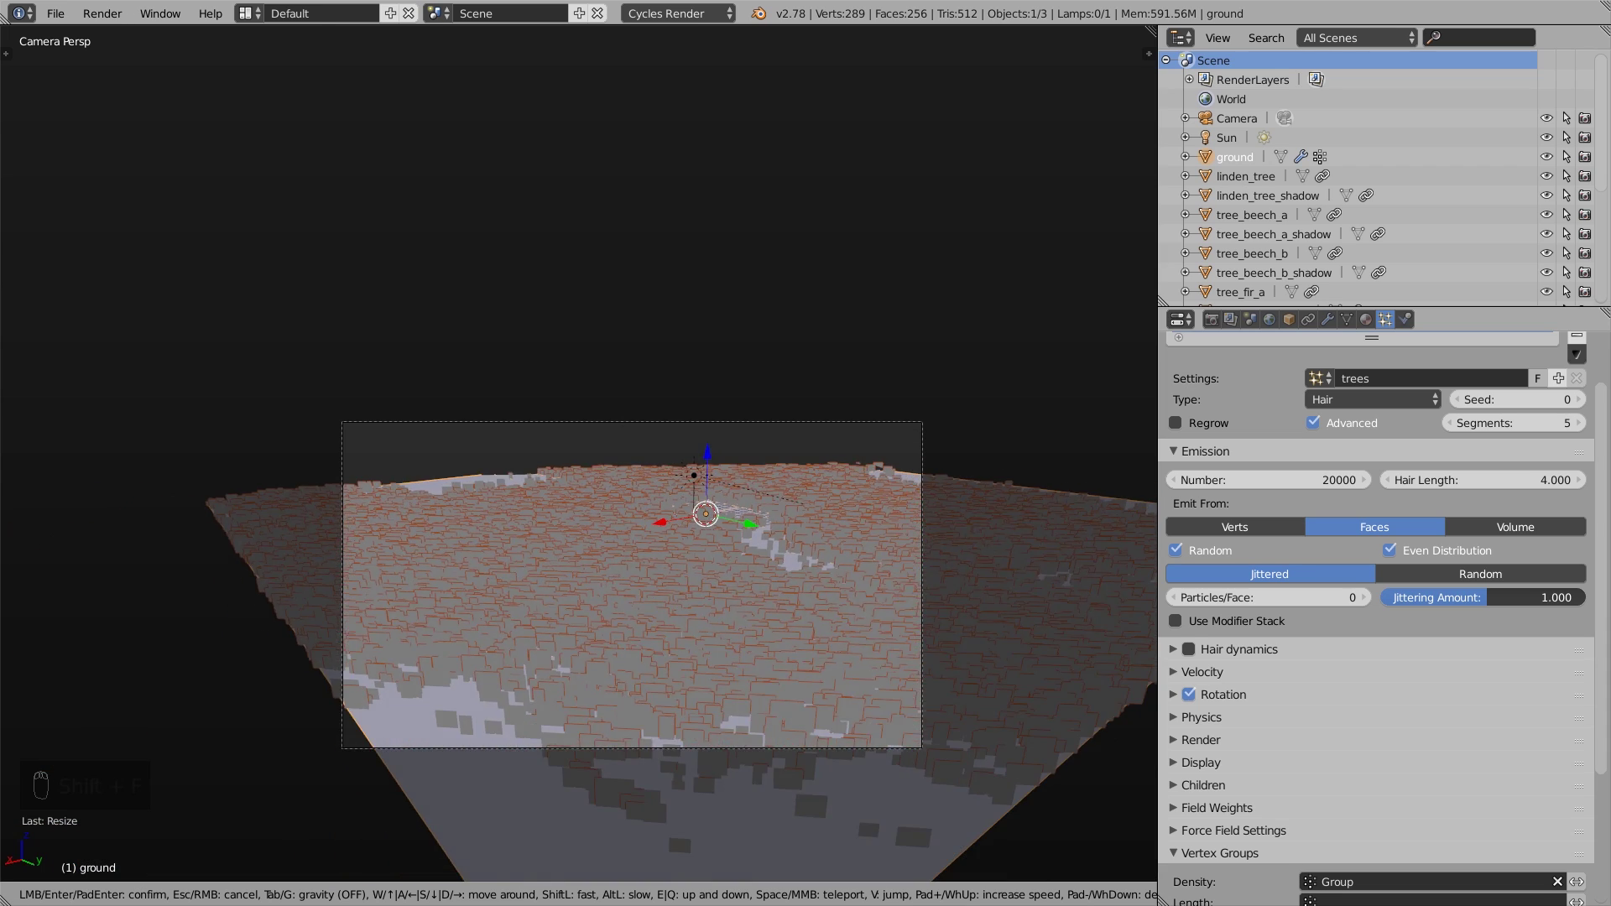
pyautogui.click(581, 450)
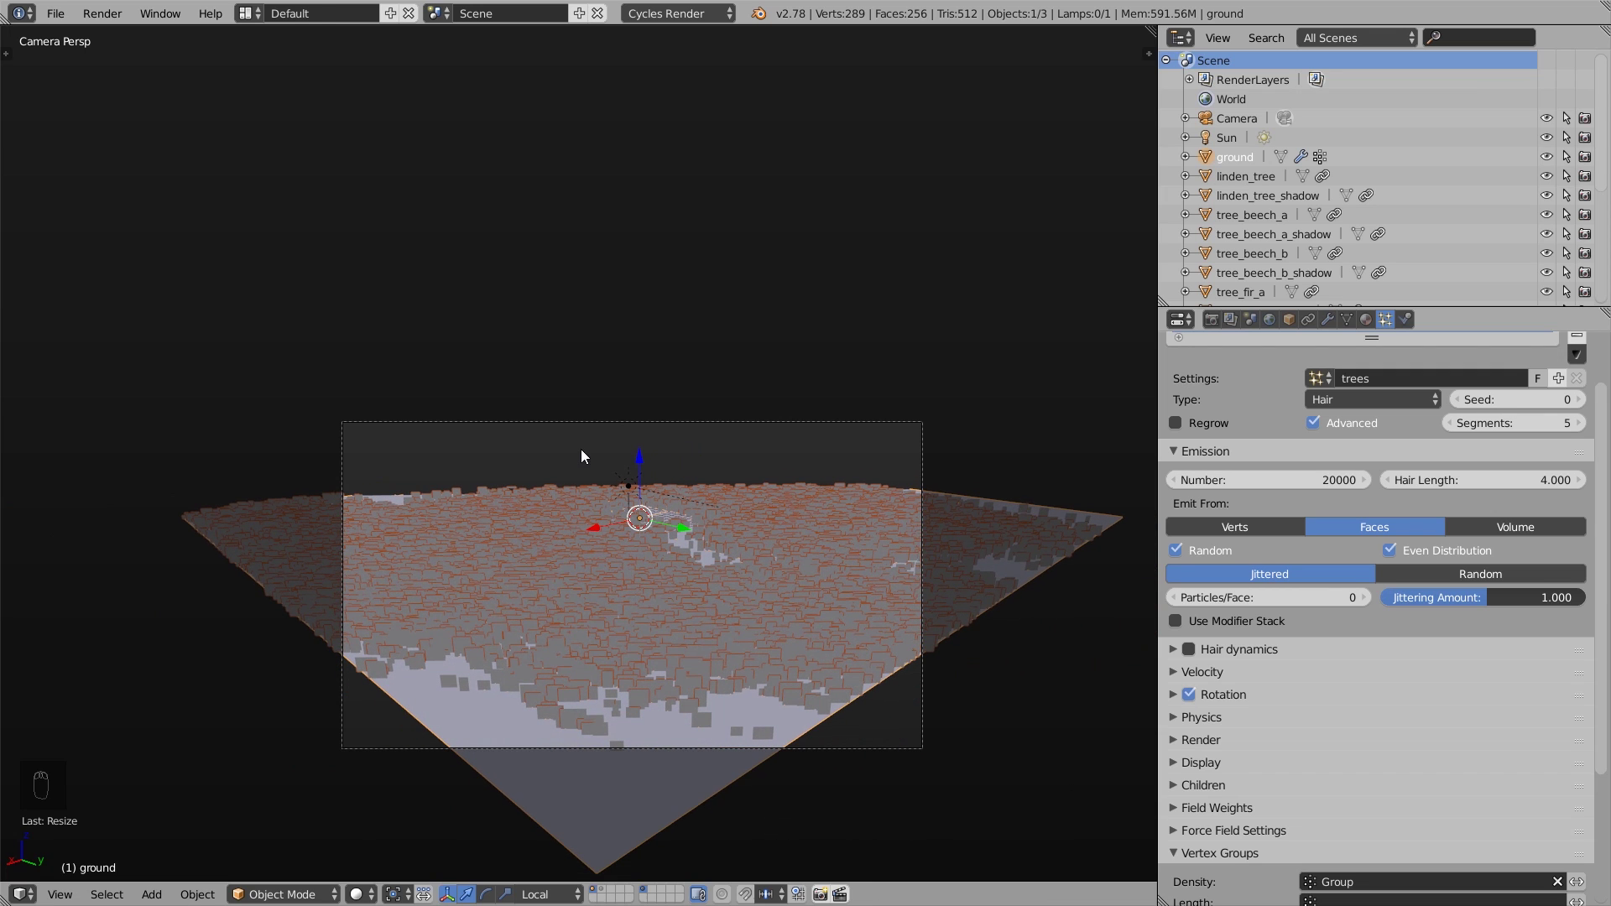
pyautogui.scroll(1, 693, 498)
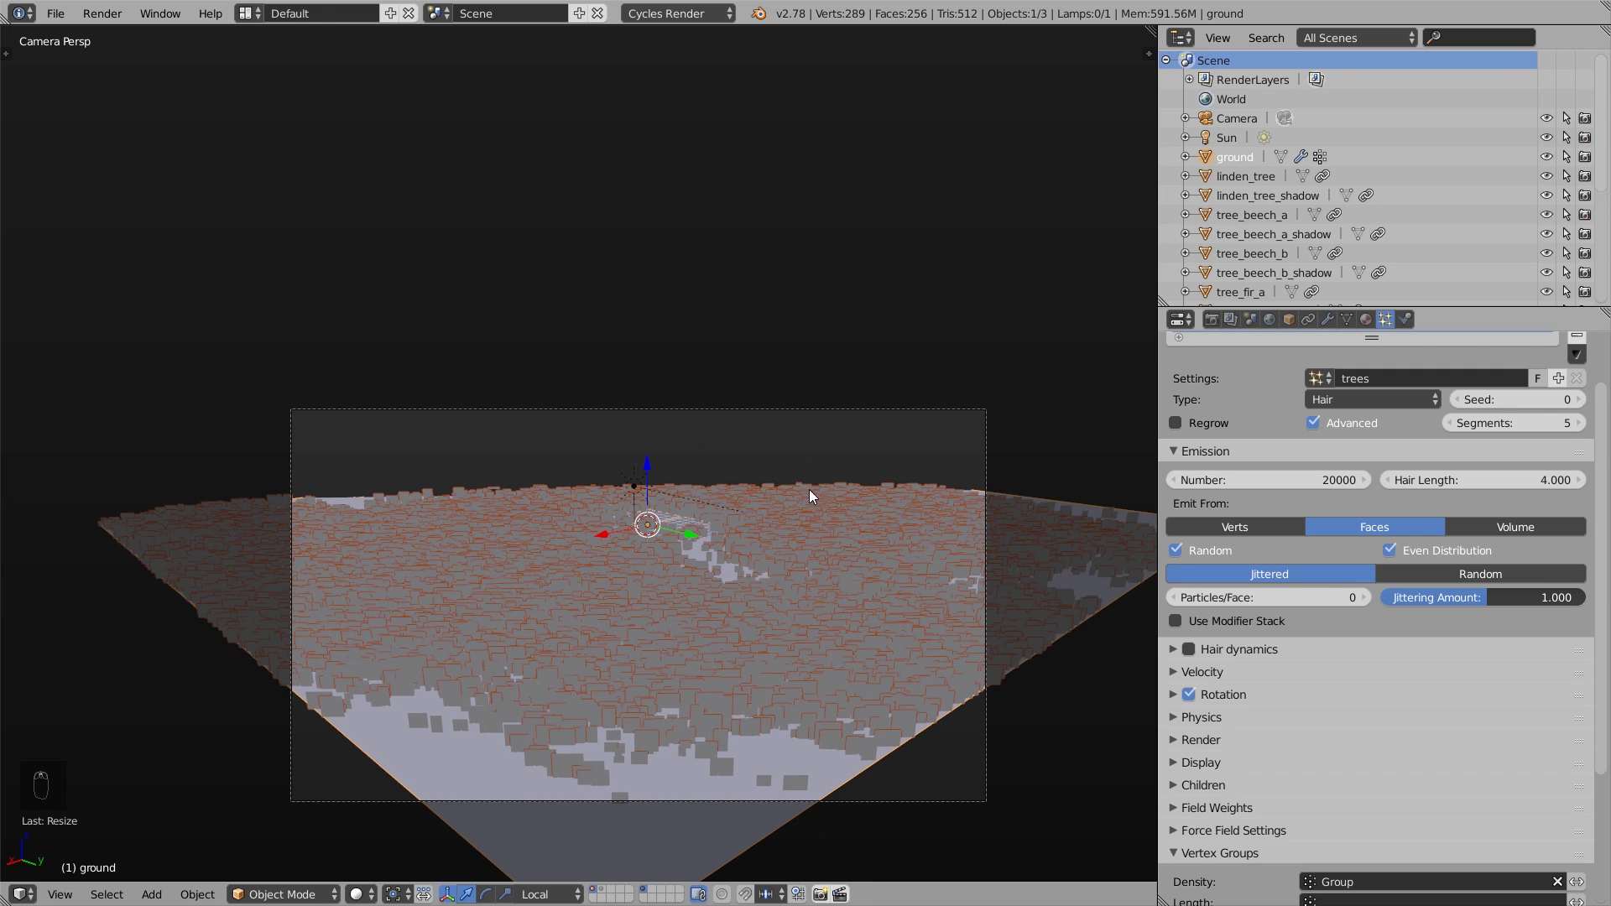
# - Select the camera and set its clipping end distance to 1000
pyautogui.rightClick(798, 405)
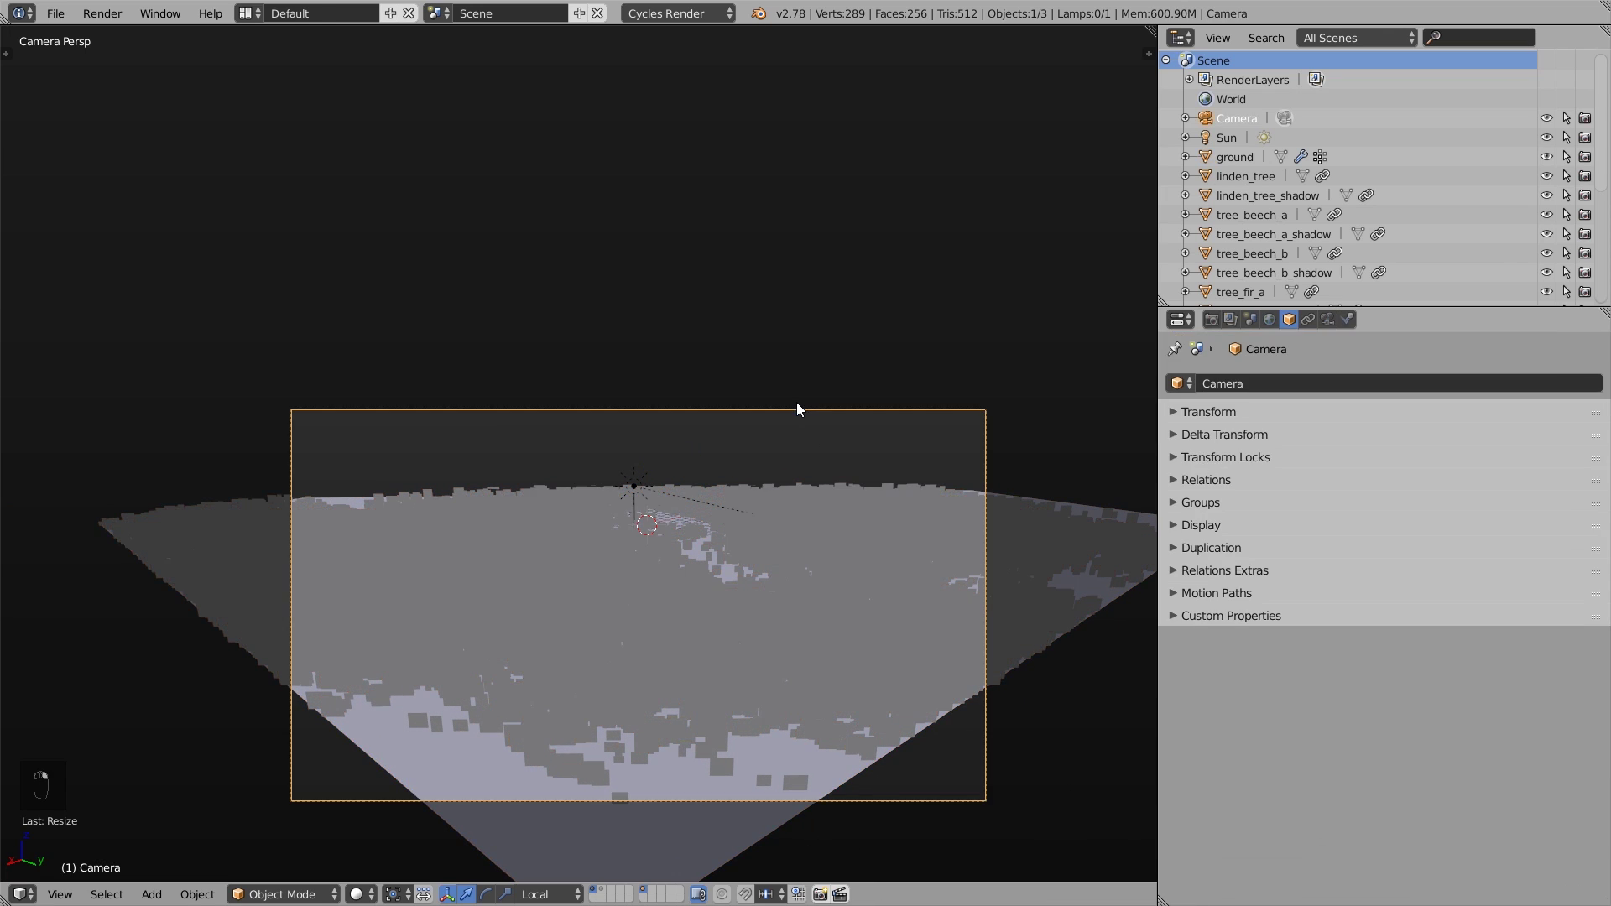
pyautogui.click(1330, 317)
pyautogui.click(1473, 522)
pyautogui.write('1000')
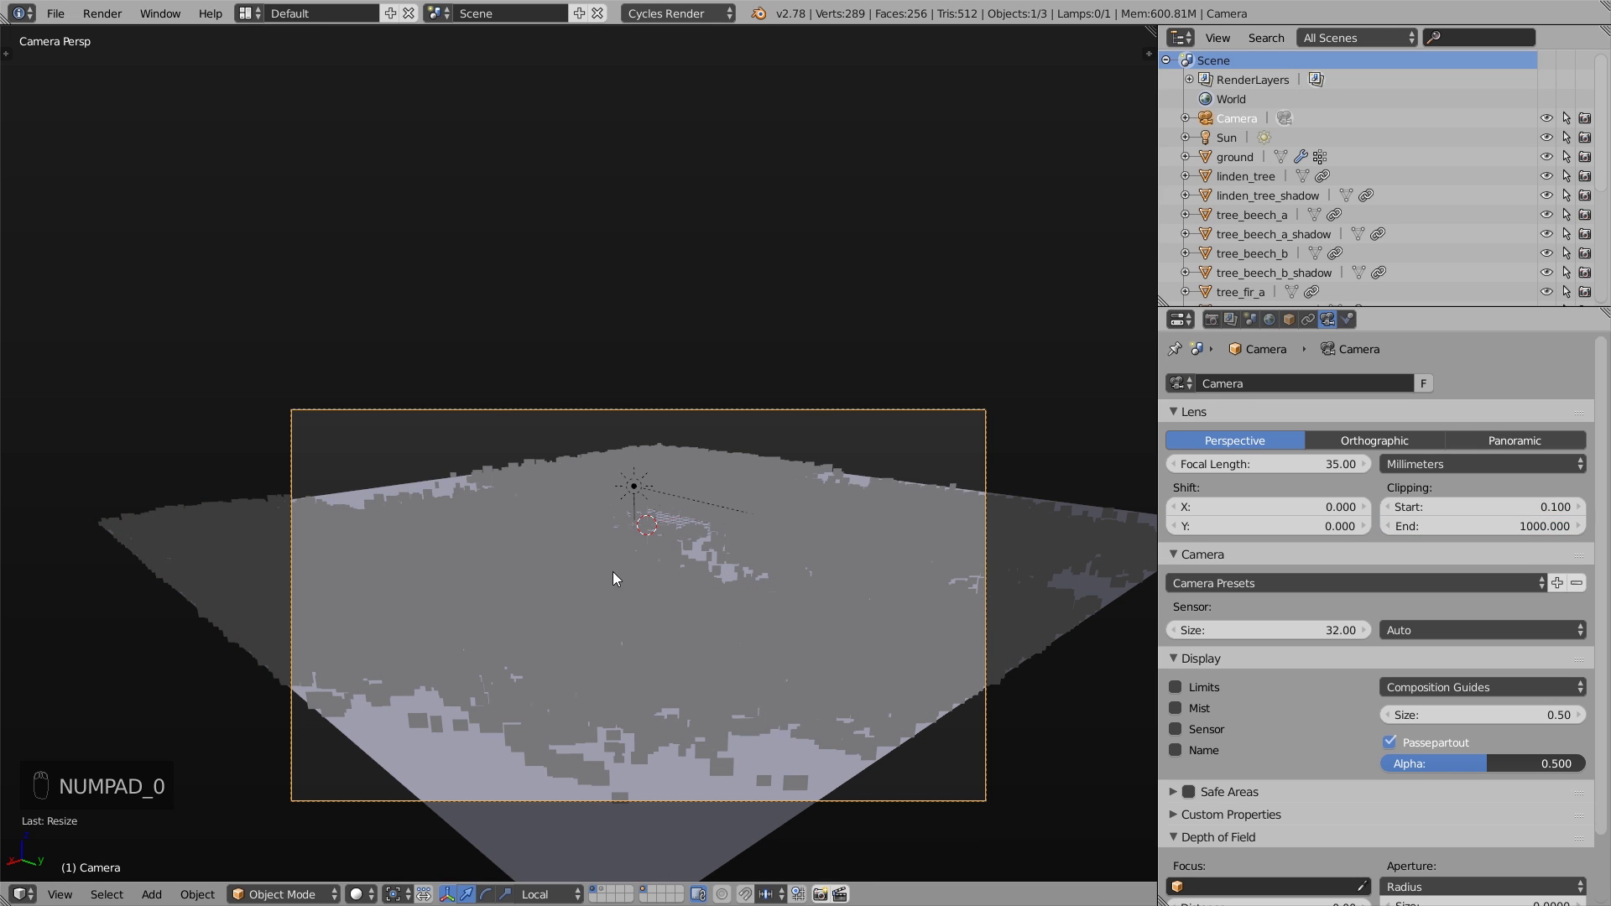
# - Fly the camera closer so the forest fills most of the frame beneath a strip of sky
pyautogui.scroll(1, 691, 591)
pyautogui.hotkey('shift', 'f')
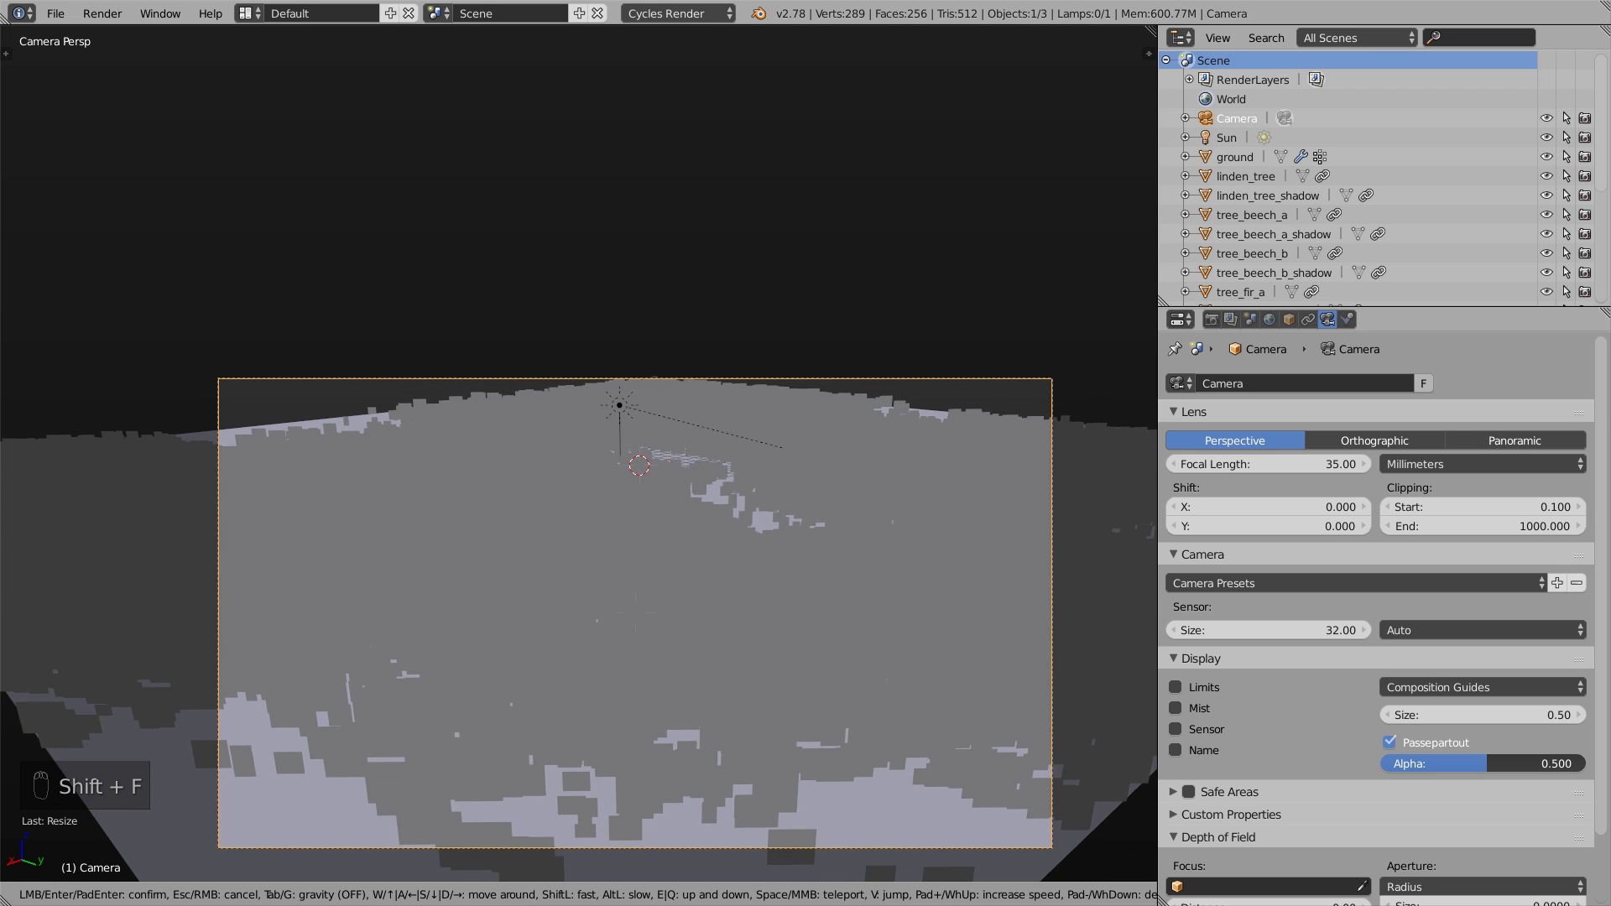
pyautogui.click(657, 561)
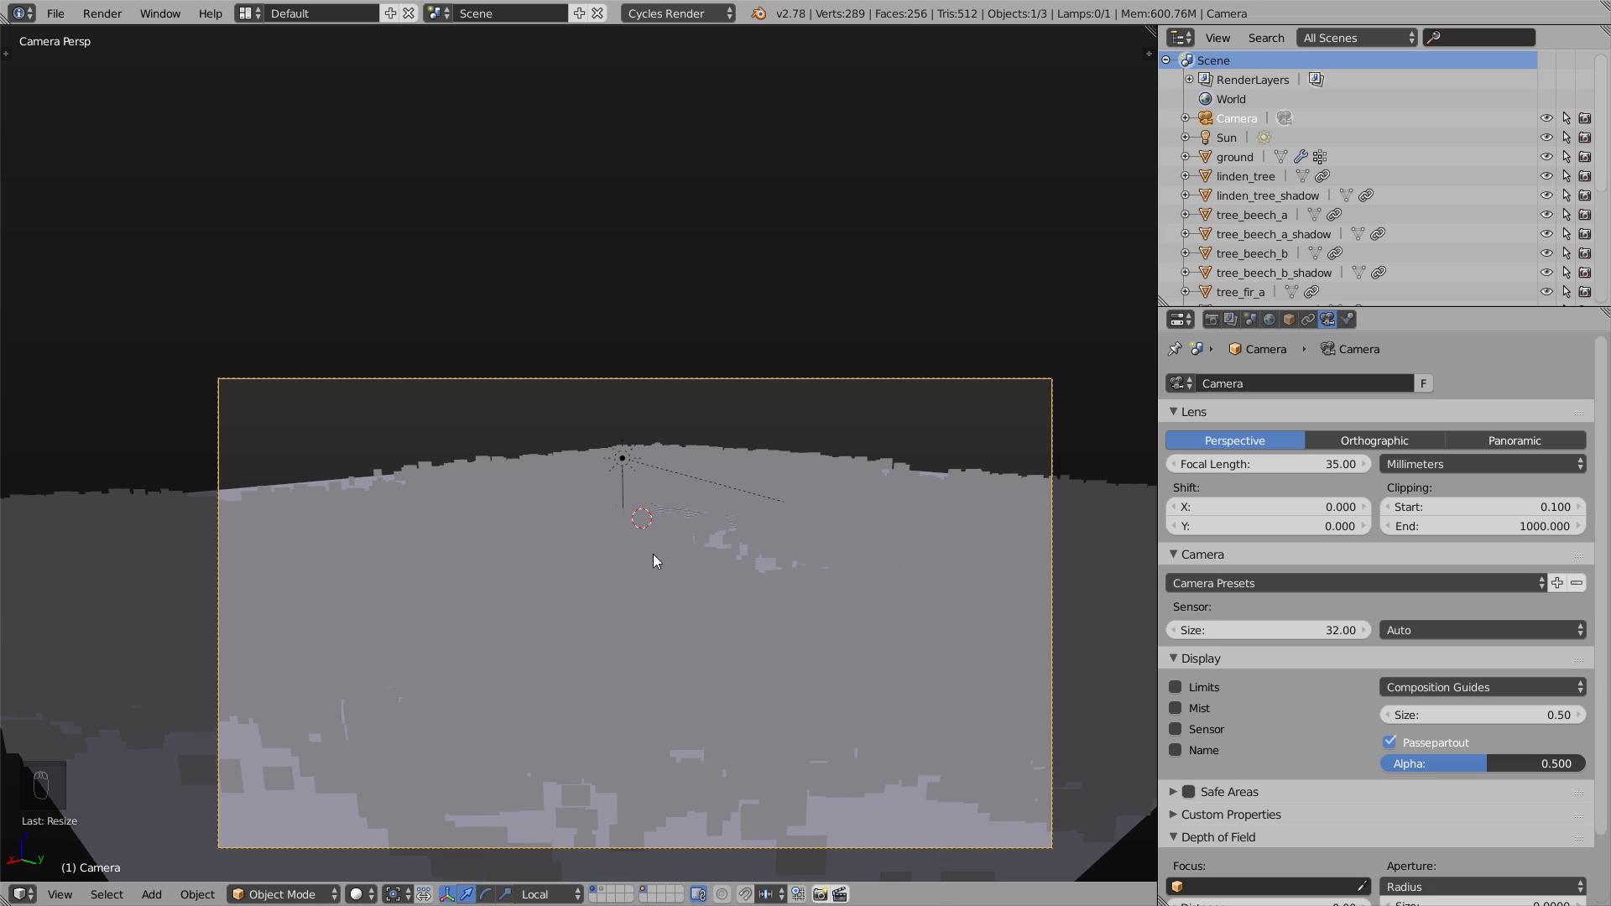
# - Set a render border around the whole camera frame, preview the forest in rendered shading, and return to solid shading
pyautogui.hotkey('shift', 'z')
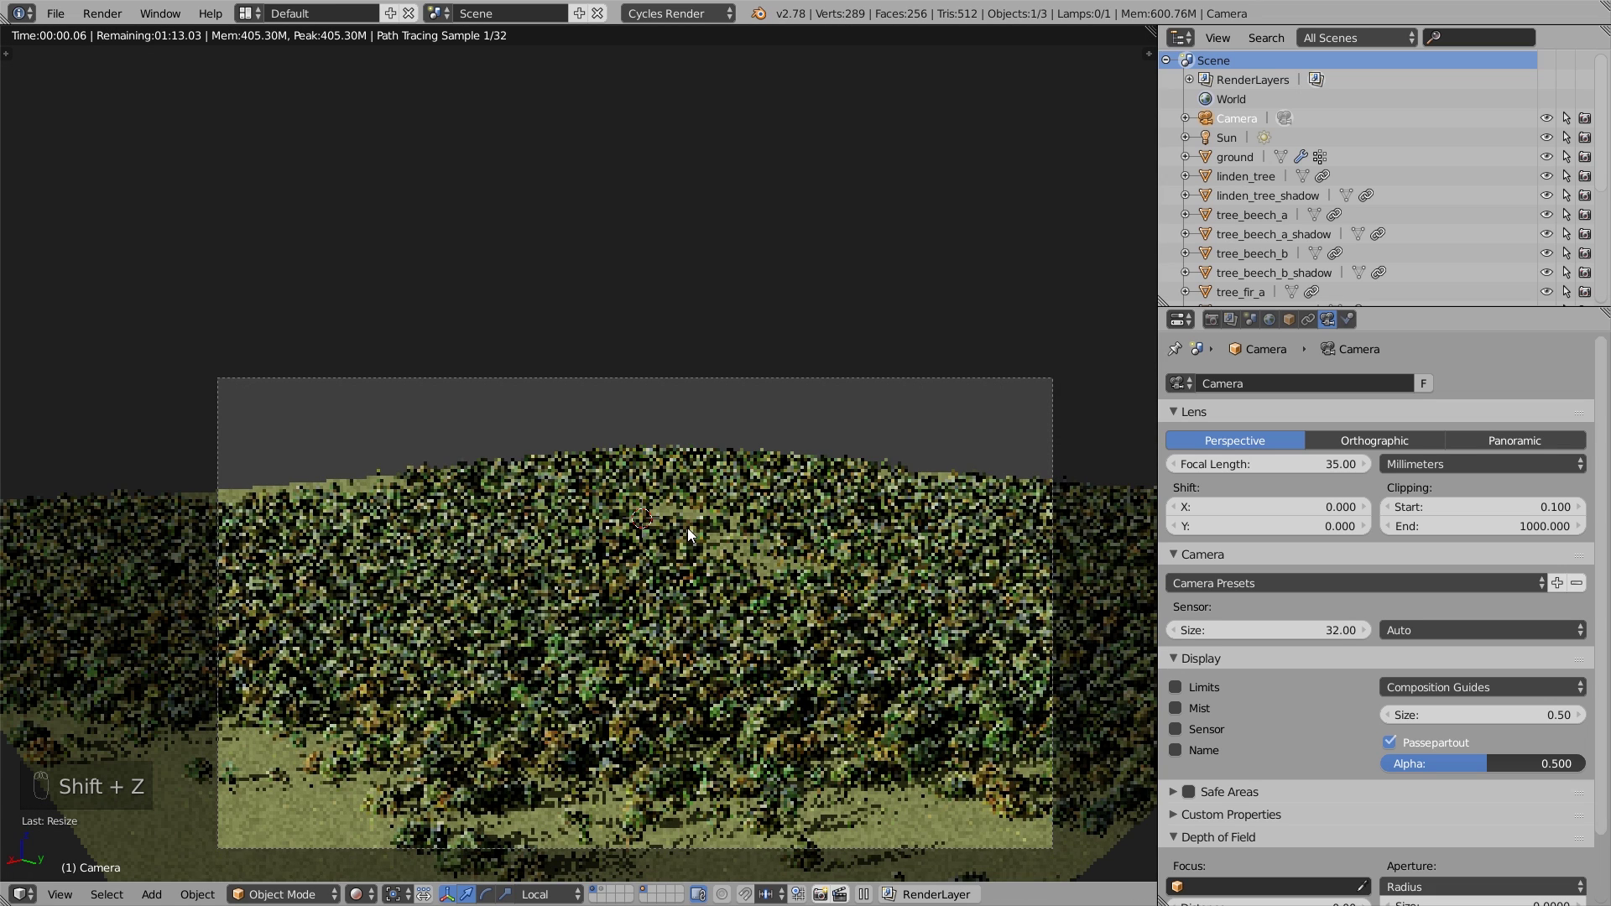
pyautogui.hotkey('ctrl', 'b')
pyautogui.moveTo(144, 330); pyautogui.dragTo(1126, 882)
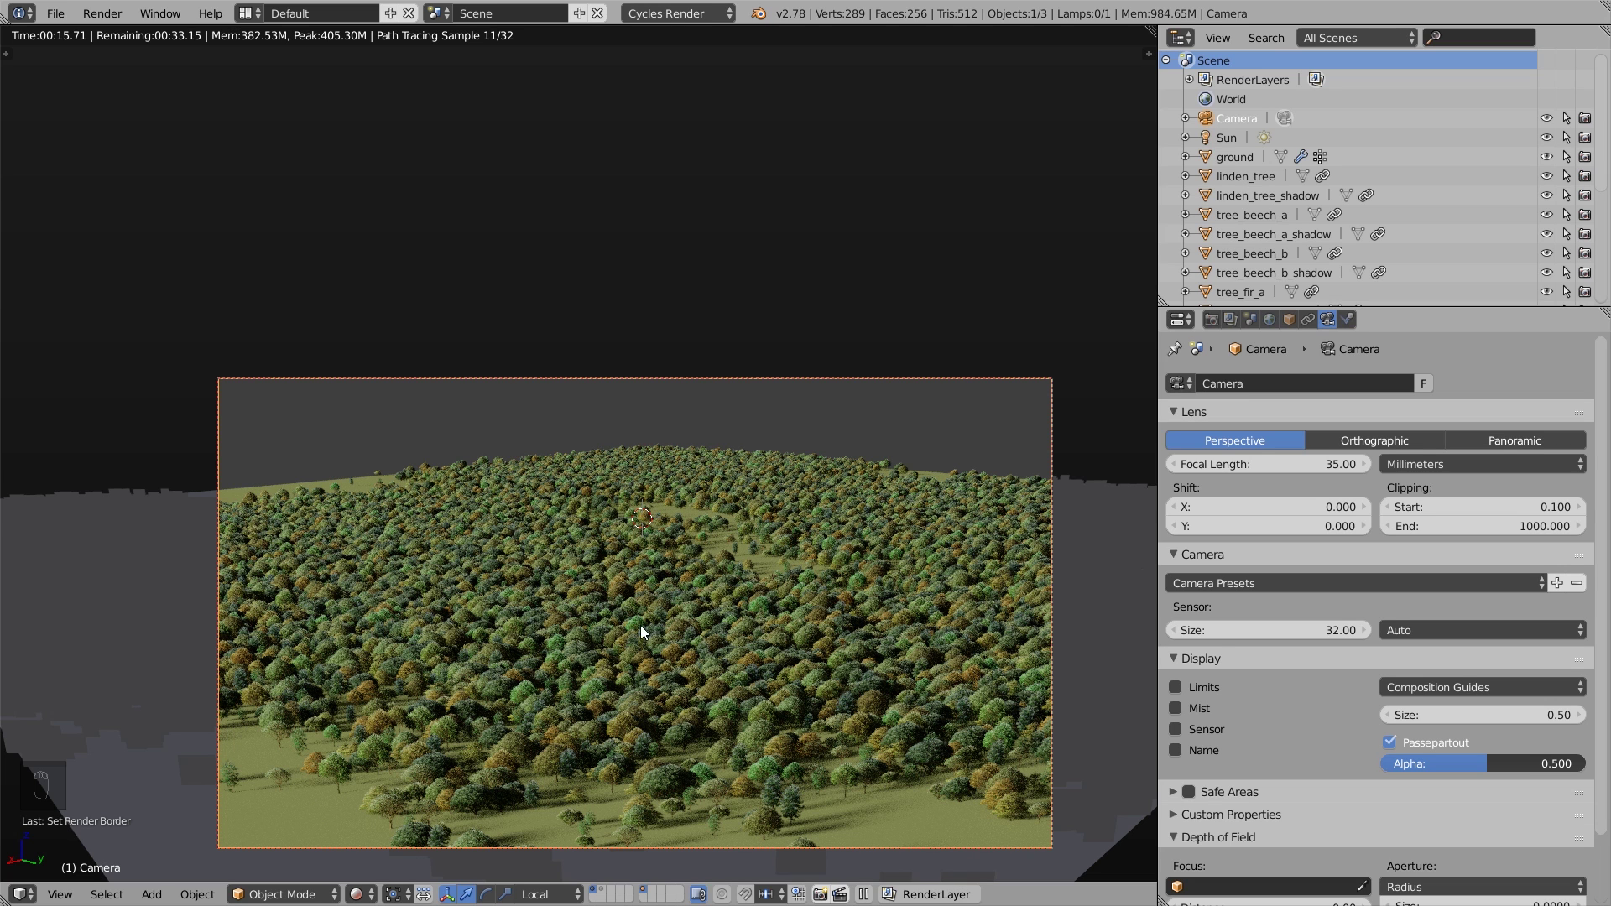
pyautogui.hotkey('shift', 'z')
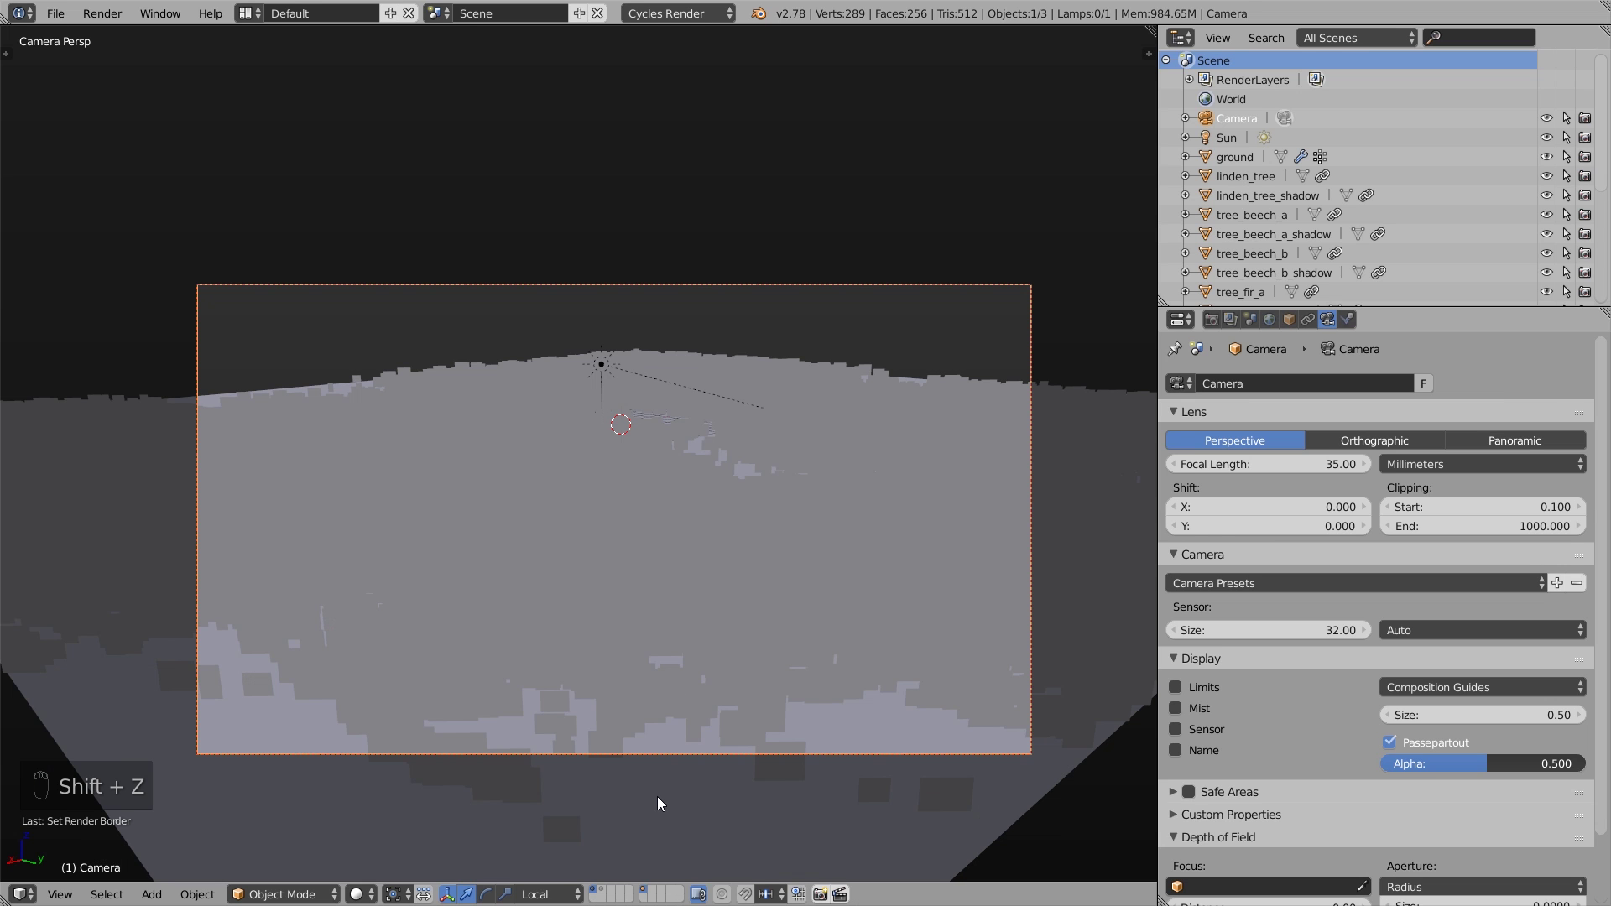
# - Duplicate the ground in place, move the copy to layer 11, and show only that layer
pyautogui.rightClick(713, 776)
pyautogui.hotkey('shift', 'd')
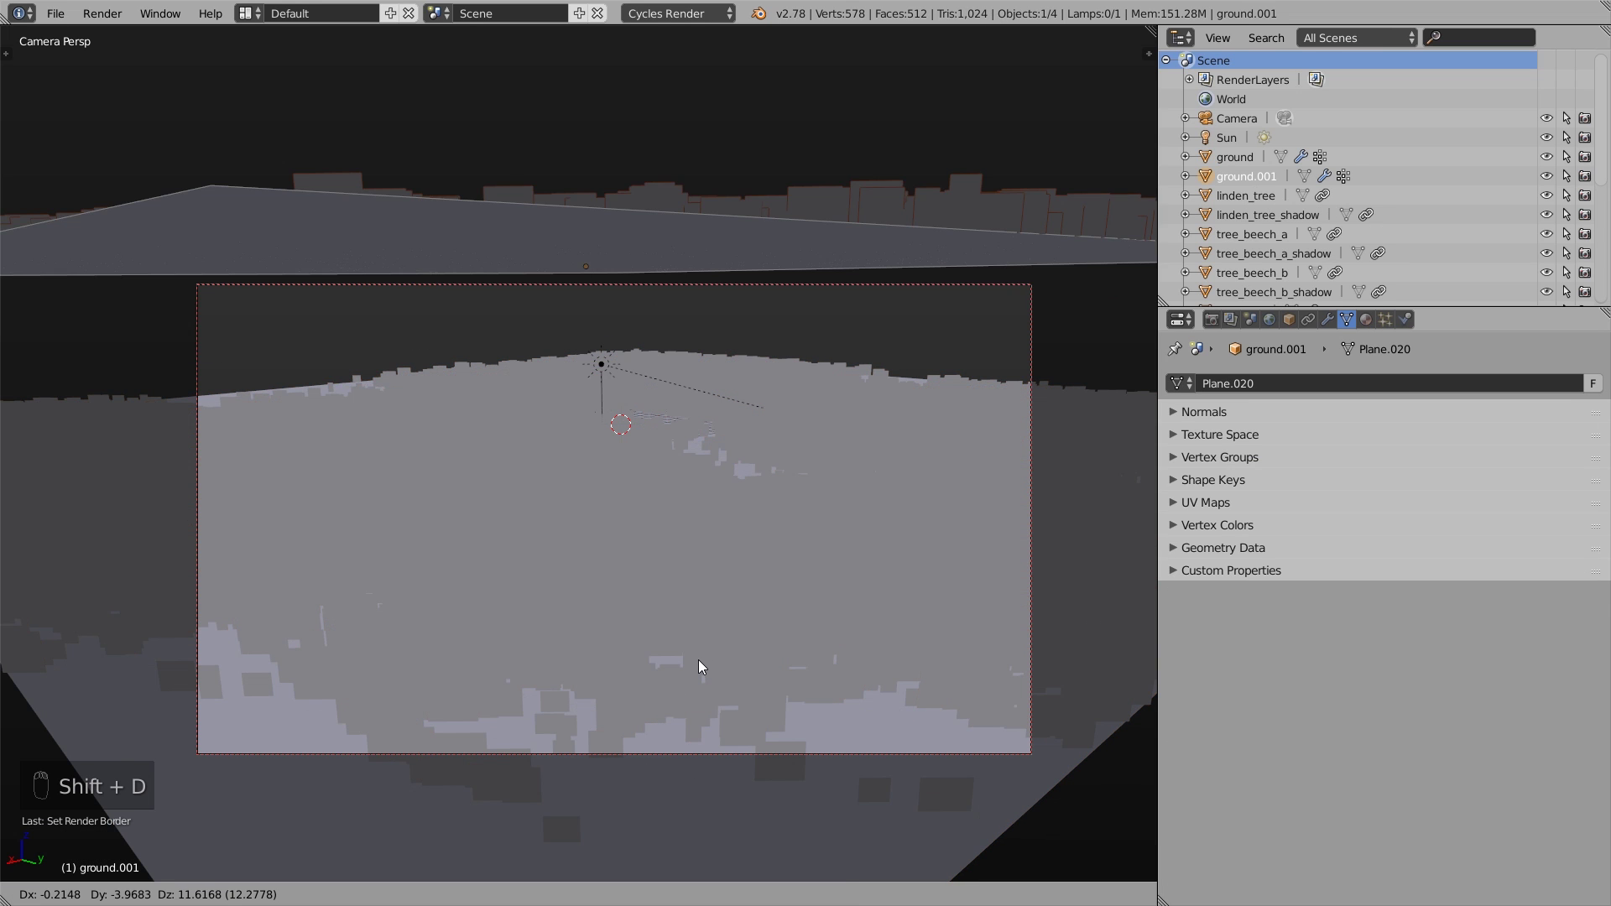
pyautogui.rightClick(702, 667)
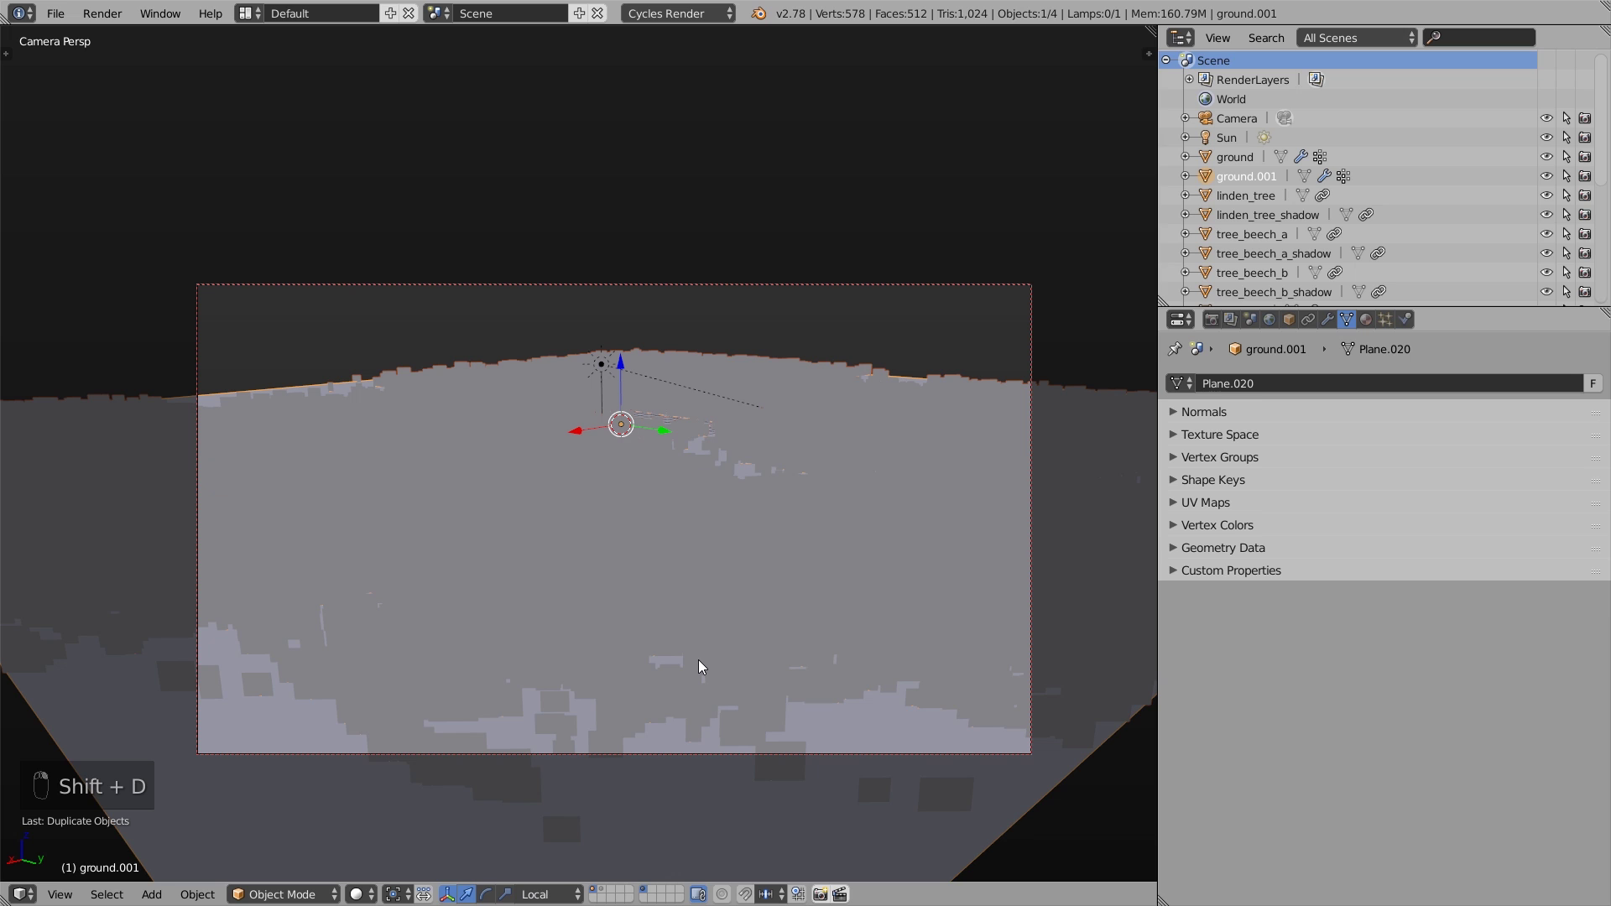
pyautogui.press('m')
pyautogui.click(851, 707)
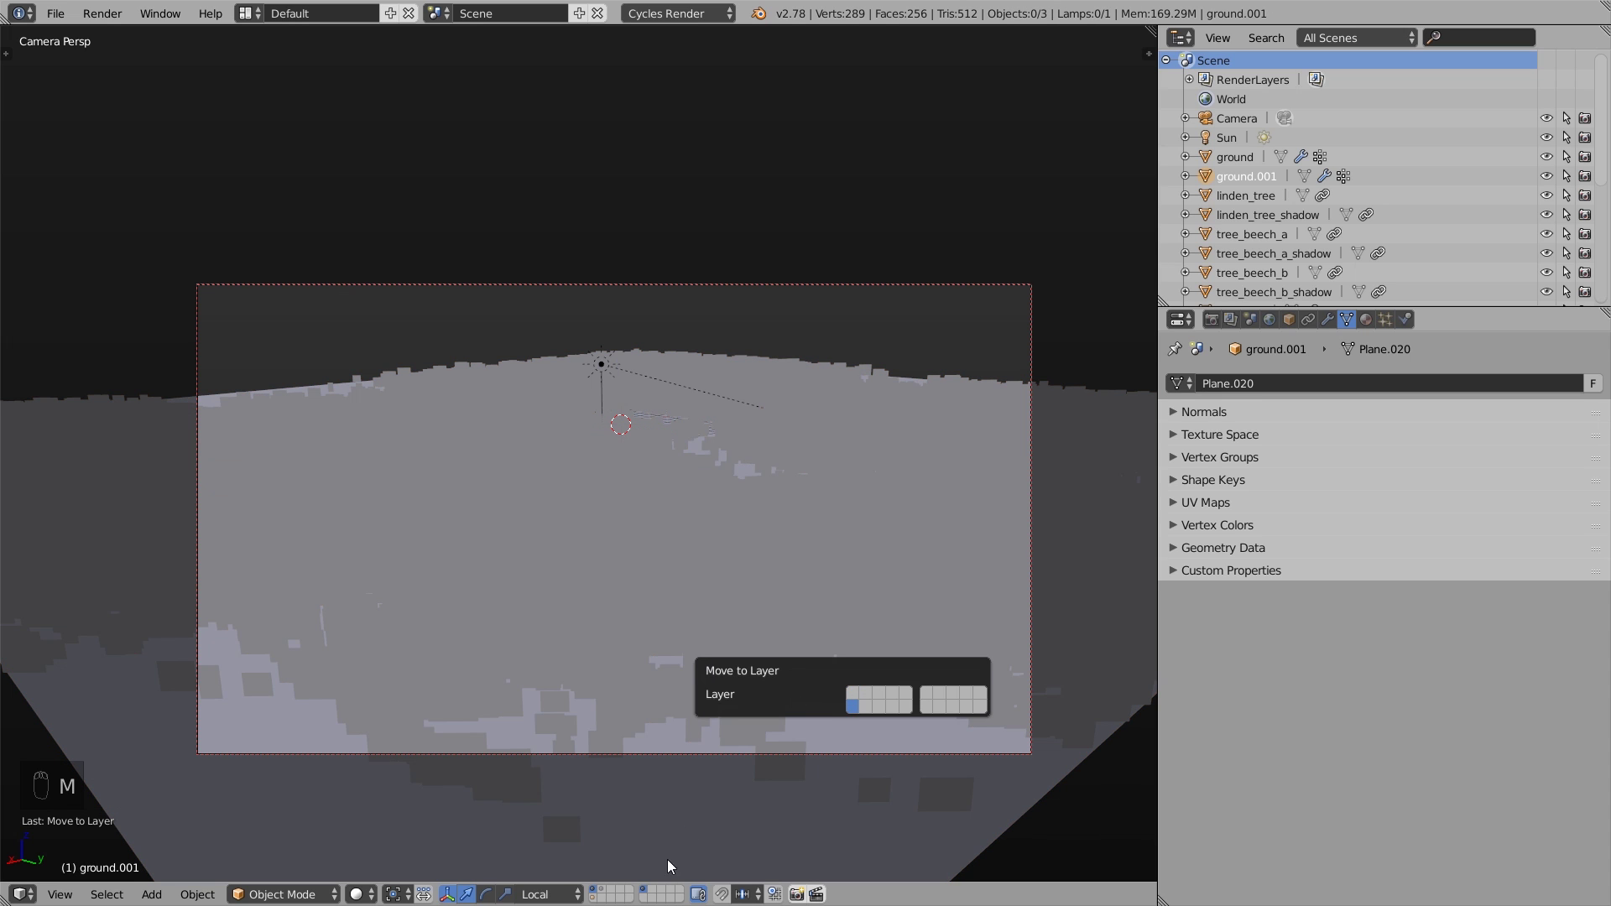
pyautogui.click(595, 898)
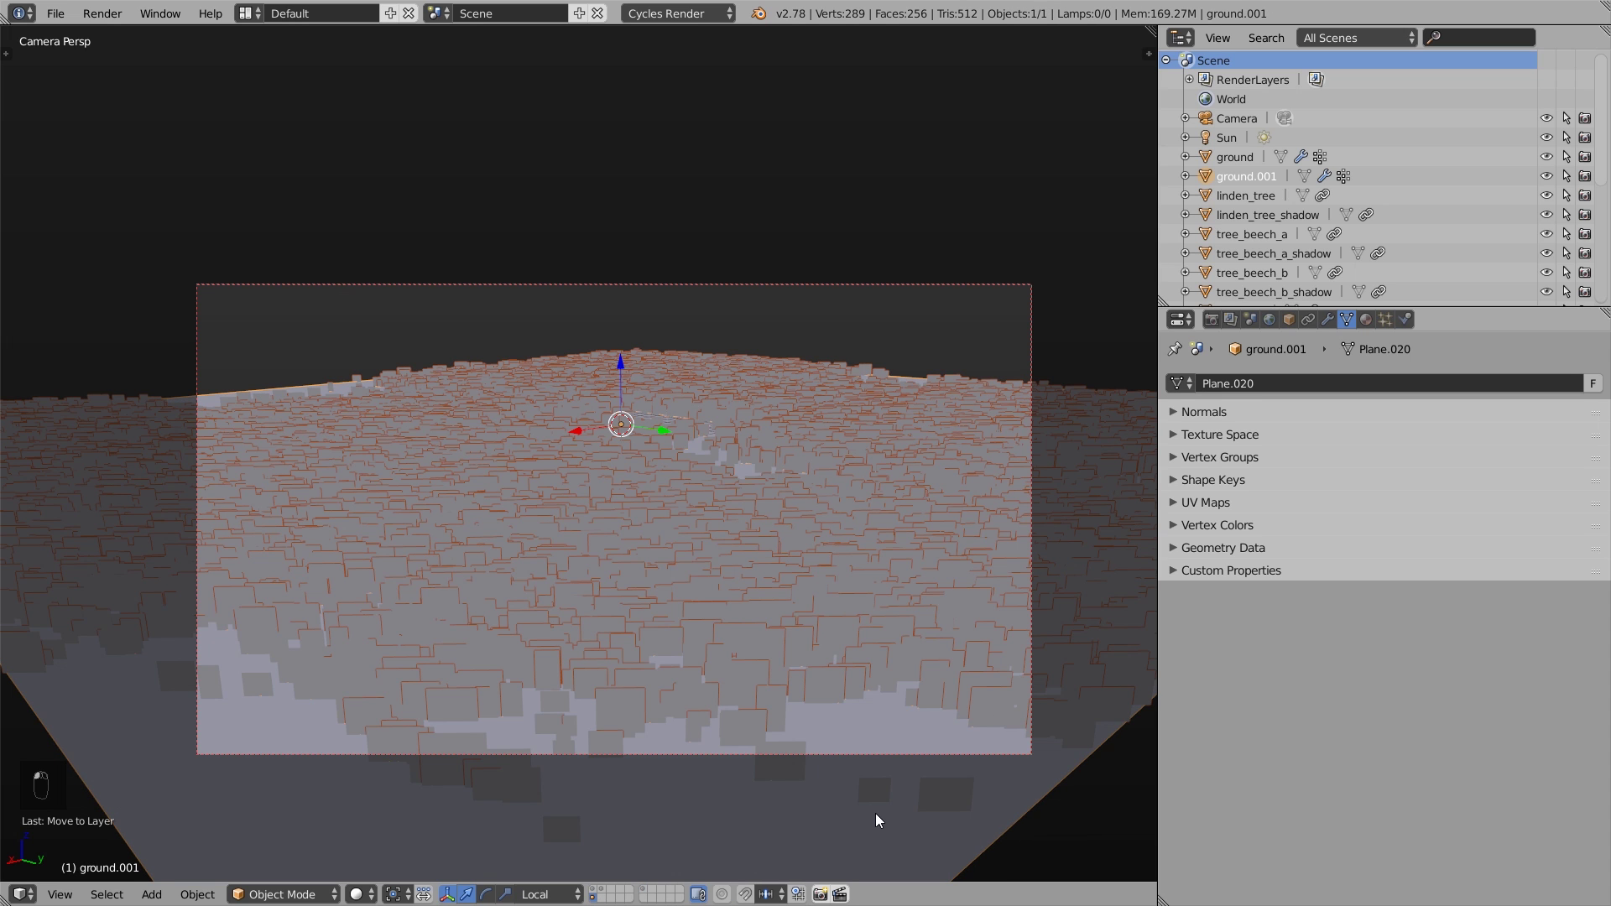
# - Make the duplicated ground's particle settings single-user and rename them shadows
pyautogui.click(1386, 320)
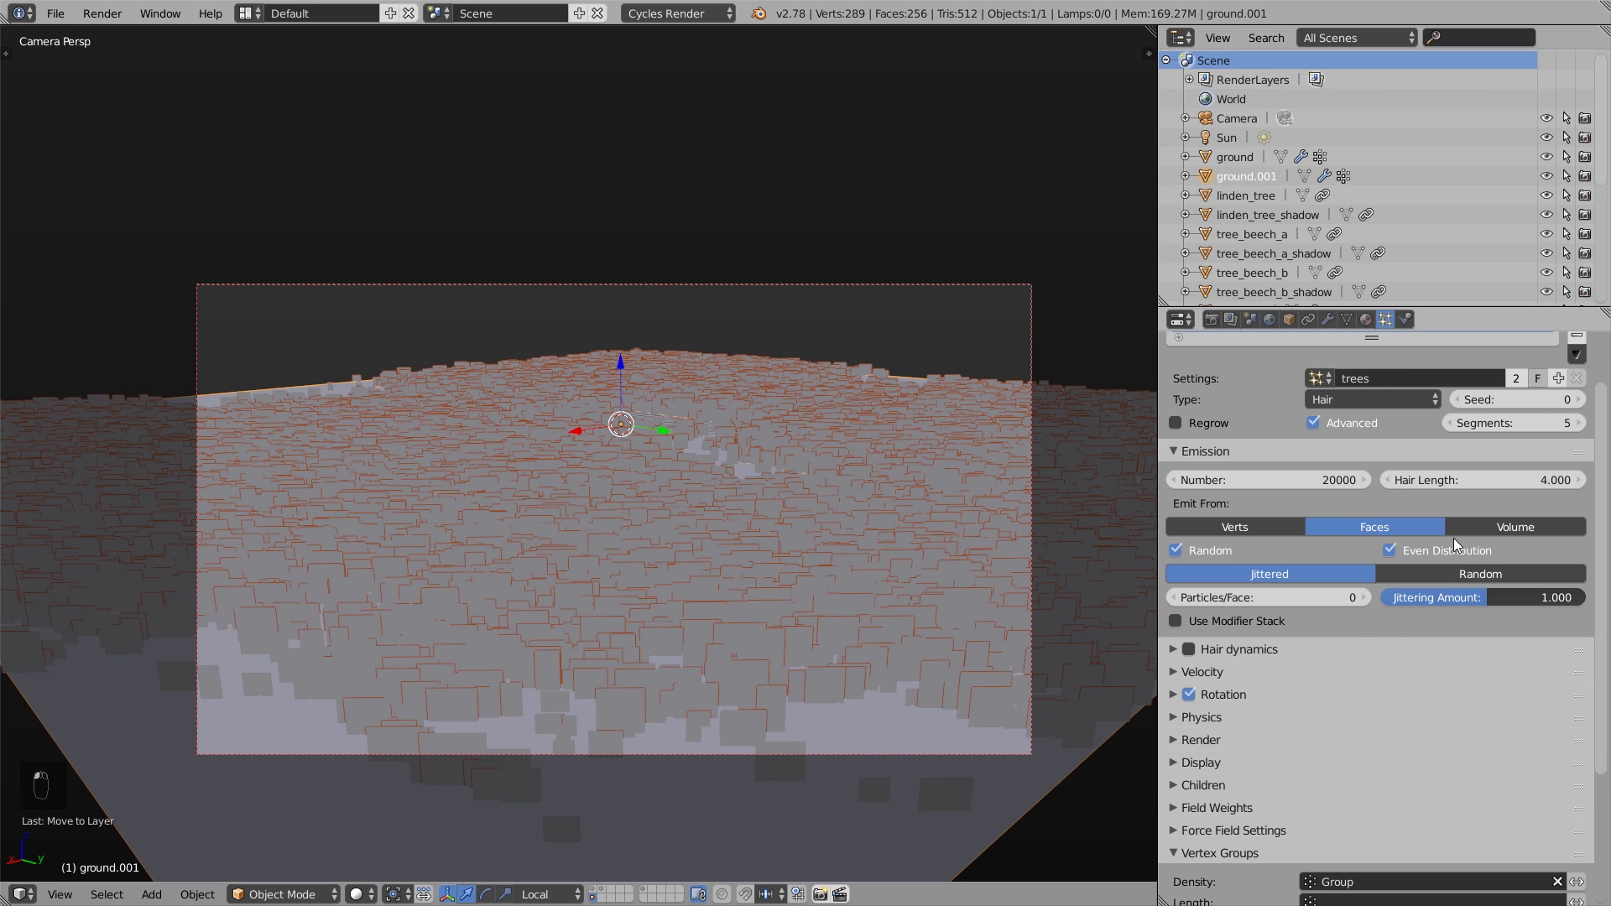
pyautogui.scroll(1, 1486, 483)
pyautogui.click(1517, 412)
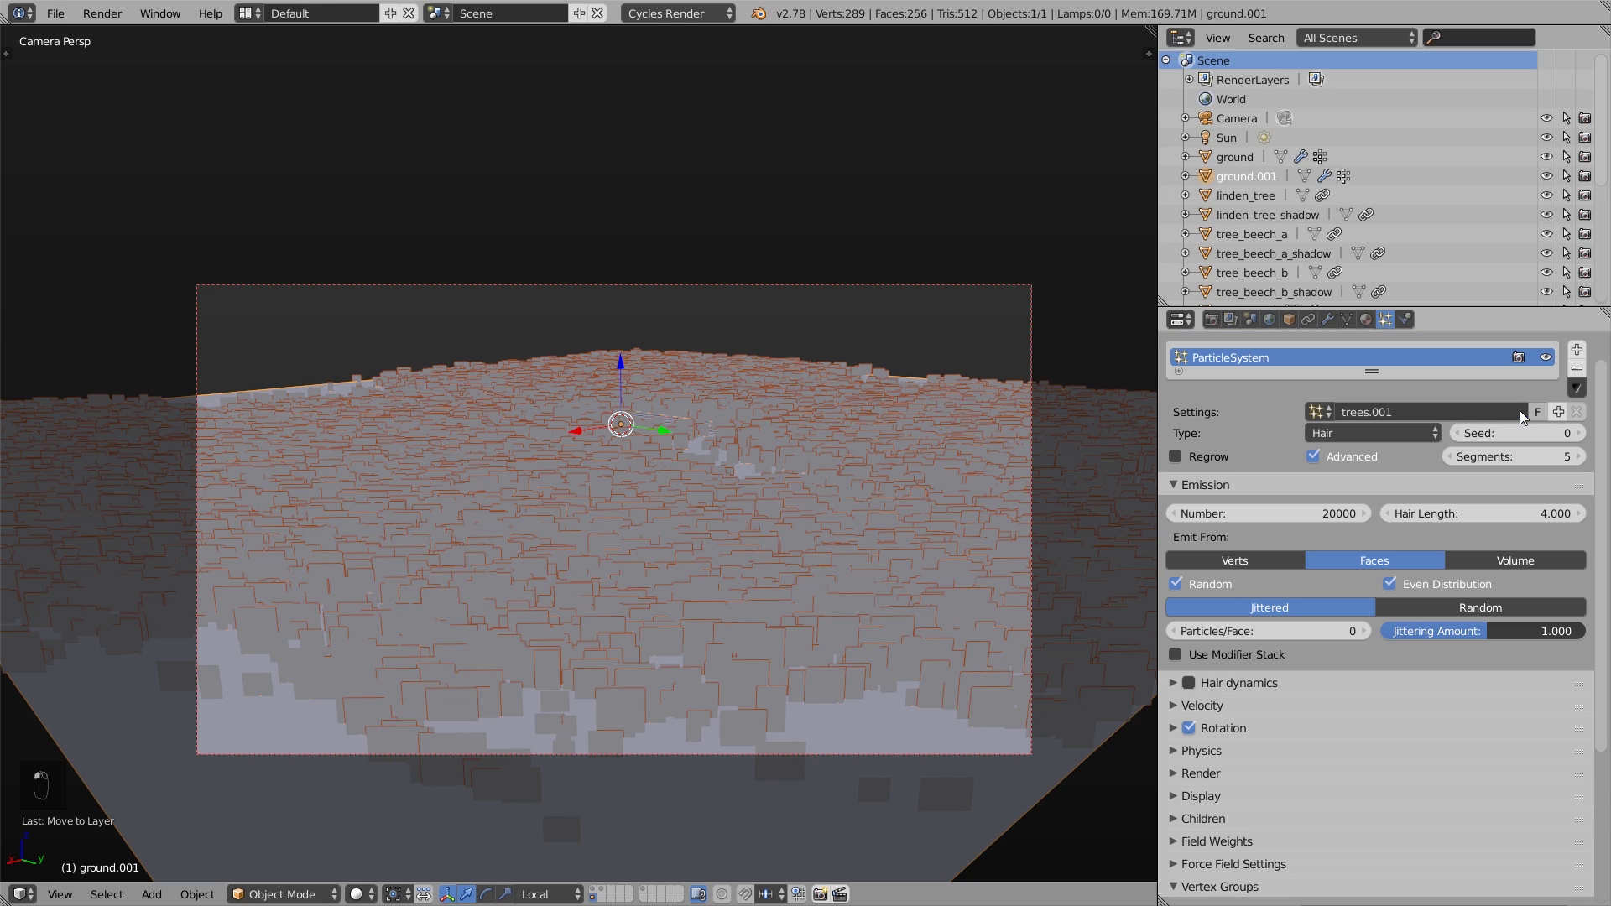
pyautogui.click(1398, 413)
pyautogui.write('shadows')
pyautogui.press('Return')
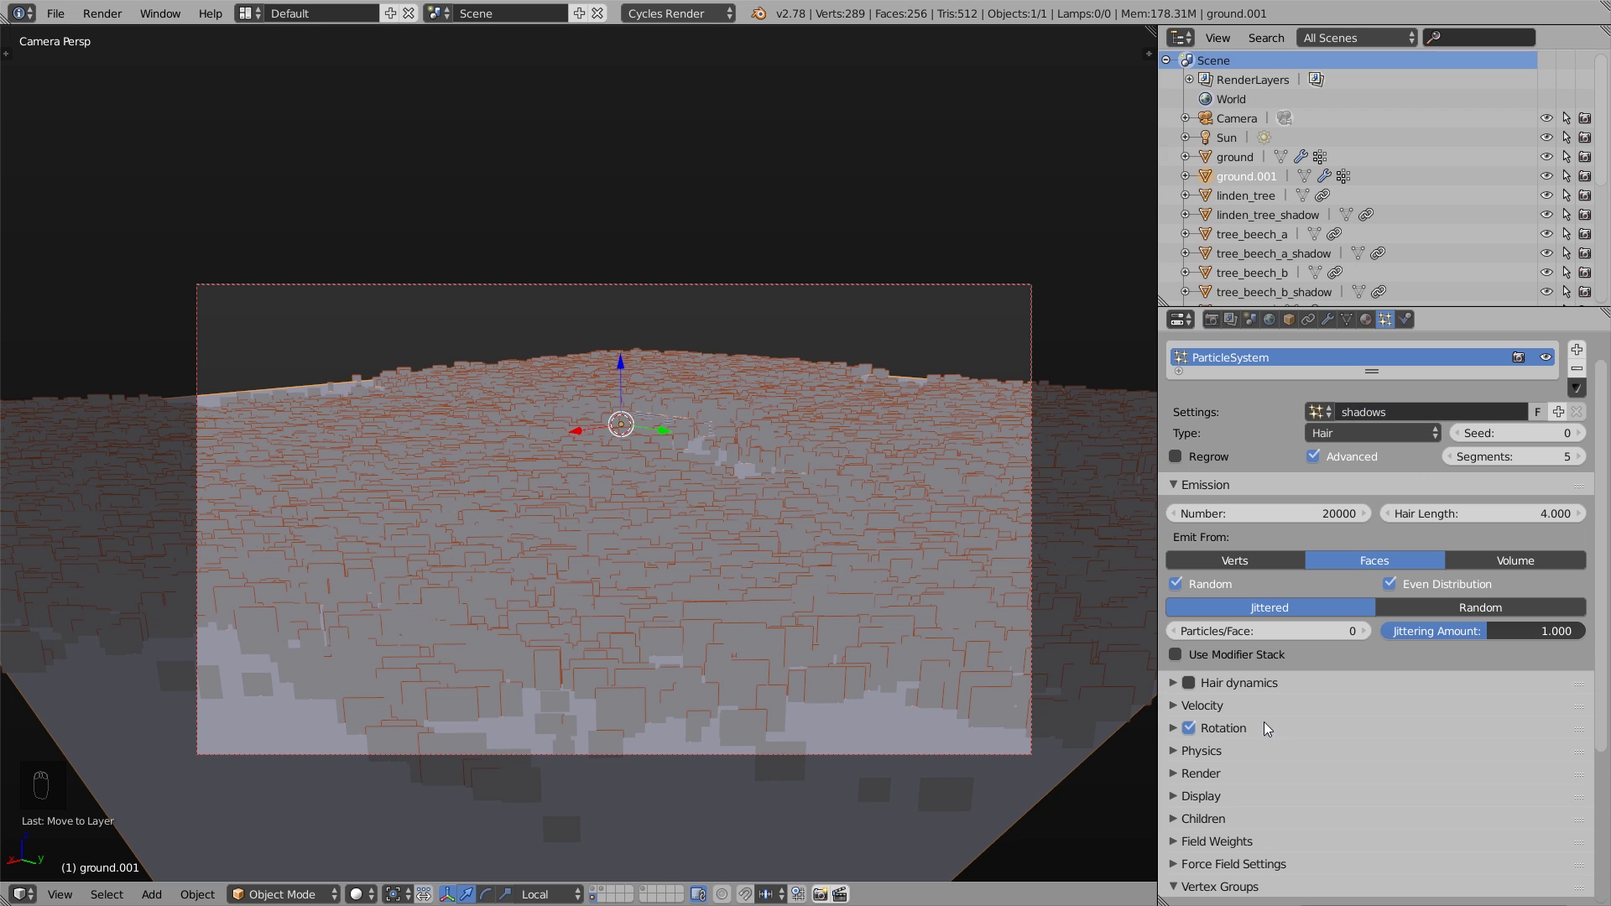
# - Set the duplicated ground's particle dupli group to shadows and display the original ground's layer alongside it
pyautogui.click(1243, 773)
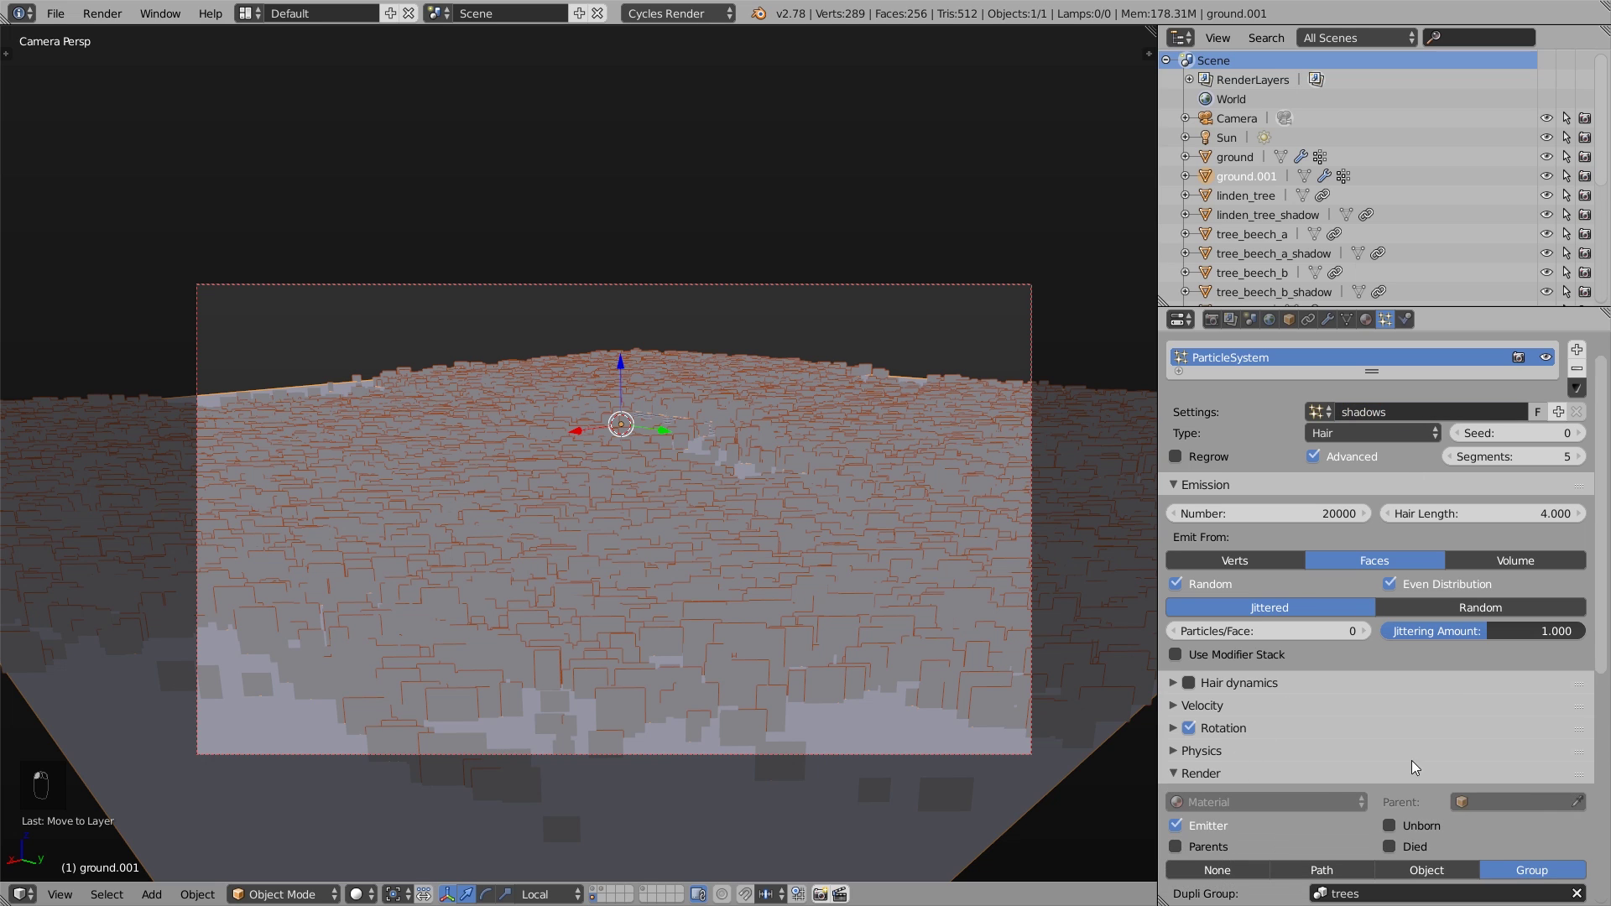
pyautogui.scroll(-2, 1371, 827)
pyautogui.click(1371, 826)
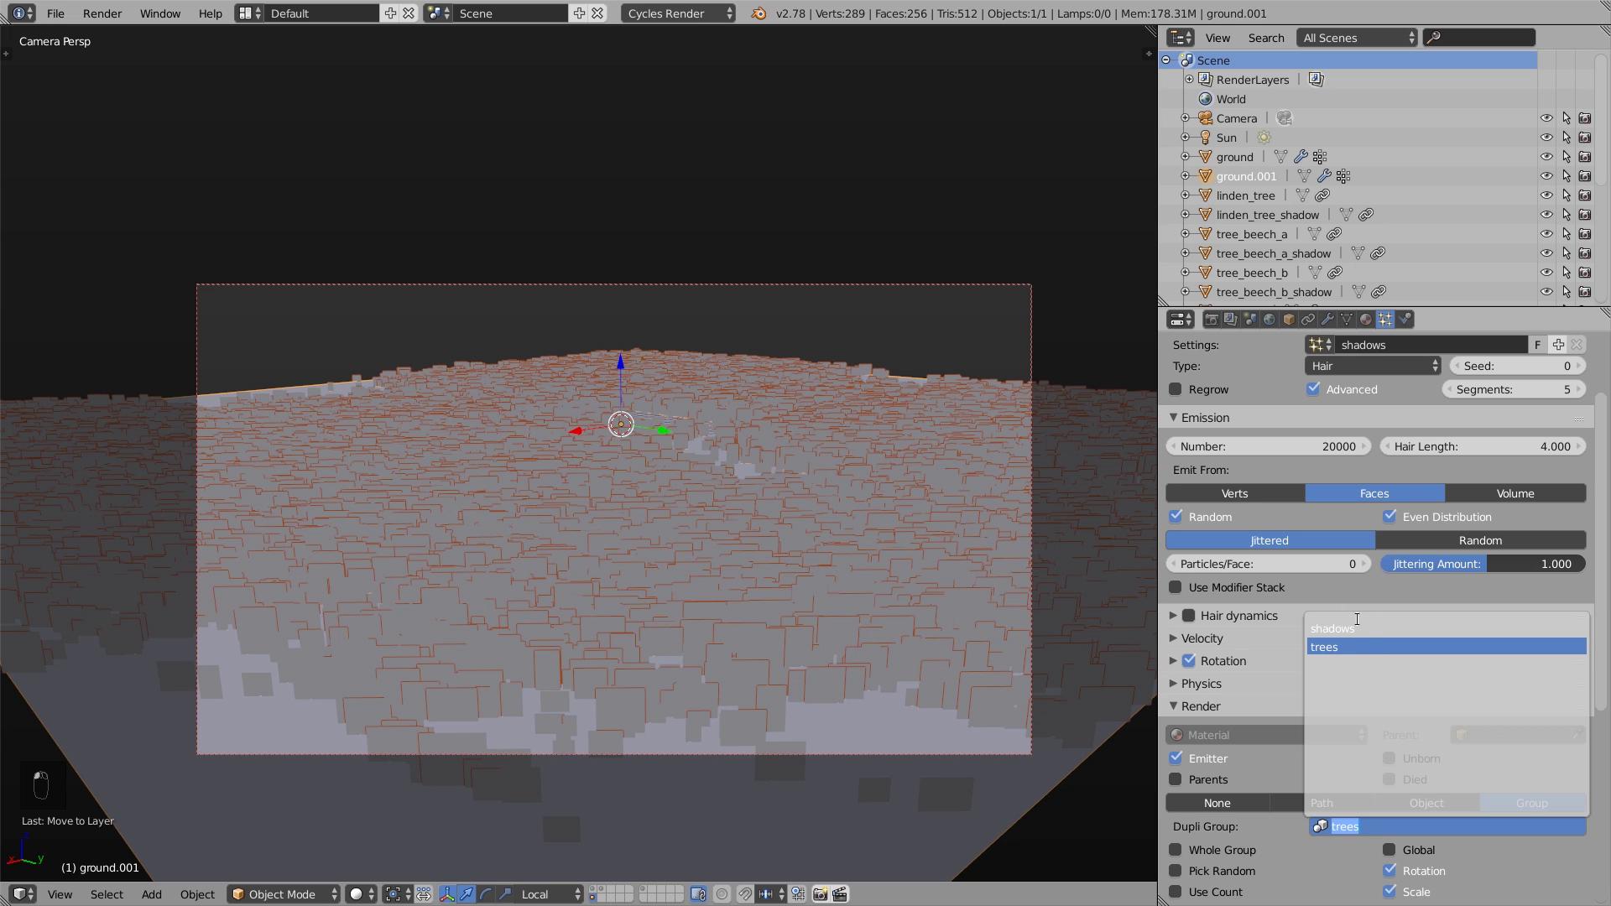
pyautogui.click(1359, 628)
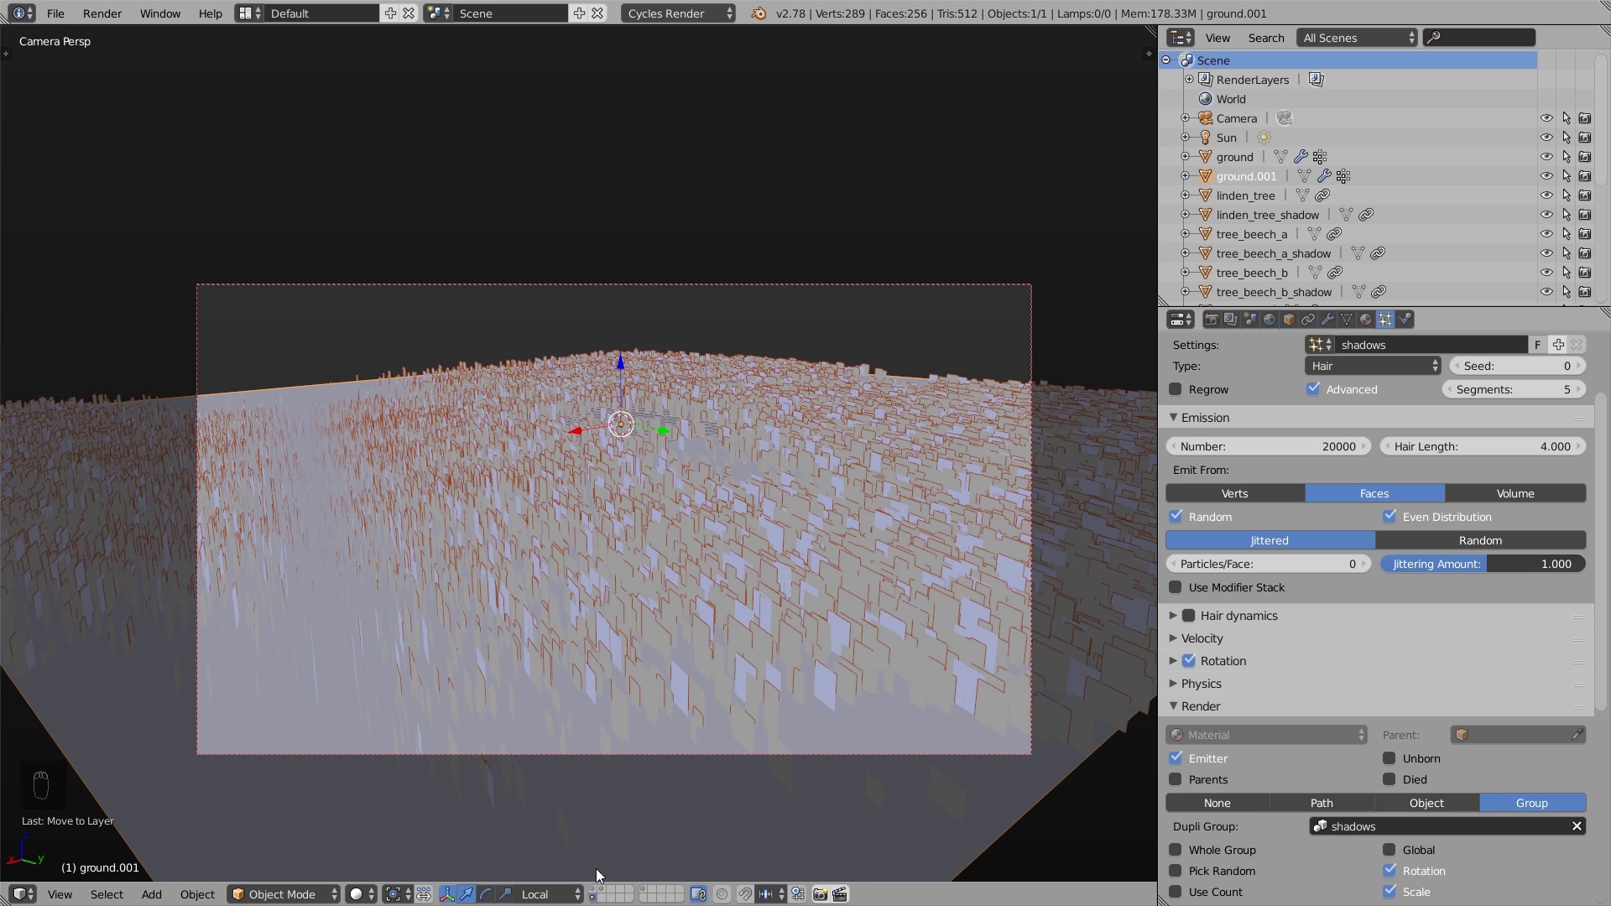
pyautogui.keyDown('shift'); pyautogui.click(596, 895); pyautogui.keyUp('shift')
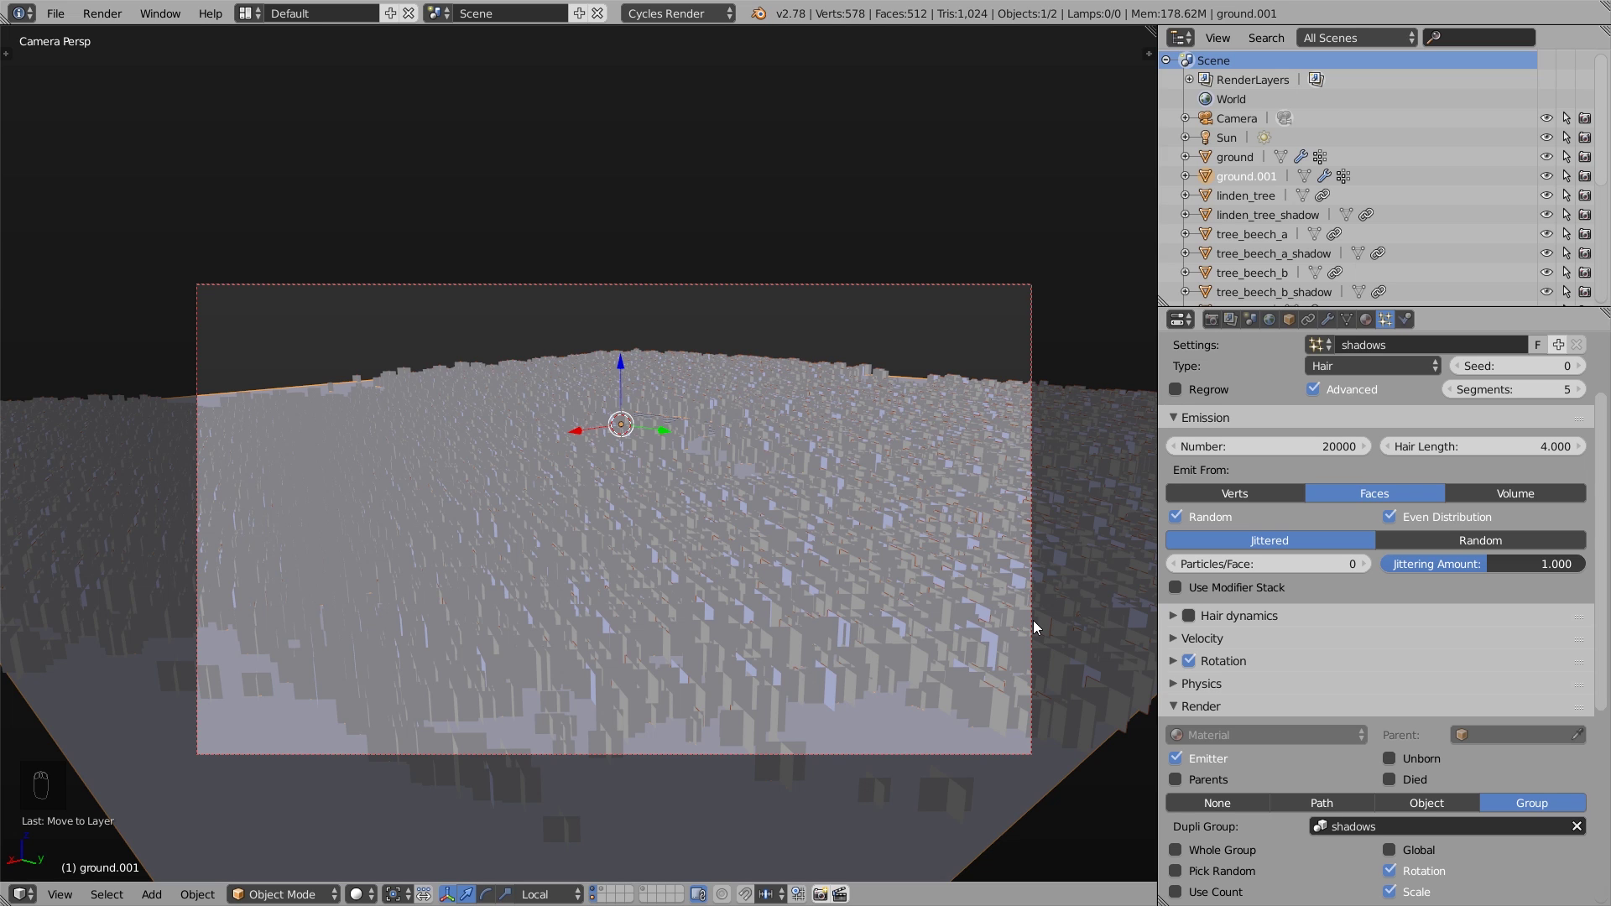
# - Rename the duplicated ground object as ground_shadow
pyautogui.press('BackSpace')
pyautogui.press('BackSpace')
pyautogui.press('BackSpace')
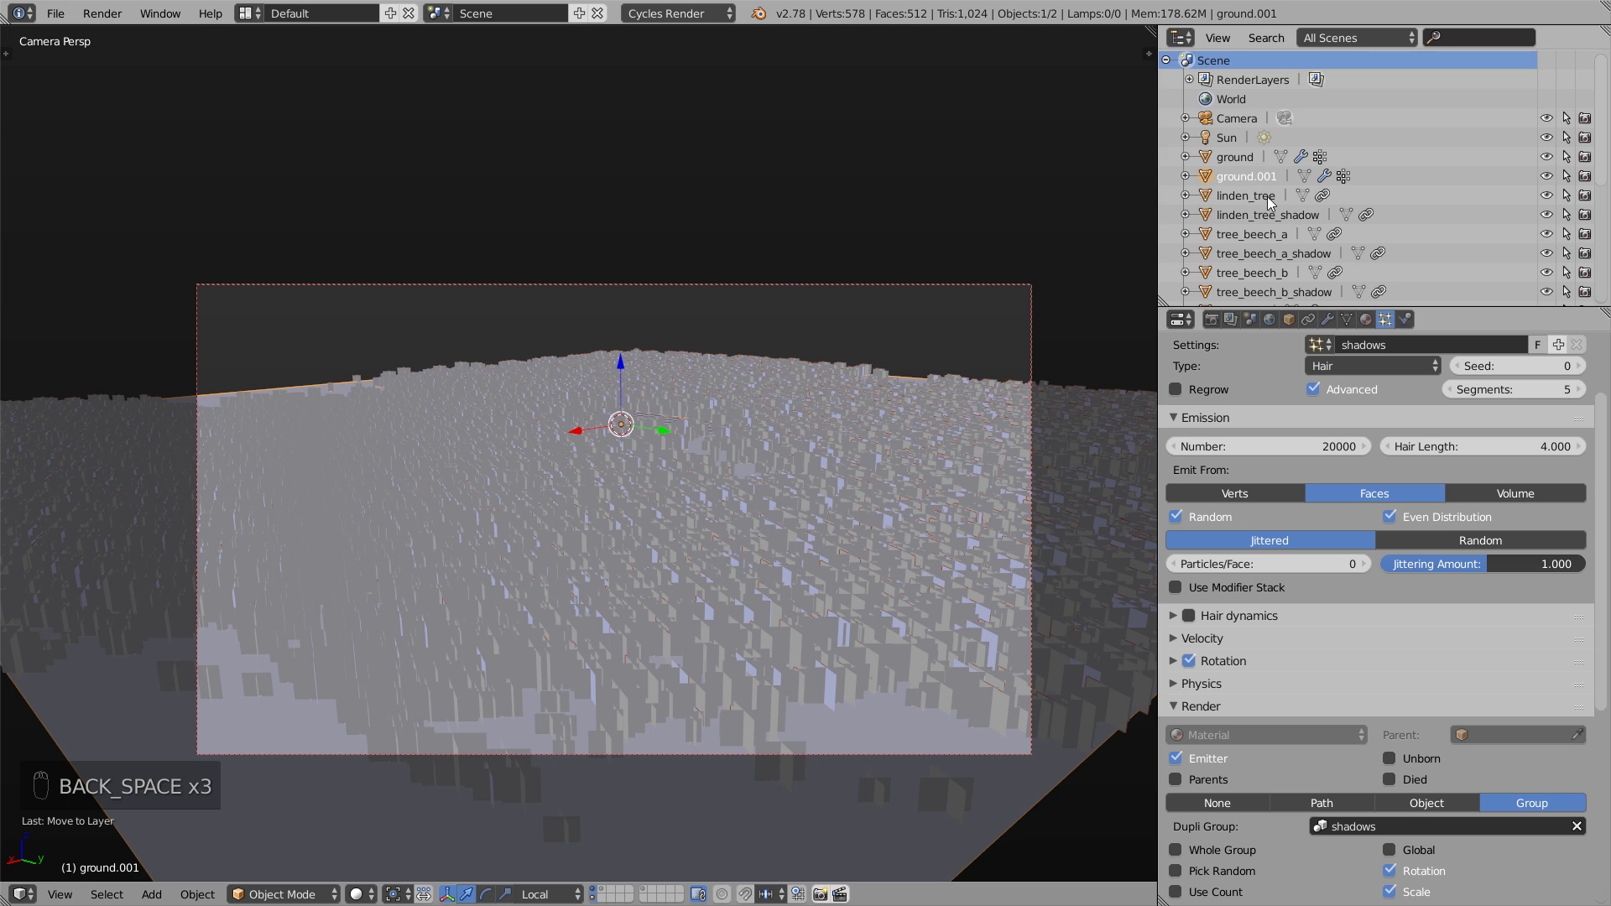
pyautogui.doubleClick(1257, 177)
pyautogui.hotkey('ctrl', 'shift', 'Right')
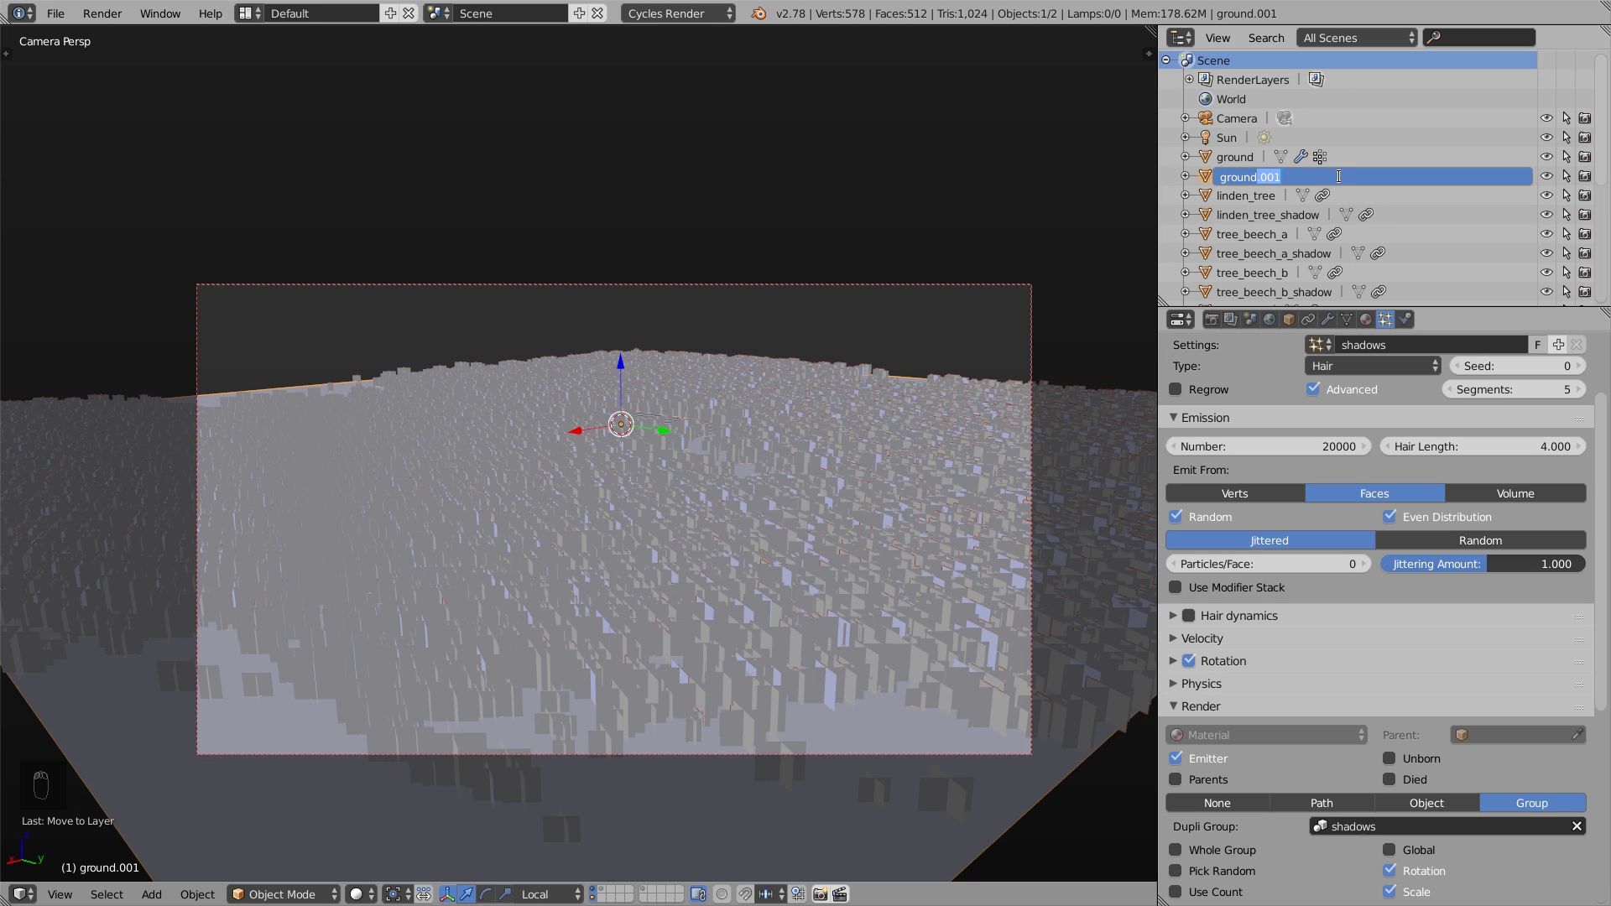
pyautogui.write('_shadow')
pyautogui.press('Return')
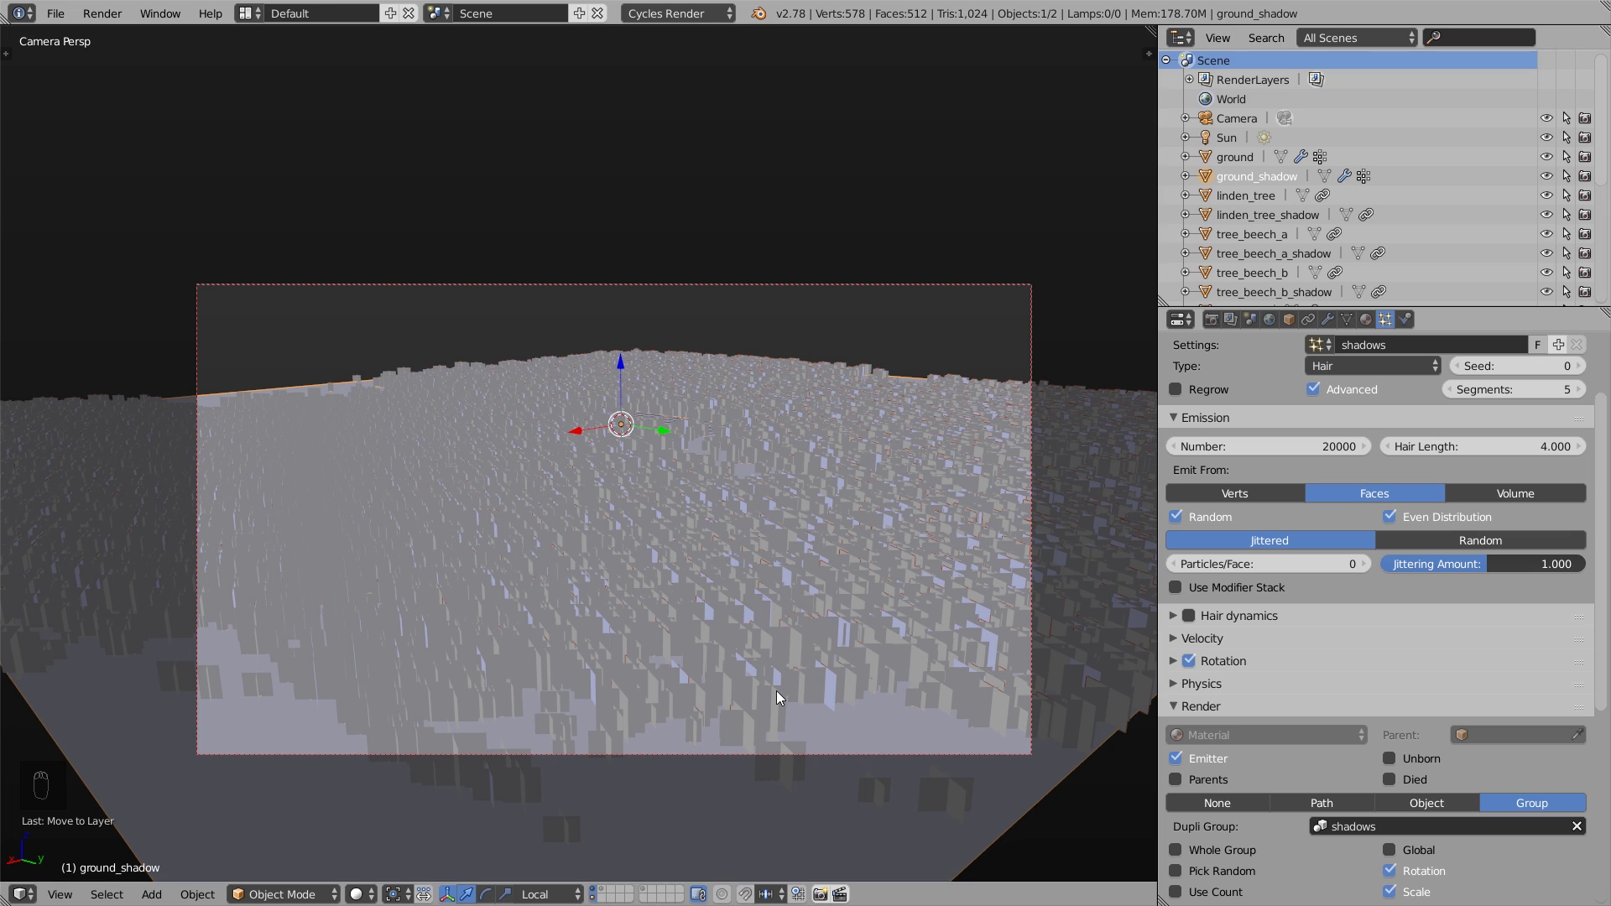
# - Show only the original ground's layer, select the ground, and enable Use Count for its trees dupli group
pyautogui.scroll(1, 1544, 436)
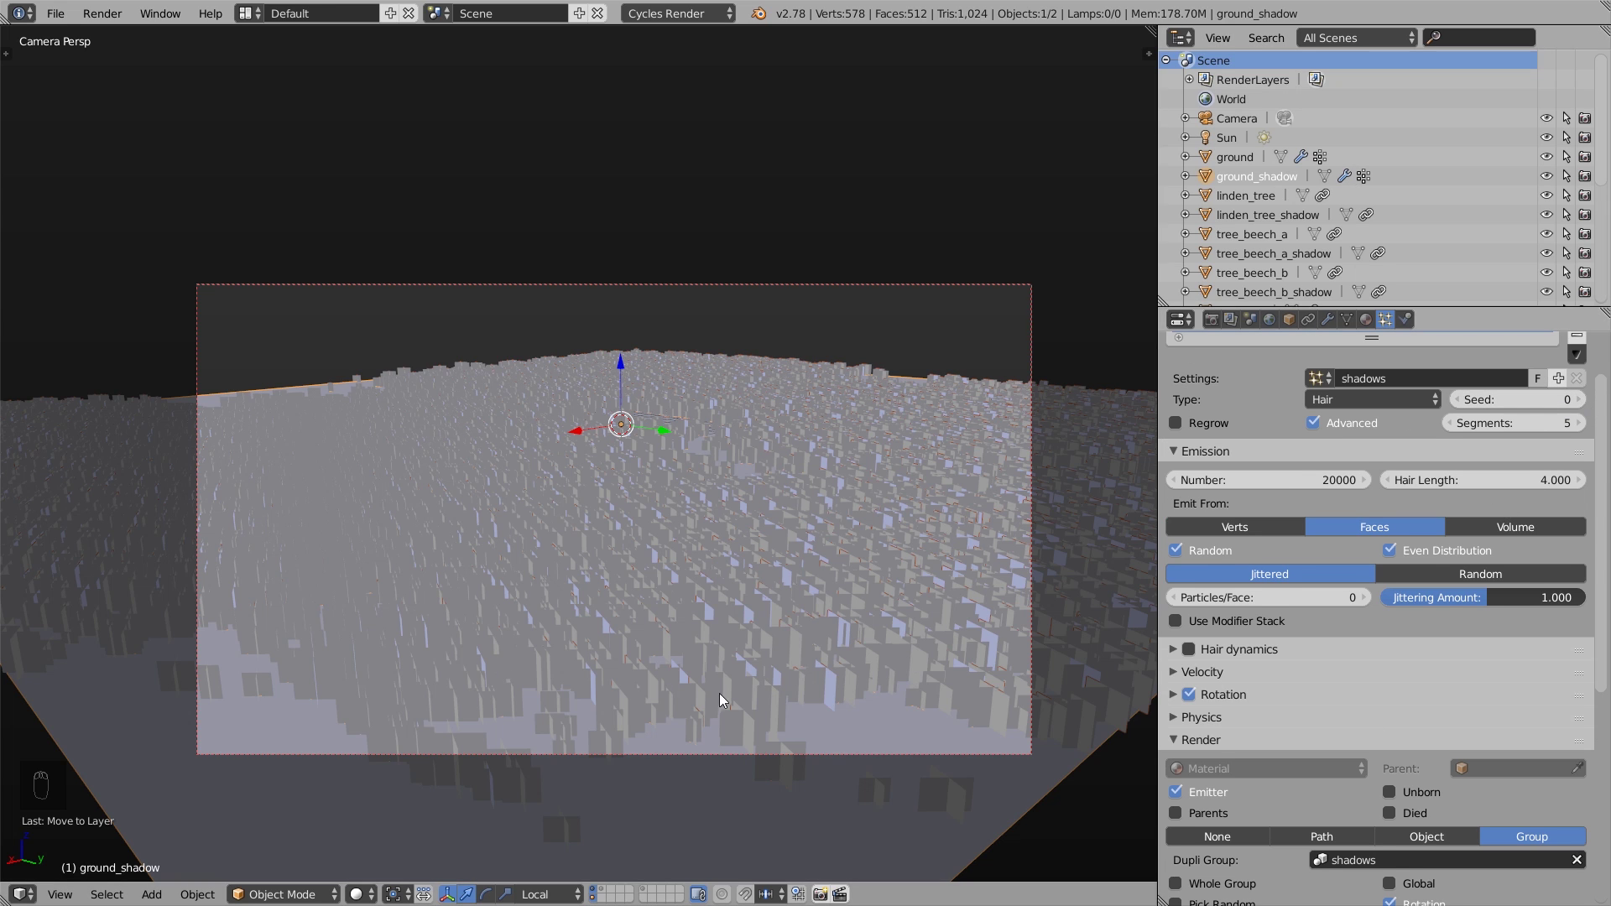
pyautogui.click(1235, 157)
pyautogui.click(1235, 176)
pyautogui.click(596, 894)
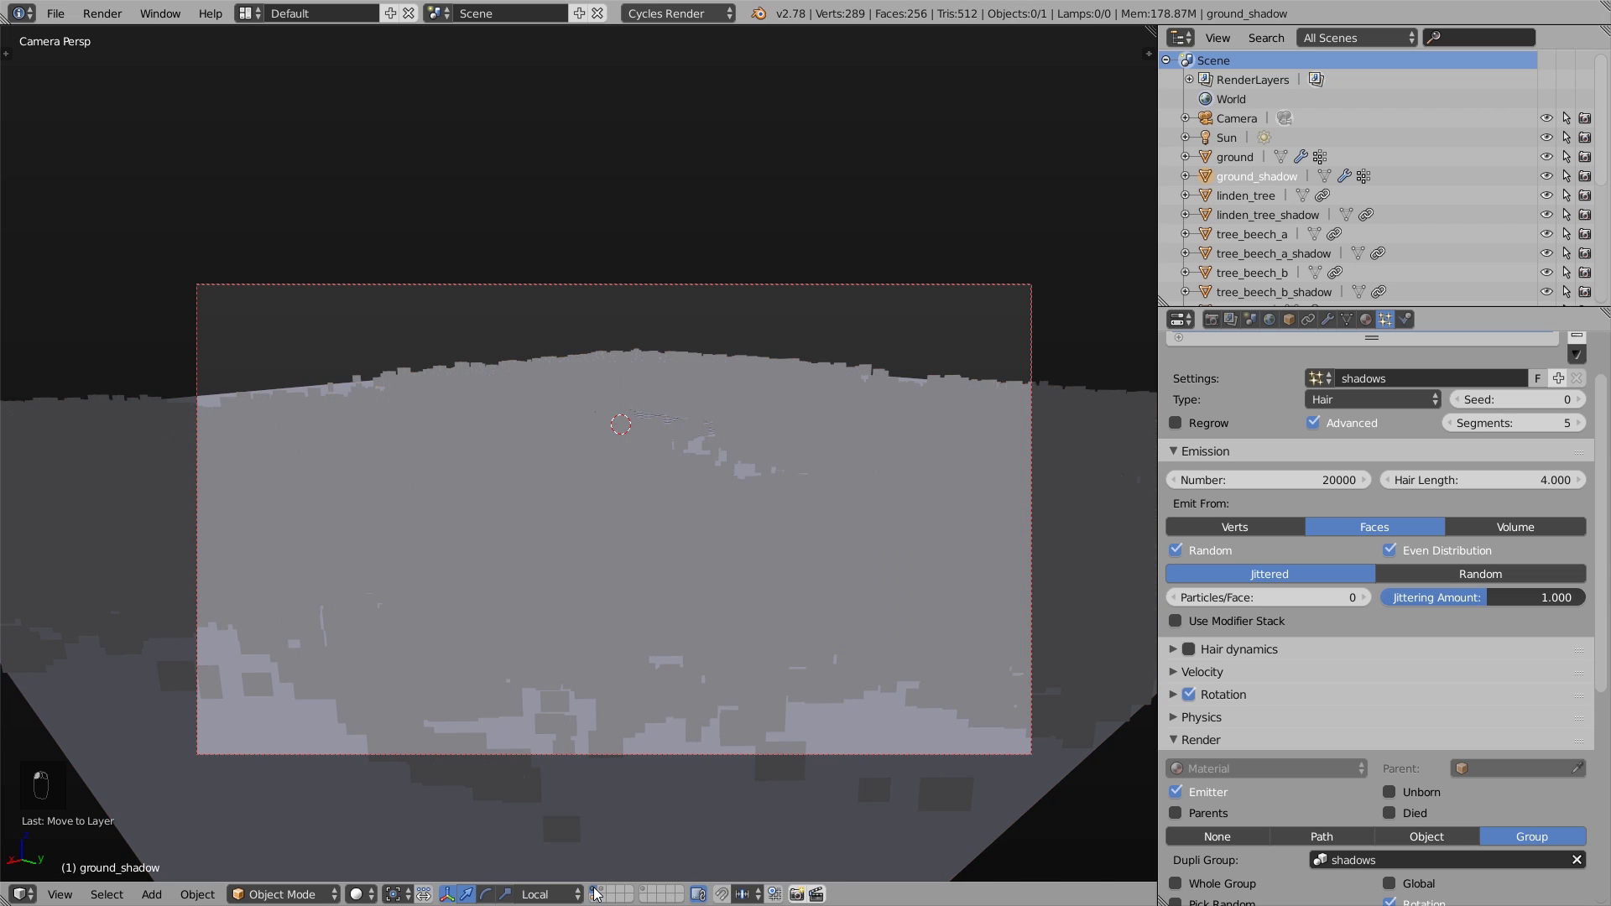
pyautogui.rightClick(749, 815)
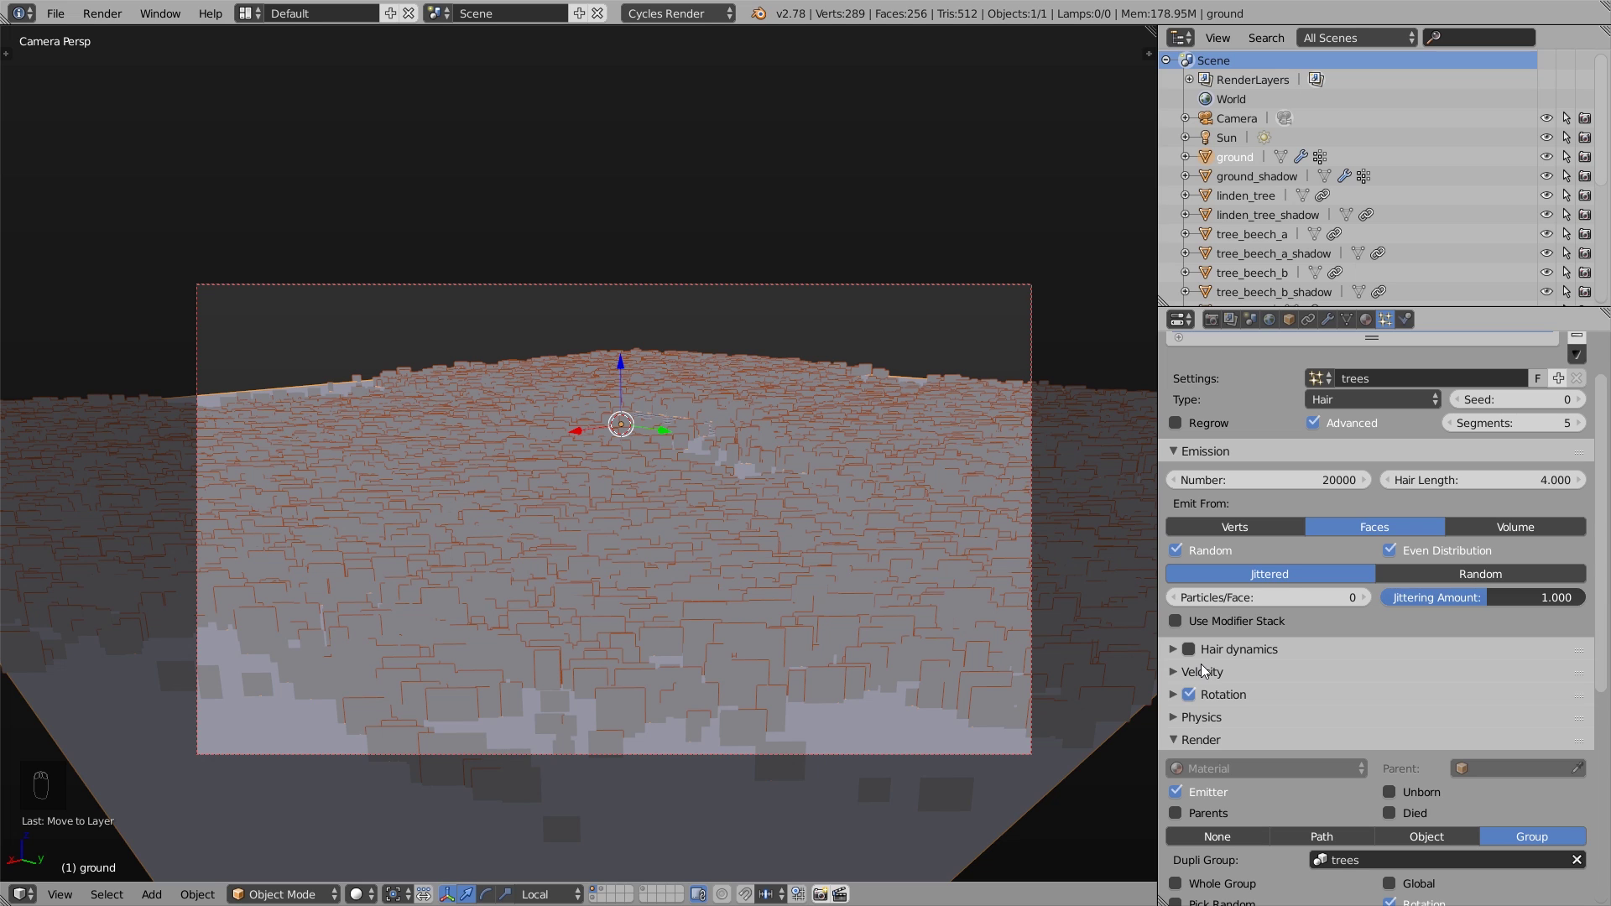
pyautogui.click(1185, 740)
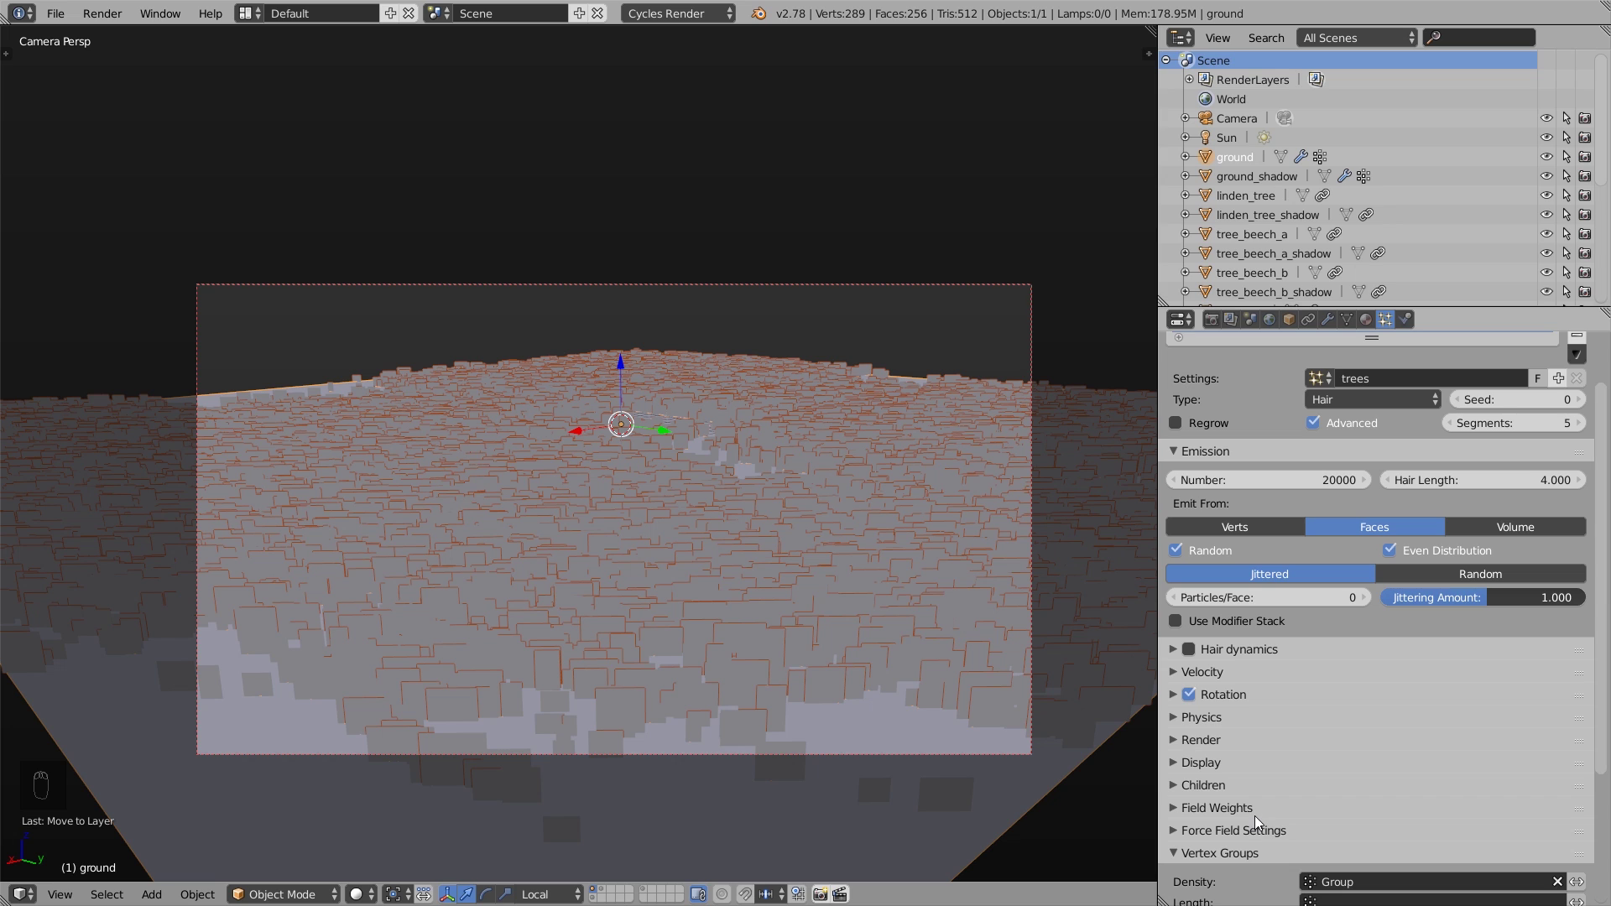
pyautogui.click(1193, 741)
pyautogui.scroll(-3, 1196, 742)
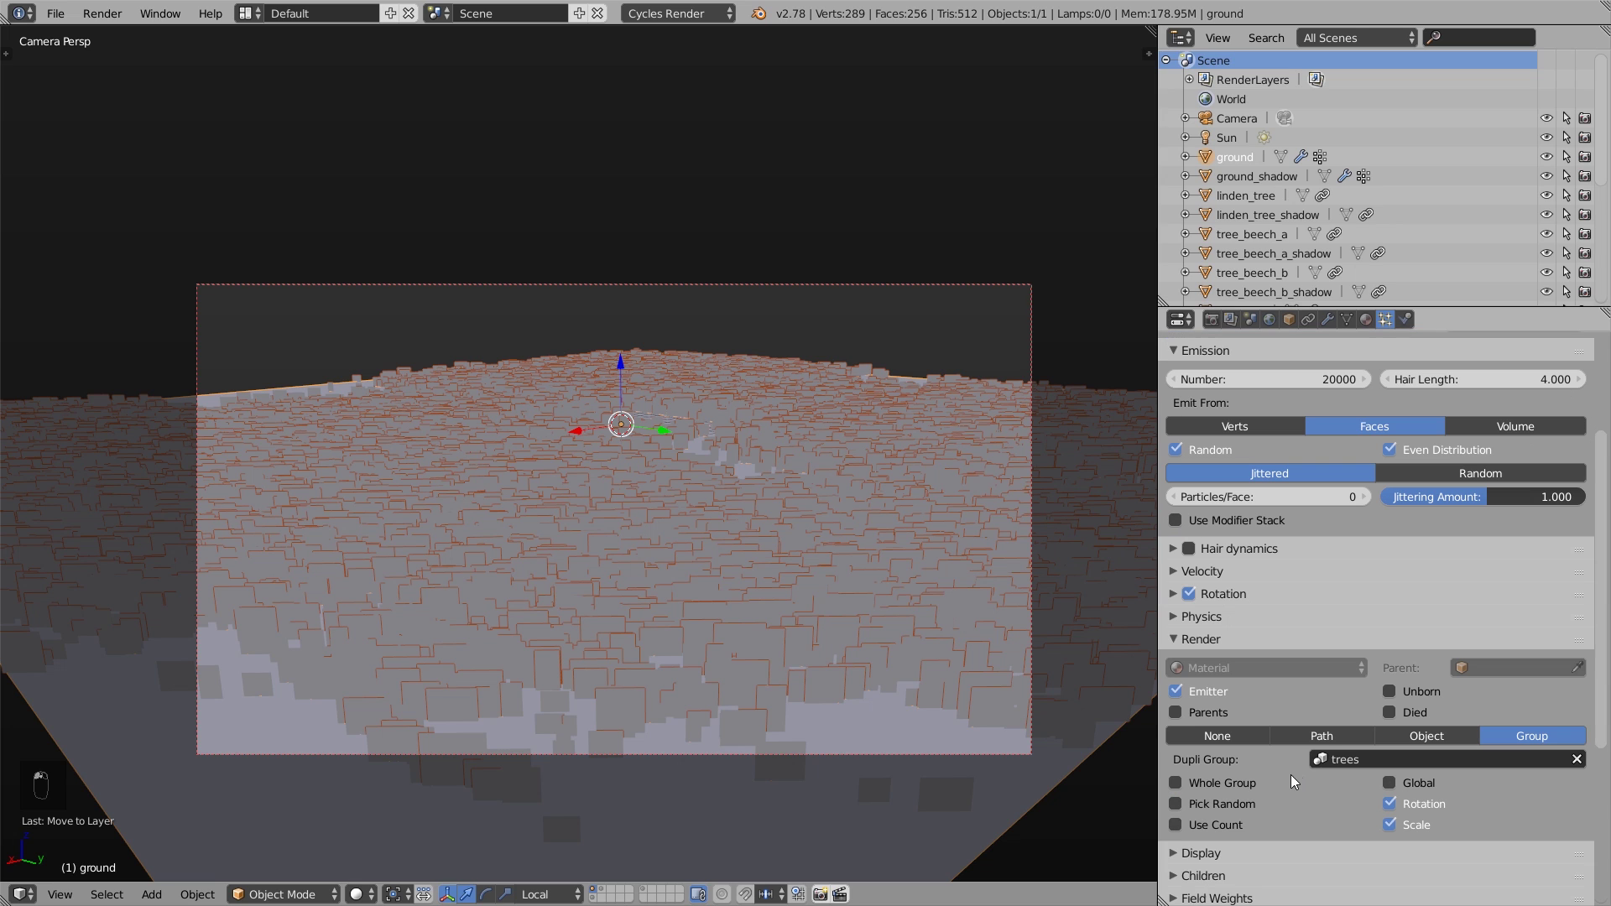
pyautogui.click(1175, 825)
pyautogui.scroll(-3, 1205, 810)
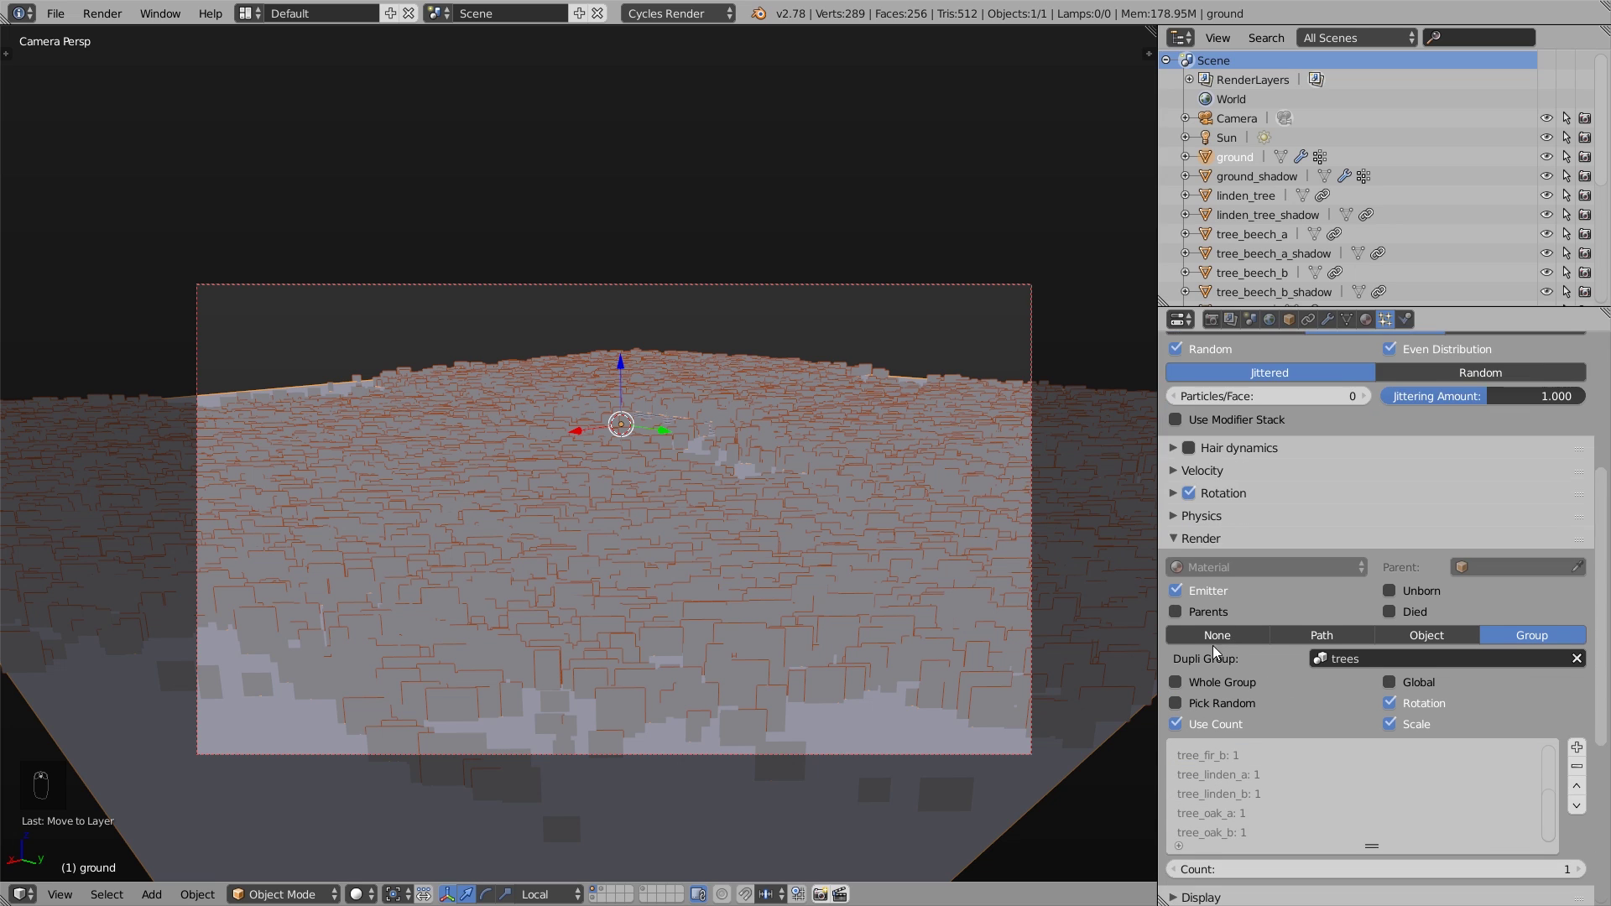
pyautogui.scroll(-2, 1214, 653)
pyautogui.scroll(4, 1301, 759)
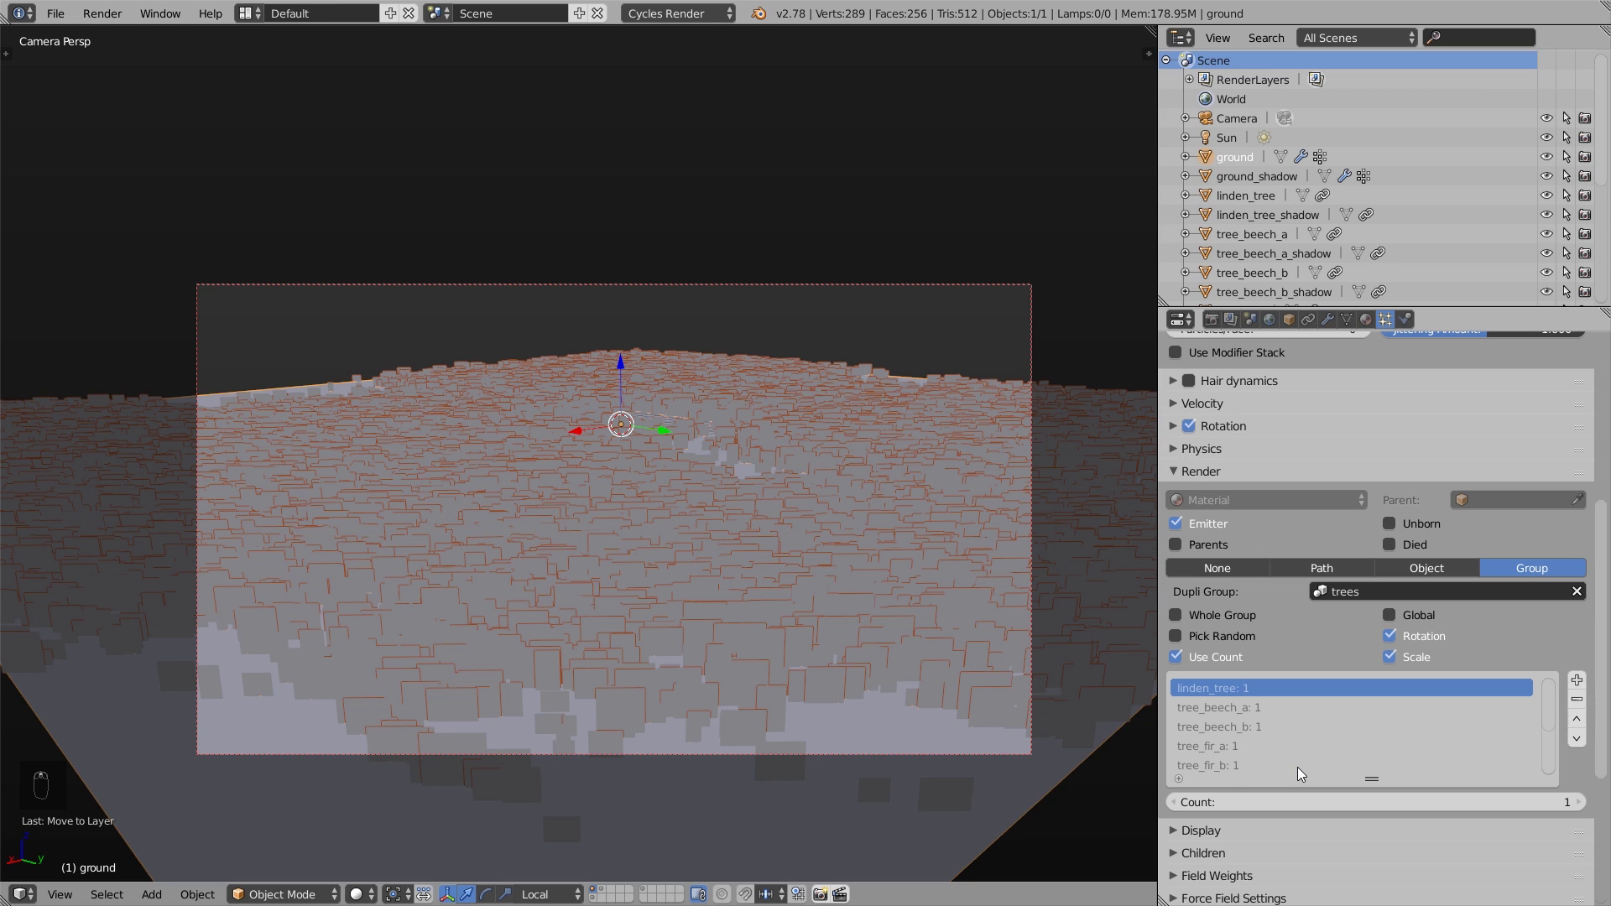
pyautogui.scroll(-1, 1295, 768)
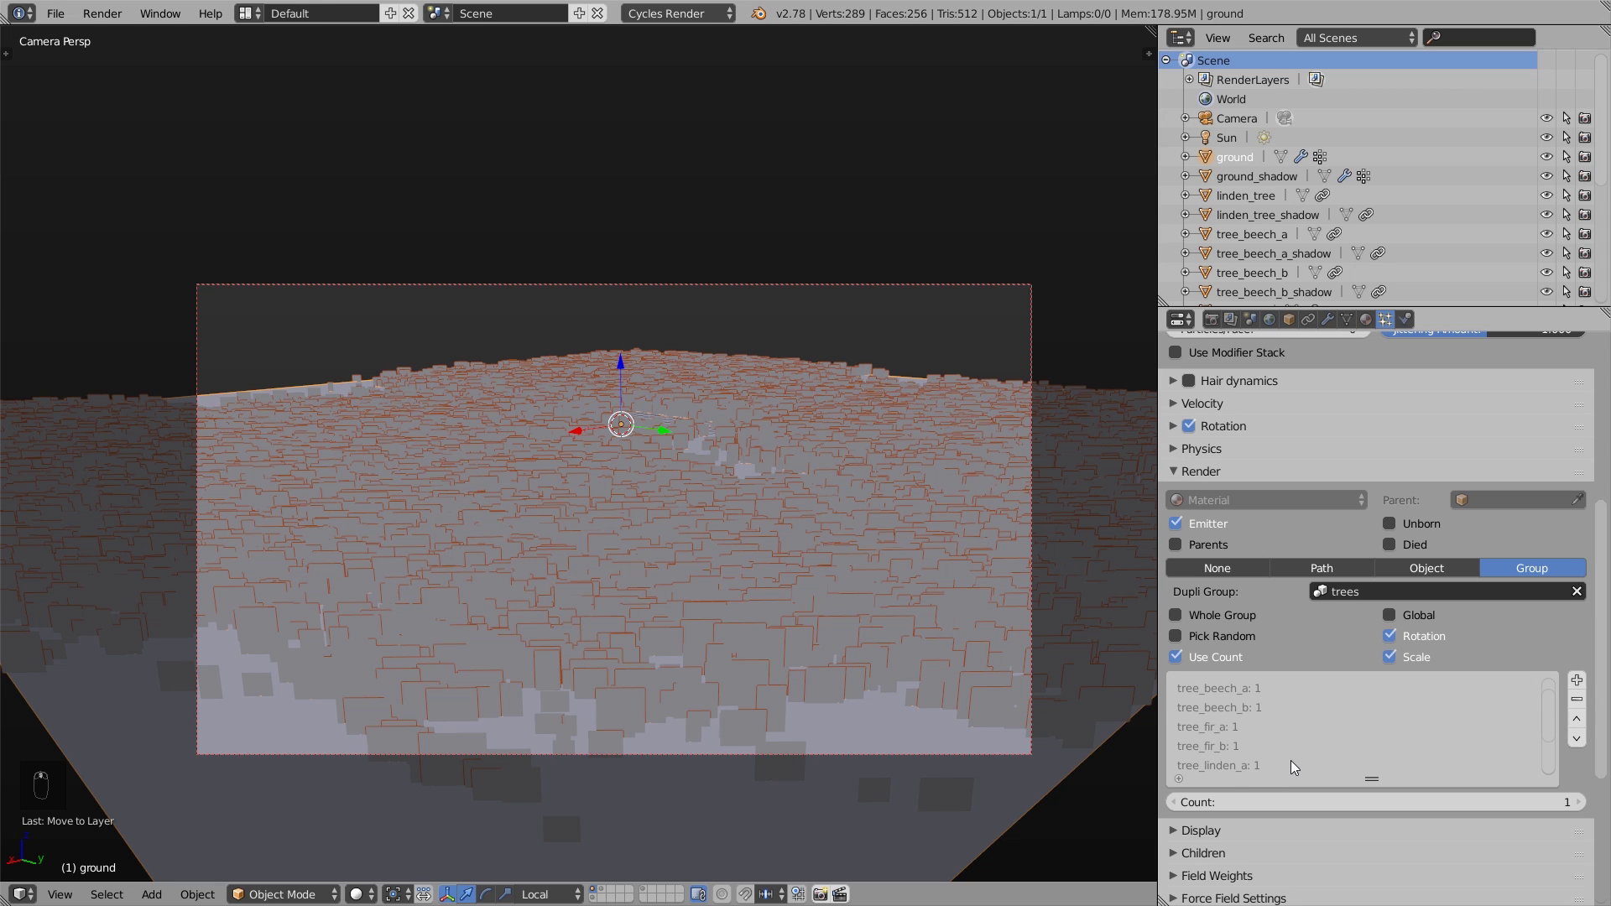
# - Set the counts of tree_fir_a and tree_fir_b in the ground's particle system to 25 each
pyautogui.click(1235, 726)
pyautogui.click(1362, 802)
pyautogui.write('25')
pyautogui.press('Return')
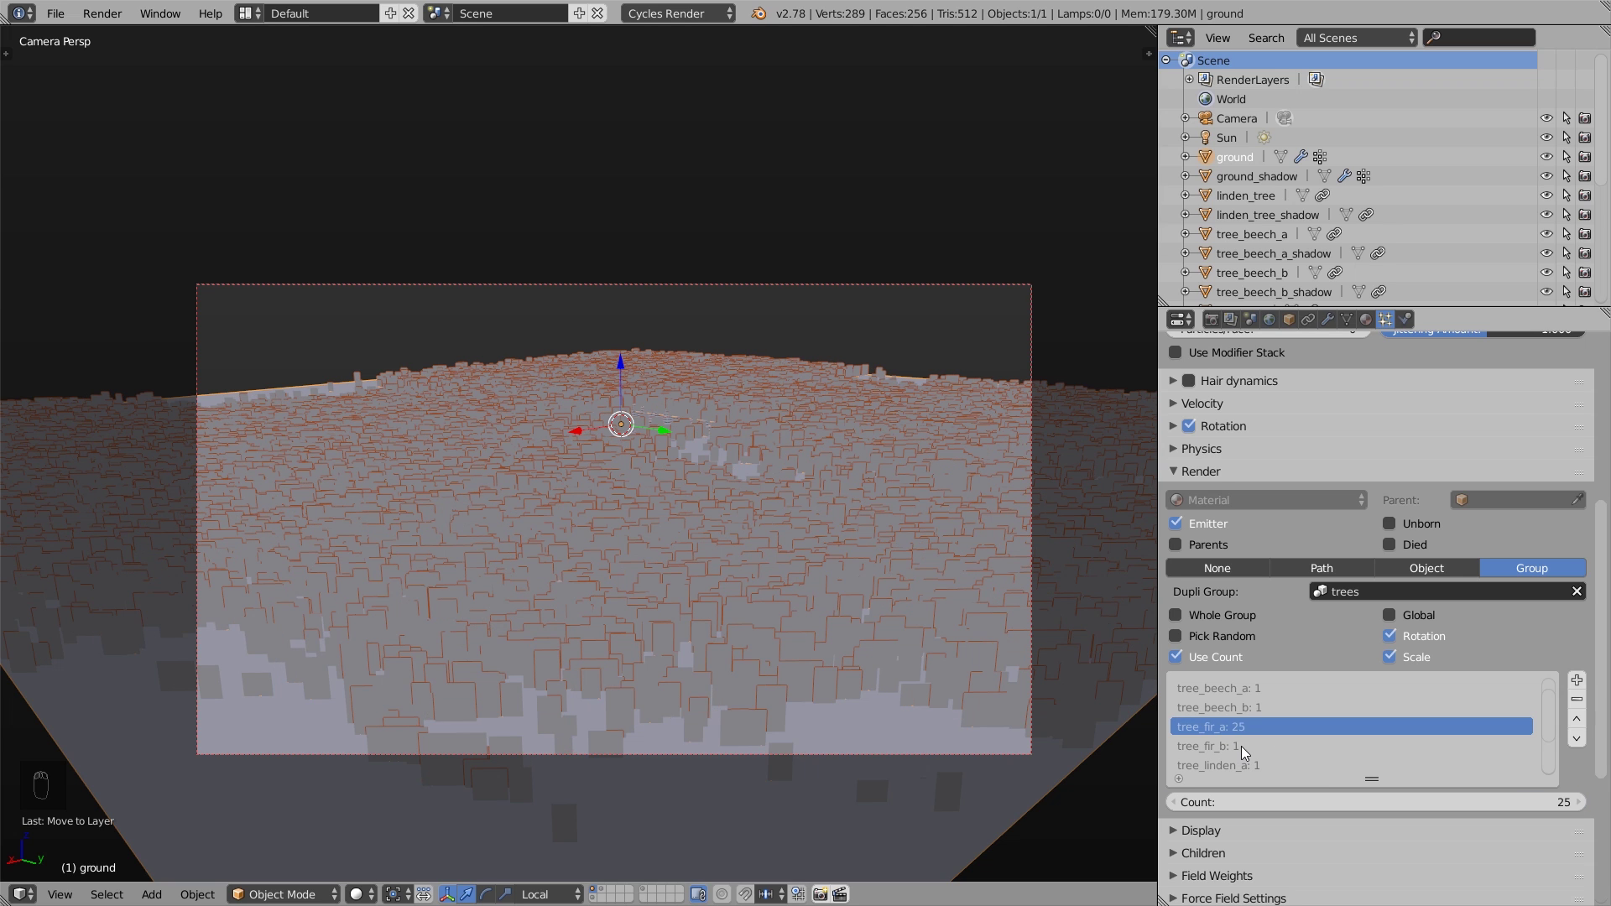
pyautogui.click(1242, 746)
pyautogui.click(1362, 802)
pyautogui.write('25')
pyautogui.press('Return')
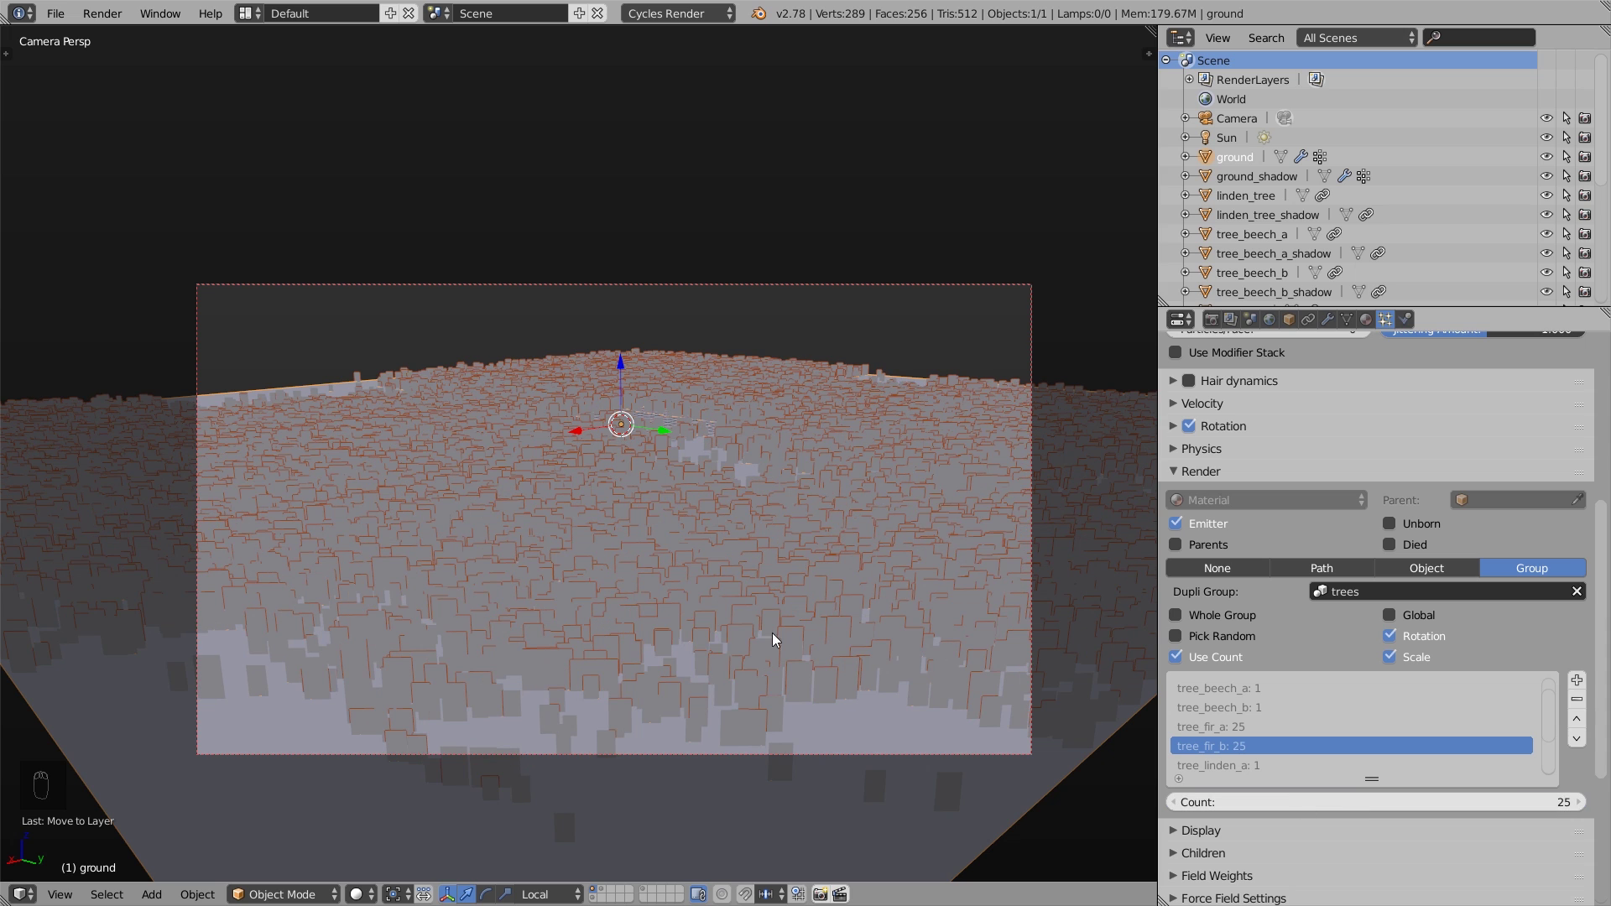
# - Enable Use Count for ground_shadow, set tree_fir_a_shadow and tree_fir_b_shadow to 25 each, and display both ground layers
pyautogui.click(1256, 176)
pyautogui.click(1177, 656)
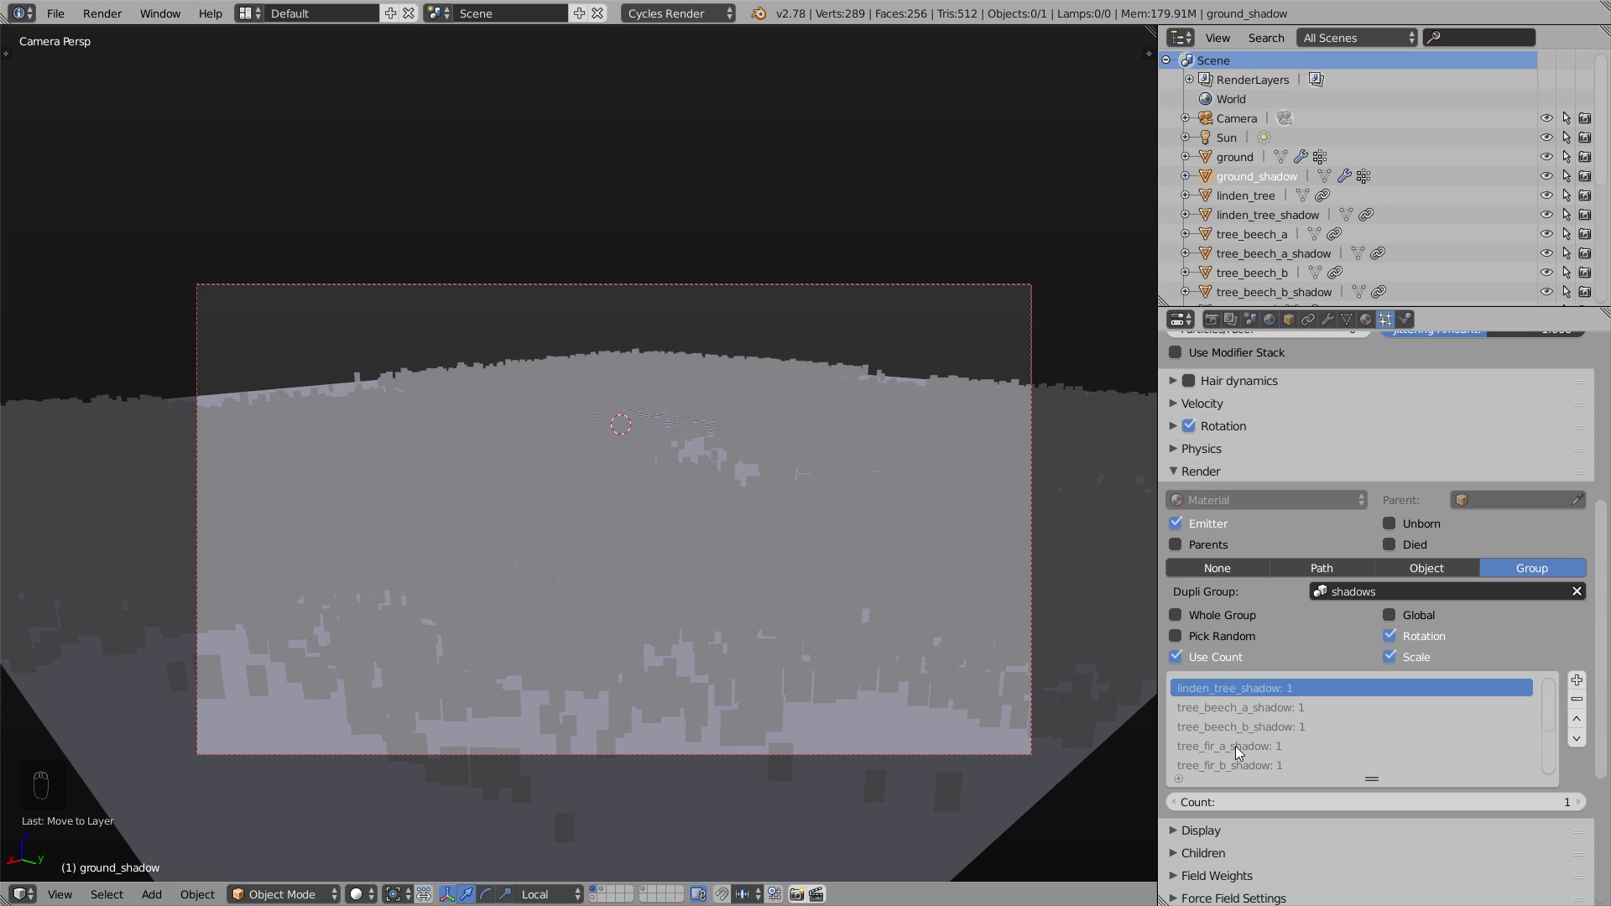
pyautogui.click(1236, 747)
pyautogui.click(1330, 803)
pyautogui.write('25')
pyautogui.press('Return')
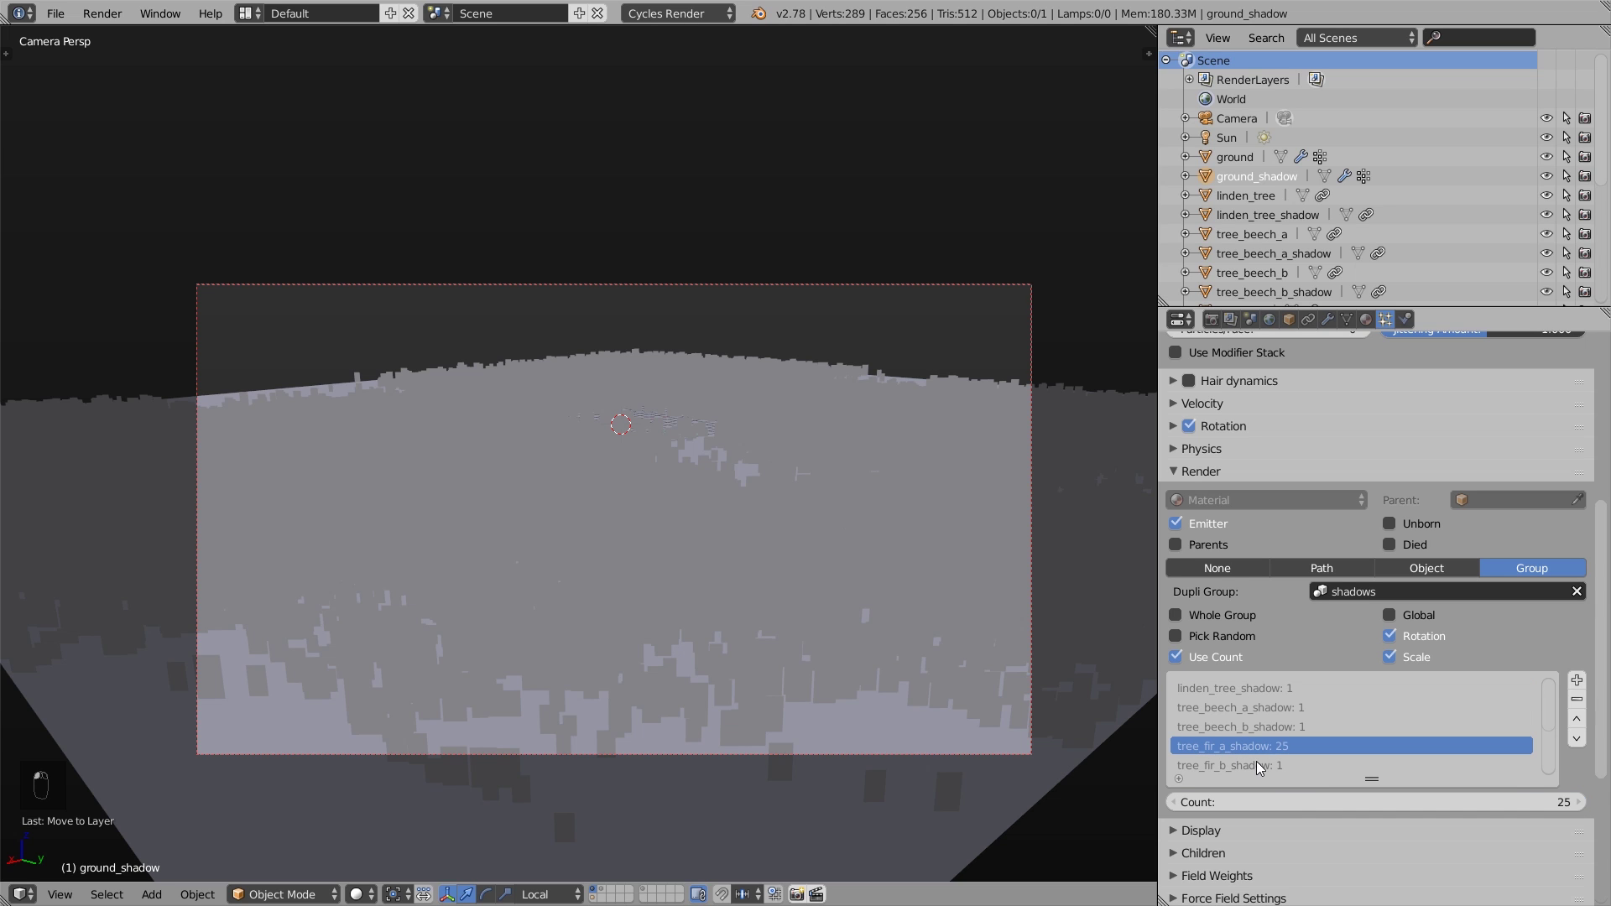
pyautogui.click(1256, 764)
pyautogui.click(1324, 803)
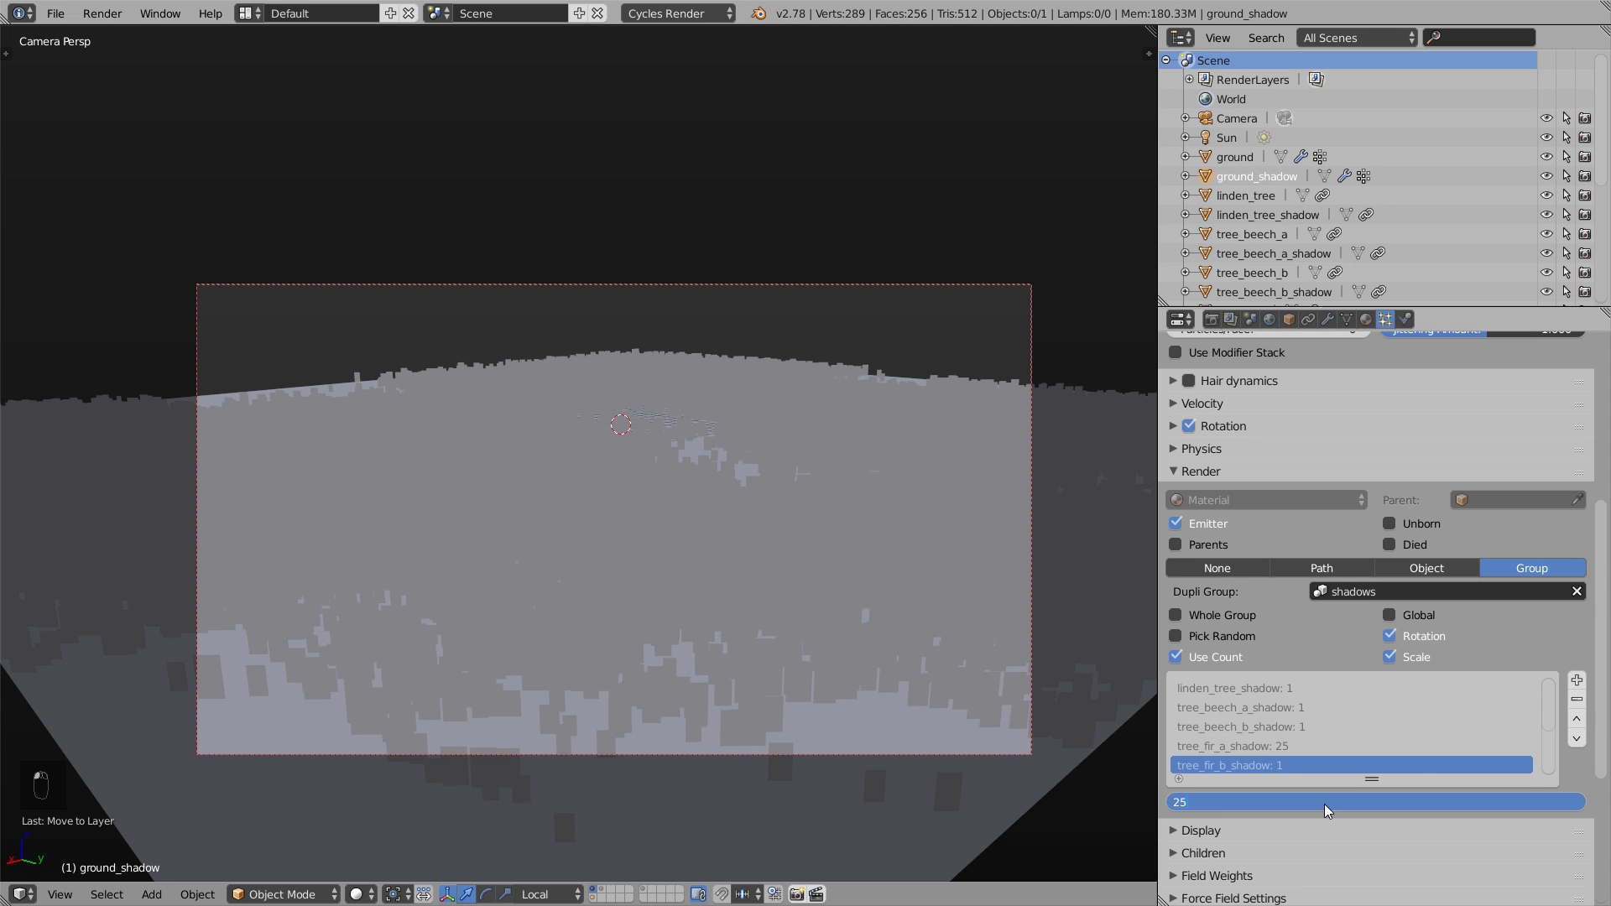
pyautogui.write('25')
pyautogui.press('Return')
pyautogui.keyDown('shift'); pyautogui.click(593, 898); pyautogui.keyUp('shift')
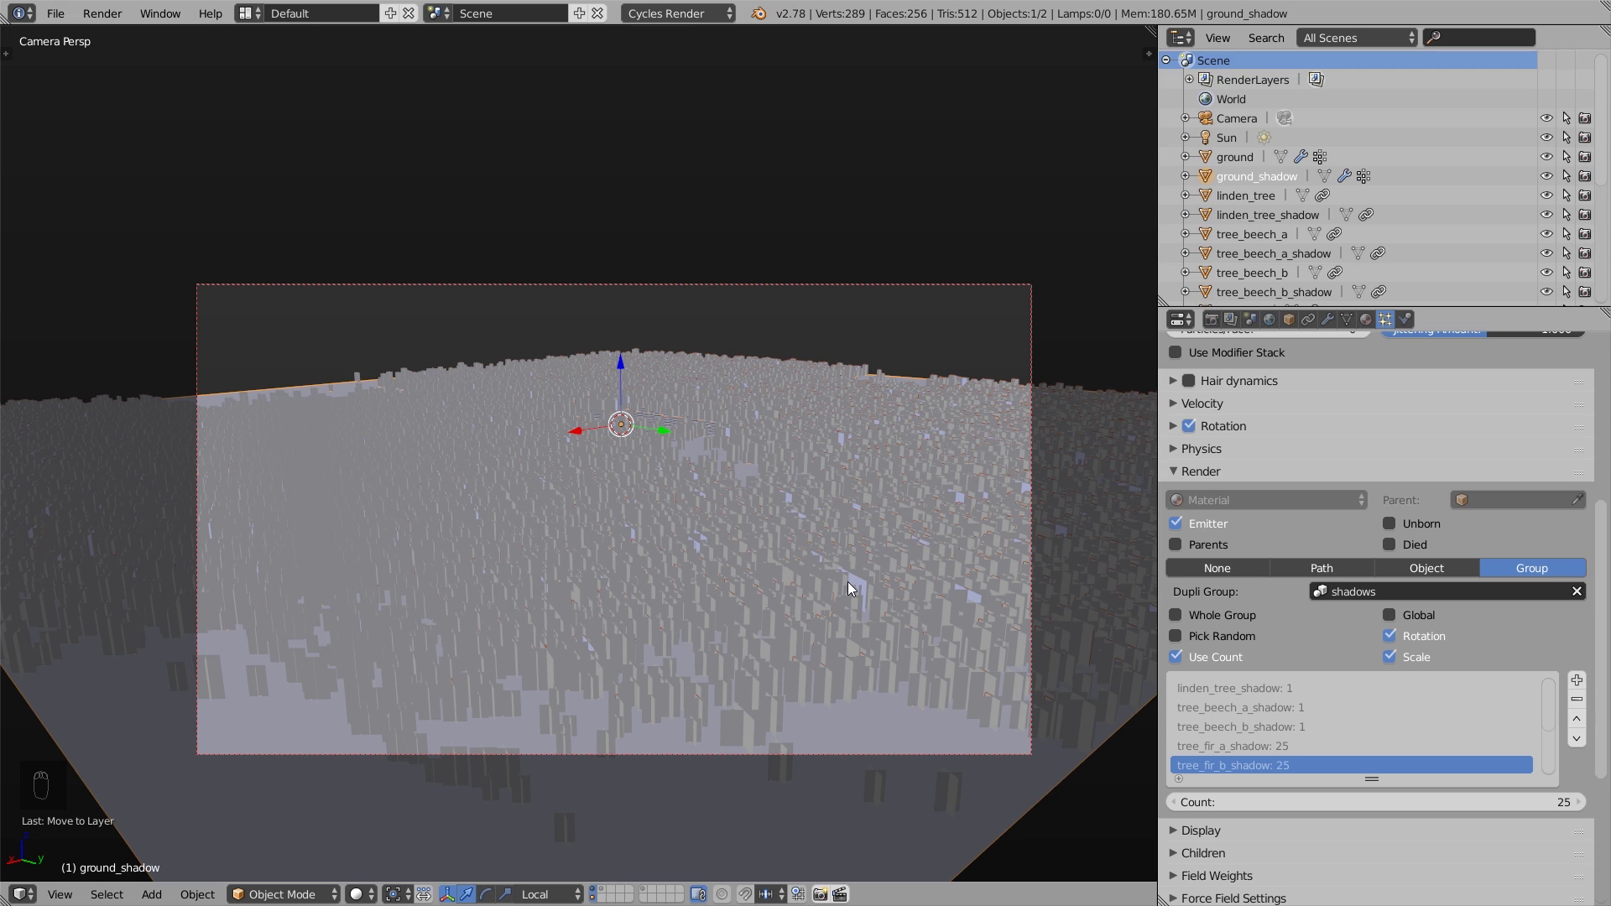
# - Rename the existing render layer as trees, add a second one named shadows, and expand its layer settings
pyautogui.click(1232, 320)
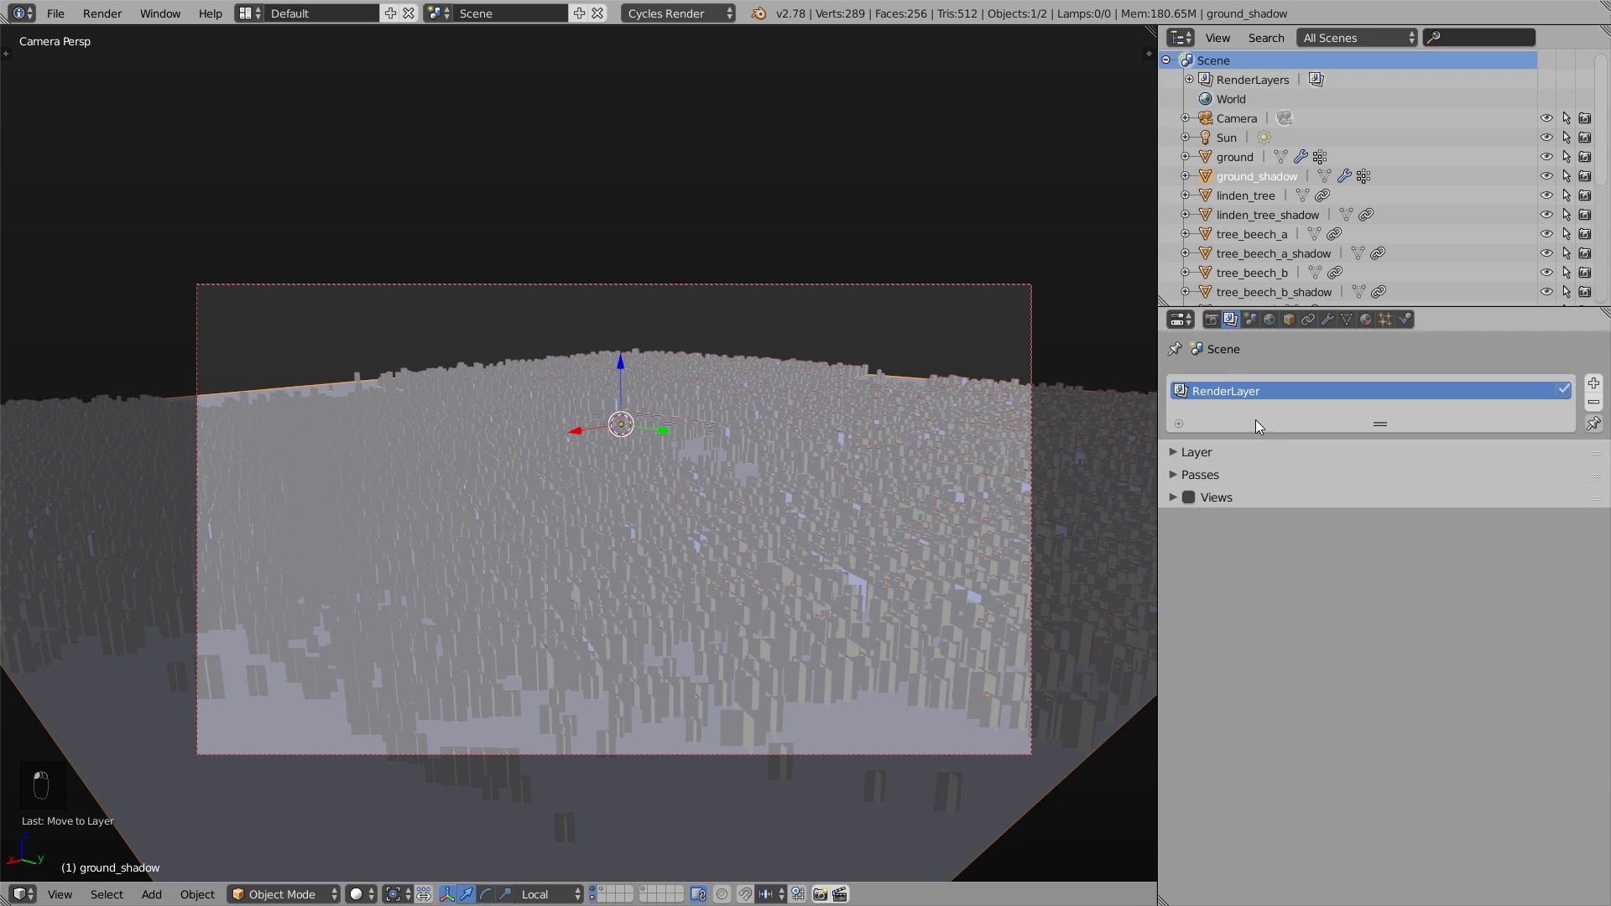
pyautogui.doubleClick(1219, 391)
pyautogui.write('trees')
pyautogui.press('Return')
pyautogui.click(1594, 386)
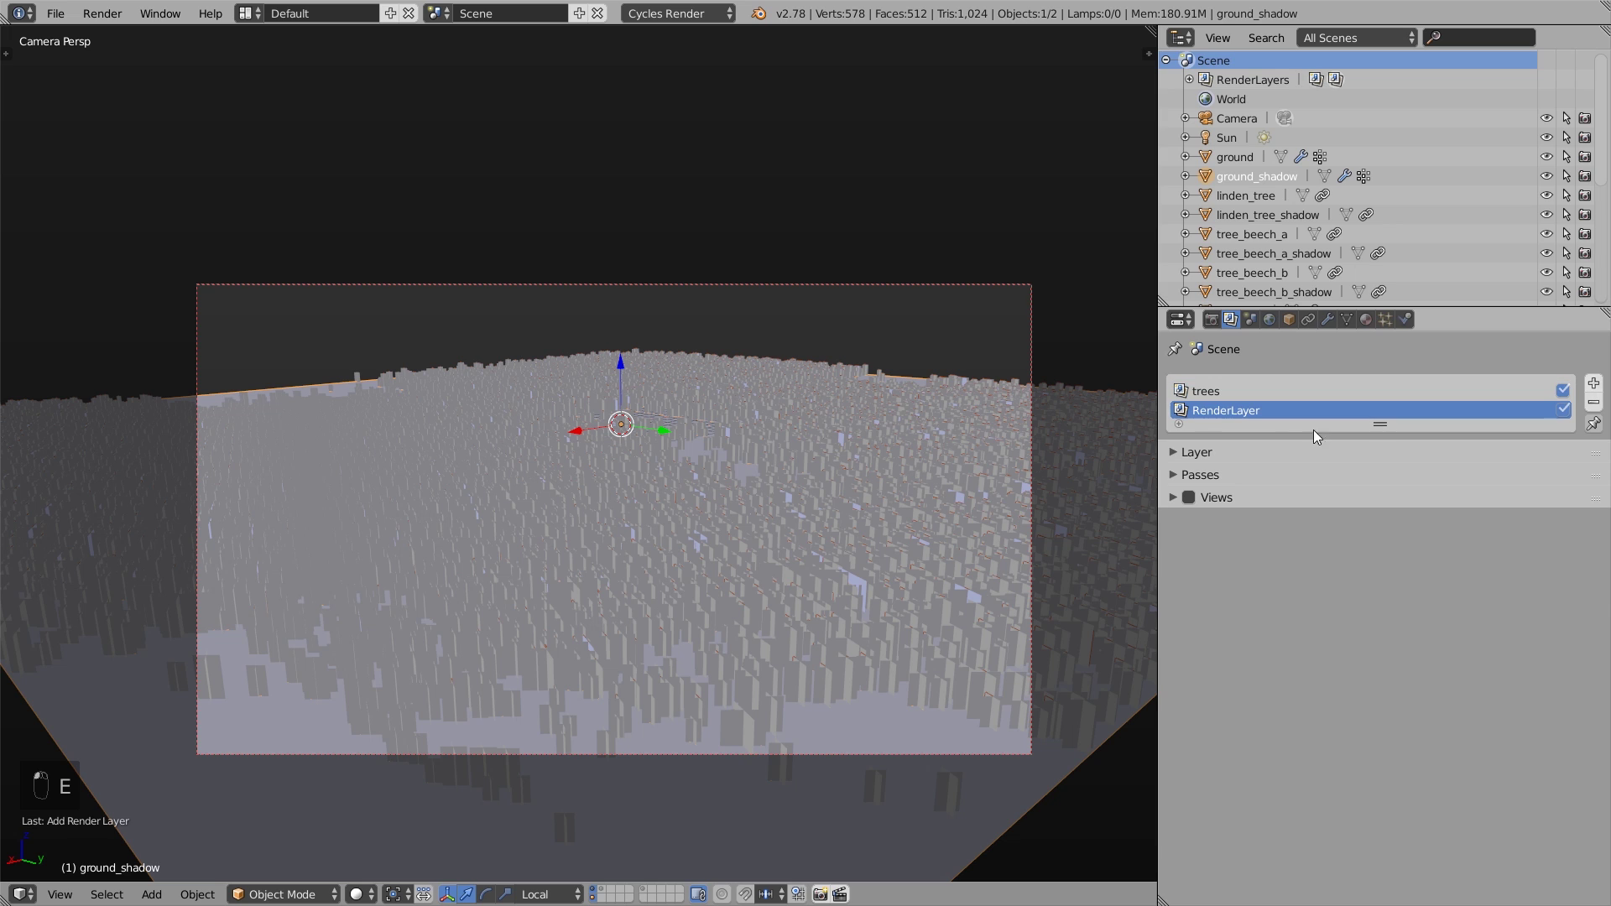
pyautogui.doubleClick(1222, 410)
pyautogui.write('shadows')
pyautogui.press('Return')
pyautogui.click(1184, 452)
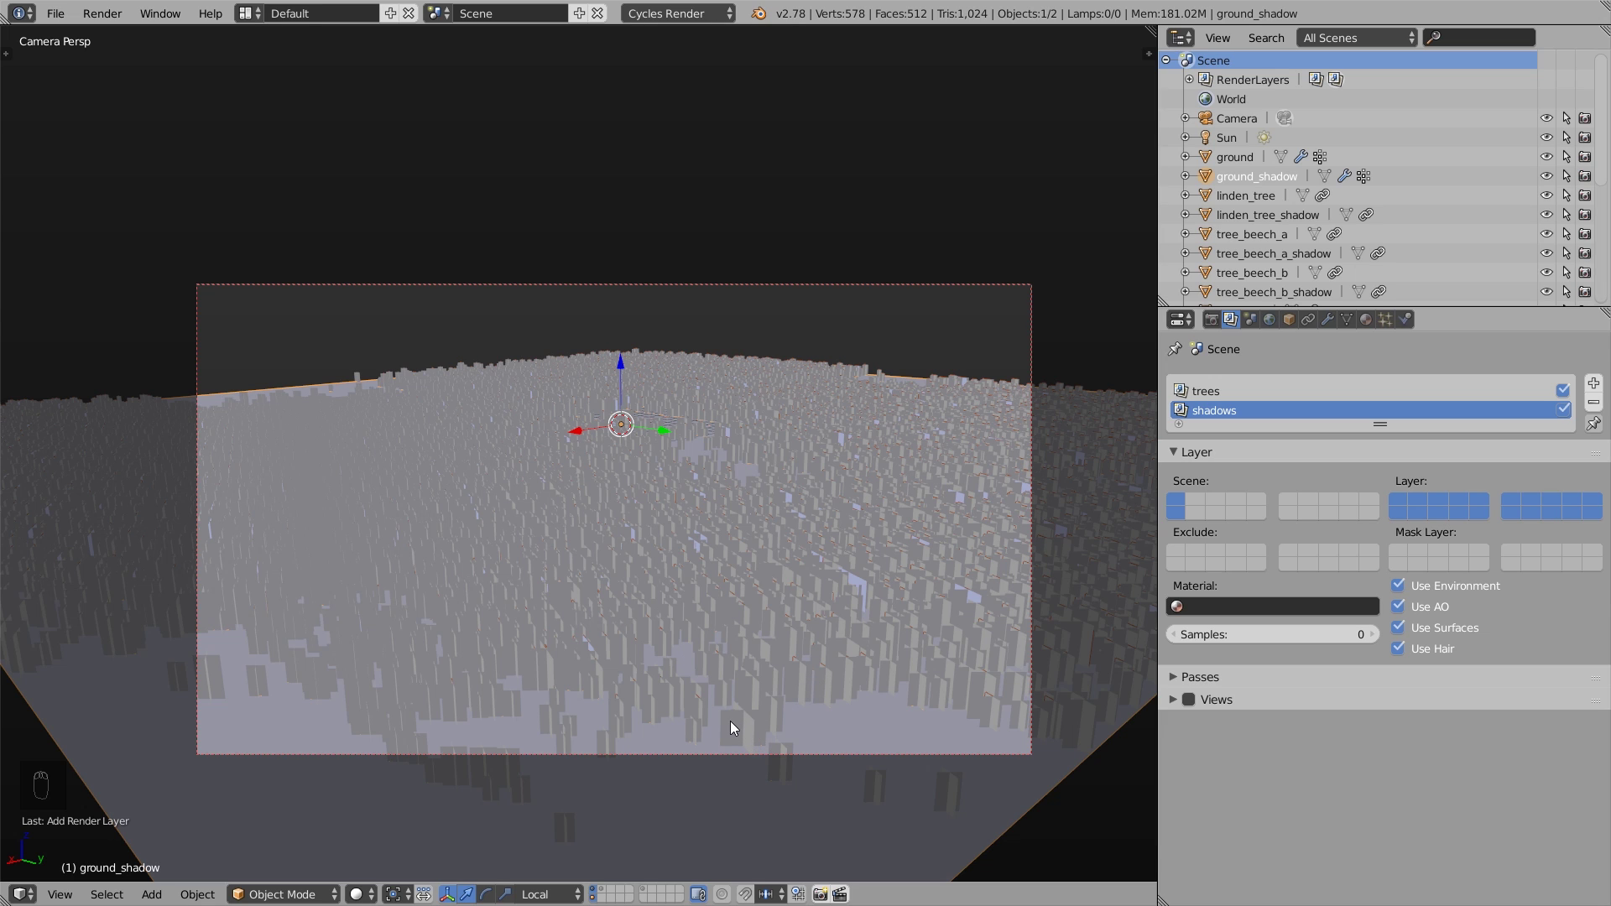
# - Set a render border around a small patch of foreground trees, preview it in rendered shading, and return to solid shading
pyautogui.scroll(2, 746, 738)
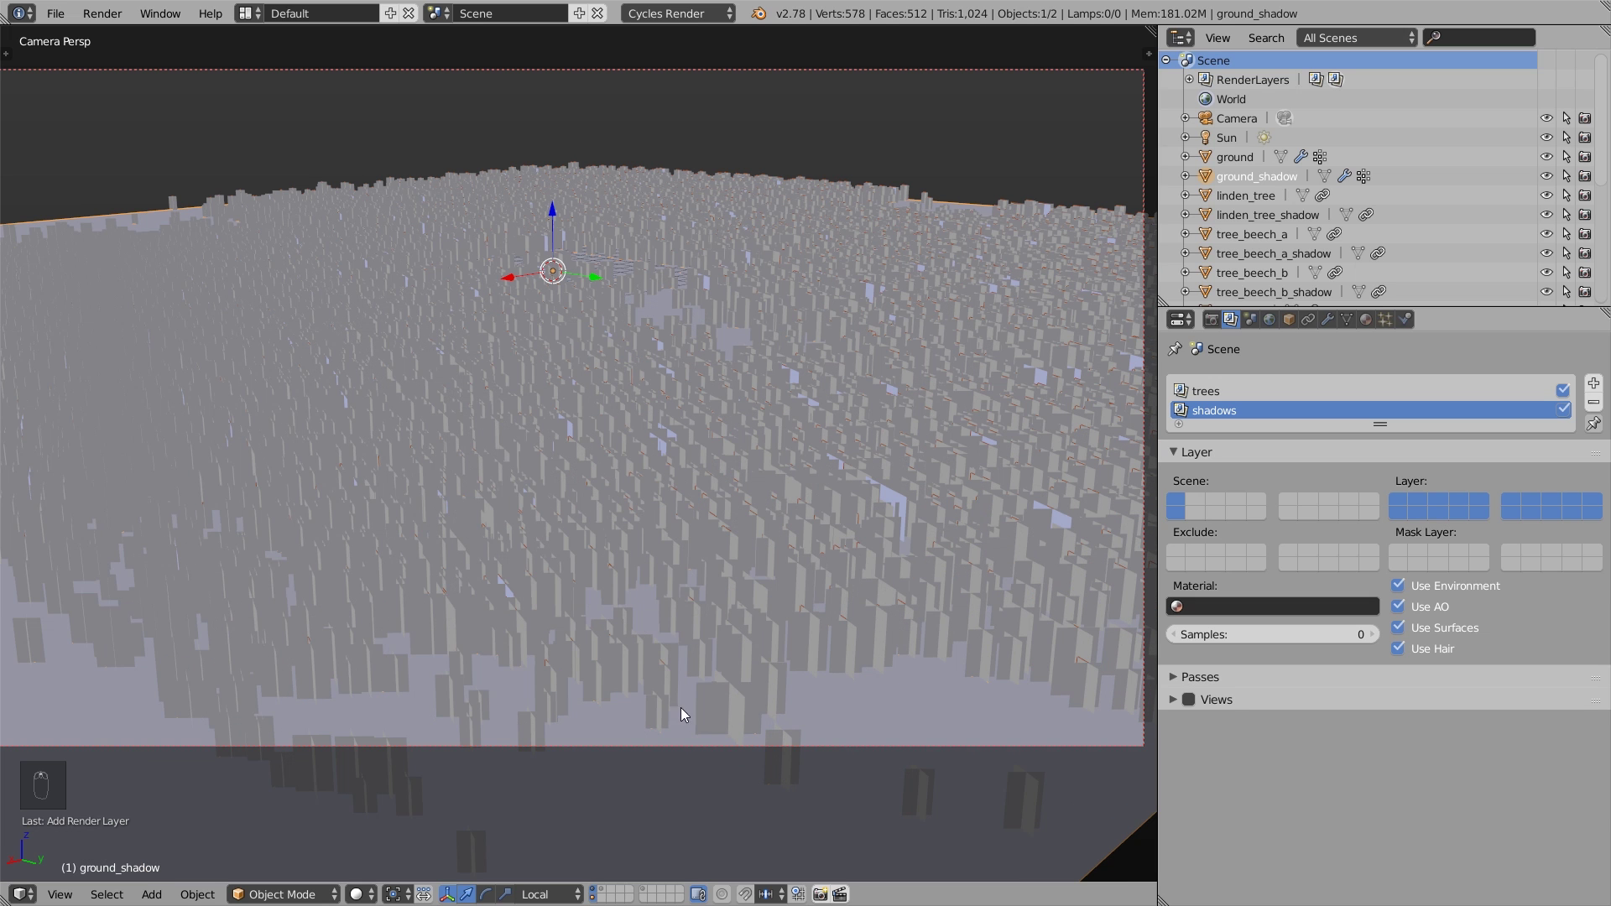
pyautogui.hotkey('ctrl', 'b')
pyautogui.moveTo(617, 596); pyautogui.dragTo(875, 774)
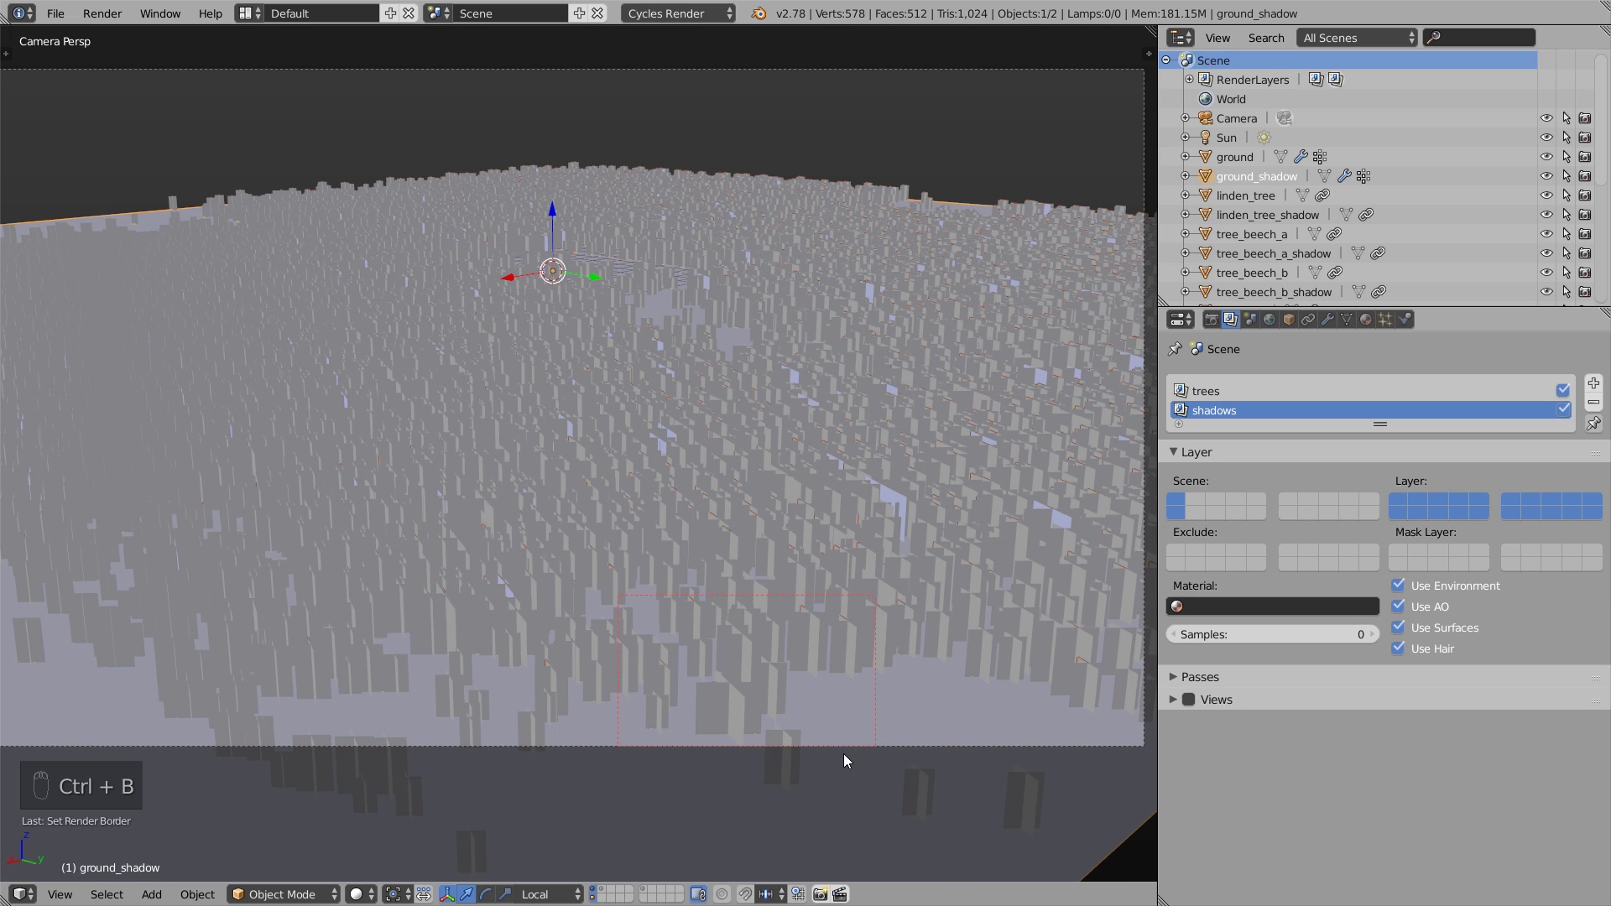
pyautogui.hotkey('shift', 'z')
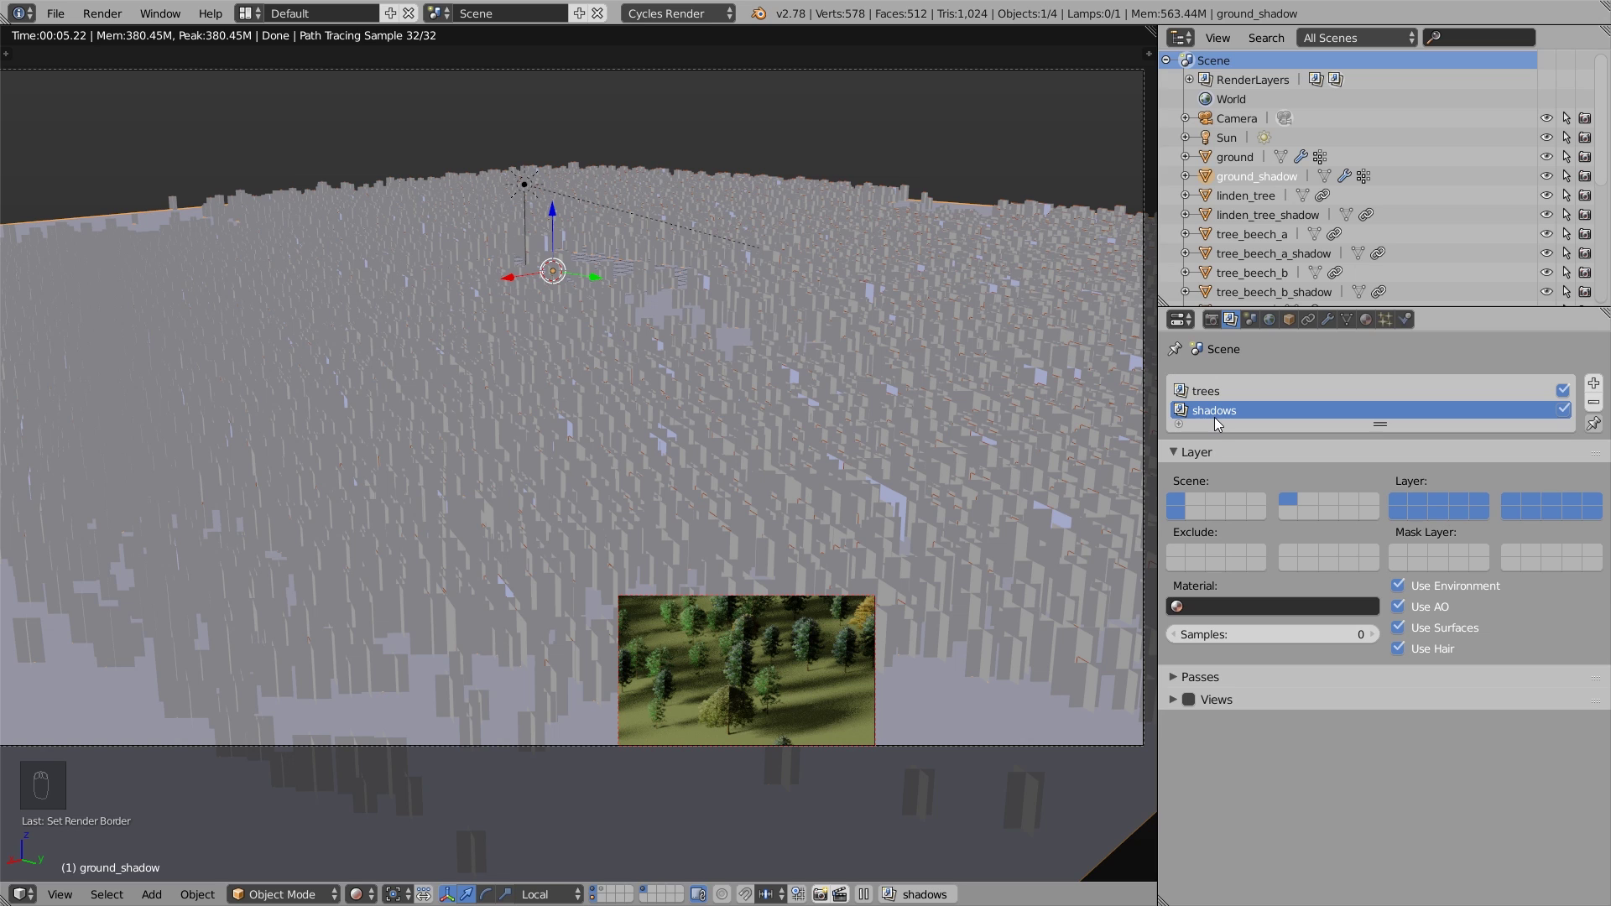
pyautogui.hotkey('shift', 'z')
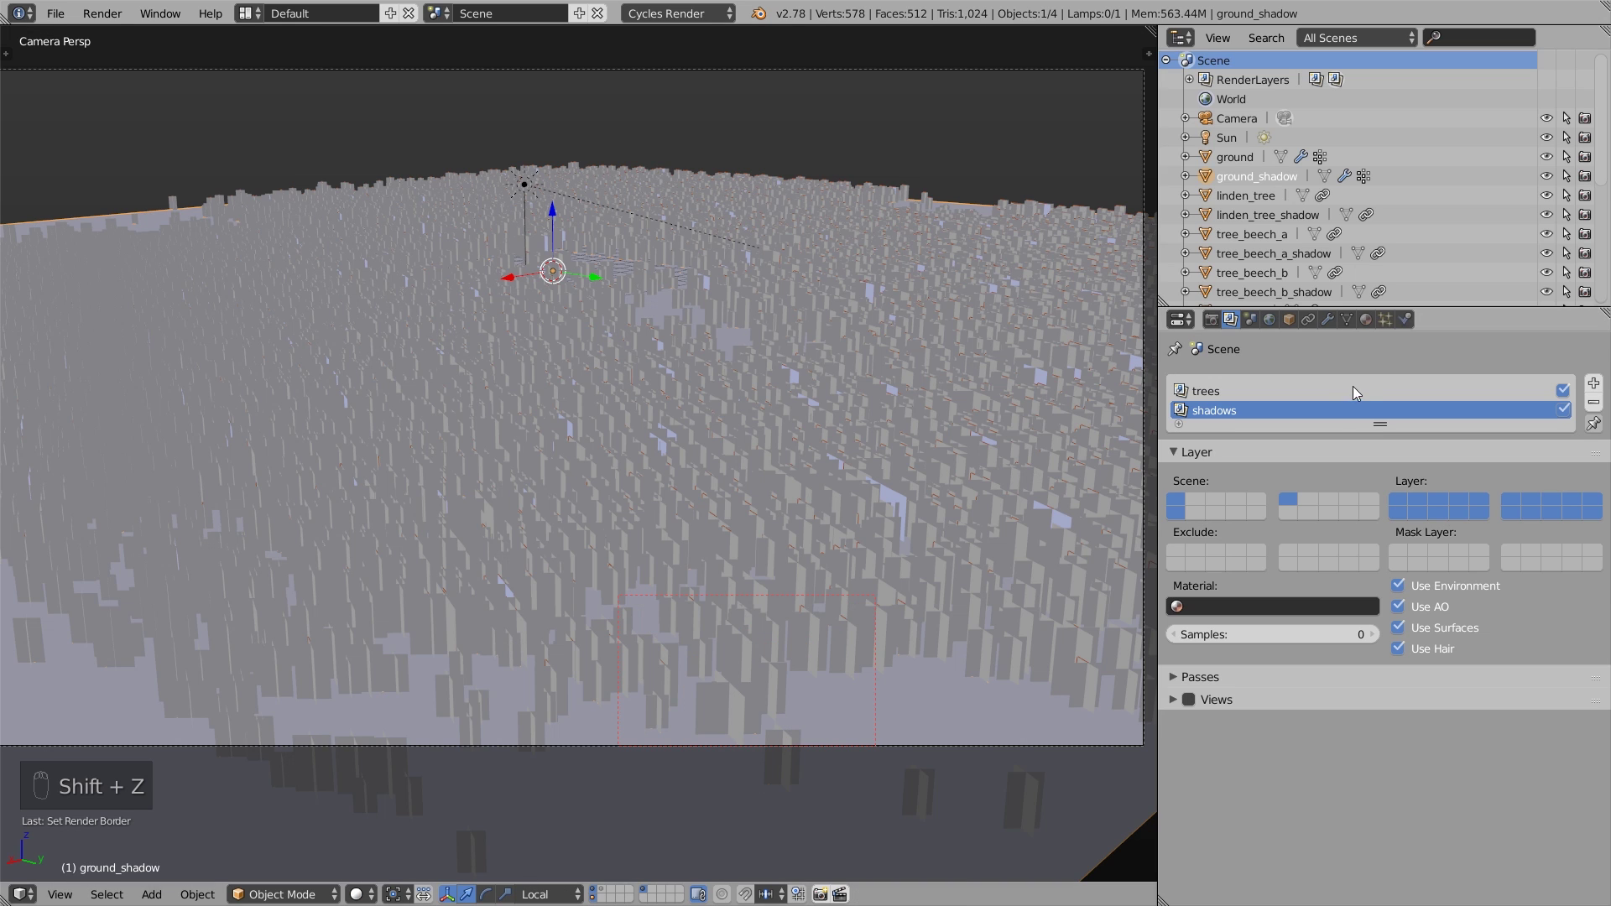
# - Turn off the viewport display of the particle systems on ground_shadow and ground
pyautogui.click(1326, 319)
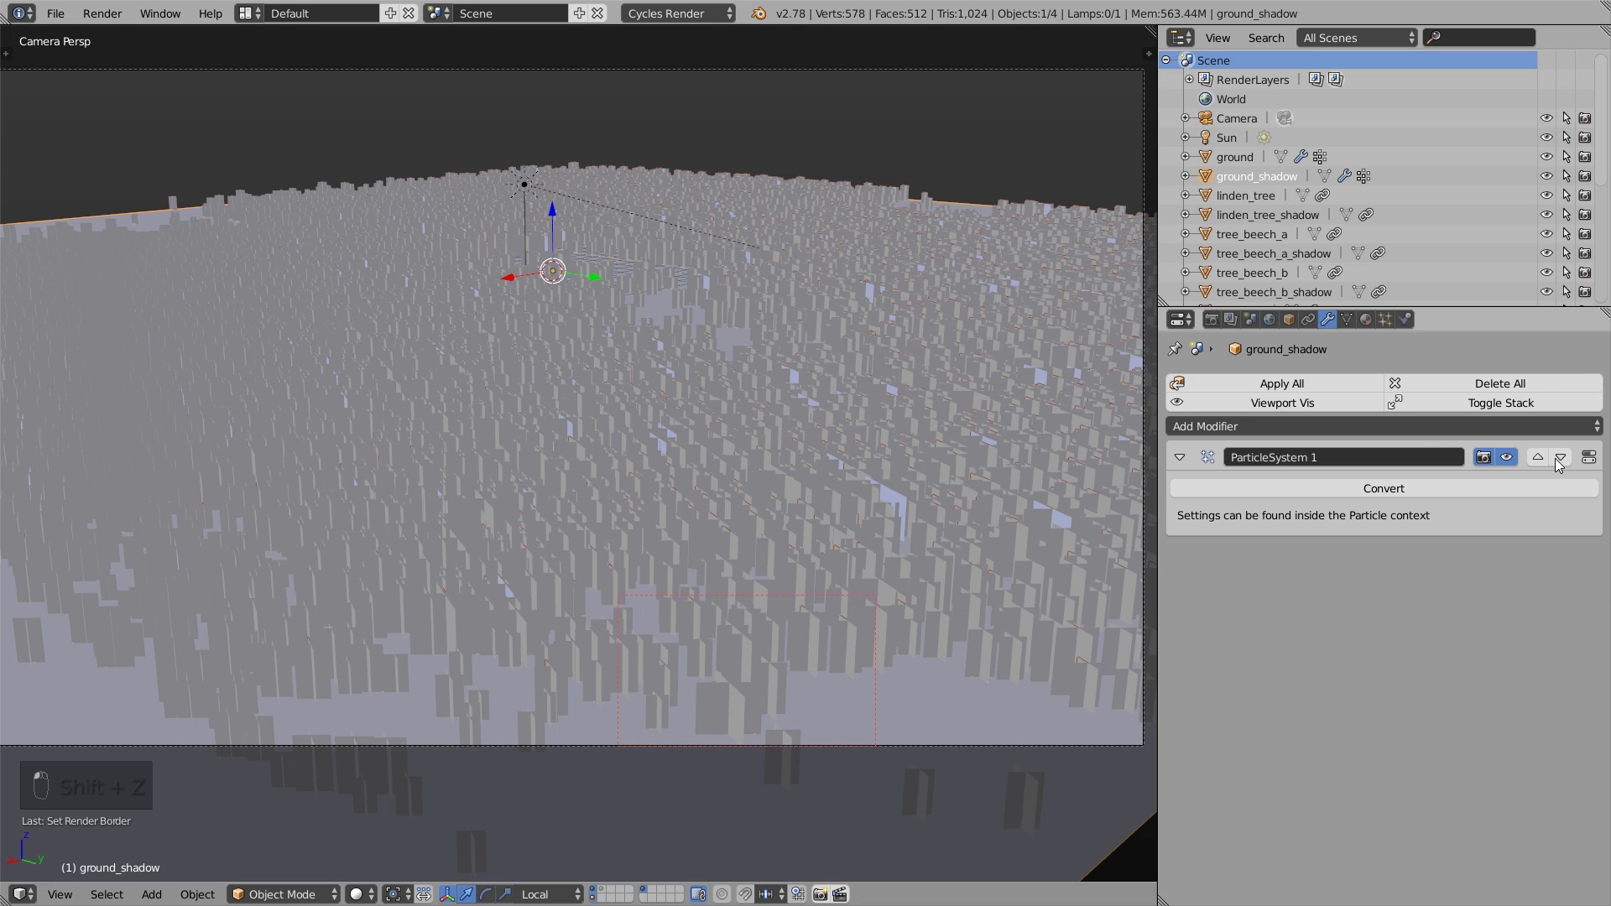
pyautogui.click(1507, 457)
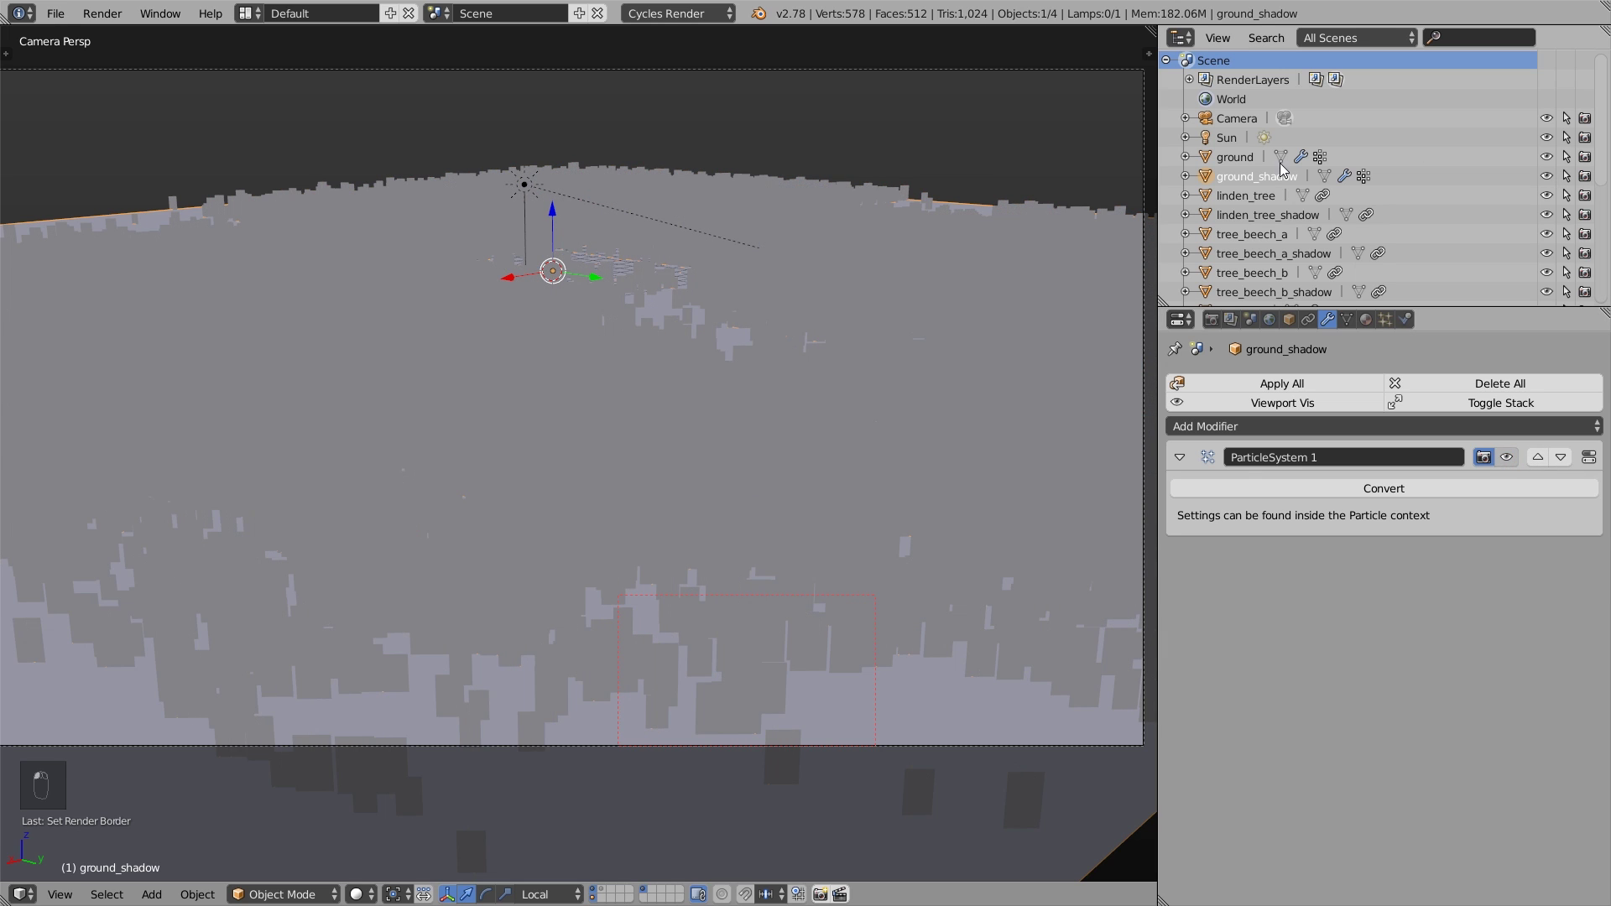
pyautogui.click(1235, 157)
pyautogui.click(1506, 457)
# - Put the ground into Sculpt Mode and enable Dyntopo
pyautogui.scroll(-3, 391, 429)
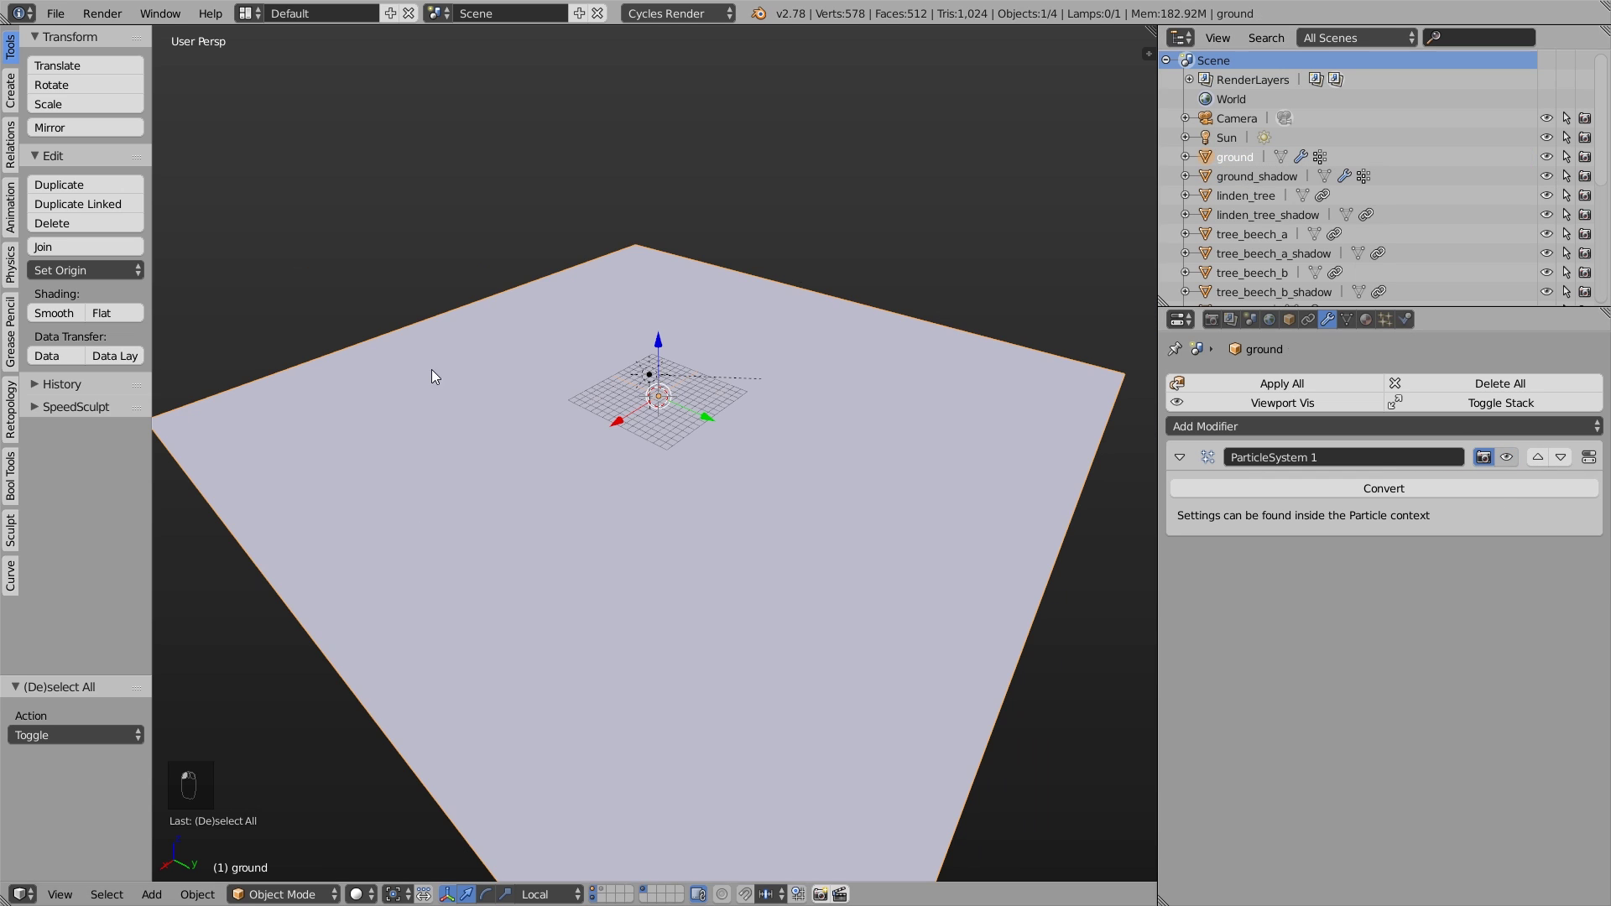
pyautogui.press('Tab')
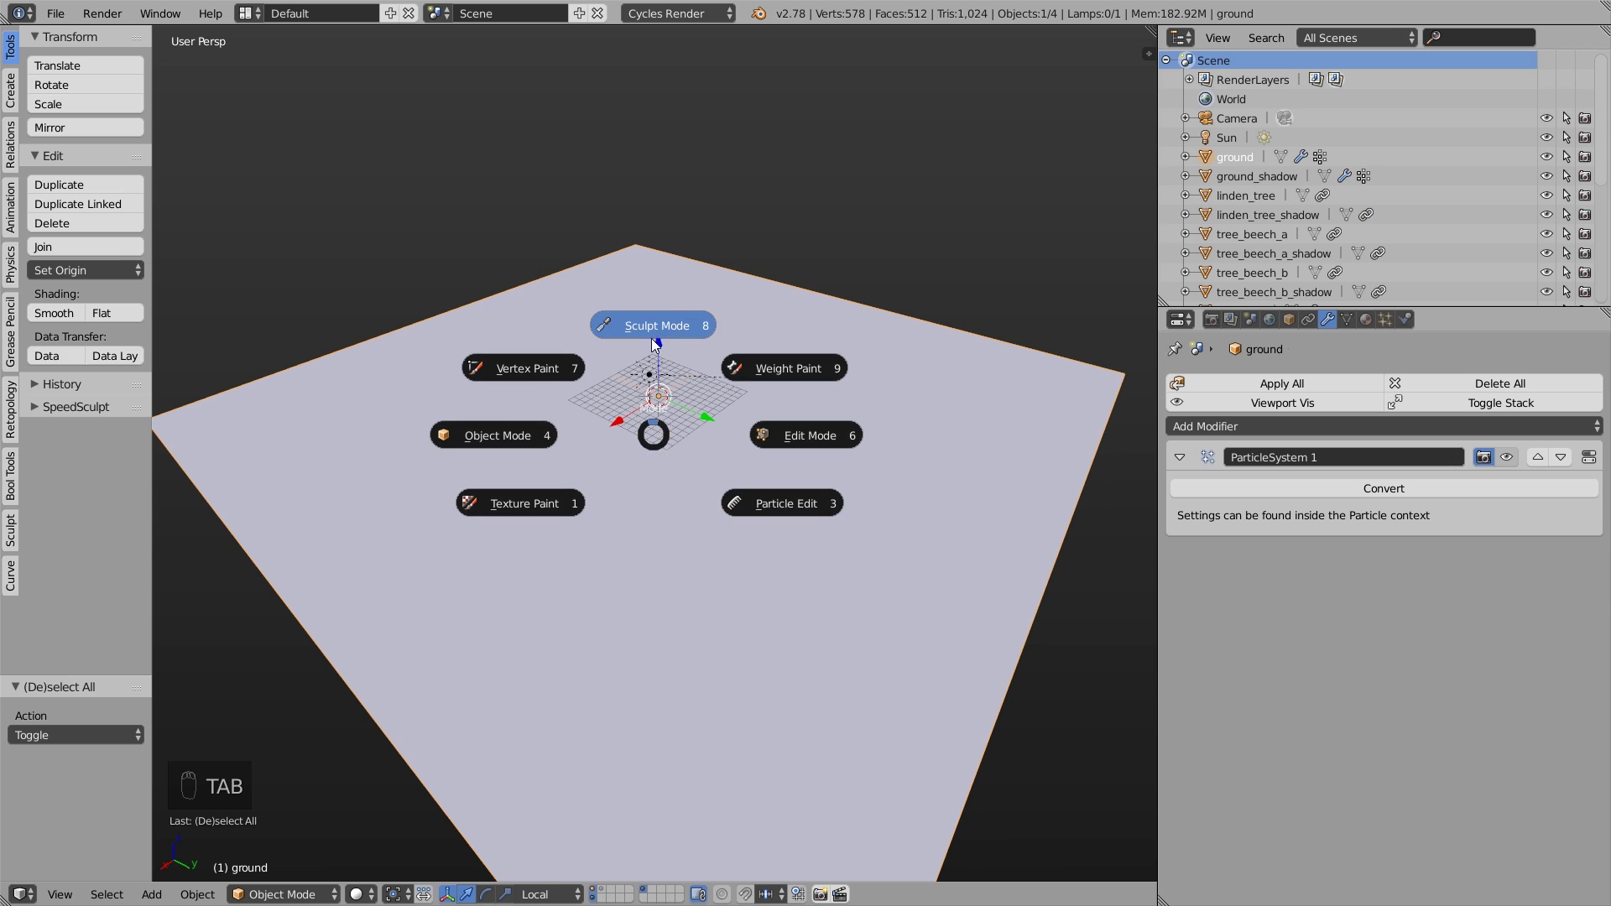
pyautogui.click(653, 338)
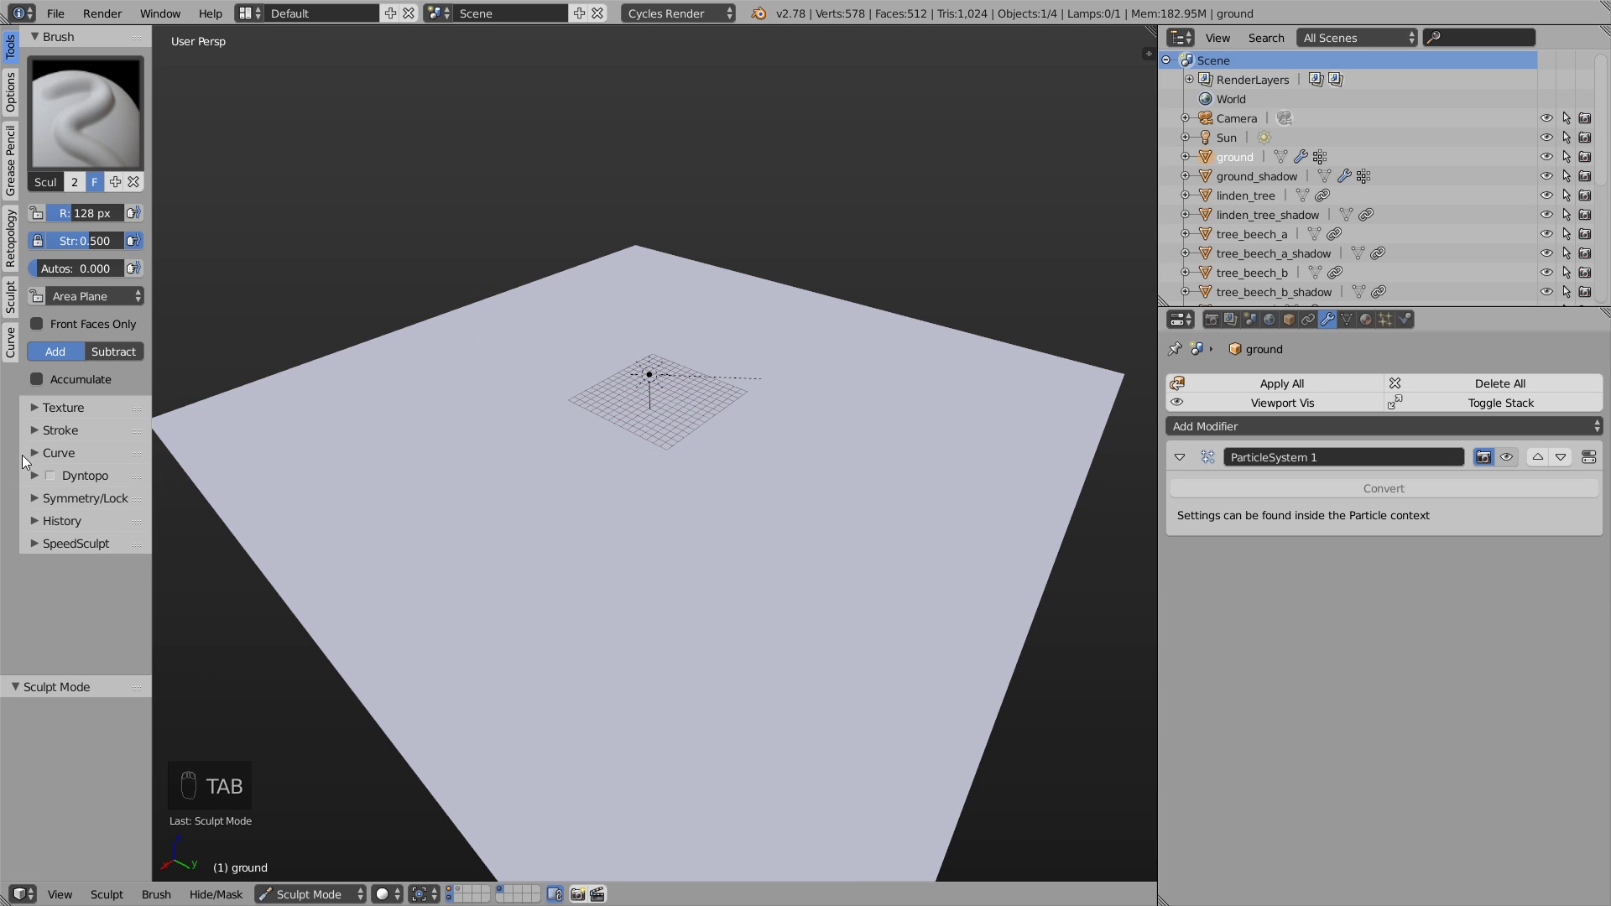
pyautogui.click(52, 475)
pyautogui.click(52, 471)
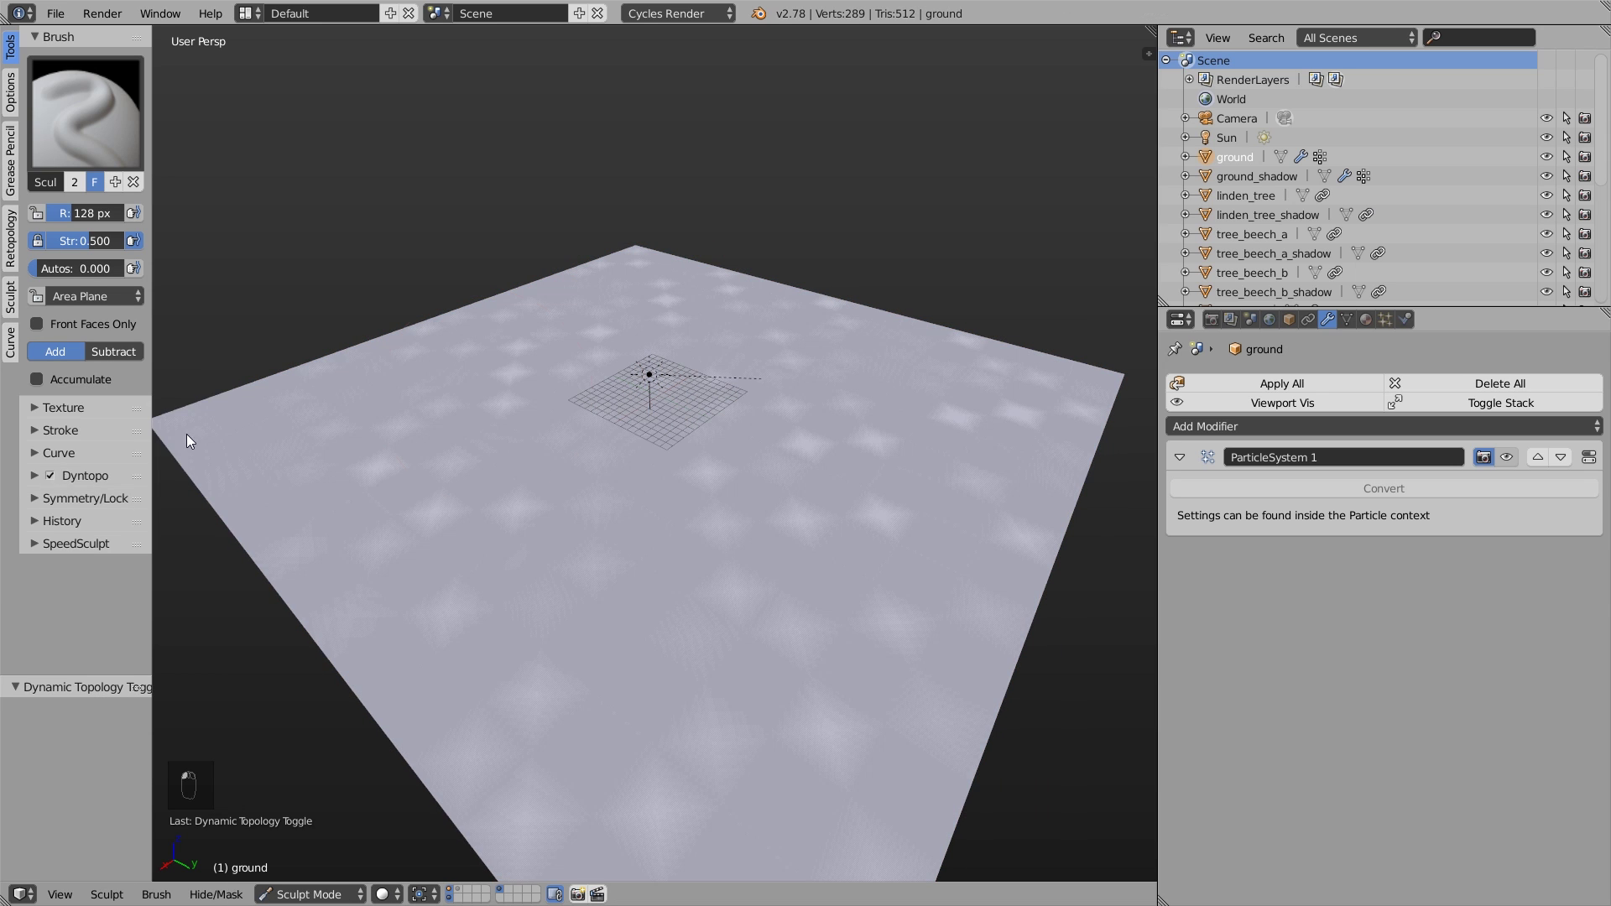
# - Sculpt several hills across the far and near-left parts of the ground, check them through the camera, and return to Object Mode
pyautogui.moveTo(457, 431)
pyautogui.mouseDown()
pyautogui.moveTo(522, 387)
pyautogui.moveTo(693, 333)
pyautogui.moveTo(930, 381)
pyautogui.mouseUp()
pyautogui.moveTo(537, 514); pyautogui.dragTo(438, 536)
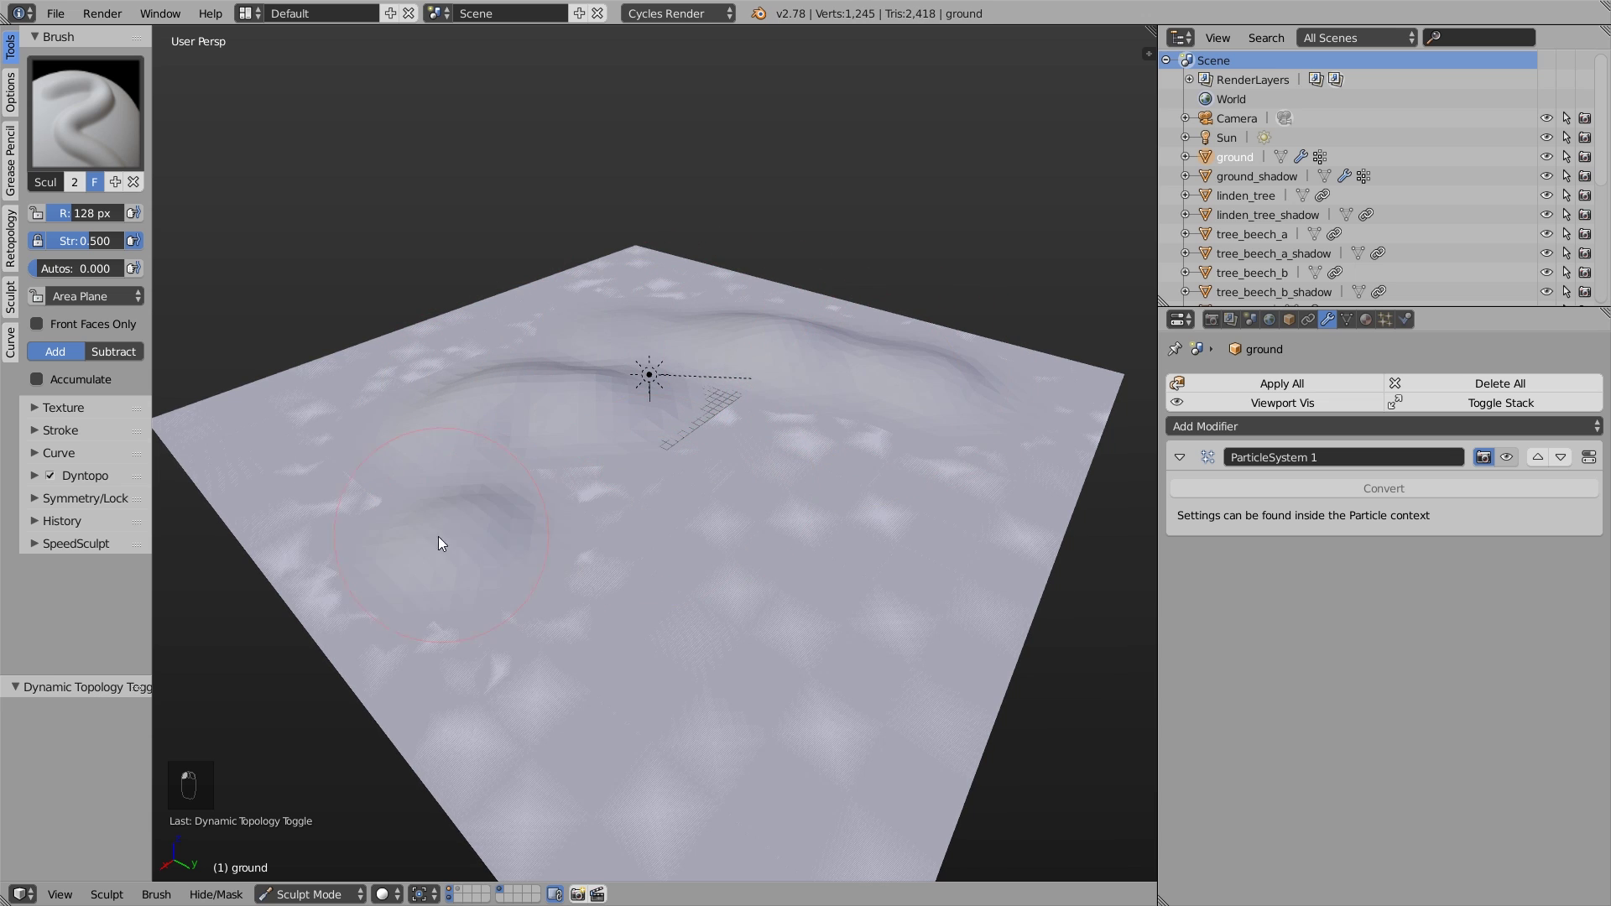
pyautogui.moveTo(339, 424); pyautogui.dragTo(512, 394)
pyautogui.press('KP_8')
pyautogui.press('KP_8')
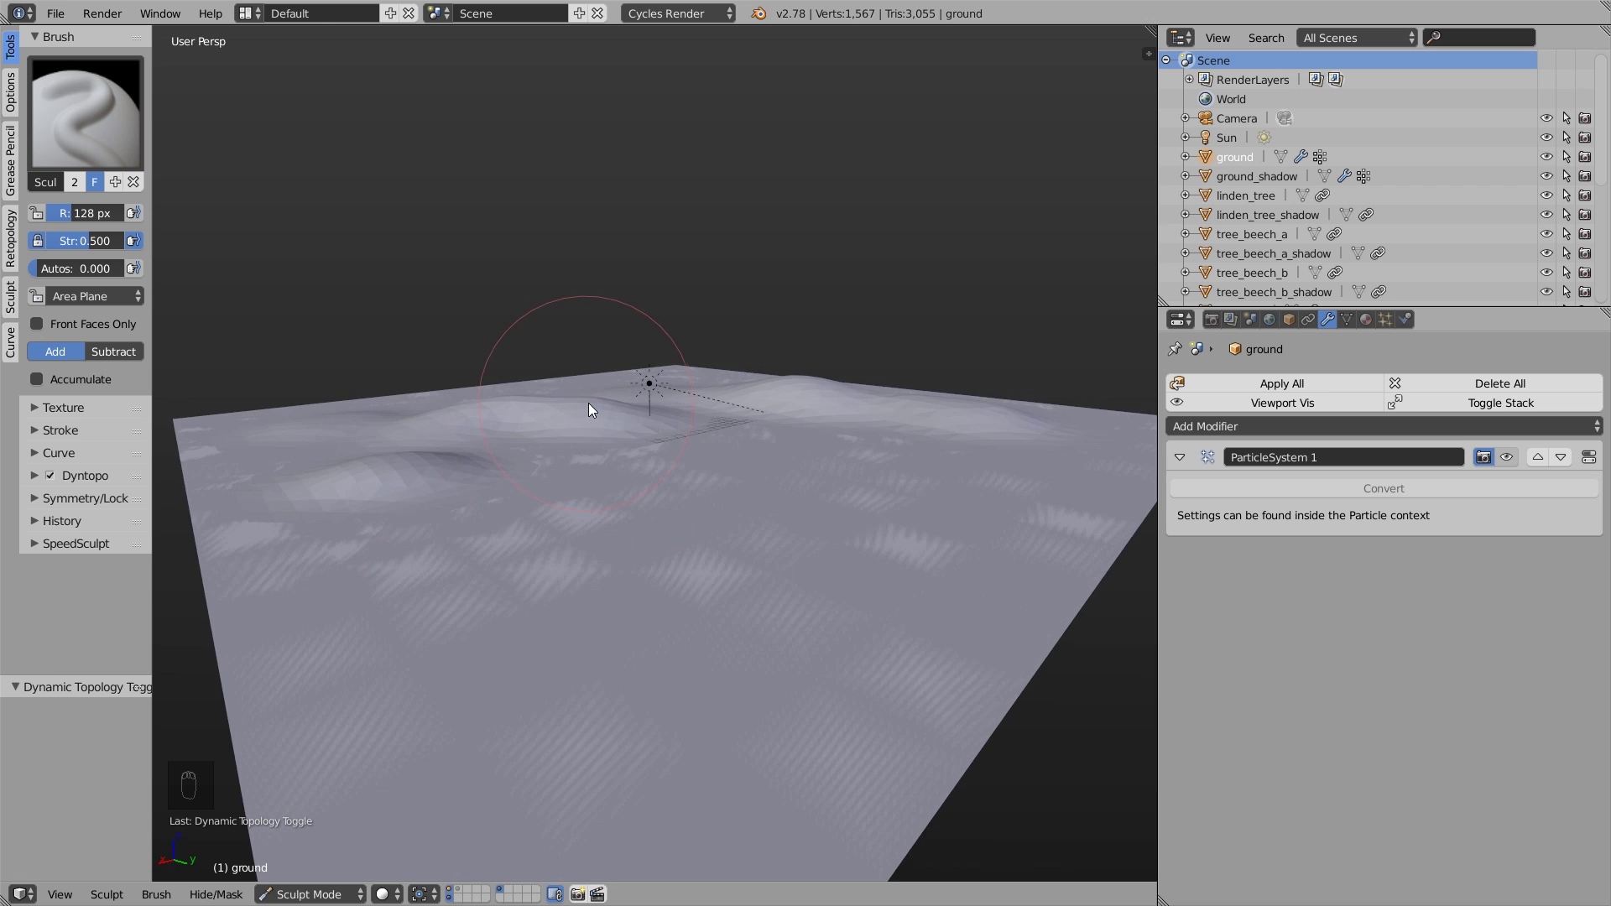
pyautogui.scroll(3, 417, 347)
pyautogui.scroll(-1, 457, 379)
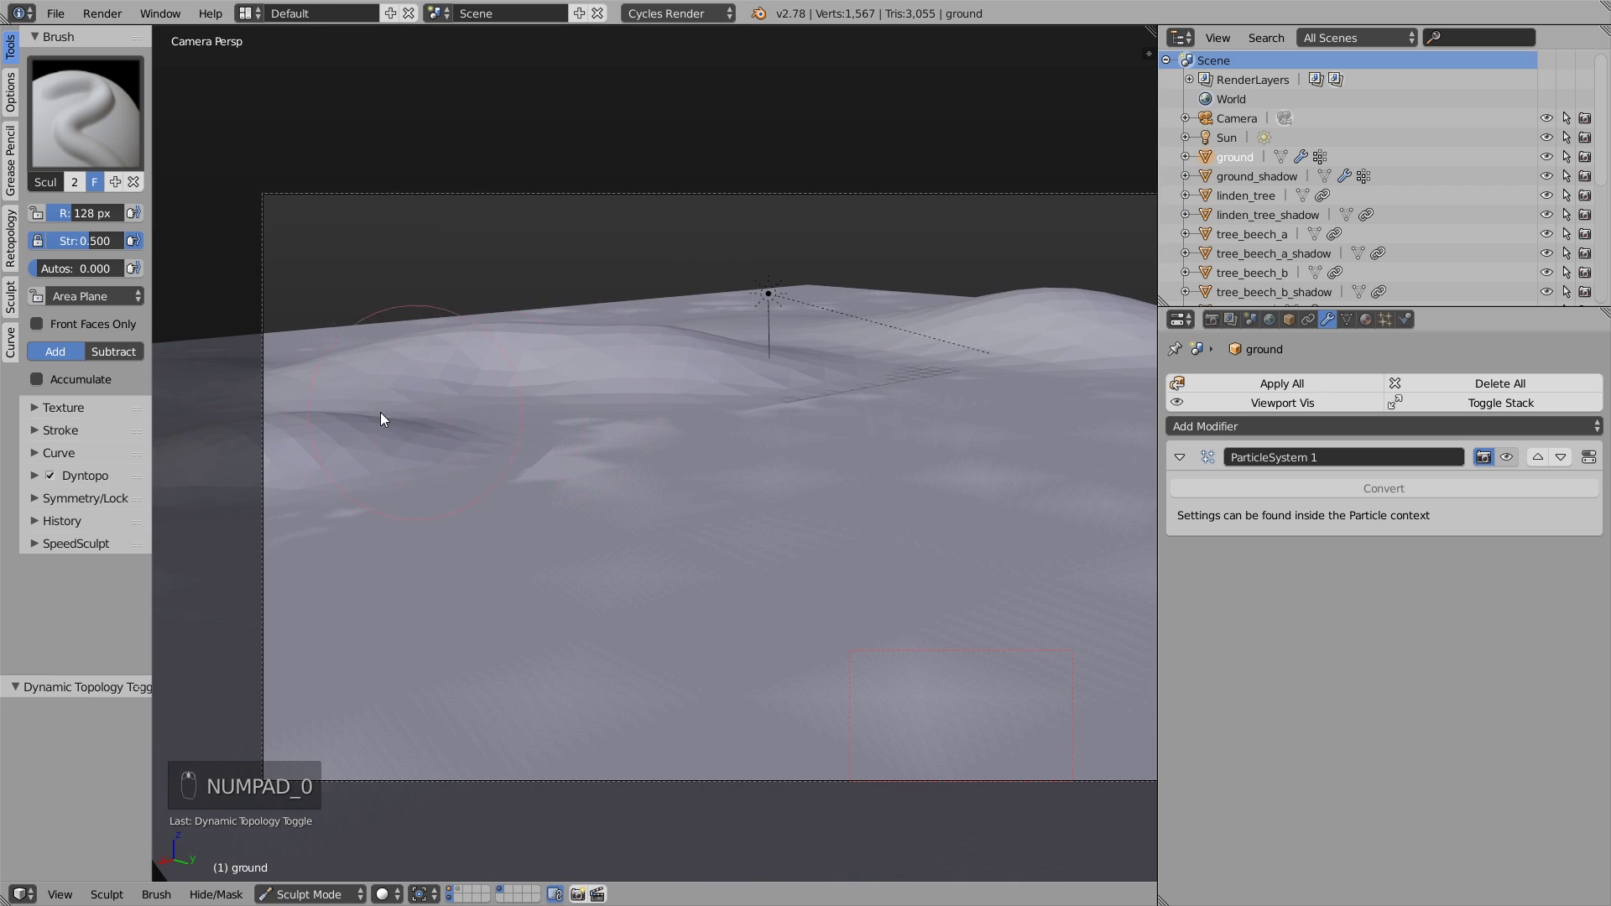
pyautogui.scroll(2, 380, 411)
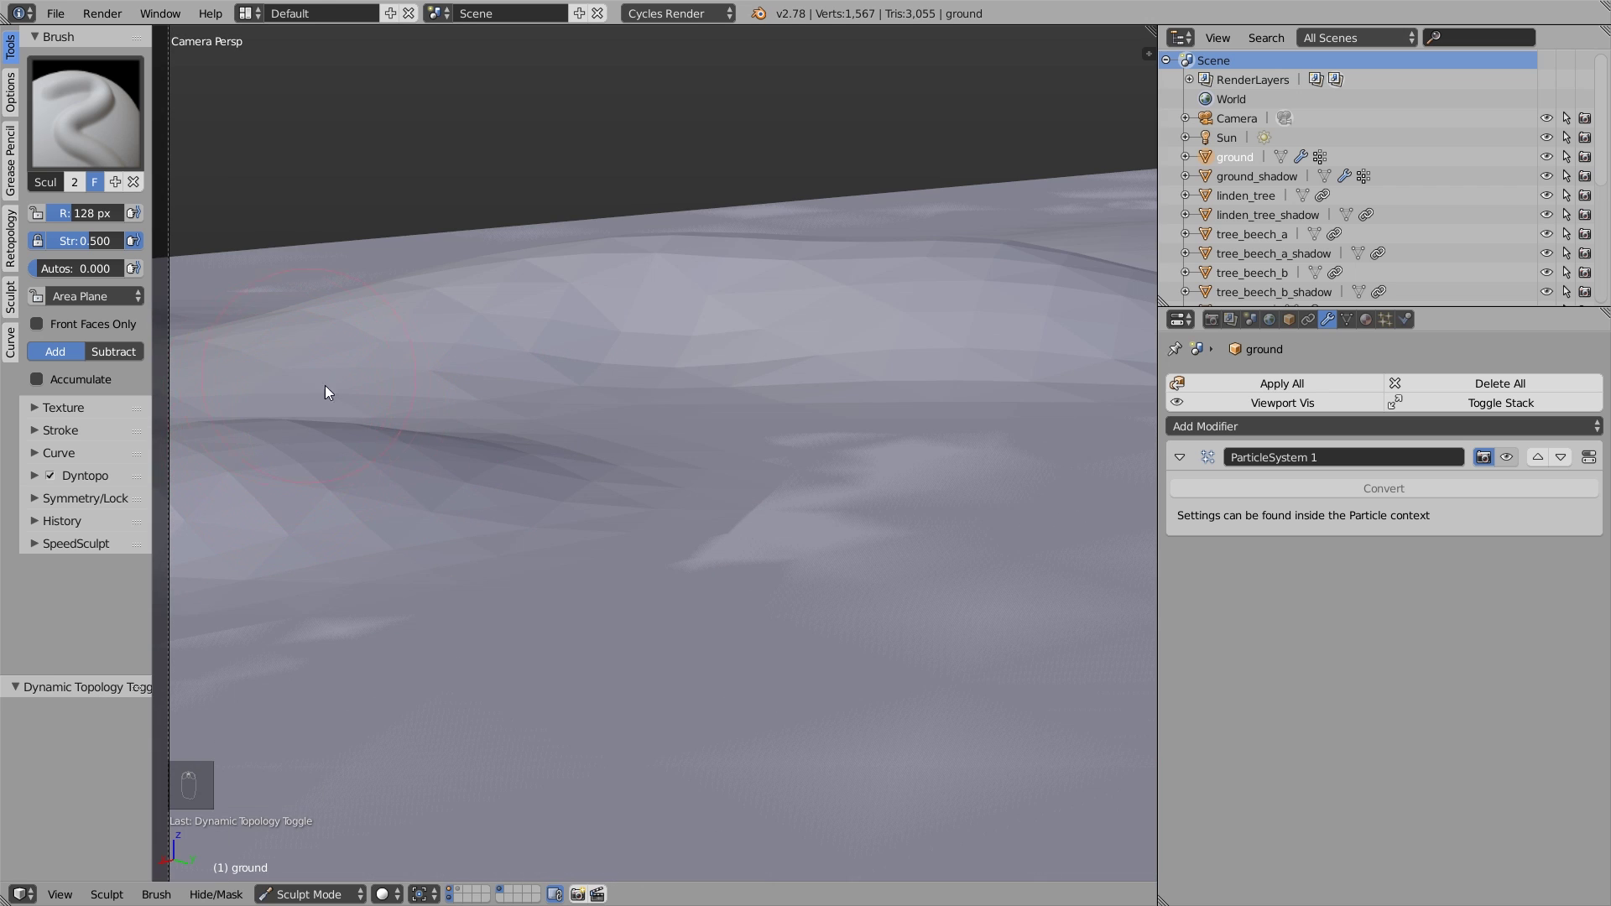
pyautogui.scroll(-3, 283, 411)
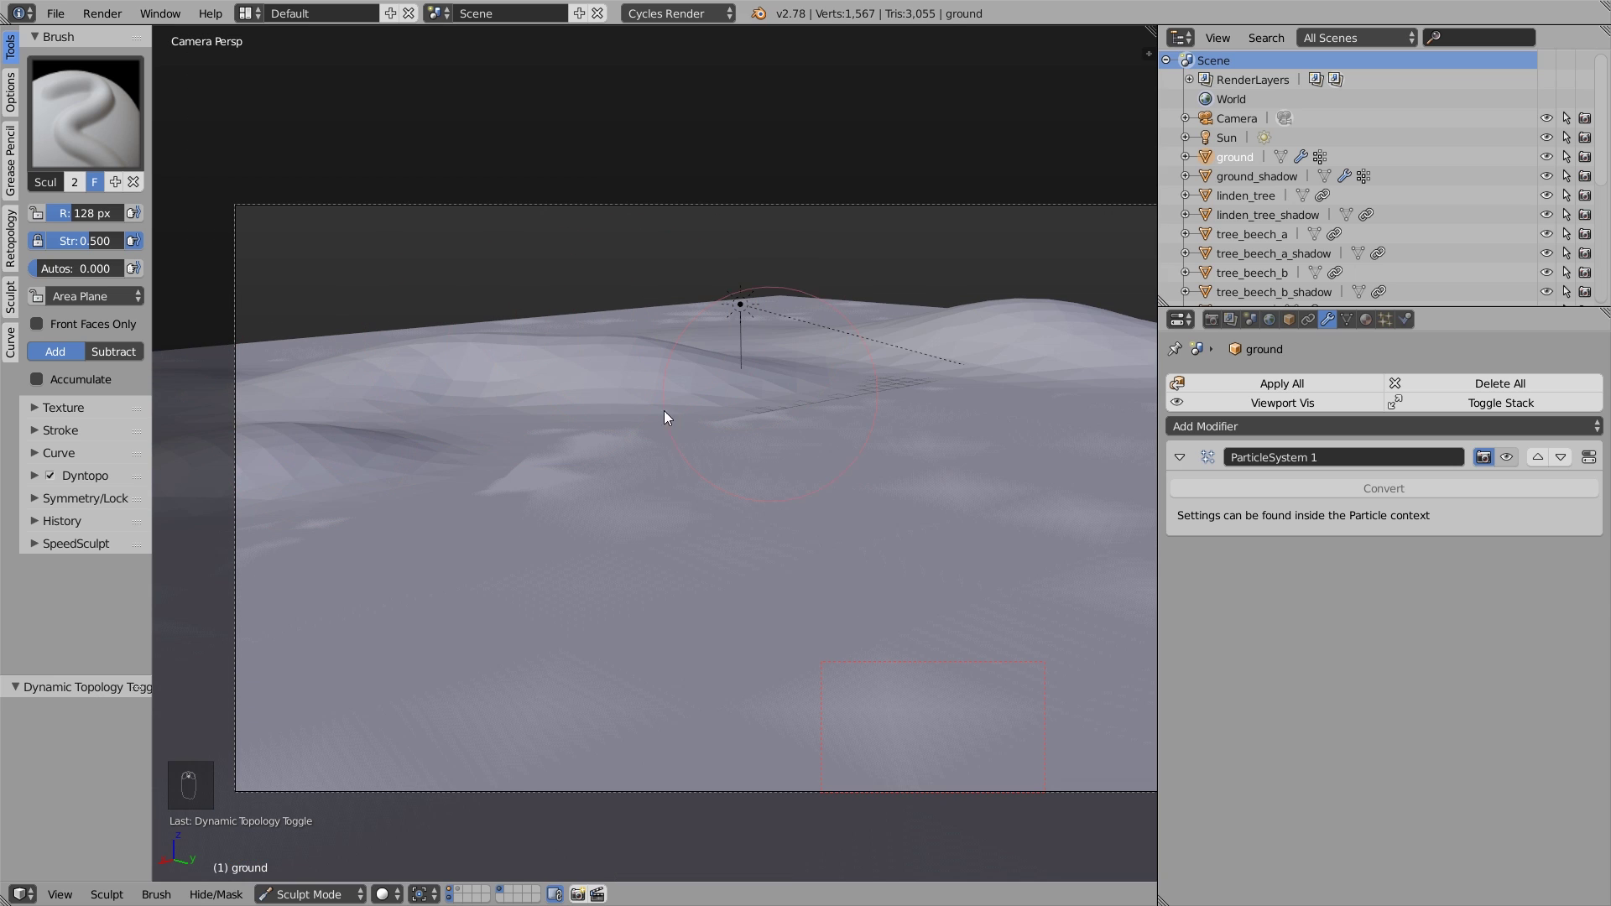
pyautogui.press('Tab')
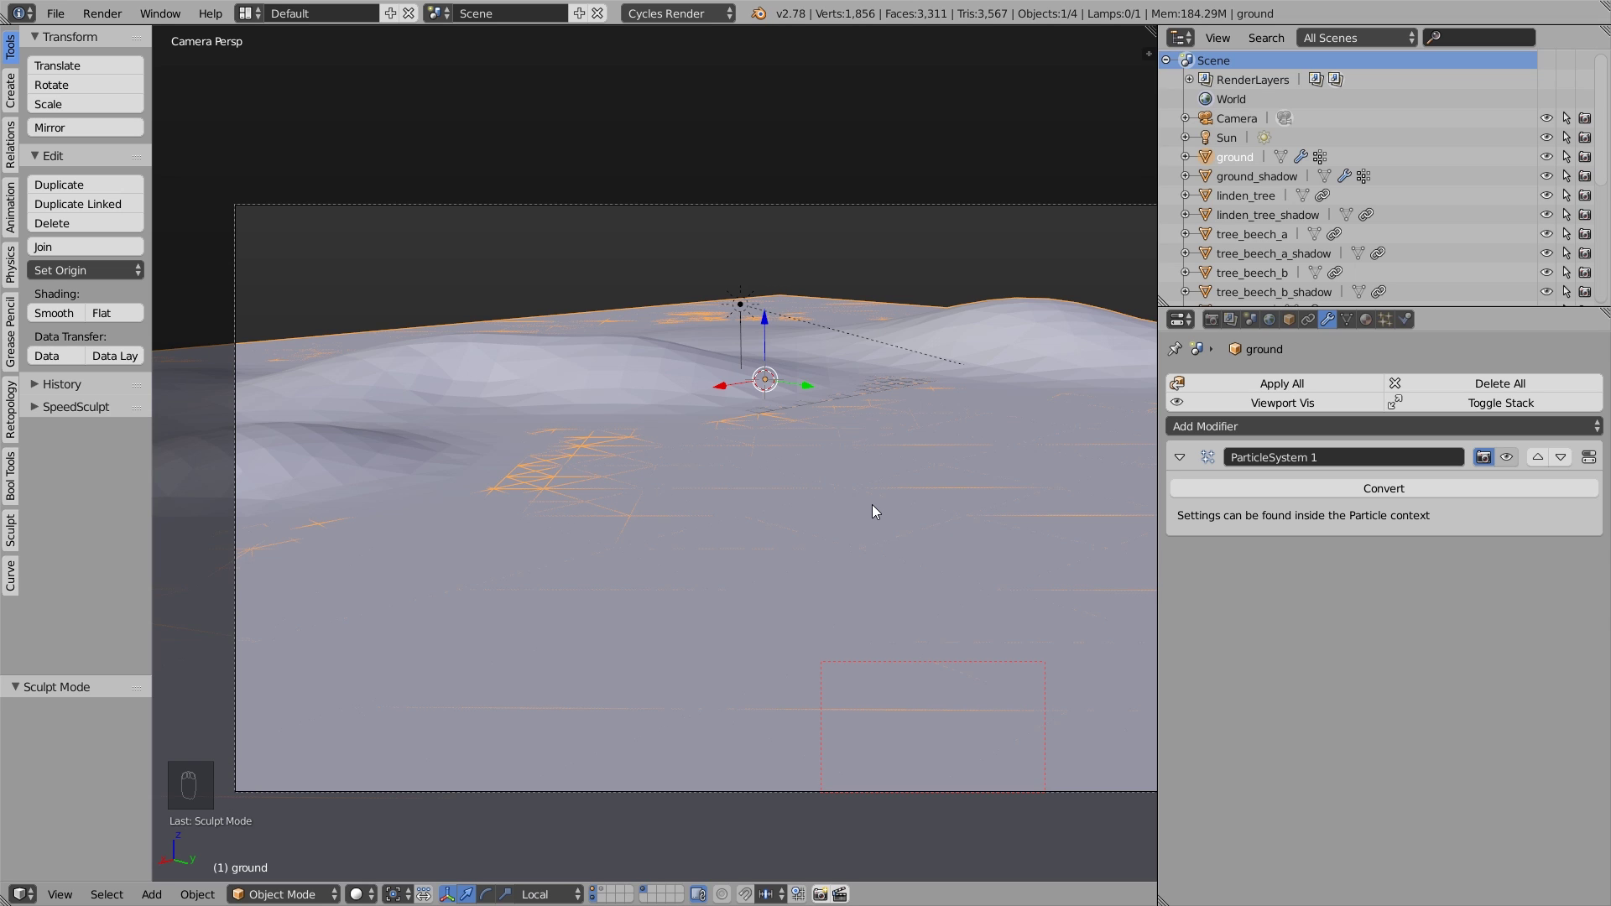
# - Compare the ground_shadow mesh with the sculpted ground by test-moving each one and cancelling the moves
pyautogui.rightClick(664, 499)
pyautogui.press('g')
pyautogui.press('g')
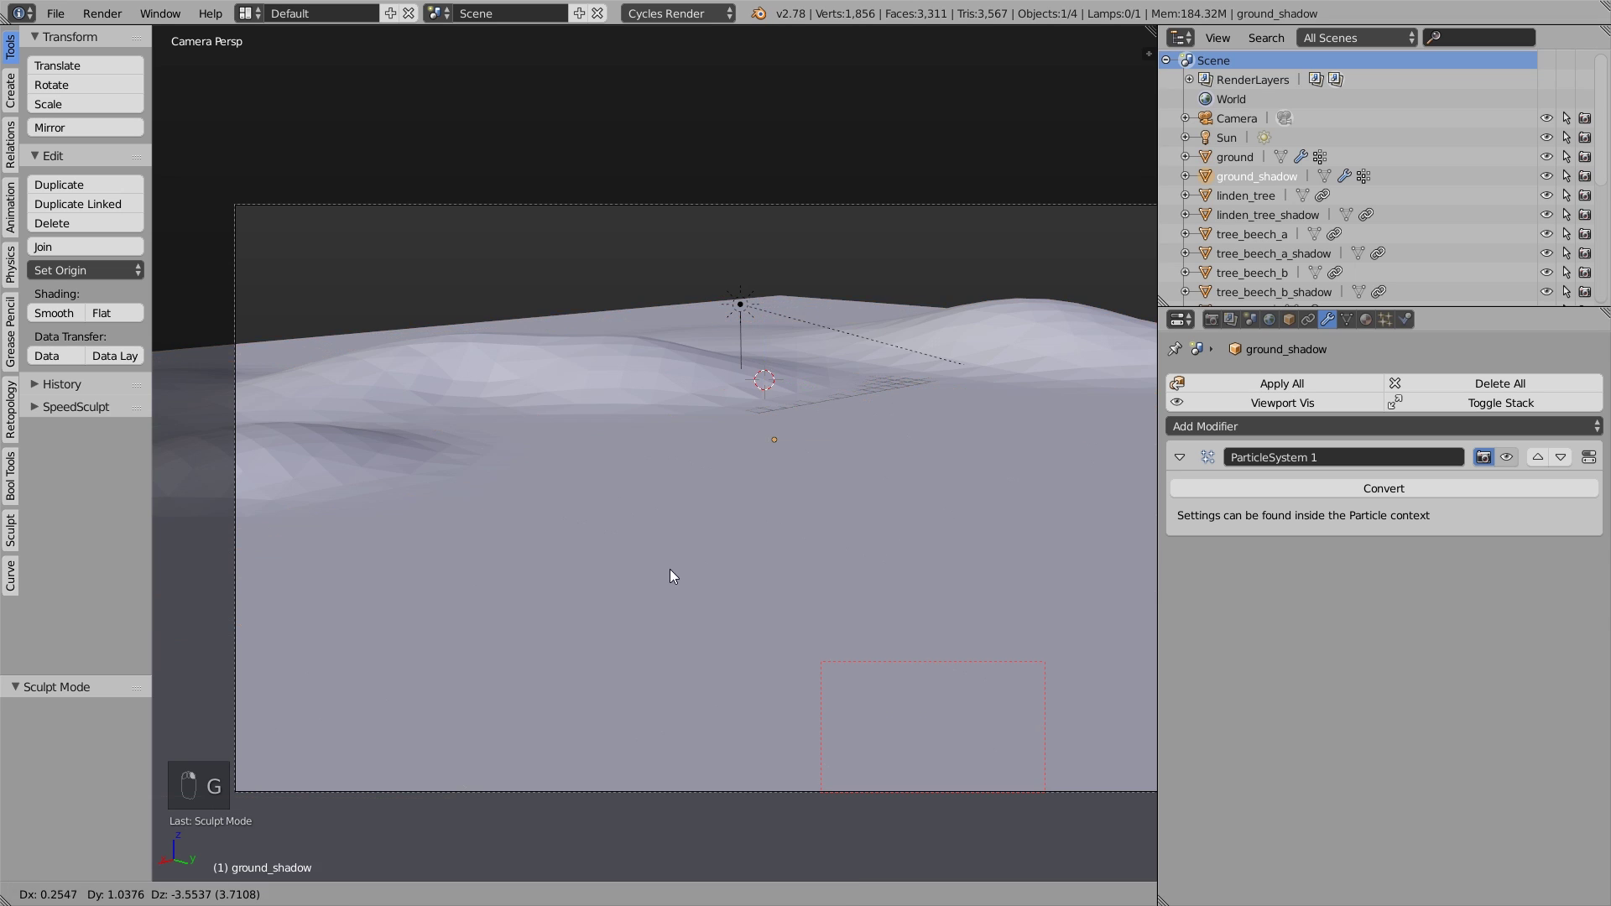
pyautogui.rightClick(691, 431)
pyautogui.rightClick(619, 417)
pyautogui.press('g')
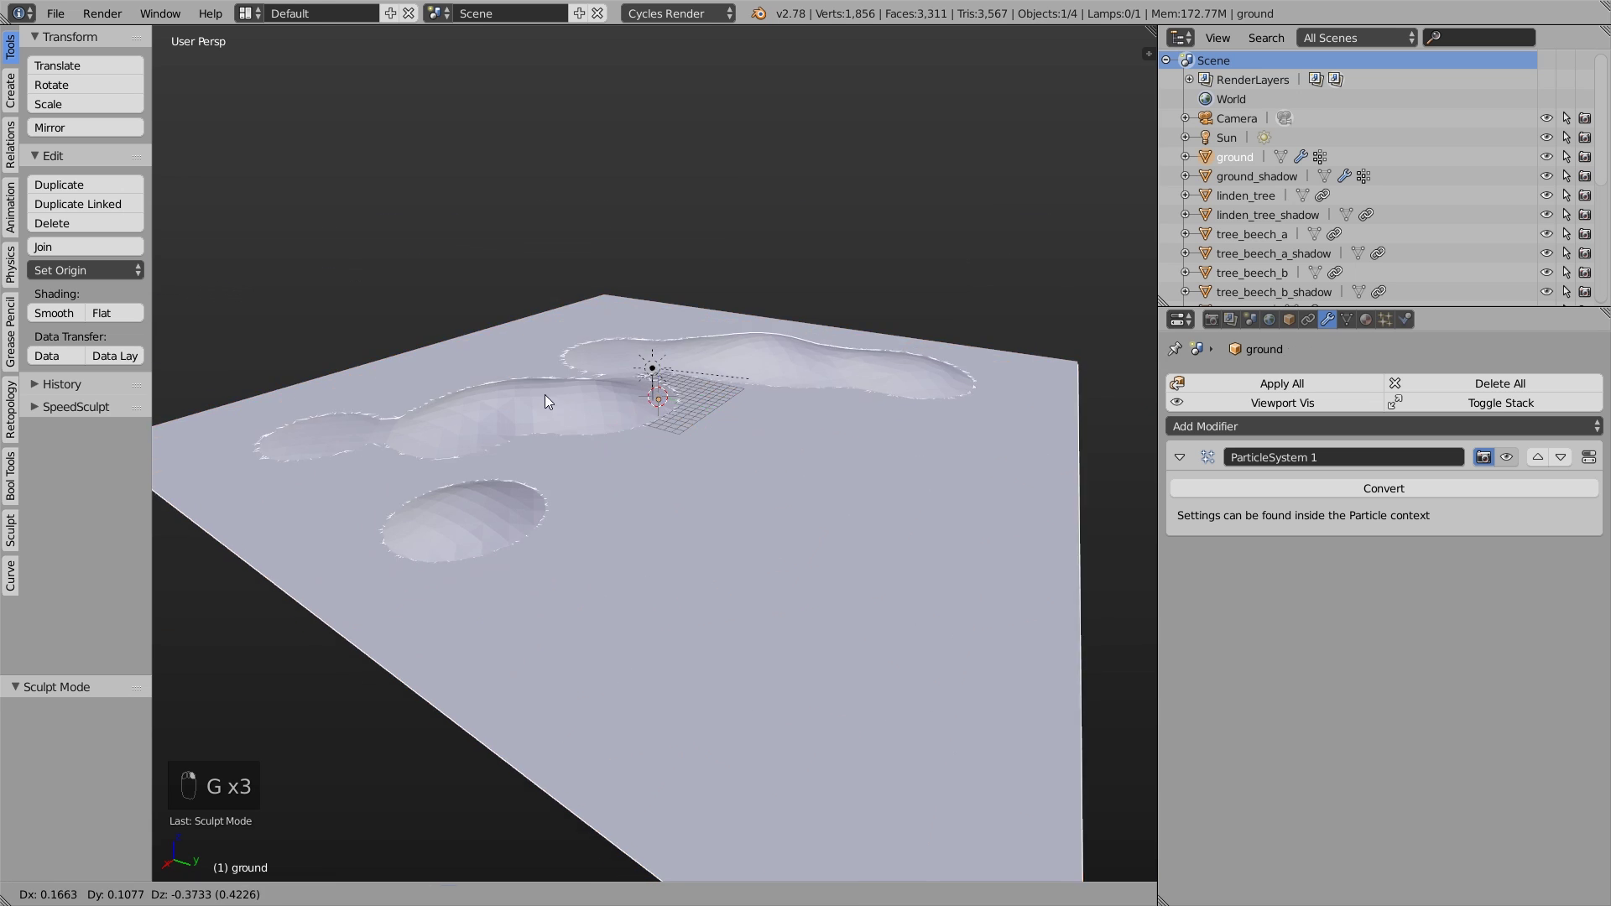
pyautogui.rightClick(550, 266)
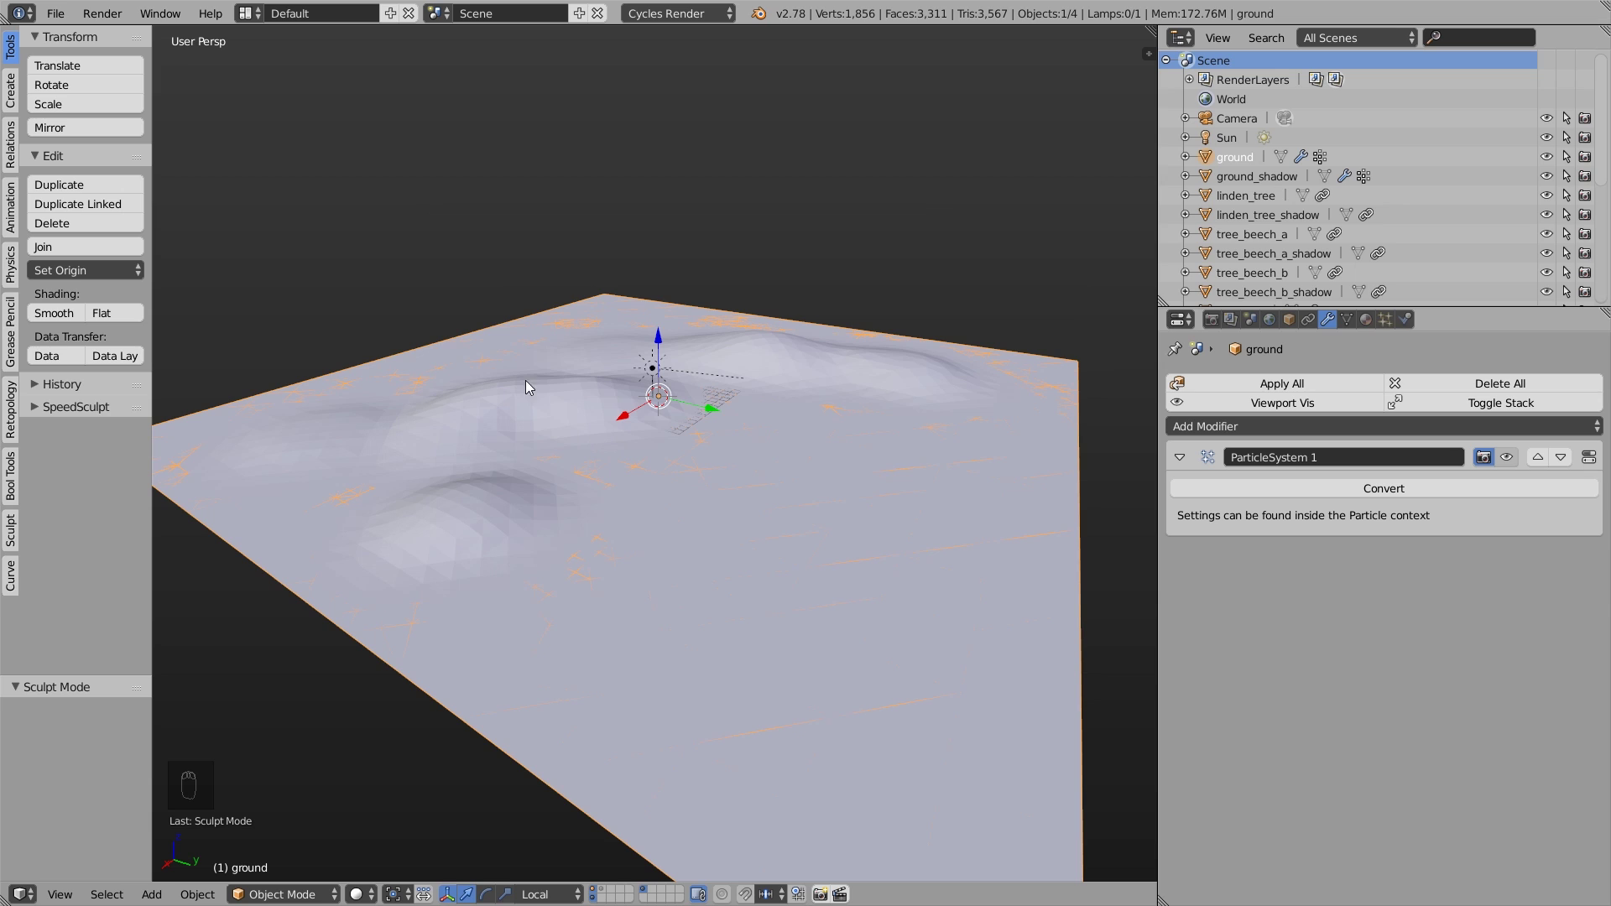
# - Select ground_shadow with the sculpted ground as the active object and link their object data
pyautogui.hotkey('ctrl', 'z')
pyautogui.press('a')
pyautogui.rightClick(739, 522)
pyautogui.press('g')
pyautogui.rightClick(600, 427)
pyautogui.keyDown('shift'); pyautogui.rightClick(596, 421); pyautogui.keyUp('shift')
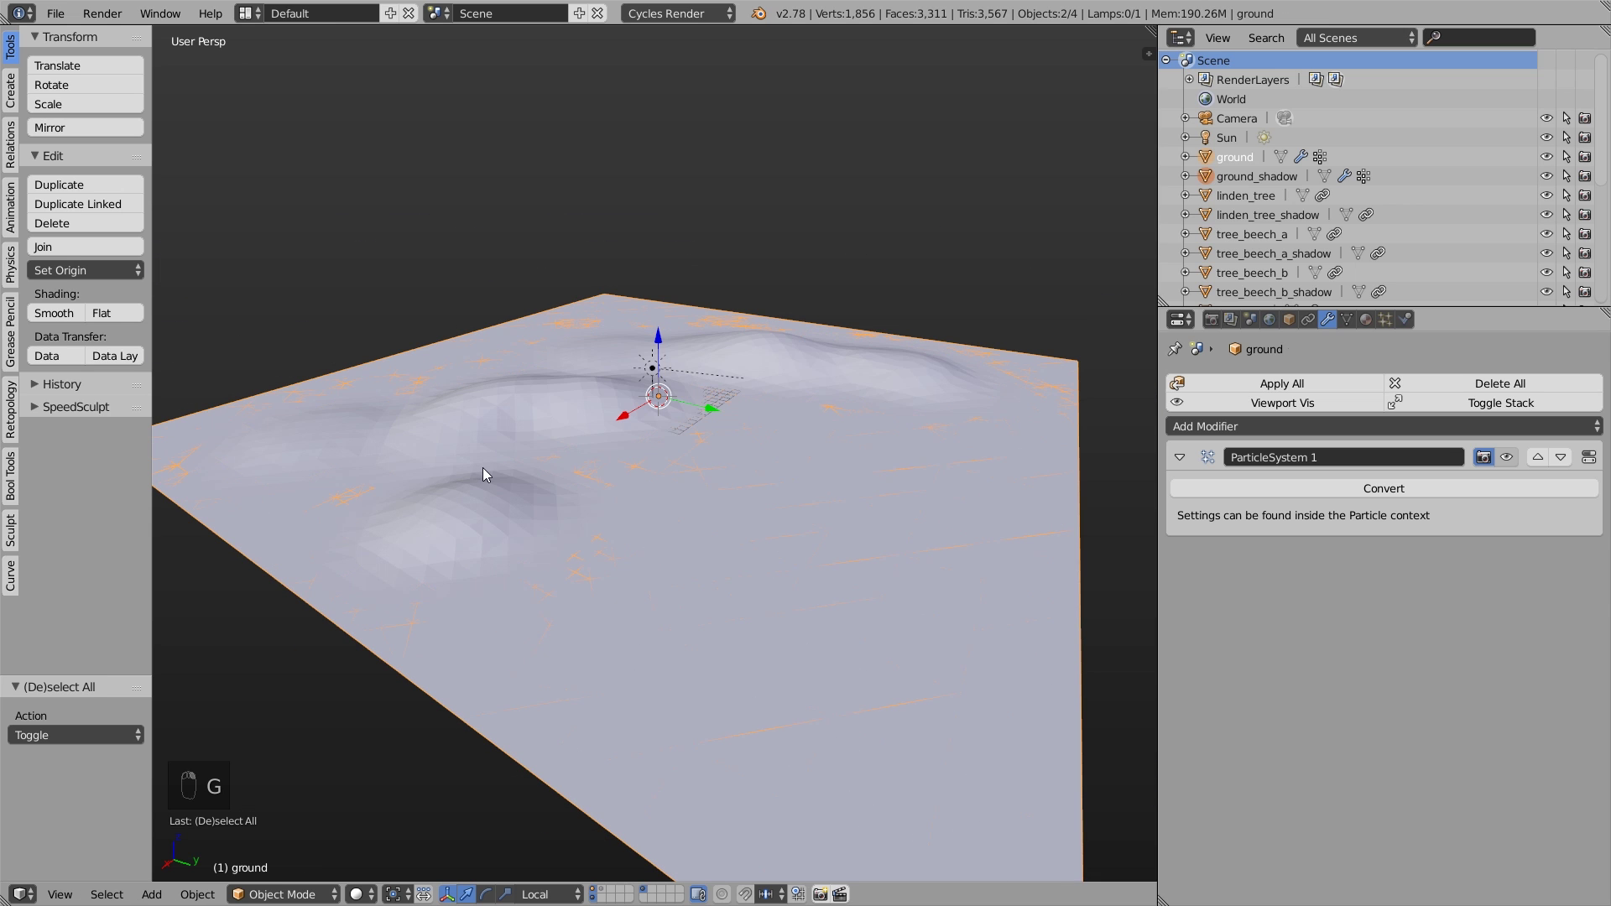
pyautogui.hotkey('ctrl', 'l')
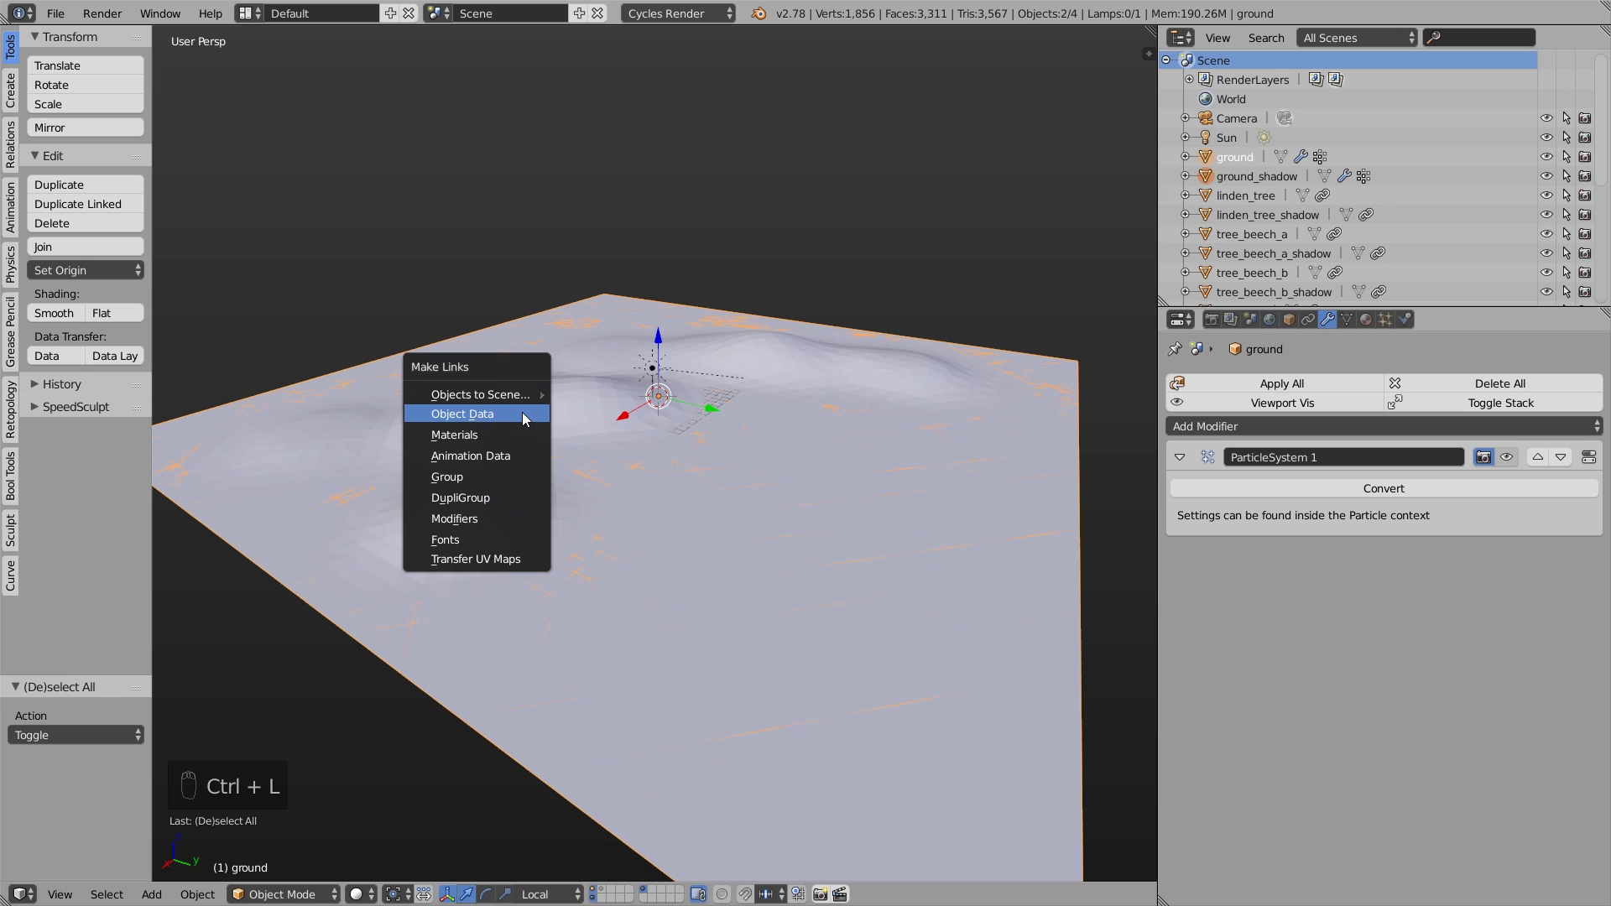
pyautogui.click(522, 411)
# - Compare the two linked grounds by test-moving them and cancelling, and open the ground's particle settings
pyautogui.rightClick(743, 517)
pyautogui.press('g')
pyautogui.rightClick(739, 471)
pyautogui.rightClick(742, 456)
pyautogui.click(1385, 319)
pyautogui.scroll(8, 1383, 475)
pyautogui.press('g')
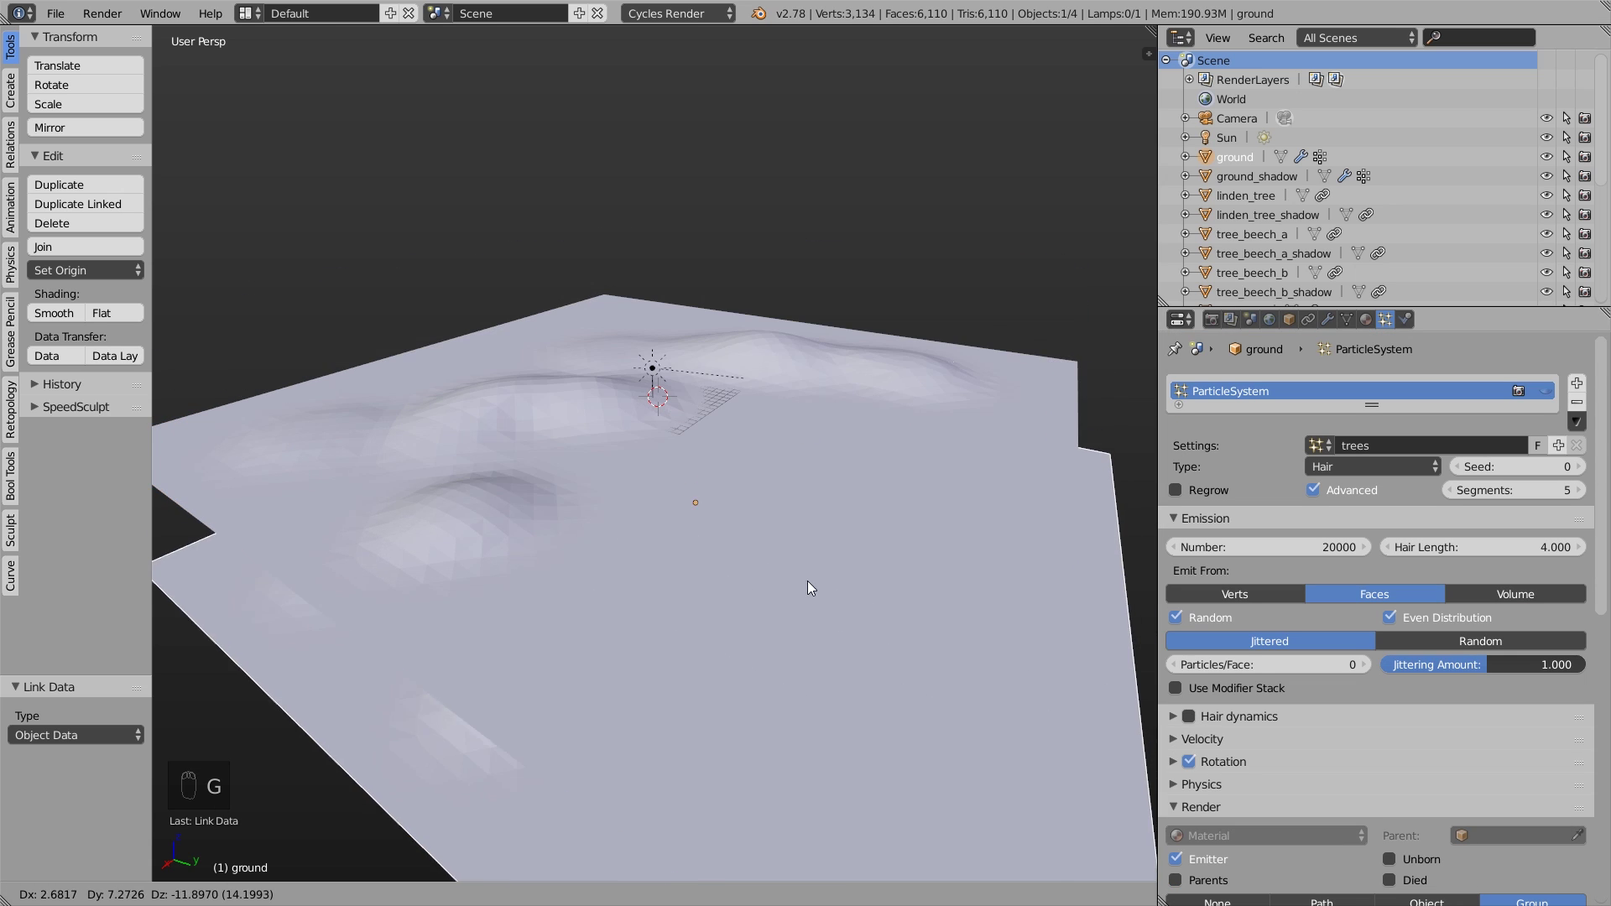
pyautogui.rightClick(820, 483)
# - Try sculpting an extra ridge in the middle of the linked ground mesh, and undo it
pyautogui.press('Tab')
pyautogui.press('Tab')
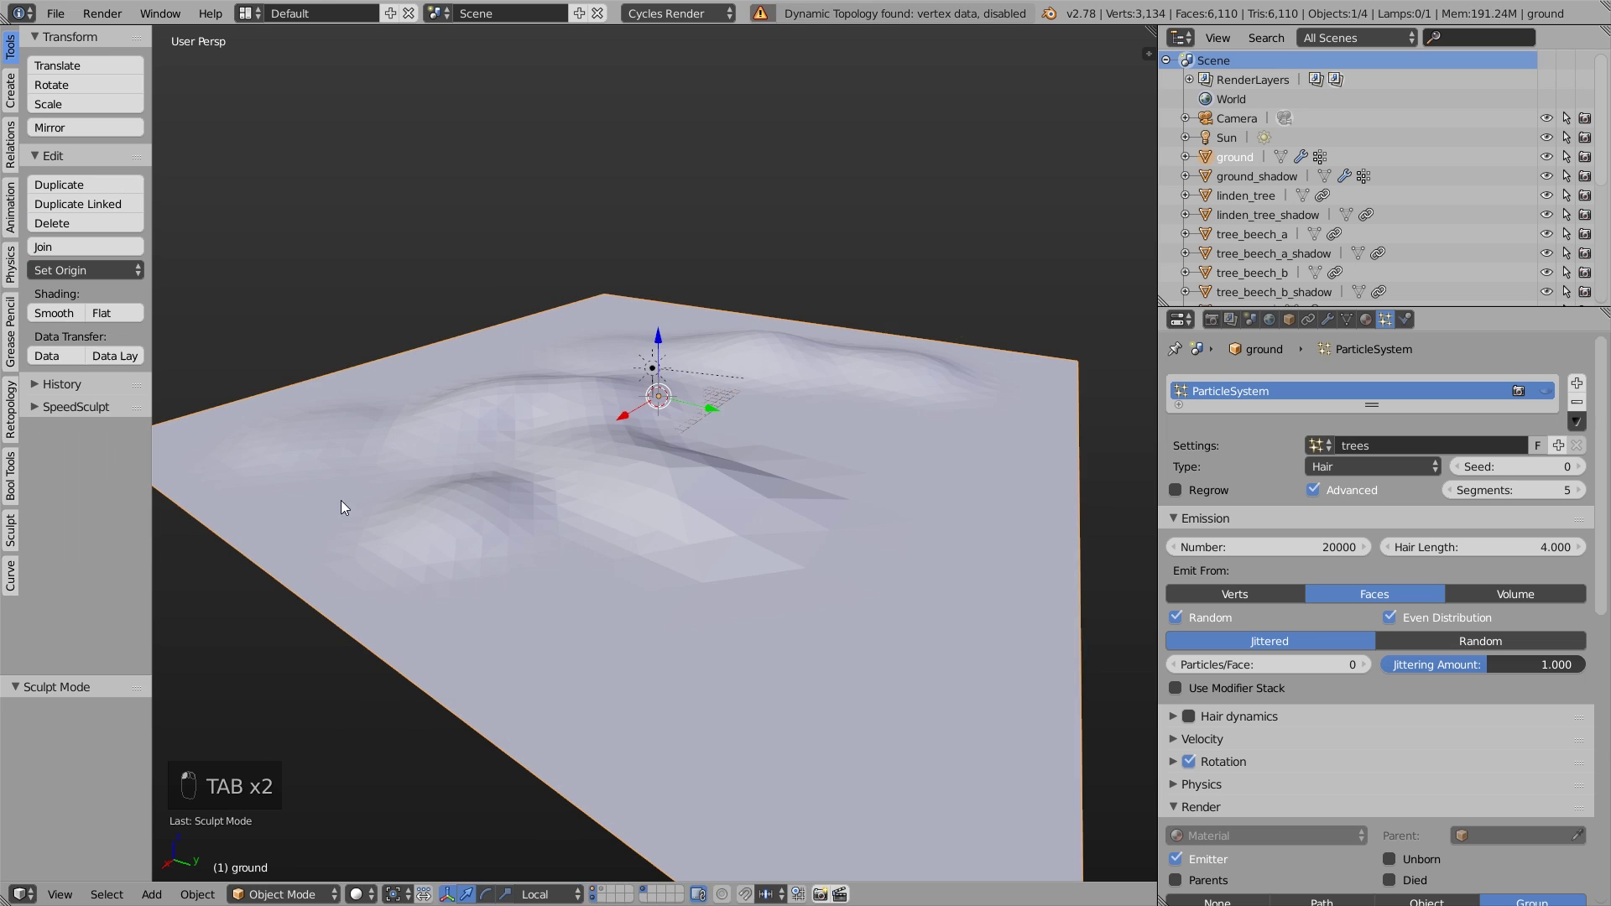
pyautogui.press('g')
pyautogui.rightClick(801, 351)
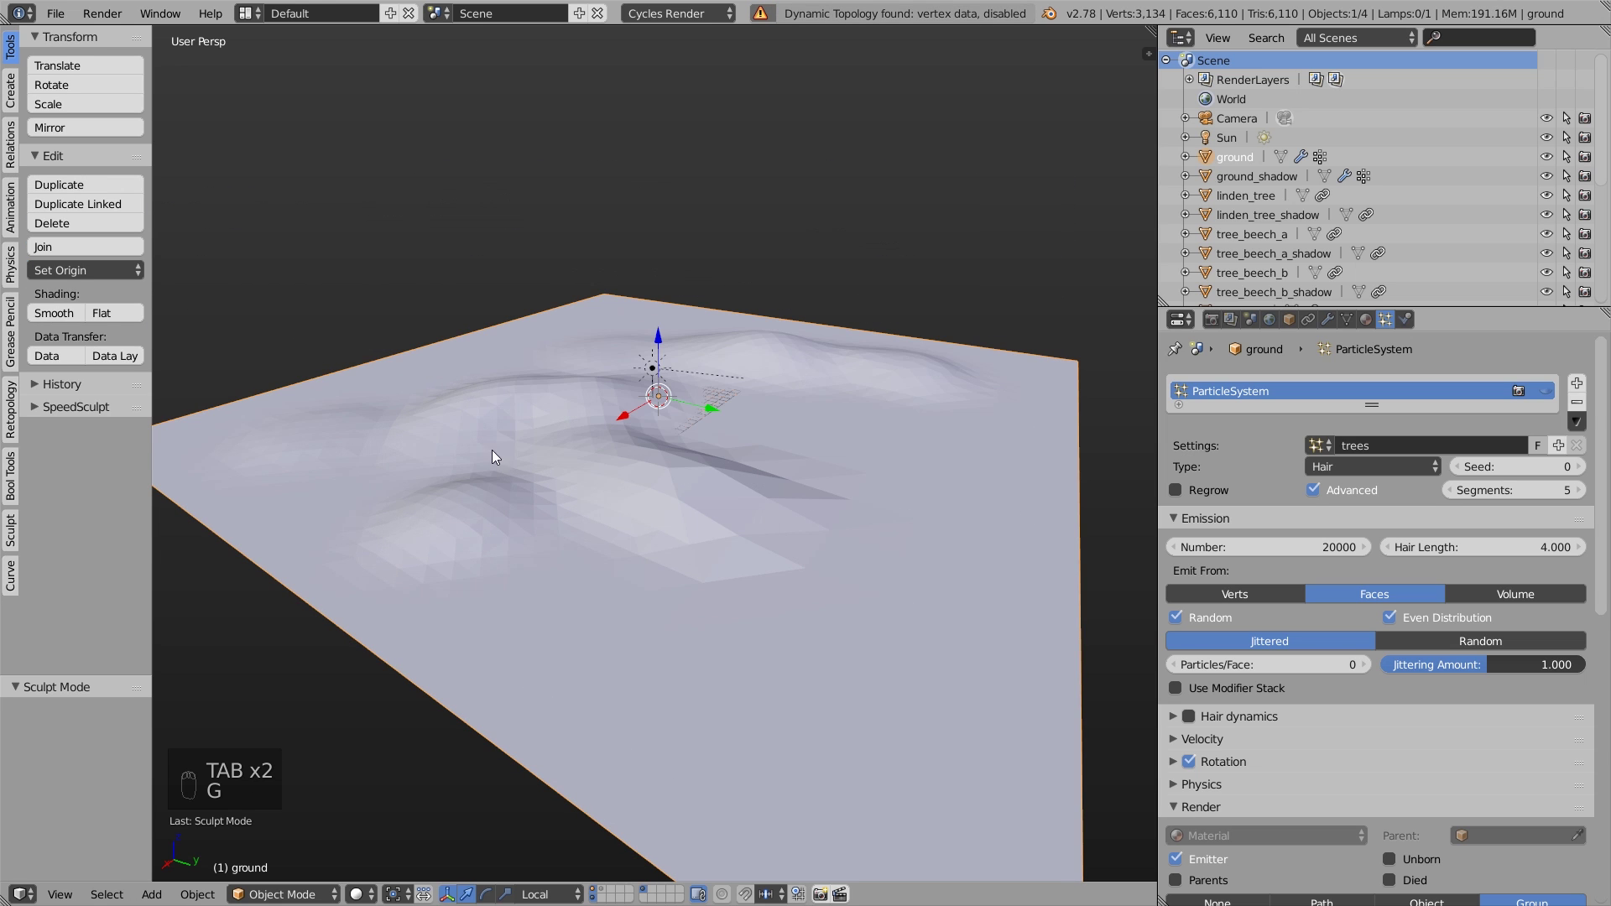
pyautogui.hotkey('ctrl', 'z')
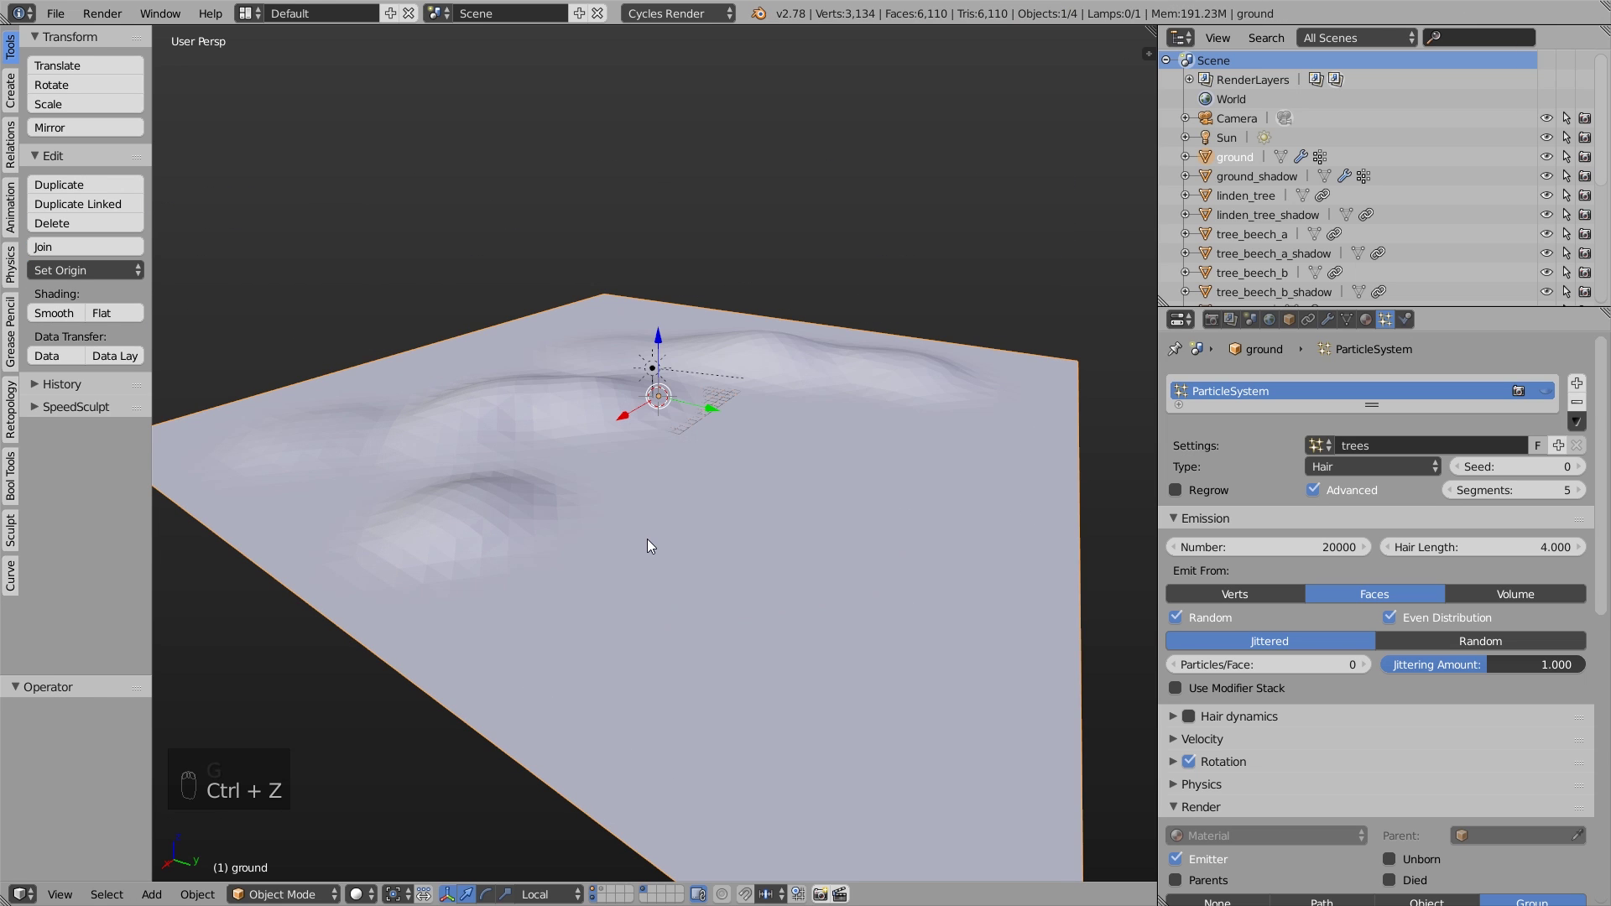
# - Return to the camera view and turn the viewport display of the ground and ground_shadow particle systems back on
pyautogui.press('KP_0')
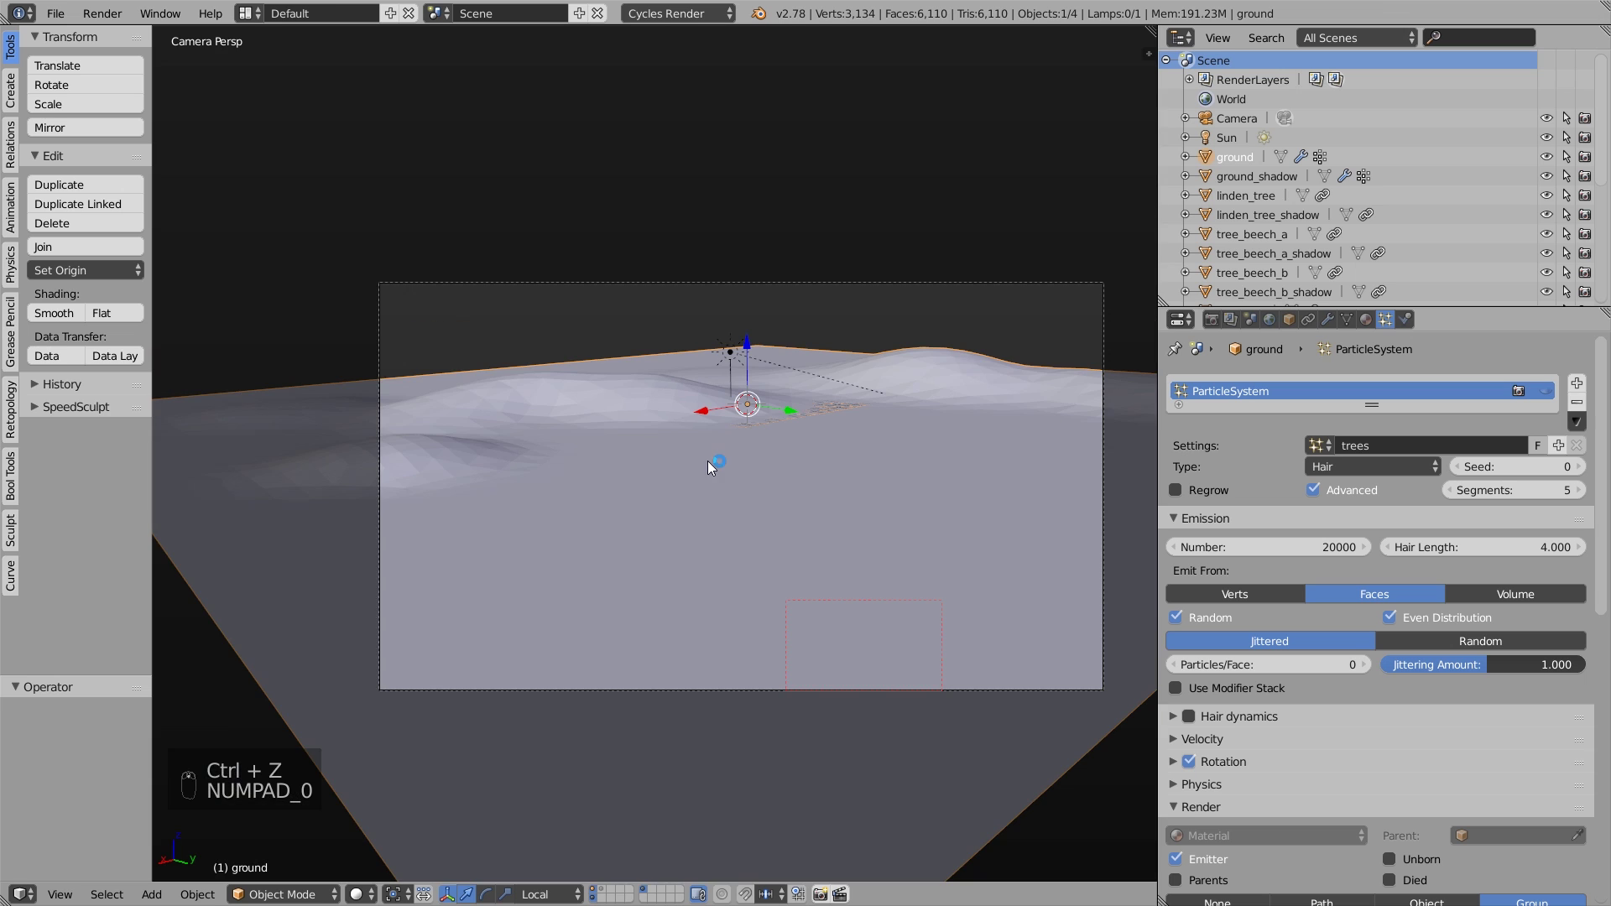
pyautogui.click(1546, 391)
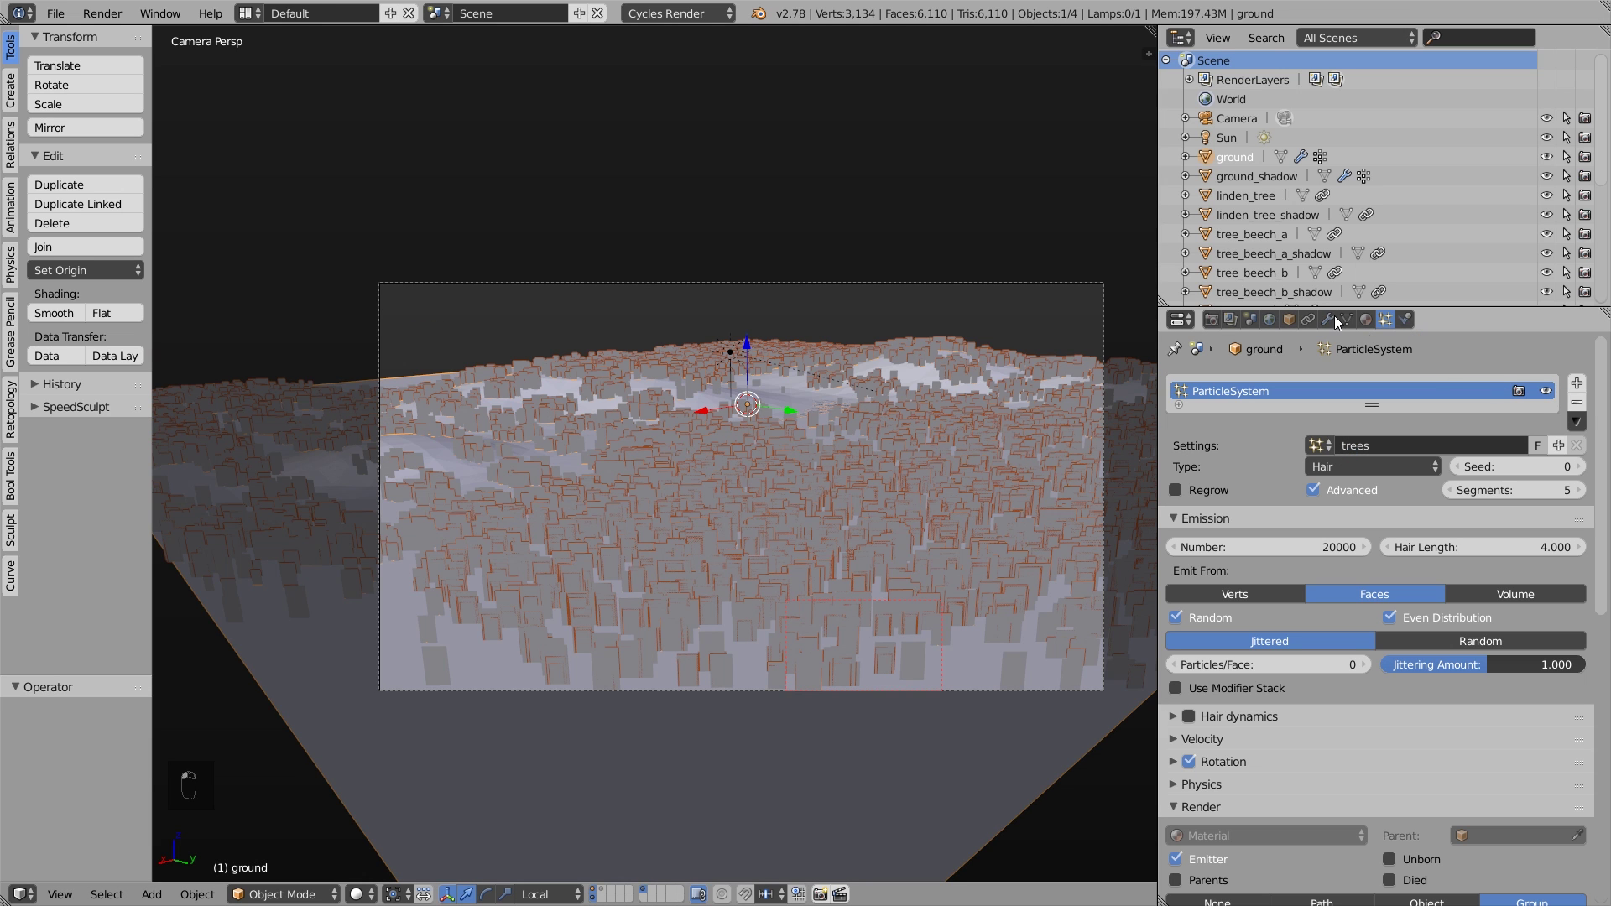
pyautogui.rightClick(612, 404)
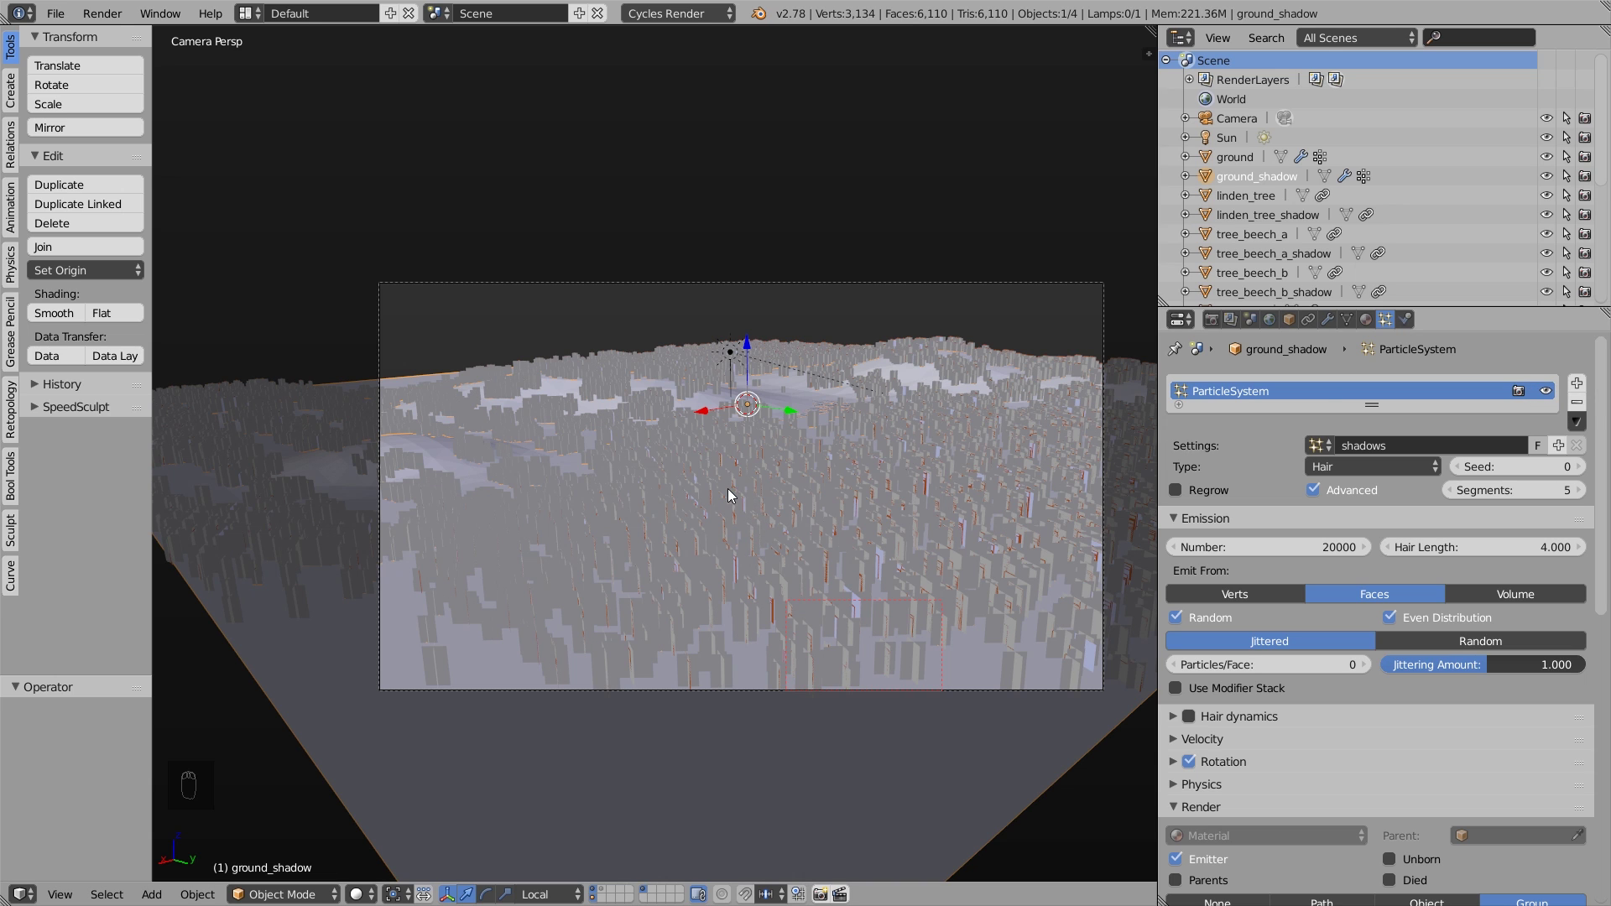
pyautogui.scroll(1, 728, 488)
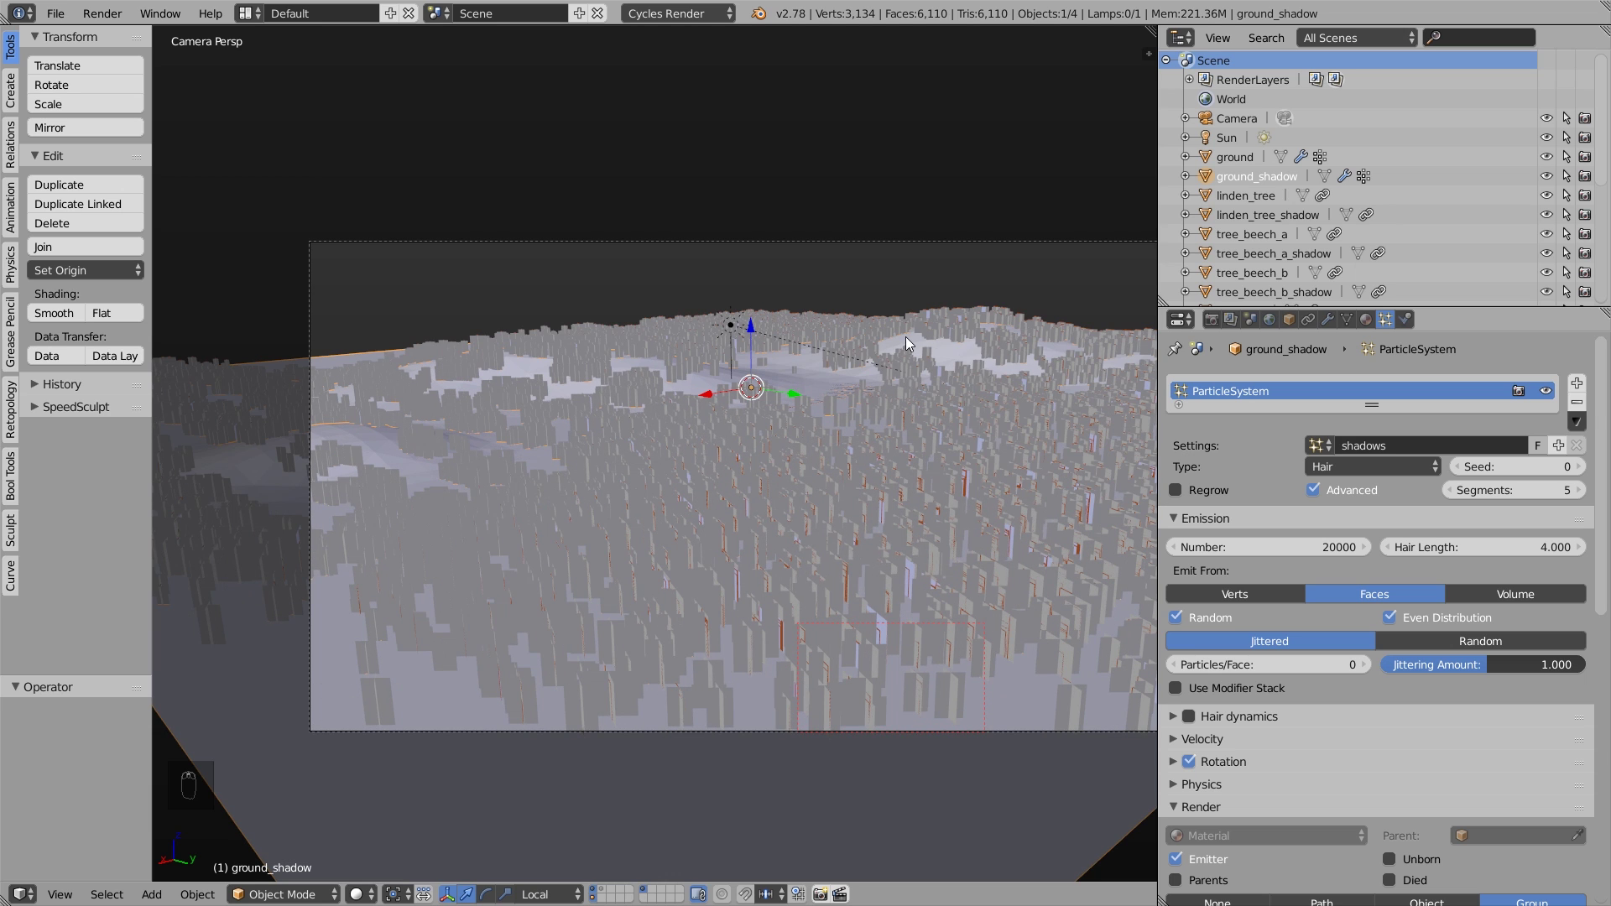
# - Disable Emitter rendering in the ground's trees particle settings, shade the ground smooth, and select ground_shadow
pyautogui.click(1232, 157)
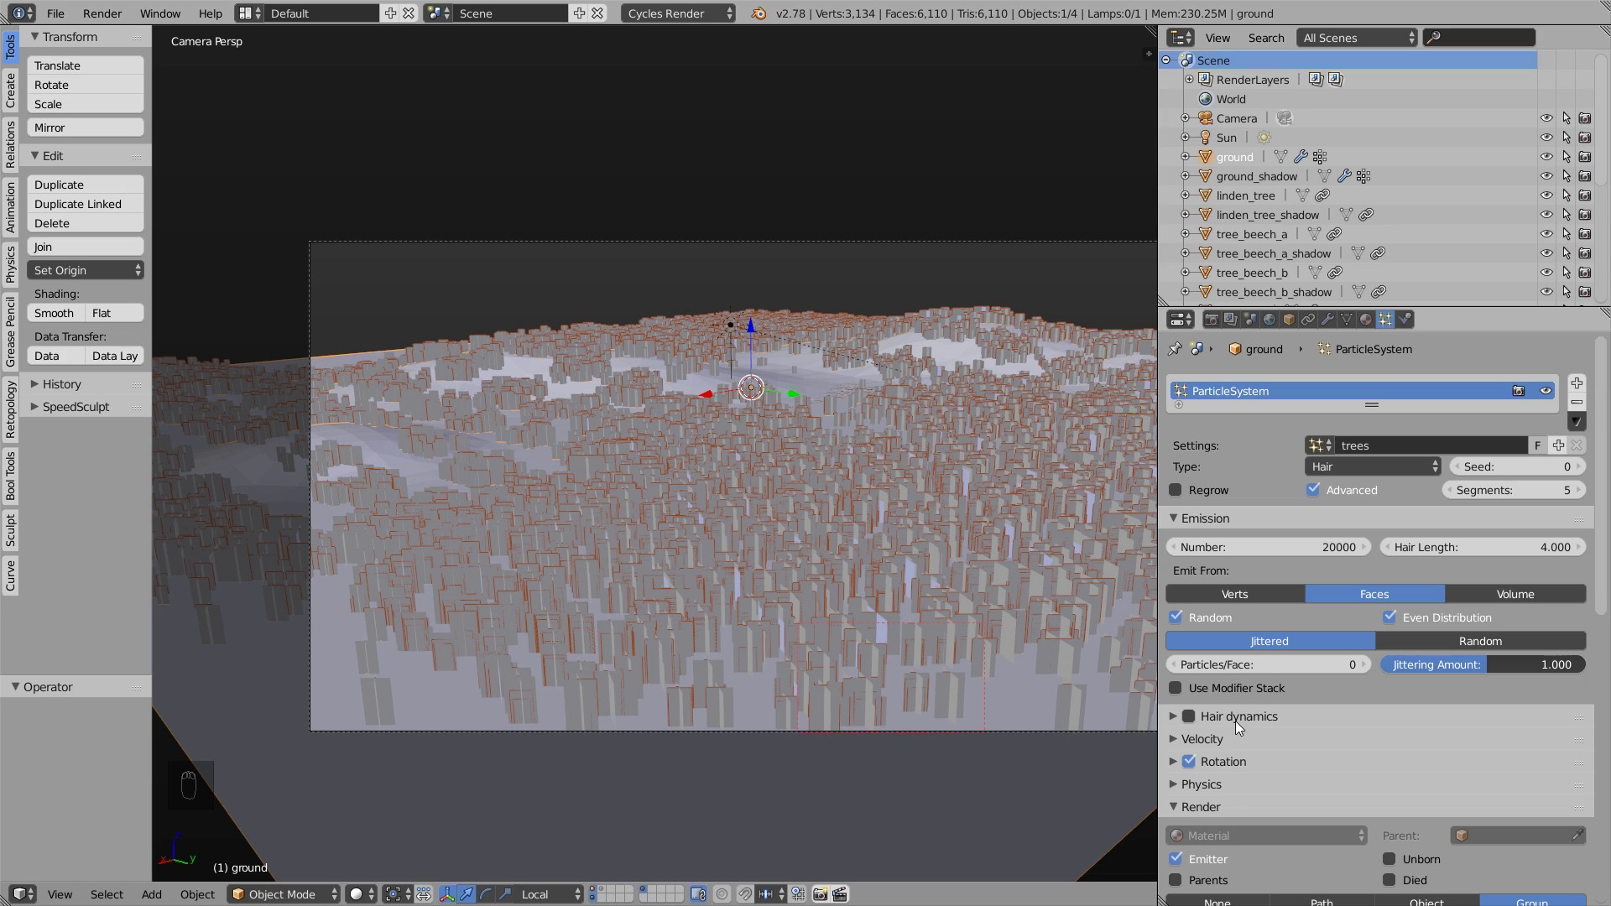
pyautogui.scroll(-2, 1226, 798)
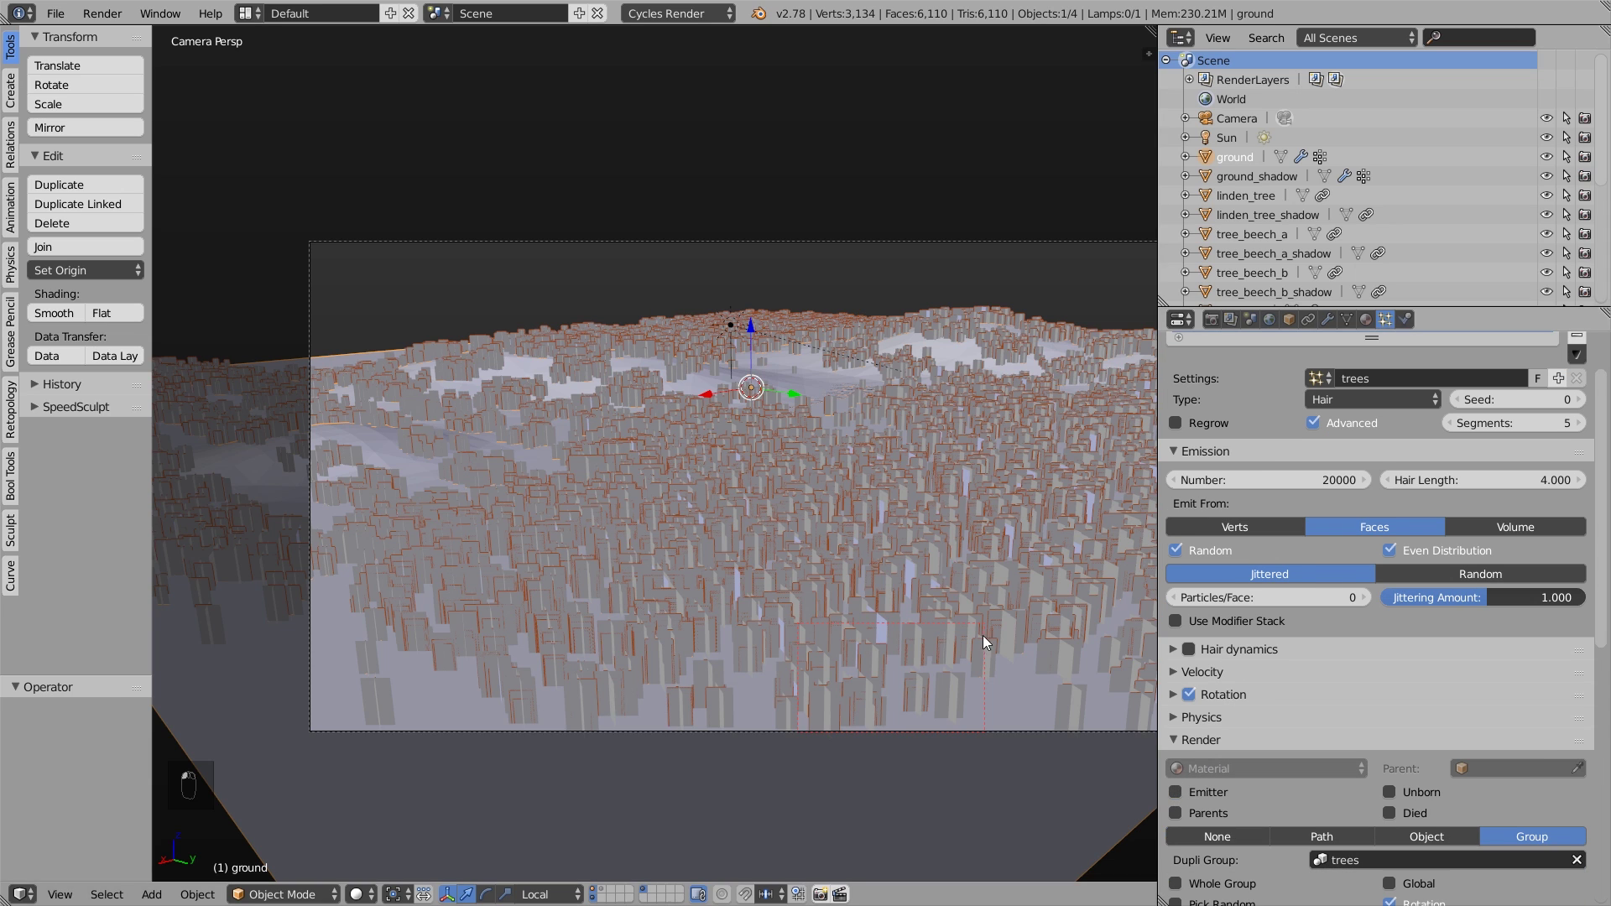
pyautogui.click(67, 311)
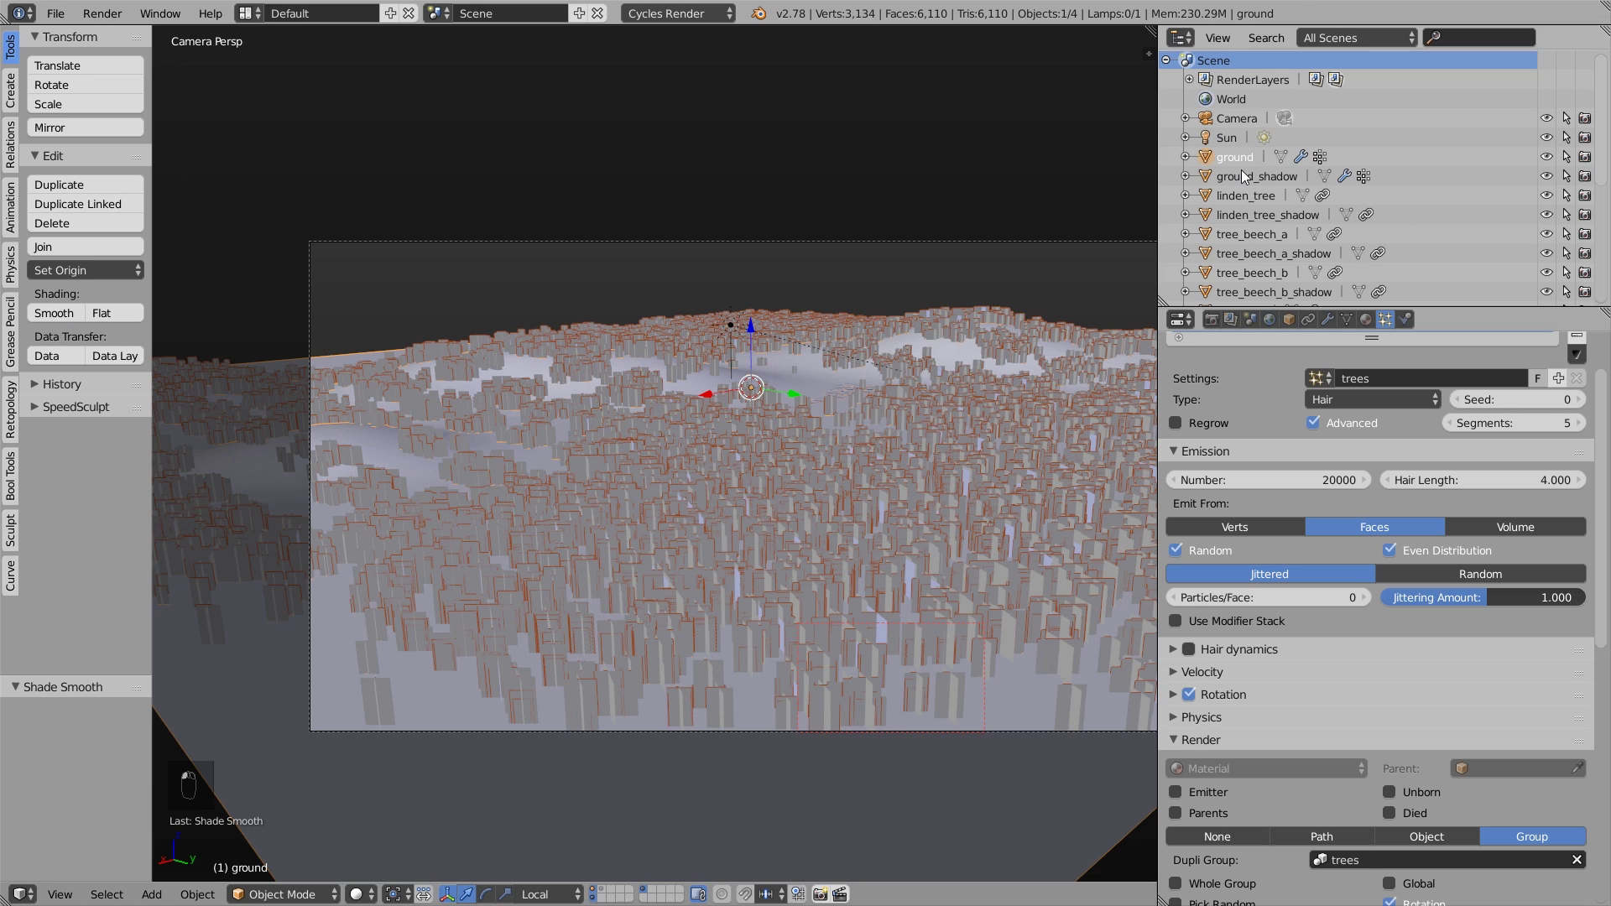
pyautogui.click(1226, 172)
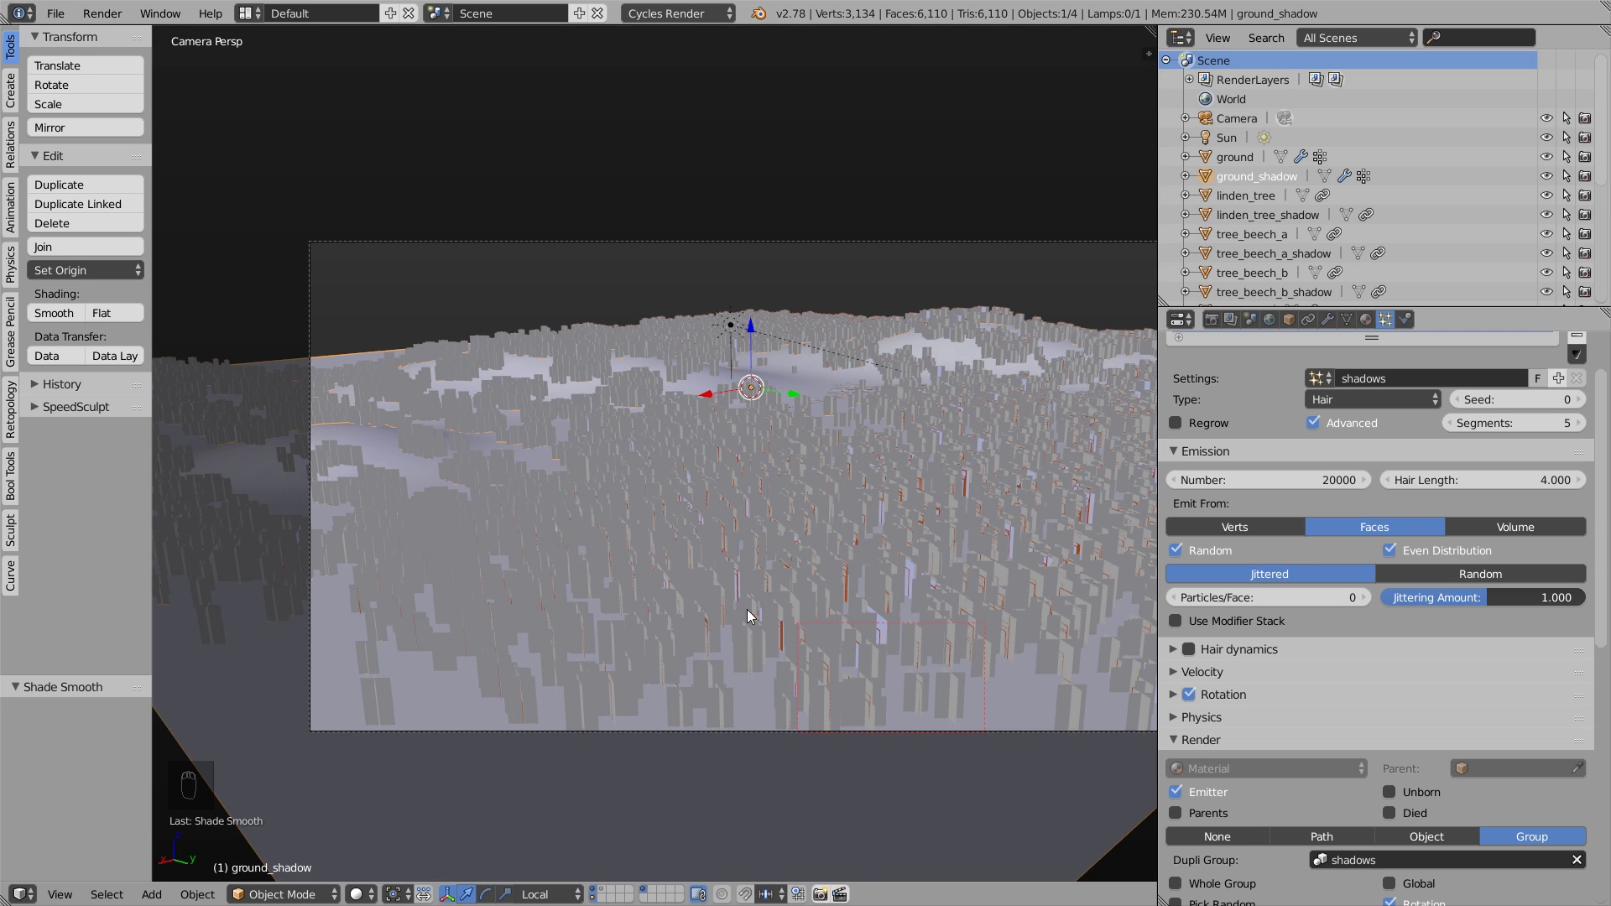
# - Limit the trees render layer to layers 1 and 6, isolating those scene layers to check what they contain
pyautogui.click(1229, 319)
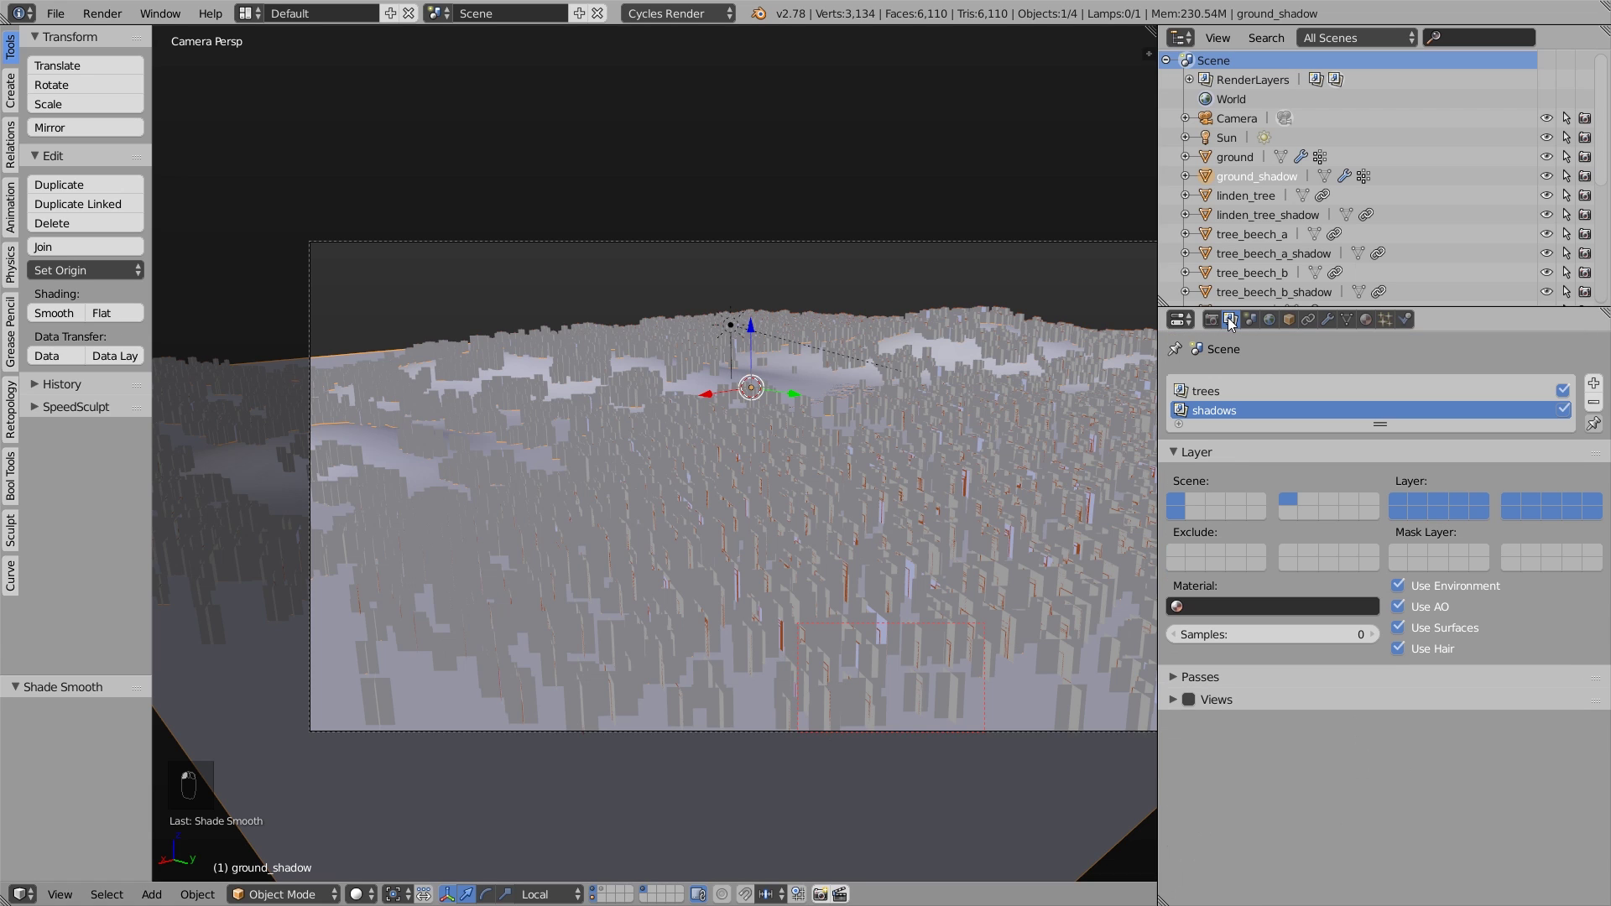
pyautogui.click(1220, 395)
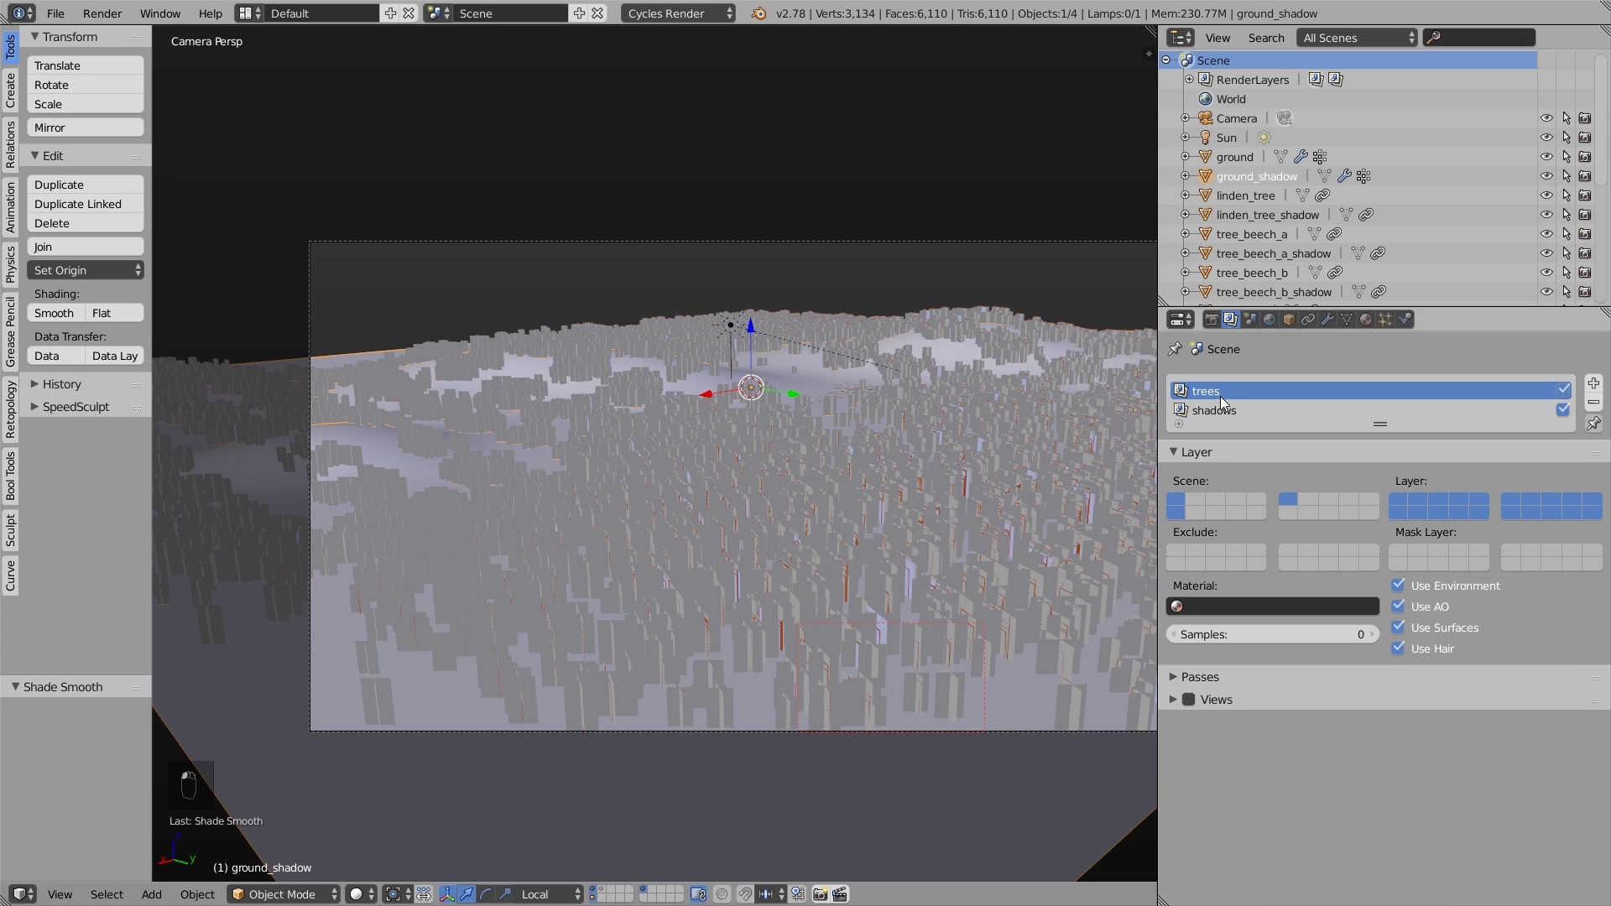
pyautogui.click(1397, 499)
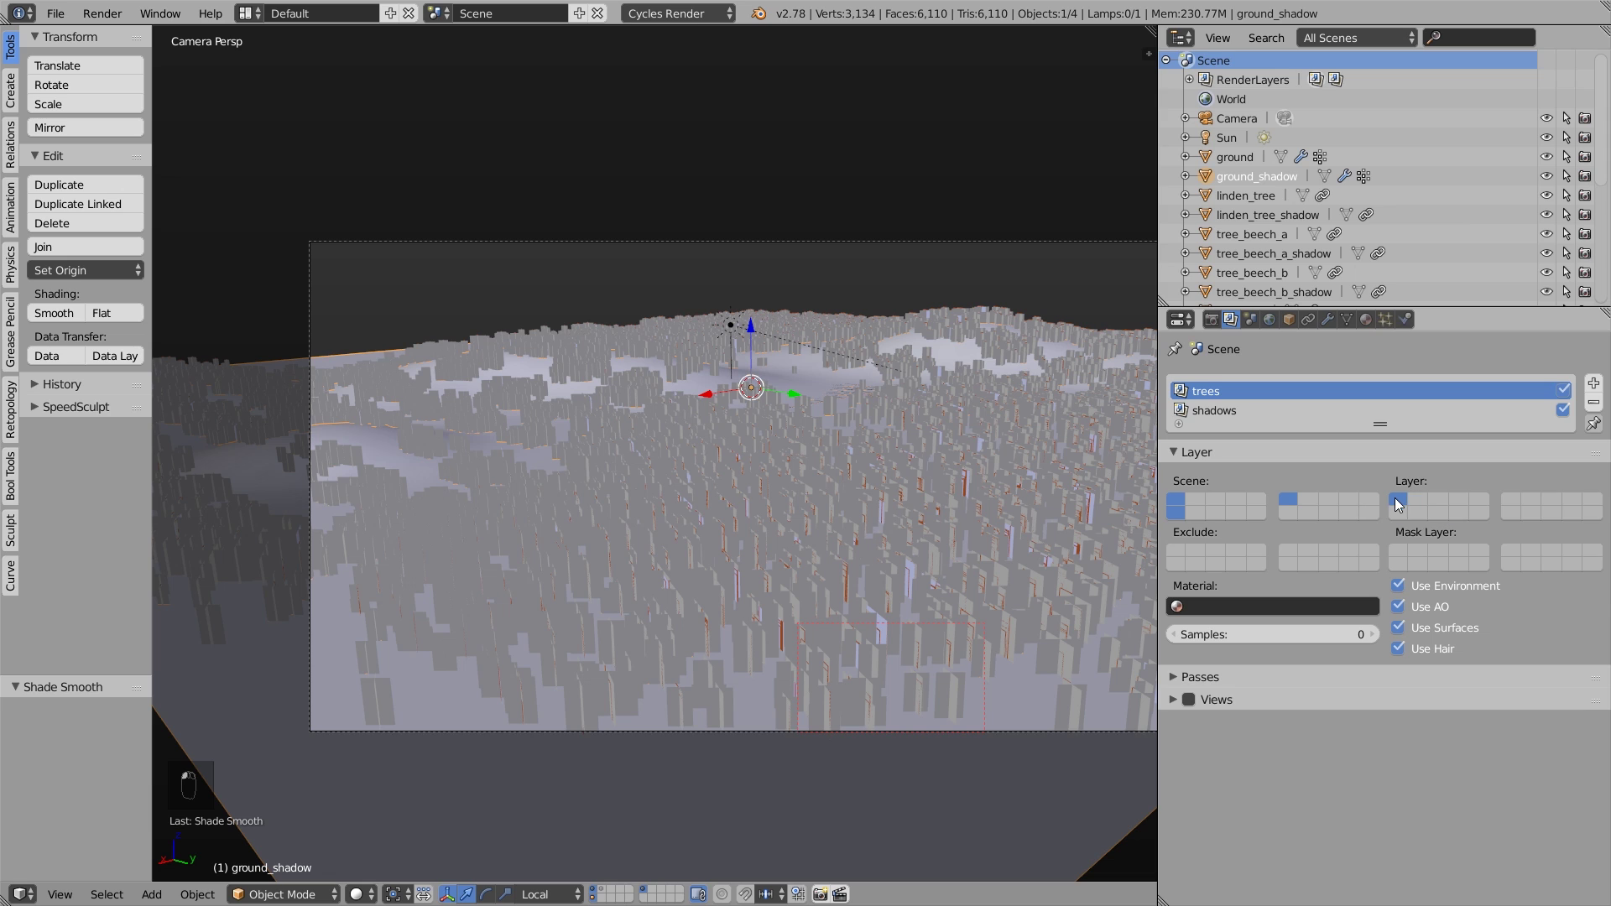
pyautogui.click(598, 890)
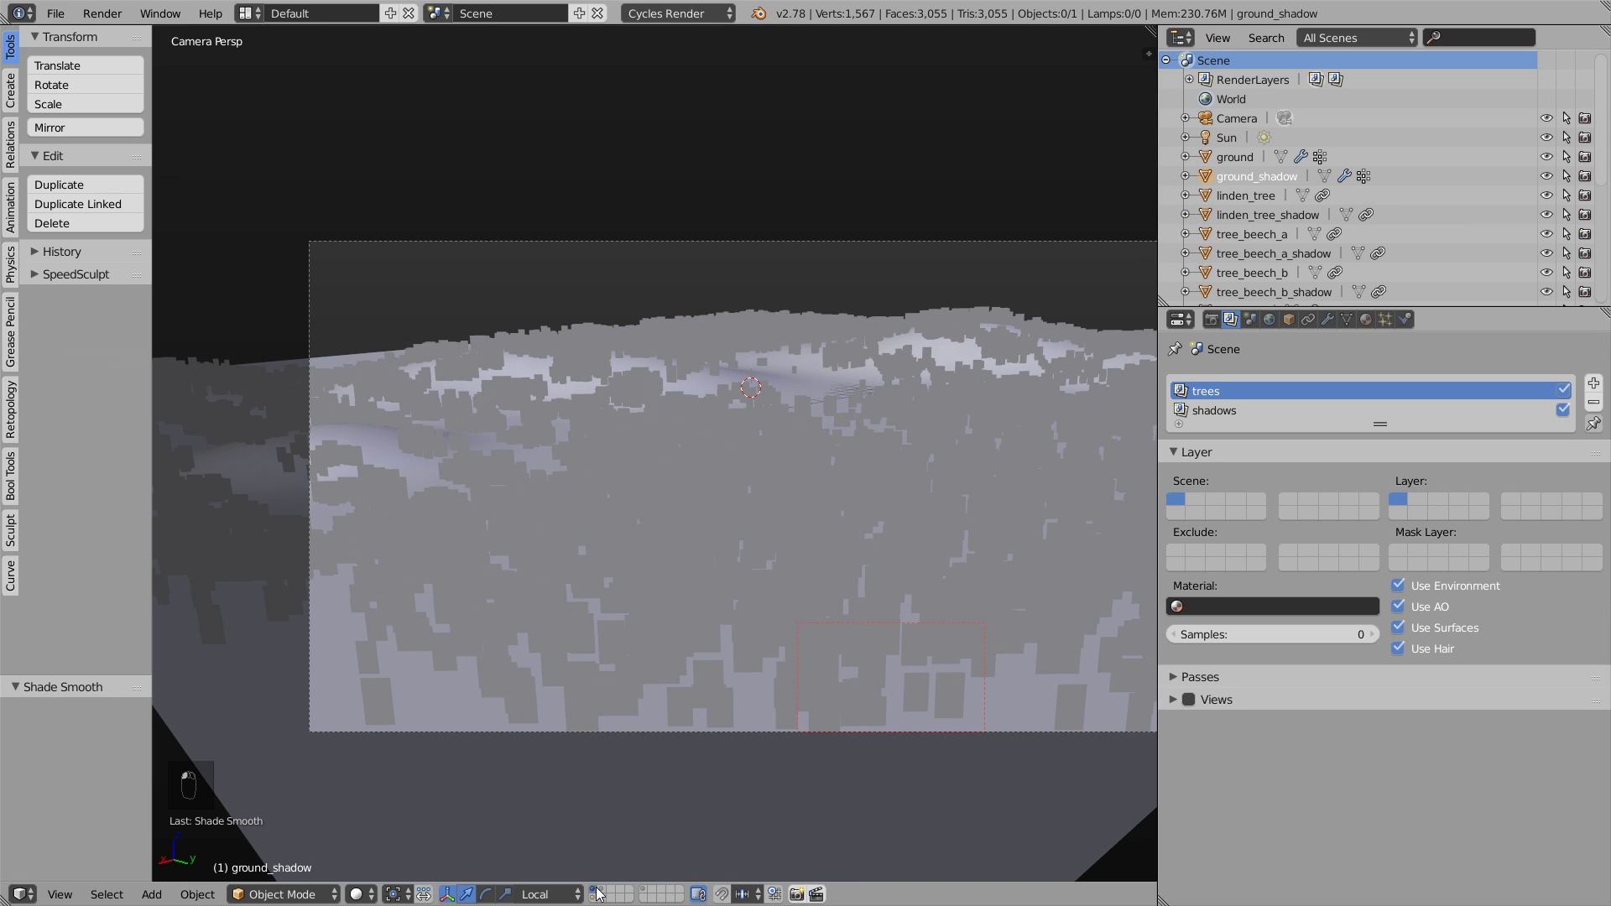
pyautogui.click(645, 890)
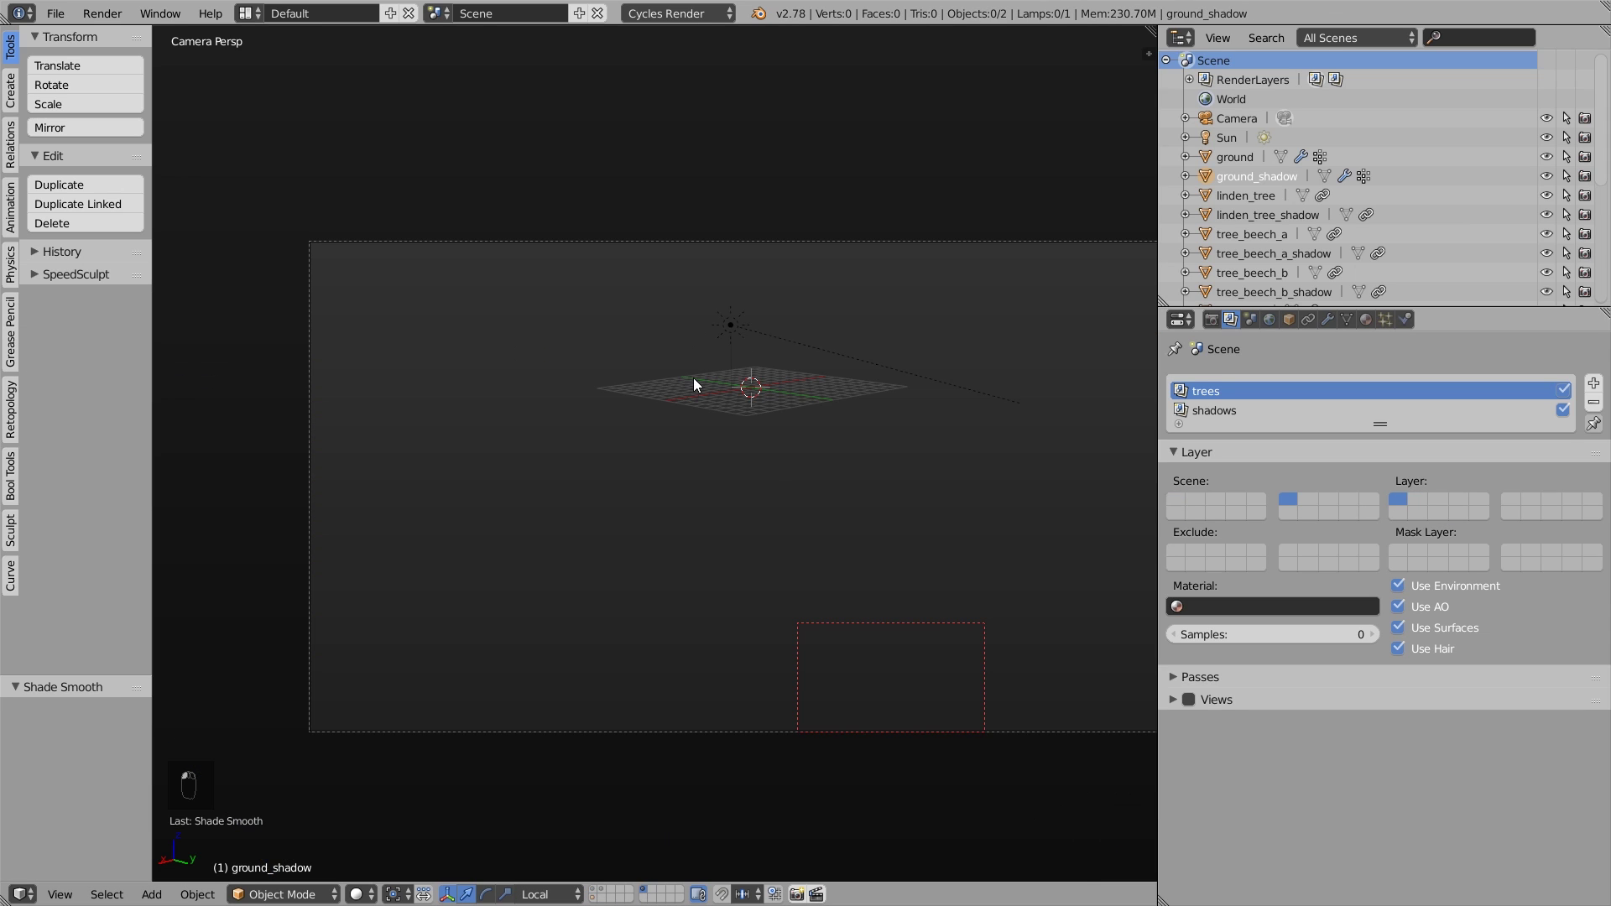
pyautogui.click(1510, 500)
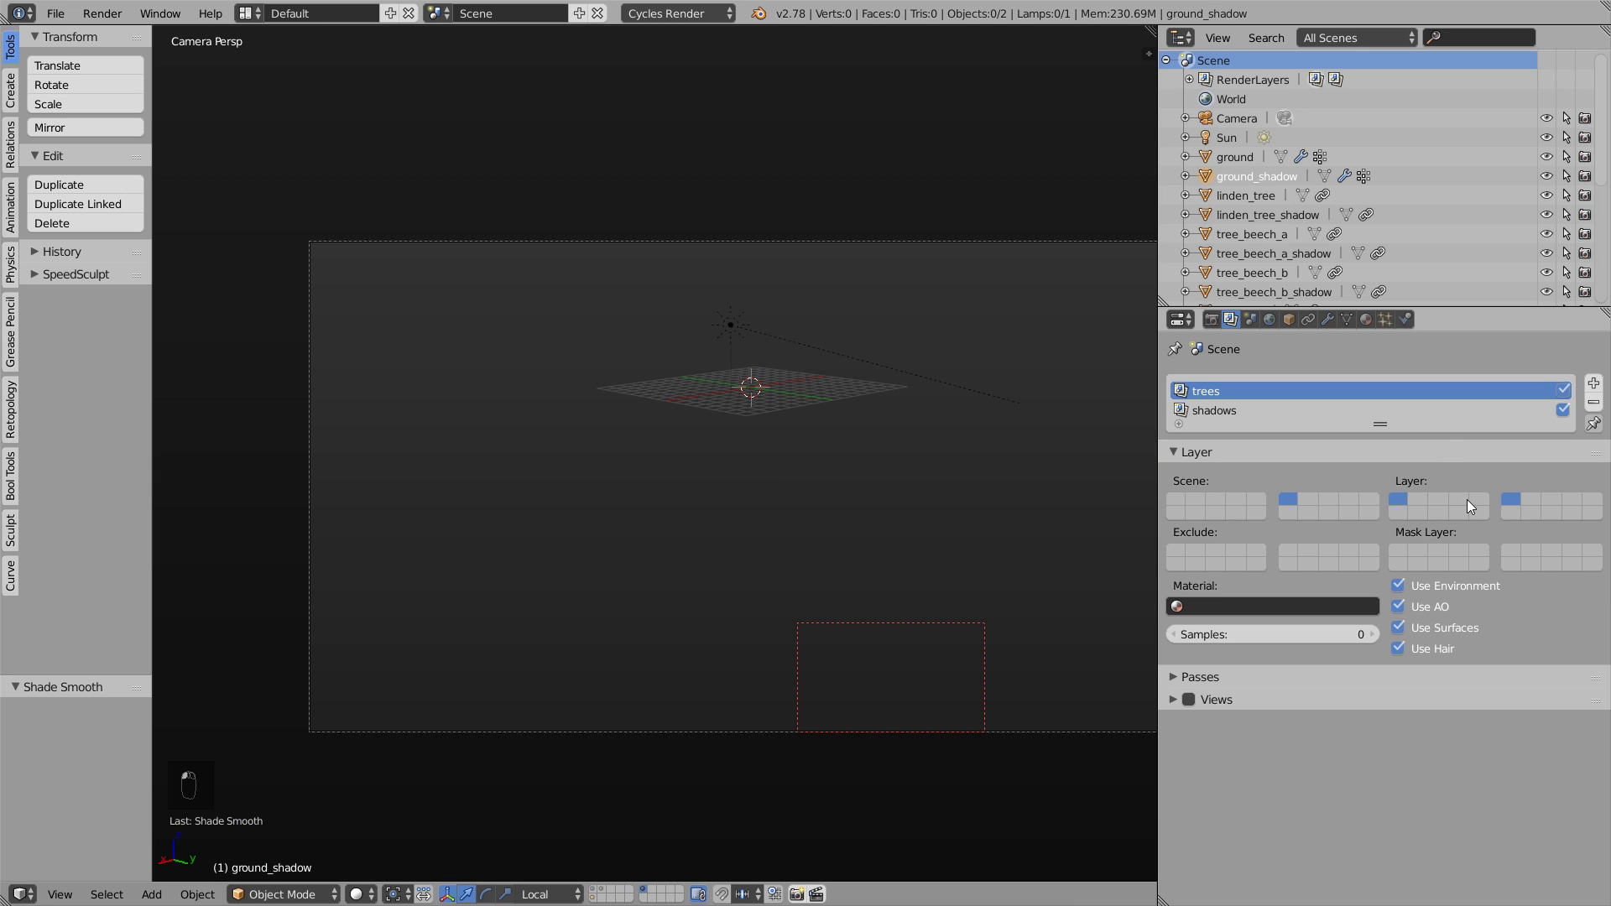
# - Show only scene layer 11, which holds ground_shadow, and set layer 11 as both Exclude and Mask Layer for the trees render layer
pyautogui.click(593, 896)
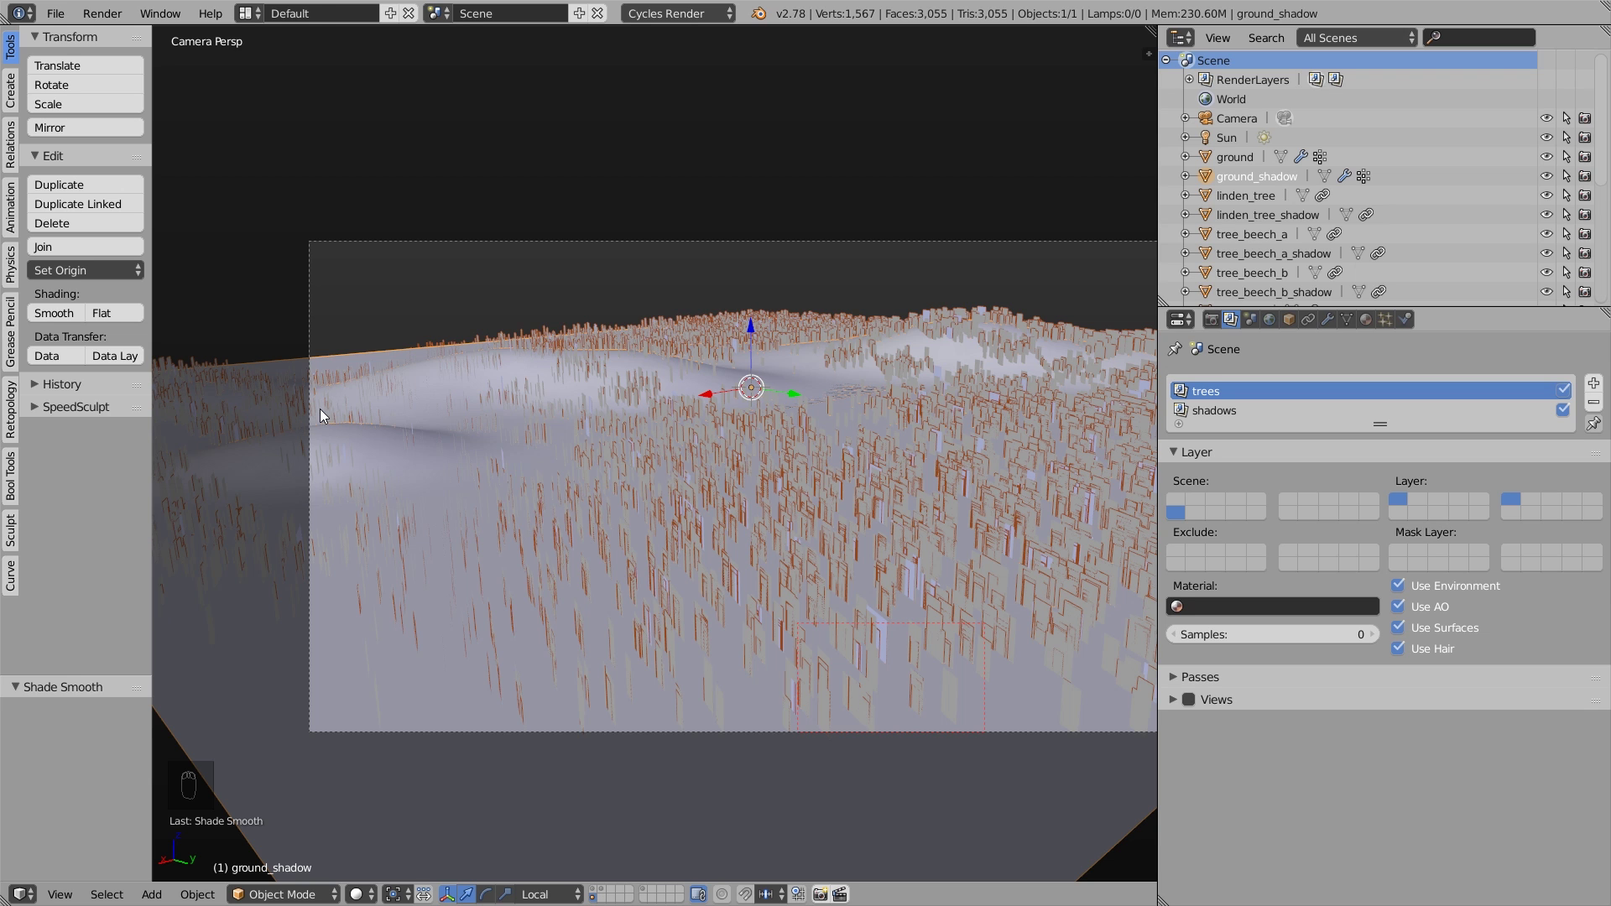
pyautogui.scroll(5, 319, 411)
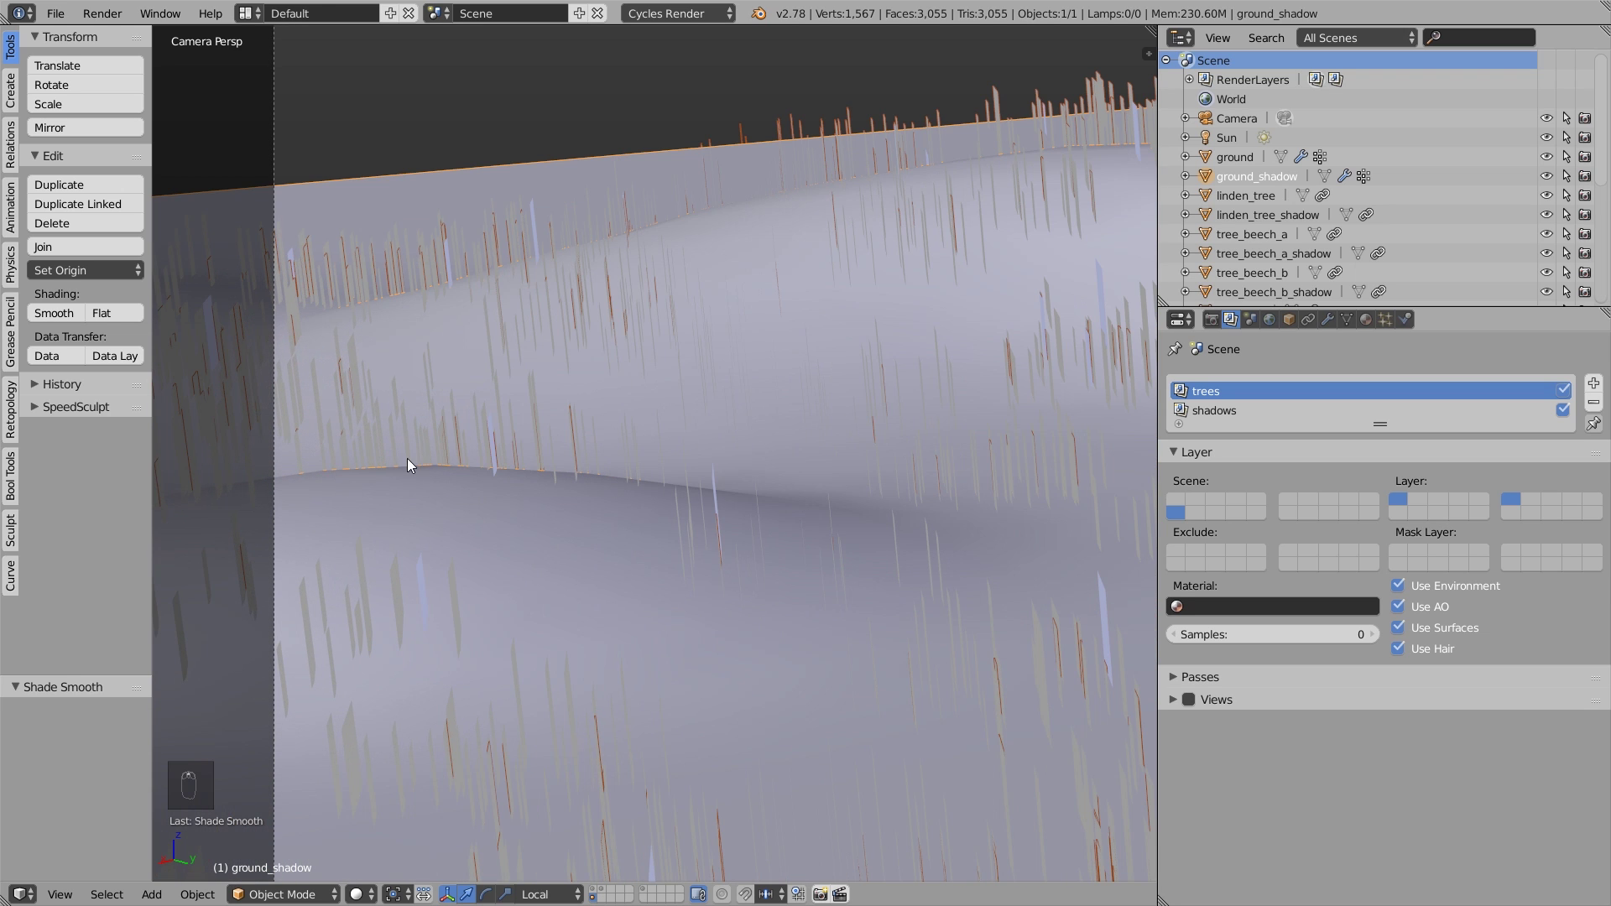
pyautogui.scroll(-5, 529, 473)
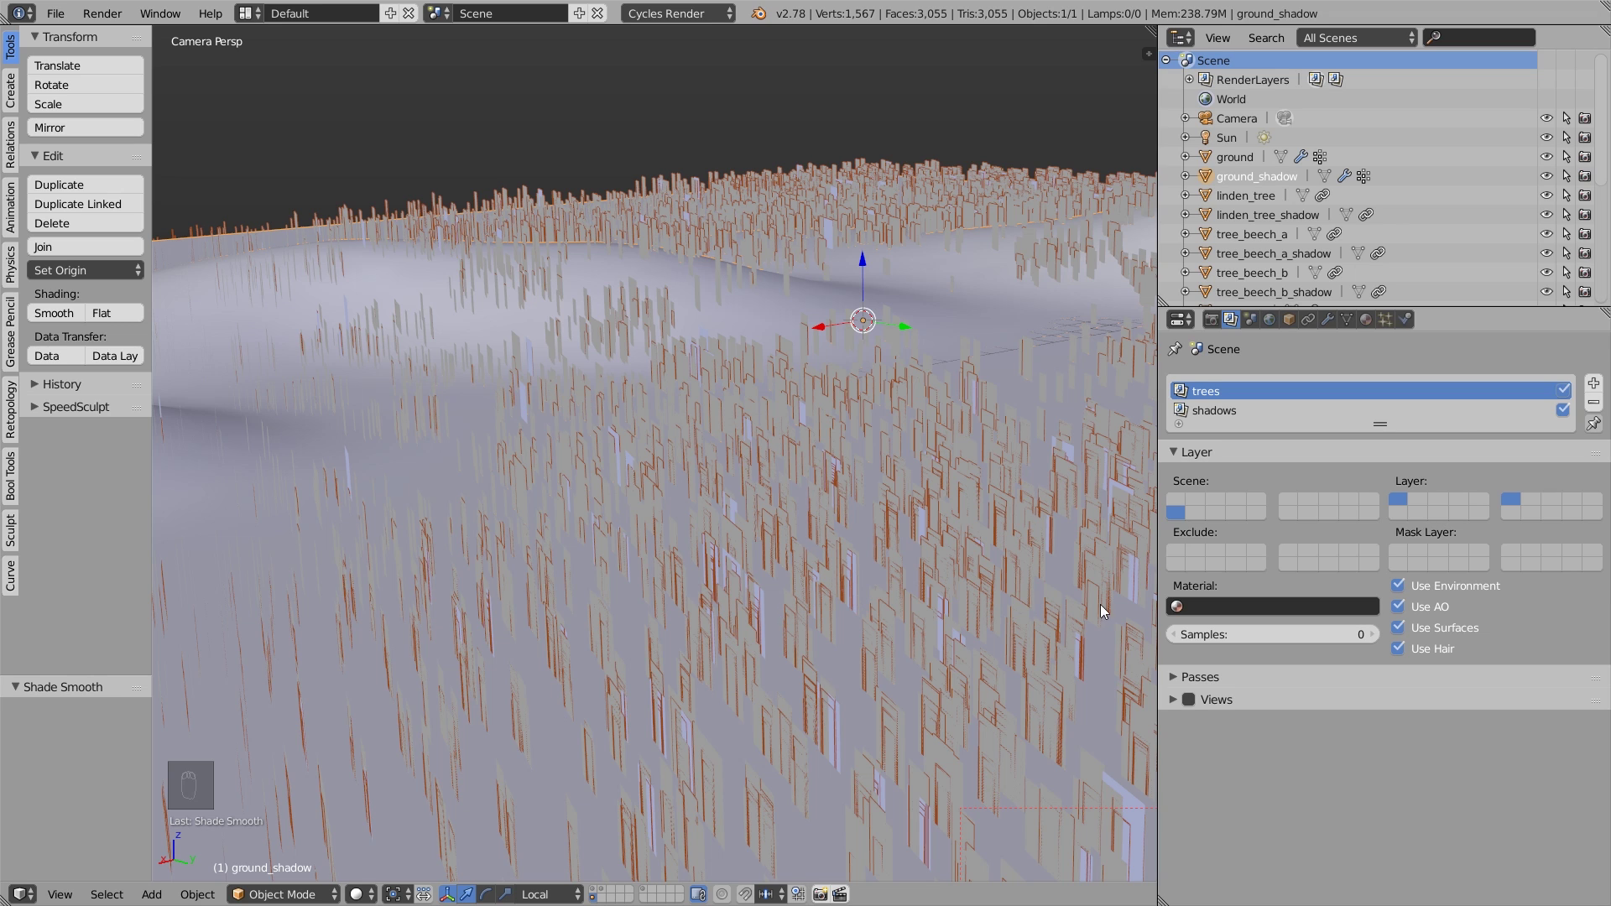
pyautogui.click(1398, 564)
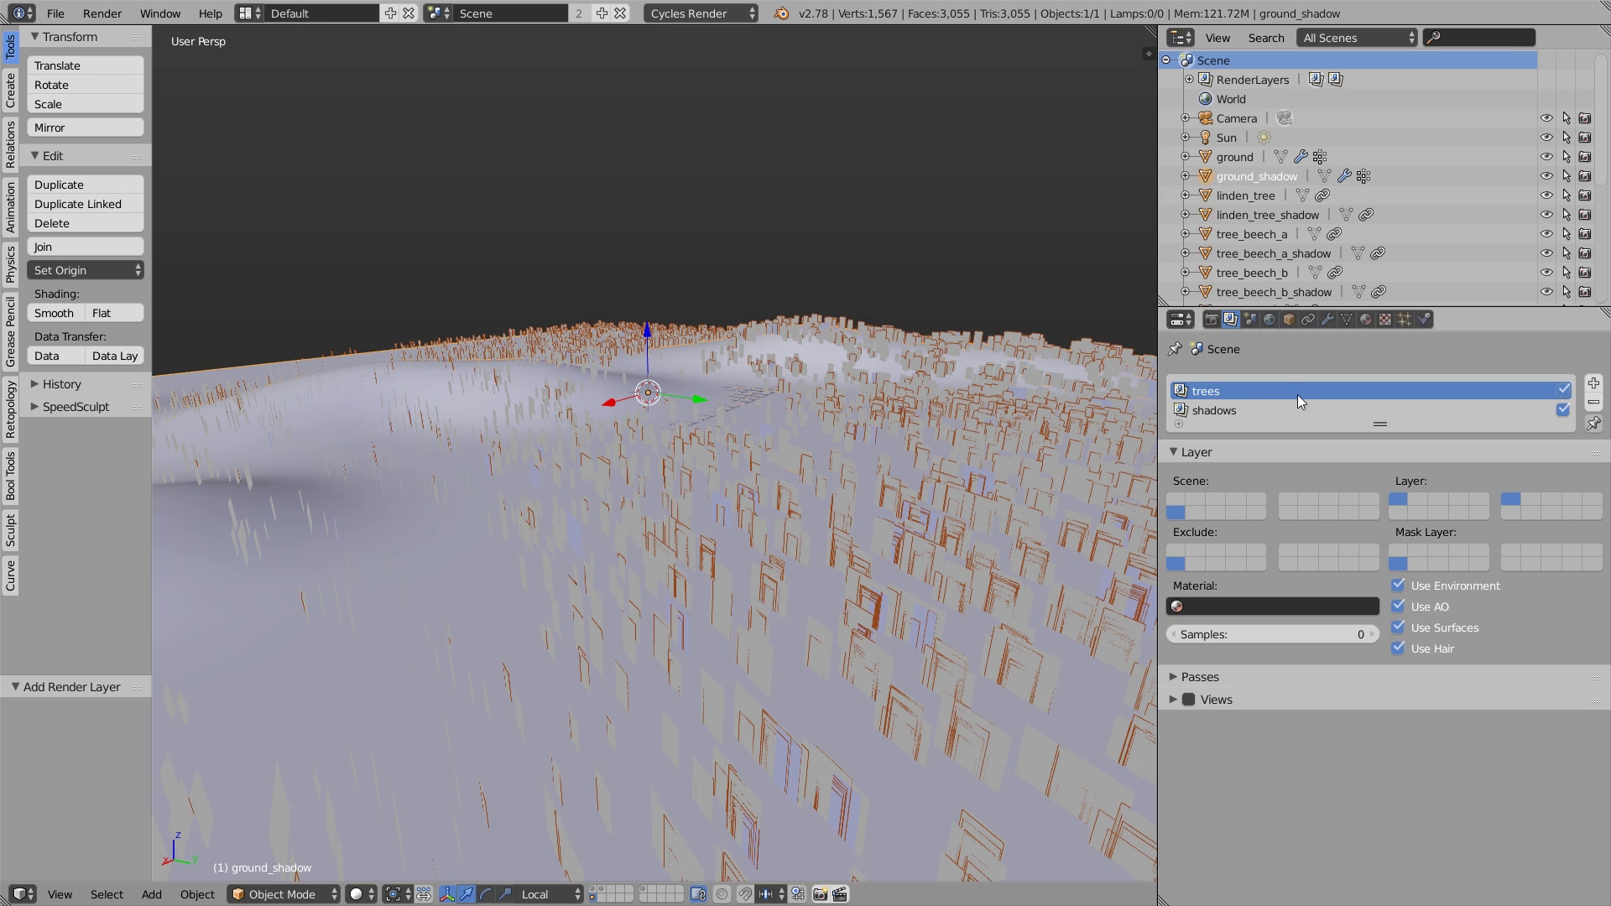
# - Limit the shadows render layer to layers 11 and 6
pyautogui.click(1232, 409)
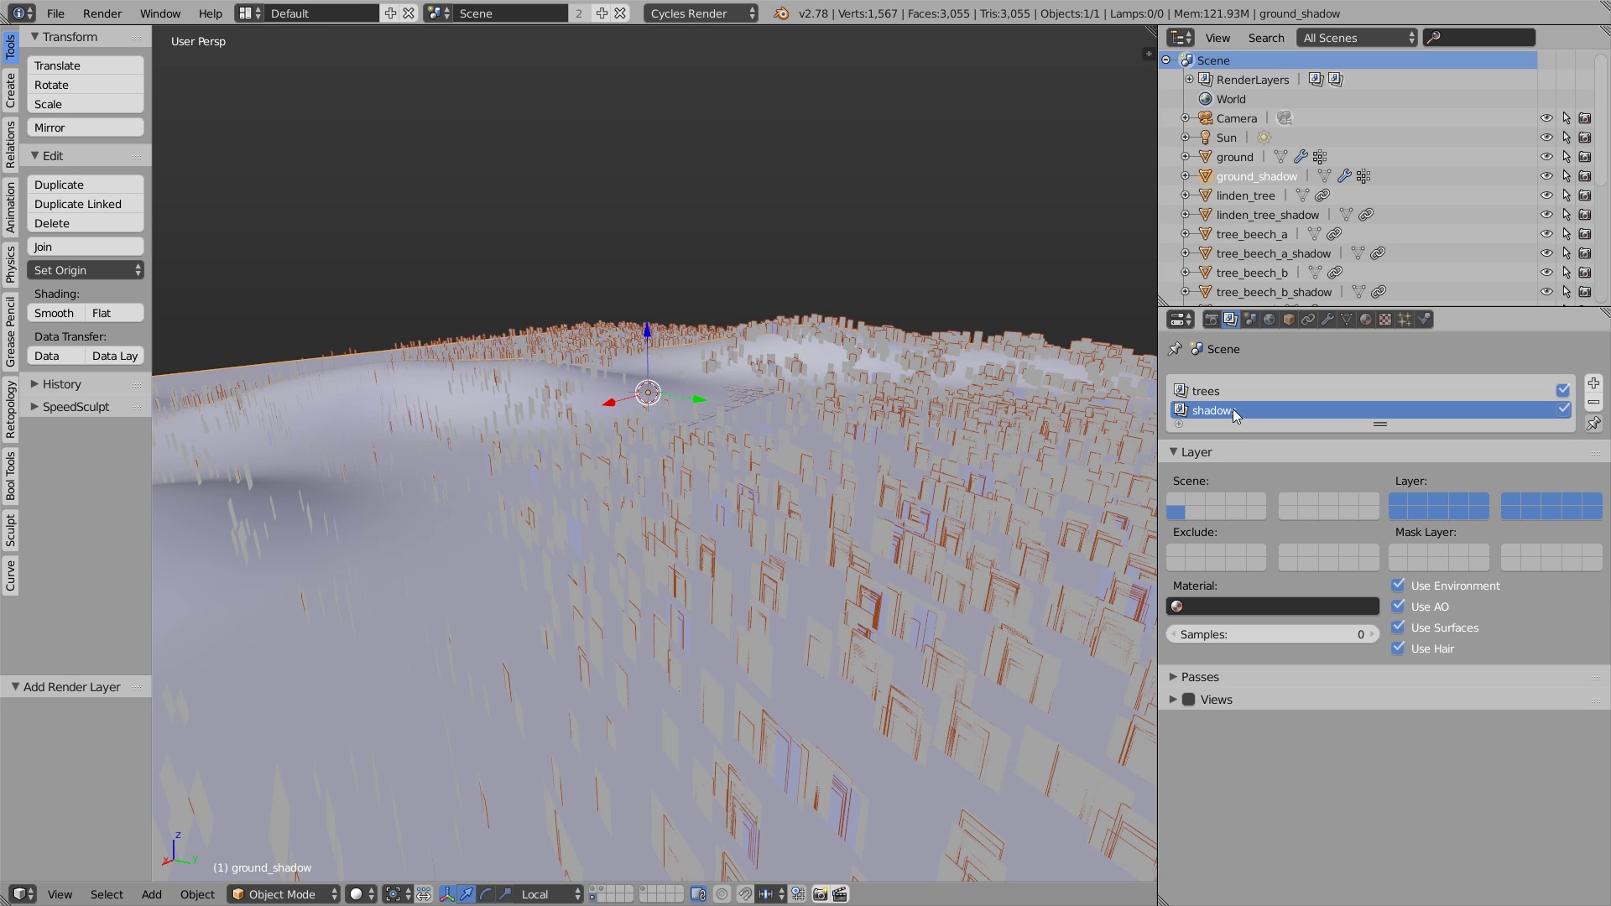
pyautogui.click(1401, 514)
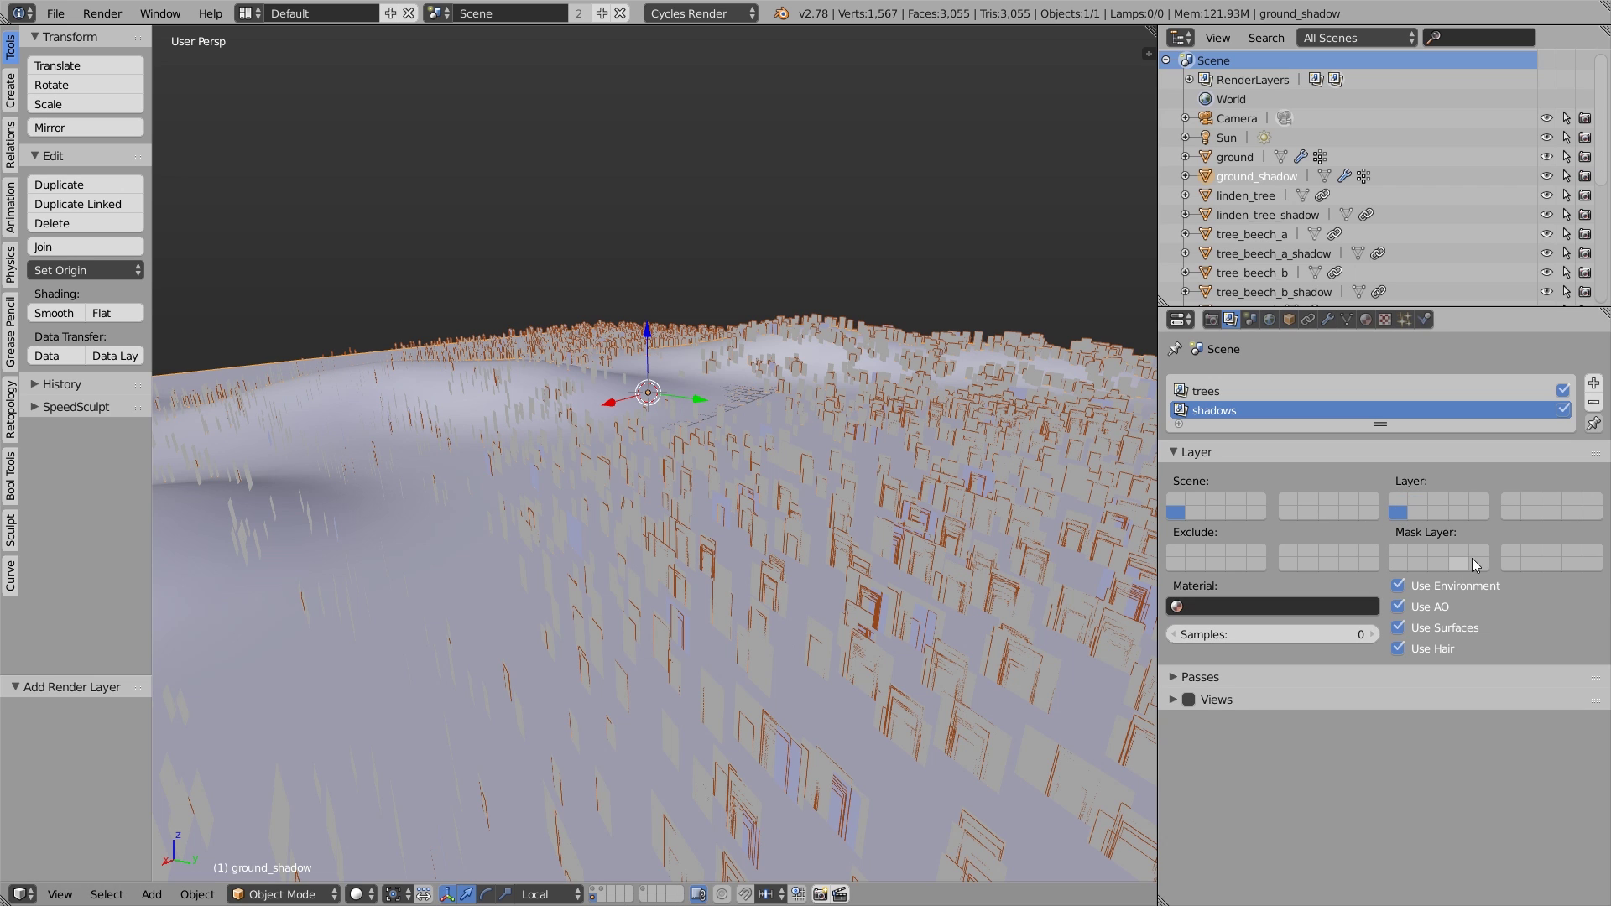
pyautogui.keyDown('shift'); pyautogui.click(1513, 500); pyautogui.keyUp('shift')
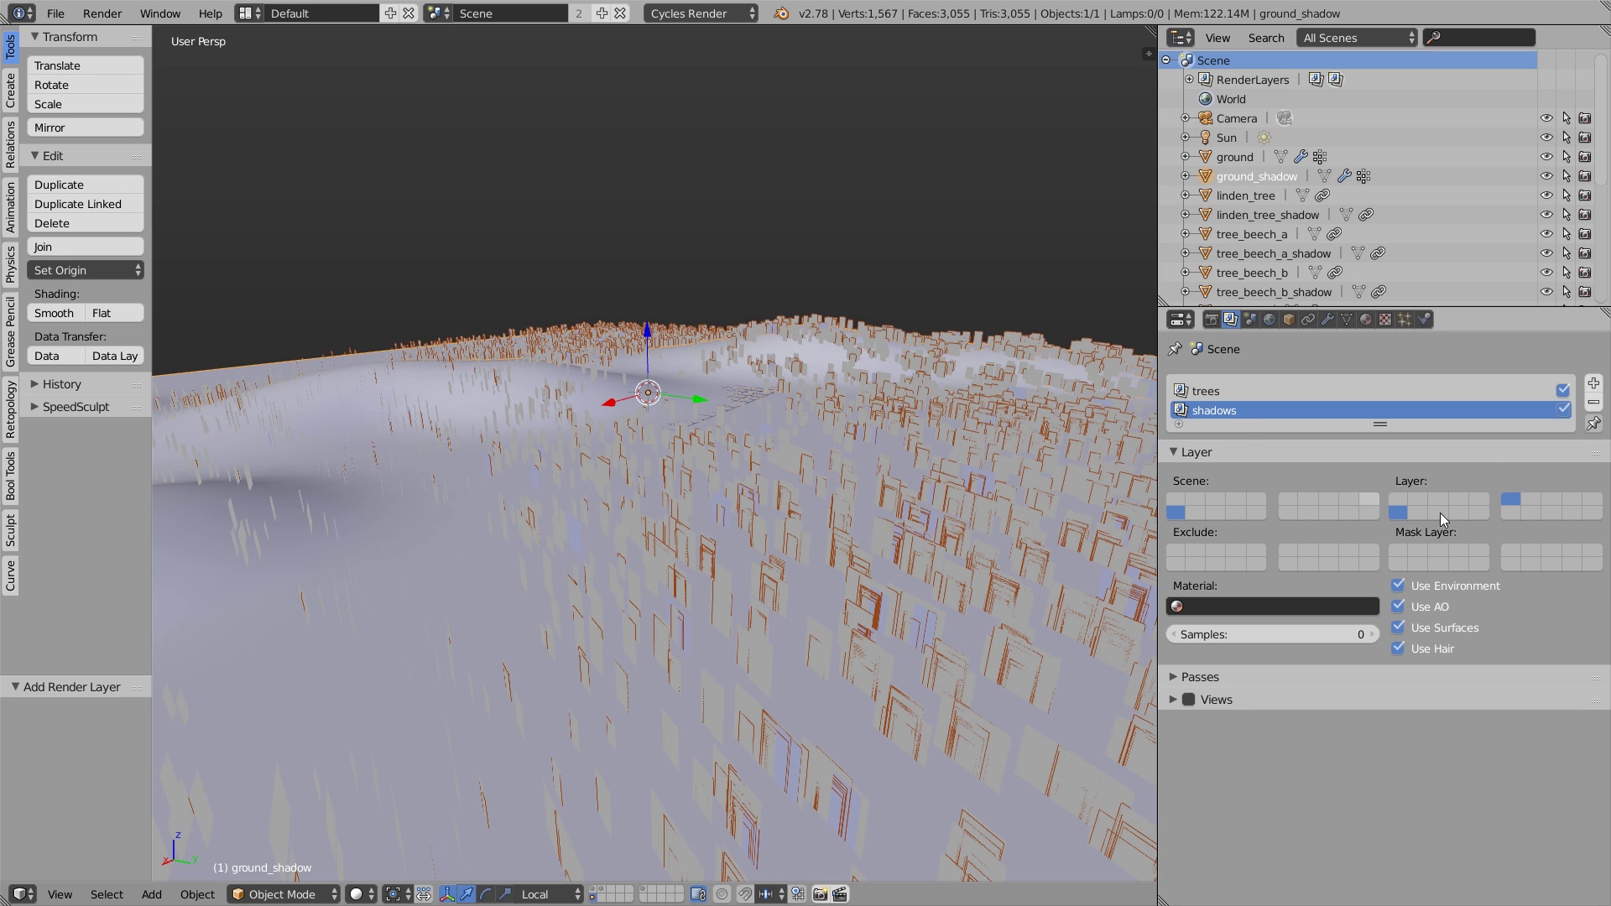
# - Enable the Mist pass for both the shadows and trees render layers
pyautogui.click(1232, 452)
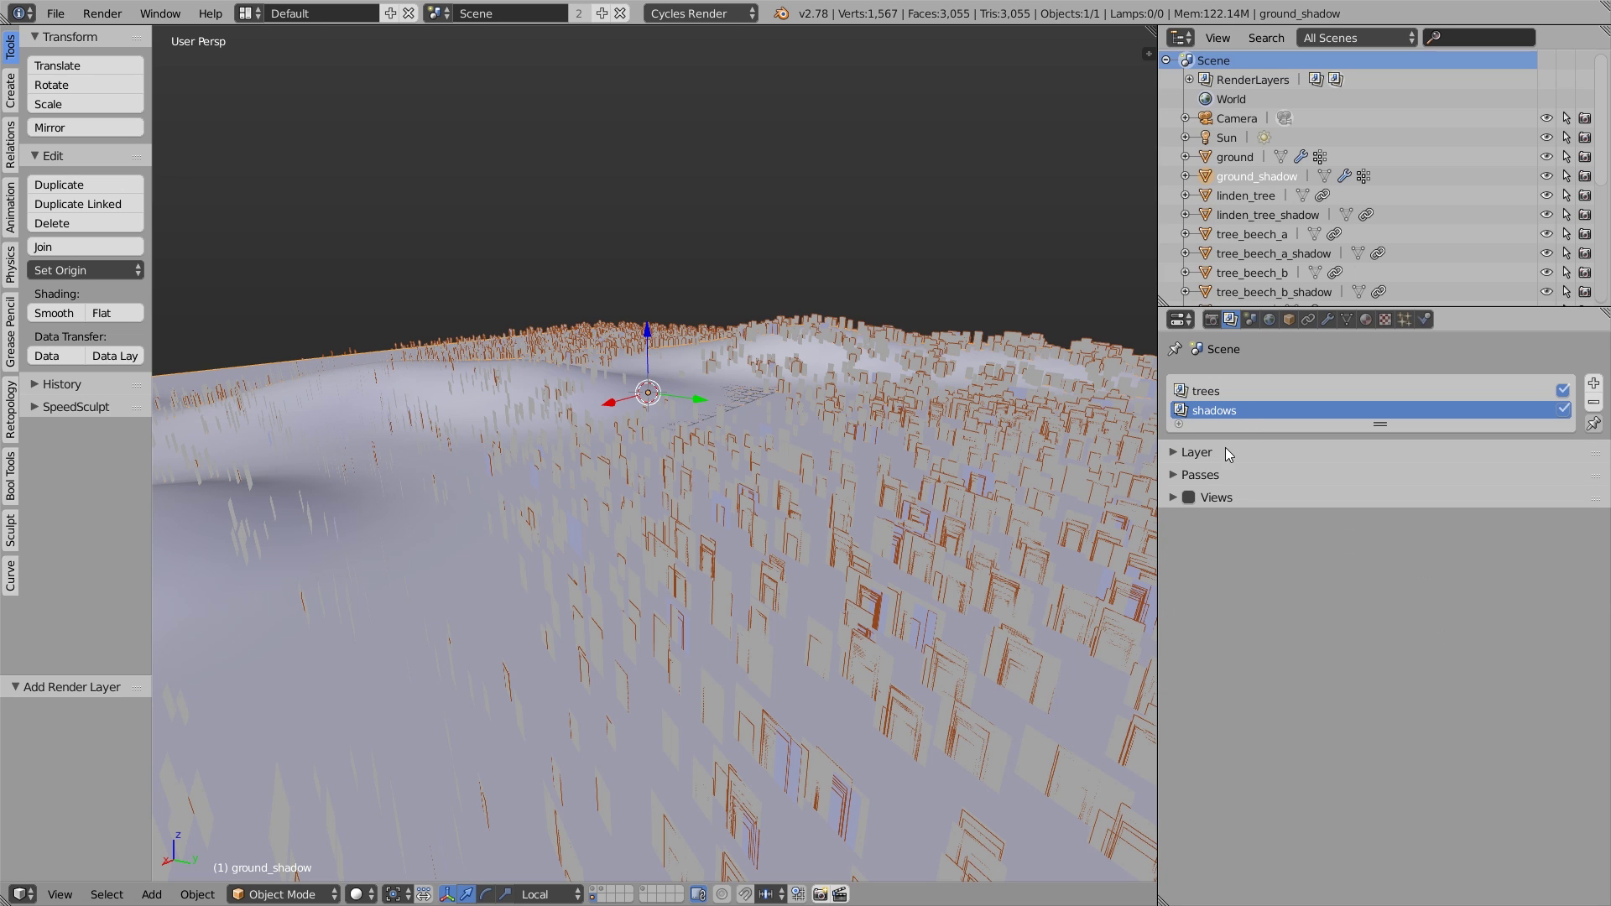
pyautogui.click(1201, 475)
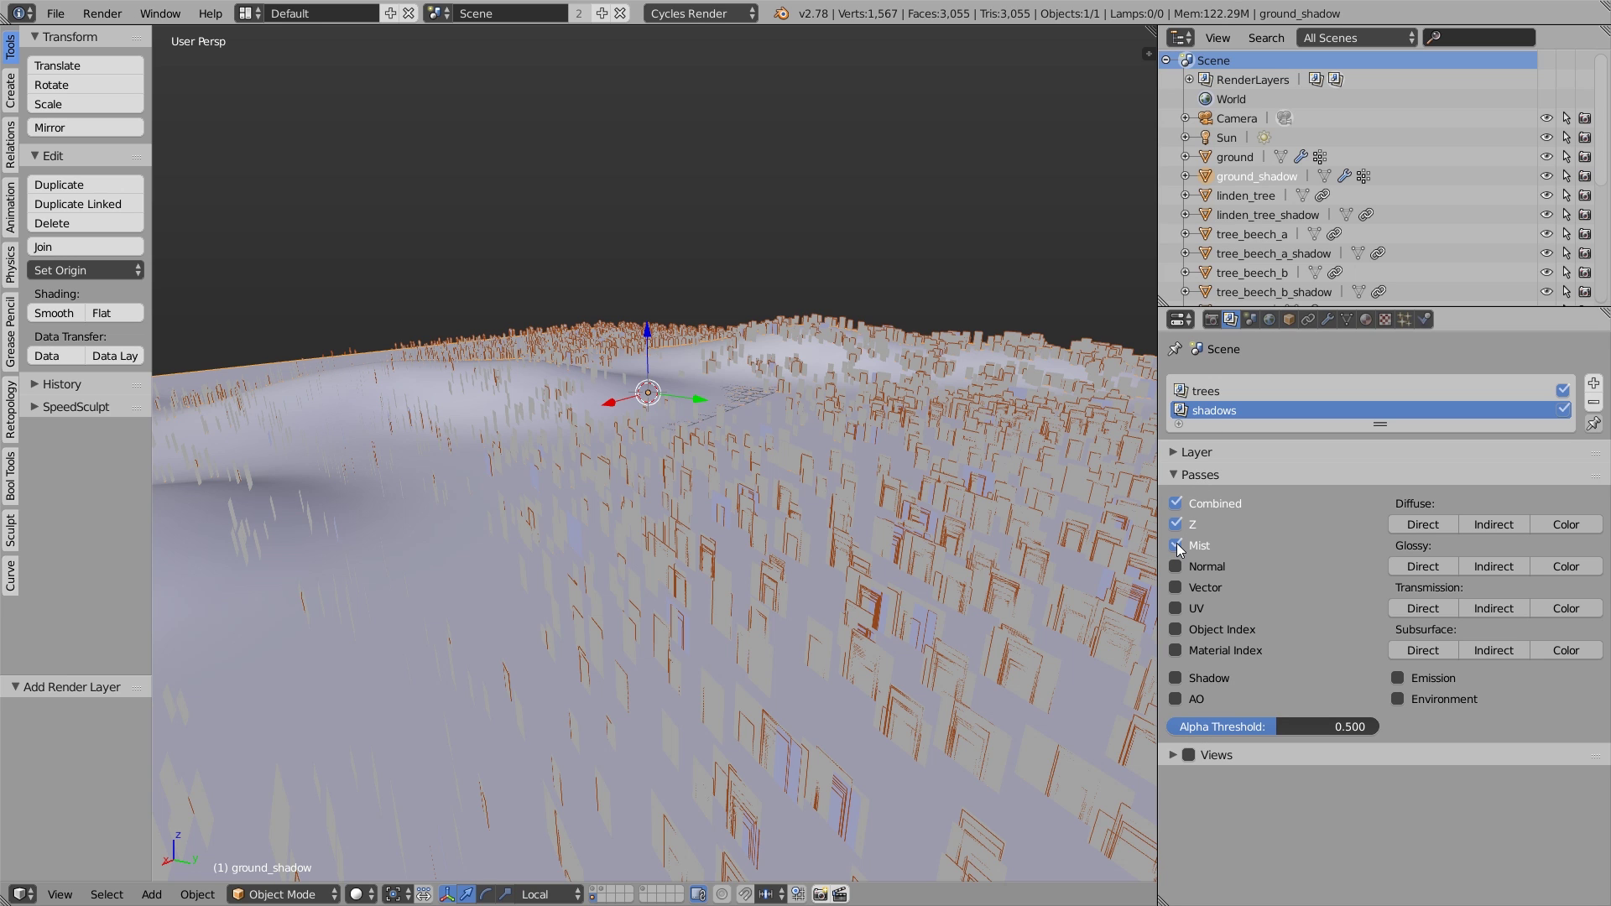
pyautogui.click(1209, 391)
pyautogui.click(1175, 546)
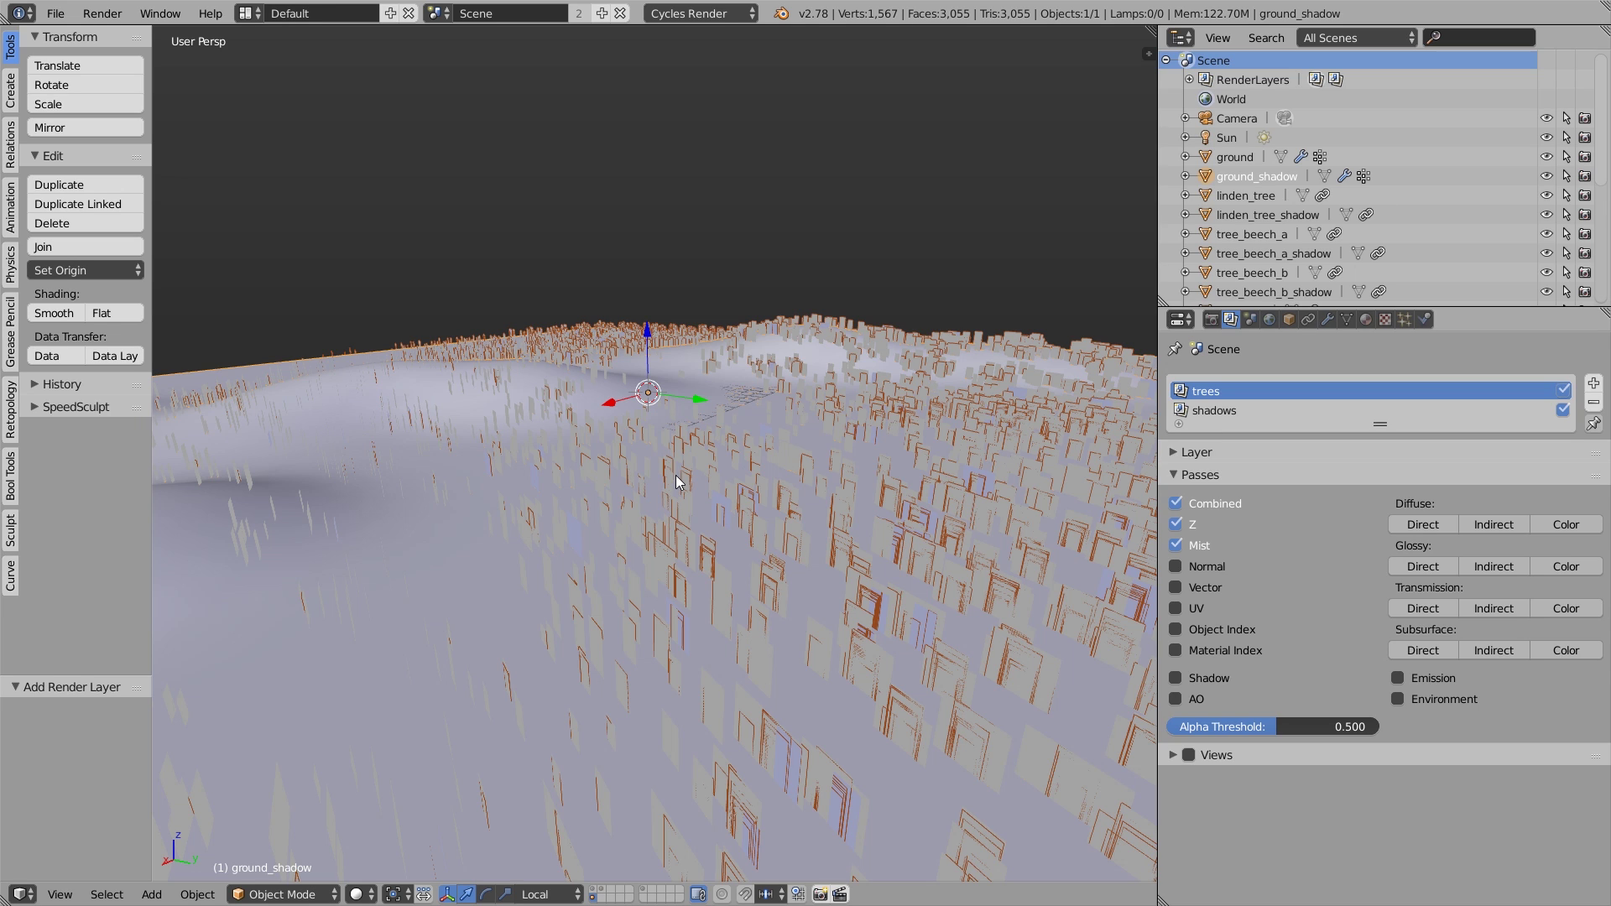
# - Show scene layer 6 alongside layer 11 and enable the Mist limits display for the selected camera
pyautogui.scroll(-6, 737, 551)
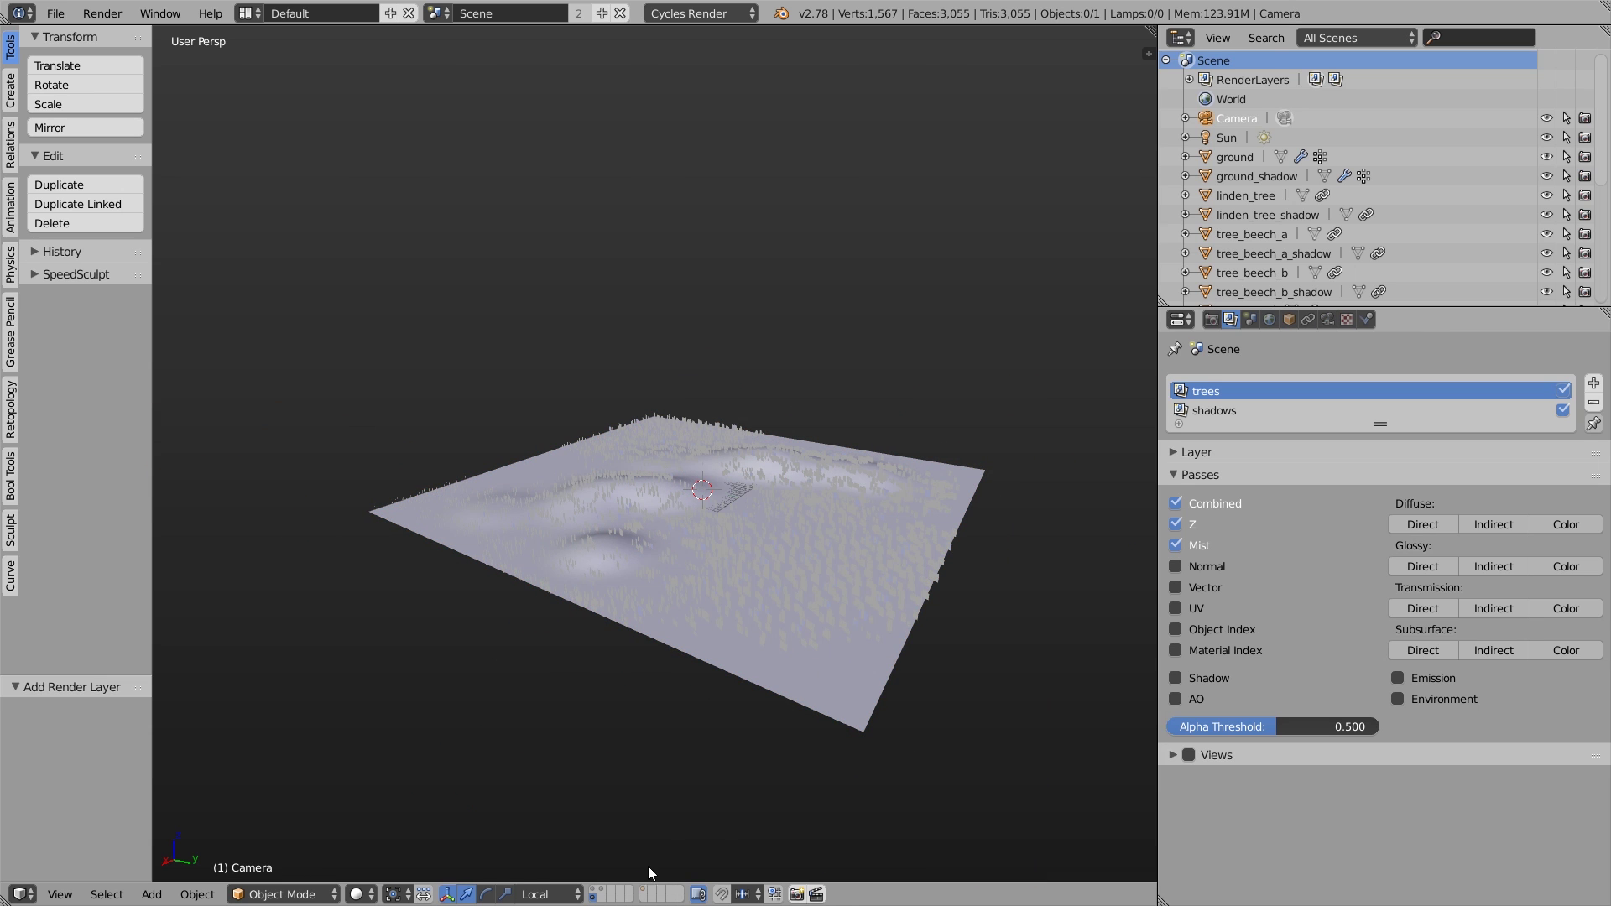
pyautogui.keyDown('shift'); pyautogui.click(643, 891); pyautogui.keyUp('shift')
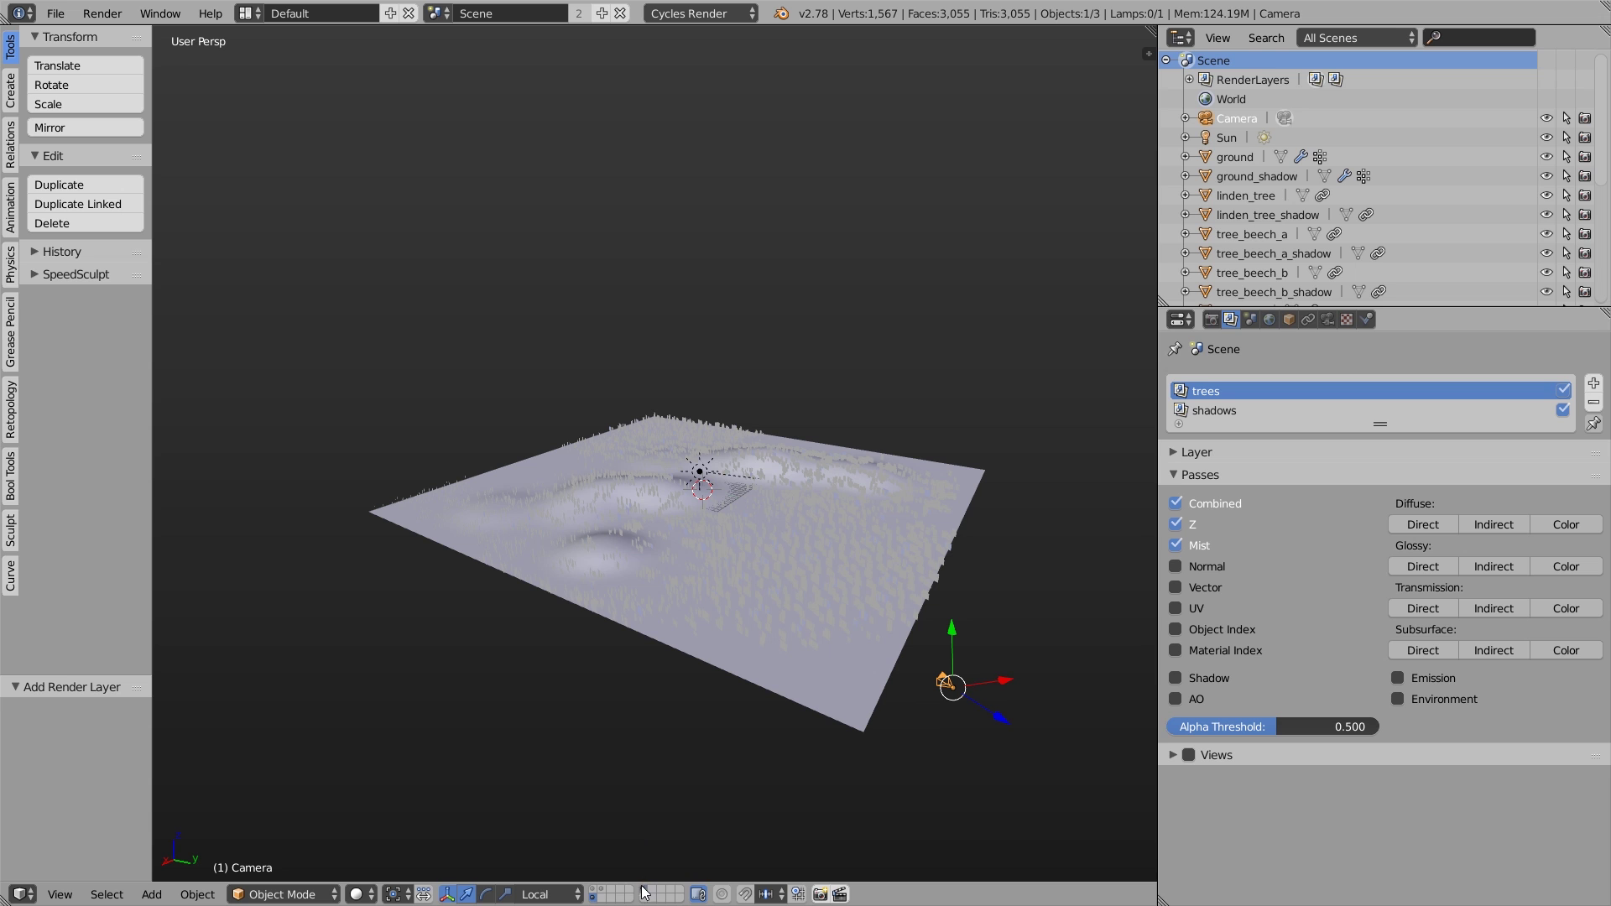
pyautogui.moveTo(1019, 690); pyautogui.dragTo(992, 663, button='middle')
pyautogui.click(1330, 321)
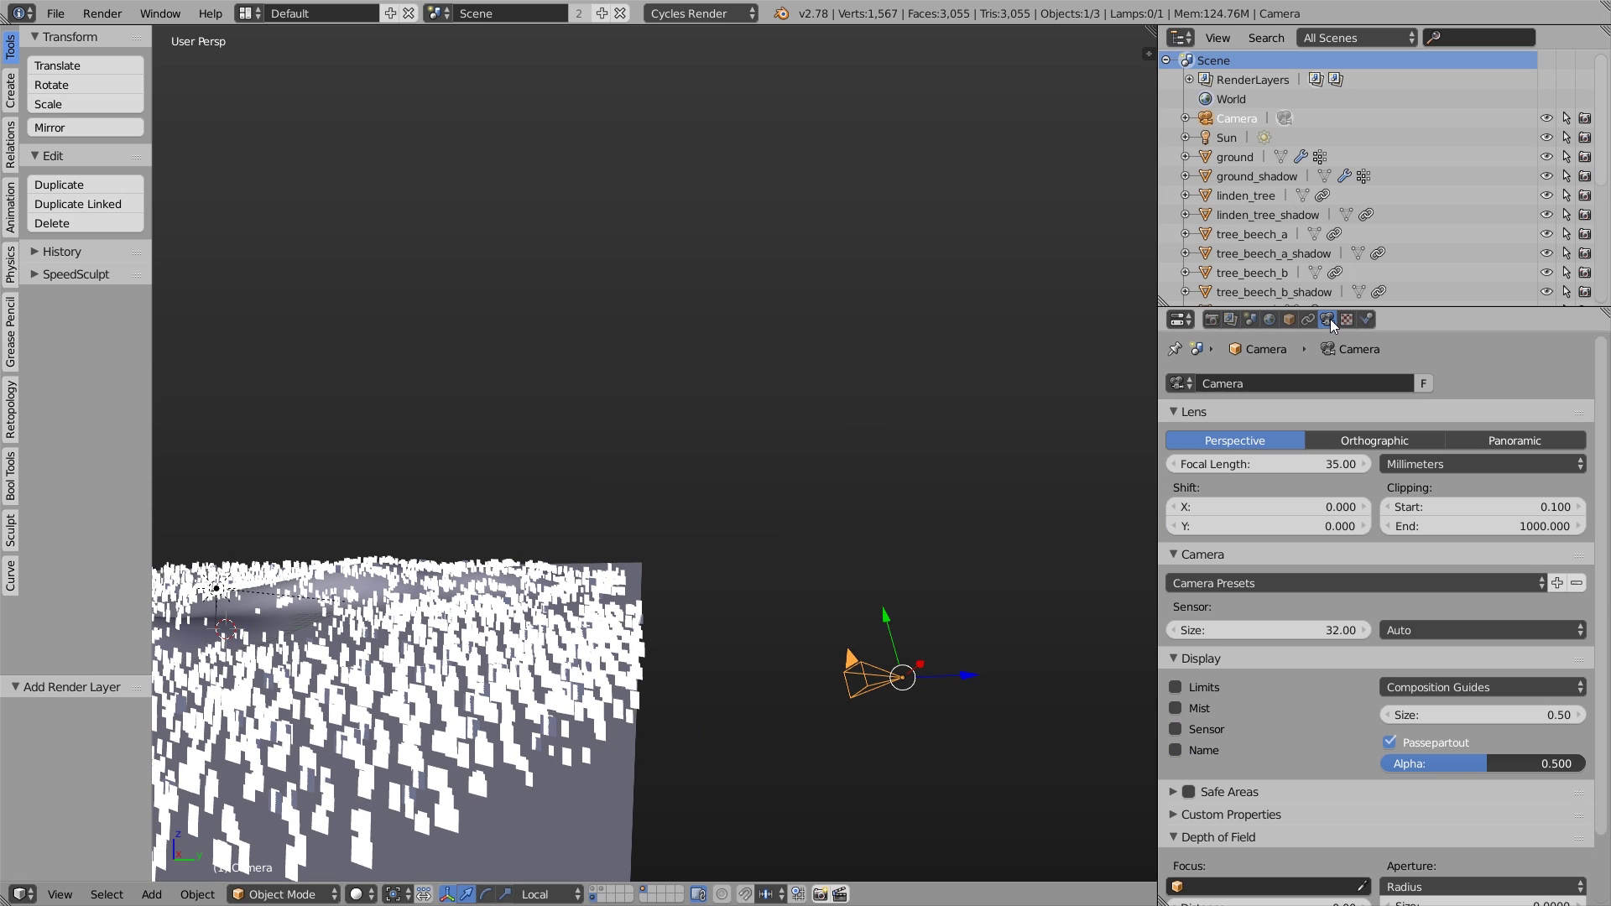
pyautogui.click(1177, 708)
pyautogui.moveTo(939, 621); pyautogui.dragTo(493, 579, button='middle')
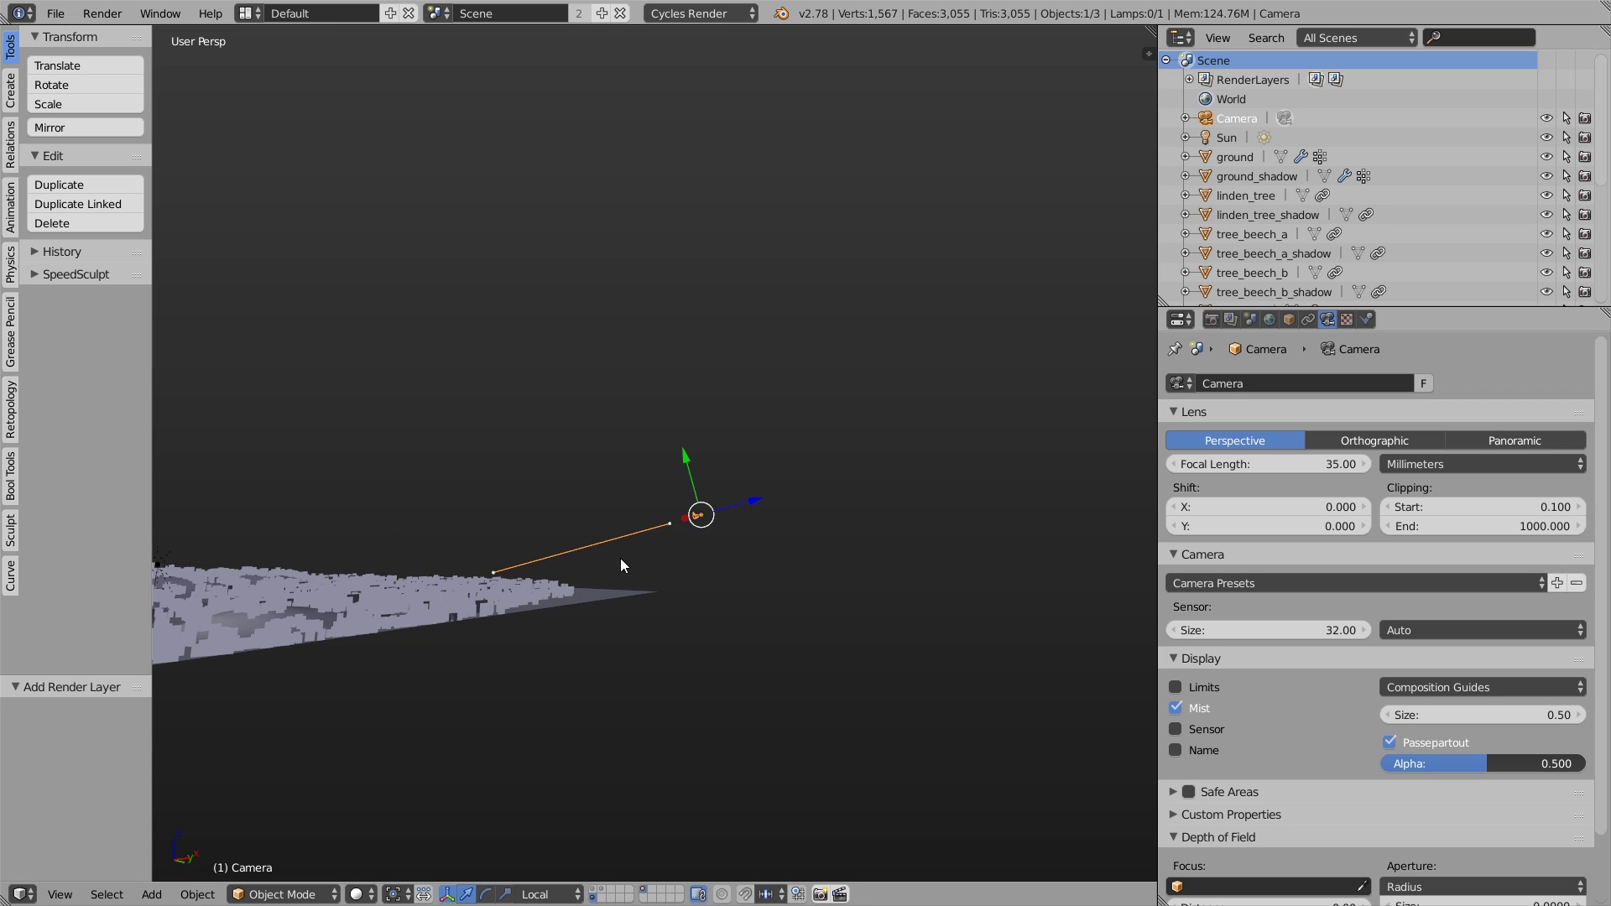
pyautogui.moveTo(609, 521); pyautogui.dragTo(608, 567, button='middle')
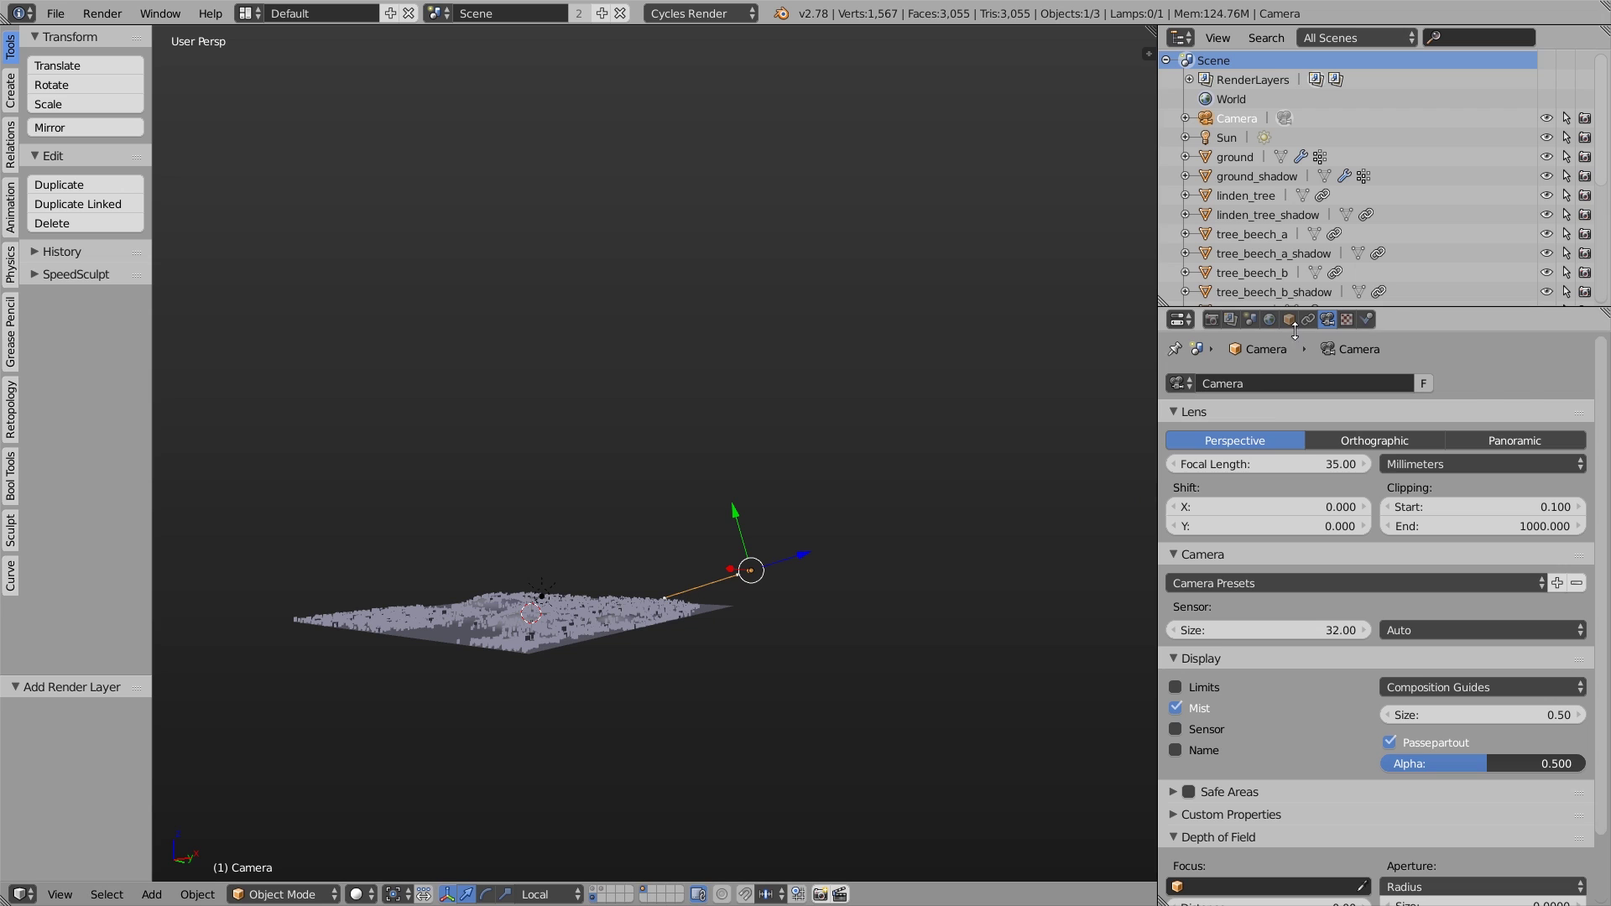
# - Set the world's Mist Pass start to 10 and its depth to 101.70, checking the camera's mist line against the terrain
pyautogui.click(1269, 319)
pyautogui.moveTo(822, 537); pyautogui.dragTo(1167, 595, button='middle')
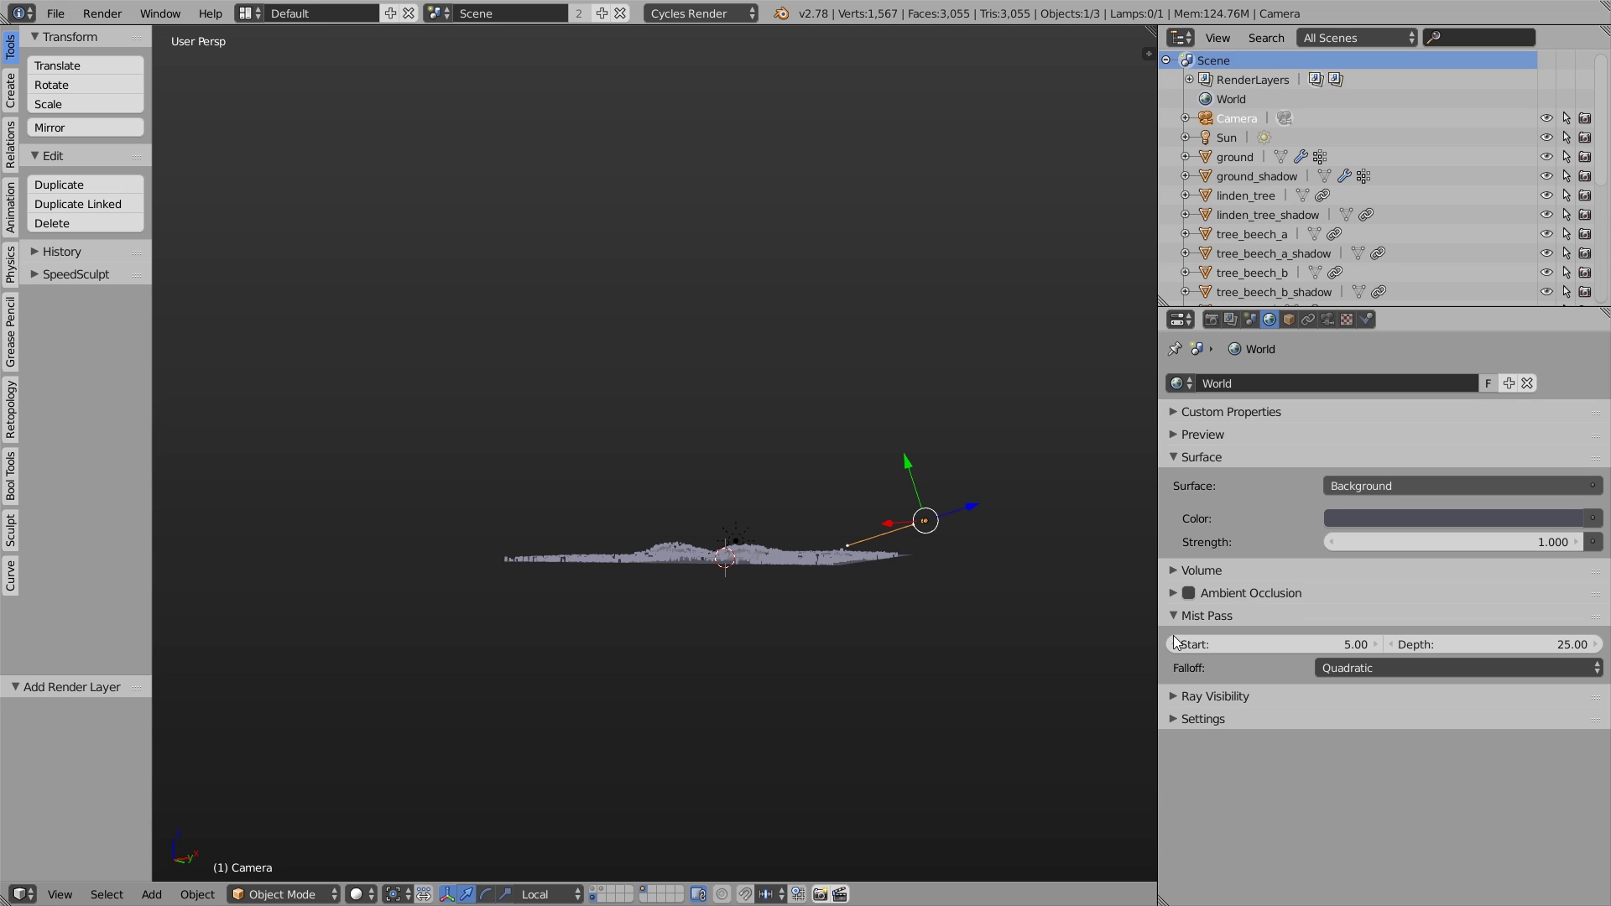
pyautogui.click(1248, 644)
pyautogui.write('10')
pyautogui.press('Return')
pyautogui.moveTo(659, 537); pyautogui.dragTo(824, 551, button='middle')
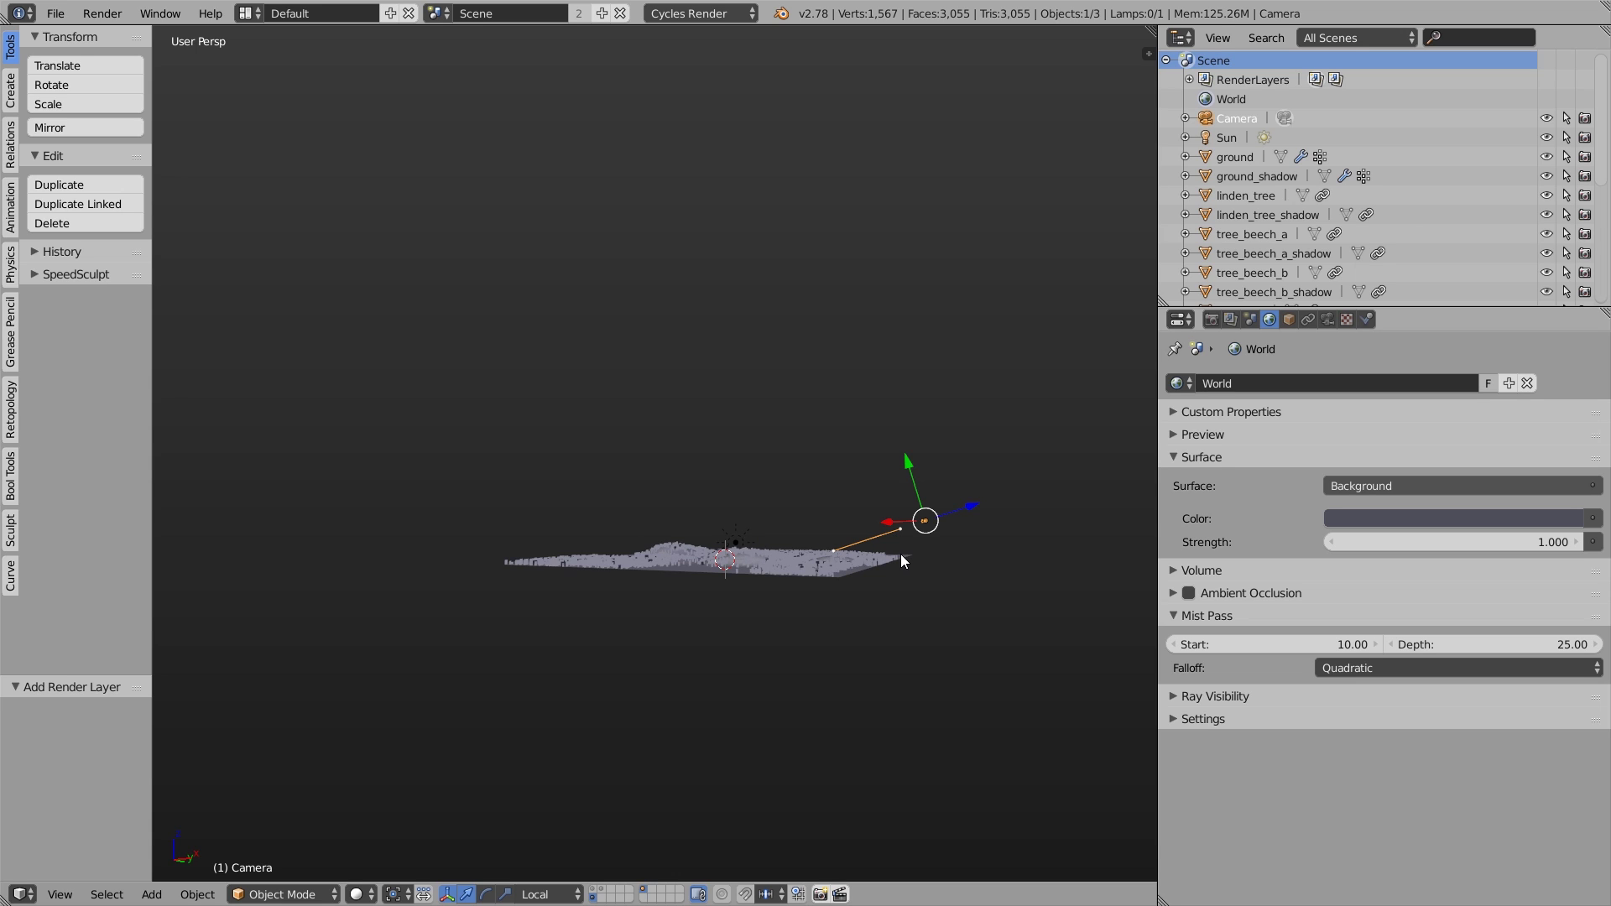
pyautogui.moveTo(1432, 644); pyautogui.dragTo(1552, 644)
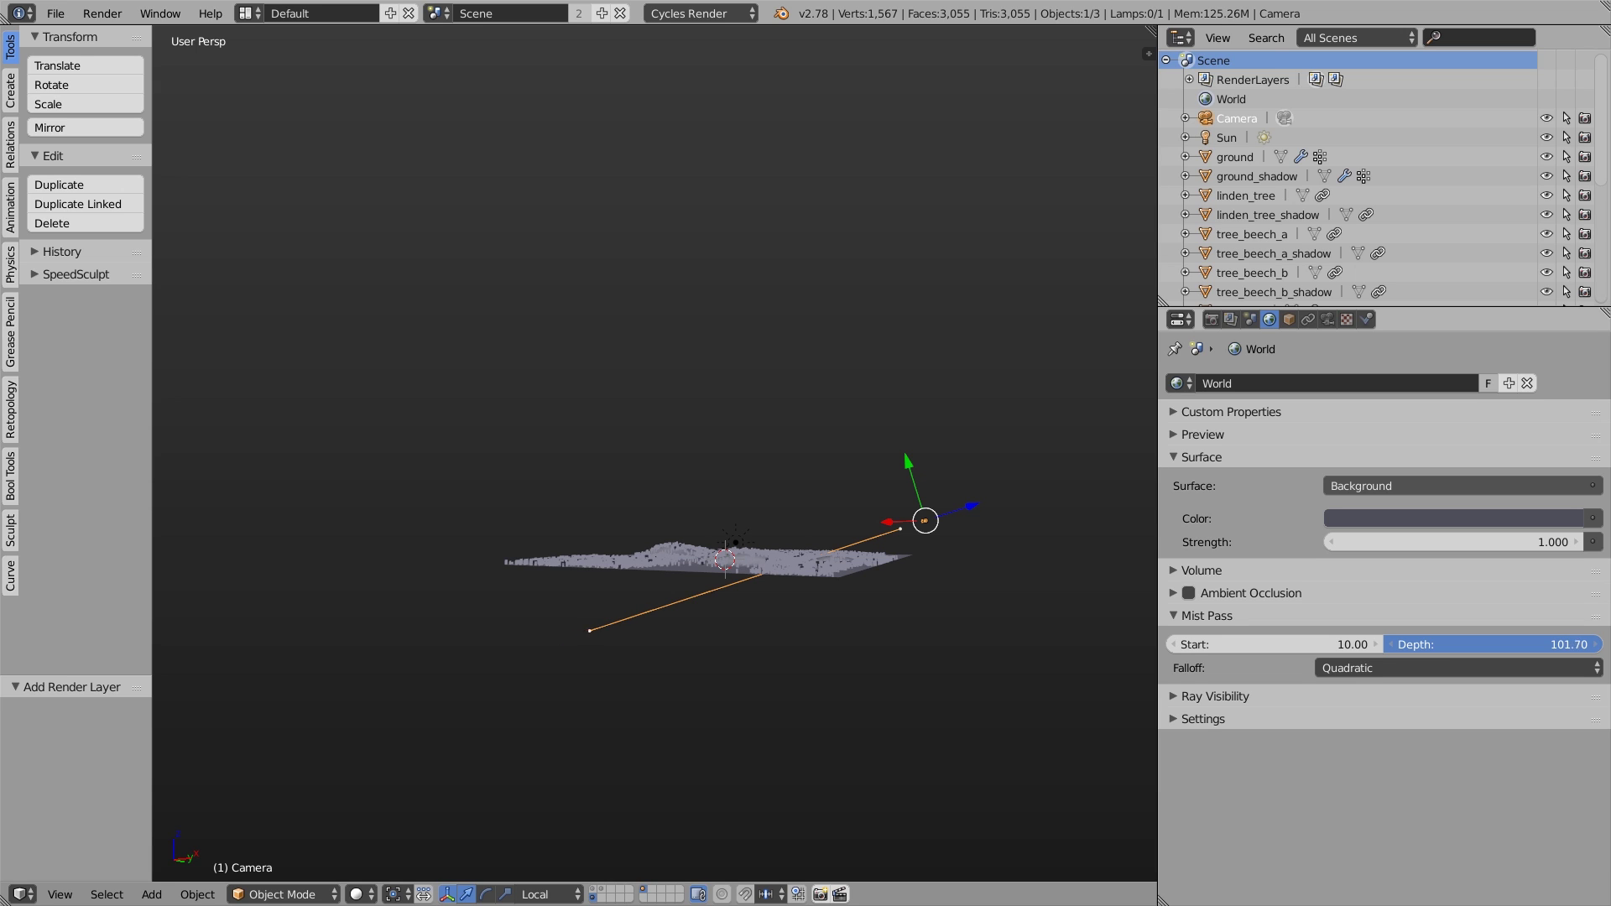
pyautogui.moveTo(1553, 644); pyautogui.dragTo(1557, 643)
pyautogui.press('KP_8')
pyautogui.press('KP_8')
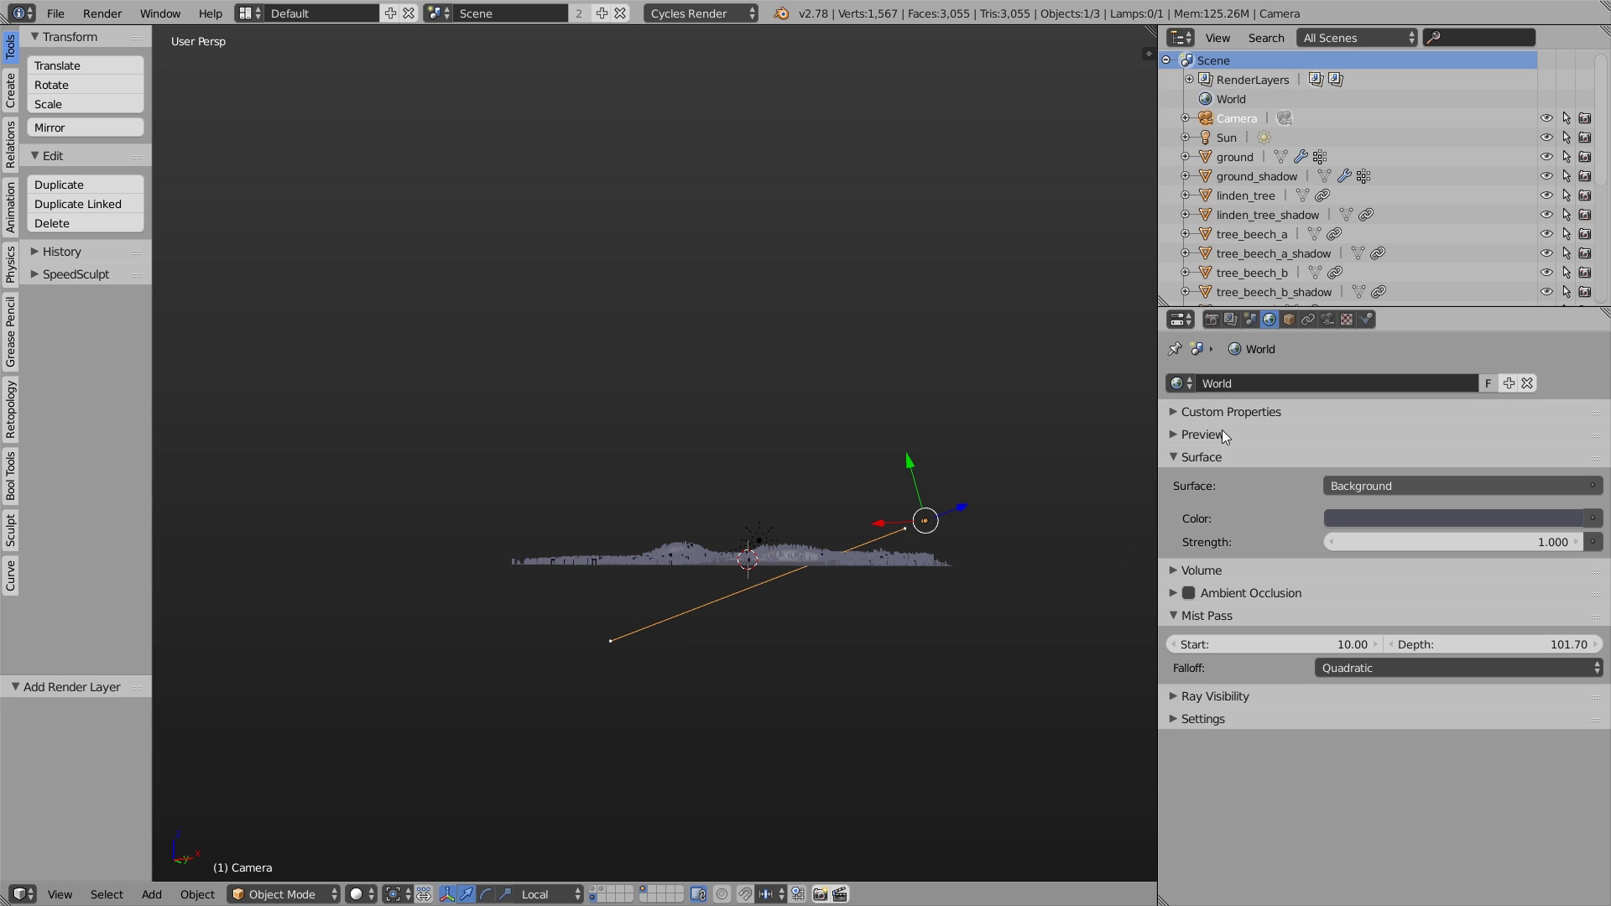
# - Return to the camera view, select ground_shadow, and examine the distribution of its foreground shadow planes up close
pyautogui.click(1214, 318)
pyautogui.press('KP_0')
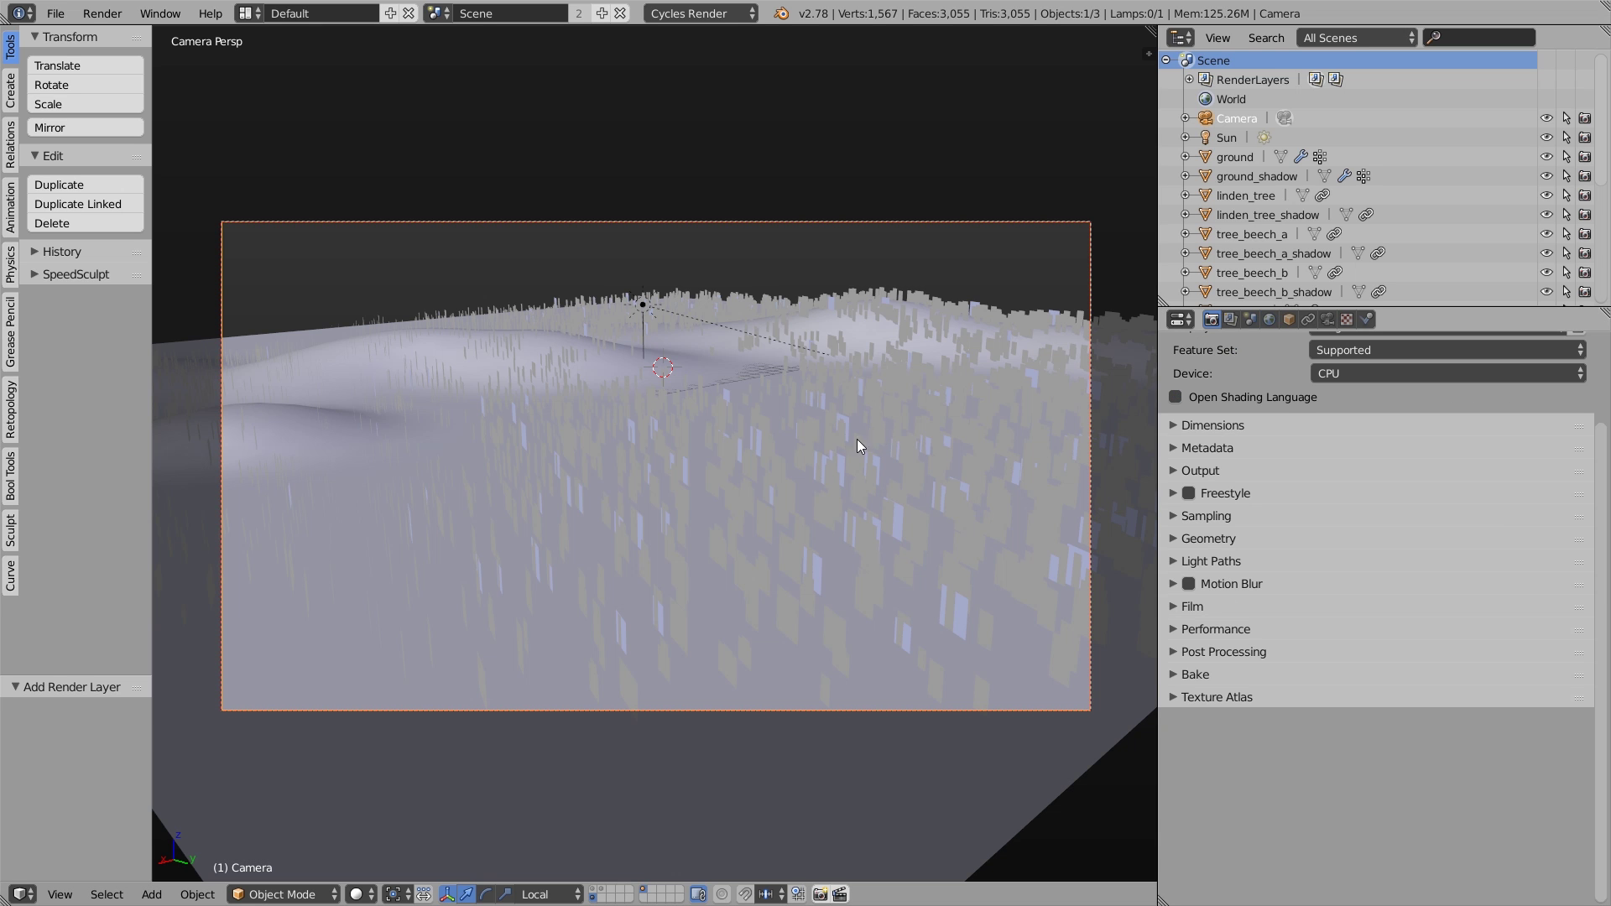
pyautogui.rightClick(825, 591)
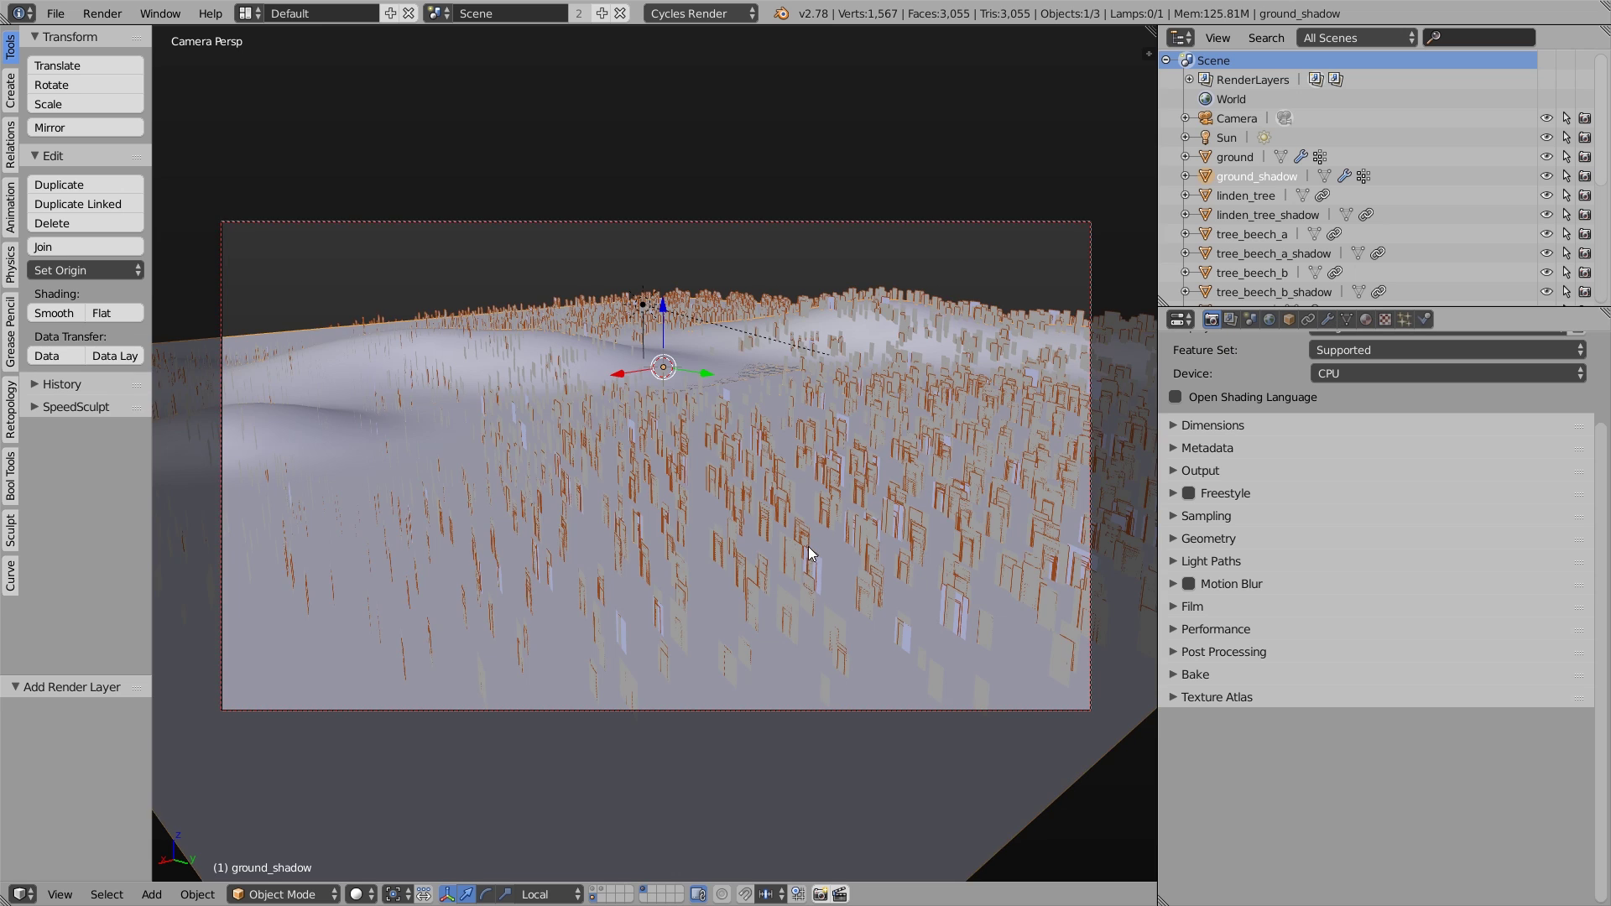
pyautogui.scroll(3, 826, 581)
pyautogui.scroll(5, 826, 581)
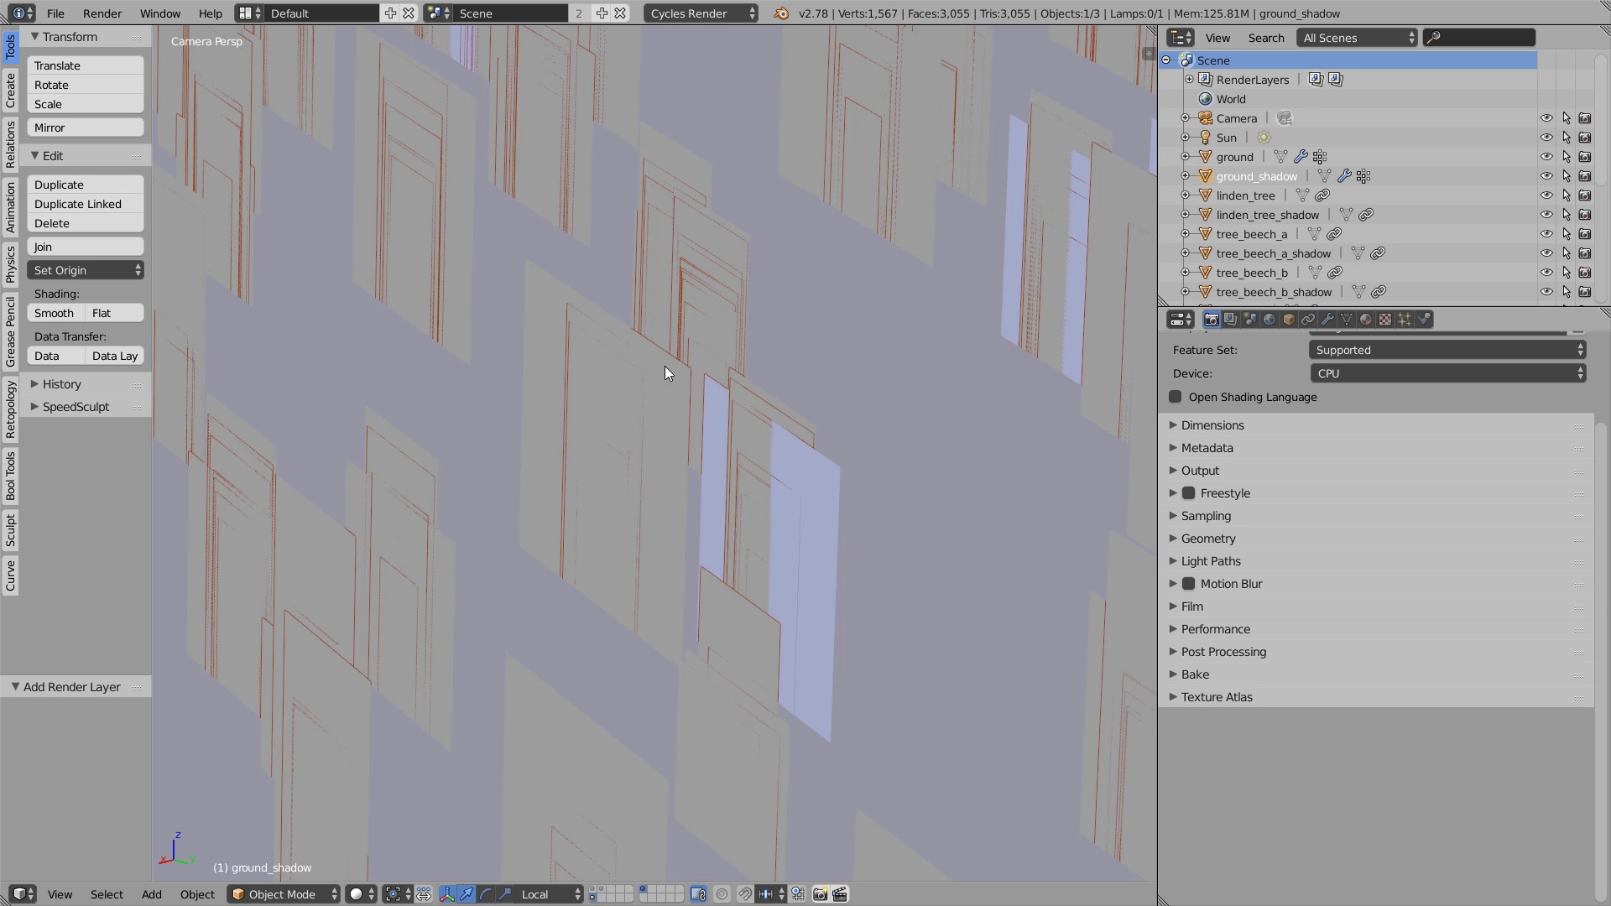
pyautogui.scroll(-2, 678, 356)
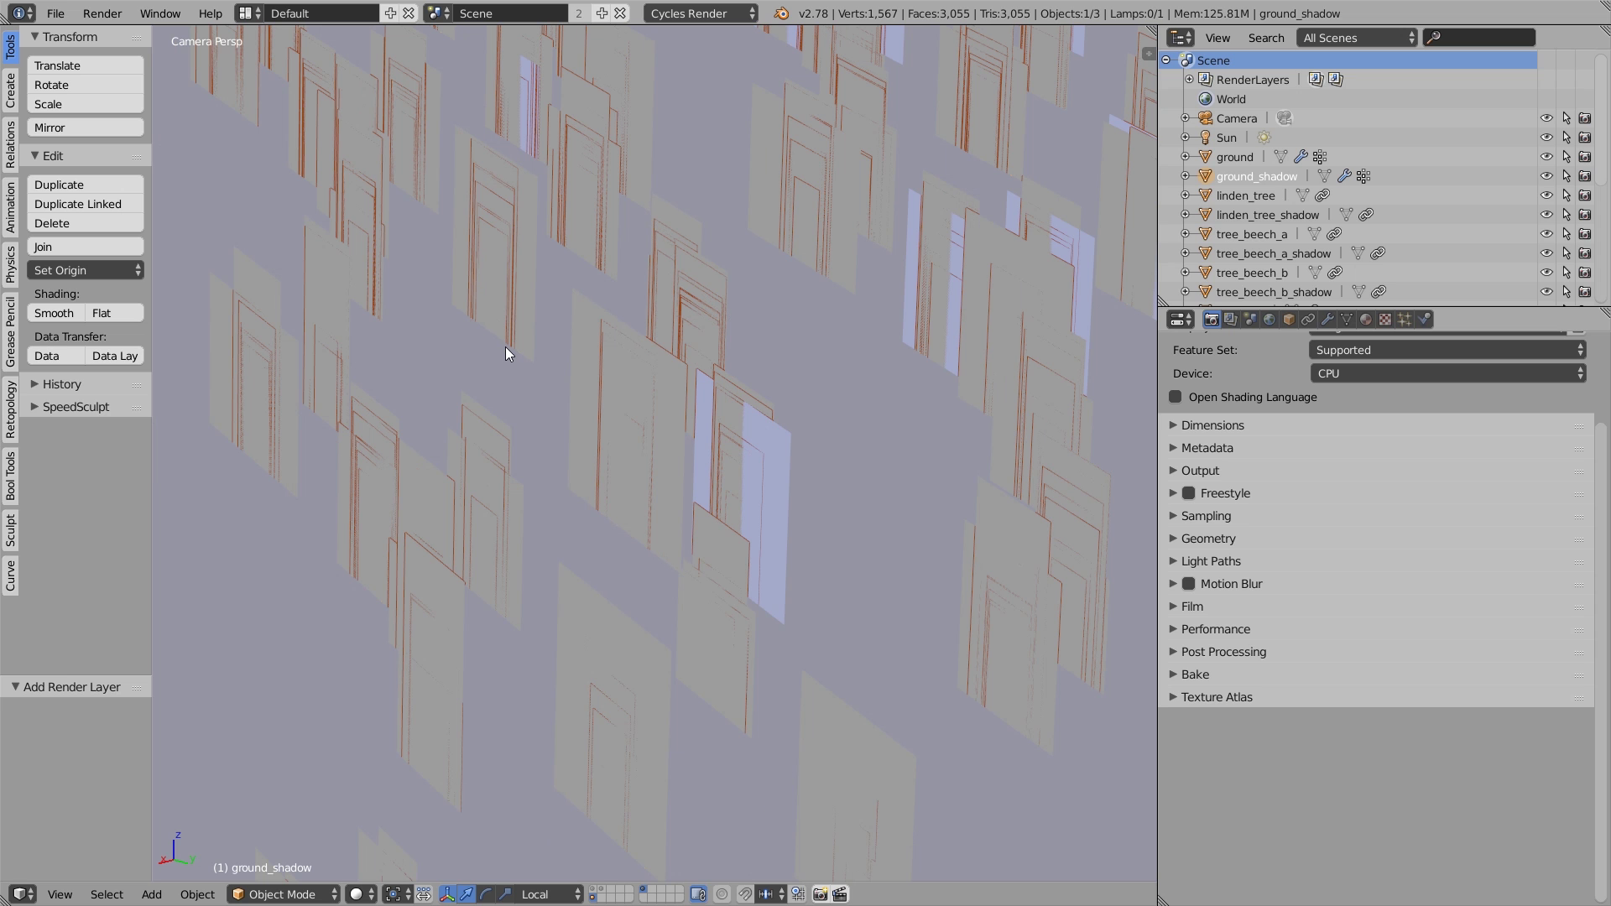
pyautogui.scroll(-5, 501, 344)
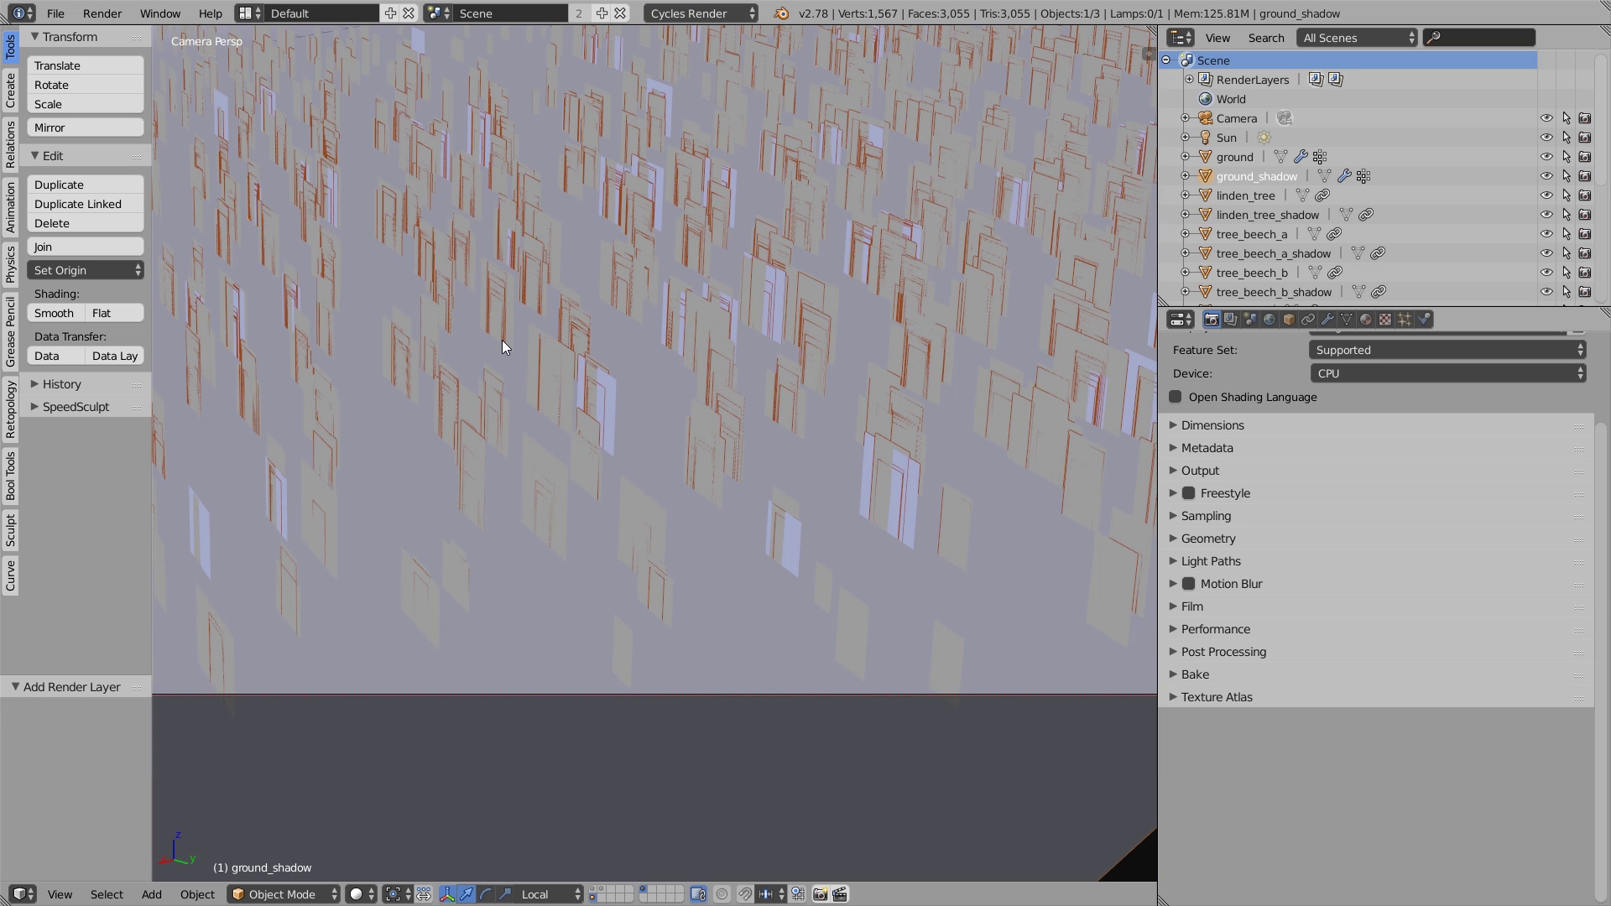
pyautogui.scroll(-4, 558, 319)
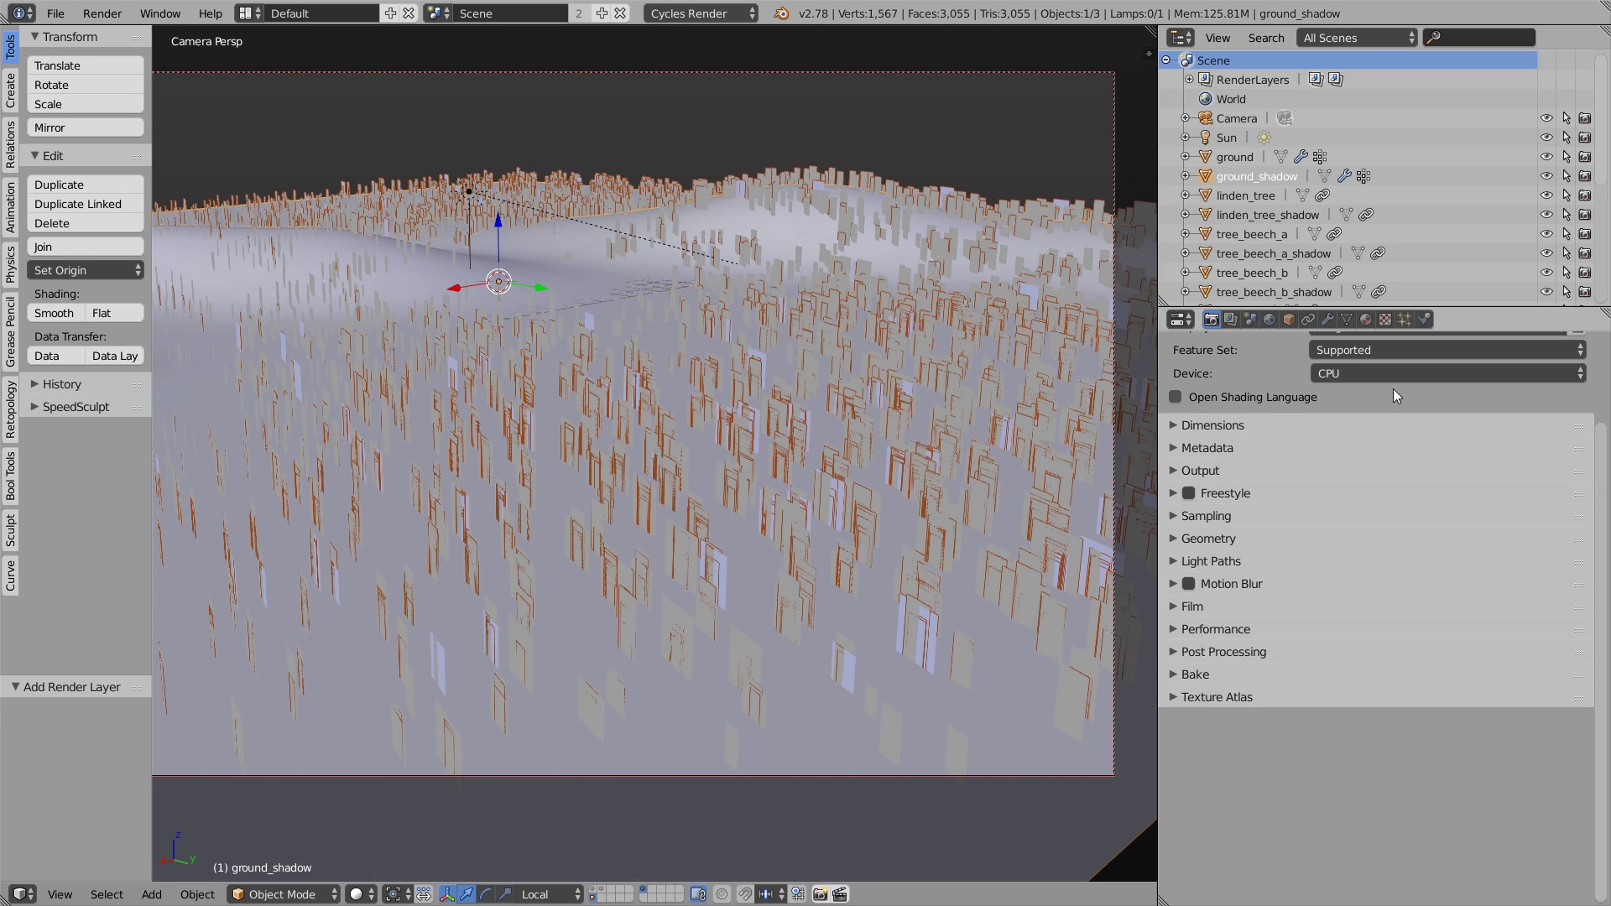
# - Clear the Density vertex group from the particle systems of both ground_shadow and ground
pyautogui.click(1405, 319)
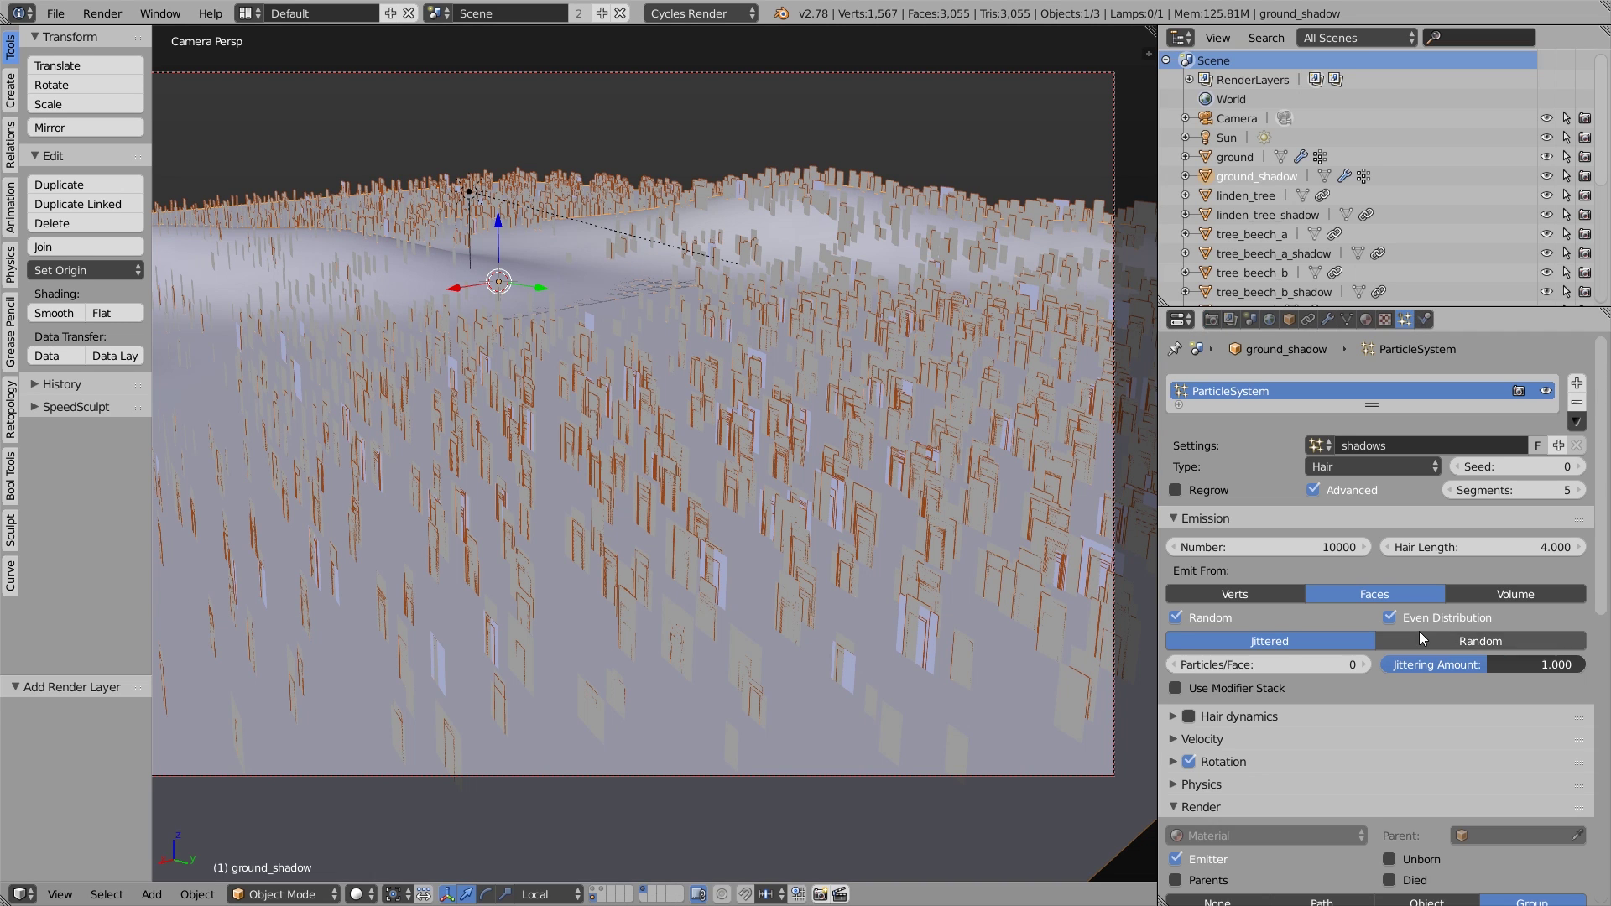
pyautogui.scroll(-10, 1426, 623)
pyautogui.scroll(-5, 1279, 747)
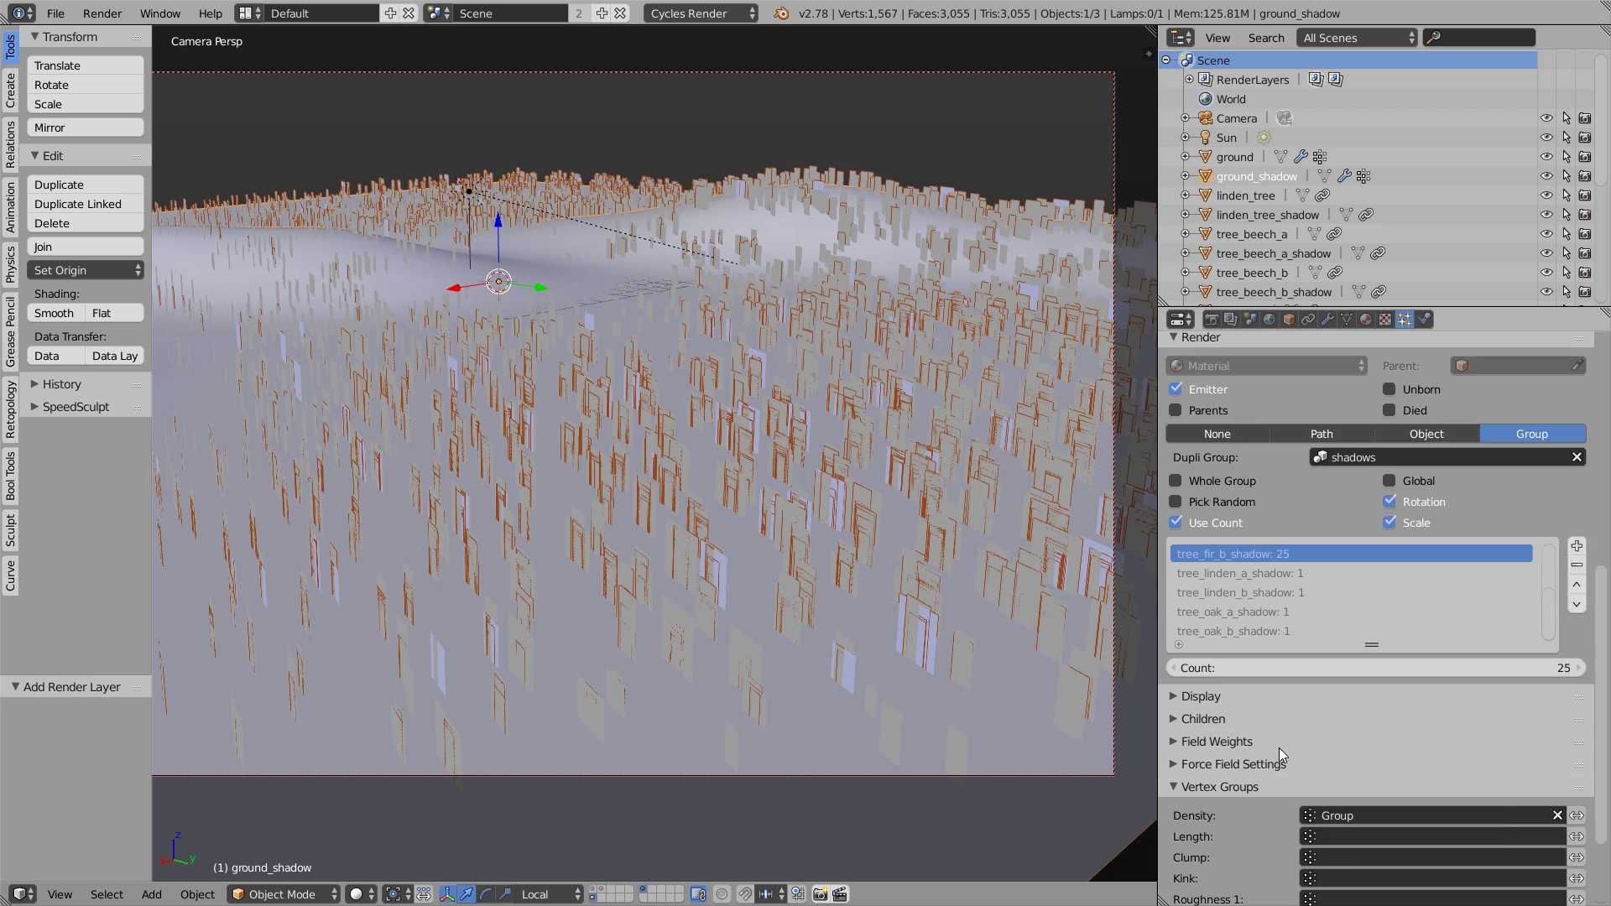
pyautogui.click(1558, 695)
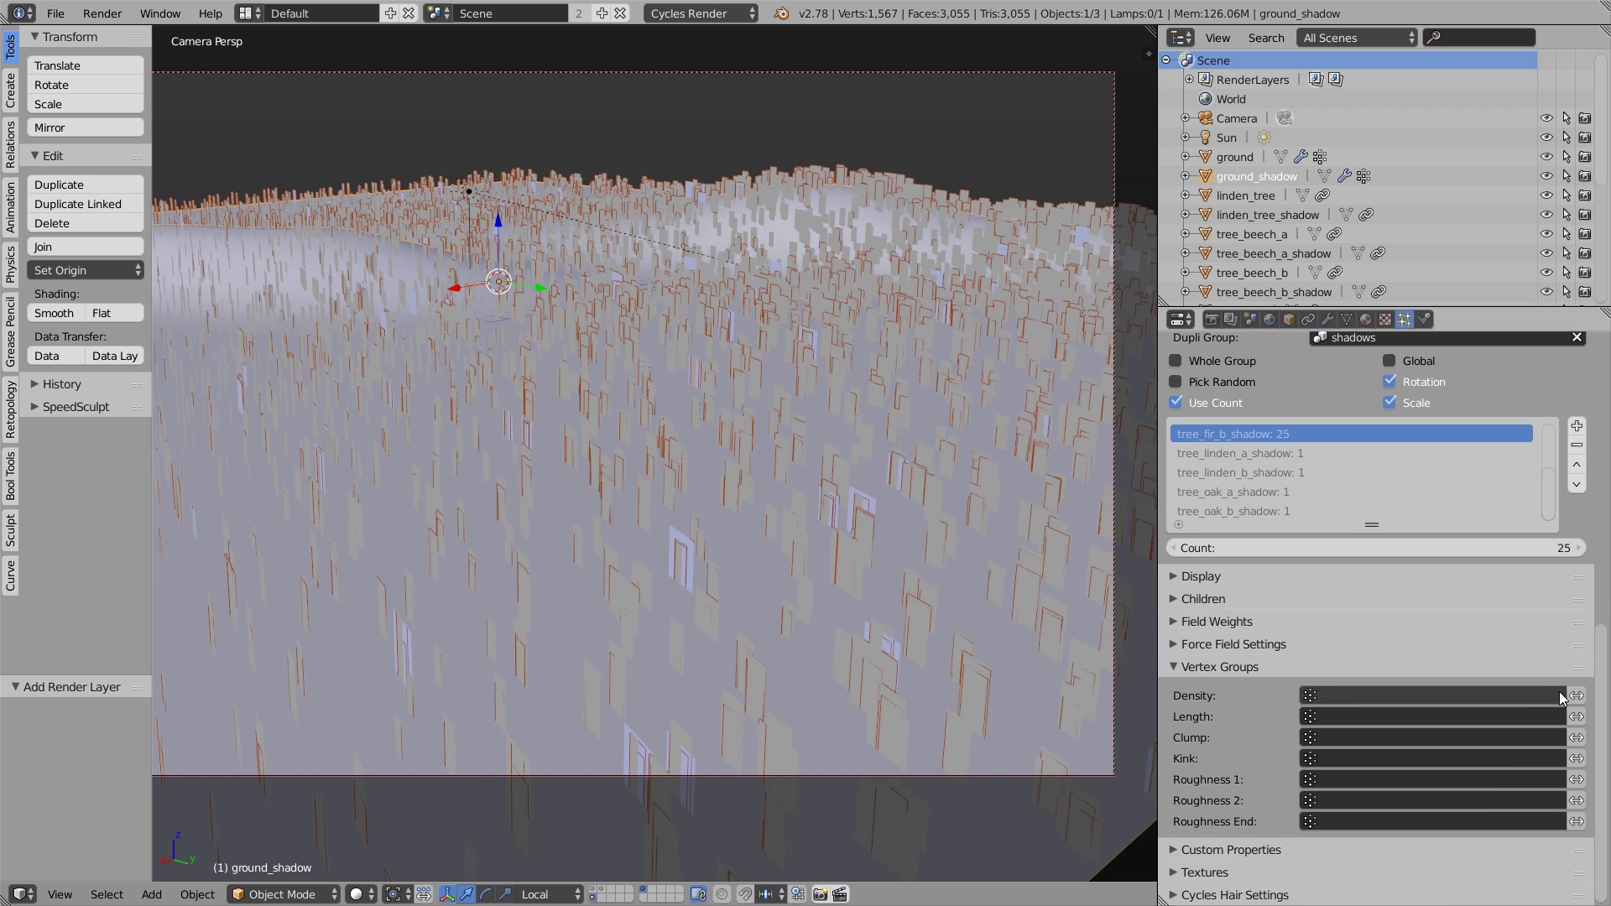
pyautogui.click(1217, 158)
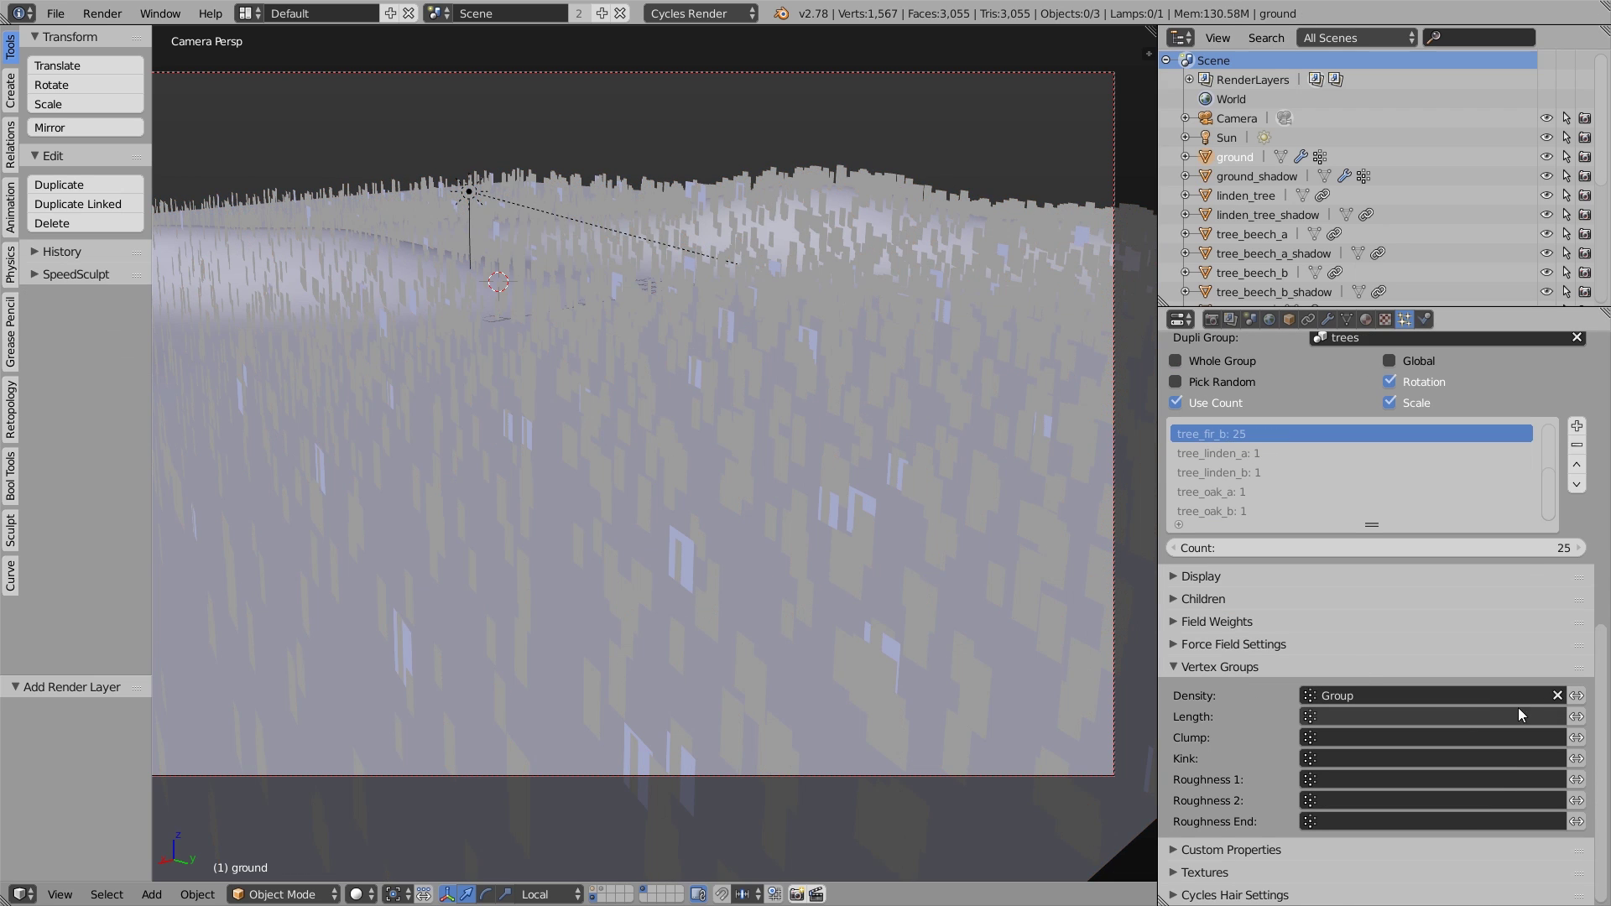
pyautogui.click(1558, 694)
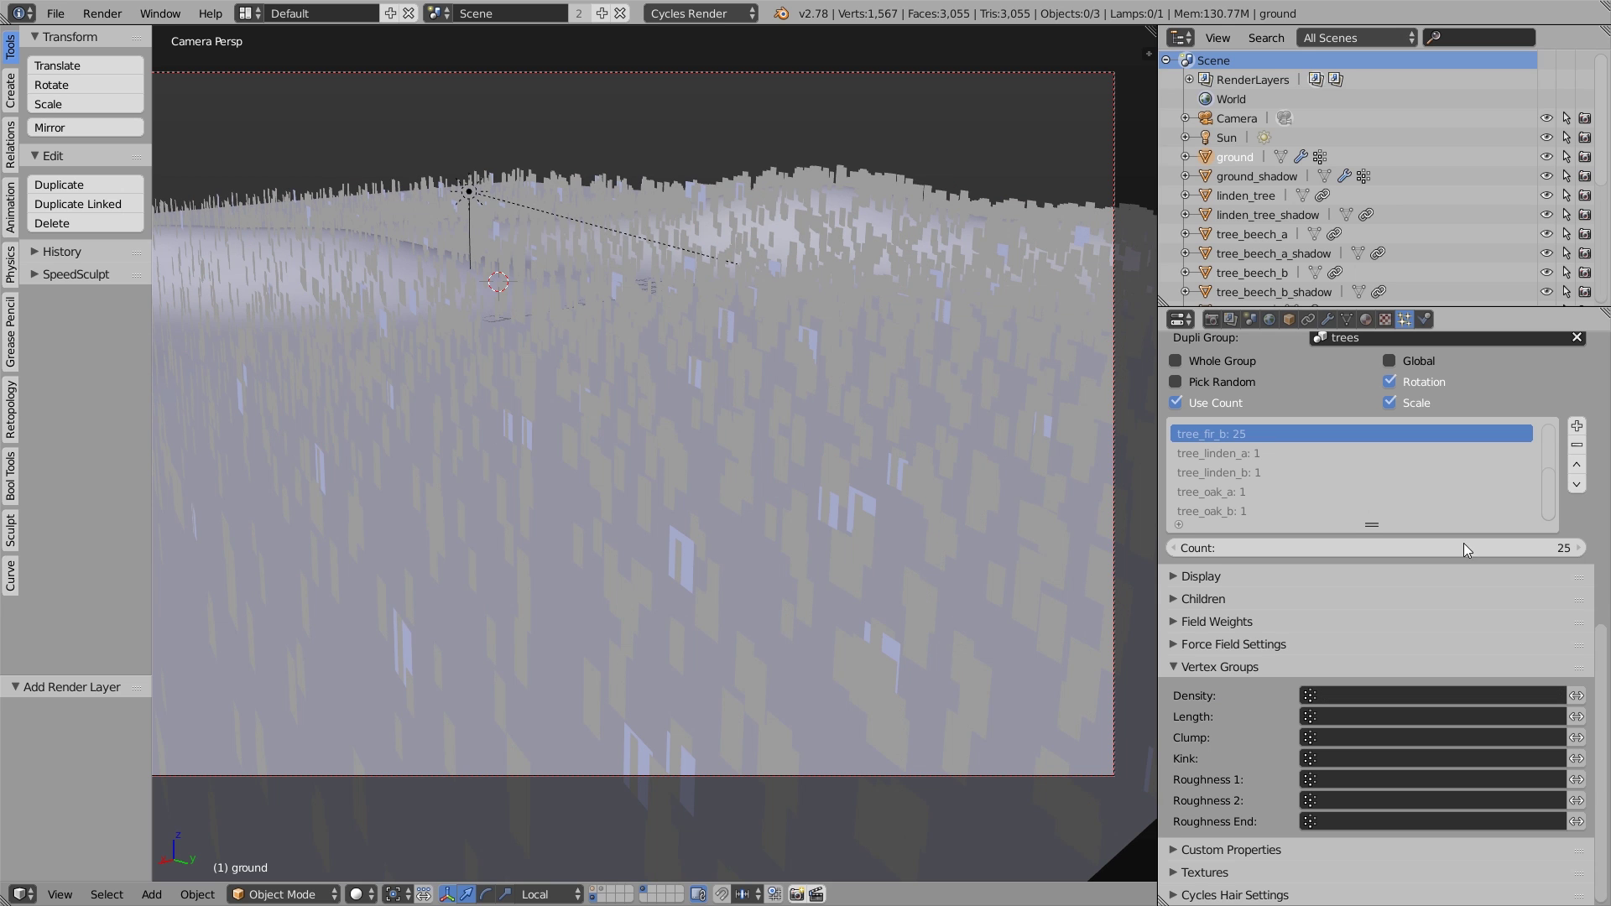
# - Set the particle distribution of ground_shadow and ground to Random, and display the ground together with ground_shadow
pyautogui.click(1265, 175)
pyautogui.scroll(5, 1399, 699)
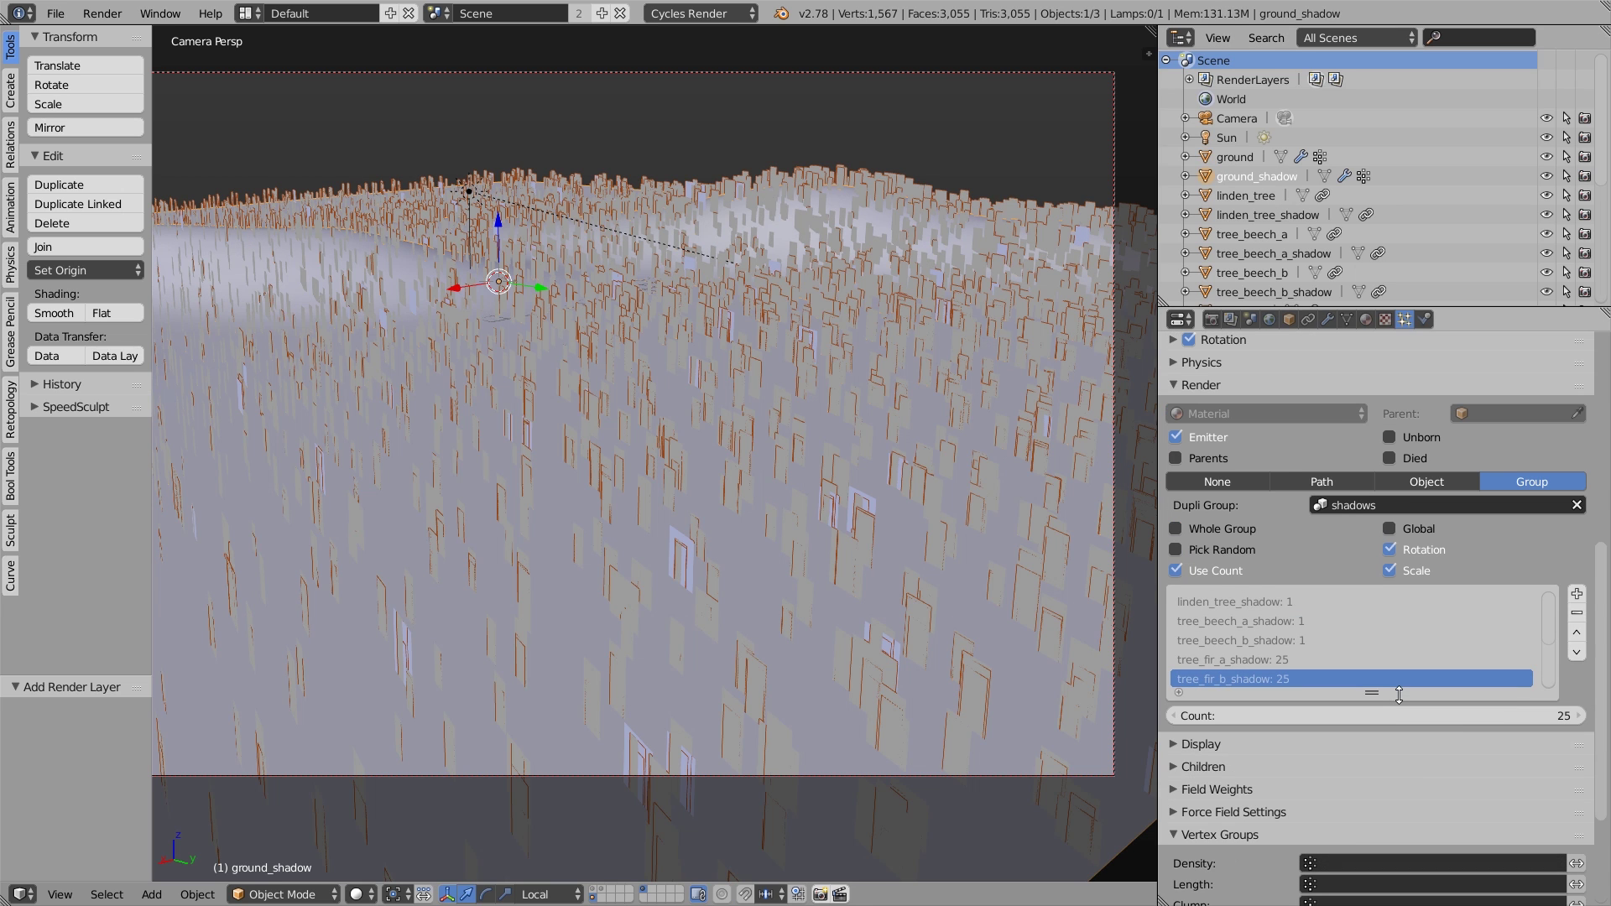
pyautogui.scroll(12, 1343, 578)
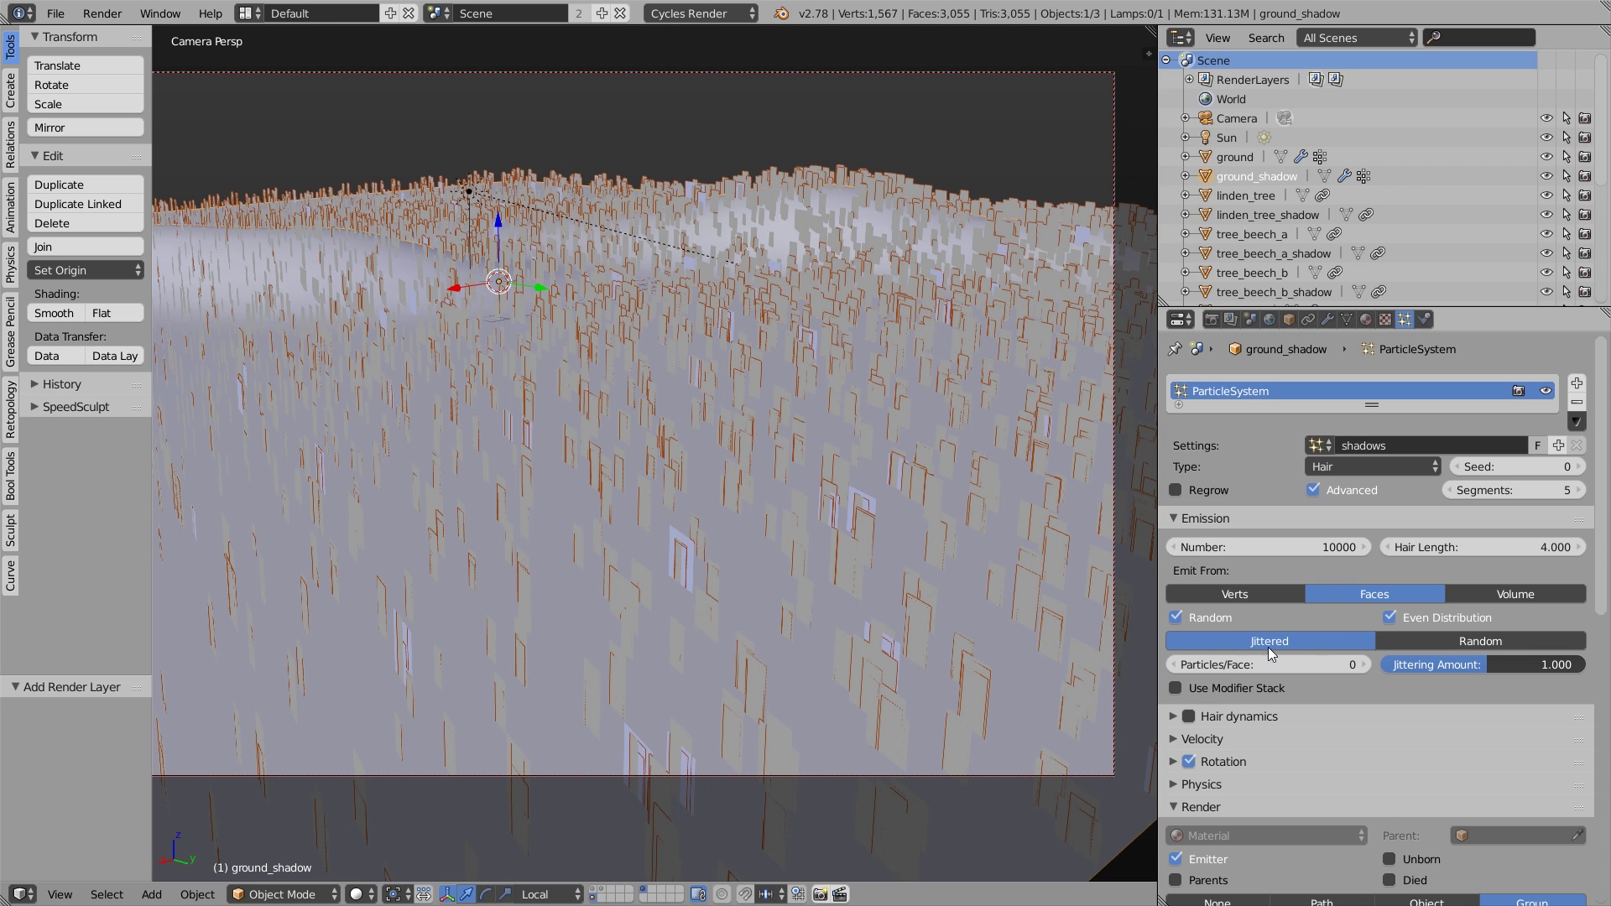
pyautogui.click(1418, 641)
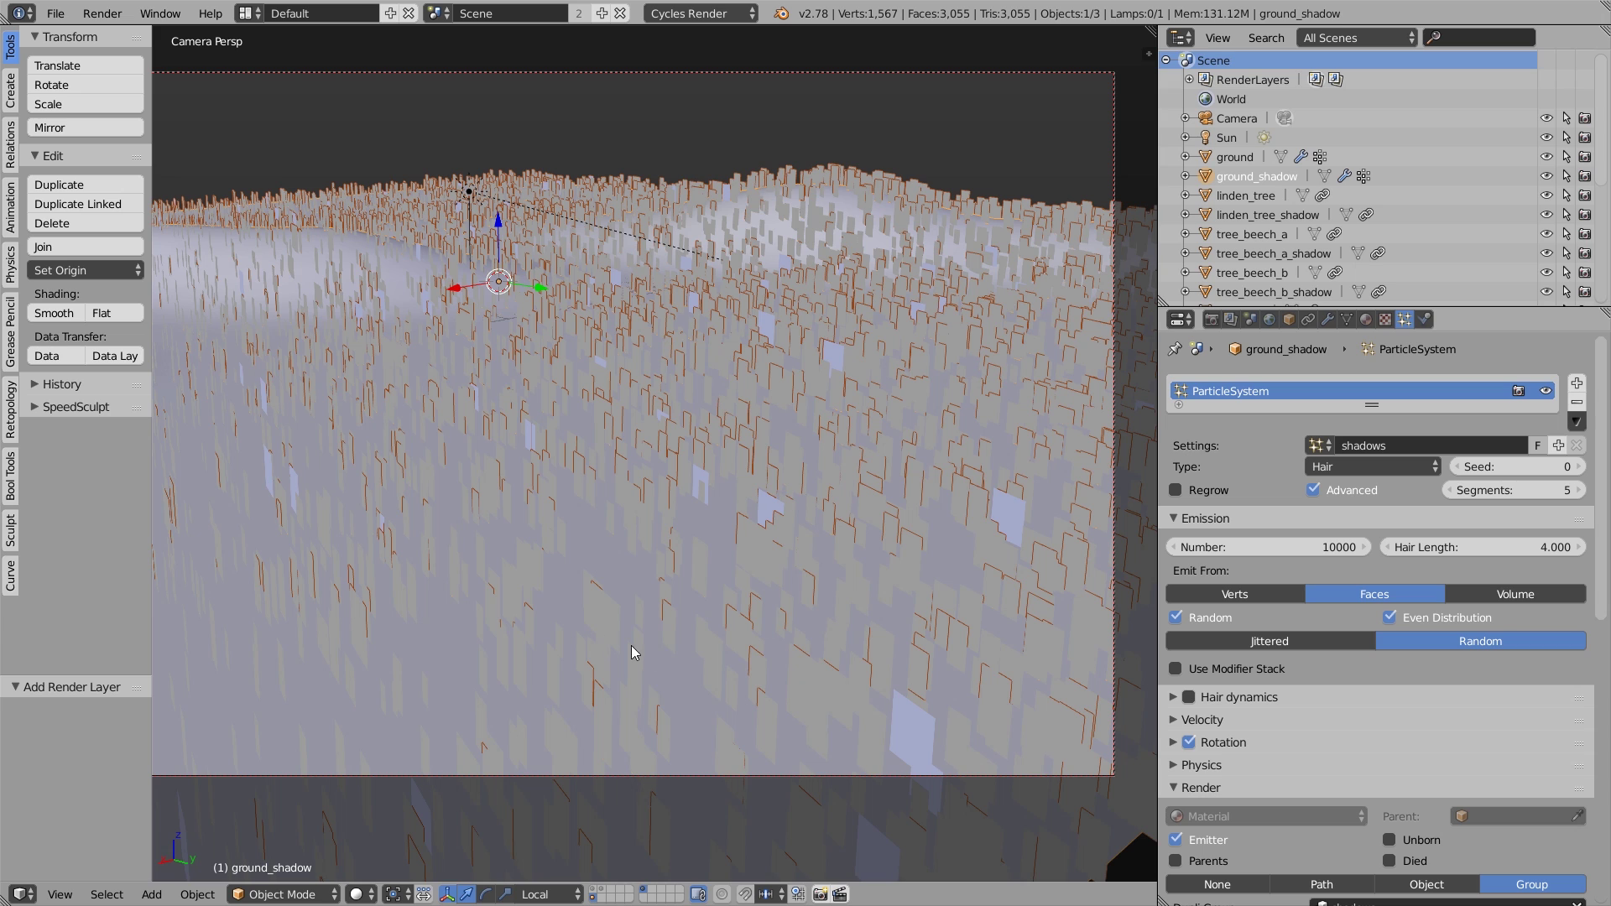
pyautogui.click(1235, 157)
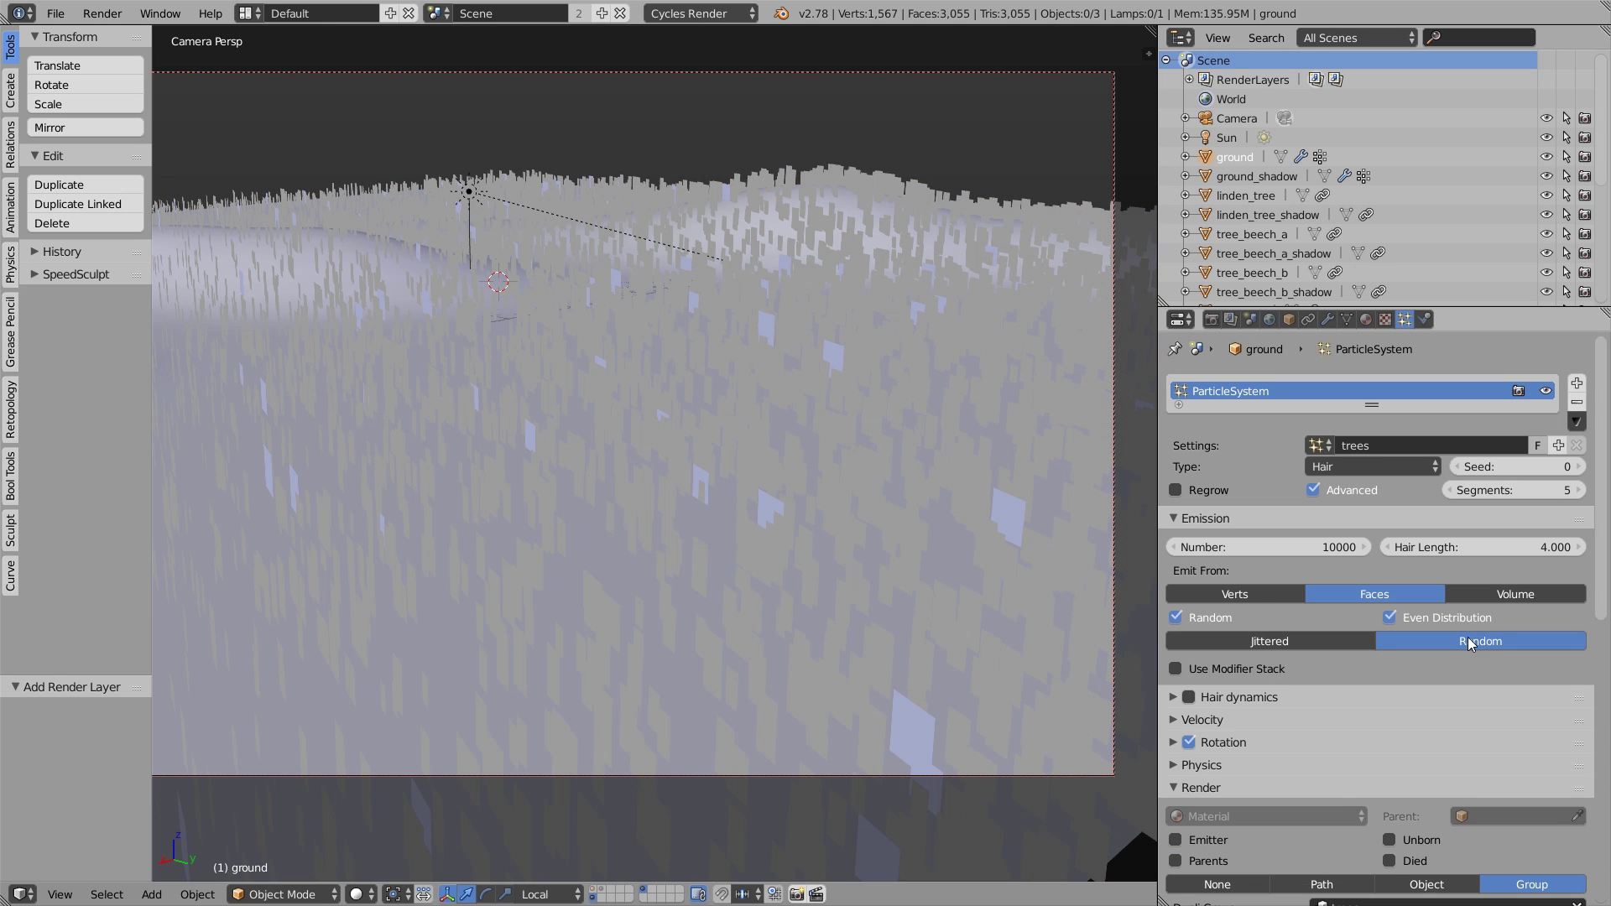
pyautogui.hotkey('alt', 'h')
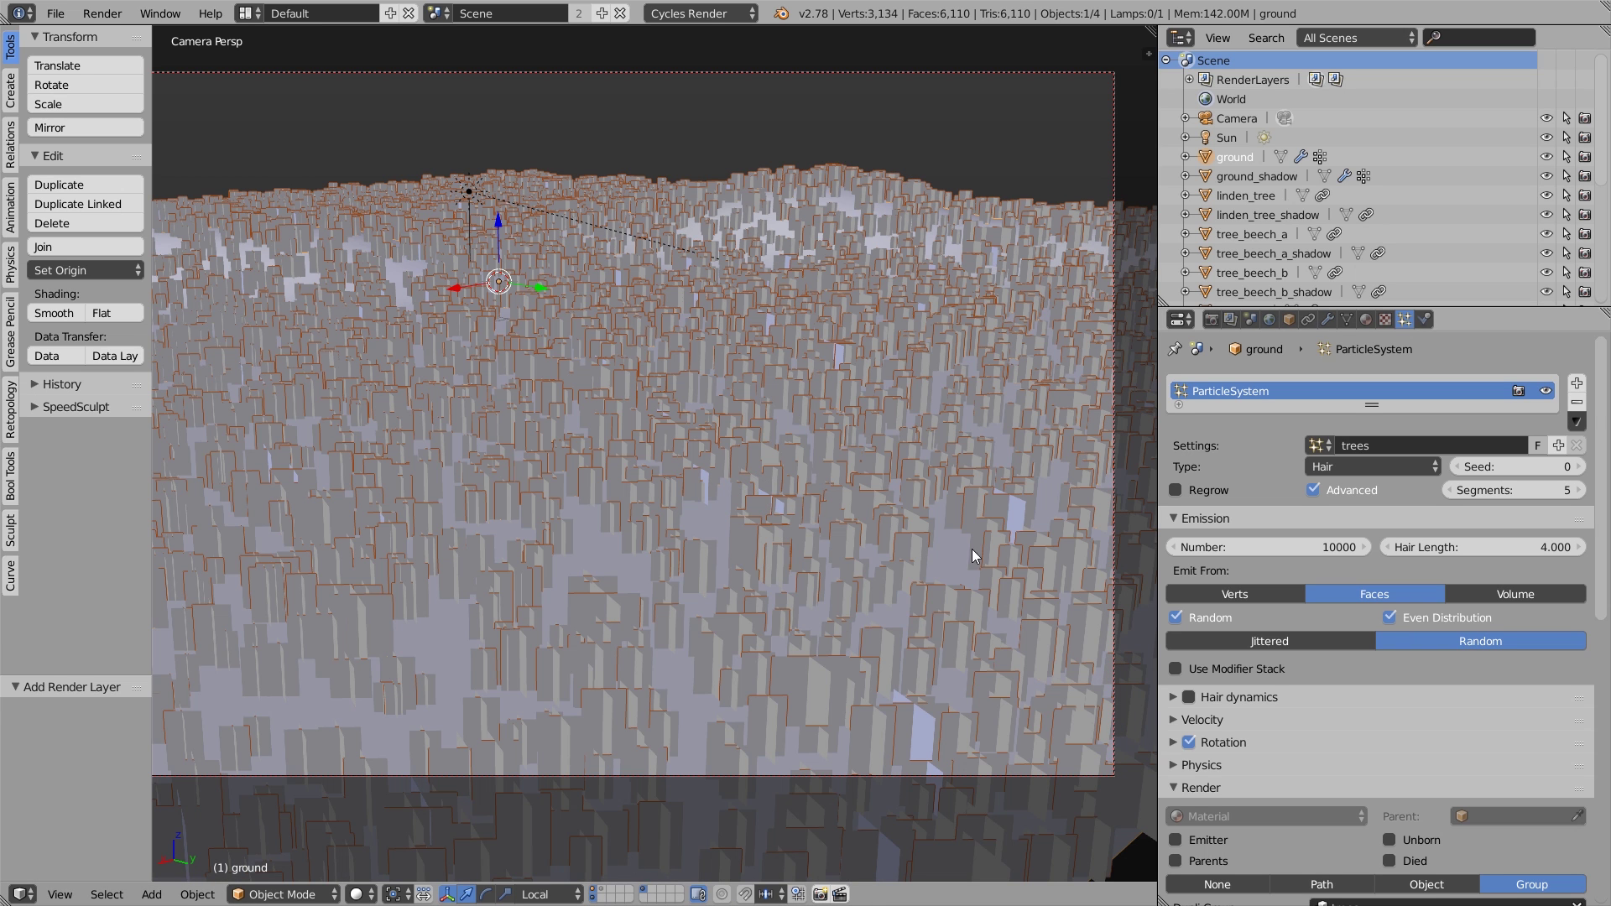
# - Try a particle seed of 1 on ground and ground_shadow, and restore seed 0
pyautogui.click(1581, 466)
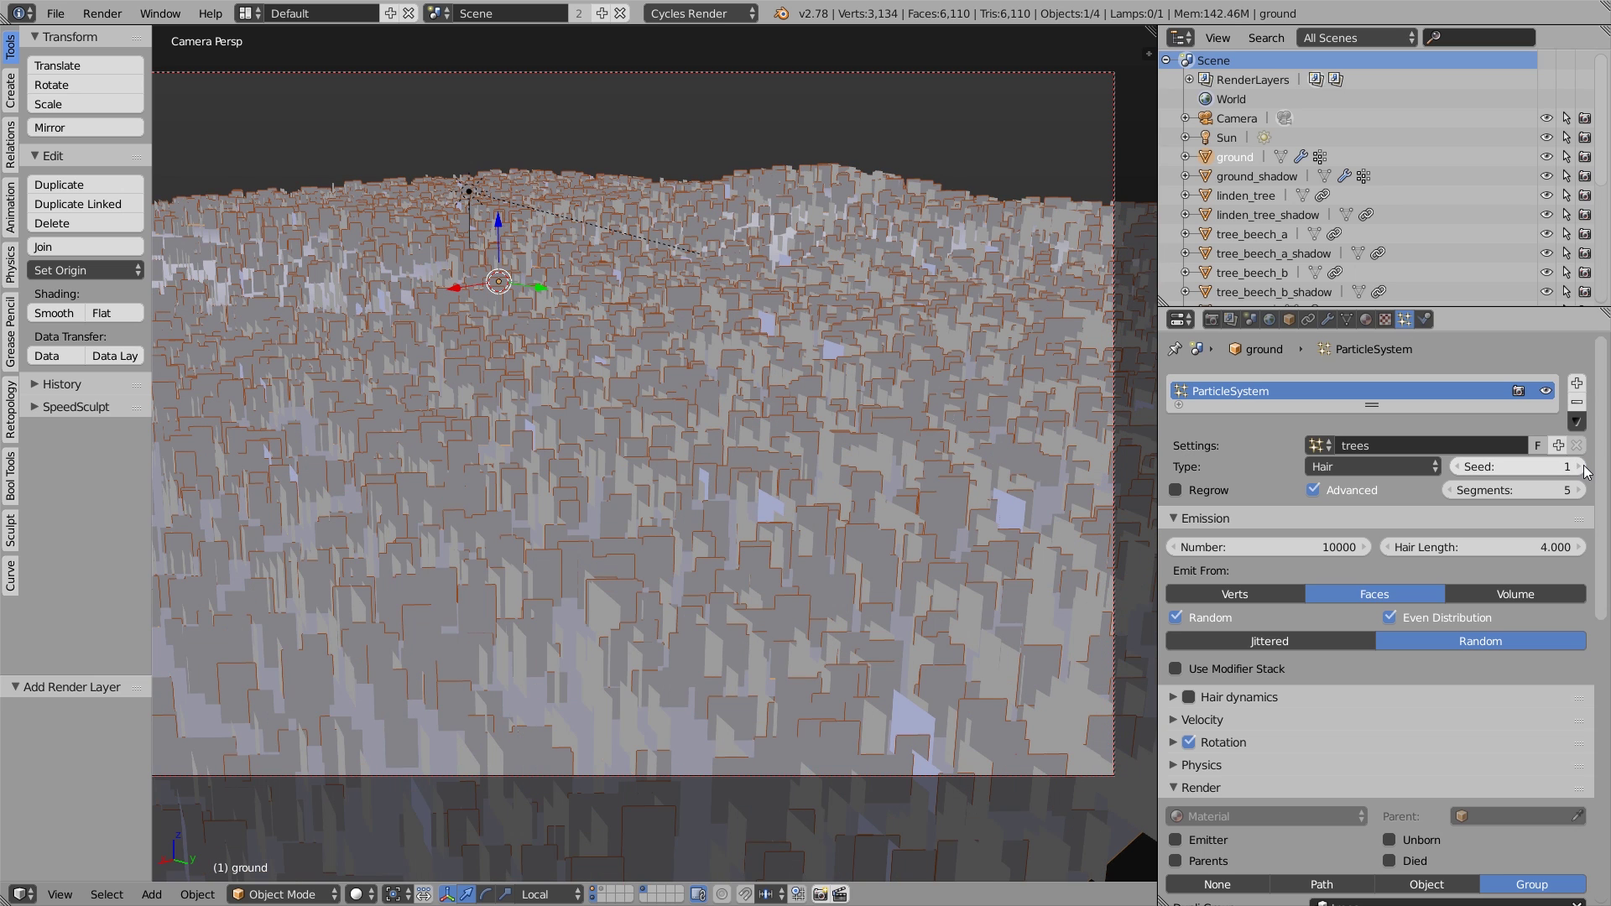
pyautogui.click(1271, 177)
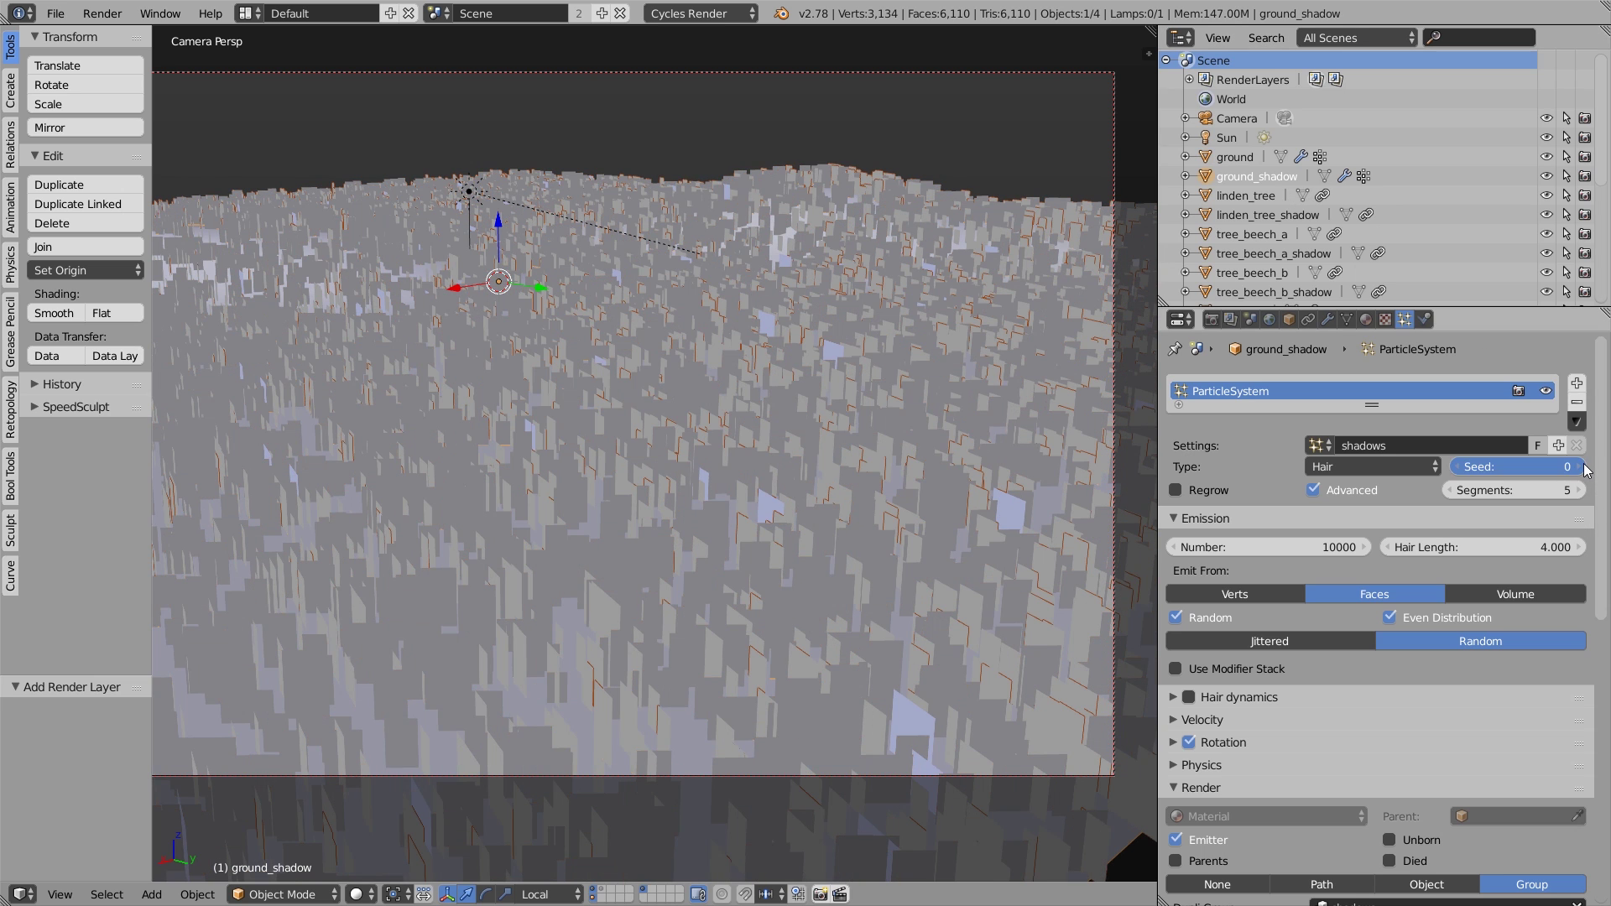
pyautogui.click(1581, 467)
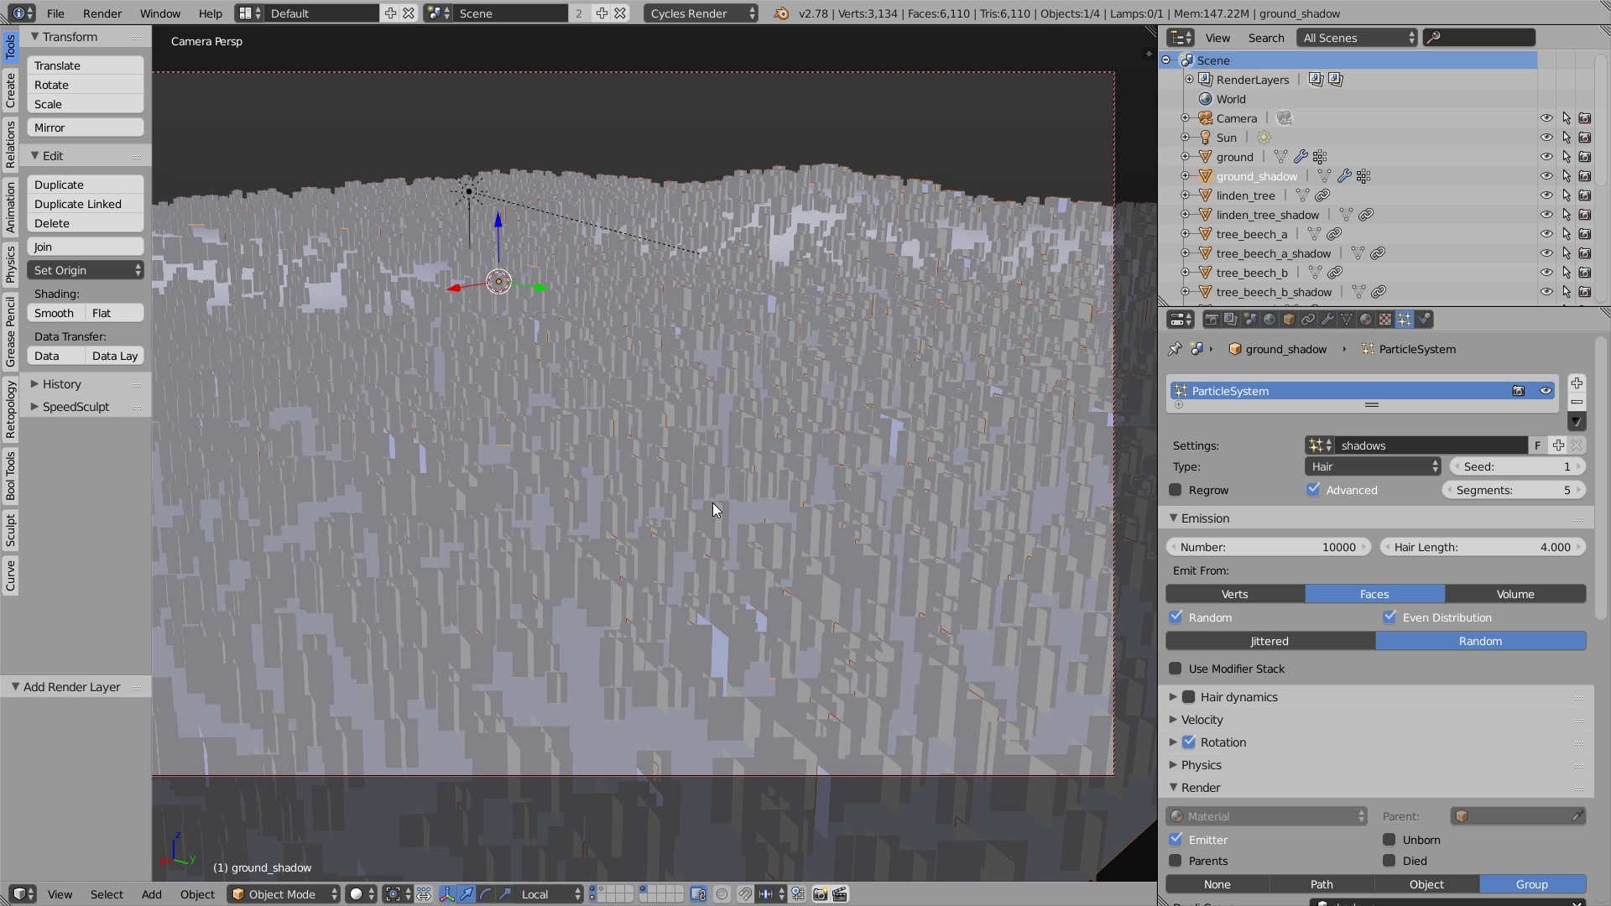
pyautogui.click(1515, 467)
pyautogui.write('0')
pyautogui.press('Return')
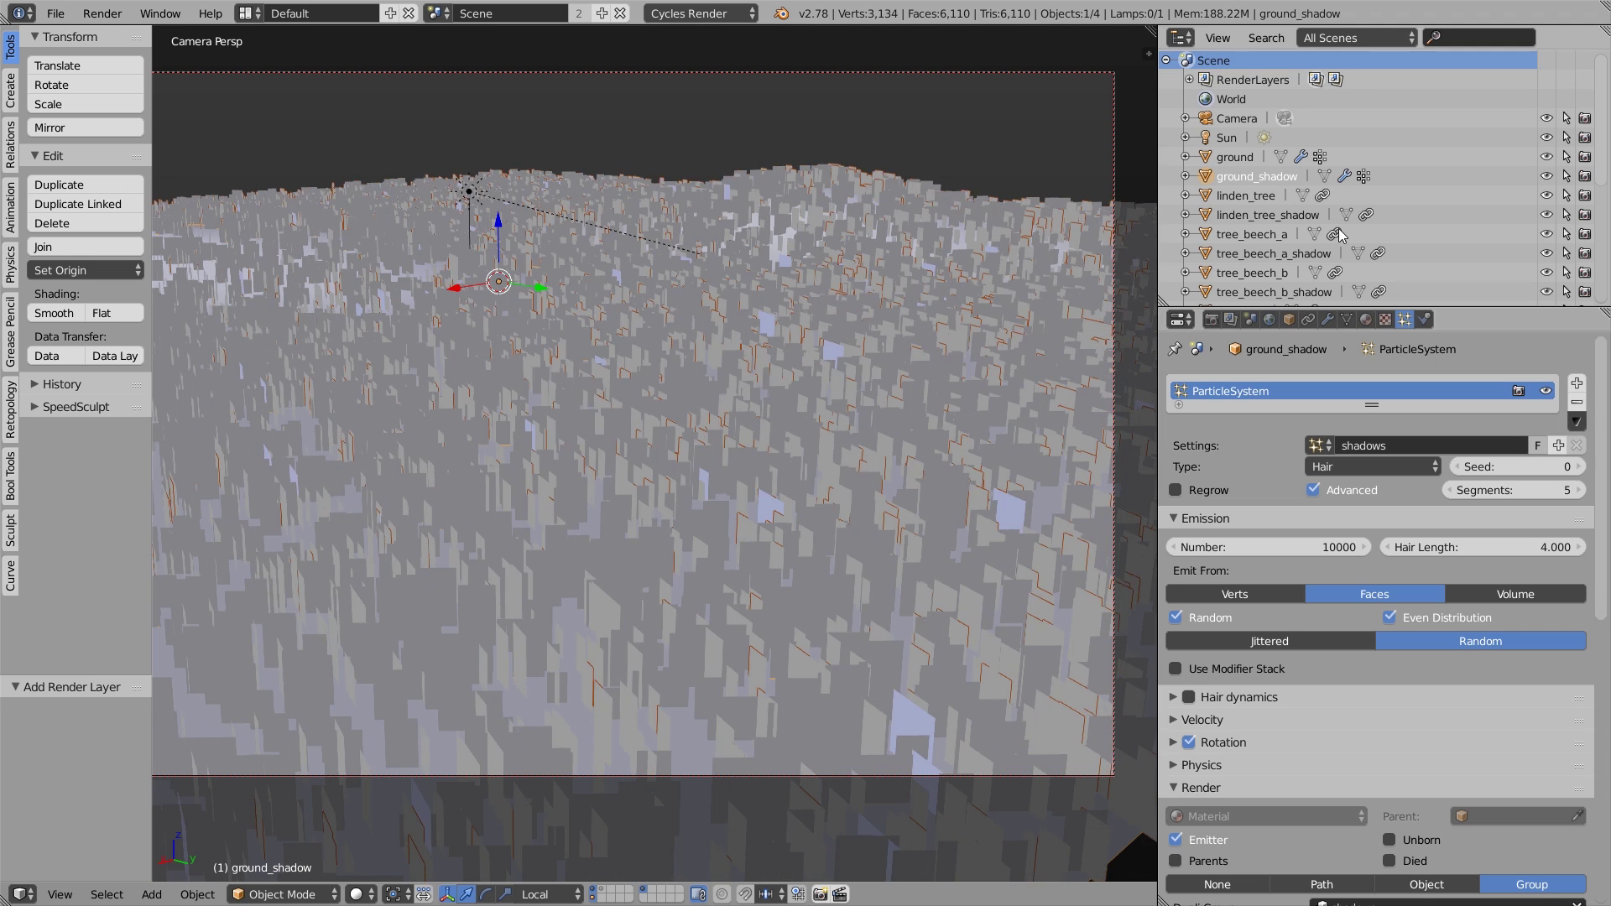
pyautogui.click(1237, 159)
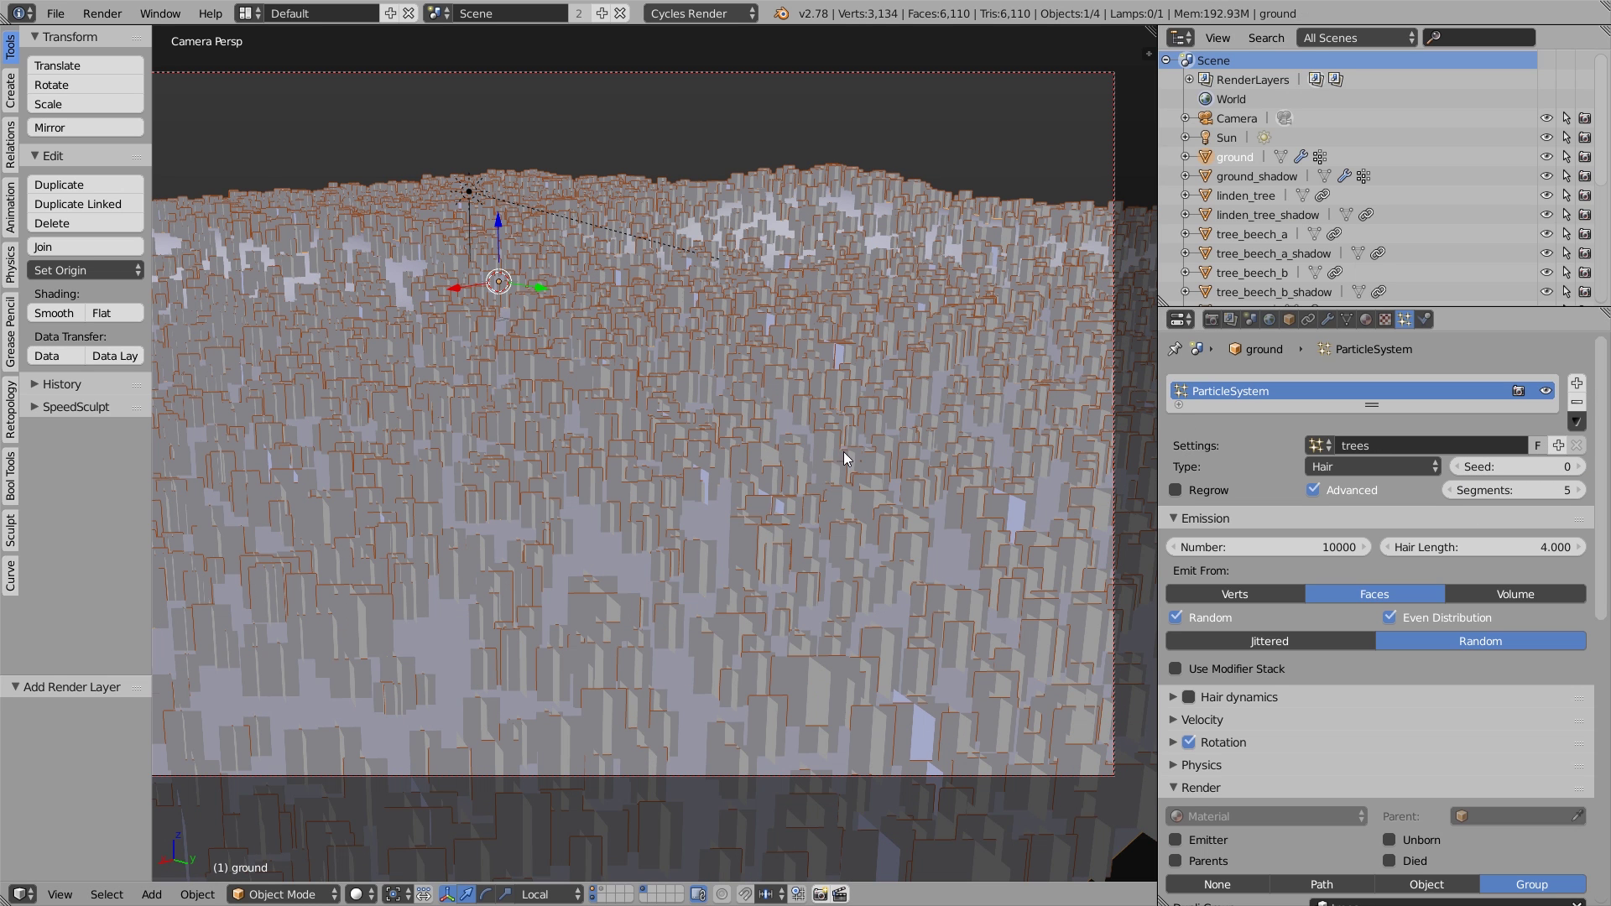
# - Set the Cycles render device to GPU Compute
pyautogui.click(1212, 319)
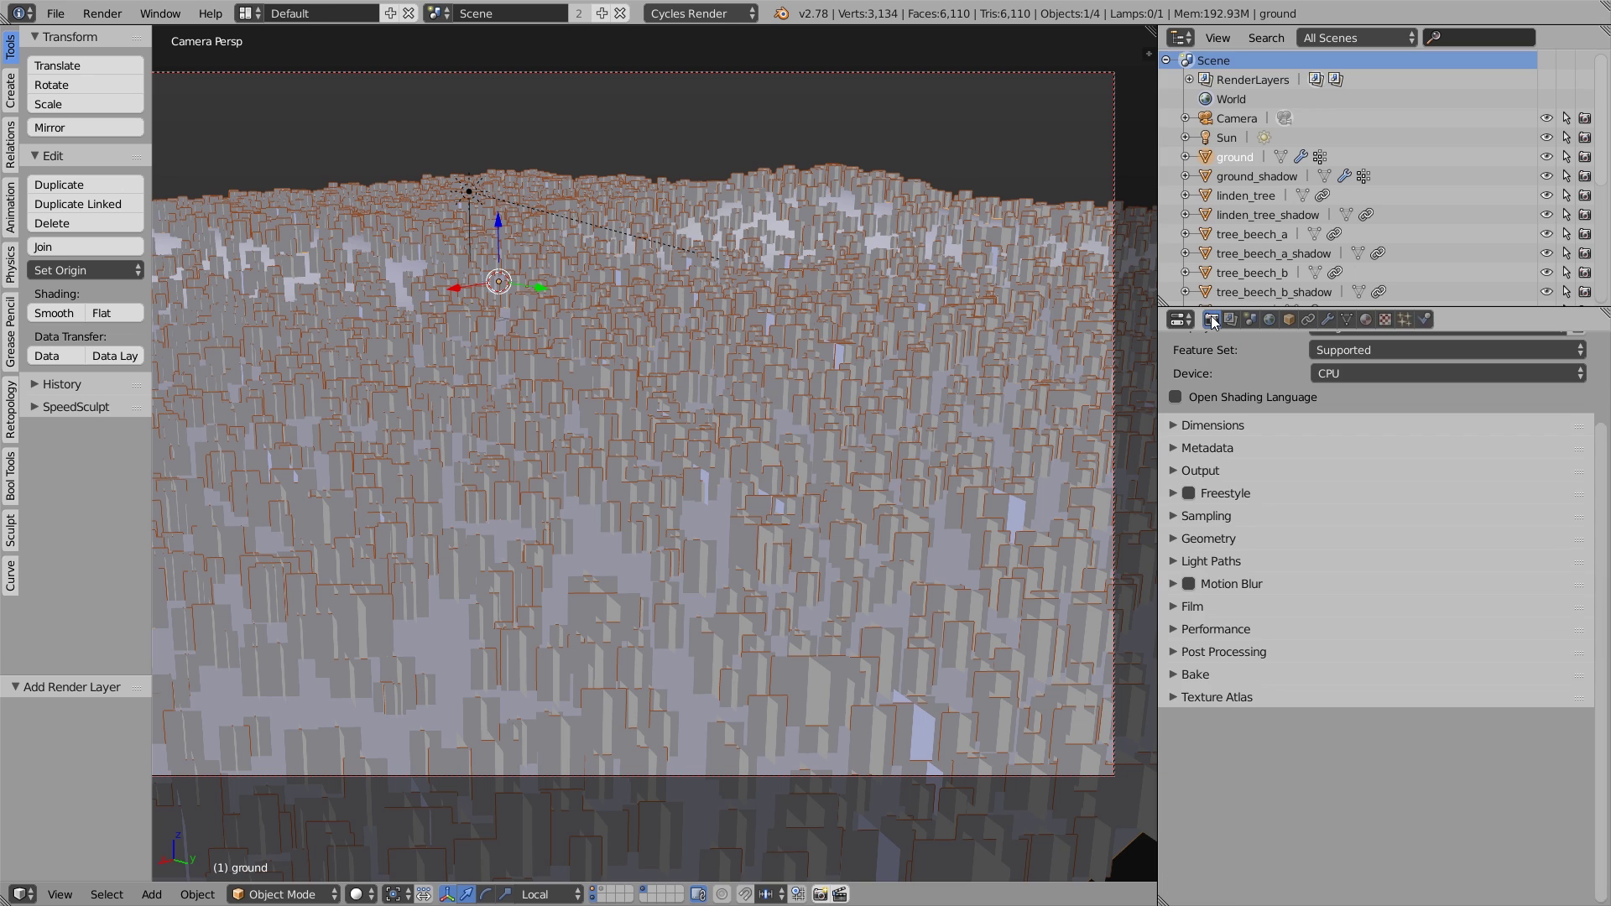
pyautogui.scroll(3, 1242, 367)
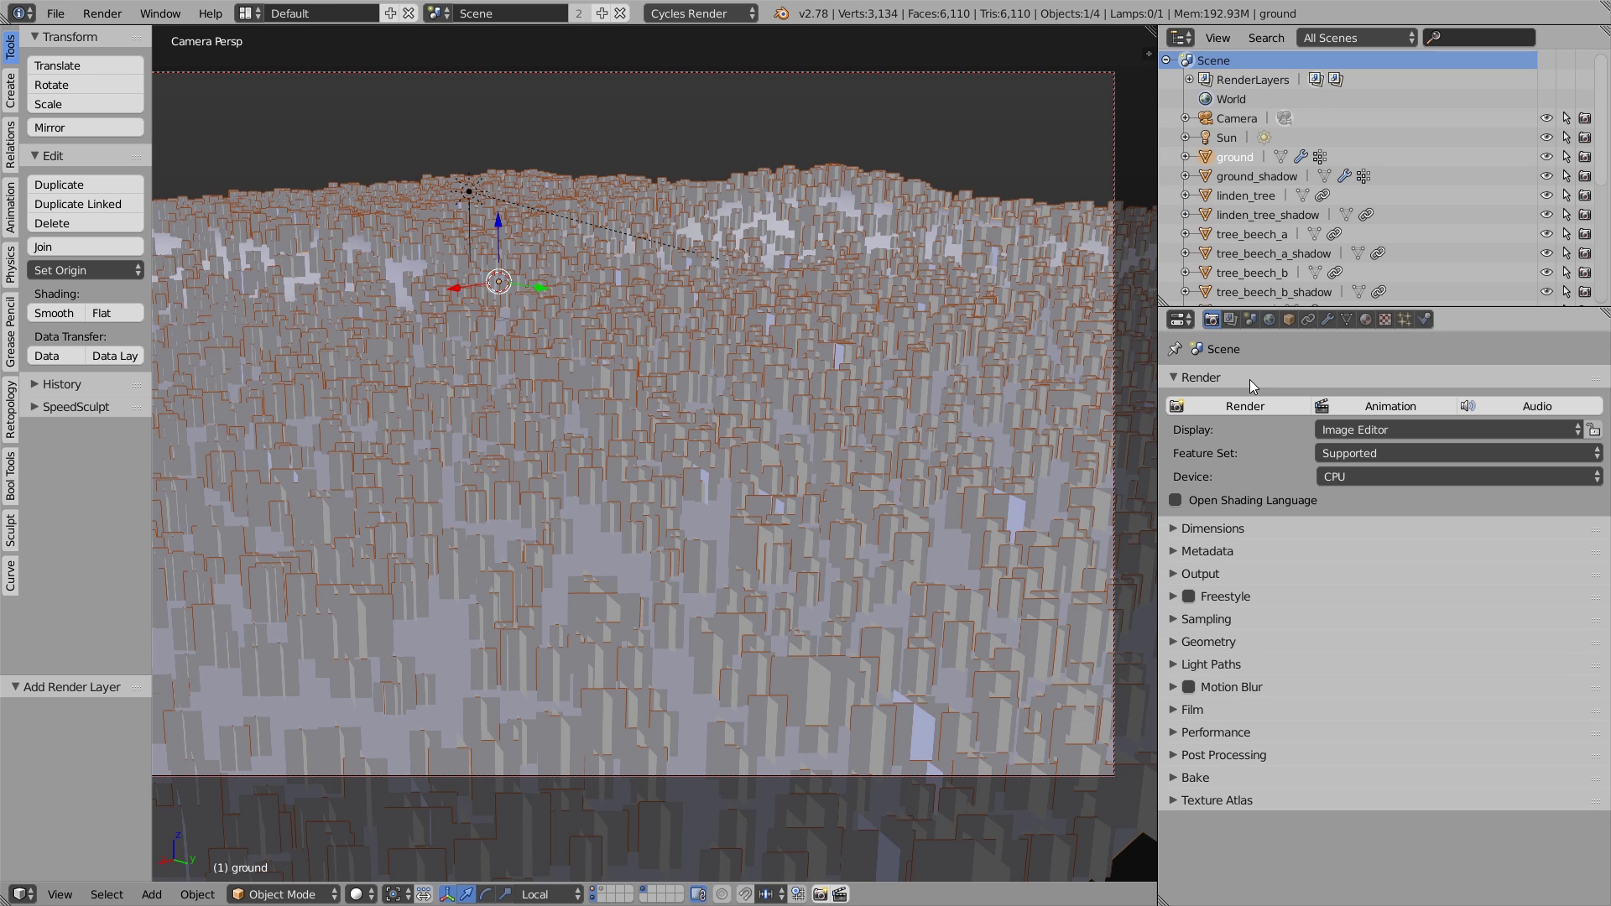
pyautogui.click(1393, 476)
pyautogui.click(1383, 433)
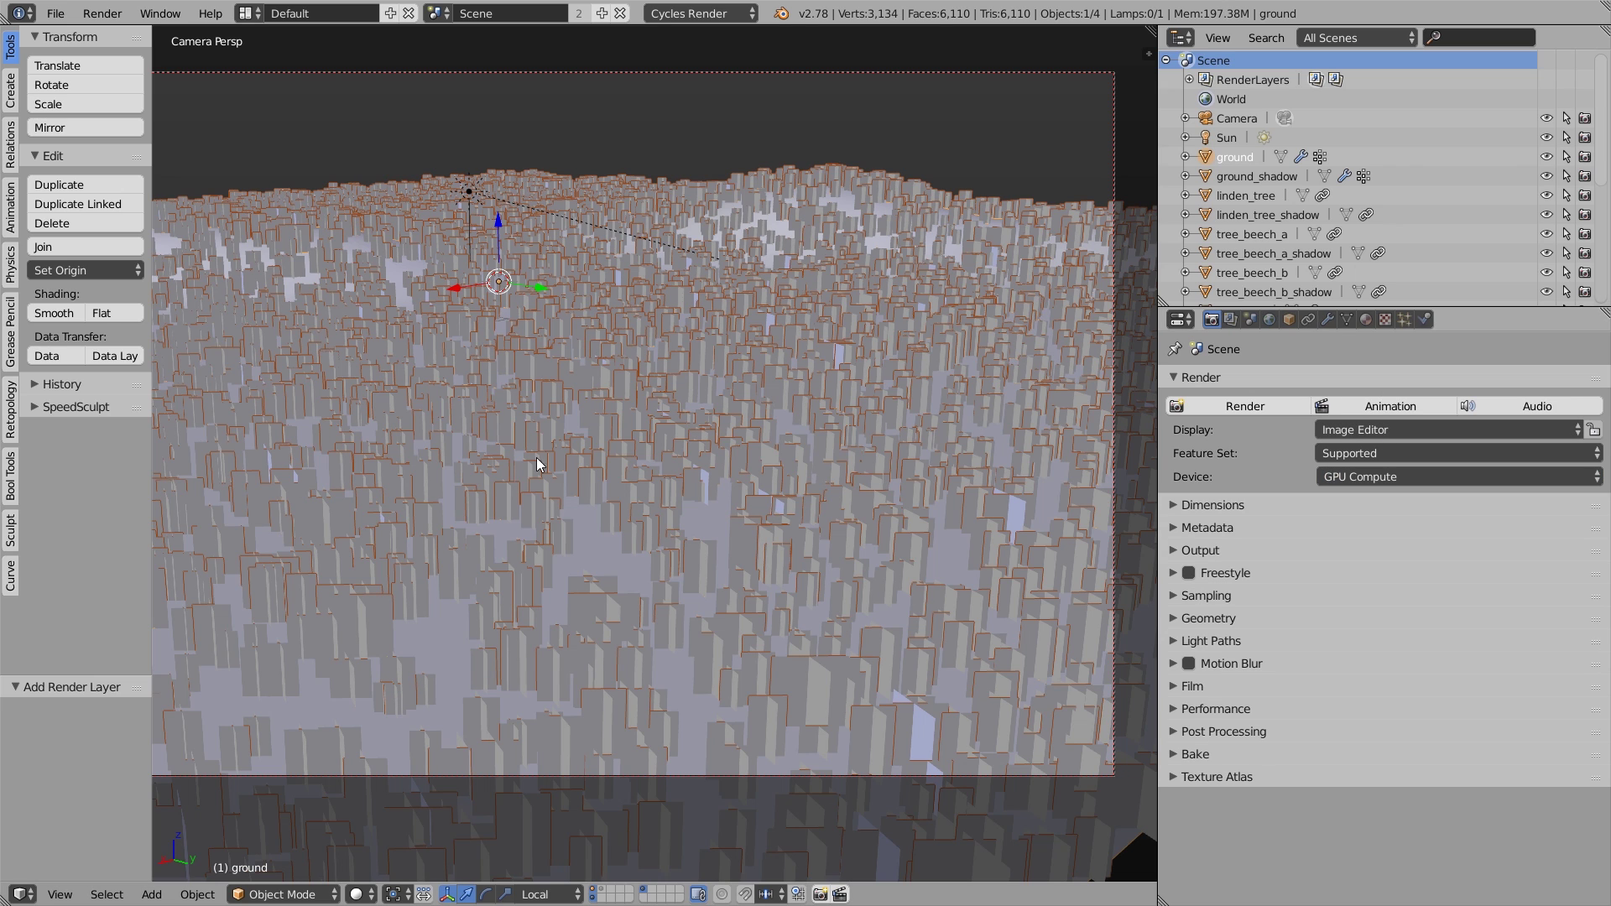
# - Raise the 1920 × 1080 render resolution percentage to 100%
pyautogui.click(1185, 377)
pyautogui.click(1203, 399)
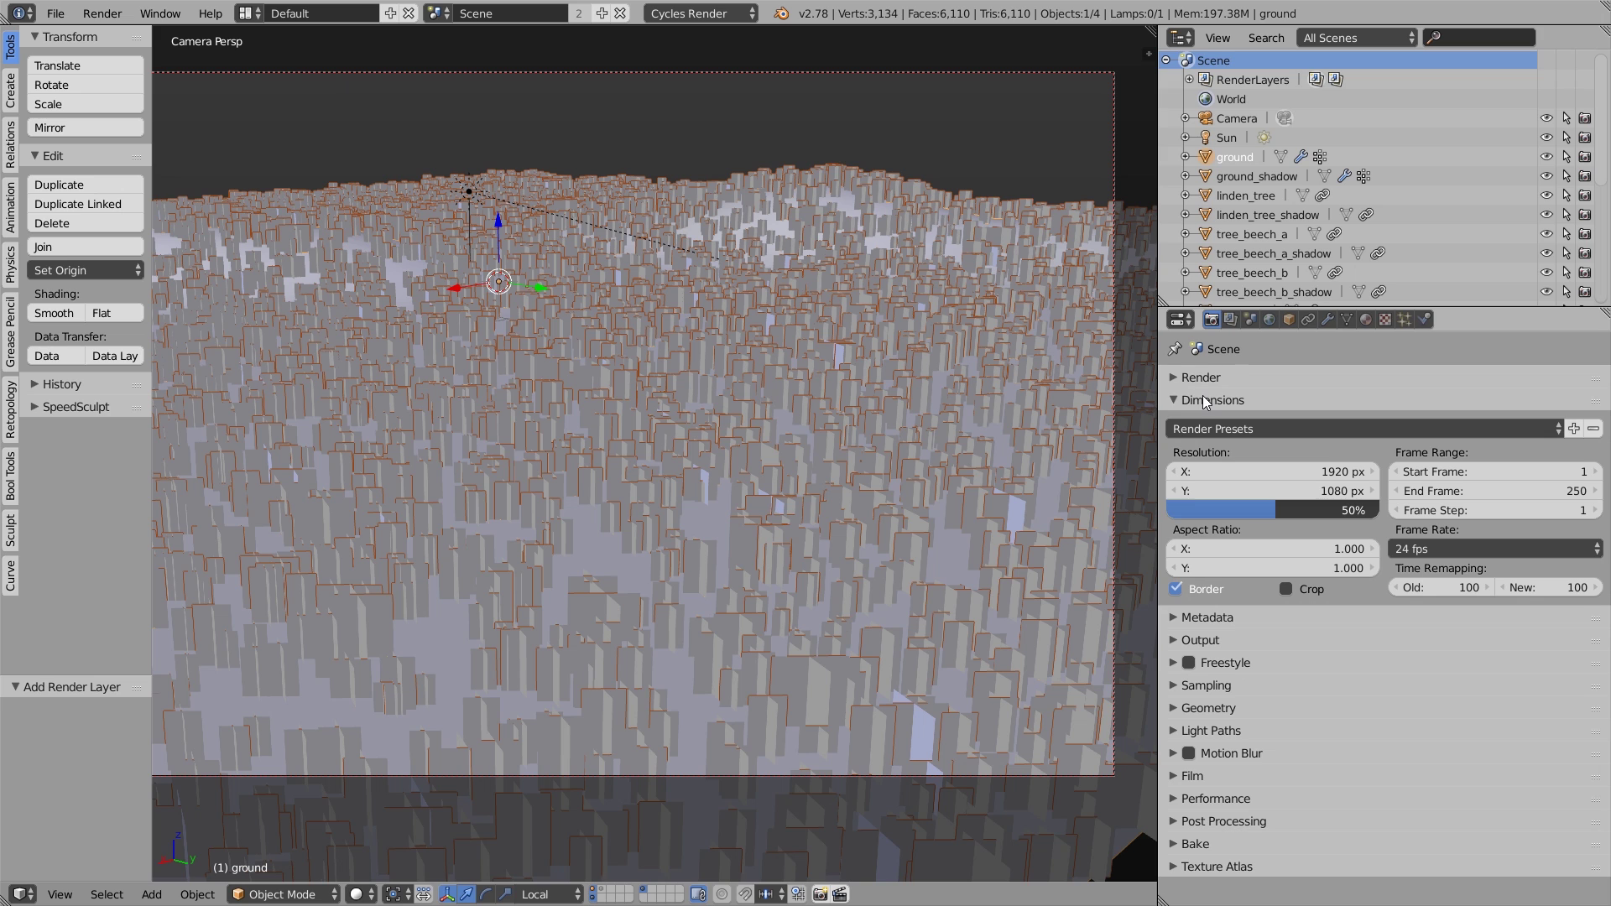
pyautogui.moveTo(1192, 511); pyautogui.dragTo(1286, 503)
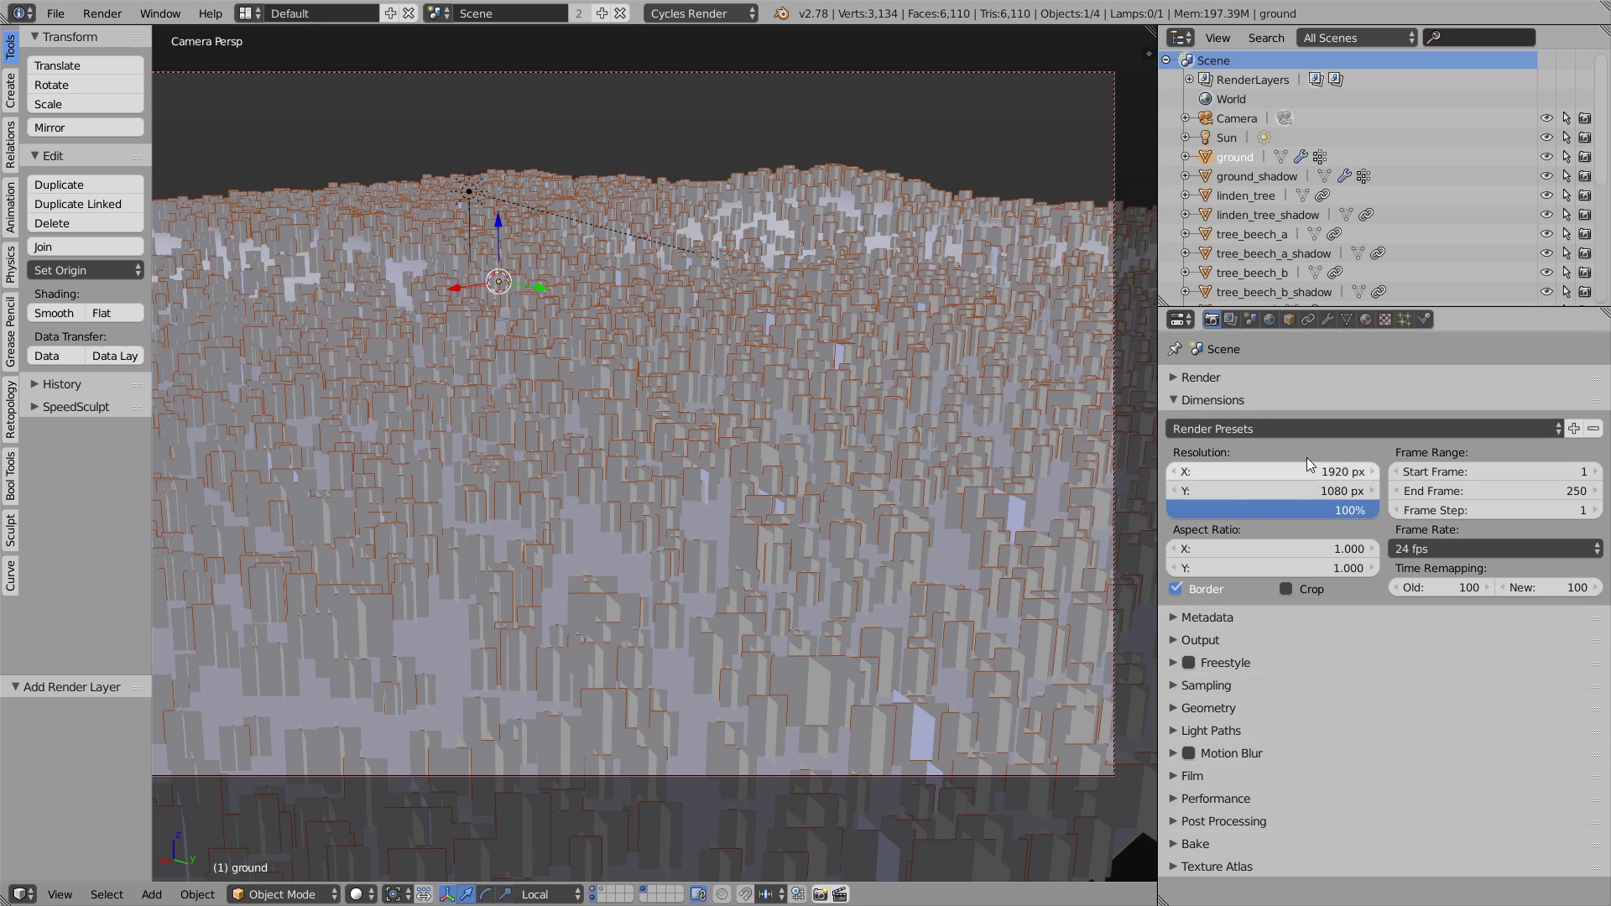
pyautogui.click(1229, 400)
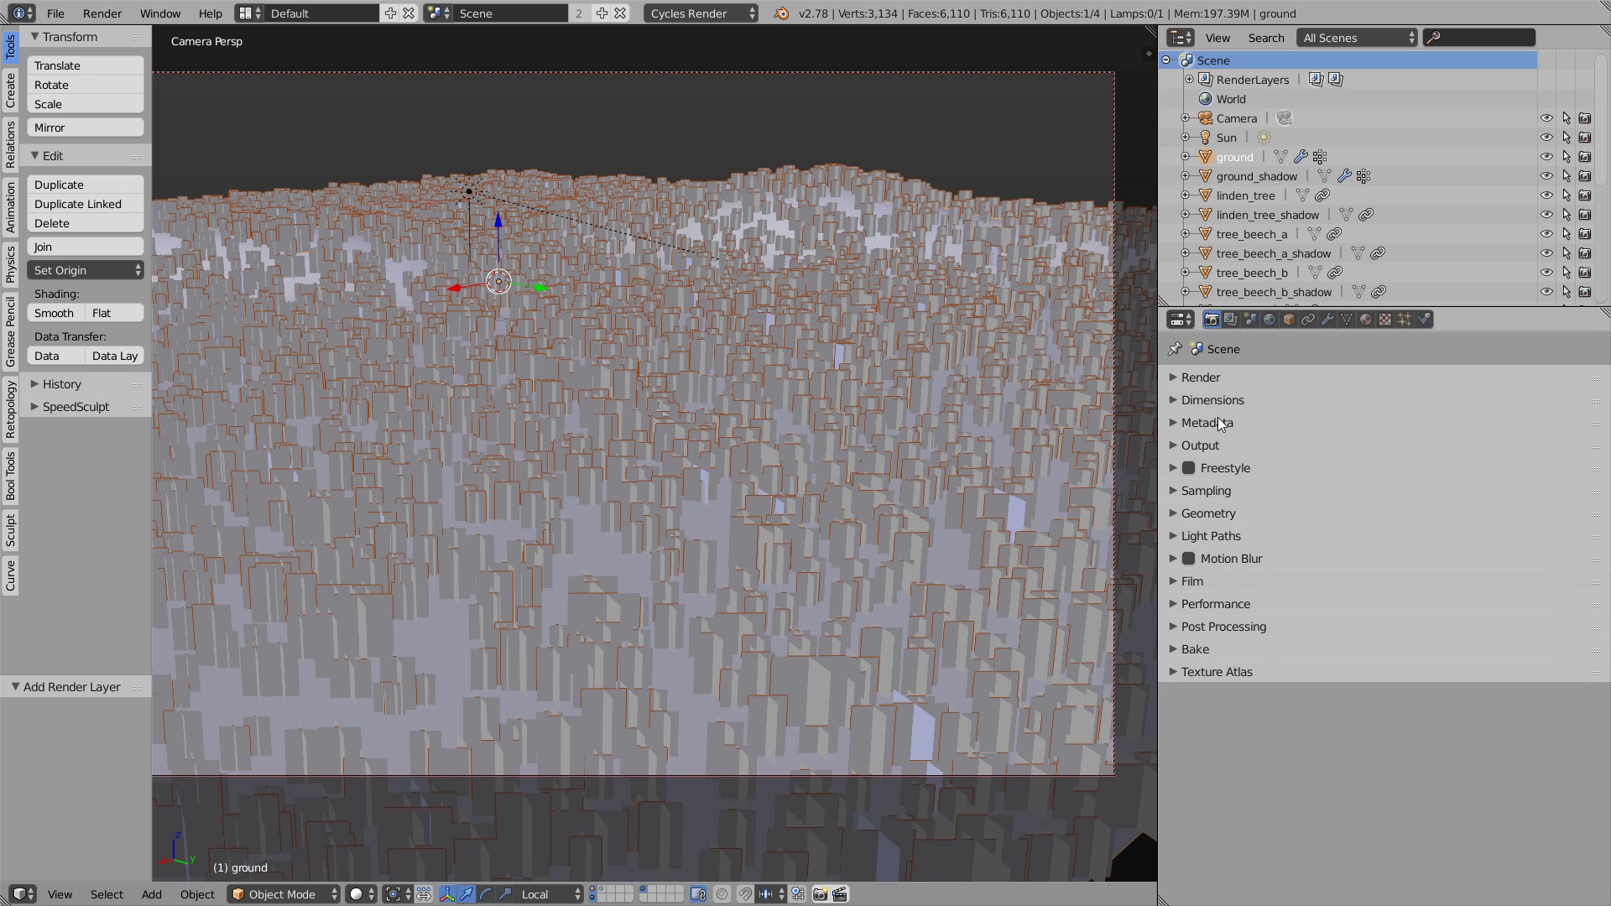
# - Check the output and sampling settings, and disable reflective and refractive caustics for the light paths
pyautogui.click(1213, 441)
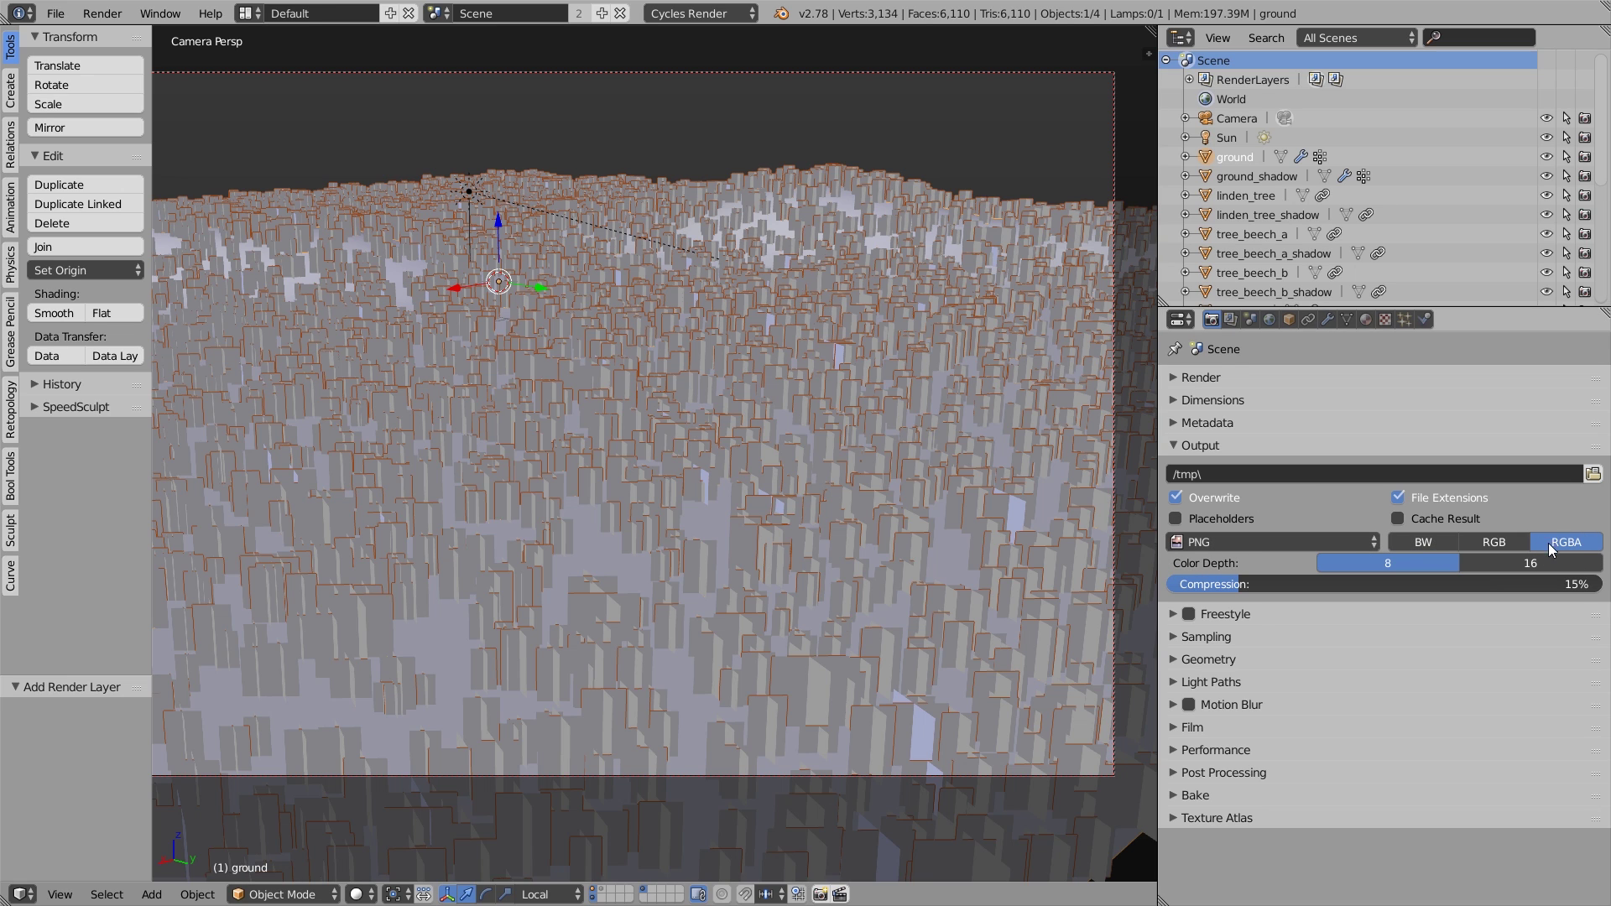
pyautogui.click(1213, 445)
pyautogui.click(1208, 489)
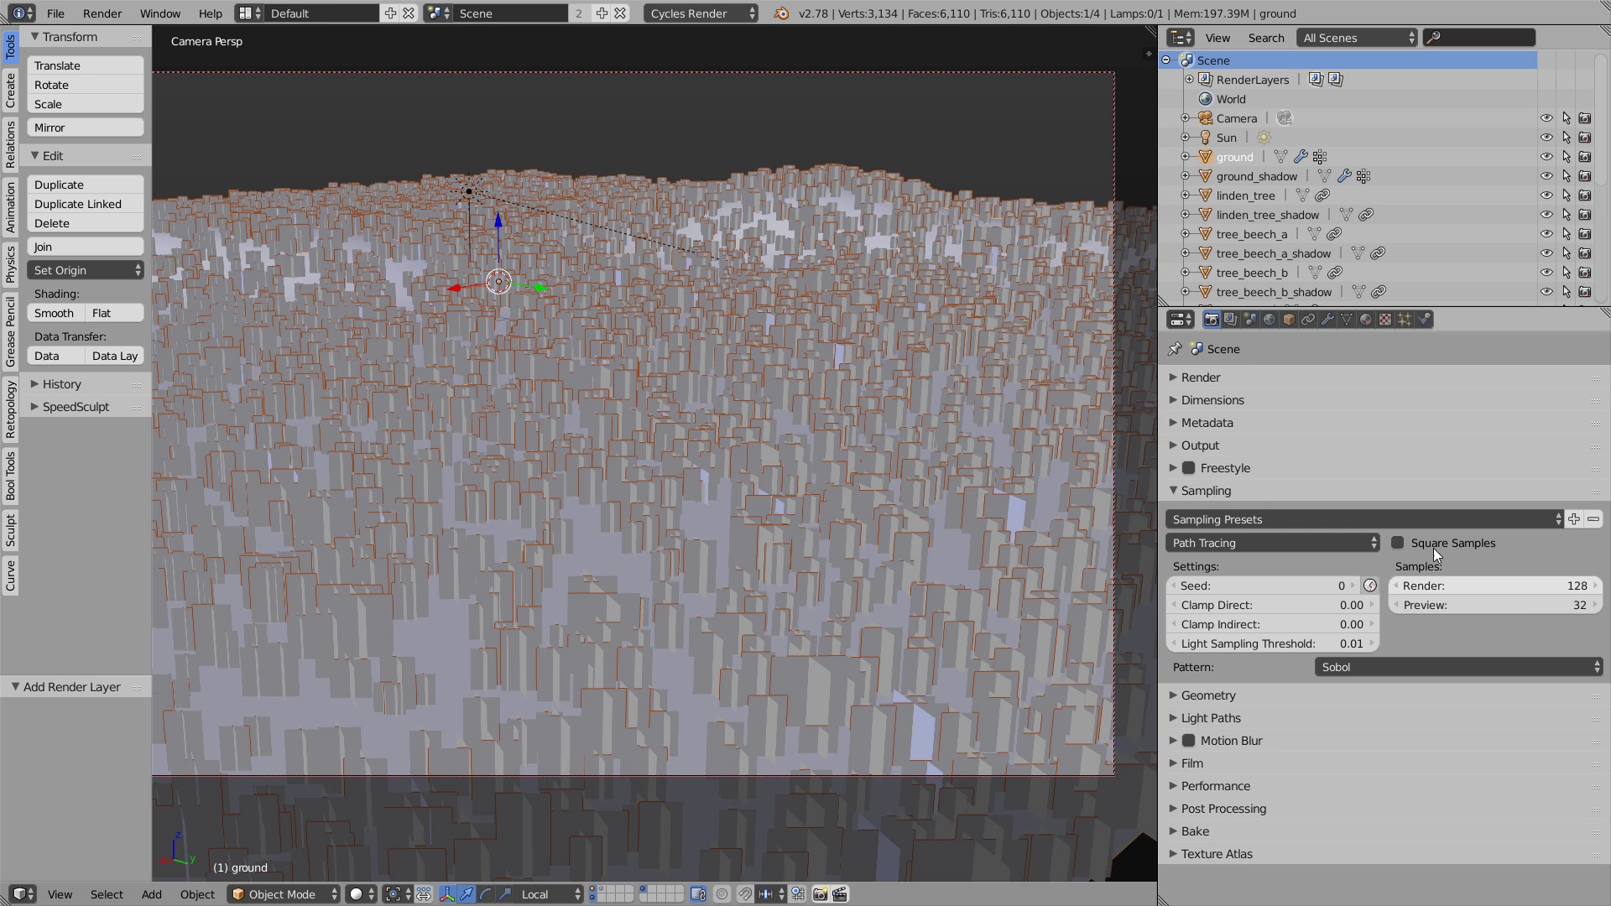
pyautogui.click(1208, 493)
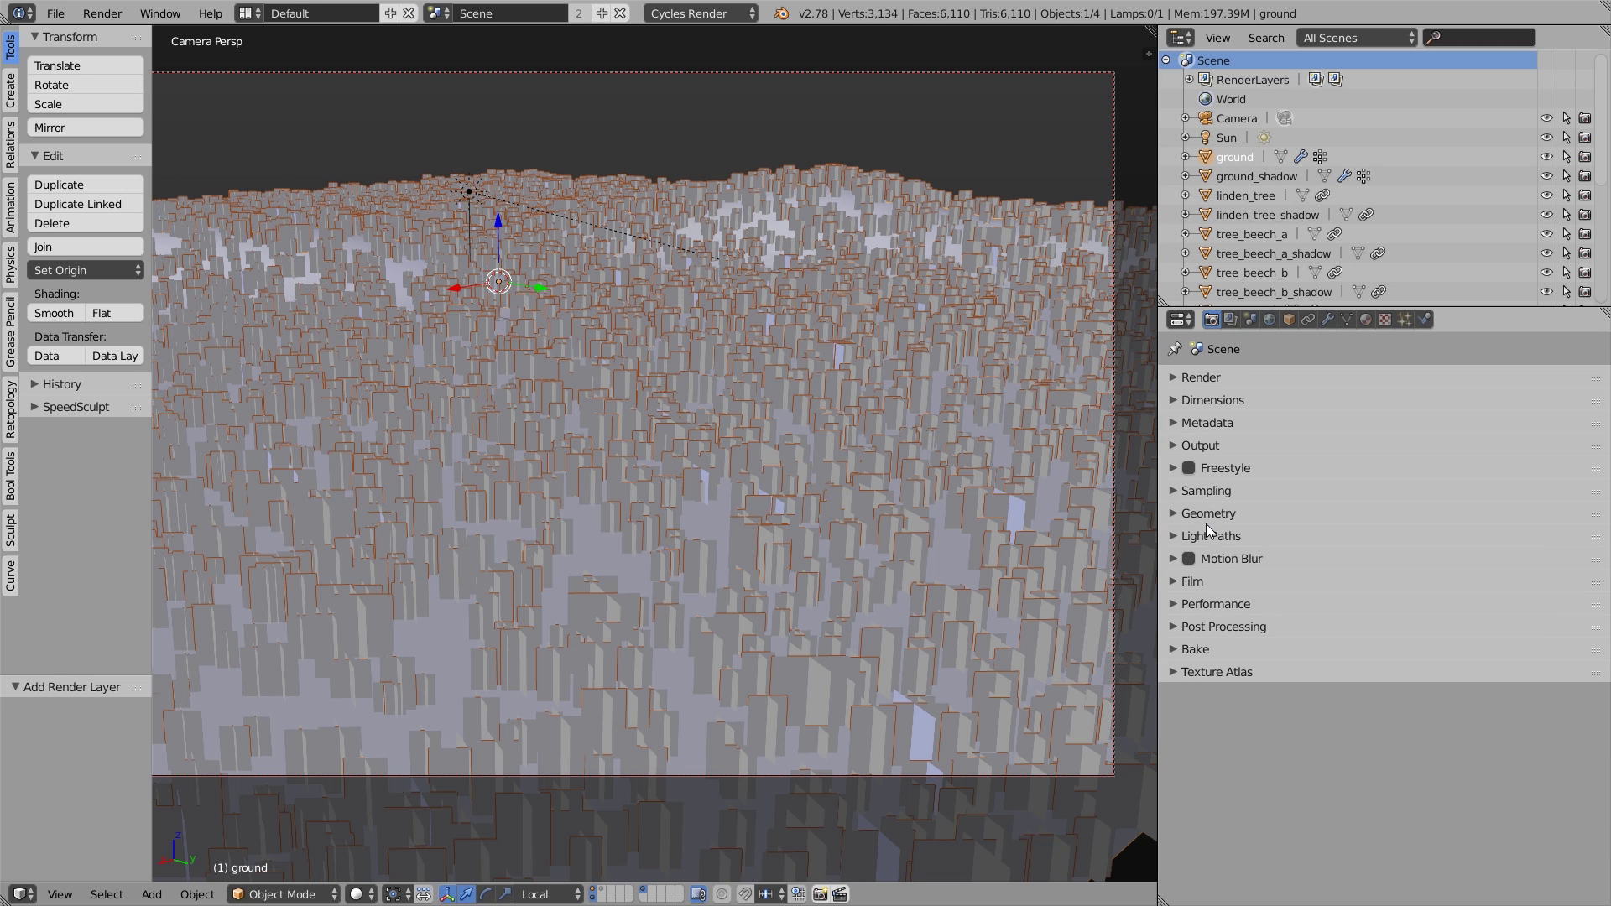
pyautogui.click(1206, 535)
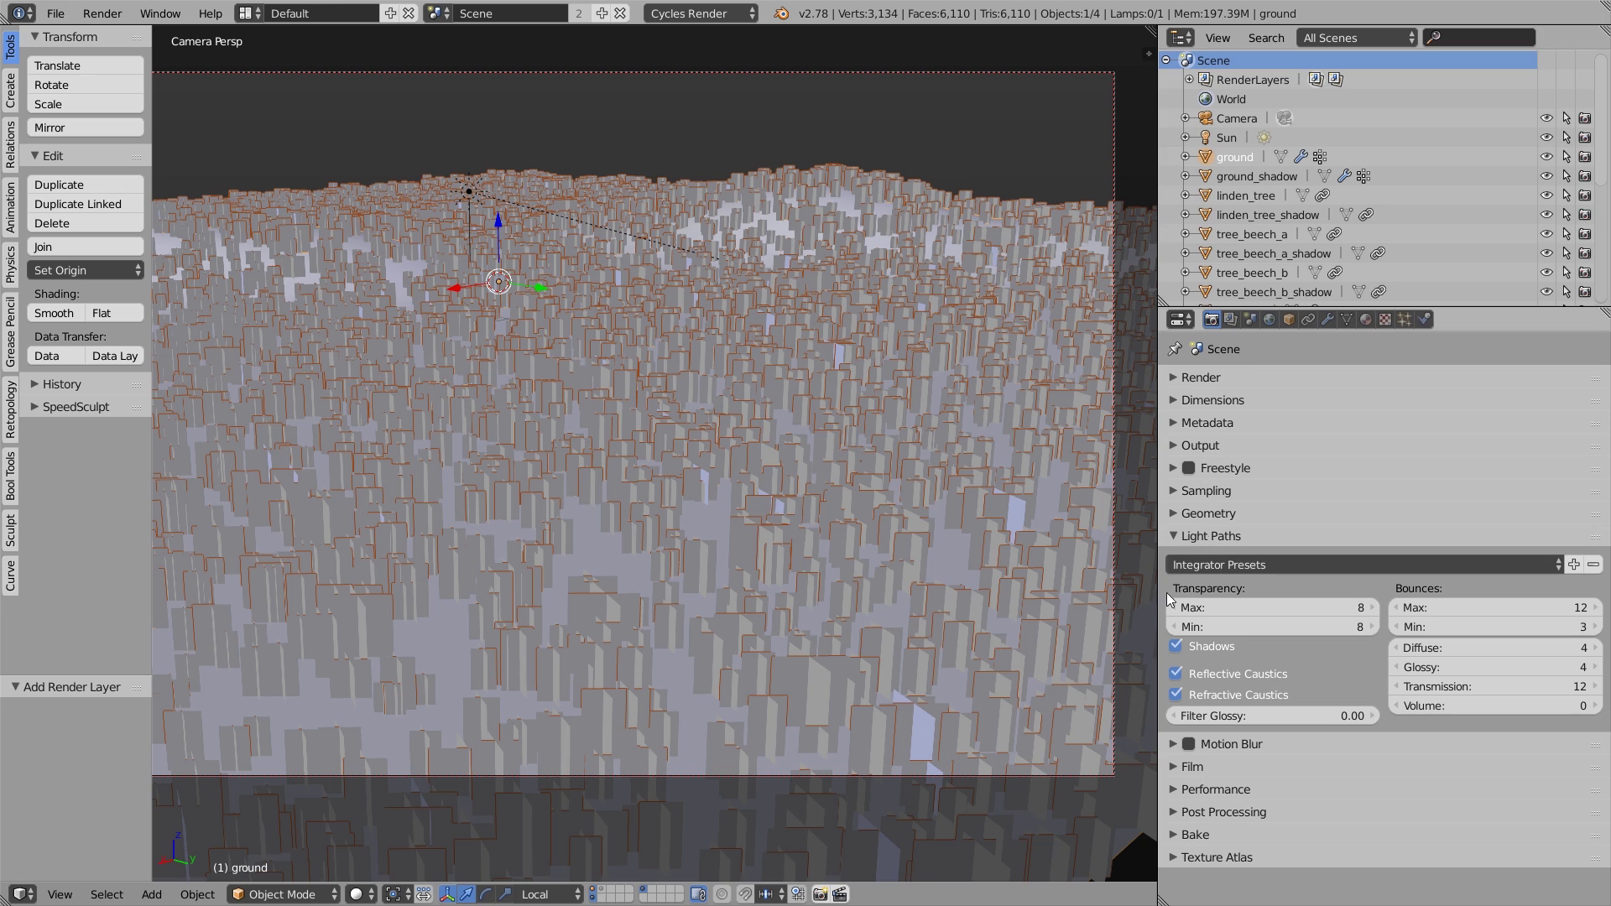
pyautogui.click(1177, 677)
pyautogui.click(1177, 695)
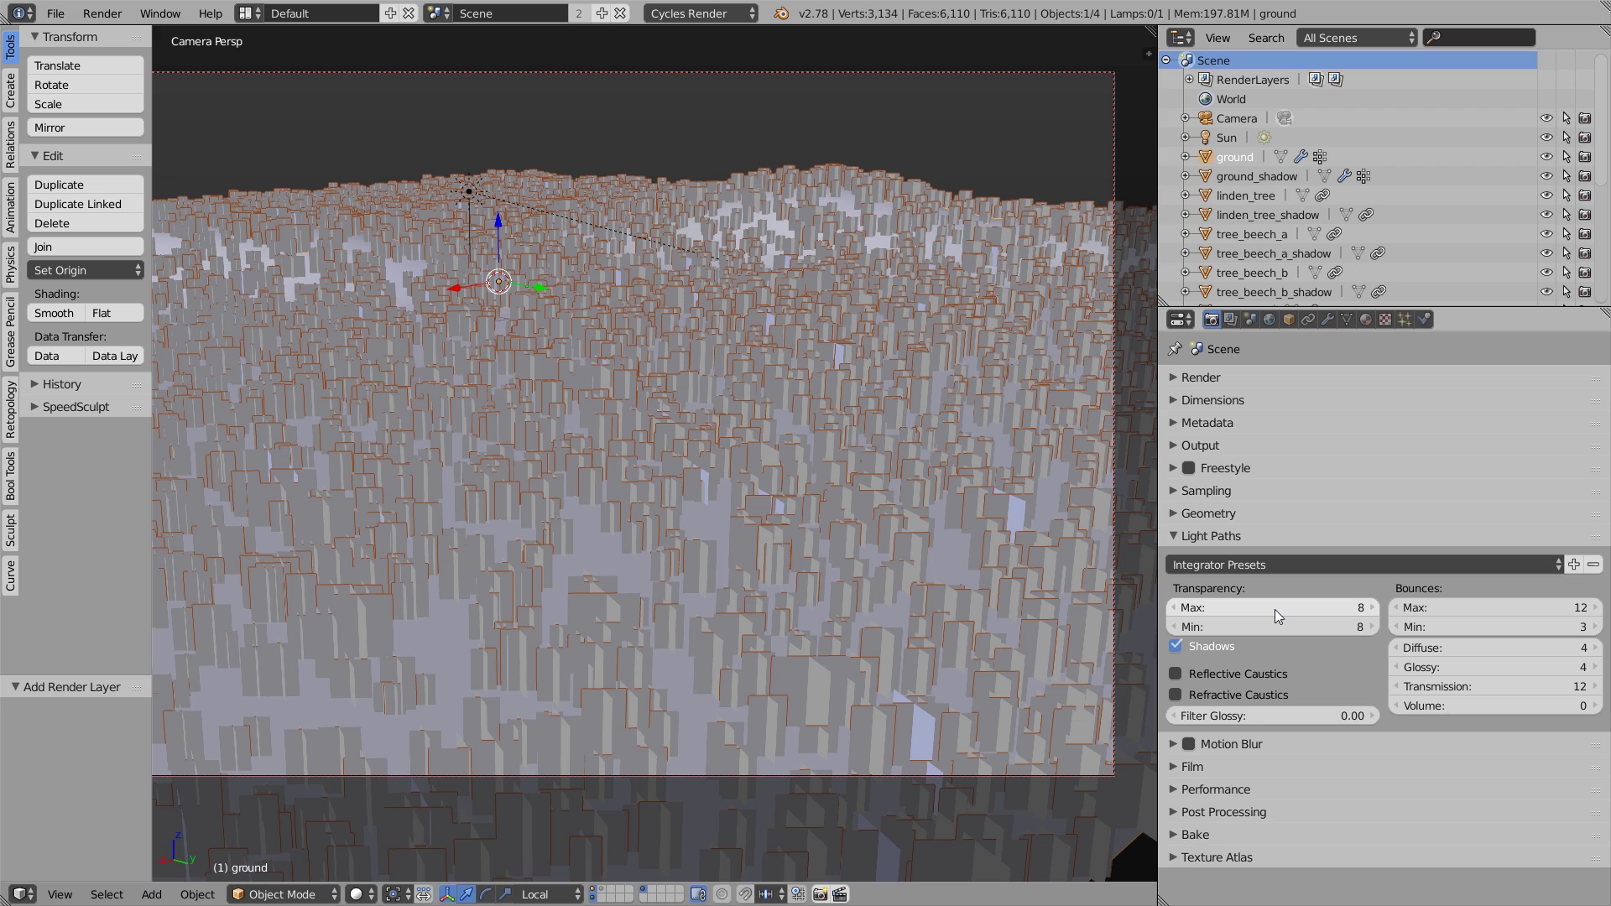
# - Preview-render a small bordered region of the foreground trees in the camera view, with only the ground's trees displayed
pyautogui.hotkey('ctrl', 'b')
pyautogui.moveTo(610, 431); pyautogui.dragTo(786, 610)
pyautogui.click(594, 890)
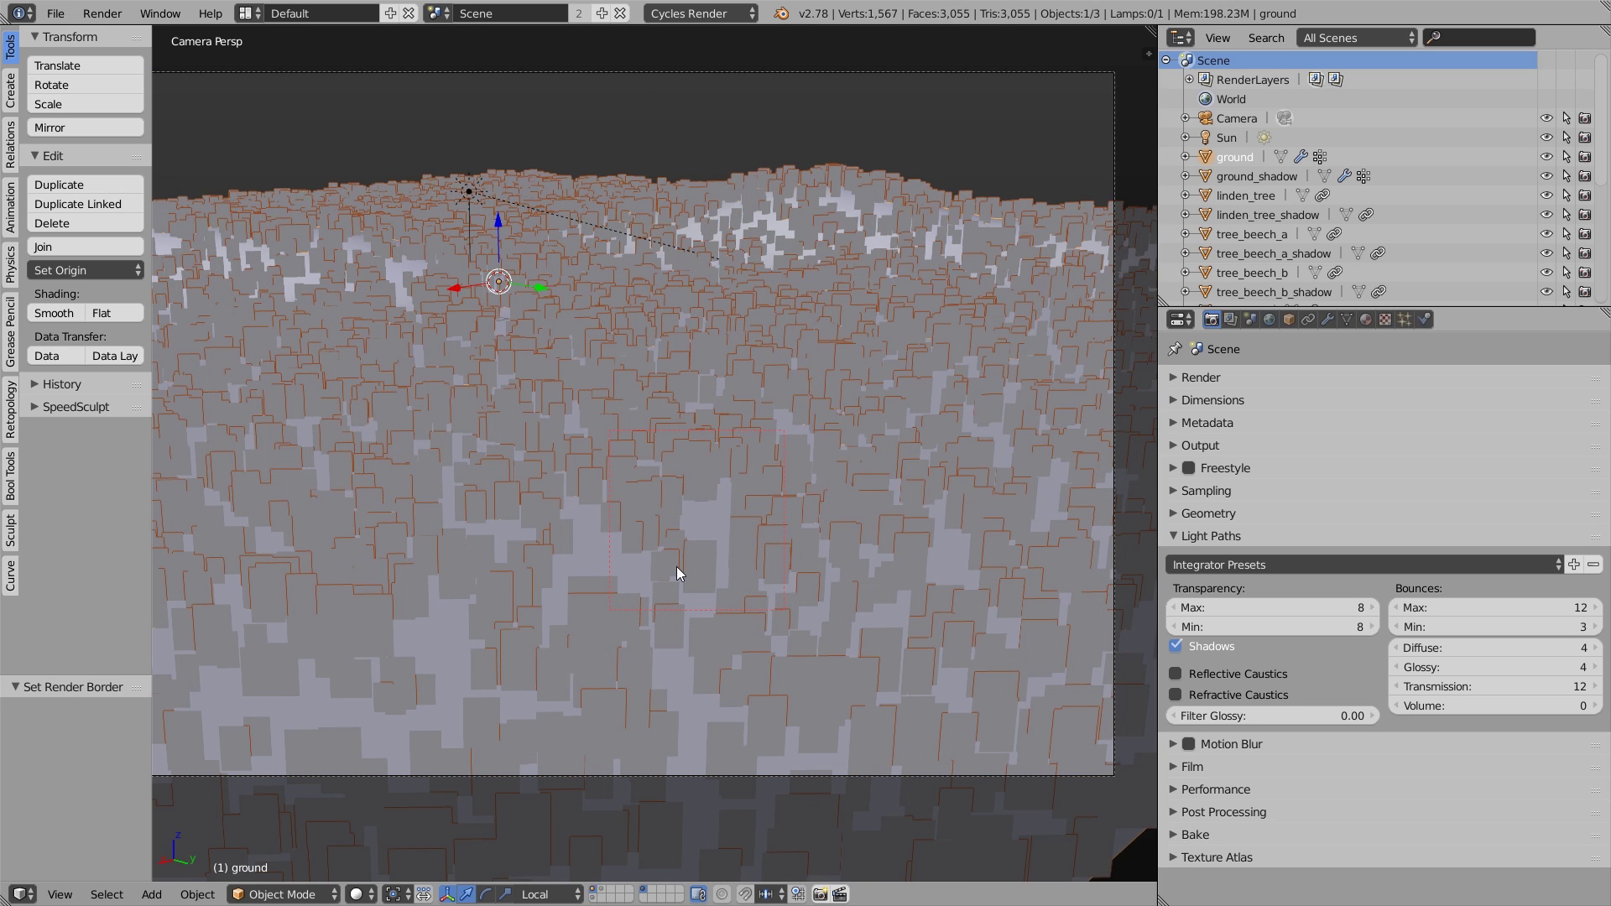
pyautogui.hotkey('shift', 'z')
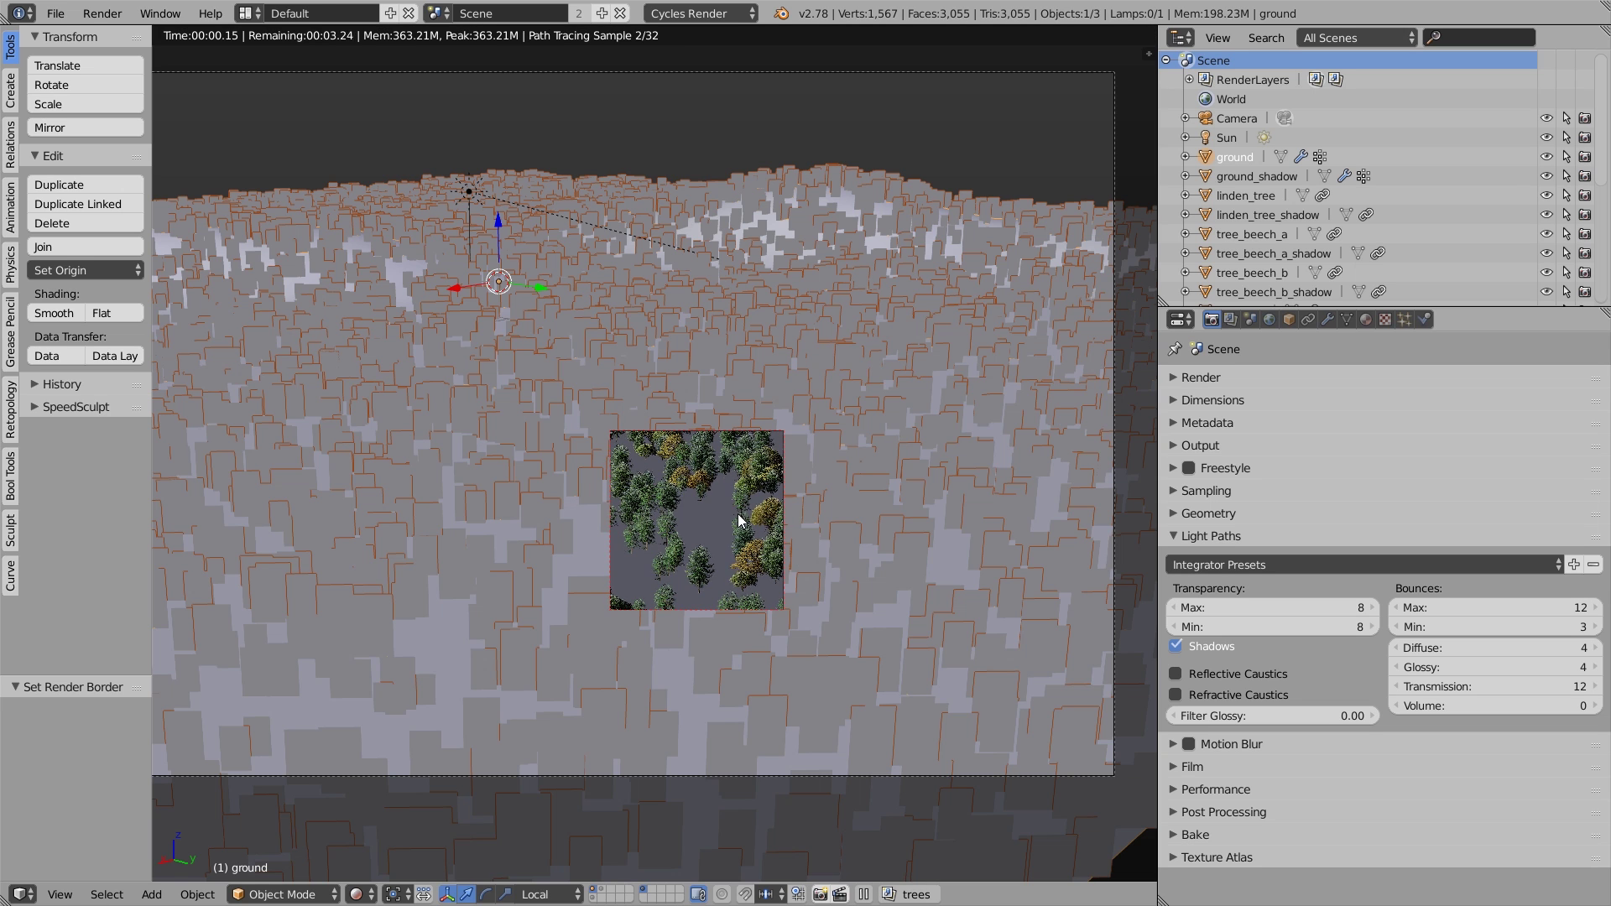
pyautogui.scroll(2, 675, 509)
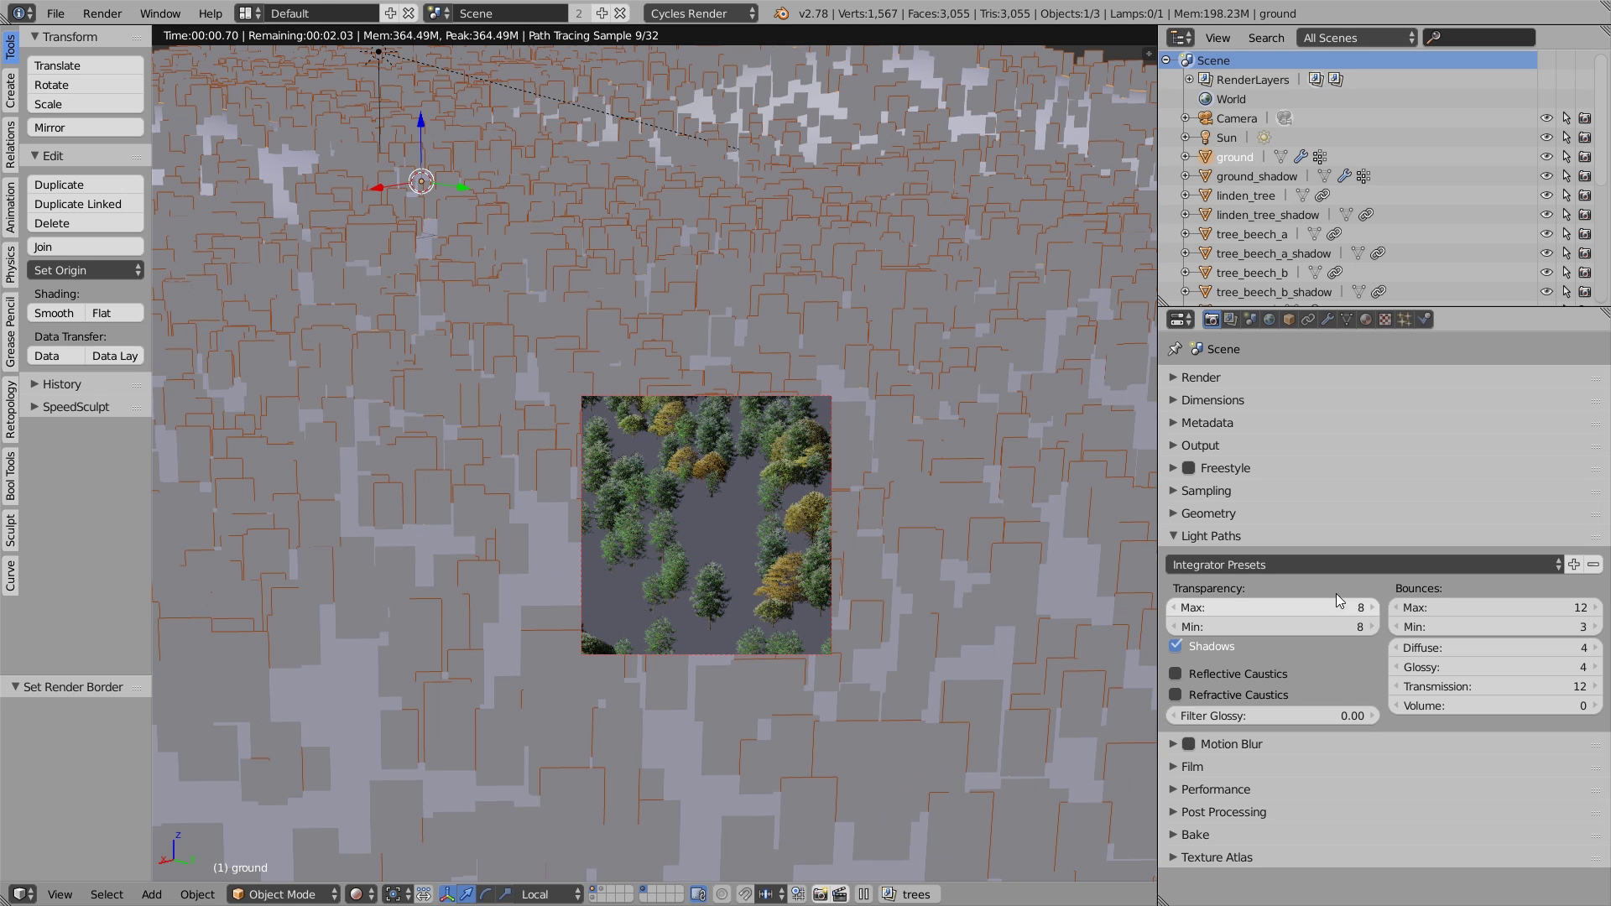
# - Set the maximum transparency bounces to 0 and examine the rendered tree planes up close
pyautogui.moveTo(1360, 610); pyautogui.dragTo(1304, 632)
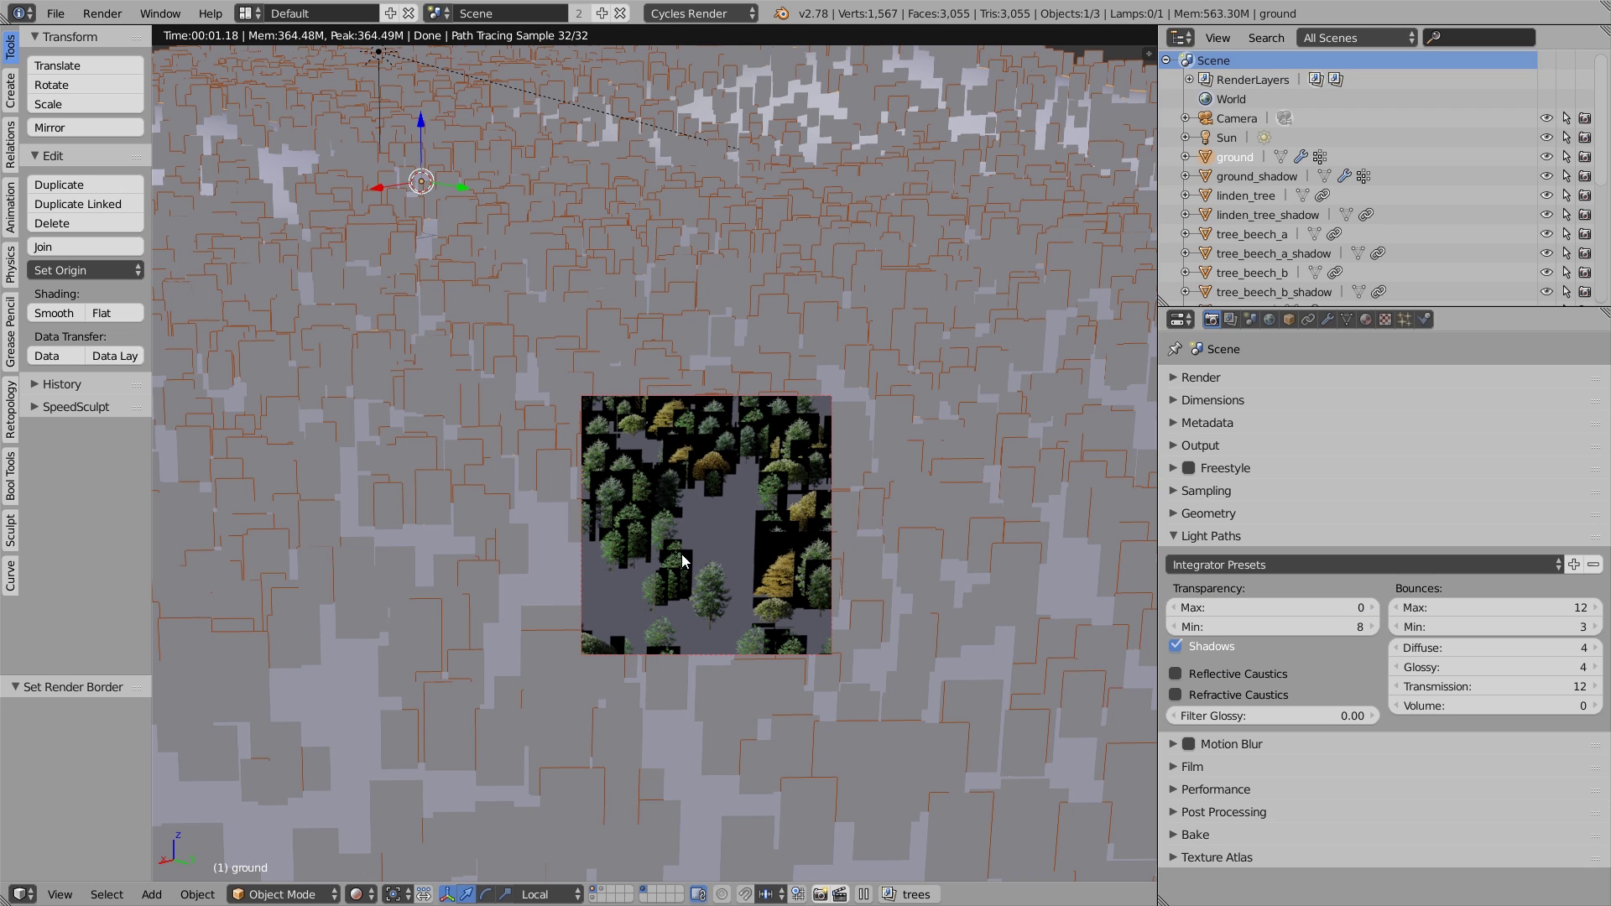
pyautogui.scroll(4, 683, 560)
pyautogui.scroll(-1, 671, 587)
pyautogui.scroll(1, 646, 596)
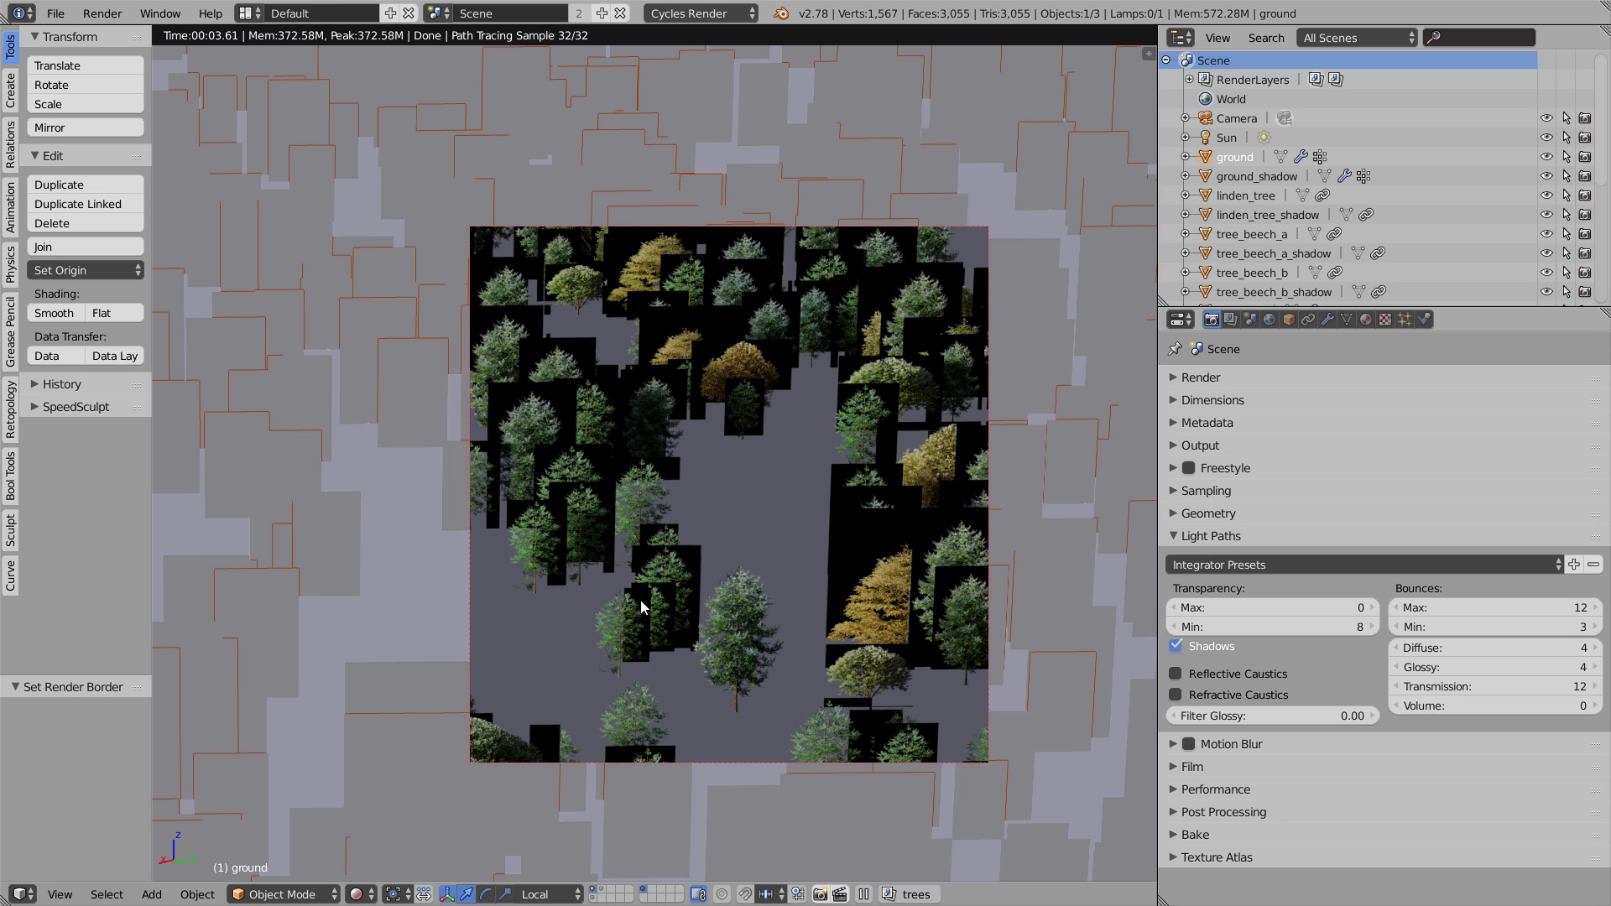
# - Raise the maximum transparency bounces to 5 one step at a time, comparing the rendered tree planes
pyautogui.click(1372, 607)
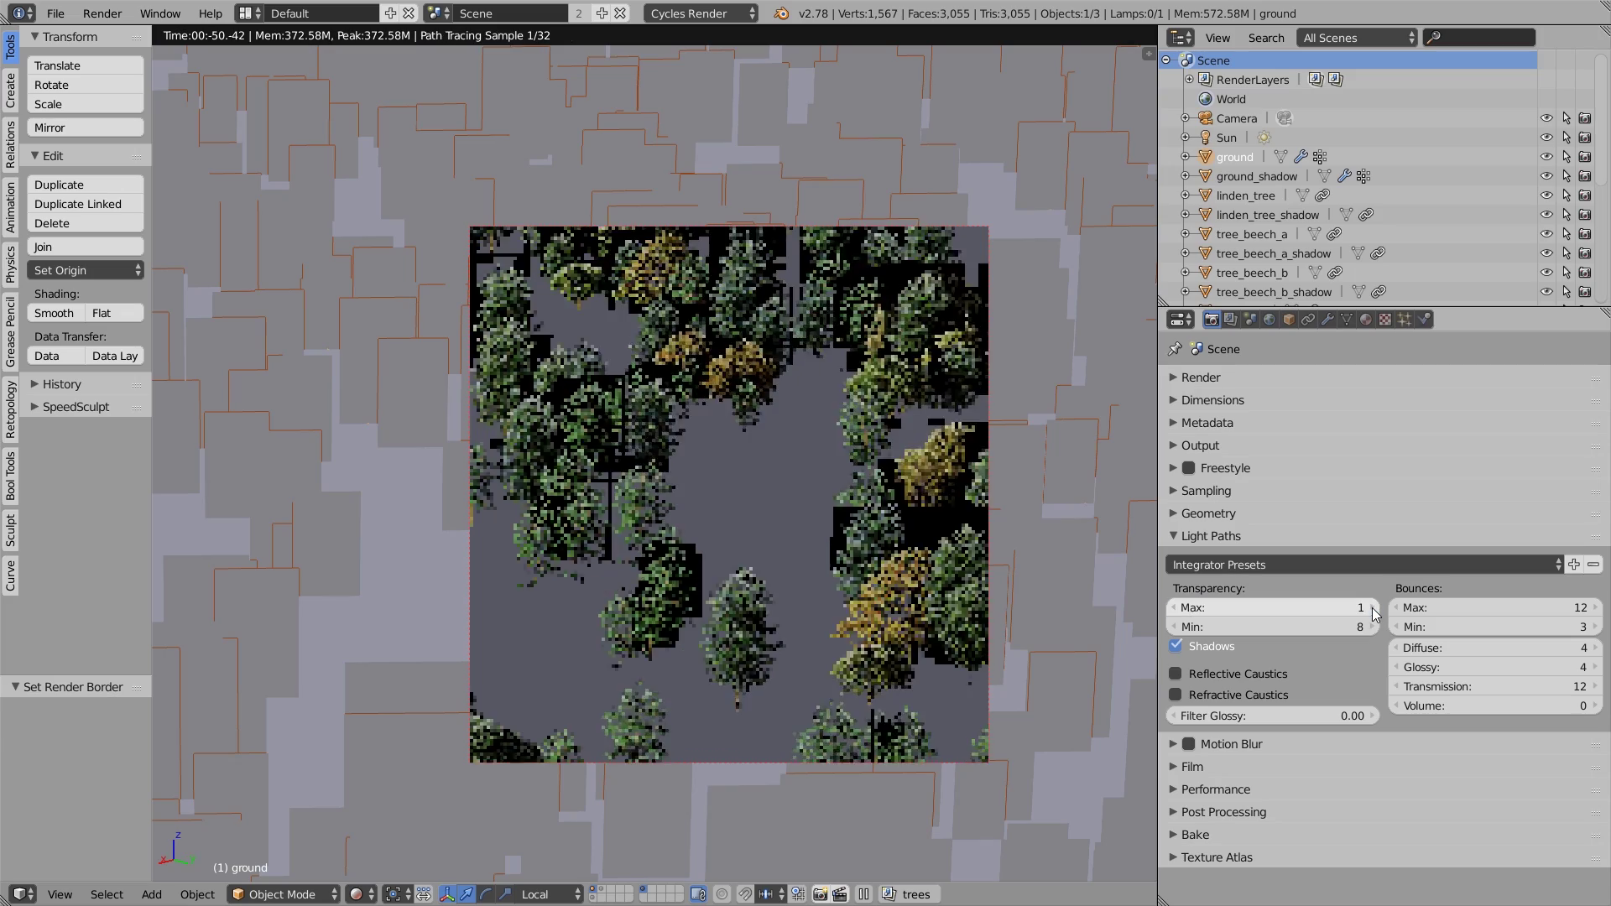
pyautogui.click(1372, 607)
pyautogui.click(1372, 608)
pyautogui.click(1372, 608)
pyautogui.click(1372, 607)
# - Redraw the render border over the distant trees near the ridge and set the maximum transparency bounces to 50
pyautogui.scroll(-3, 564, 375)
pyautogui.moveTo(617, 146); pyautogui.dragTo(551, 249, button='middle')
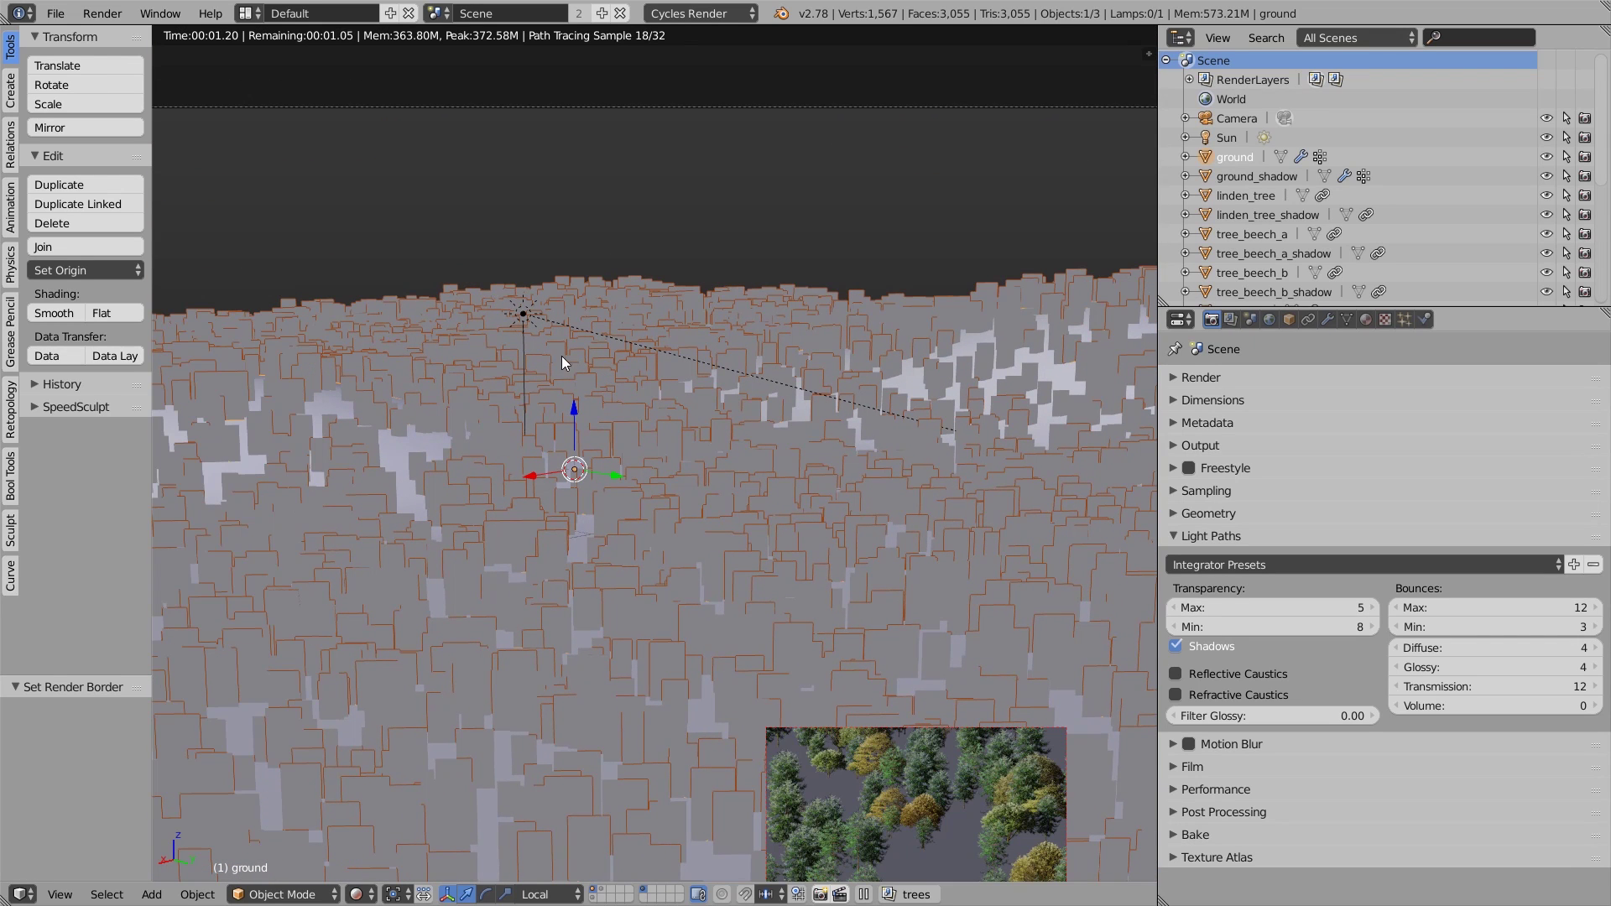
pyautogui.hotkey('ctrl', 'b')
pyautogui.moveTo(467, 274); pyautogui.dragTo(573, 427)
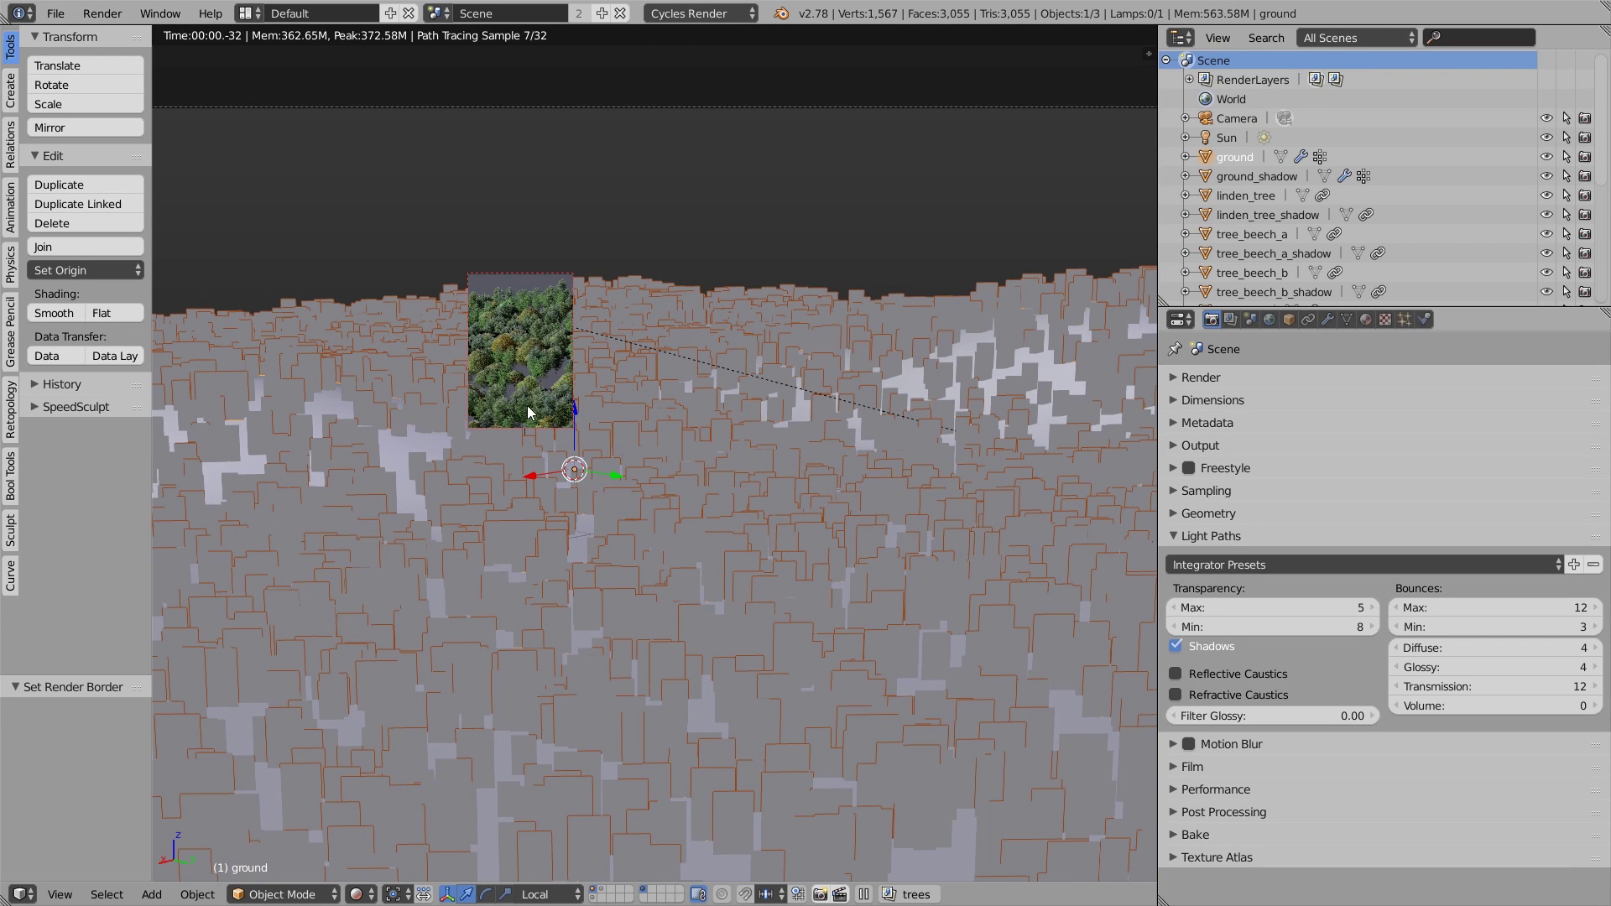
pyautogui.click(1297, 607)
pyautogui.write('50')
pyautogui.press('Return')
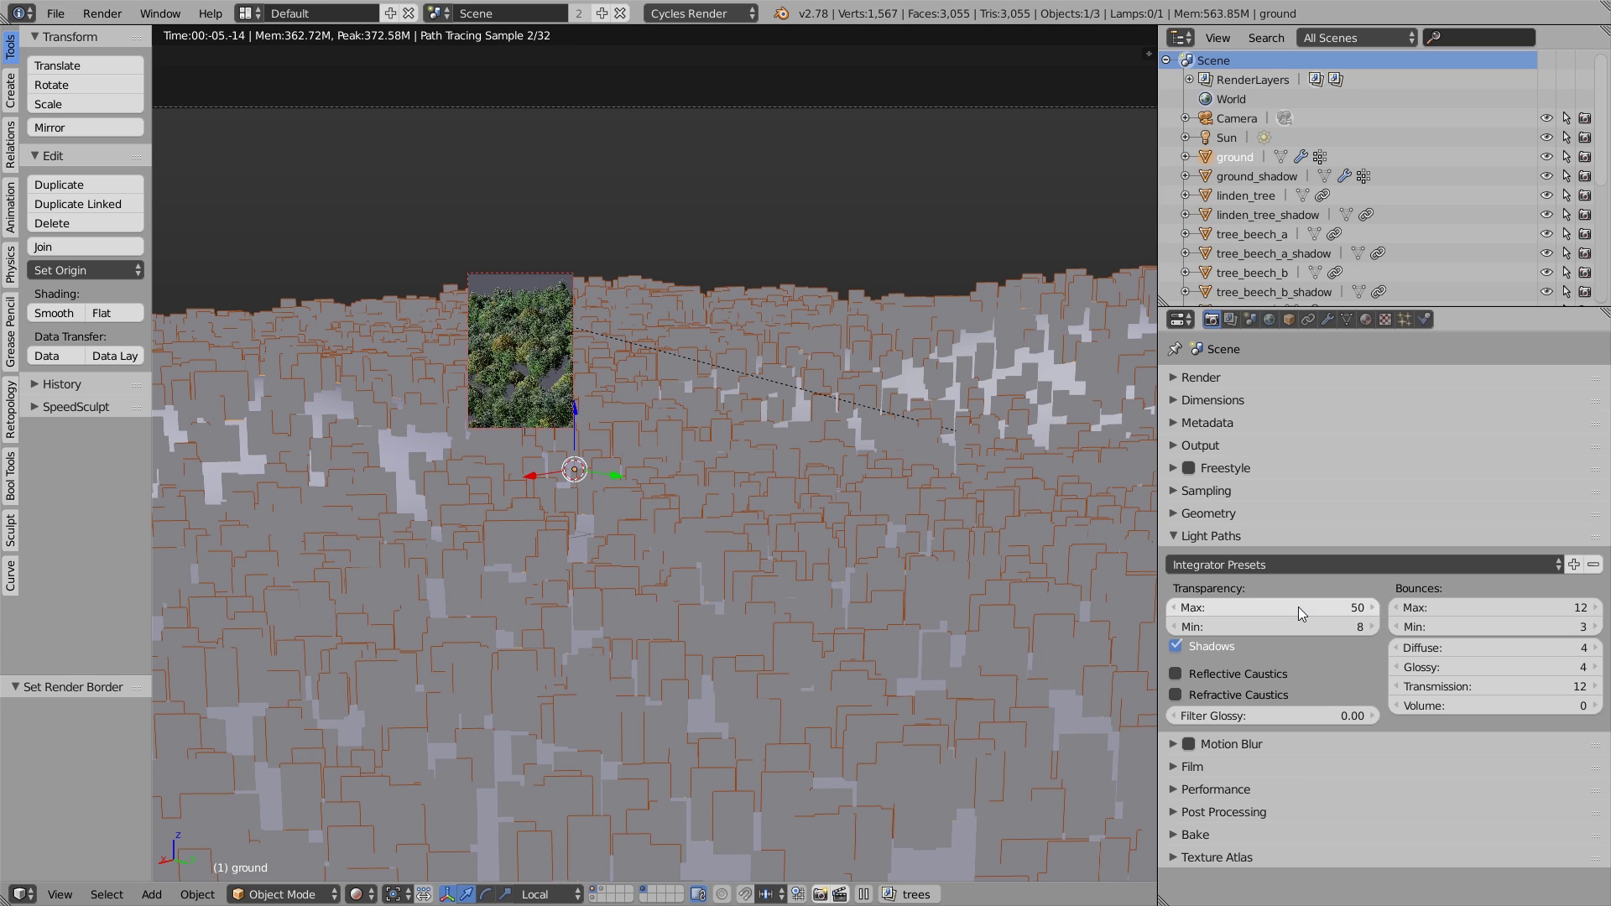
# - Clear the small render border and draw a new one around the whole camera frame
pyautogui.scroll(-6, 532, 510)
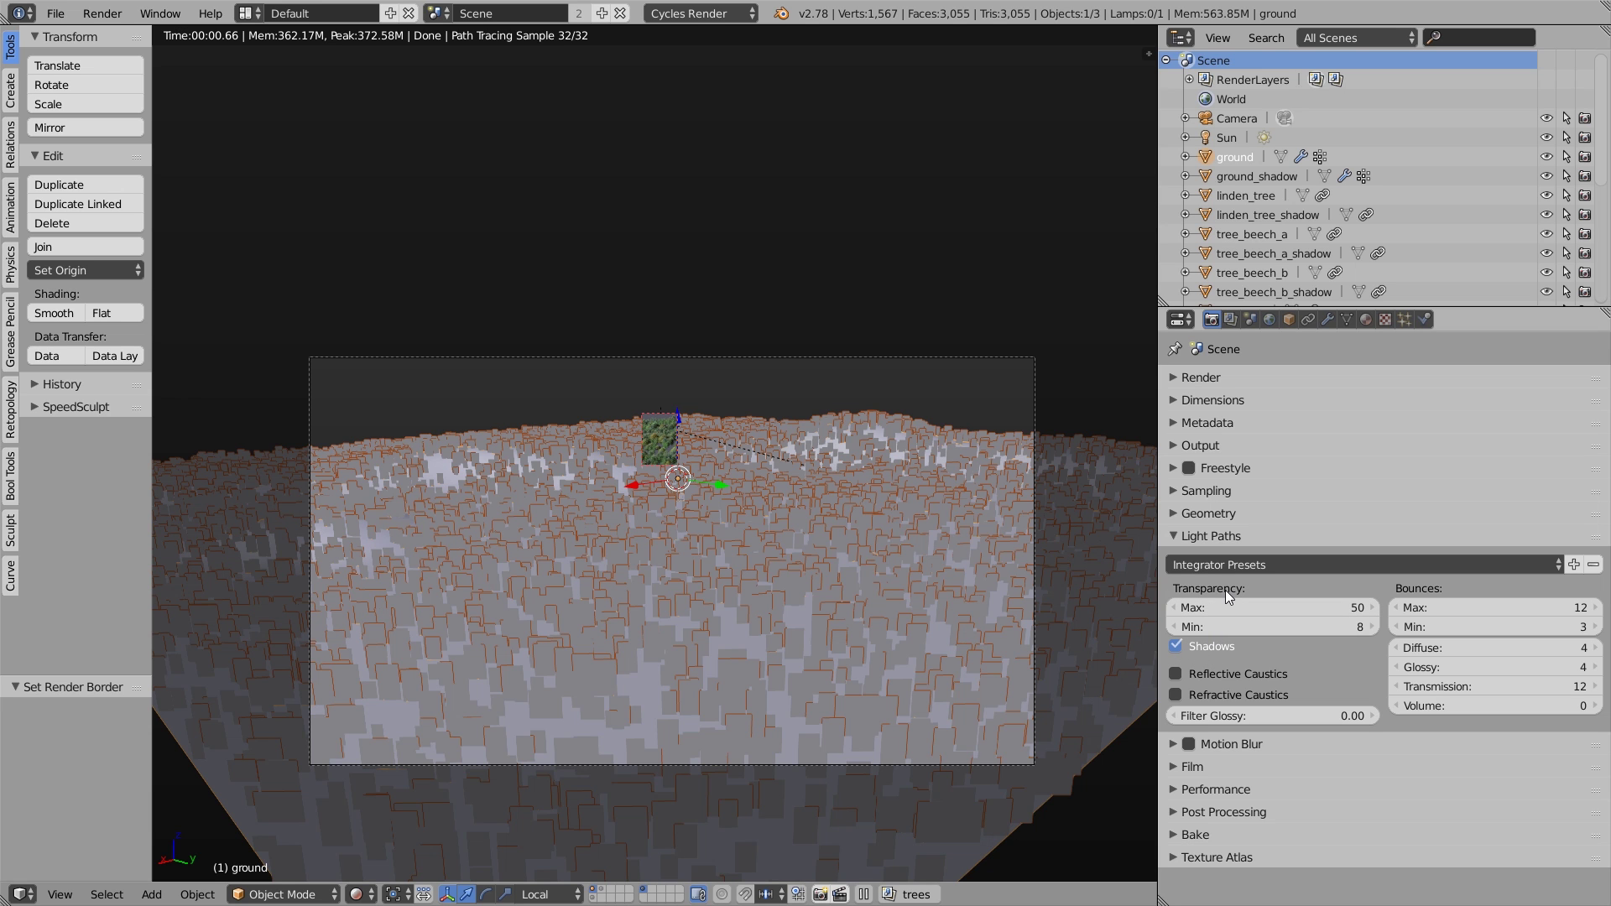
pyautogui.scroll(6, 734, 651)
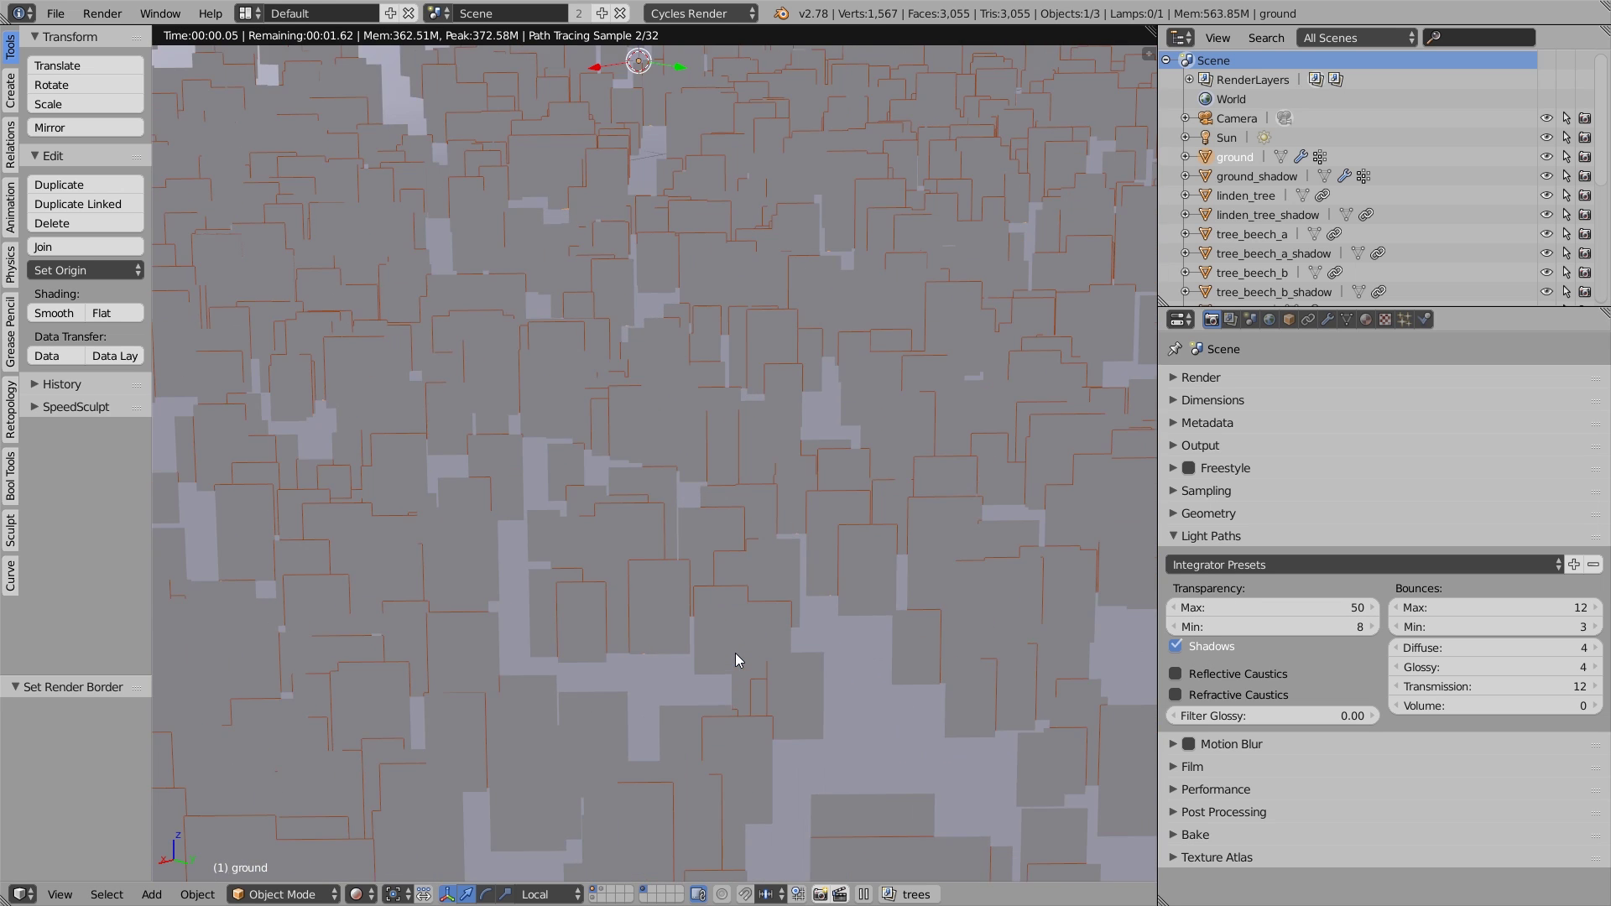
pyautogui.scroll(-1, 965, 678)
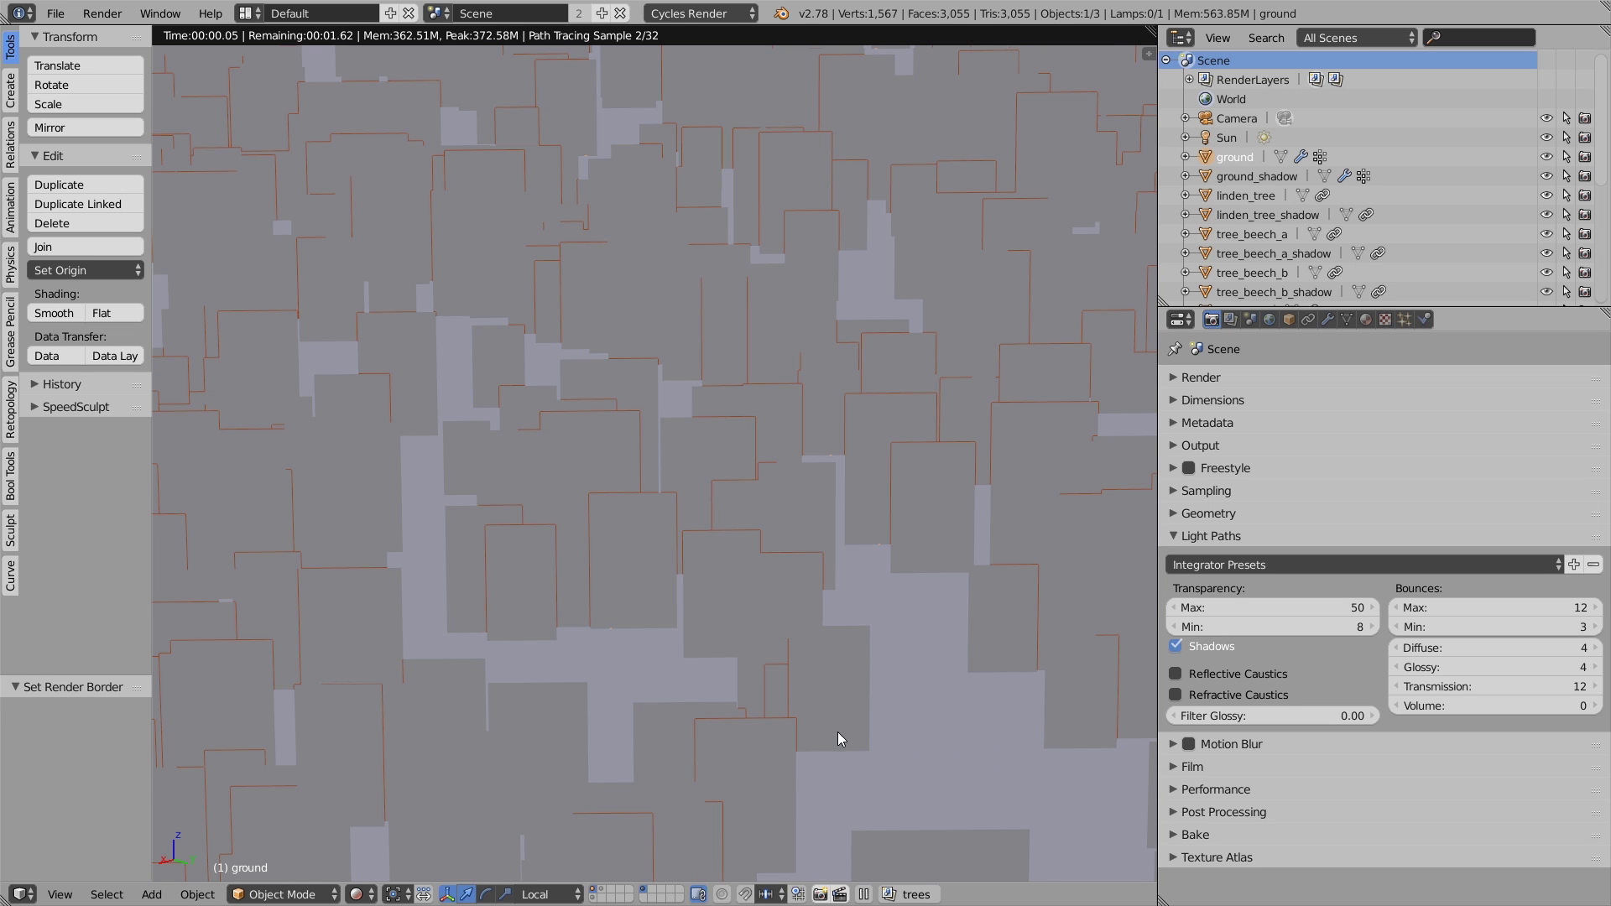
pyautogui.press('KP_0')
pyautogui.hotkey('ctrl', 'alt', 'b')
pyautogui.scroll(-2, 694, 526)
pyautogui.hotkey('ctrl', 'b')
pyautogui.moveTo(246, 336); pyautogui.dragTo(1047, 813)
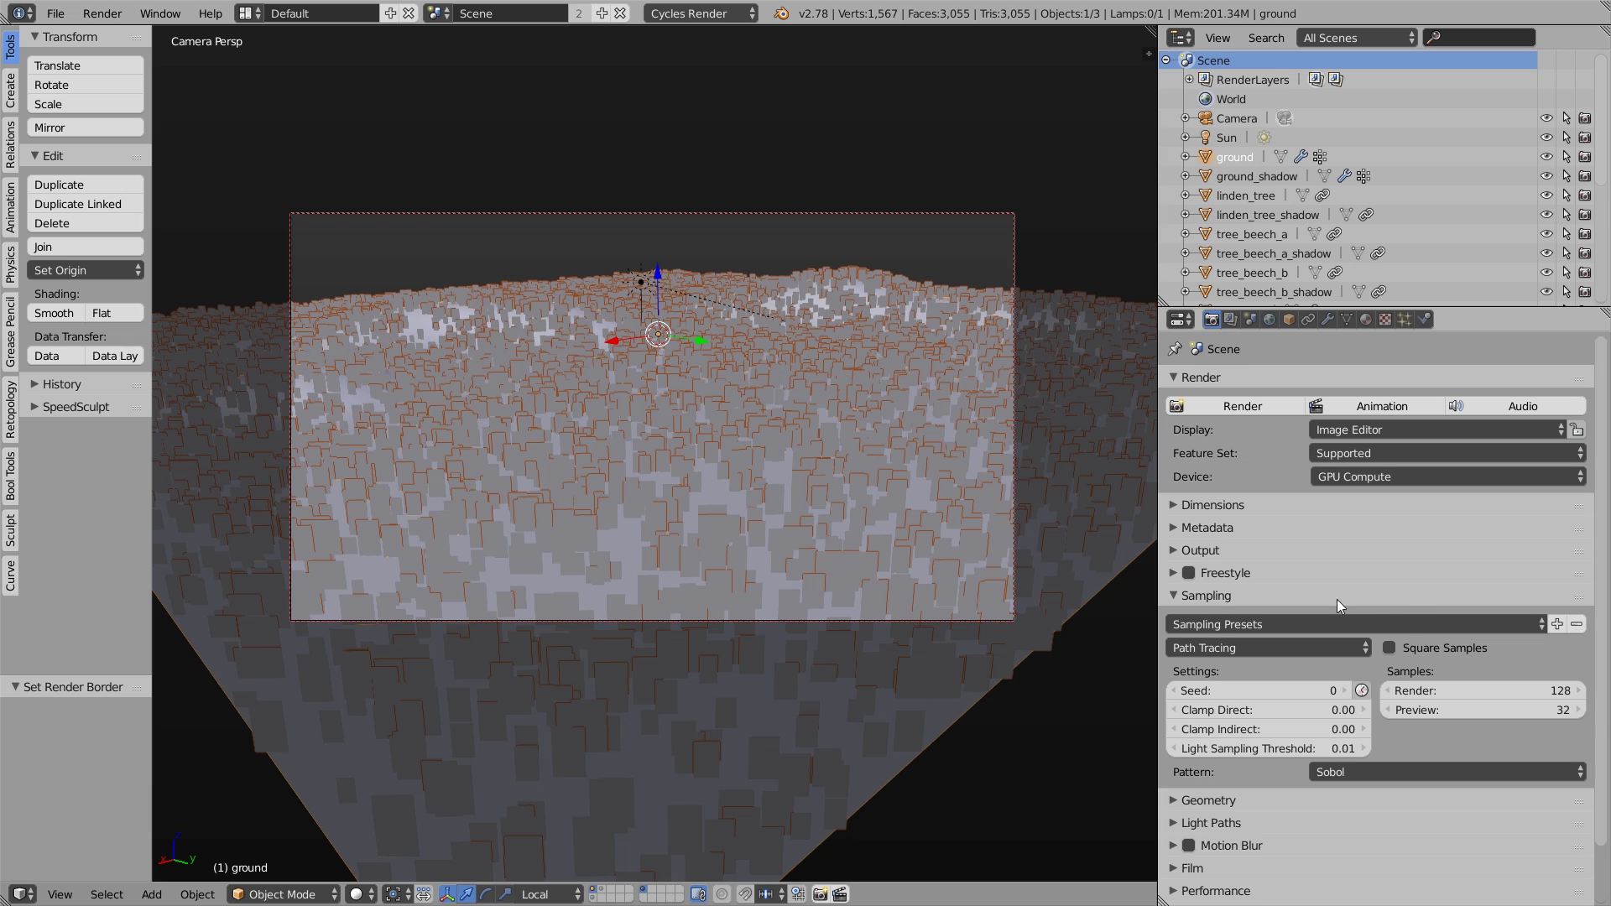
# - Enable the transparent film background for the render and return to the sampling settings
pyautogui.click(1219, 595)
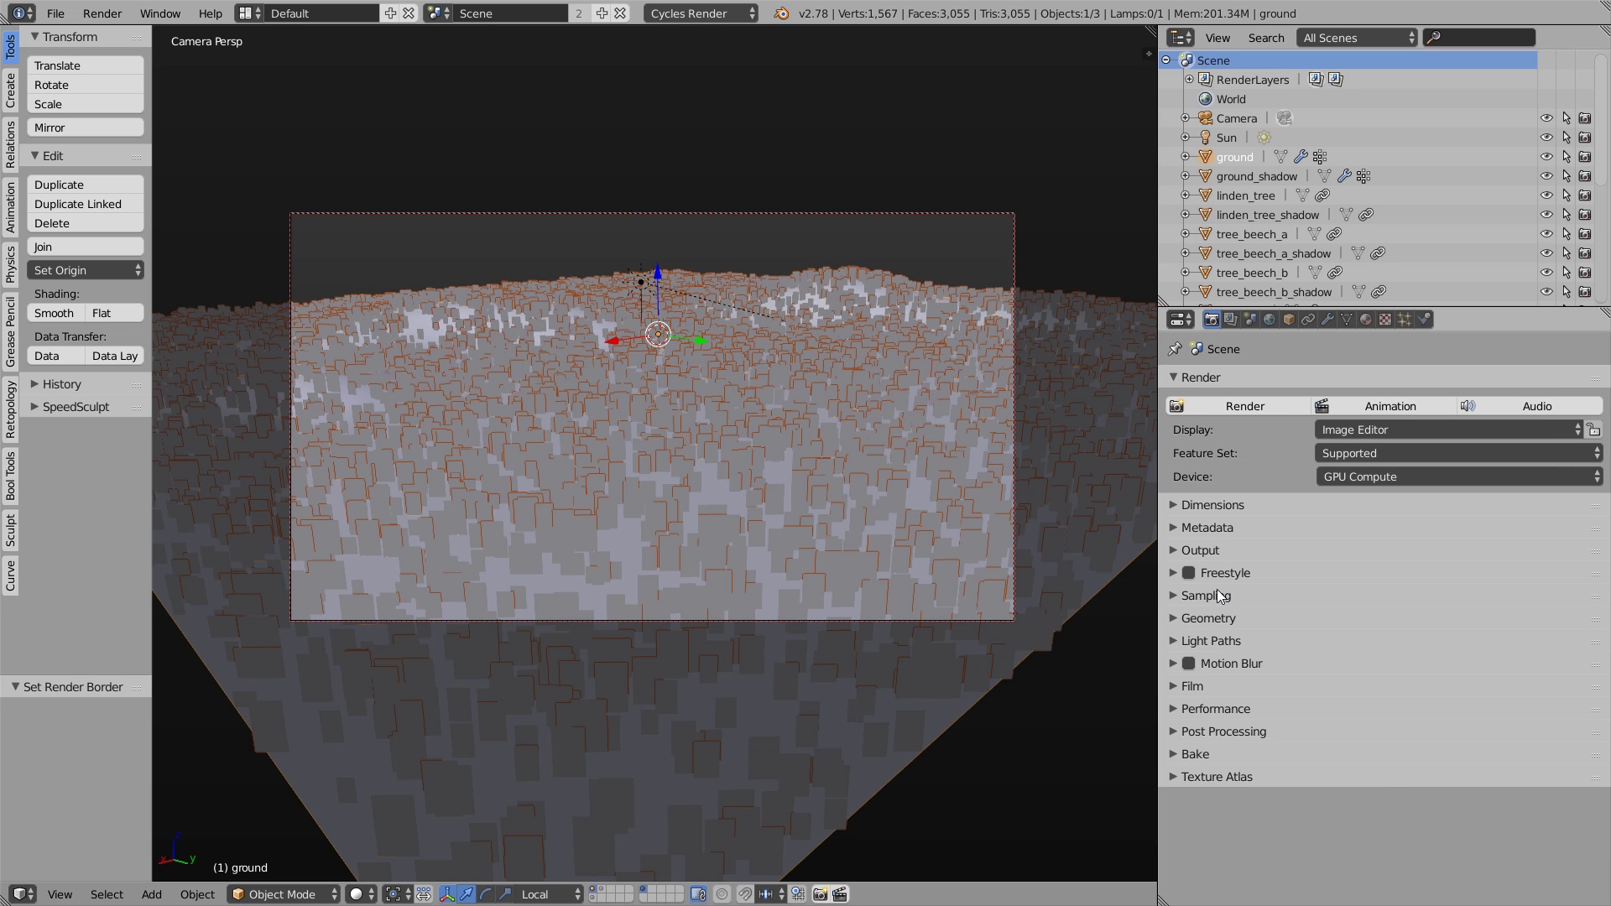
pyautogui.click(1179, 685)
pyautogui.click(1174, 736)
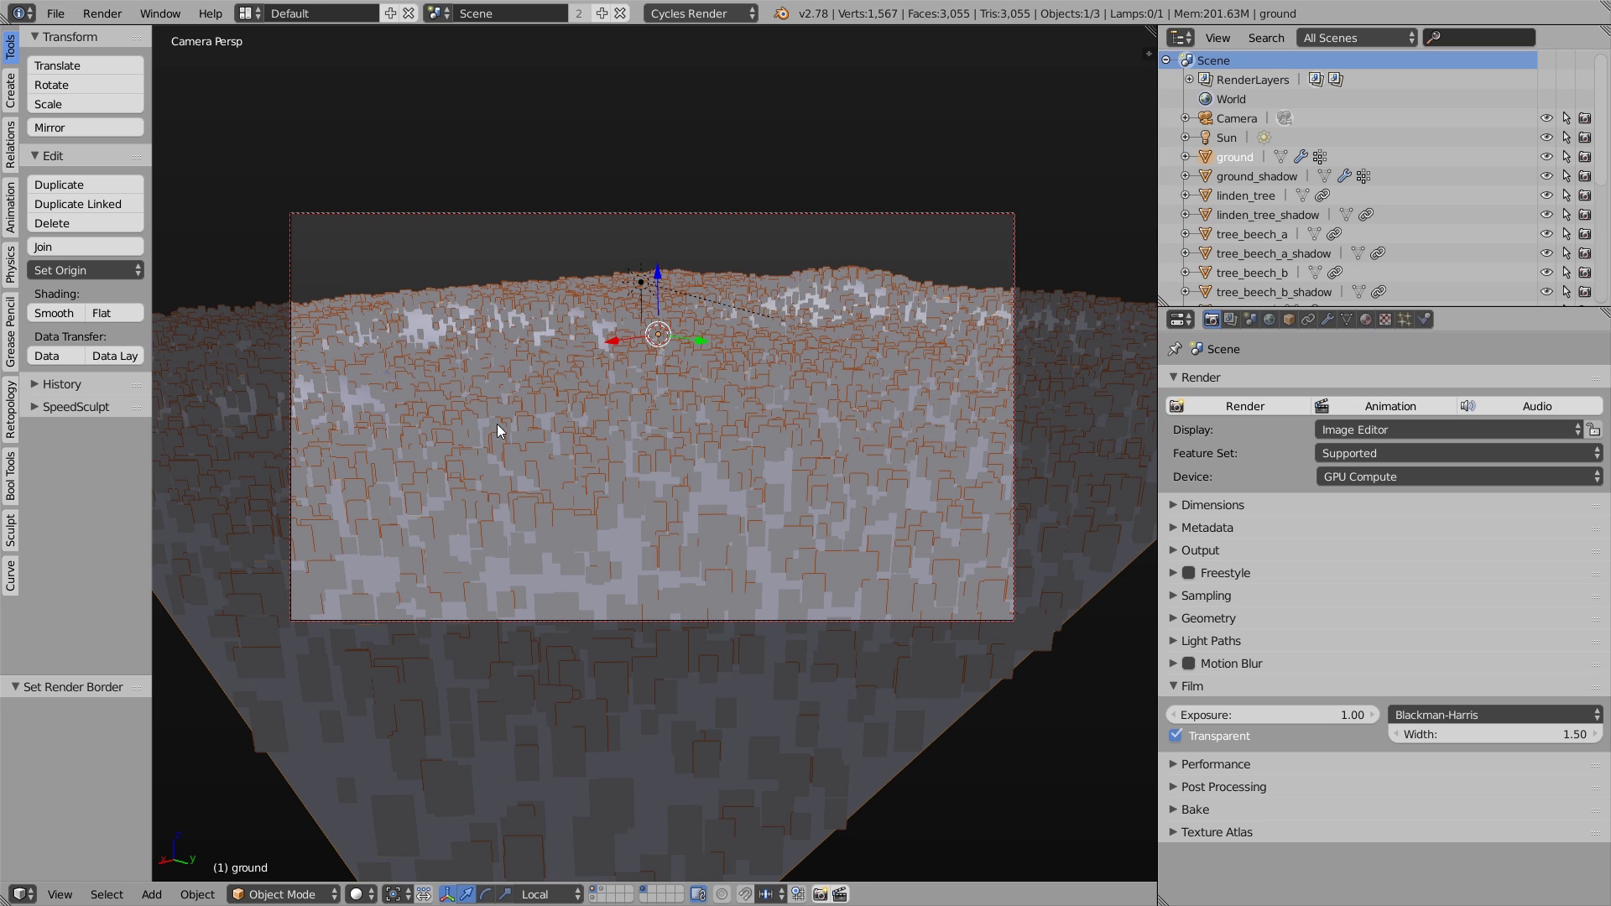
pyautogui.keyDown('ctrl'); pyautogui.click(1206, 596); pyautogui.keyUp('ctrl')
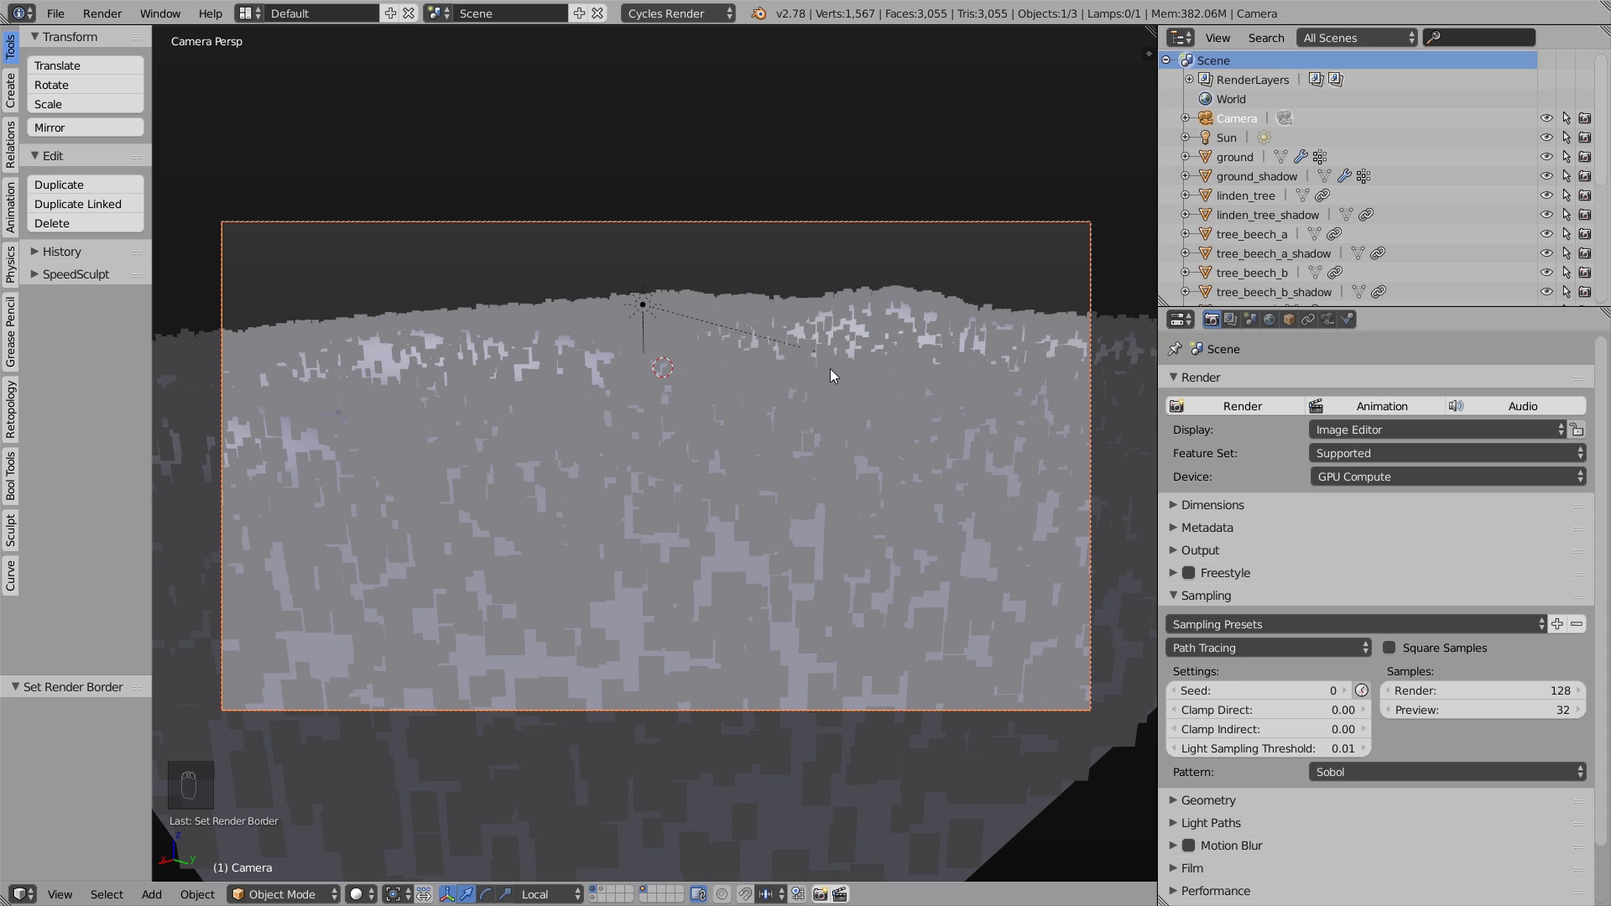
# - Preview-render the full camera frame with ground_shadow displayed alongside ground, return to solid shading, and select ground_shadow
pyautogui.hotkey('shift', 'z')
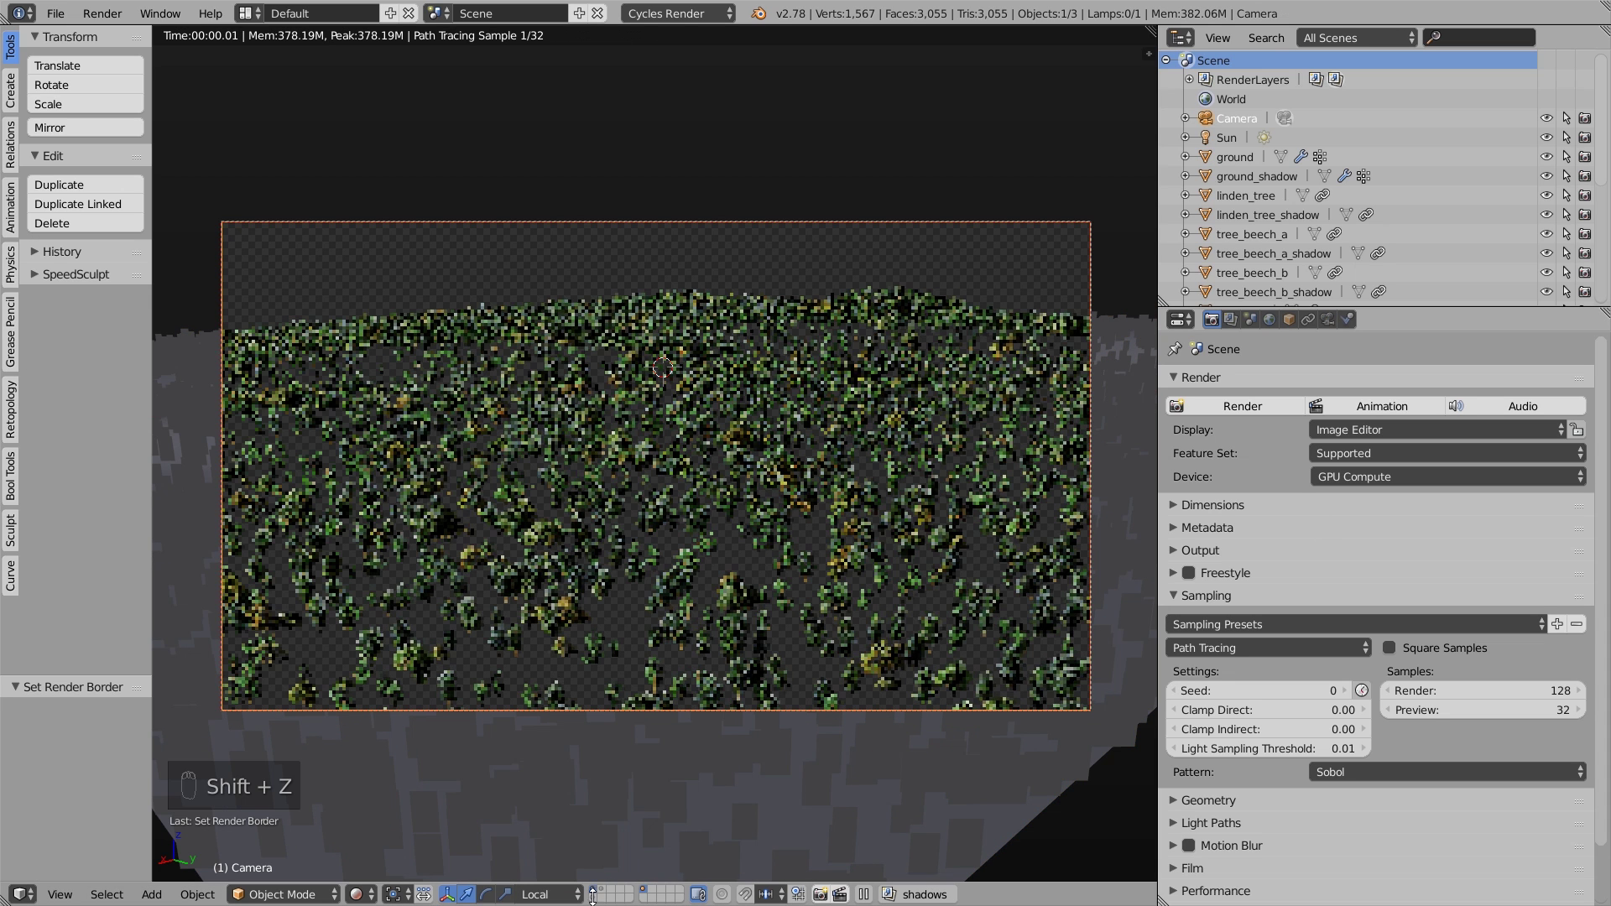
pyautogui.keyDown('shift'); pyautogui.click(594, 899); pyautogui.keyUp('shift')
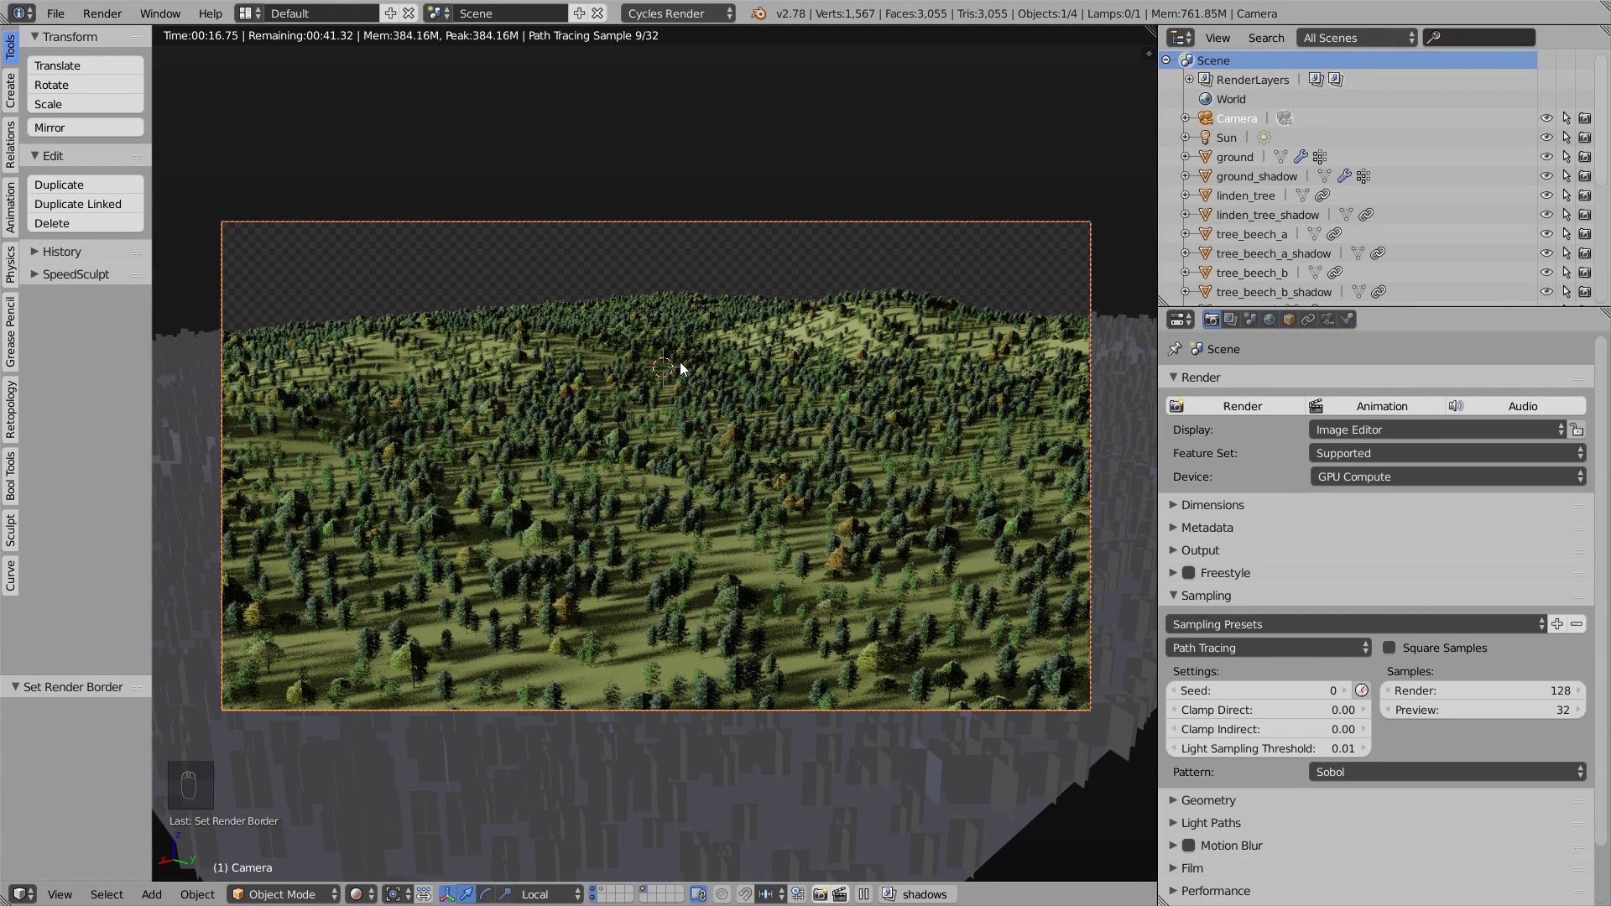
pyautogui.hotkey('shift', 'z')
pyautogui.rightClick(962, 456)
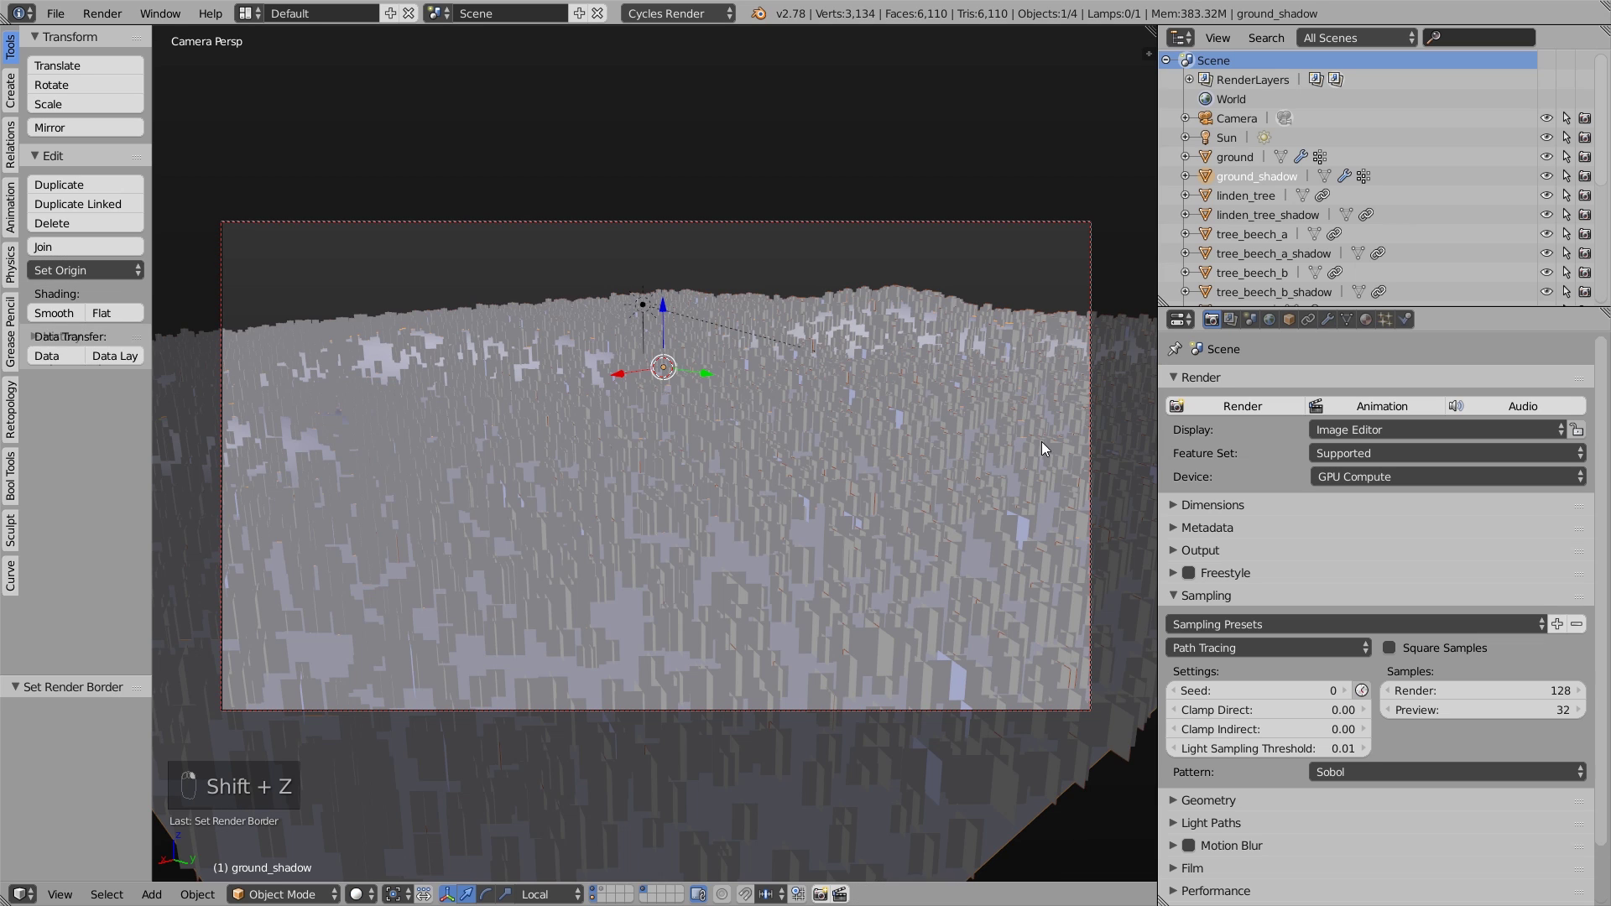
# - Set the emission number to 20000 for both the shadows particle system on ground_shadow and the trees particle system on ground
pyautogui.click(1386, 319)
pyautogui.click(1312, 478)
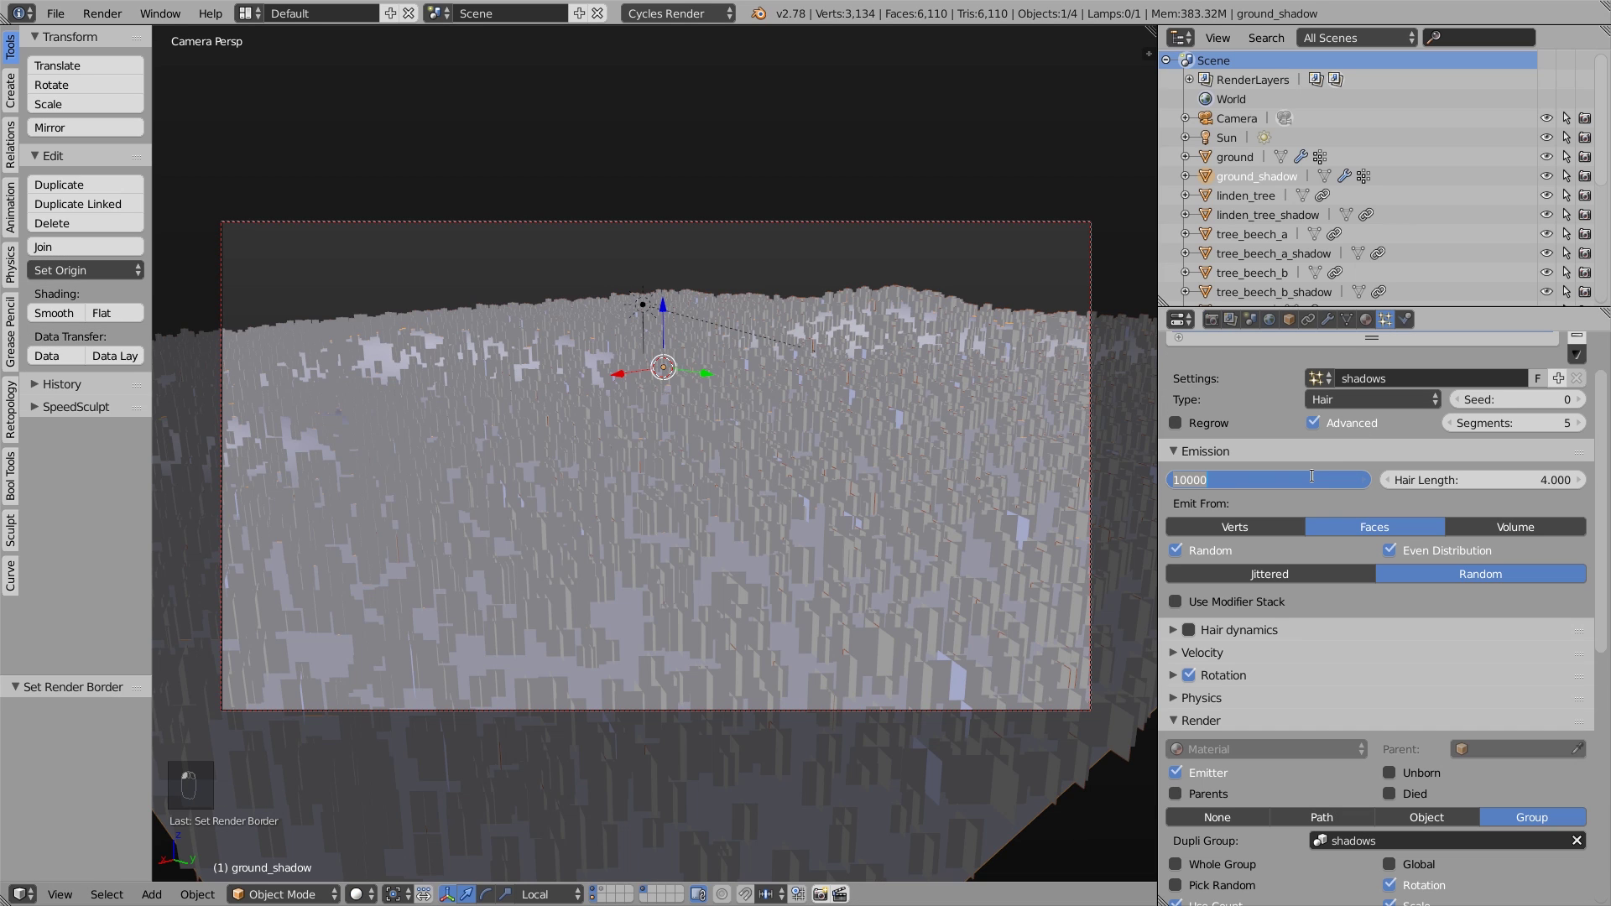
pyautogui.click(1214, 478)
pyautogui.press('Return')
pyautogui.click(1235, 157)
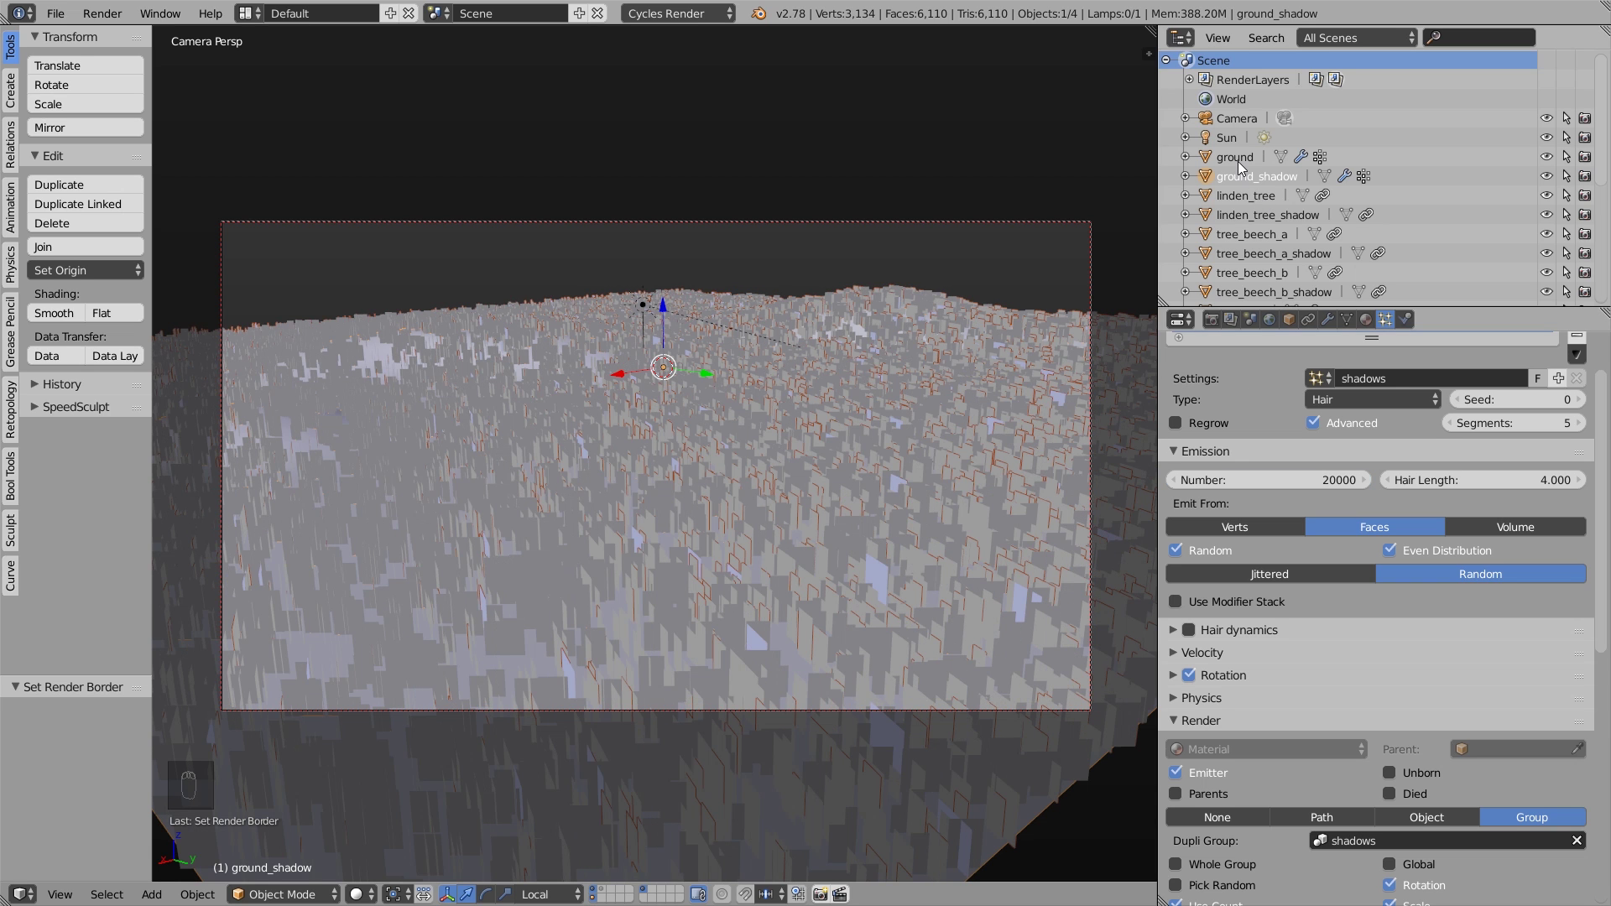
pyautogui.click(1320, 481)
pyautogui.write('20000')
pyautogui.press('Return')
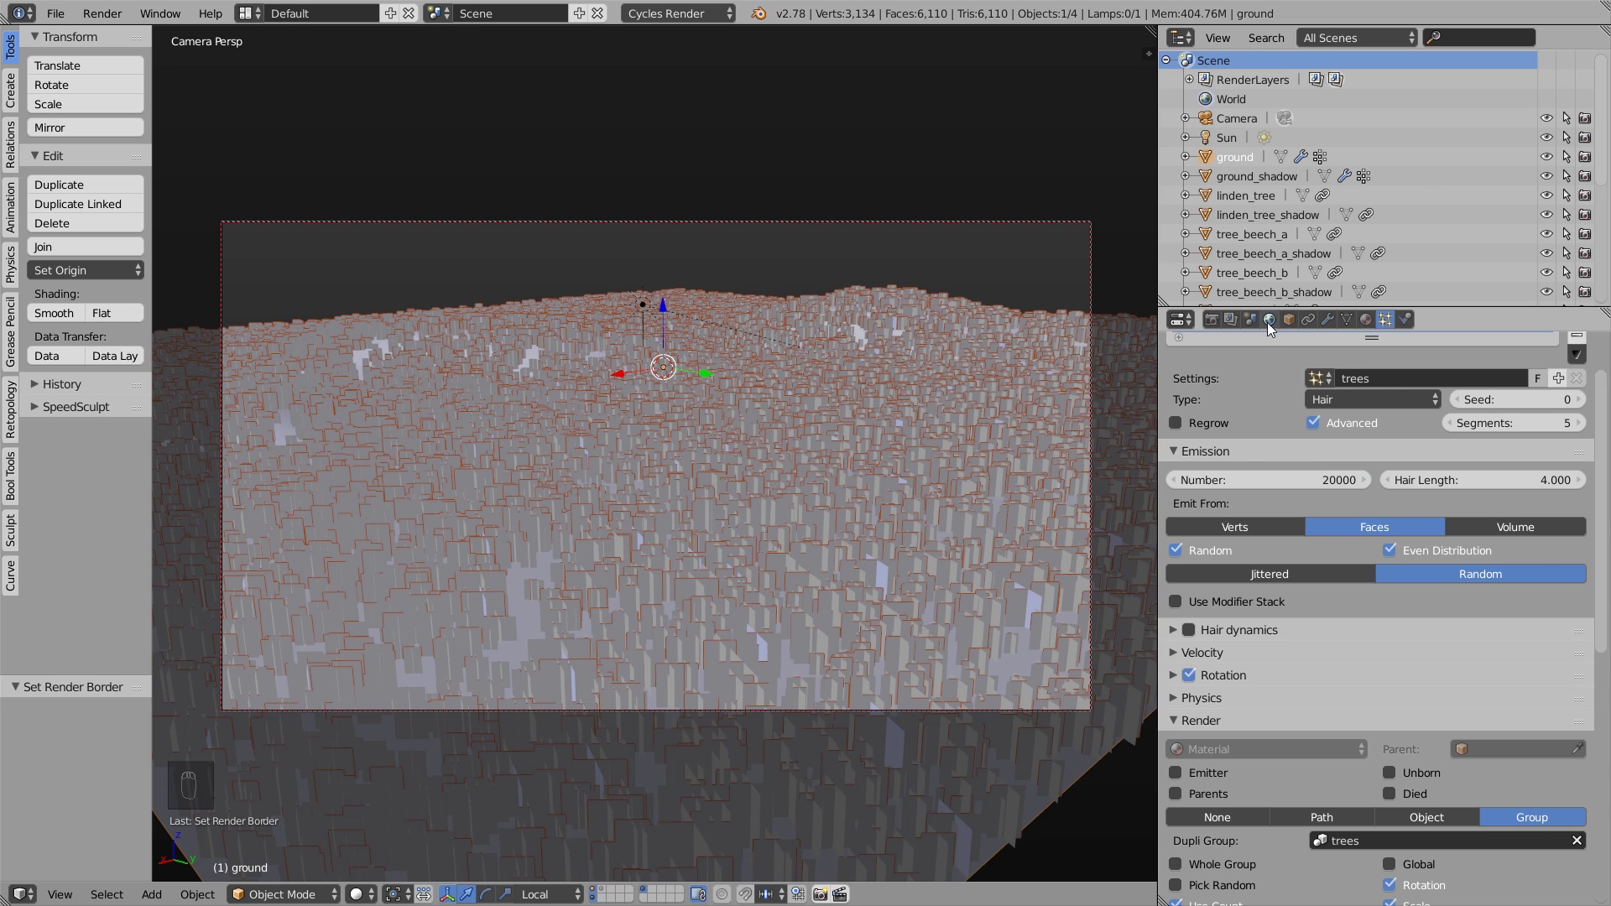
# - Brighten the world background colour and tint it to a slightly bluish grey
pyautogui.click(1269, 320)
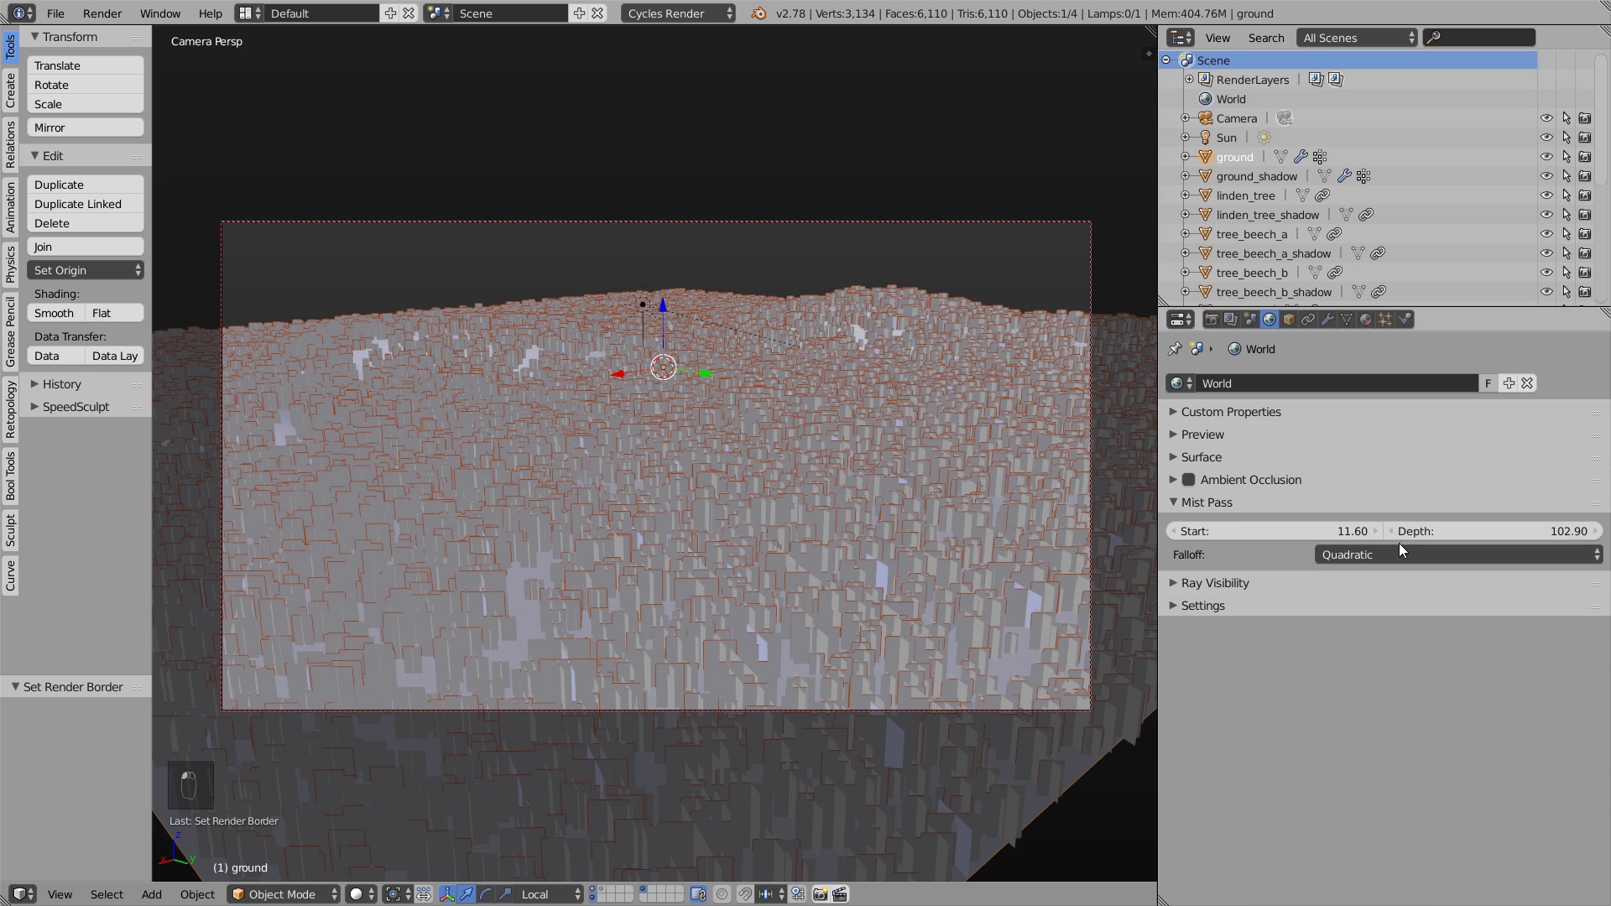
pyautogui.click(1216, 455)
pyautogui.click(1401, 485)
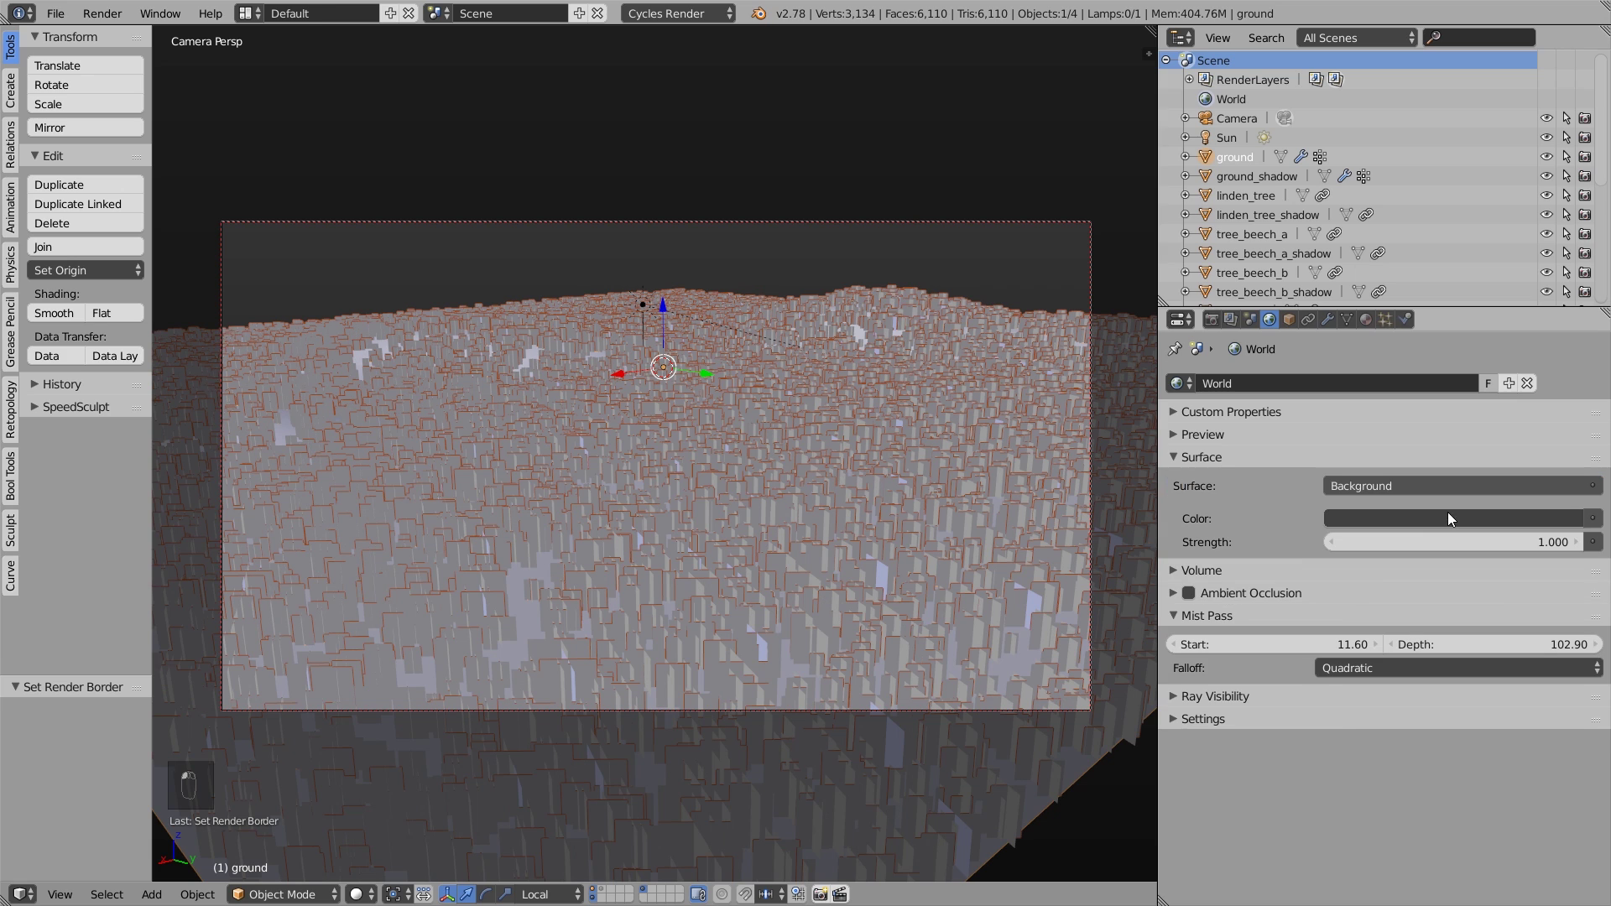
pyautogui.click(1449, 518)
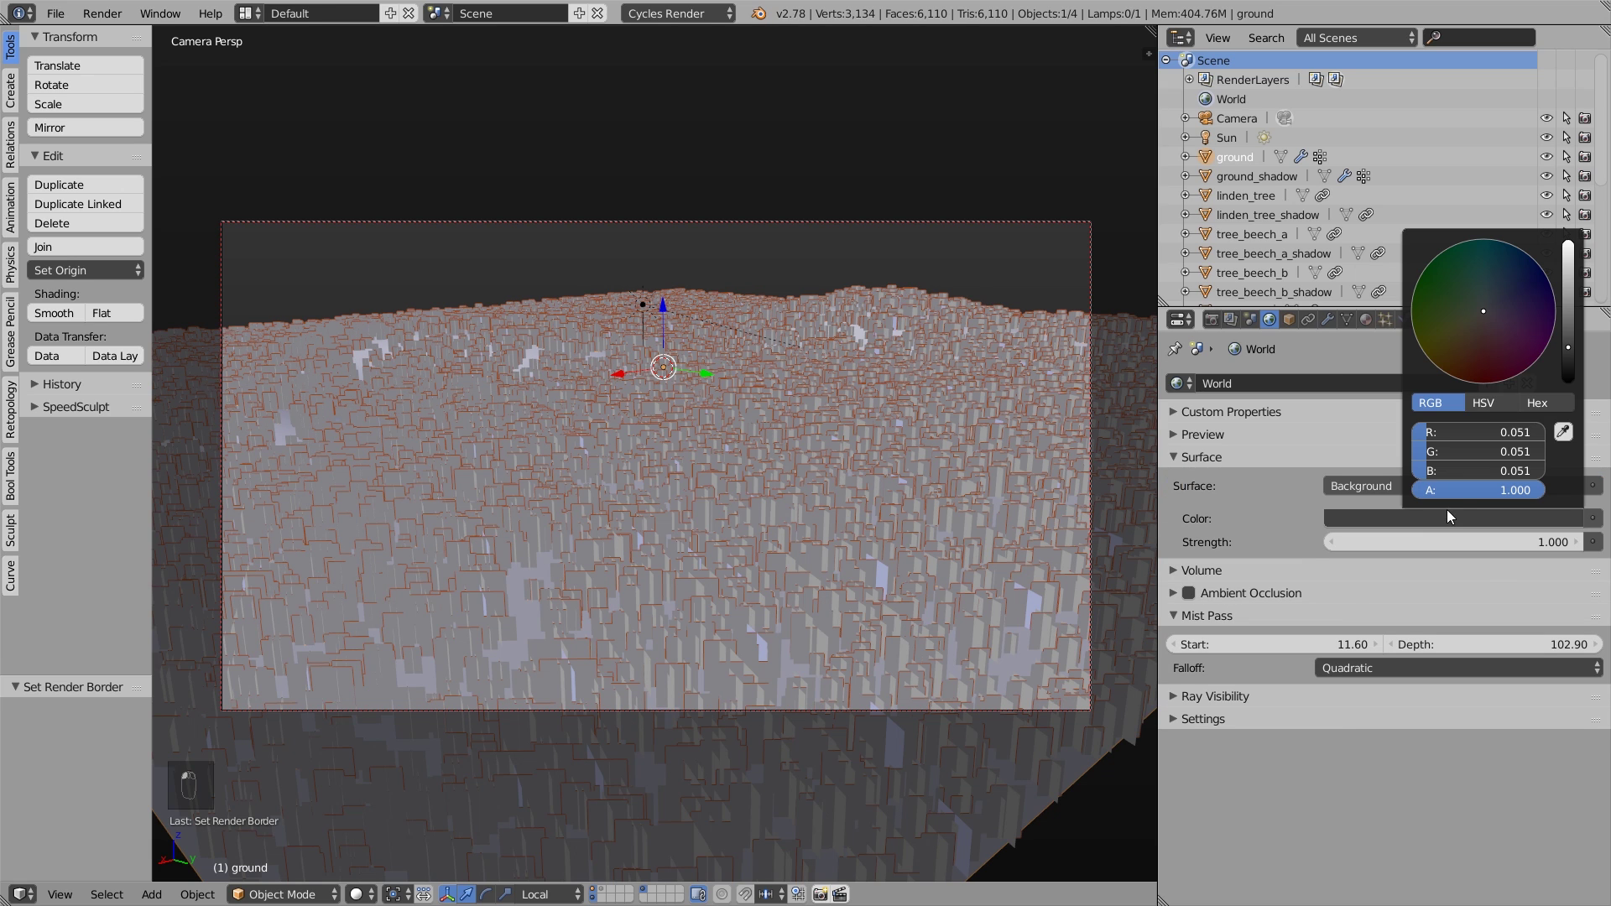
pyautogui.click(1567, 332)
pyautogui.click(1493, 307)
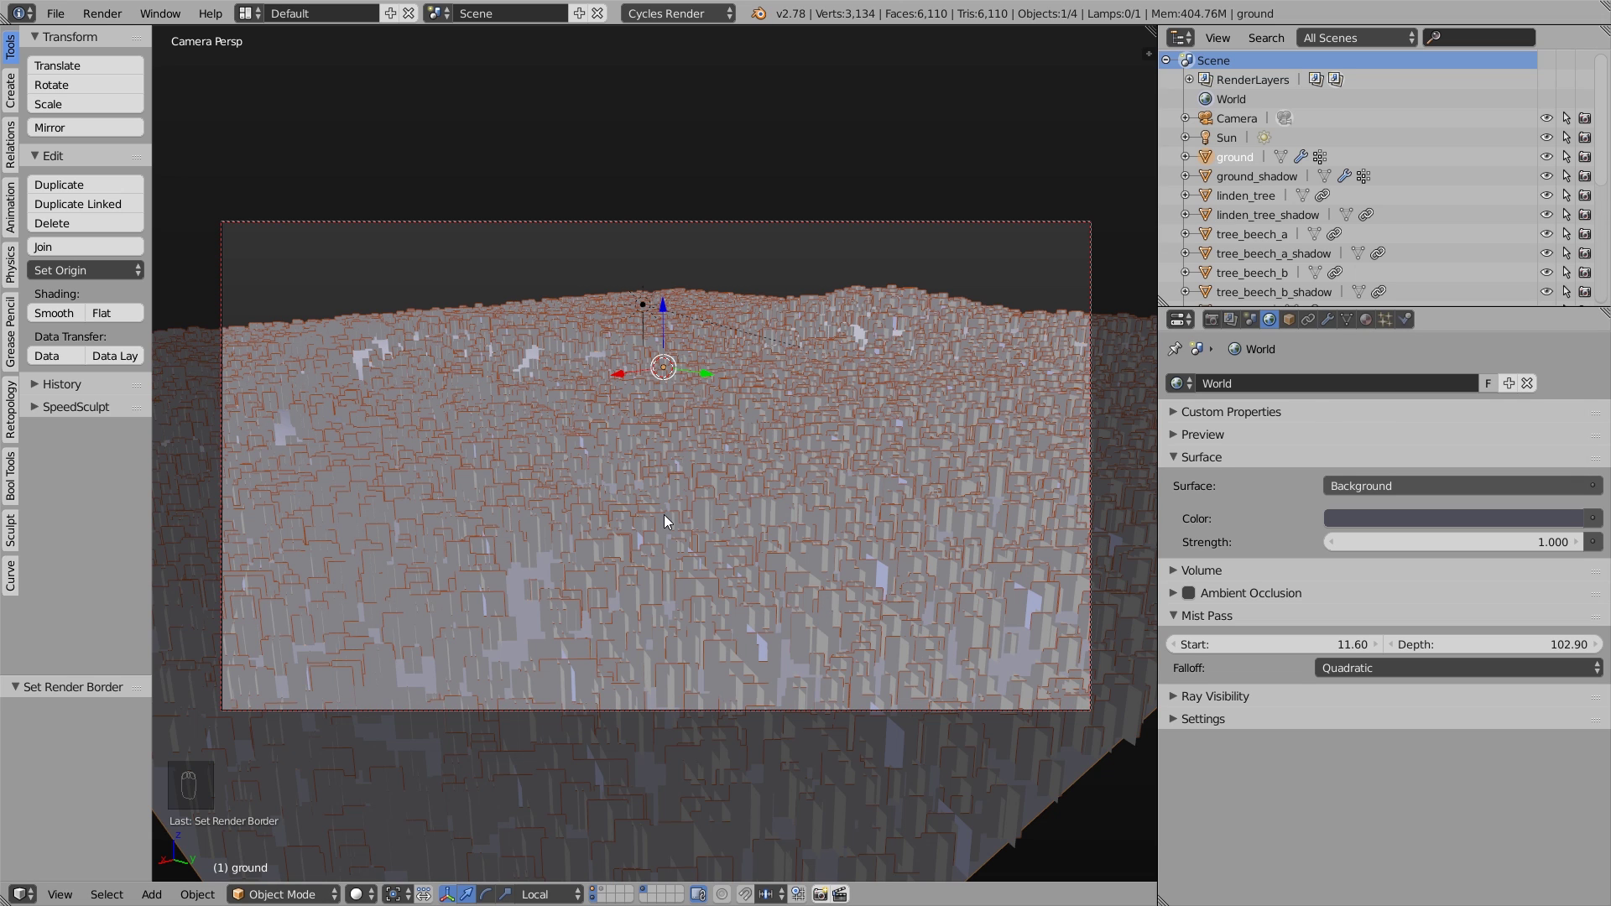
# - Preview-render the denser forest through the camera, return to solid shading, and render the full image
pyautogui.hotkey('shift', 'z')
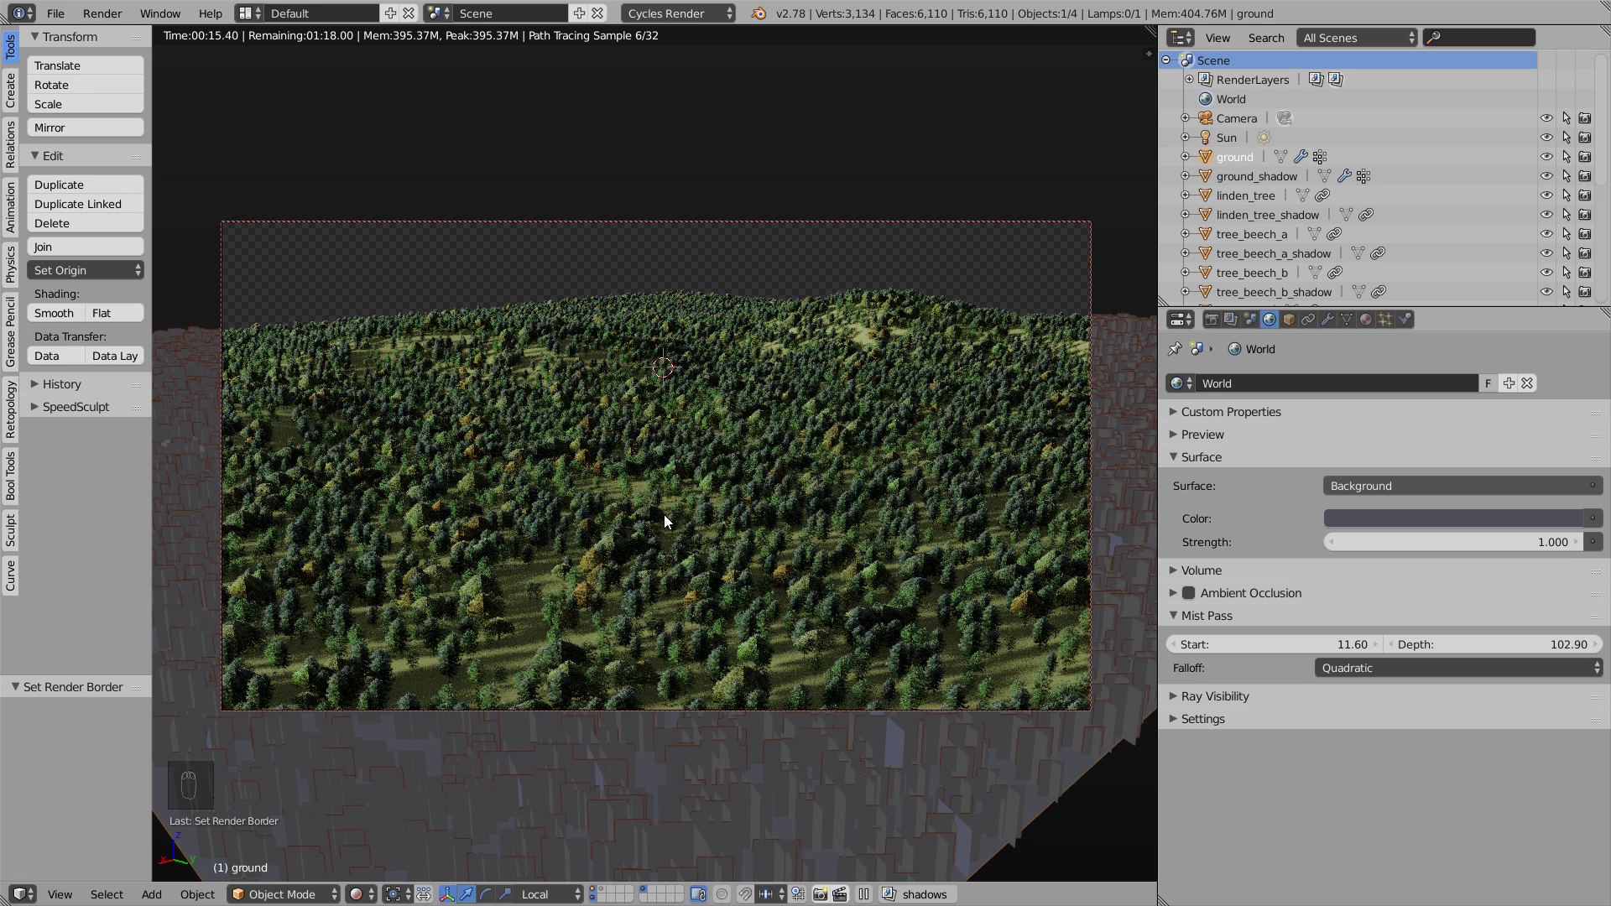
pyautogui.hotkey('shift', 'z')
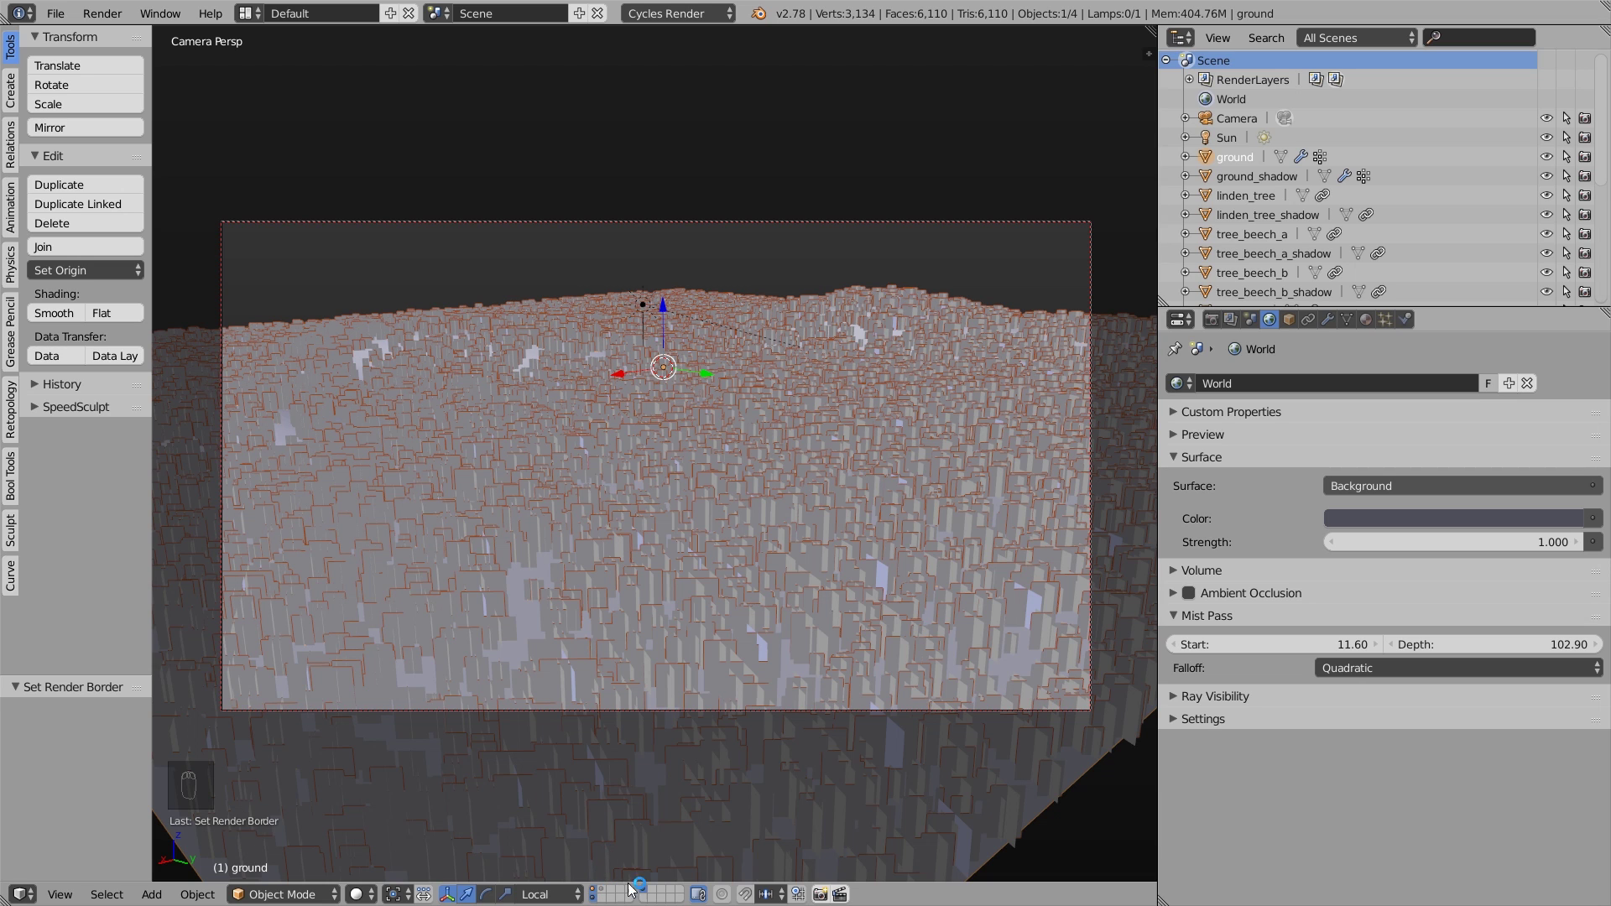
pyautogui.click(1215, 321)
pyautogui.click(1230, 407)
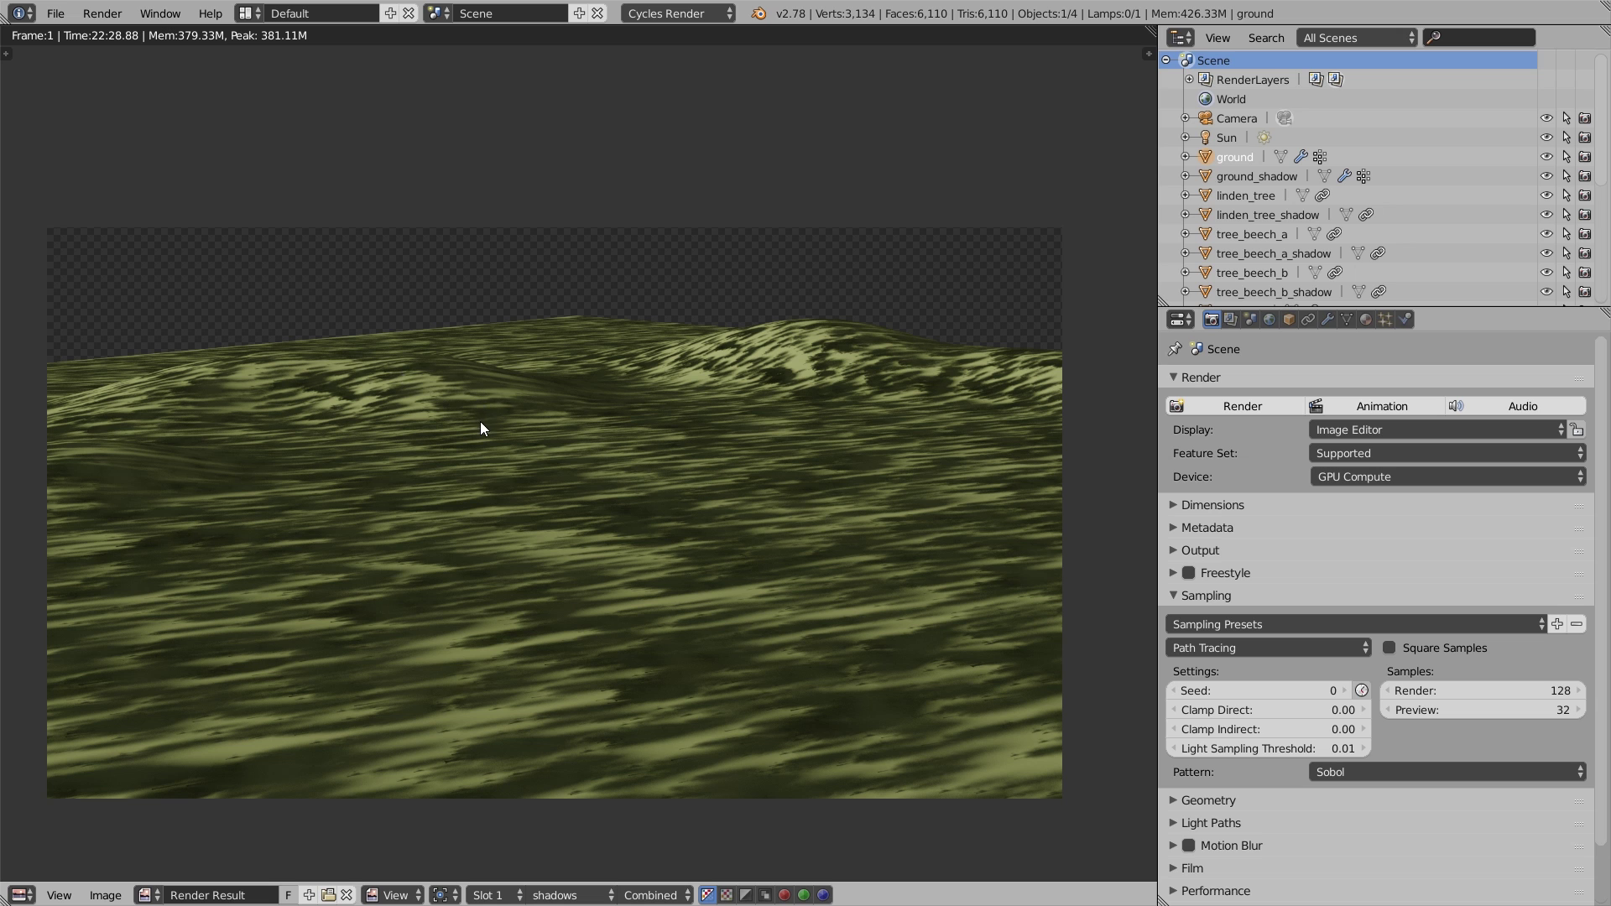
pyautogui.press('Escape')
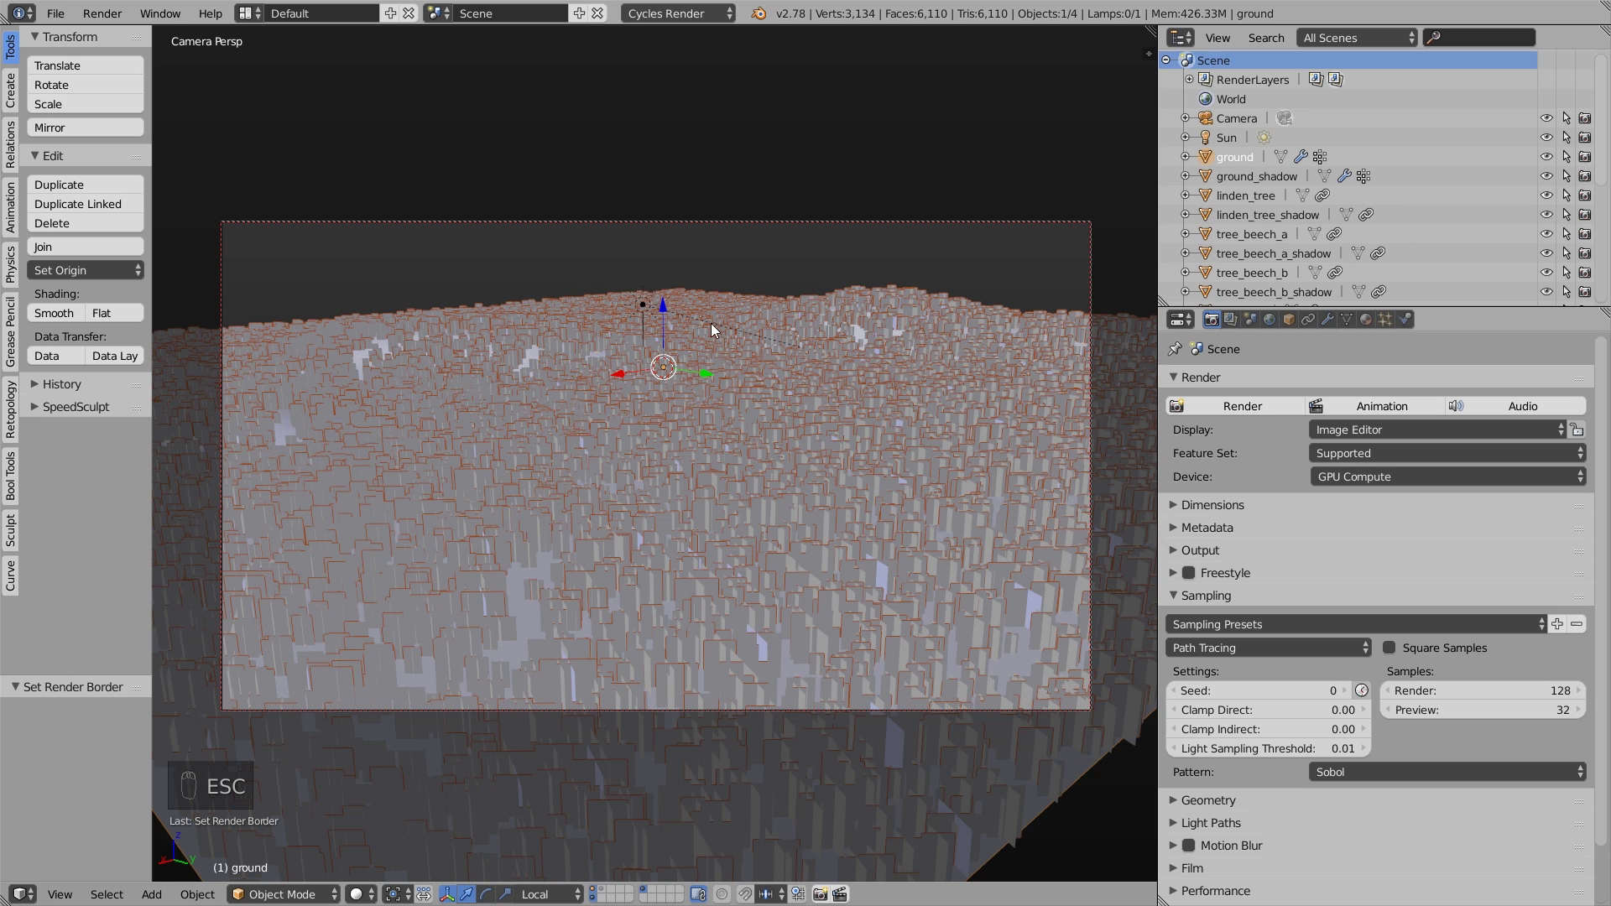
# - Split the 3D view, turn one half into a maximized Node Editor, and enable compositing nodes with the backdrop
pyautogui.moveTo(1156, 31); pyautogui.dragTo(1135, 513)
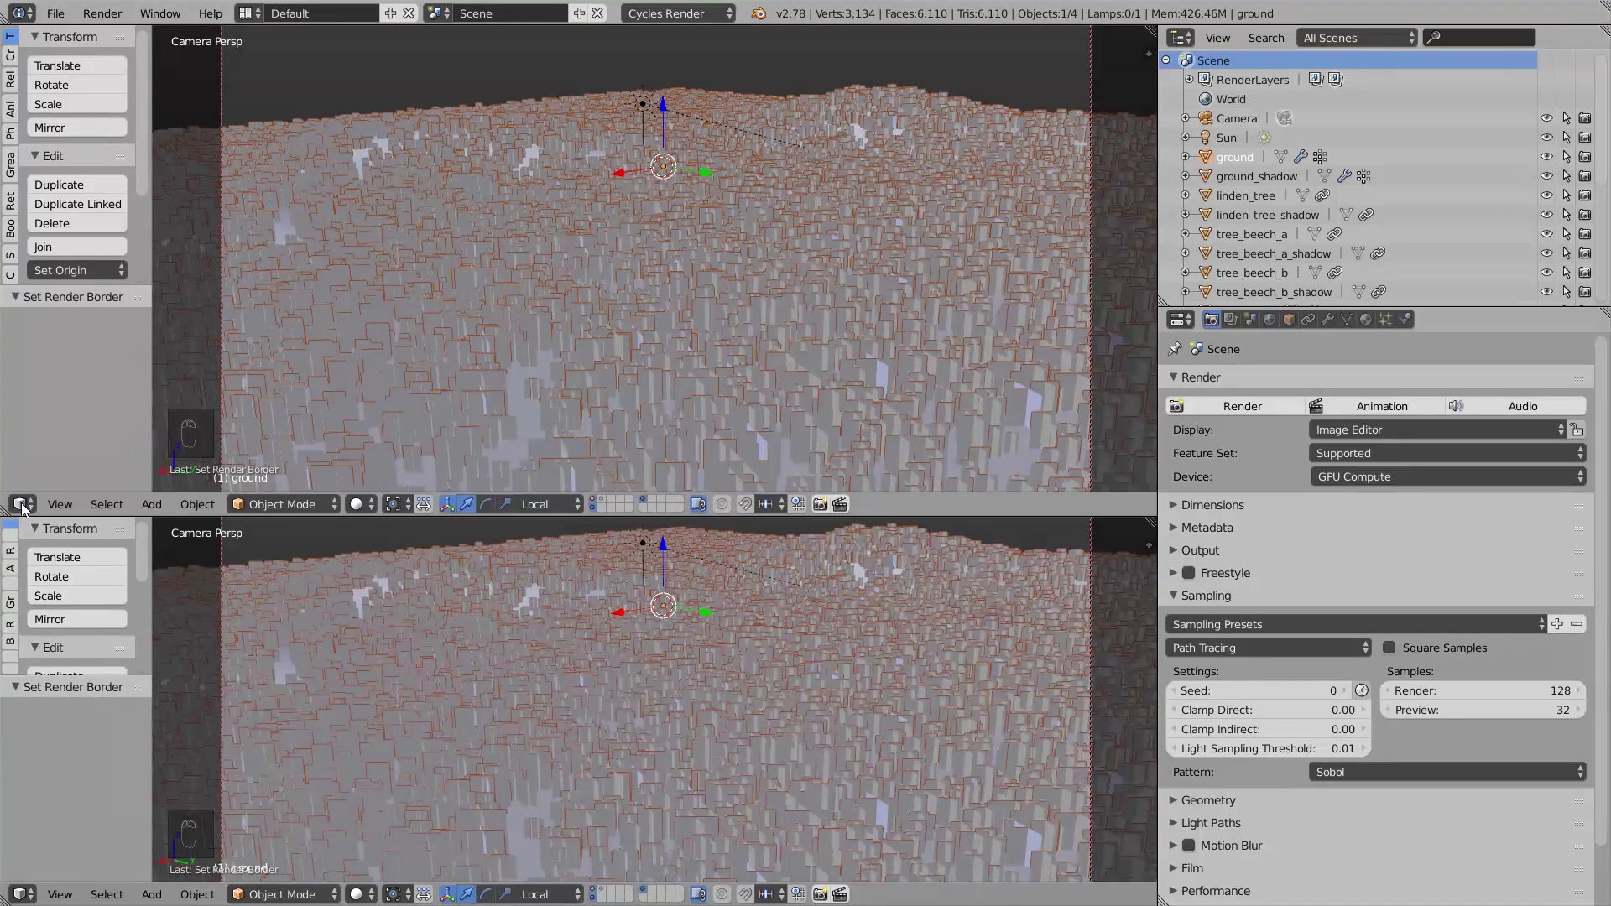
pyautogui.click(23, 505)
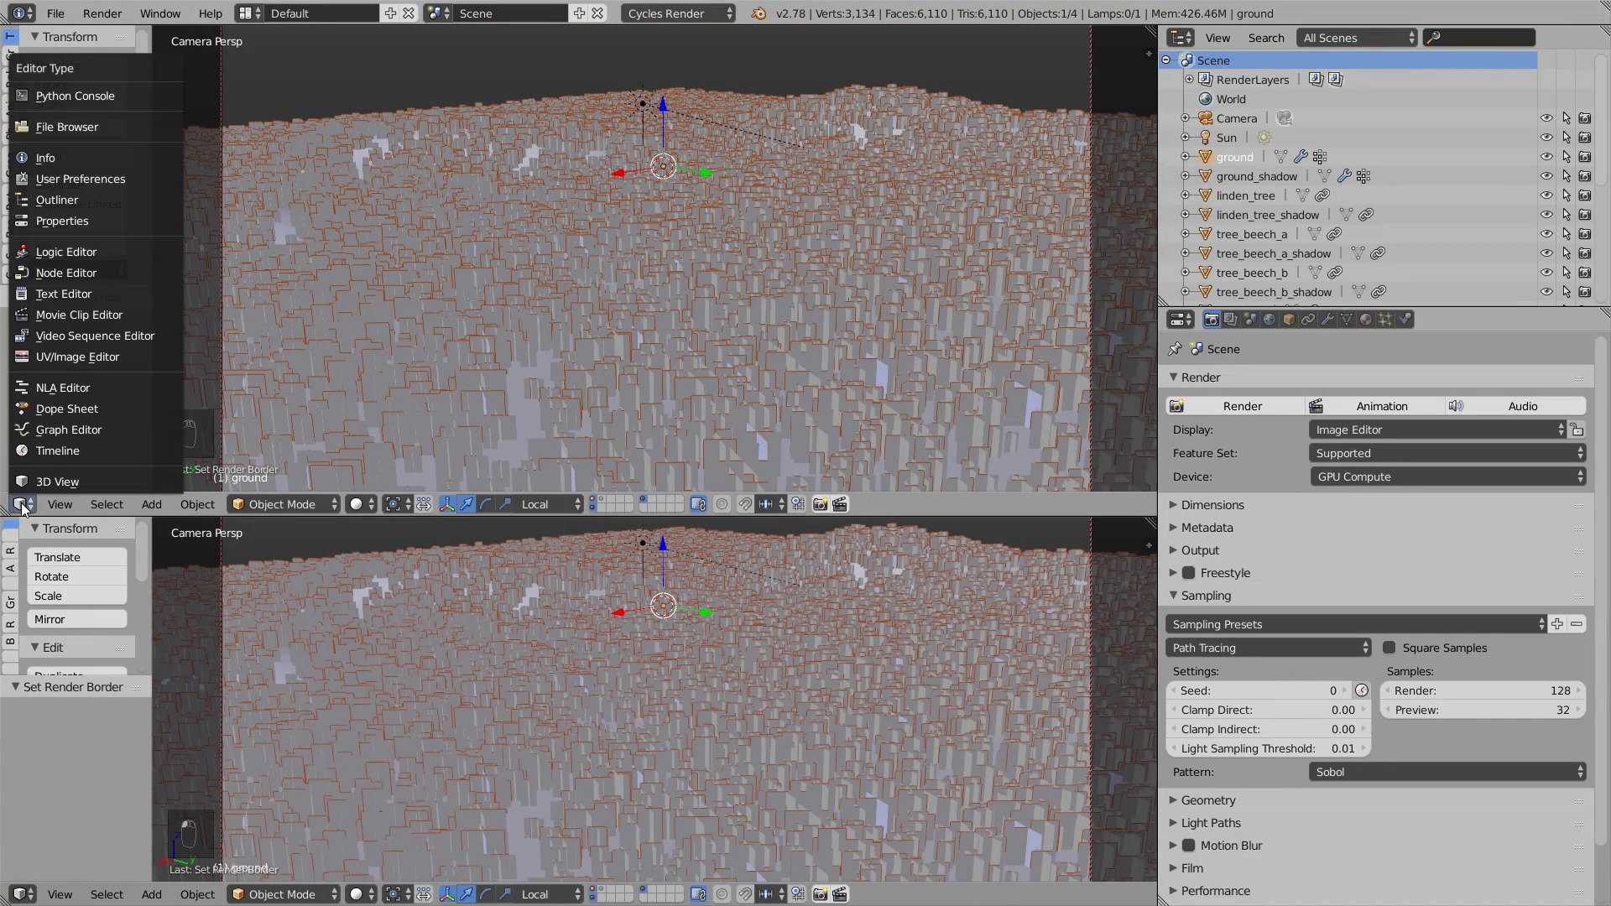
pyautogui.click(67, 273)
pyautogui.hotkey('ctrl', 'Up')
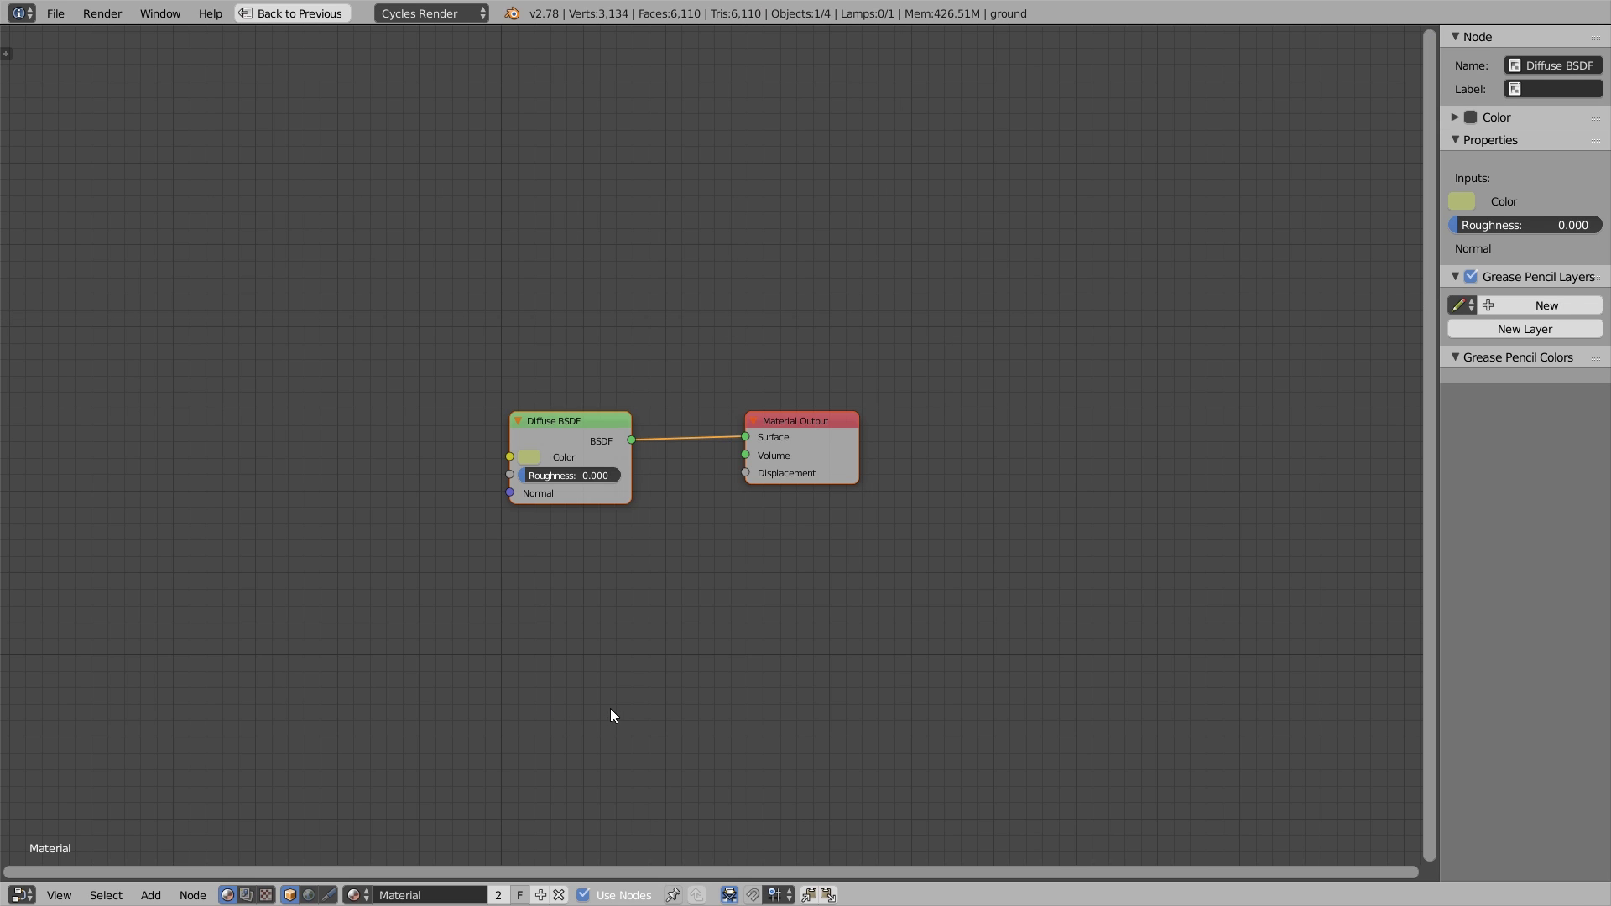
pyautogui.click(247, 894)
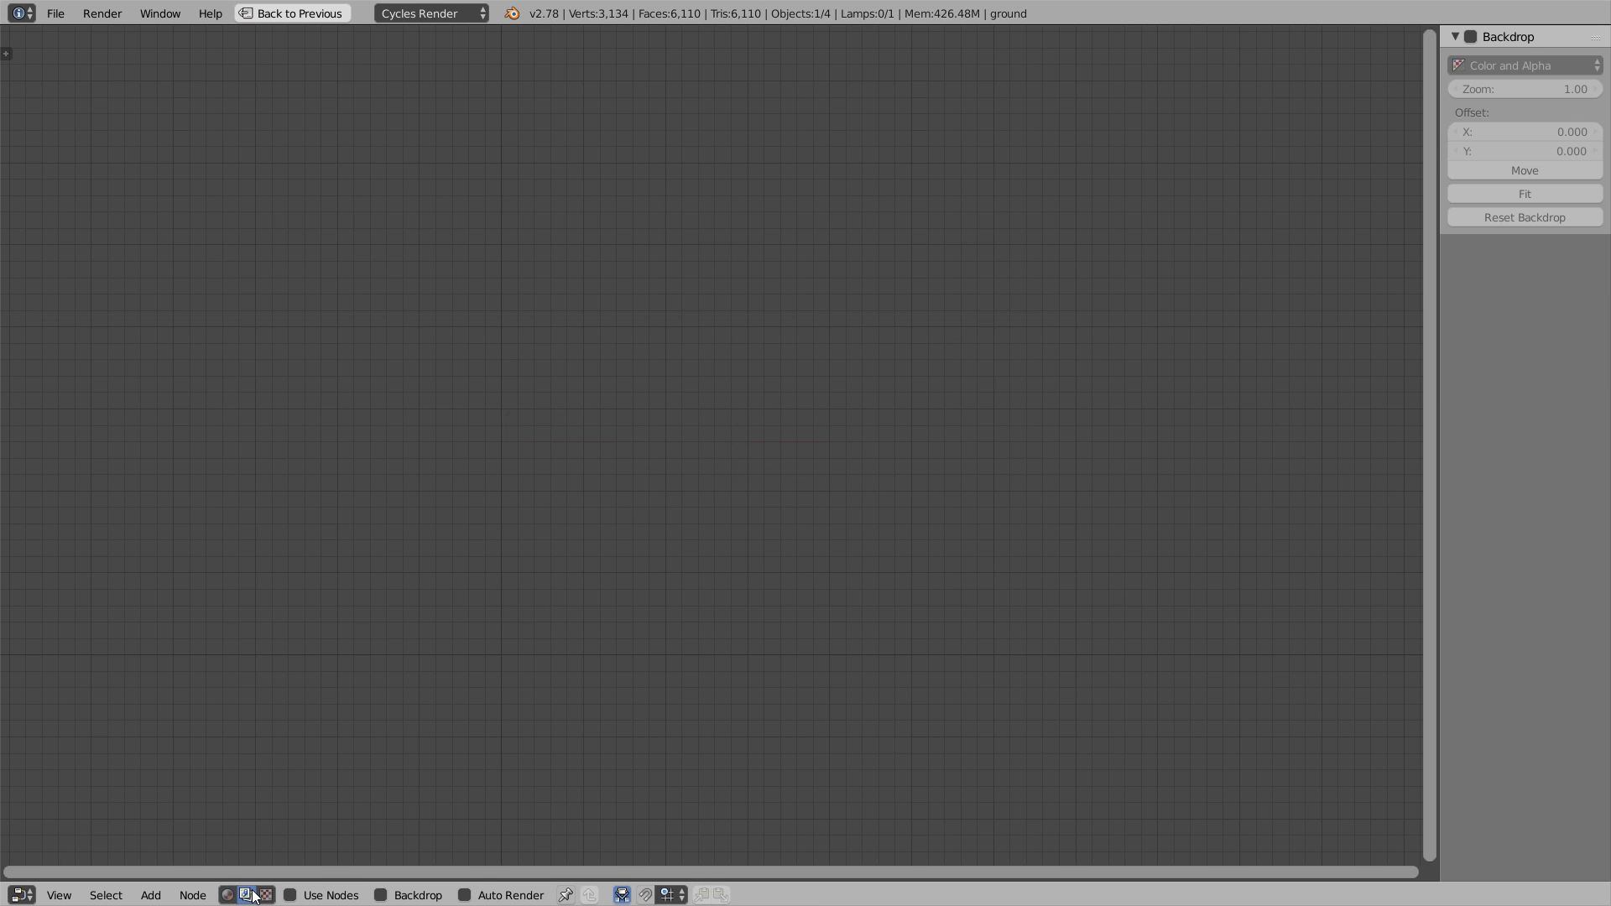
pyautogui.click(316, 890)
pyautogui.click(382, 895)
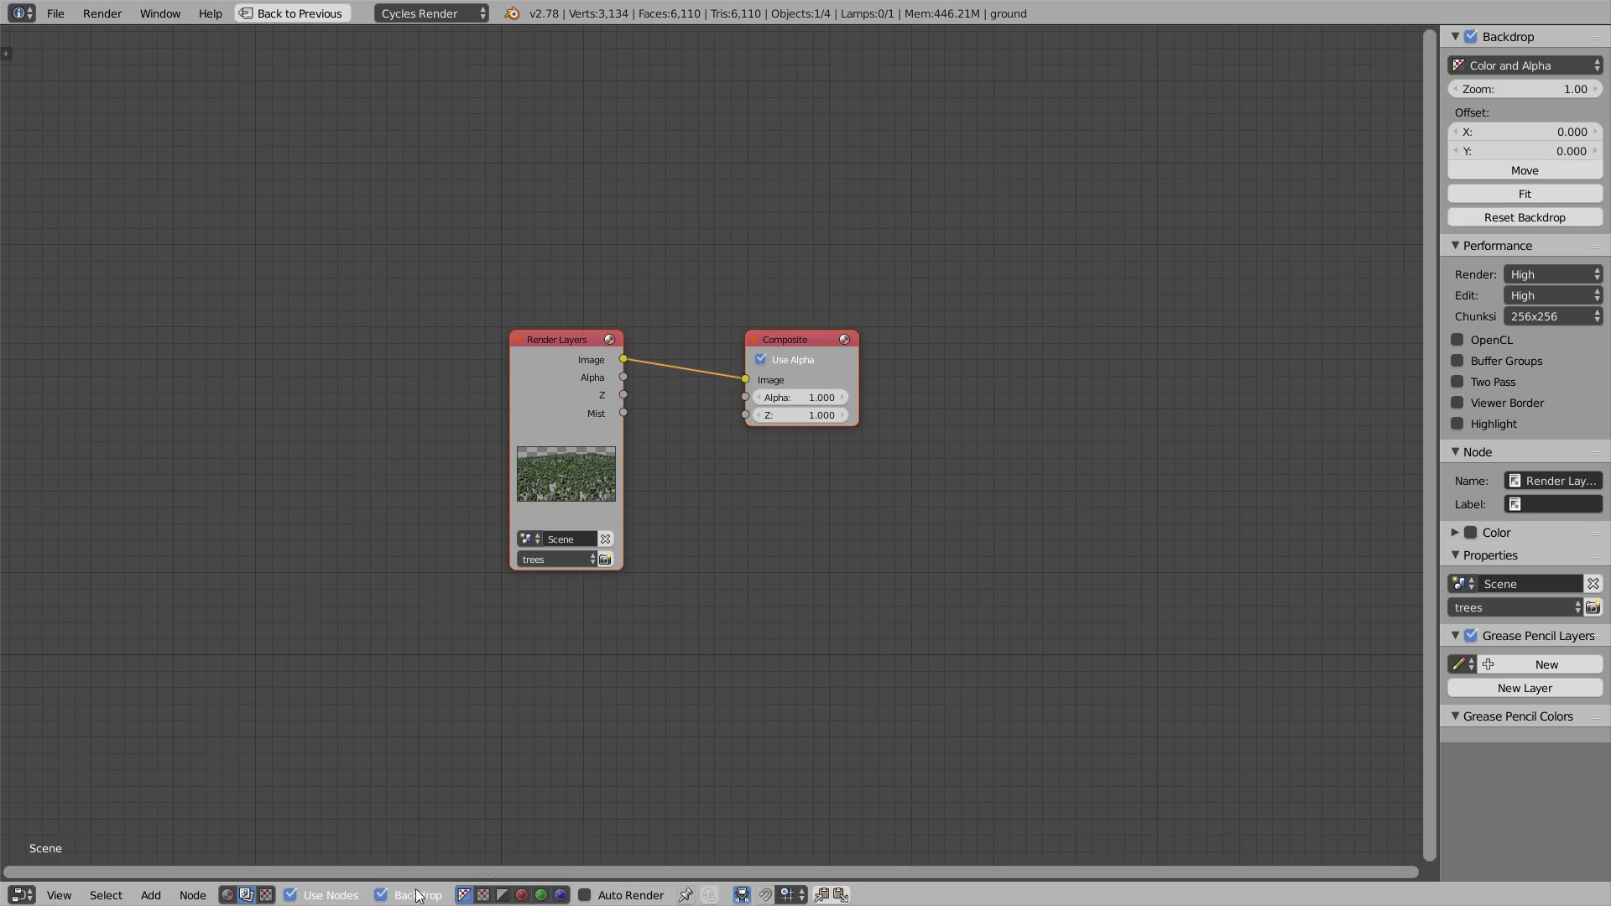
# - Connect the trees render layer to a Viewer node, space the nodes apart, and set the backdrop zoom to 0.72
pyautogui.moveTo(537, 340); pyautogui.dragTo(78, 249)
pyautogui.keyDown('ctrl'); pyautogui.keyDown('shift'); pyautogui.click(78, 249); pyautogui.keyUp('shift'); pyautogui.keyUp('ctrl')
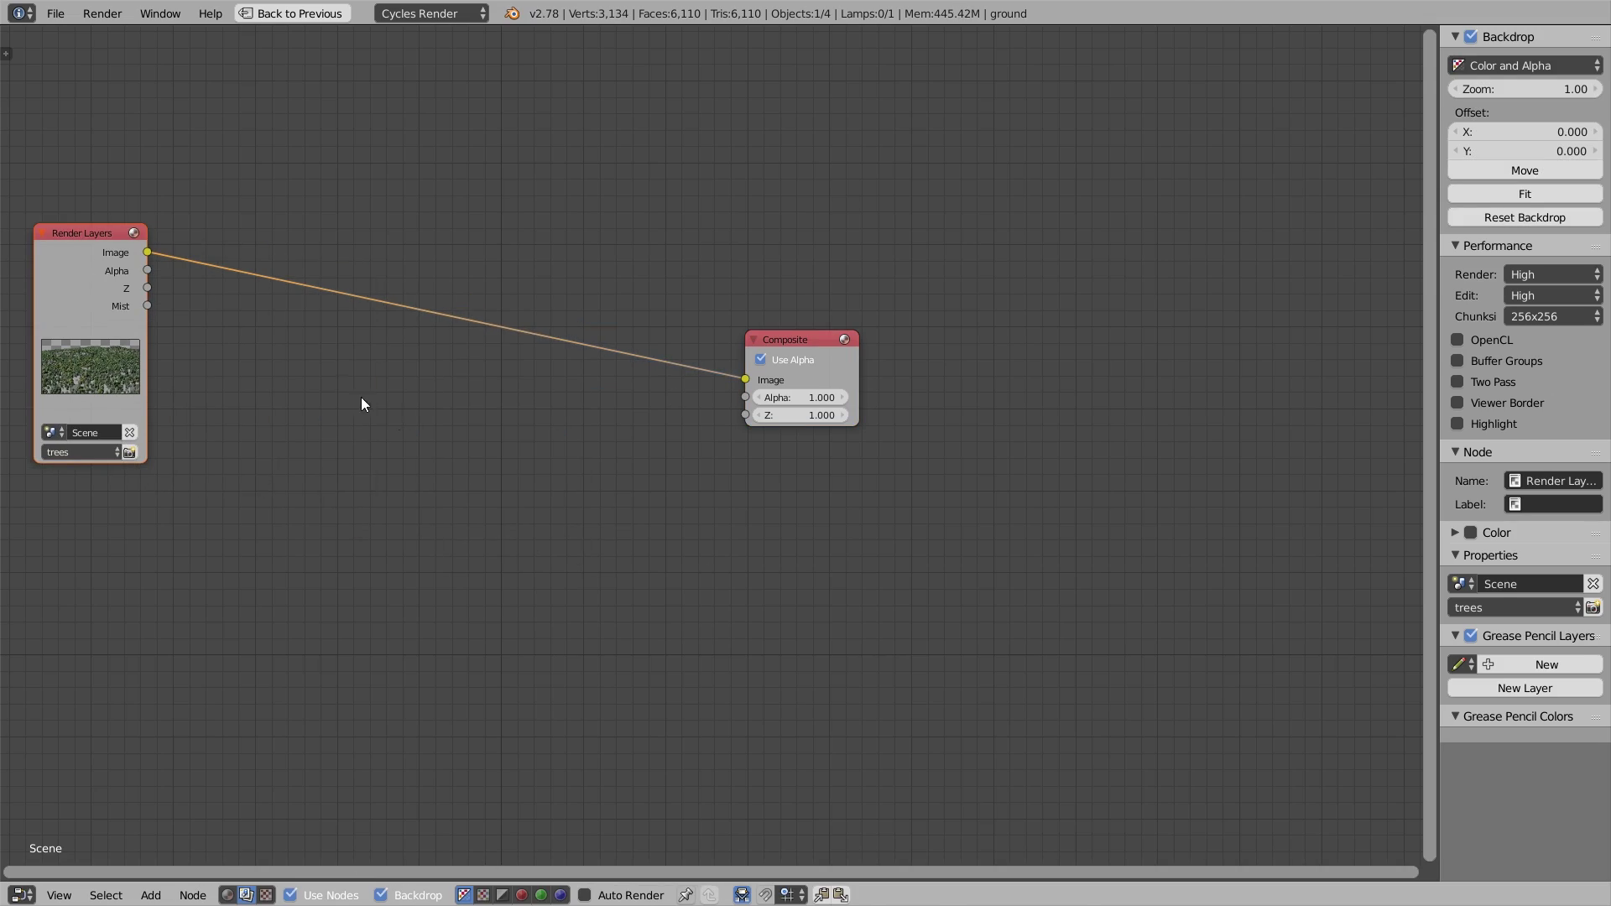
pyautogui.moveTo(256, 302); pyautogui.dragTo(285, 305, button='middle')
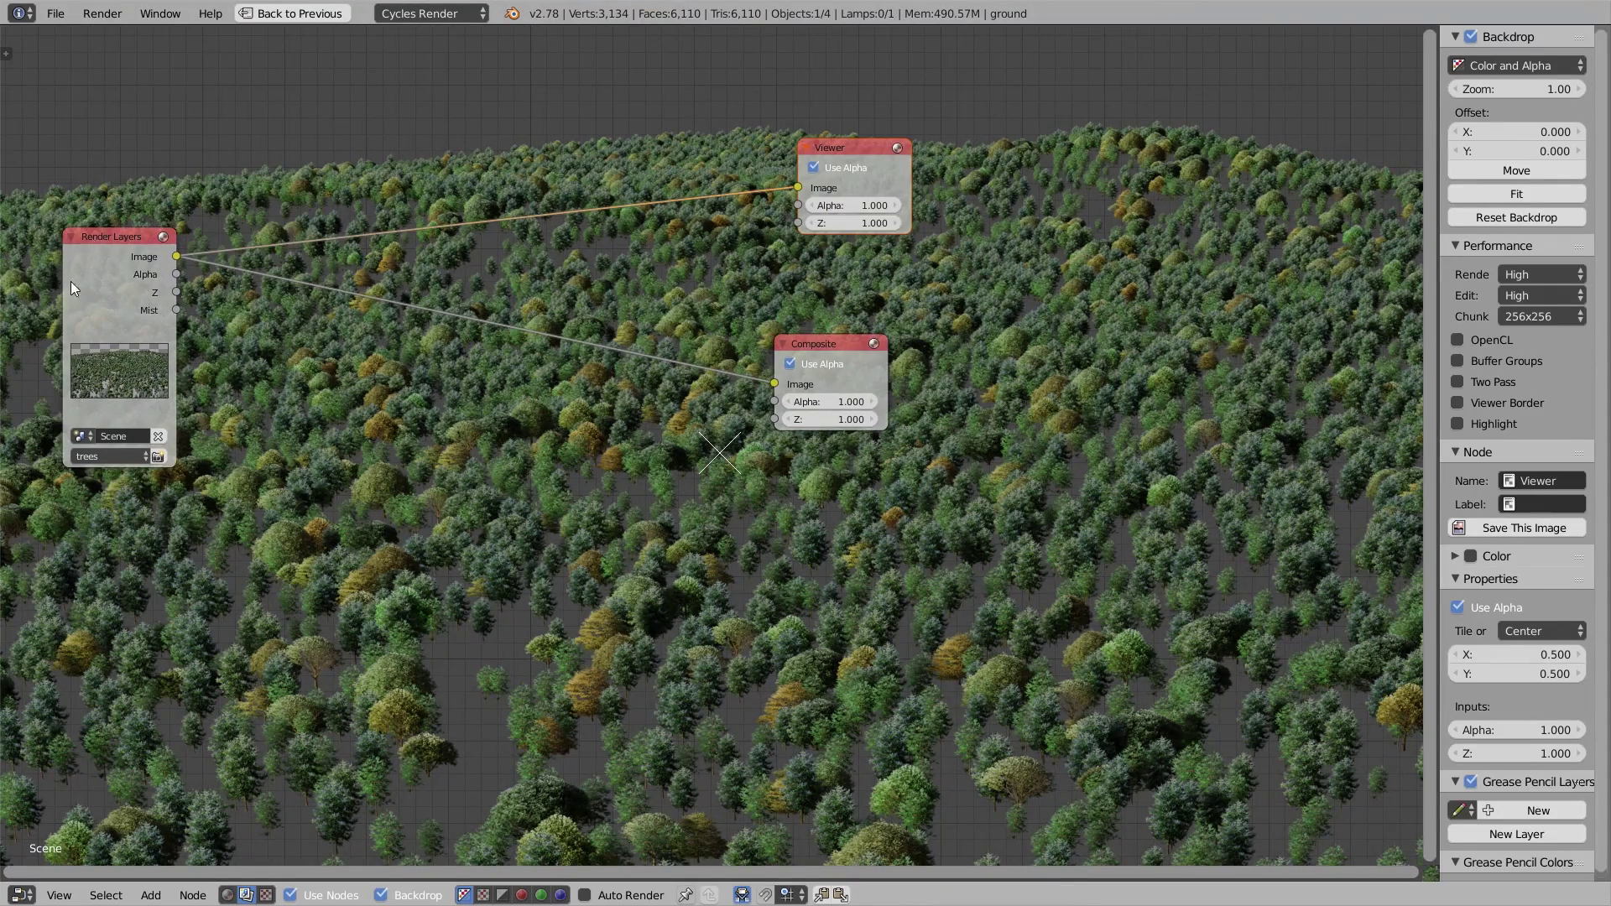
pyautogui.moveTo(77, 246); pyautogui.dragTo(82, 268)
pyautogui.moveTo(856, 143); pyautogui.dragTo(825, 147)
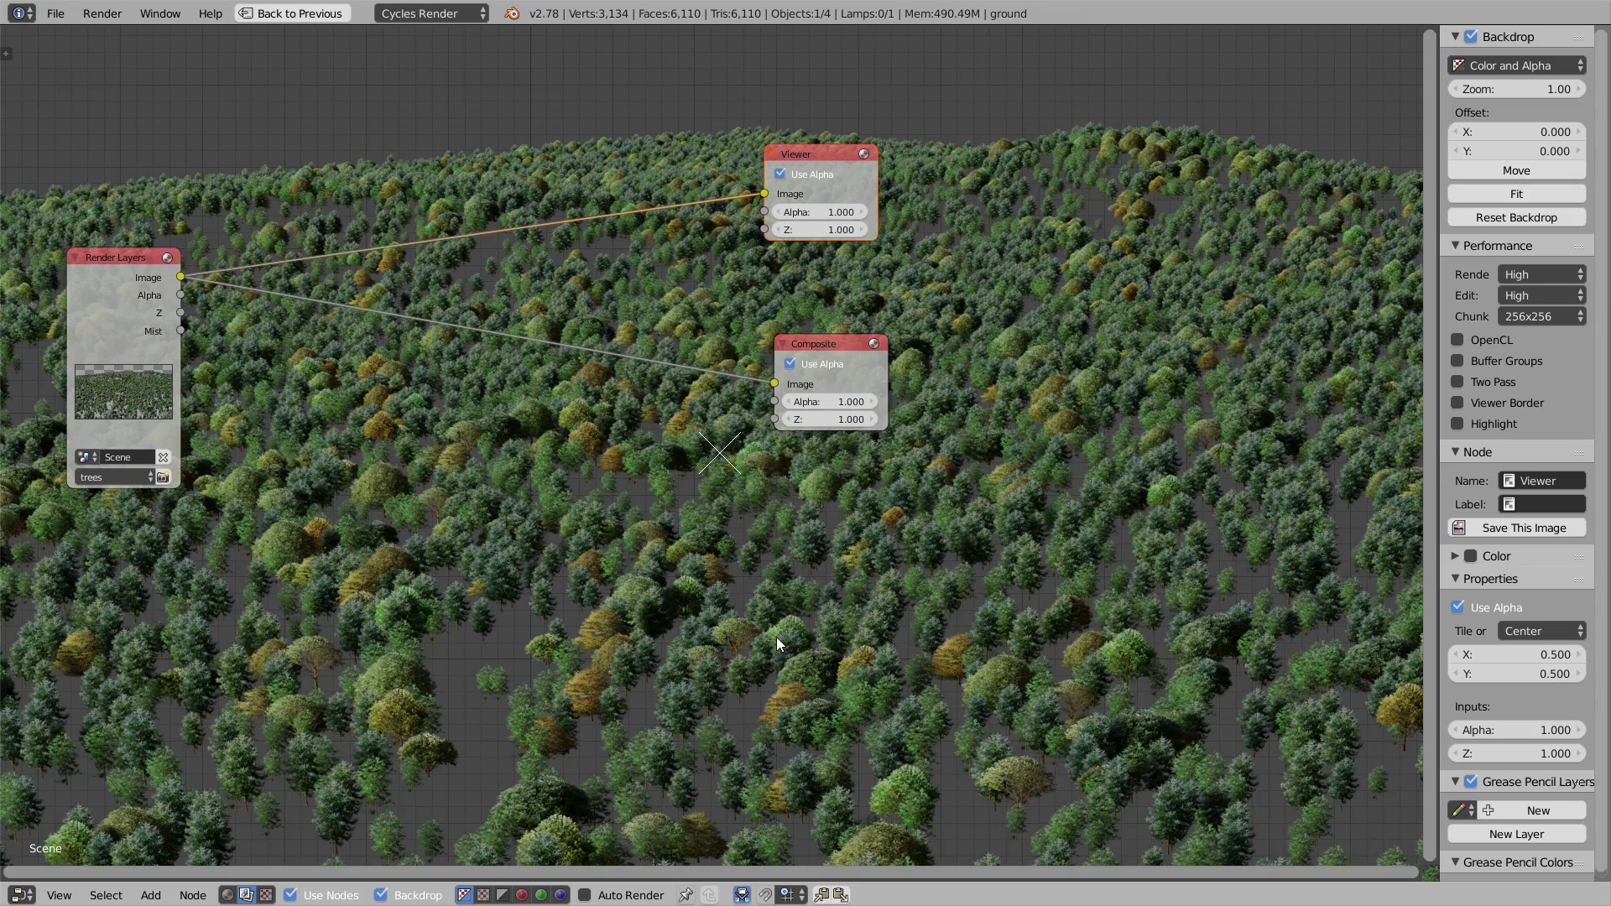
pyautogui.moveTo(1536, 89); pyautogui.dragTo(1506, 89)
pyautogui.moveTo(338, 539); pyautogui.dragTo(541, 516, button='middle')
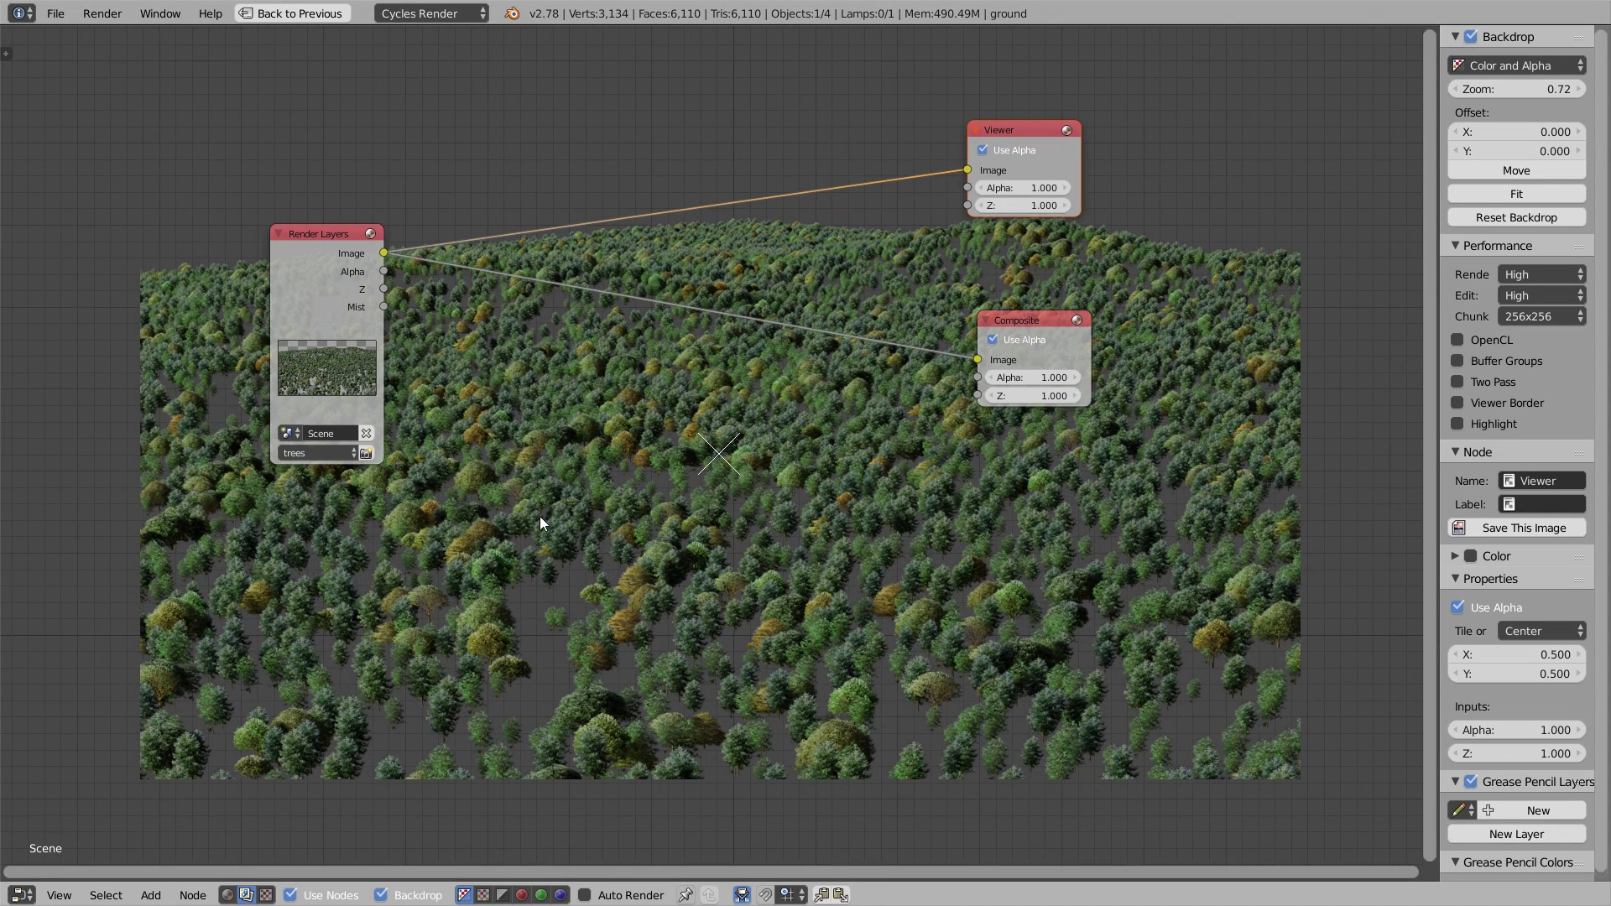
# - Add an Alpha Over node between the render layer and the output nodes
pyautogui.hotkey('shift', 'a')
pyautogui.moveTo(521, 379)
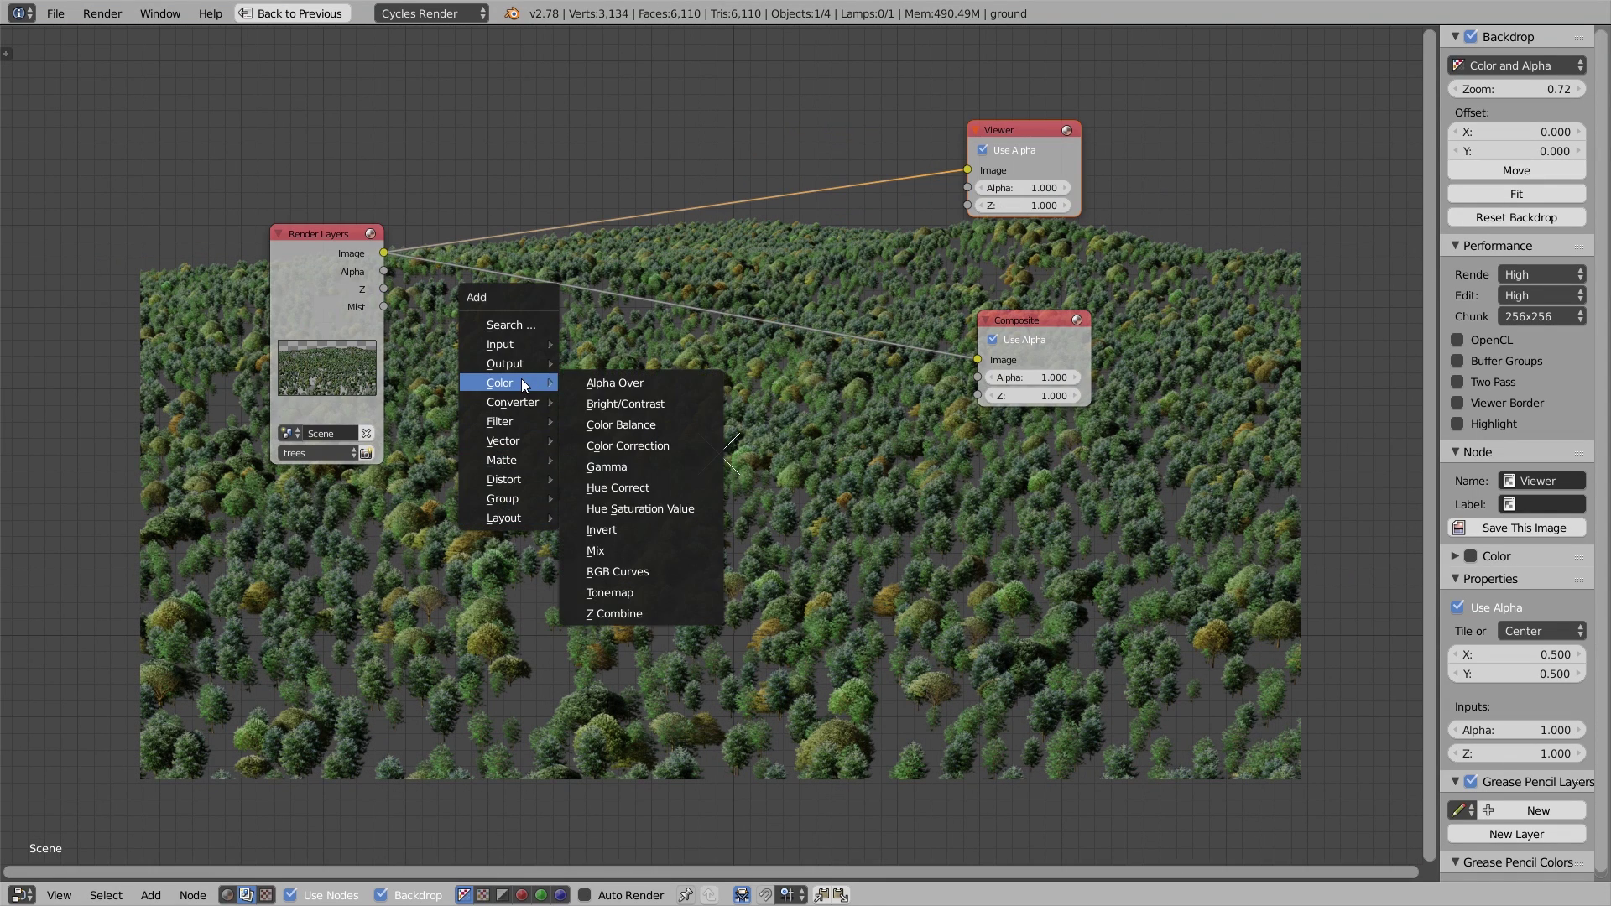
pyautogui.click(581, 378)
pyautogui.click(599, 312)
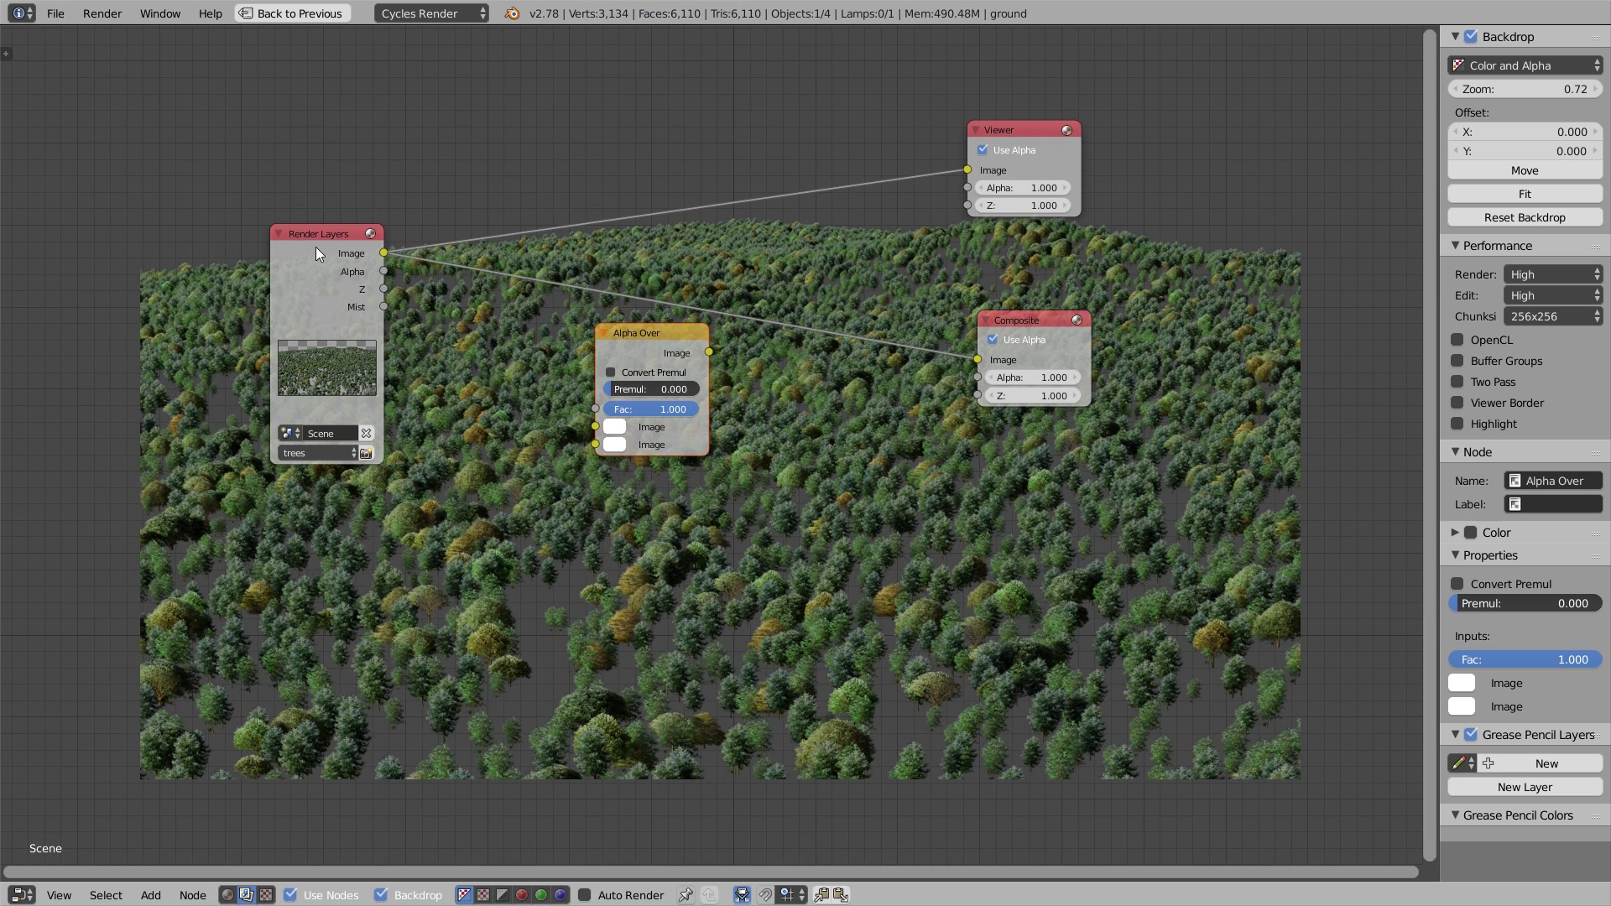
# - Duplicate the Render Layers node below the original and set the copy to the shadows layer
pyautogui.moveTo(315, 252); pyautogui.dragTo(237, 223)
pyautogui.hotkey('shift', 'd')
pyautogui.click(263, 514)
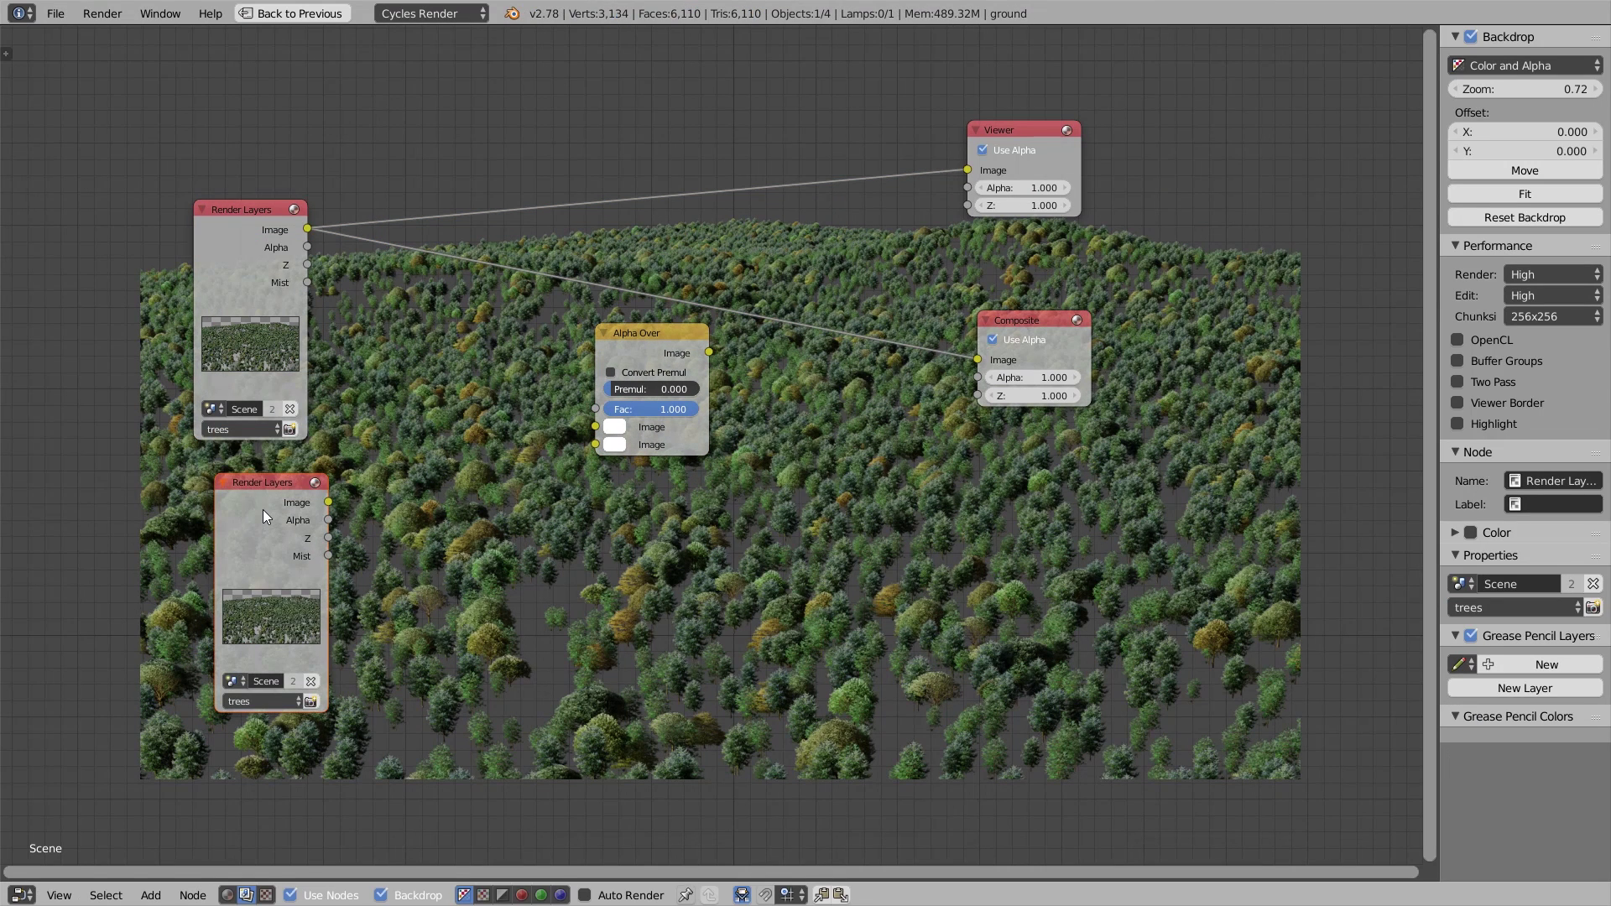
pyautogui.click(252, 702)
pyautogui.click(261, 668)
pyautogui.scroll(1, 336, 596)
# - Link both layer images into Alpha Over with shadows as background and trees as foreground, and send the result to the Viewer
pyautogui.moveTo(328, 495); pyautogui.dragTo(616, 431)
pyautogui.moveTo(616, 412); pyautogui.dragTo(300, 193)
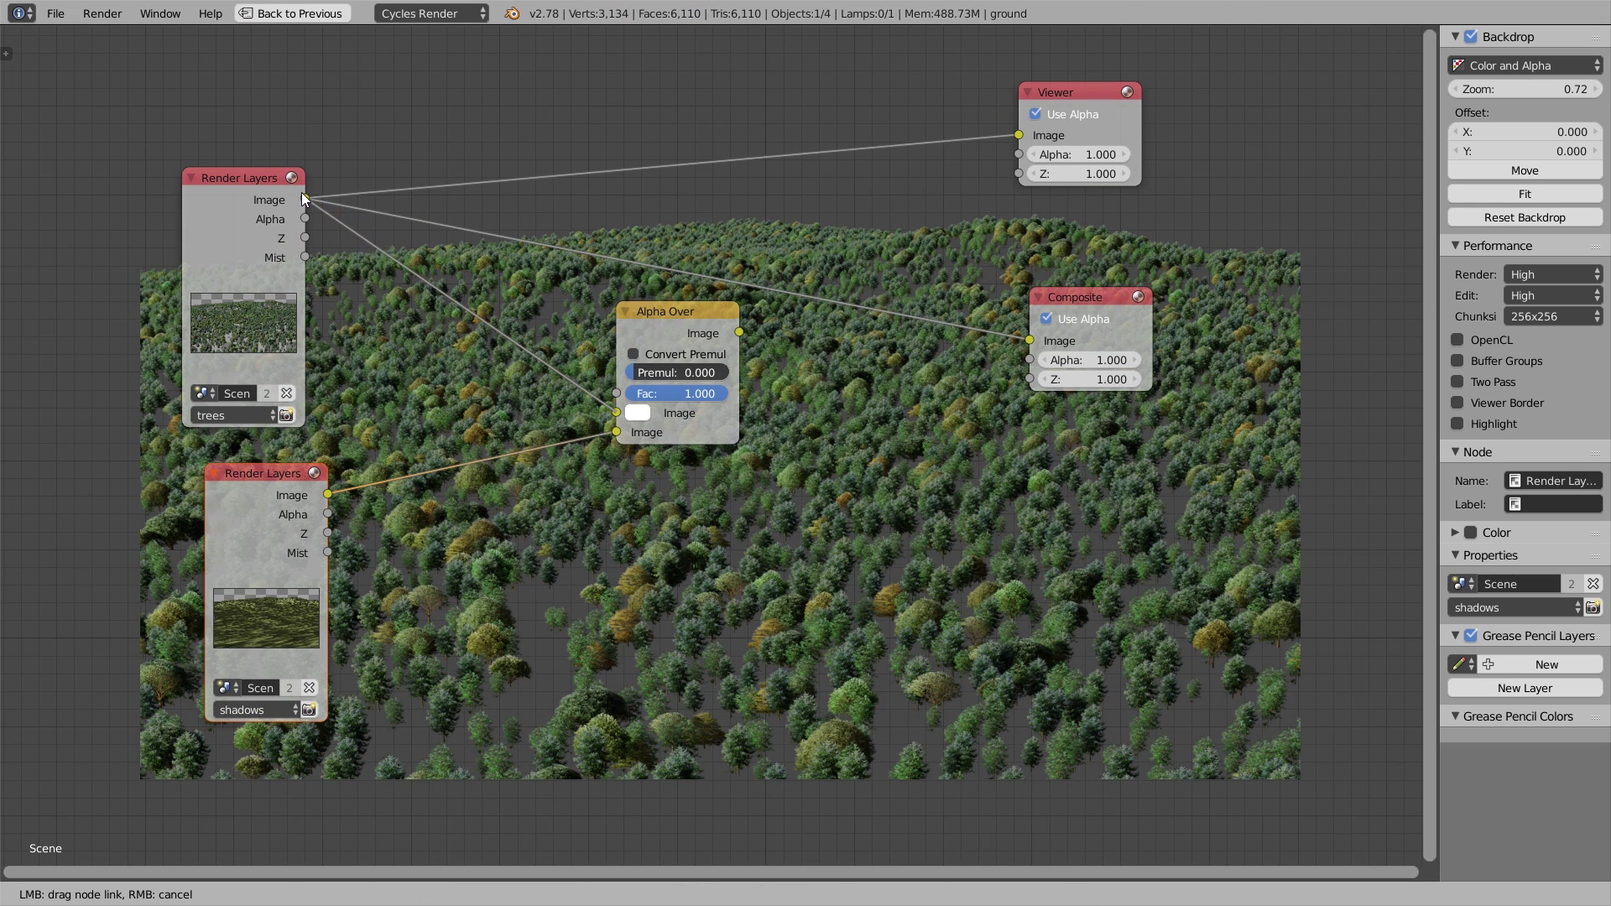
pyautogui.keyDown('ctrl'); pyautogui.keyDown('shift'); pyautogui.click(672, 308); pyautogui.keyUp('shift'); pyautogui.keyUp('ctrl')
pyautogui.moveTo(615, 413); pyautogui.dragTo(616, 433)
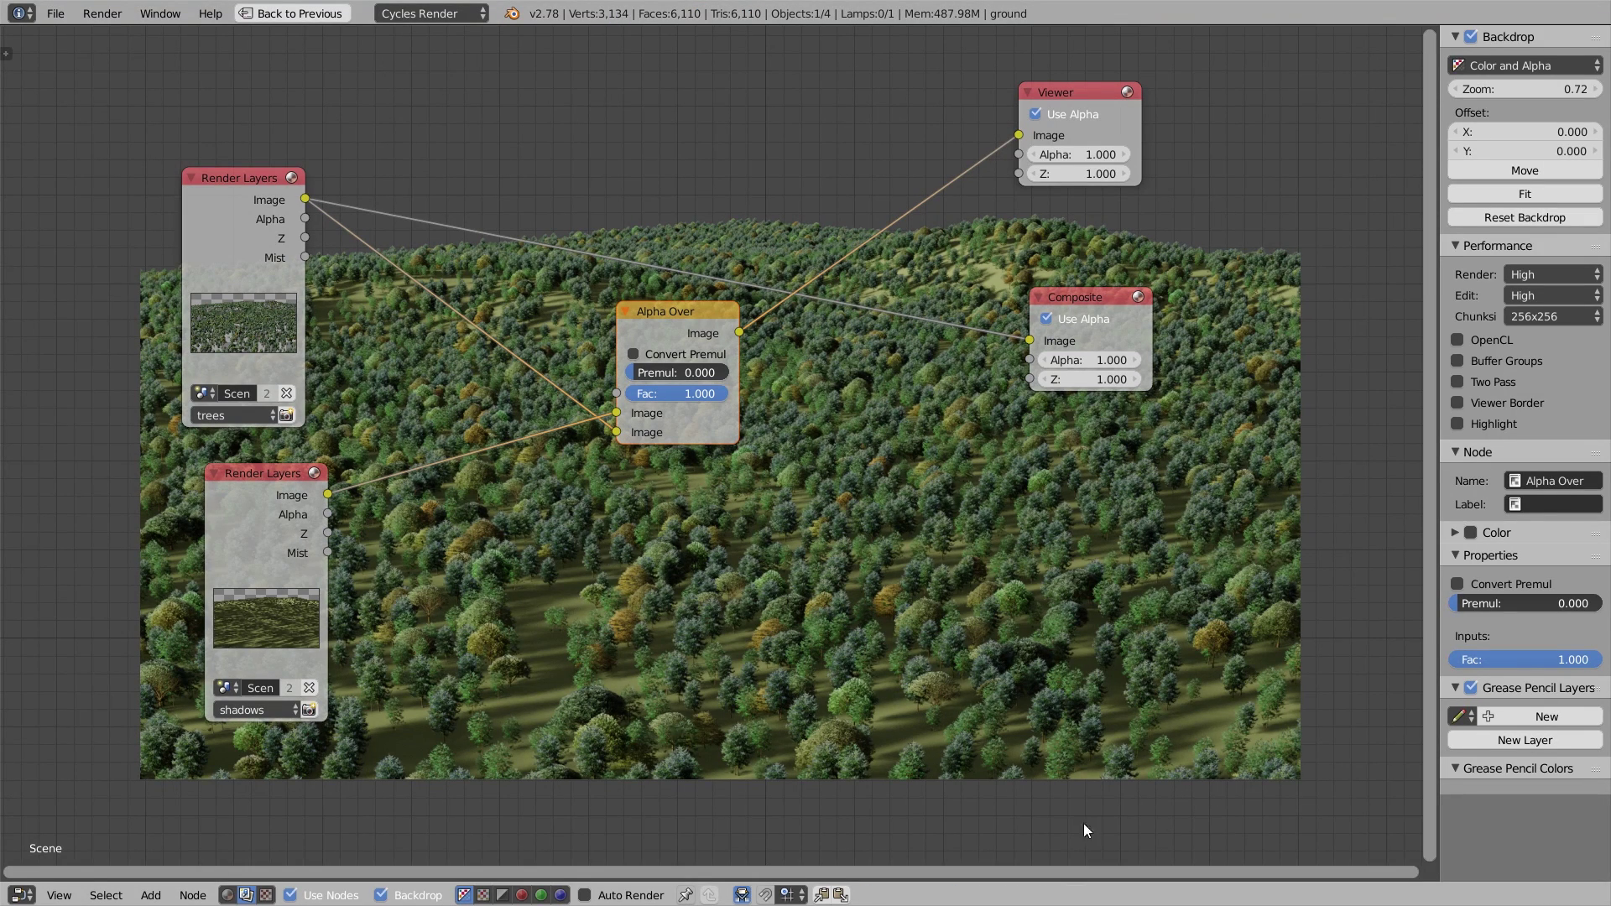
# - Examine the mist passes of the trees and shadows render layers in the backdrop
pyautogui.moveTo(884, 498); pyautogui.dragTo(831, 560, button='middle')
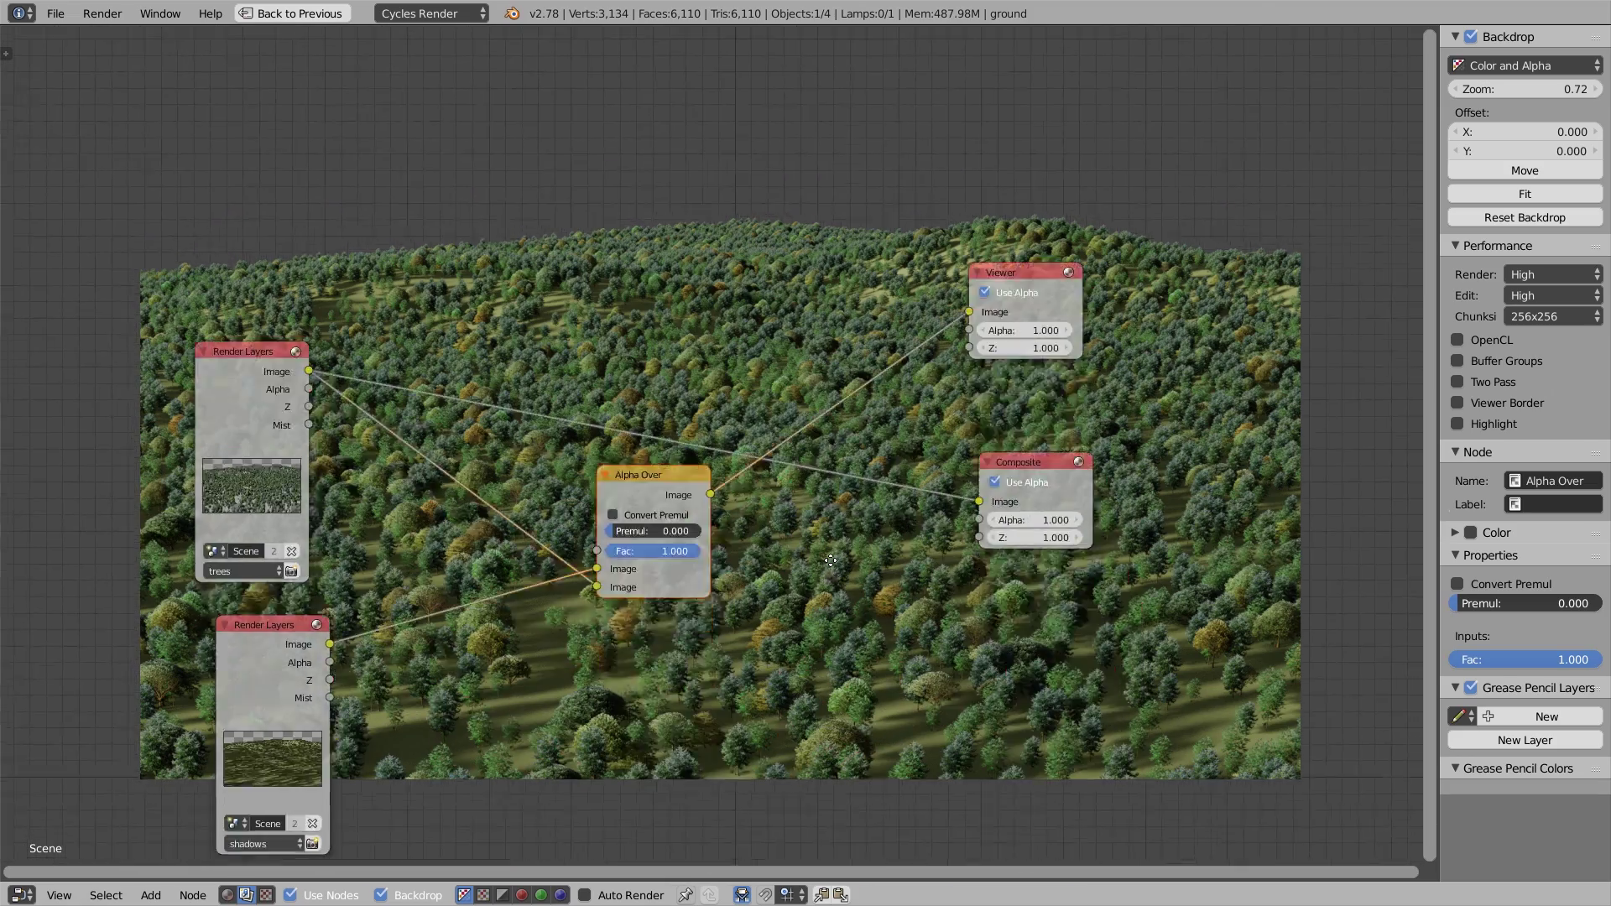
pyautogui.hotkey('ctrl', 'z')
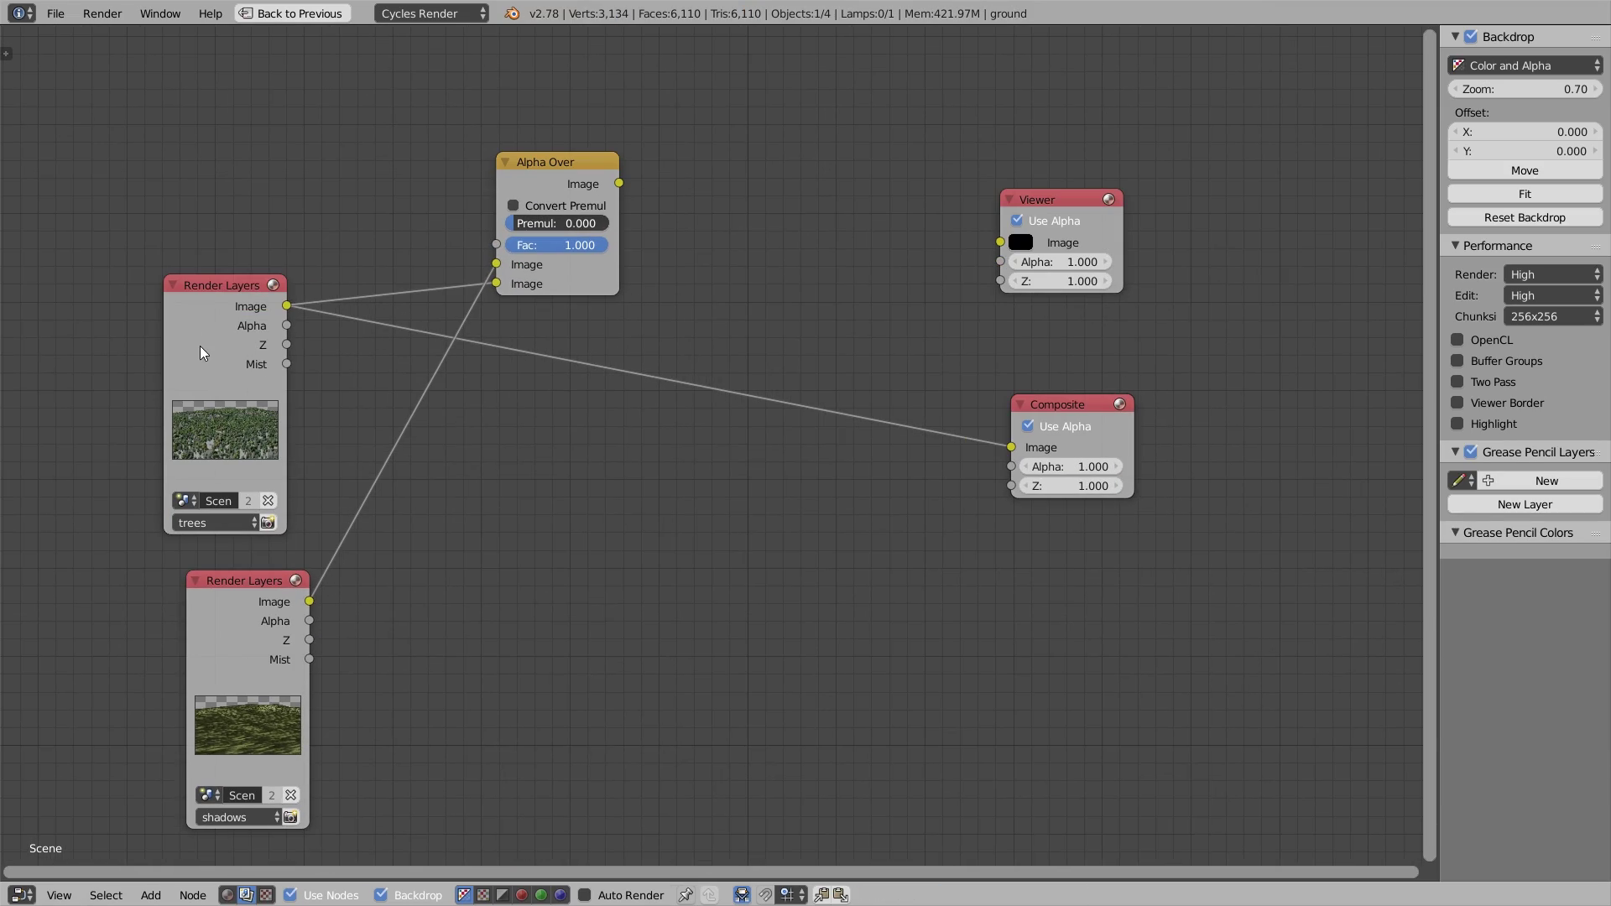
pyautogui.keyDown('ctrl'); pyautogui.keyDown('shift'); pyautogui.click(208, 350); pyautogui.keyUp('shift'); pyautogui.keyUp('ctrl')
pyautogui.keyDown('ctrl'); pyautogui.keyDown('shift'); pyautogui.click(208, 350); pyautogui.keyUp('shift'); pyautogui.keyUp('ctrl')
pyautogui.keyDown('ctrl'); pyautogui.keyDown('shift'); pyautogui.click(209, 351); pyautogui.keyUp('shift'); pyautogui.keyUp('ctrl')
pyautogui.keyDown('ctrl'); pyautogui.keyDown('shift'); pyautogui.click(208, 350); pyautogui.keyUp('shift'); pyautogui.keyUp('ctrl')
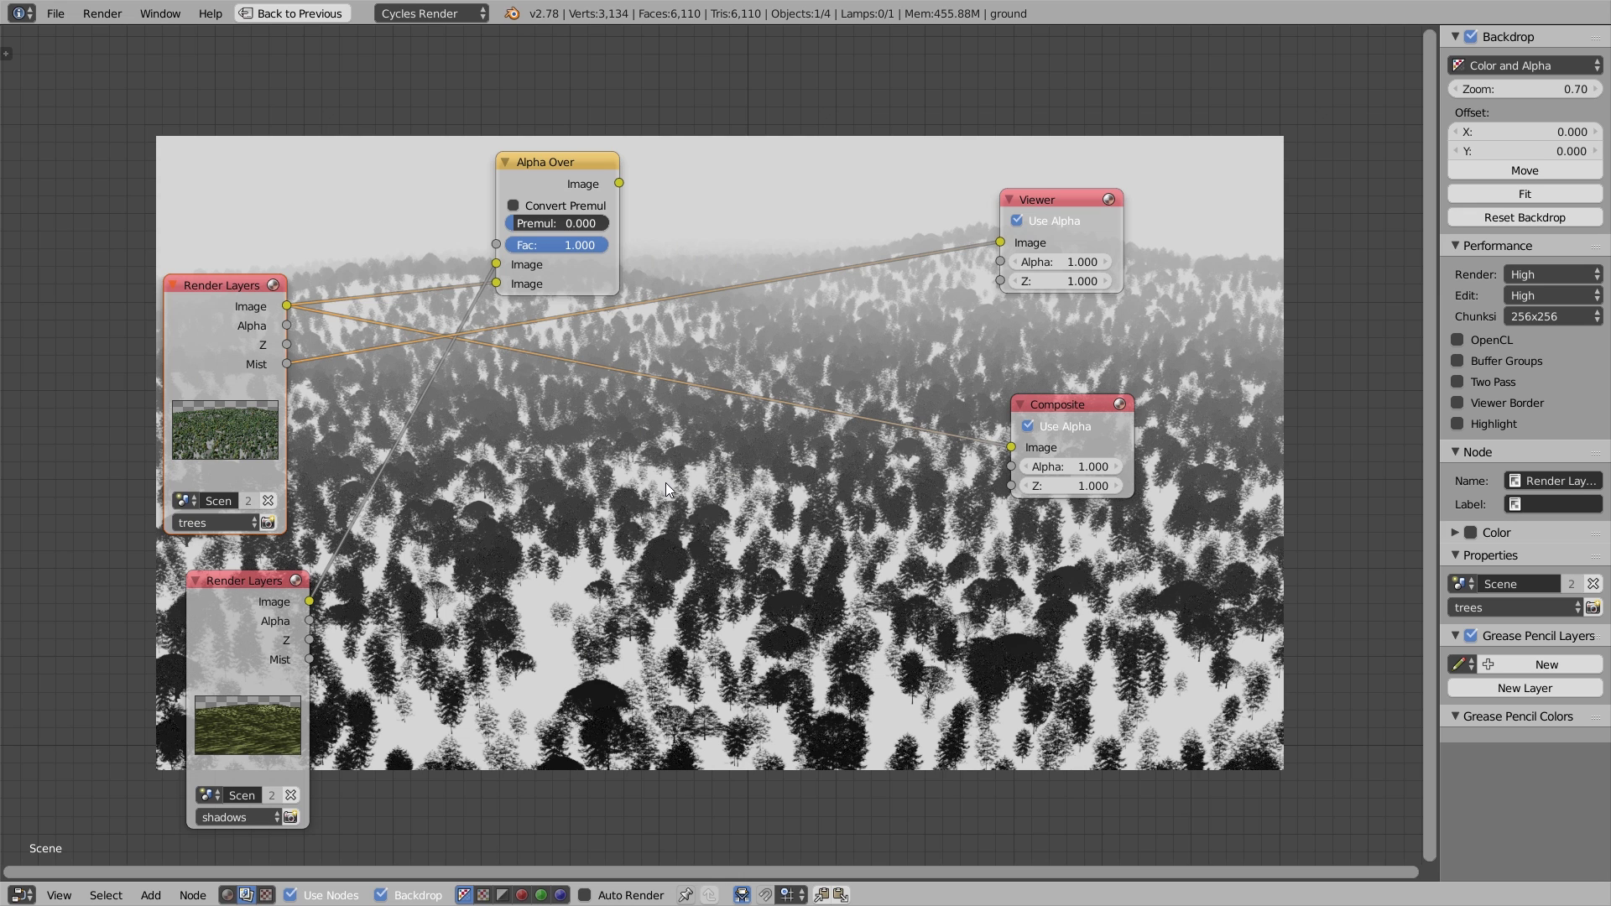
pyautogui.keyDown('ctrl'); pyautogui.keyDown('shift'); pyautogui.click(224, 608); pyautogui.keyUp('shift'); pyautogui.keyUp('ctrl')
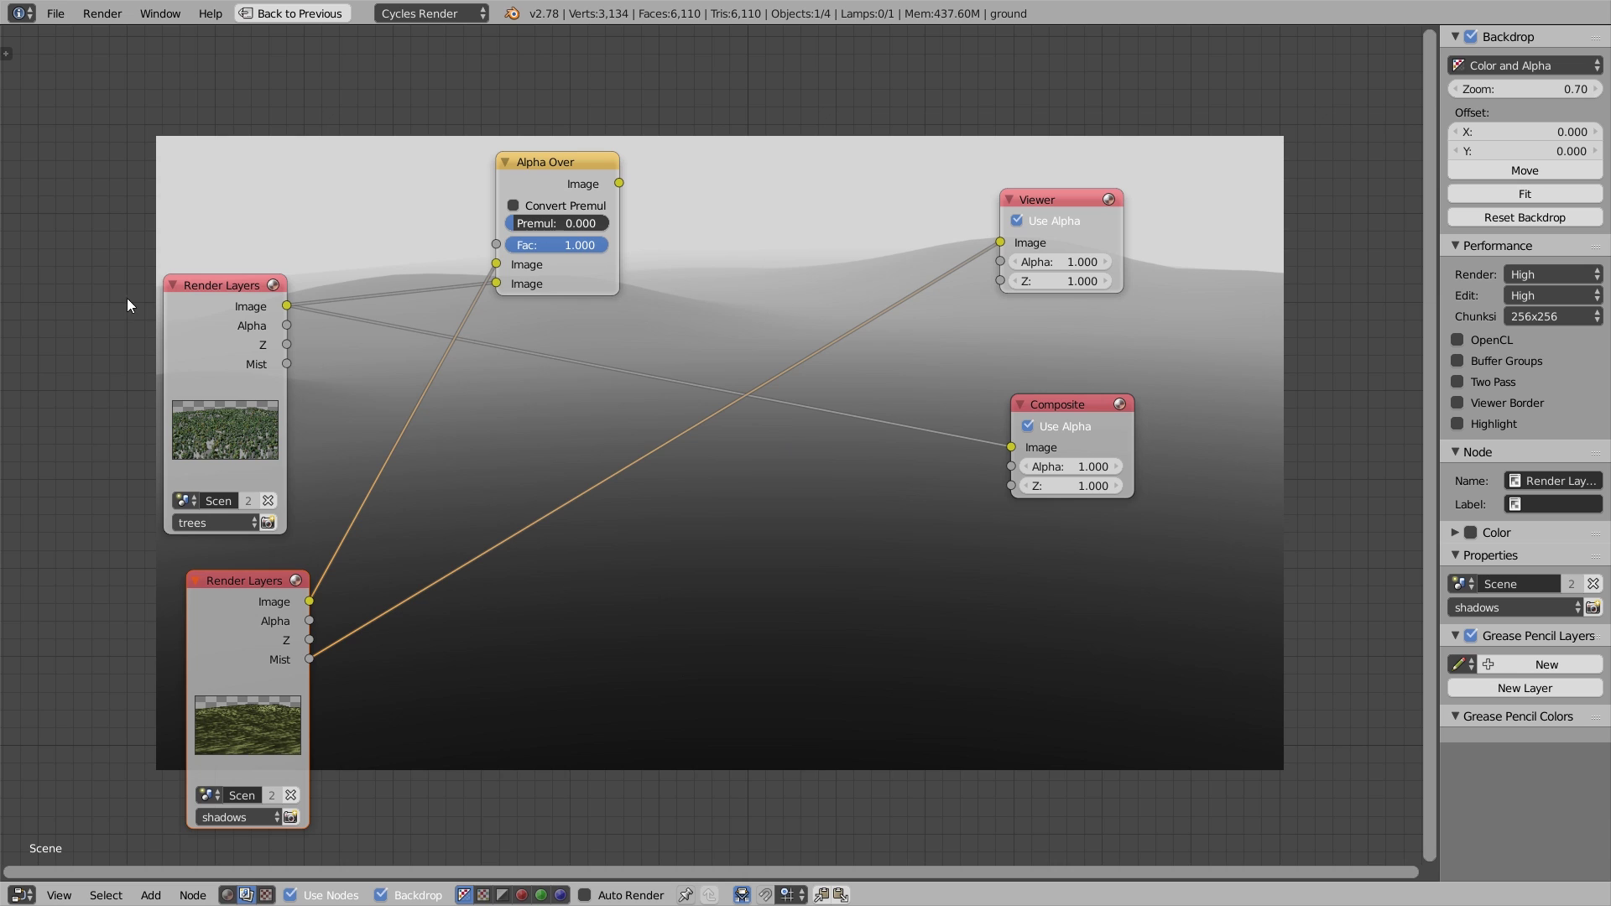
# - Add a Mix node combining the trees and shadows mist passes and set its blend type to Darken
pyautogui.hotkey('shift', 'a')
pyautogui.moveTo(693, 528)
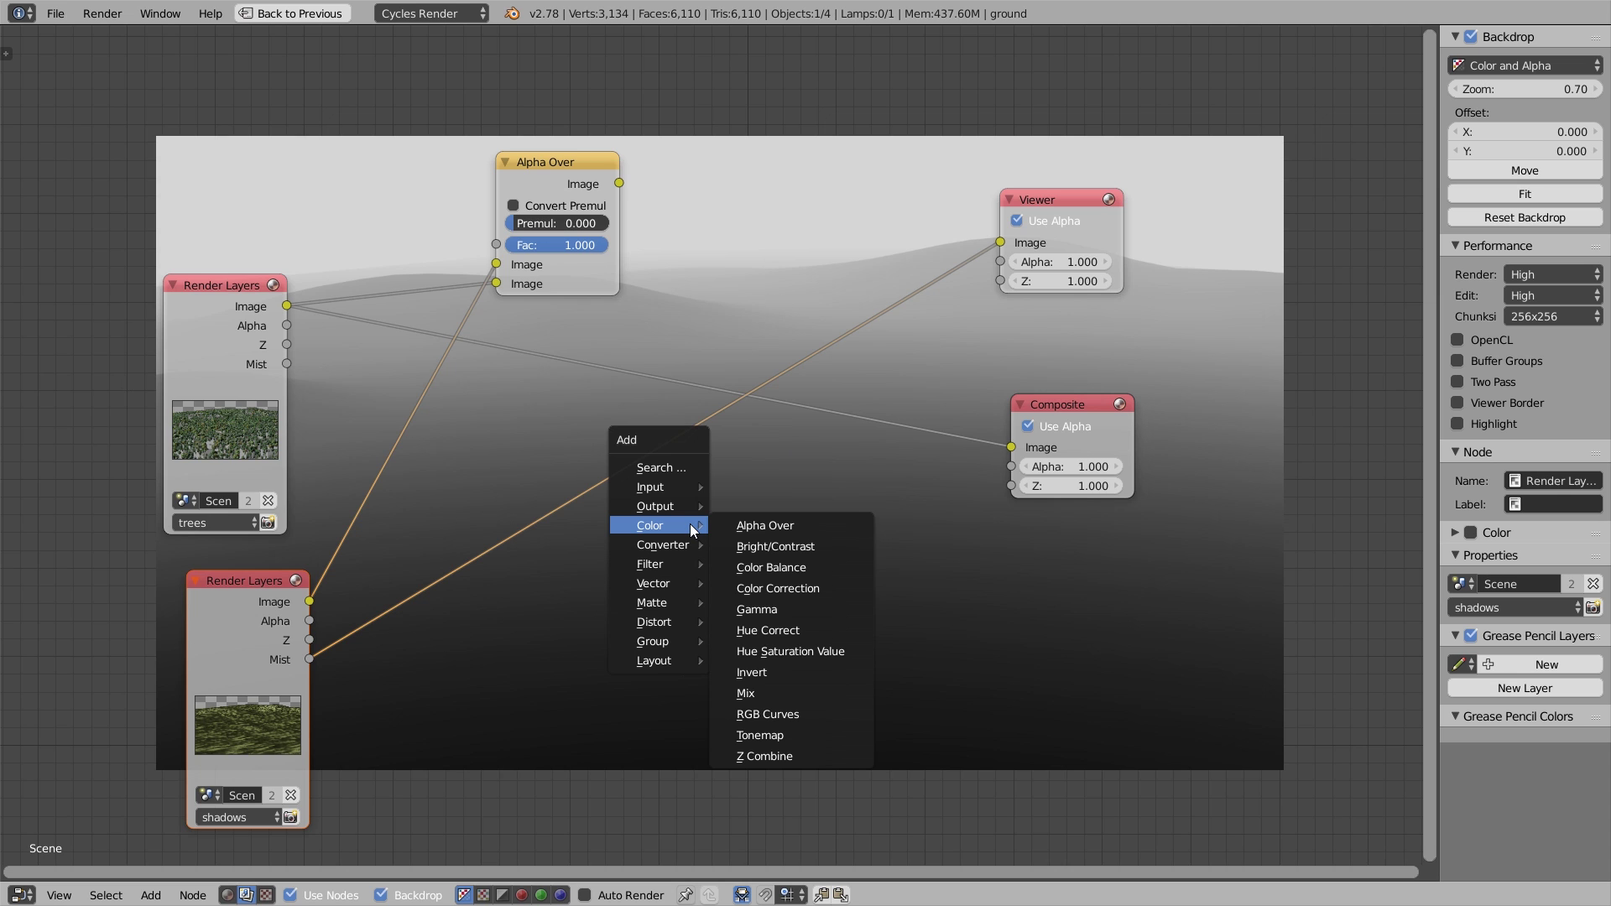
pyautogui.click(751, 693)
pyautogui.click(637, 399)
pyautogui.moveTo(286, 364); pyautogui.dragTo(643, 510)
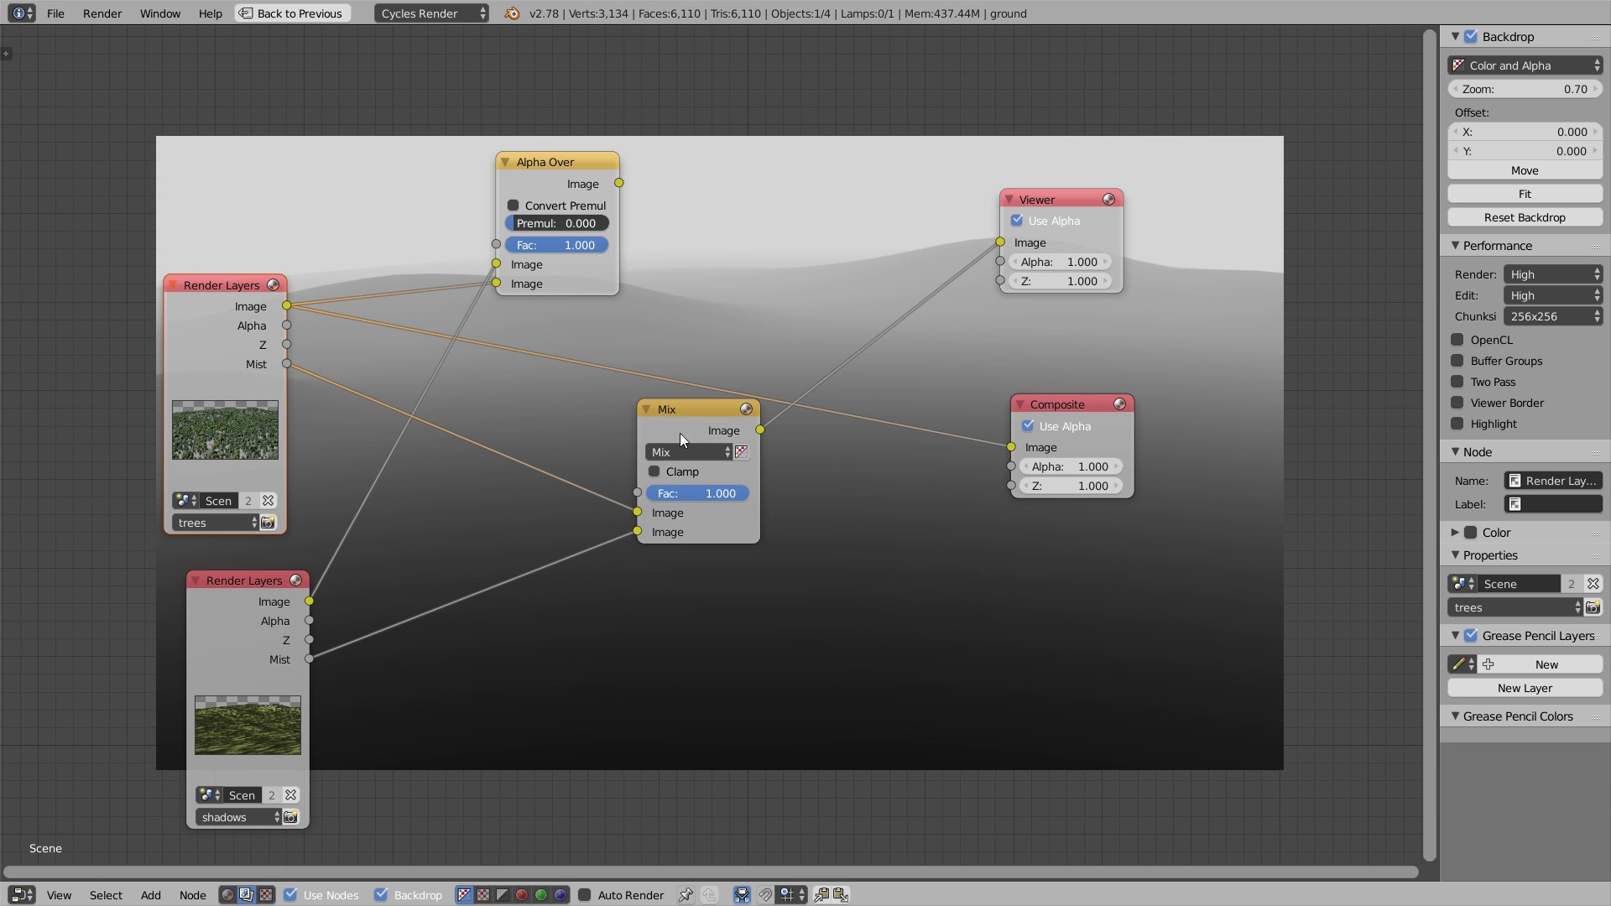
pyautogui.click(680, 452)
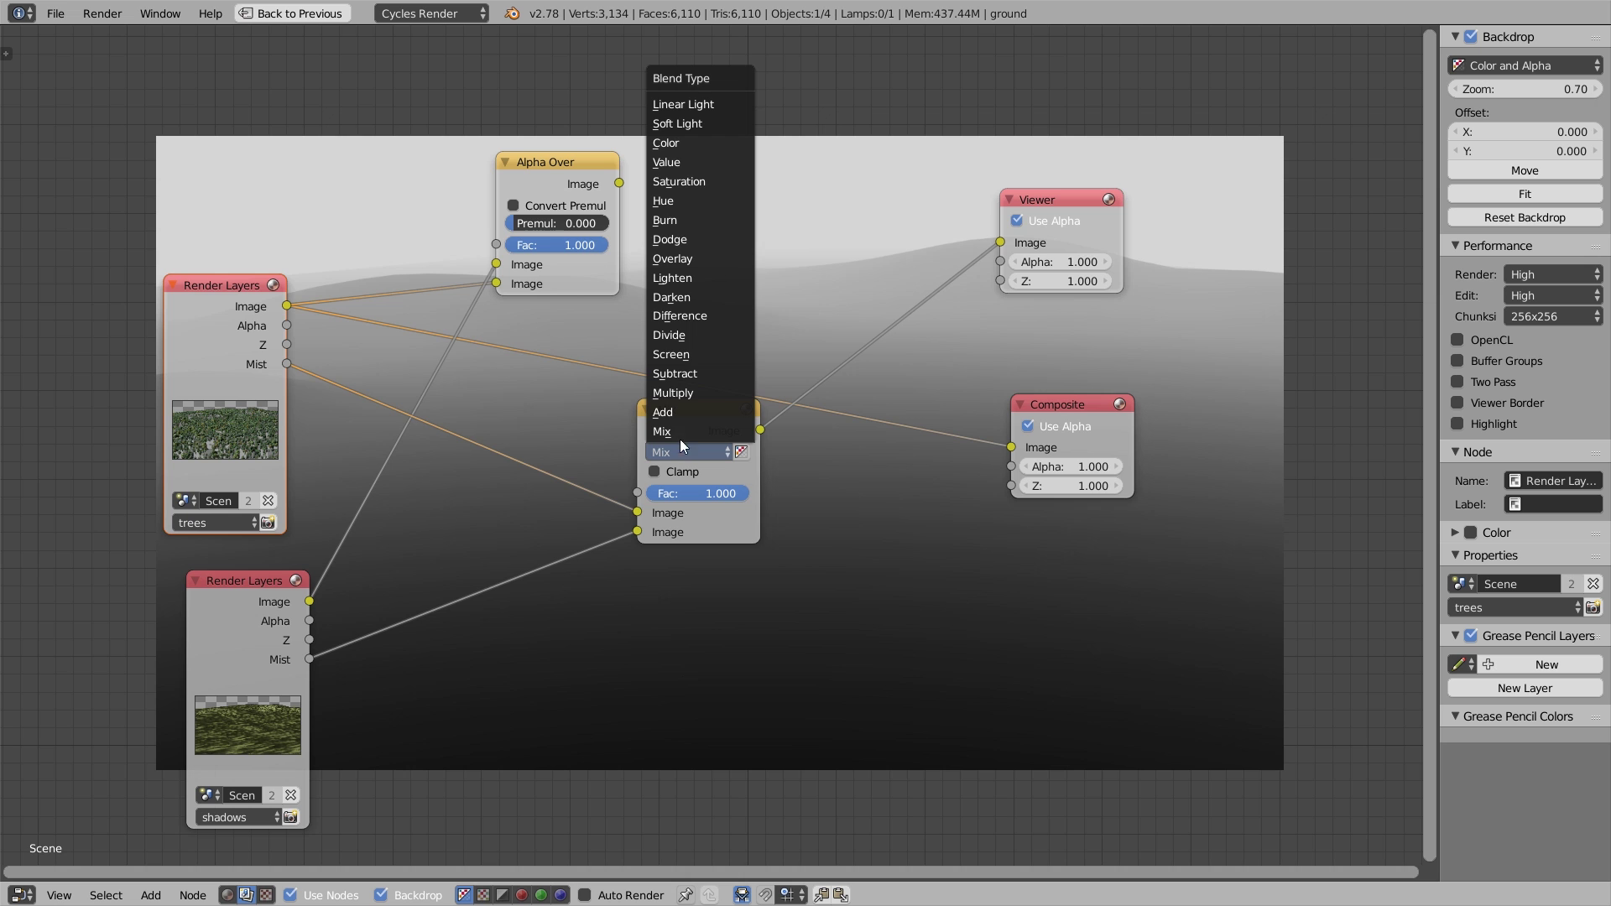
pyautogui.click(683, 297)
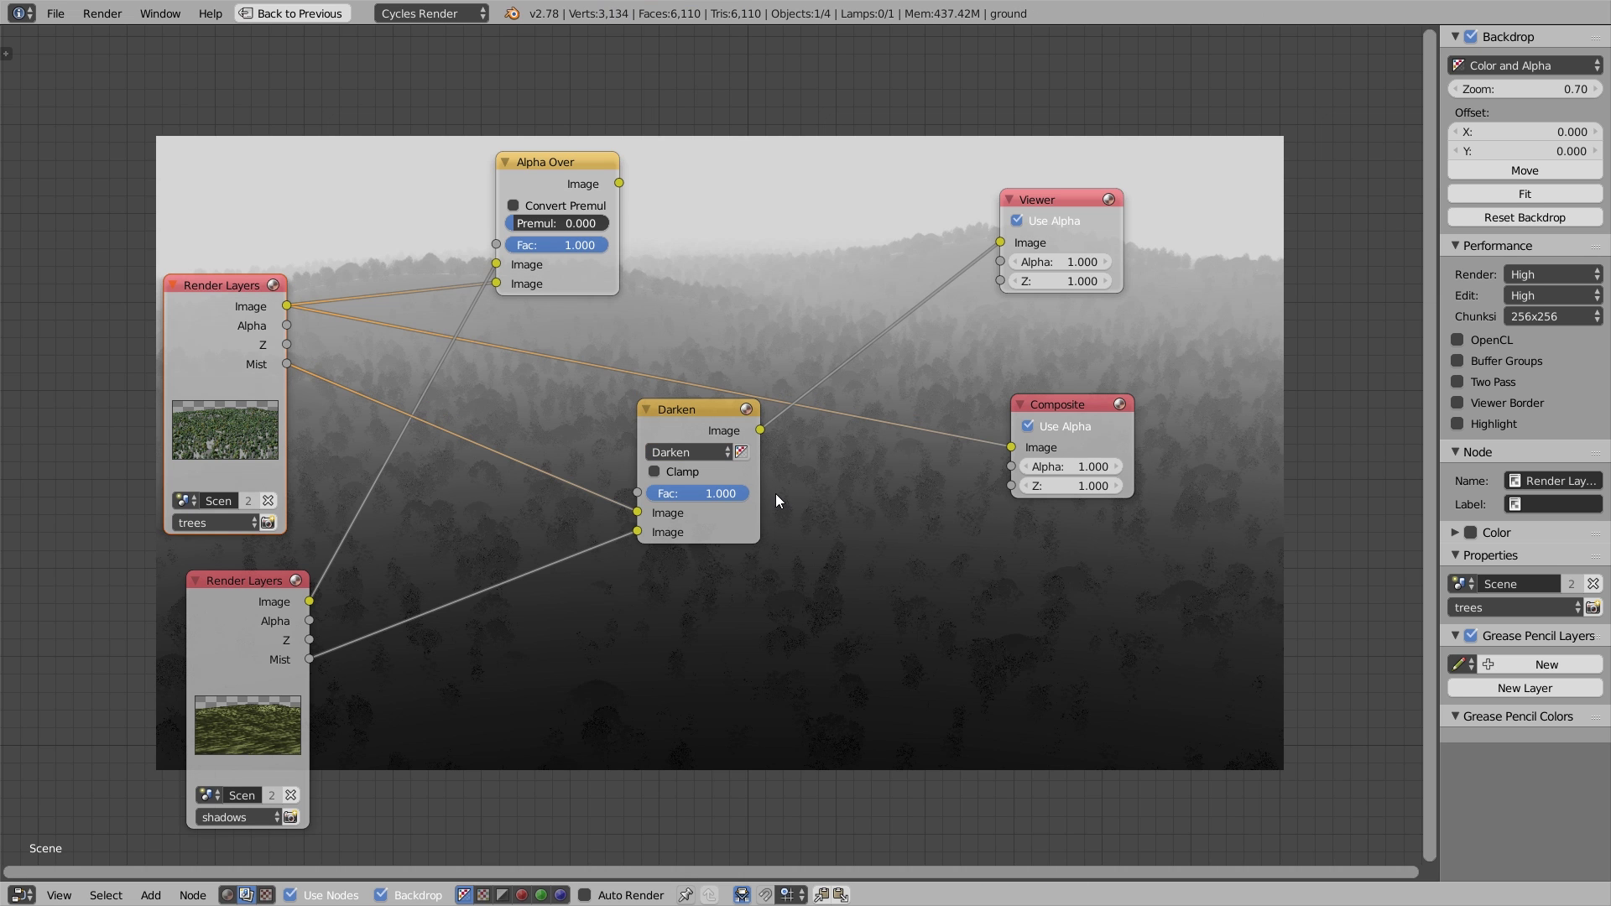
# - Add a second Mix node before the Viewer and link the Alpha Over result into its first image input
pyautogui.moveTo(838, 336); pyautogui.dragTo(758, 477, button='middle')
pyautogui.hotkey('shift', 'a')
pyautogui.moveTo(710, 357)
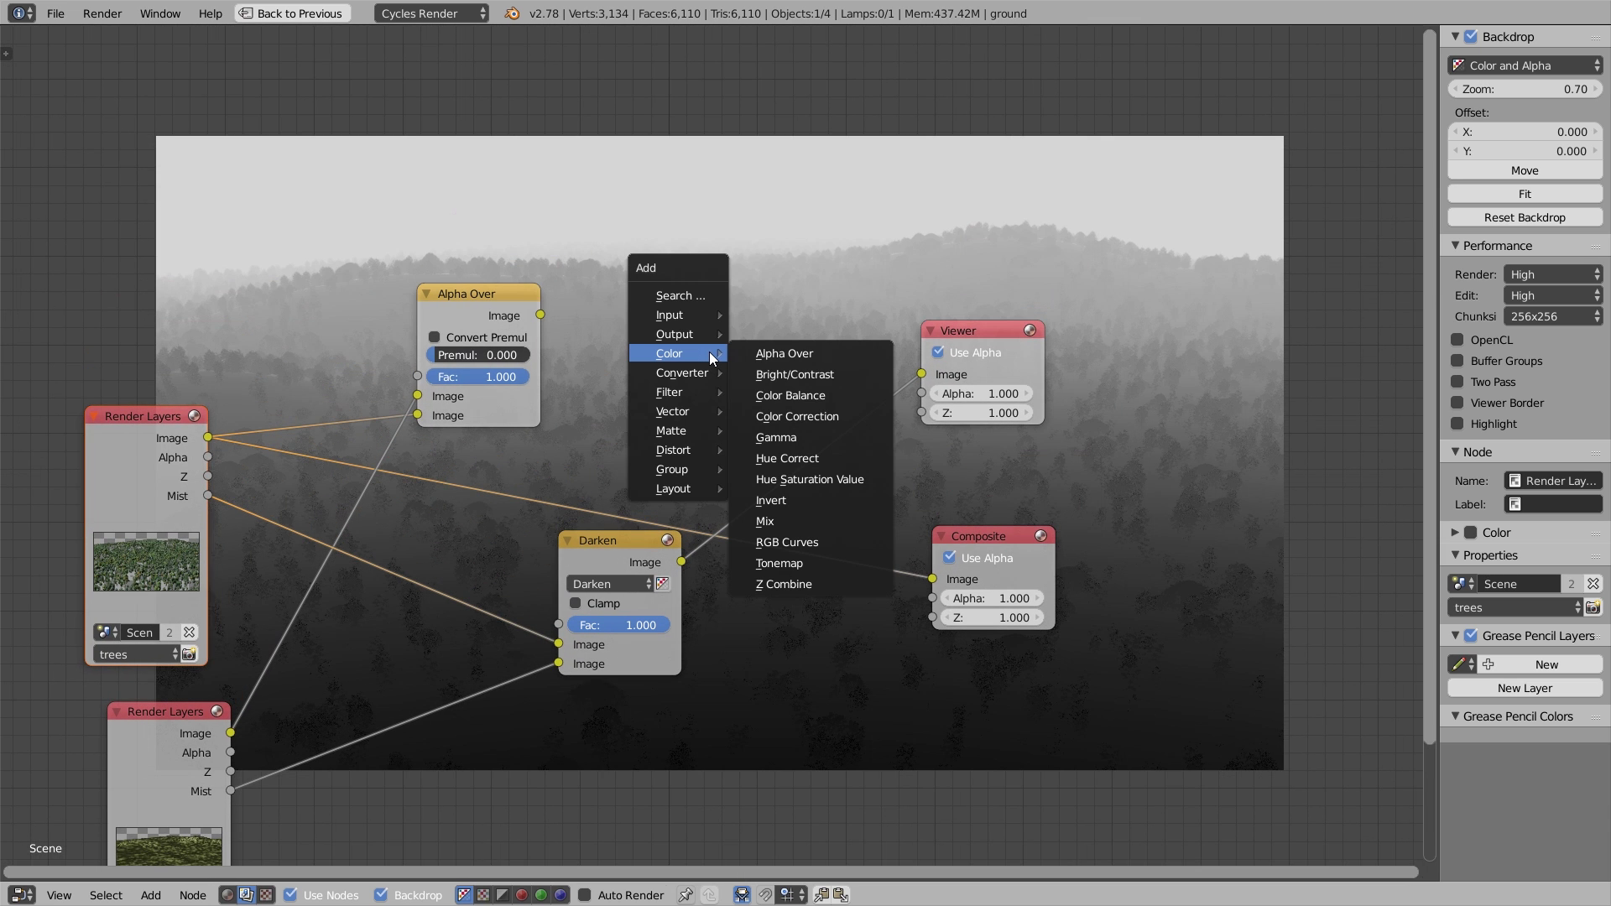
pyautogui.click(779, 518)
pyautogui.click(682, 245)
pyautogui.moveTo(549, 311); pyautogui.dragTo(681, 359)
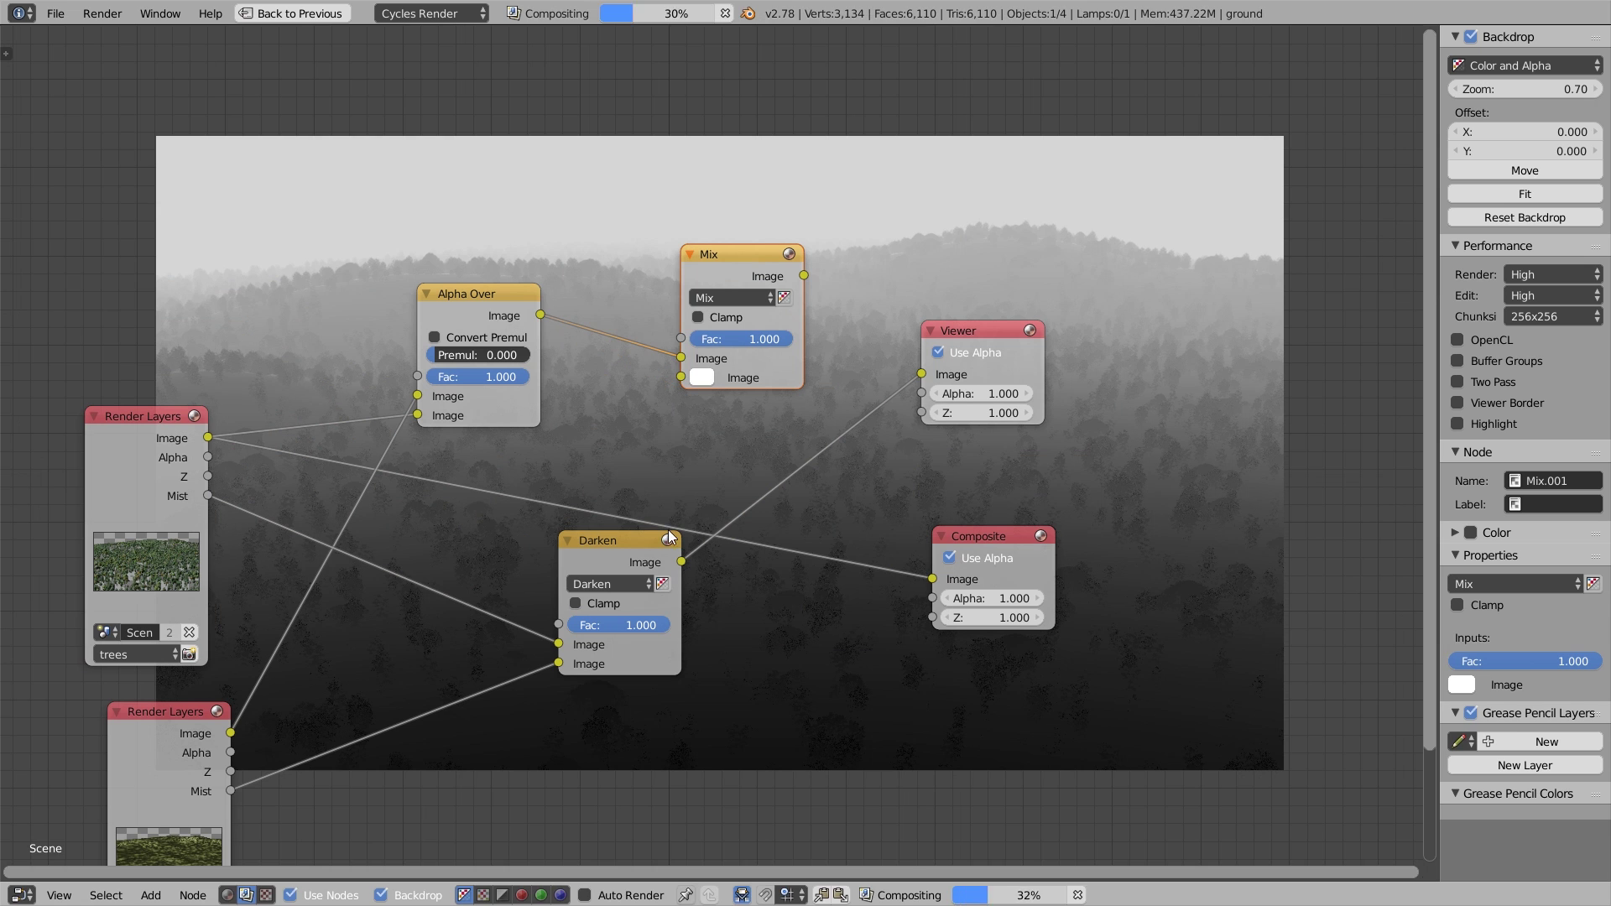
# - Link the Darken result into the second Mix node's factor, output it to the Viewer, and set its second color to light blue
pyautogui.moveTo(682, 557); pyautogui.dragTo(682, 339)
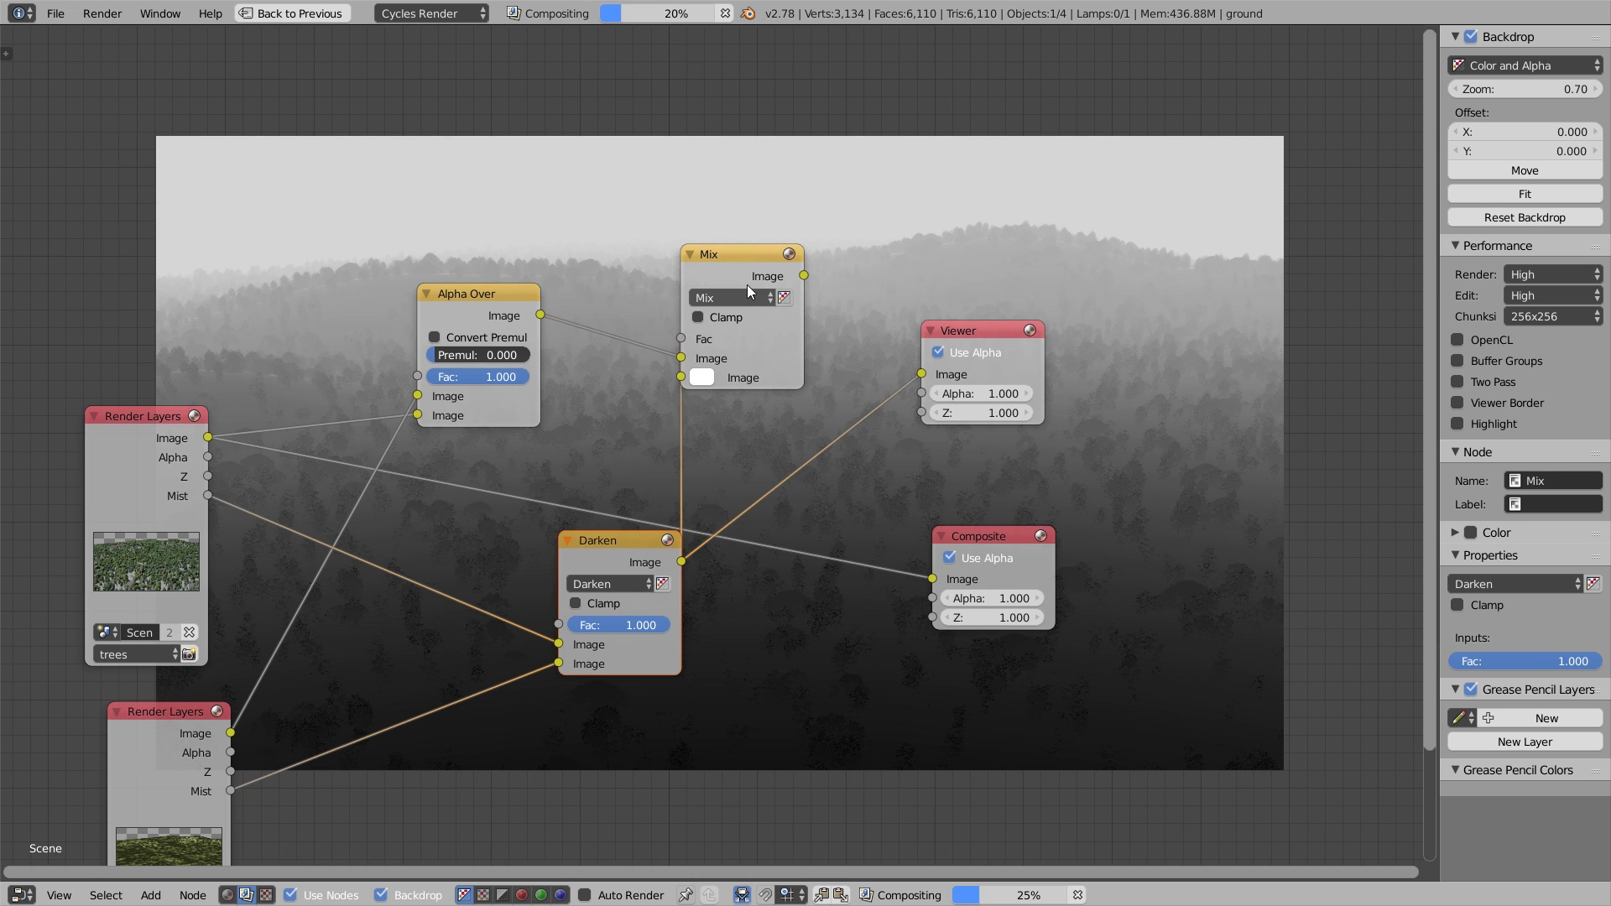
pyautogui.keyDown('ctrl'); pyautogui.keyDown('shift'); pyautogui.click(741, 274); pyautogui.keyUp('shift'); pyautogui.keyUp('ctrl')
pyautogui.scroll(2, 785, 340)
pyautogui.moveTo(714, 217); pyautogui.dragTo(810, 405)
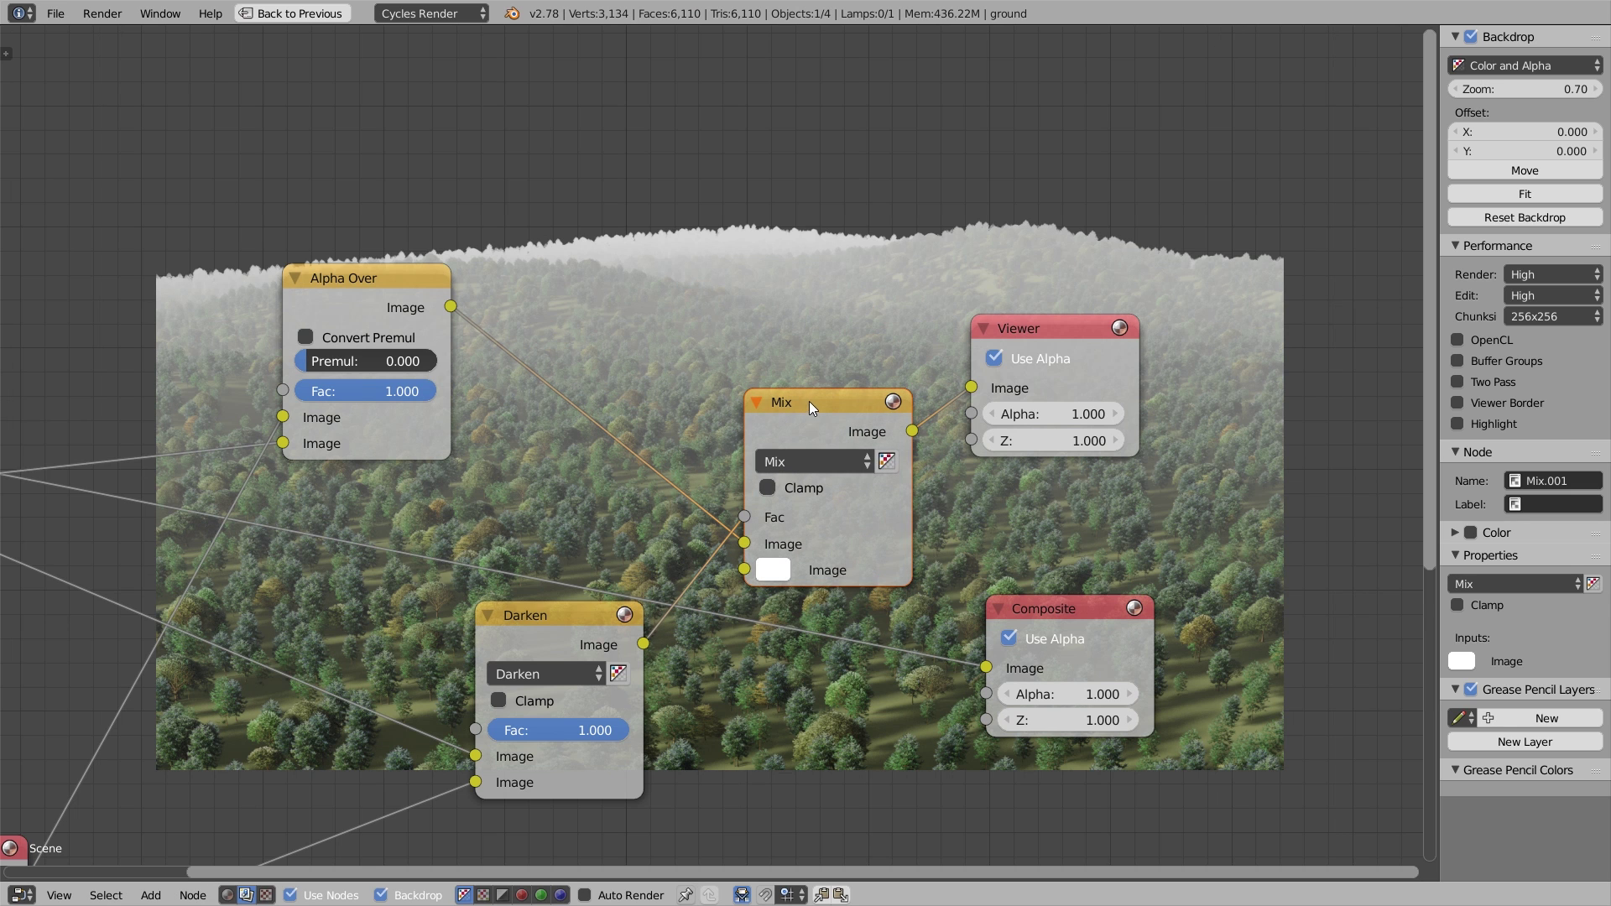
pyautogui.click(773, 570)
pyautogui.moveTo(874, 300); pyautogui.dragTo(869, 300)
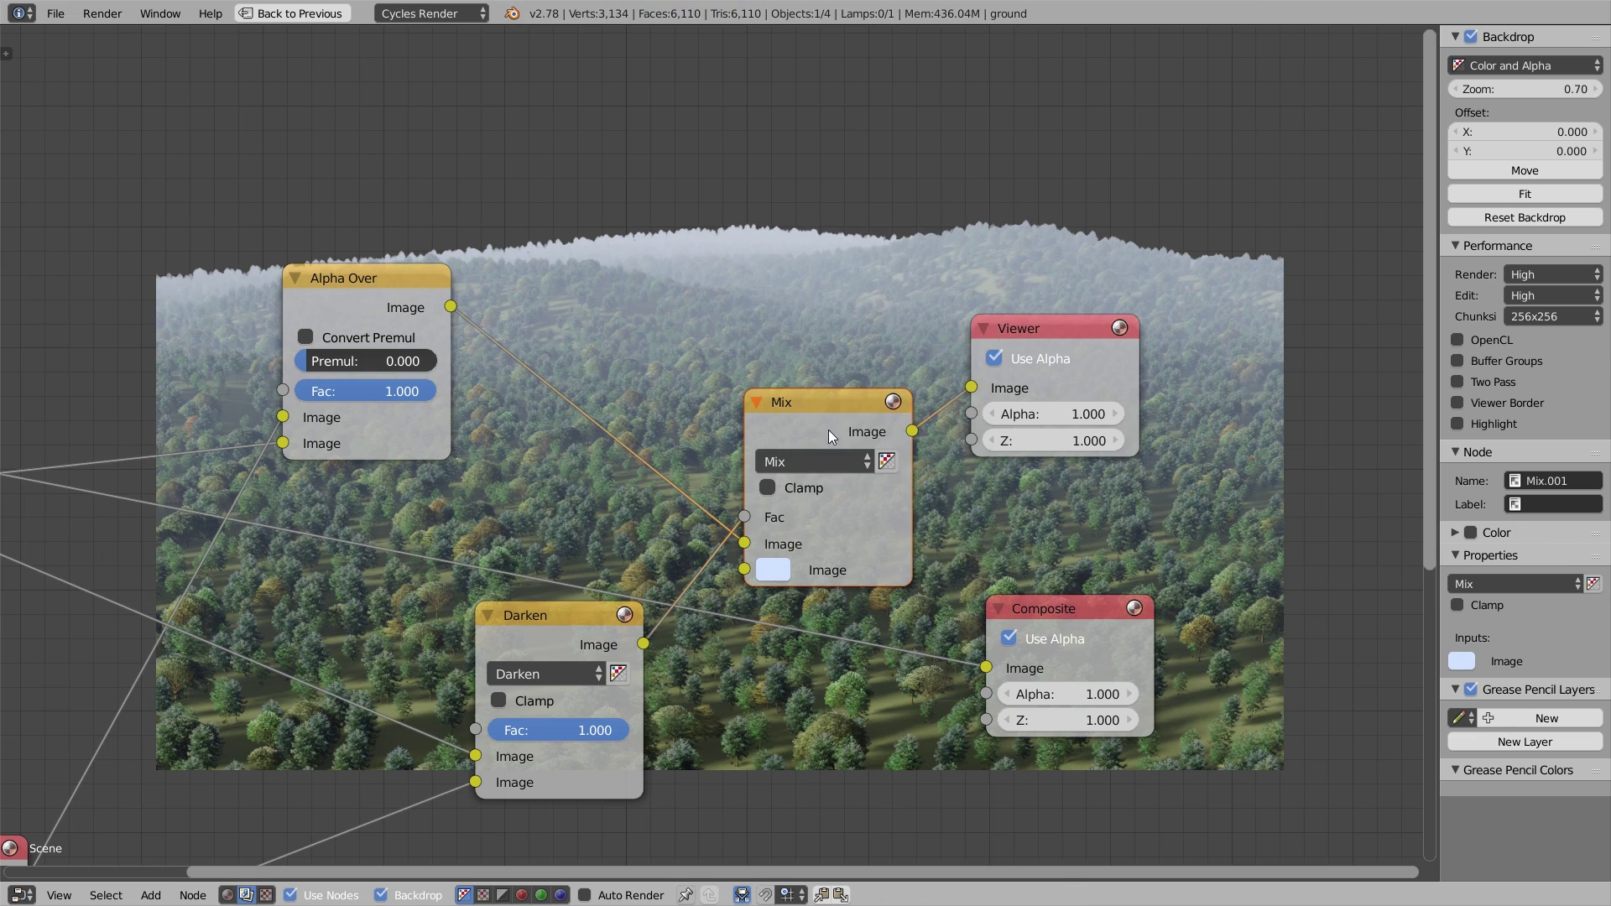
# - Move the Composite and Viewer nodes farther away from the Mix node to make room for another node
pyautogui.scroll(-3, 923, 428)
pyautogui.moveTo(964, 545); pyautogui.dragTo(1164, 551)
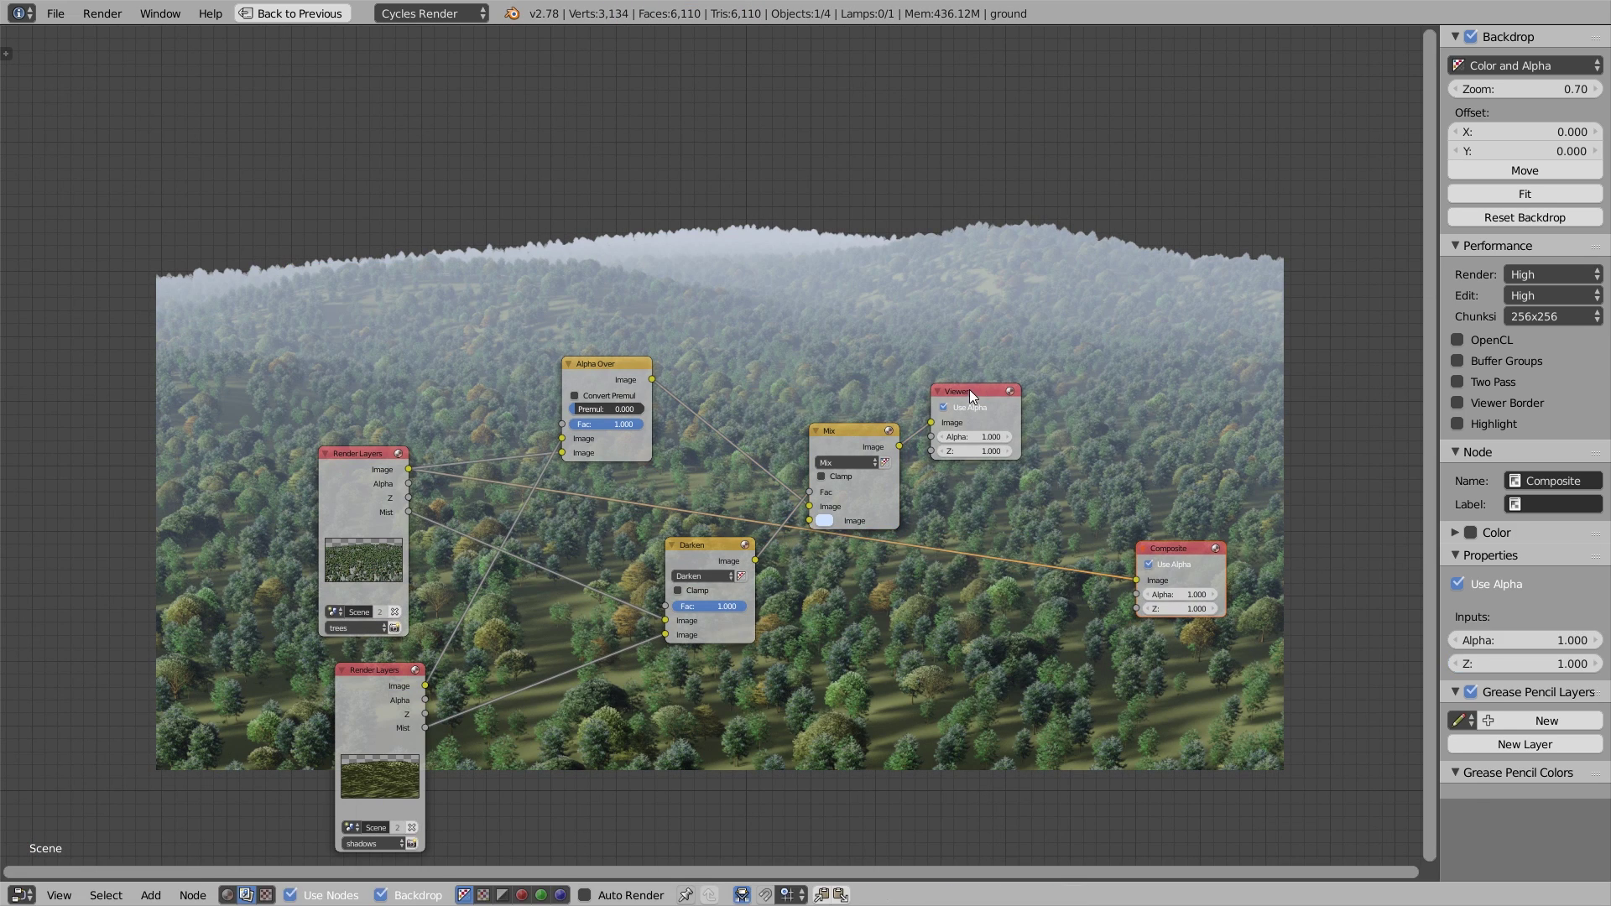
pyautogui.moveTo(969, 390); pyautogui.dragTo(1287, 386)
pyautogui.scroll(1, 991, 373)
pyautogui.moveTo(657, 377); pyautogui.dragTo(582, 336, button='middle')
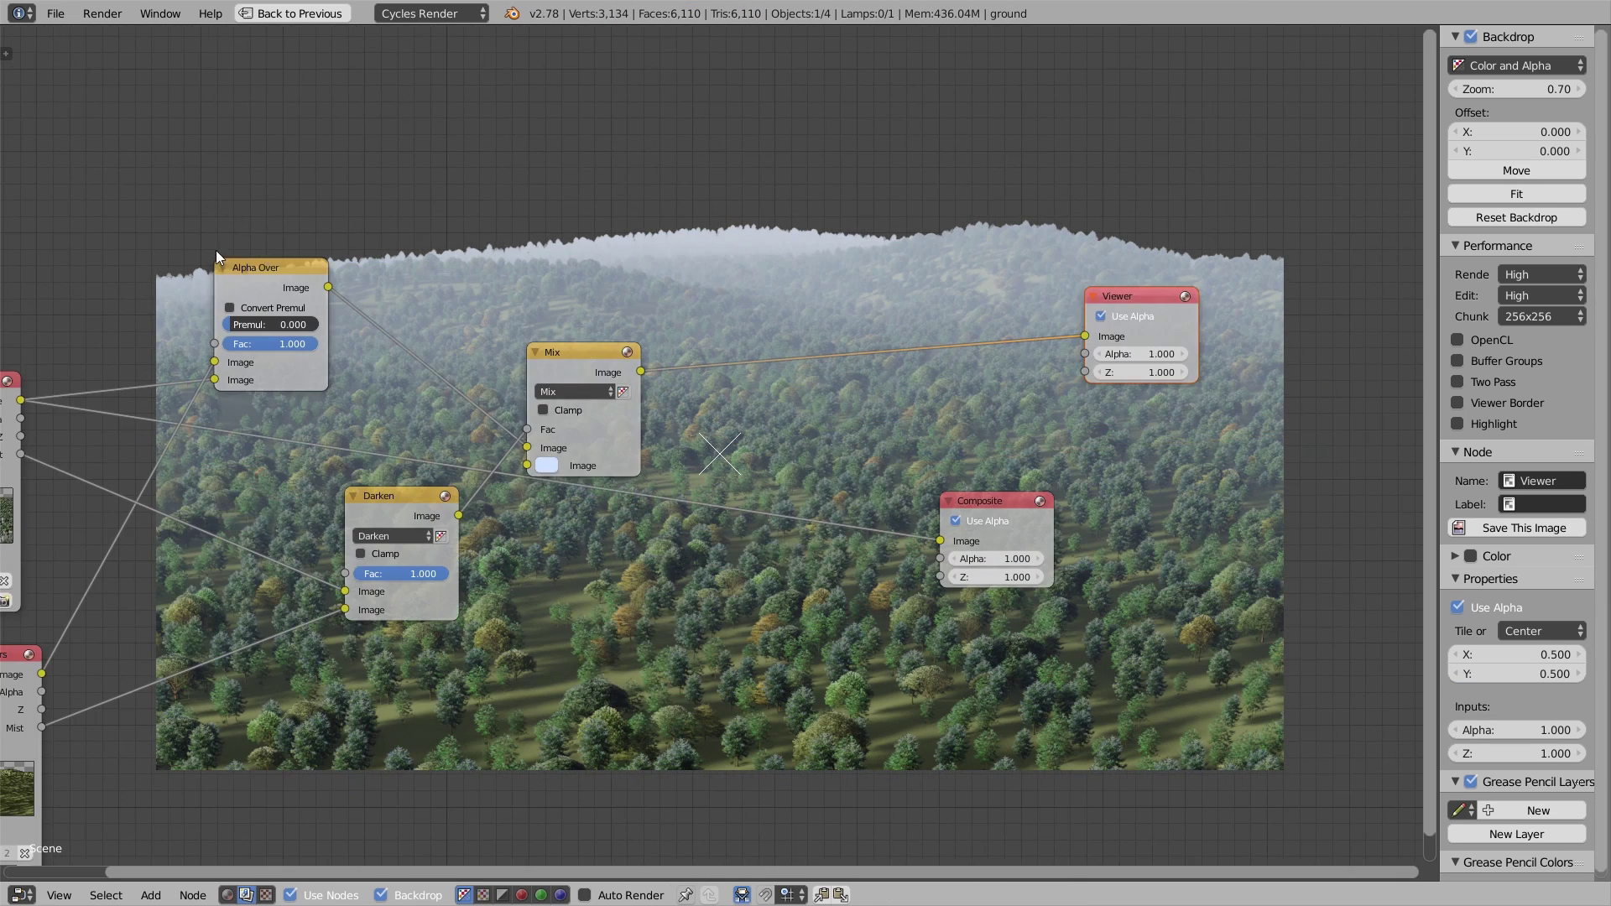
# - Duplicate the Alpha Over node between Mix and Viewer, with the Mix result linked into its foreground image input
pyautogui.click(259, 271)
pyautogui.hotkey('shift', 'd')
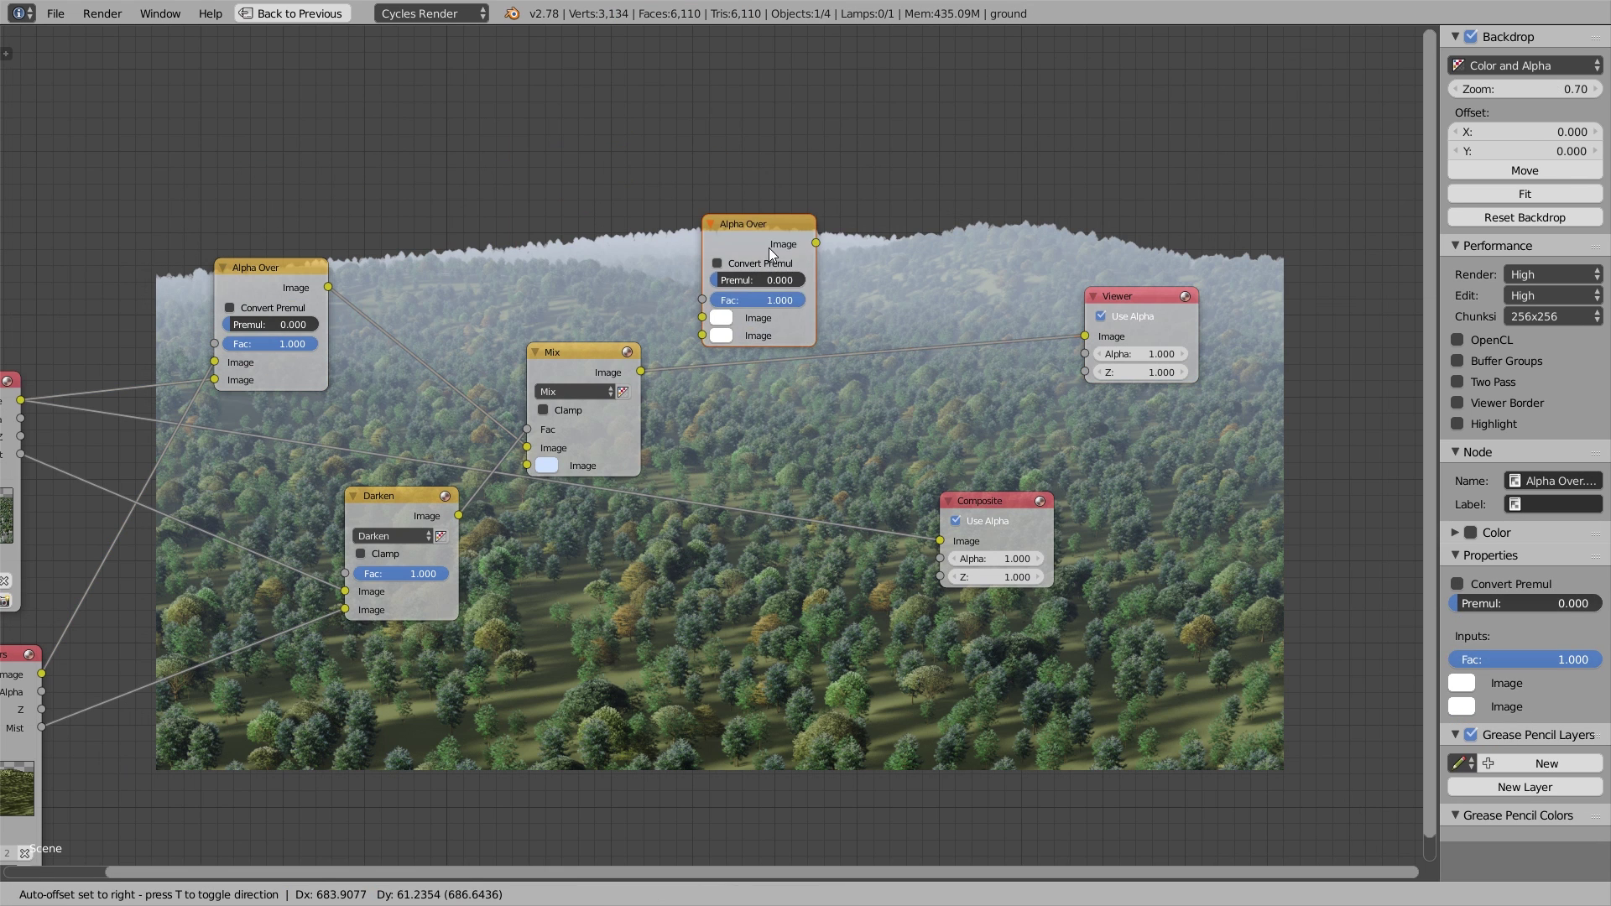
pyautogui.click(814, 323)
pyautogui.scroll(1, 752, 350)
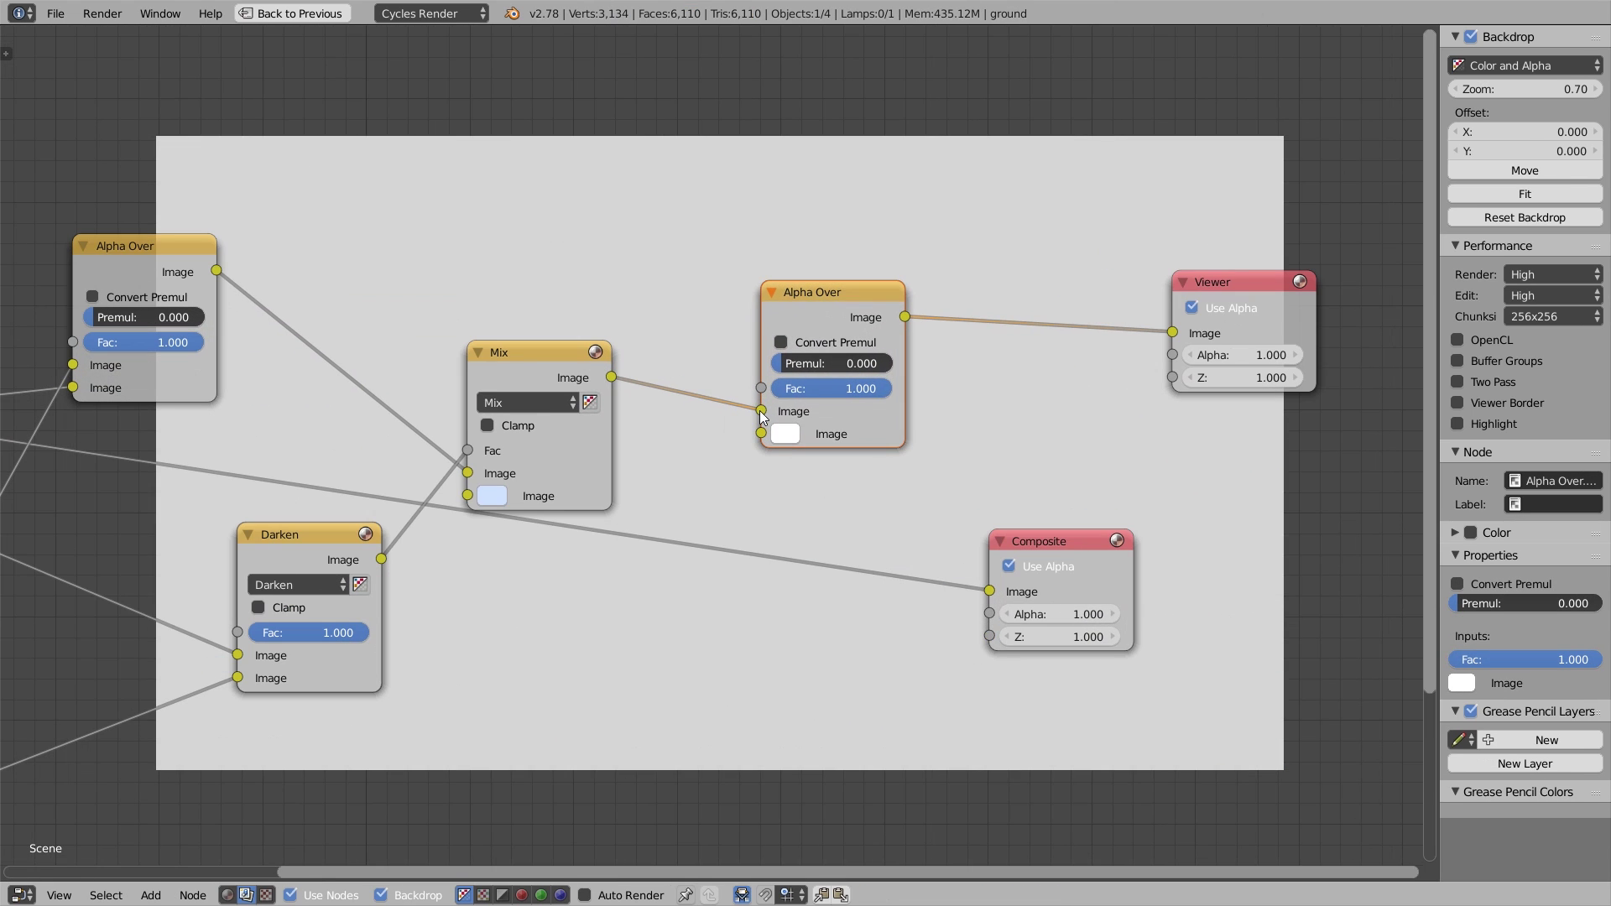
pyautogui.moveTo(758, 410); pyautogui.dragTo(763, 431)
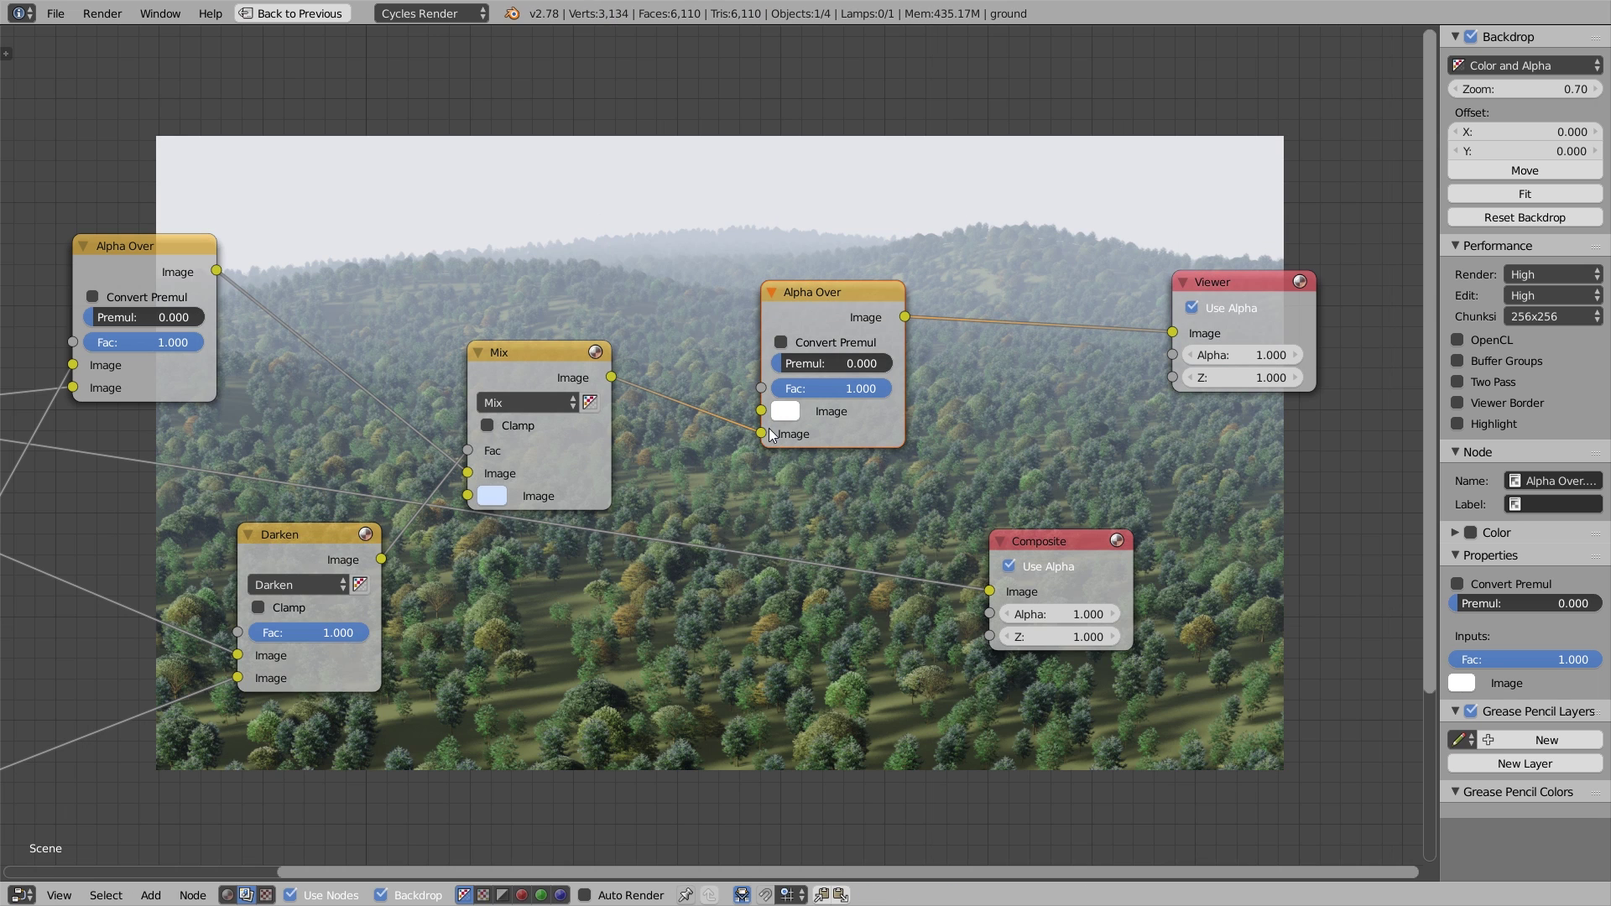
# - Set the background color of the second Alpha Over node to light blue
pyautogui.click(785, 411)
pyautogui.scroll(-2, 856, 277)
pyautogui.moveTo(863, 289); pyautogui.dragTo(862, 36, button='middle')
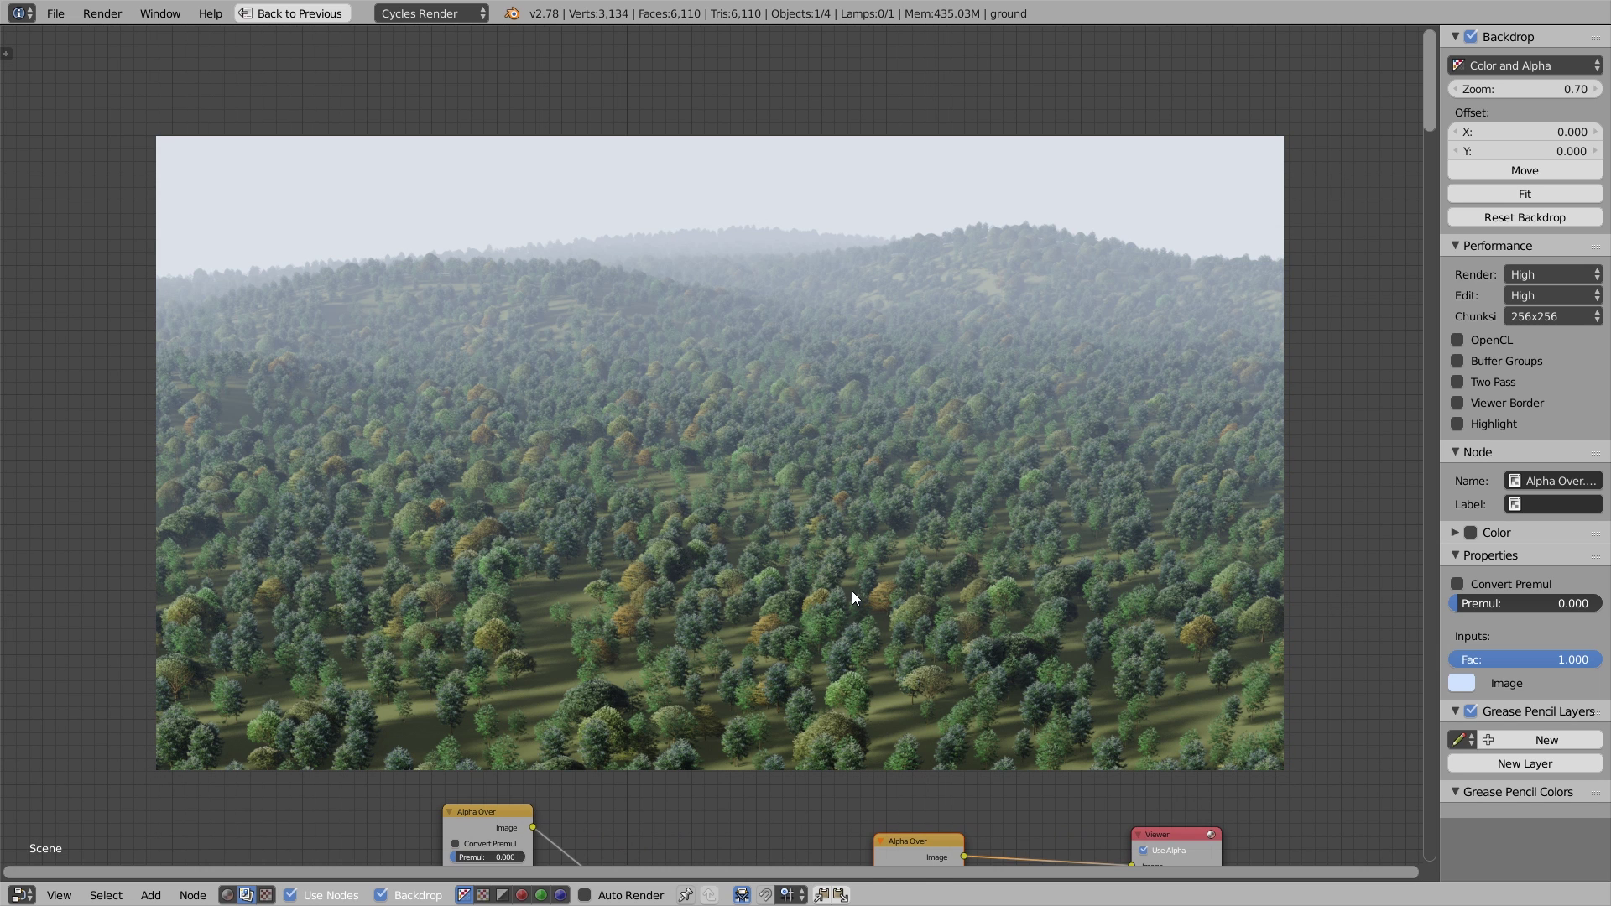
# - Restore the multi-editor layout and switch the 3D view to the Image Editor
pyautogui.hotkey('shift', 'space')
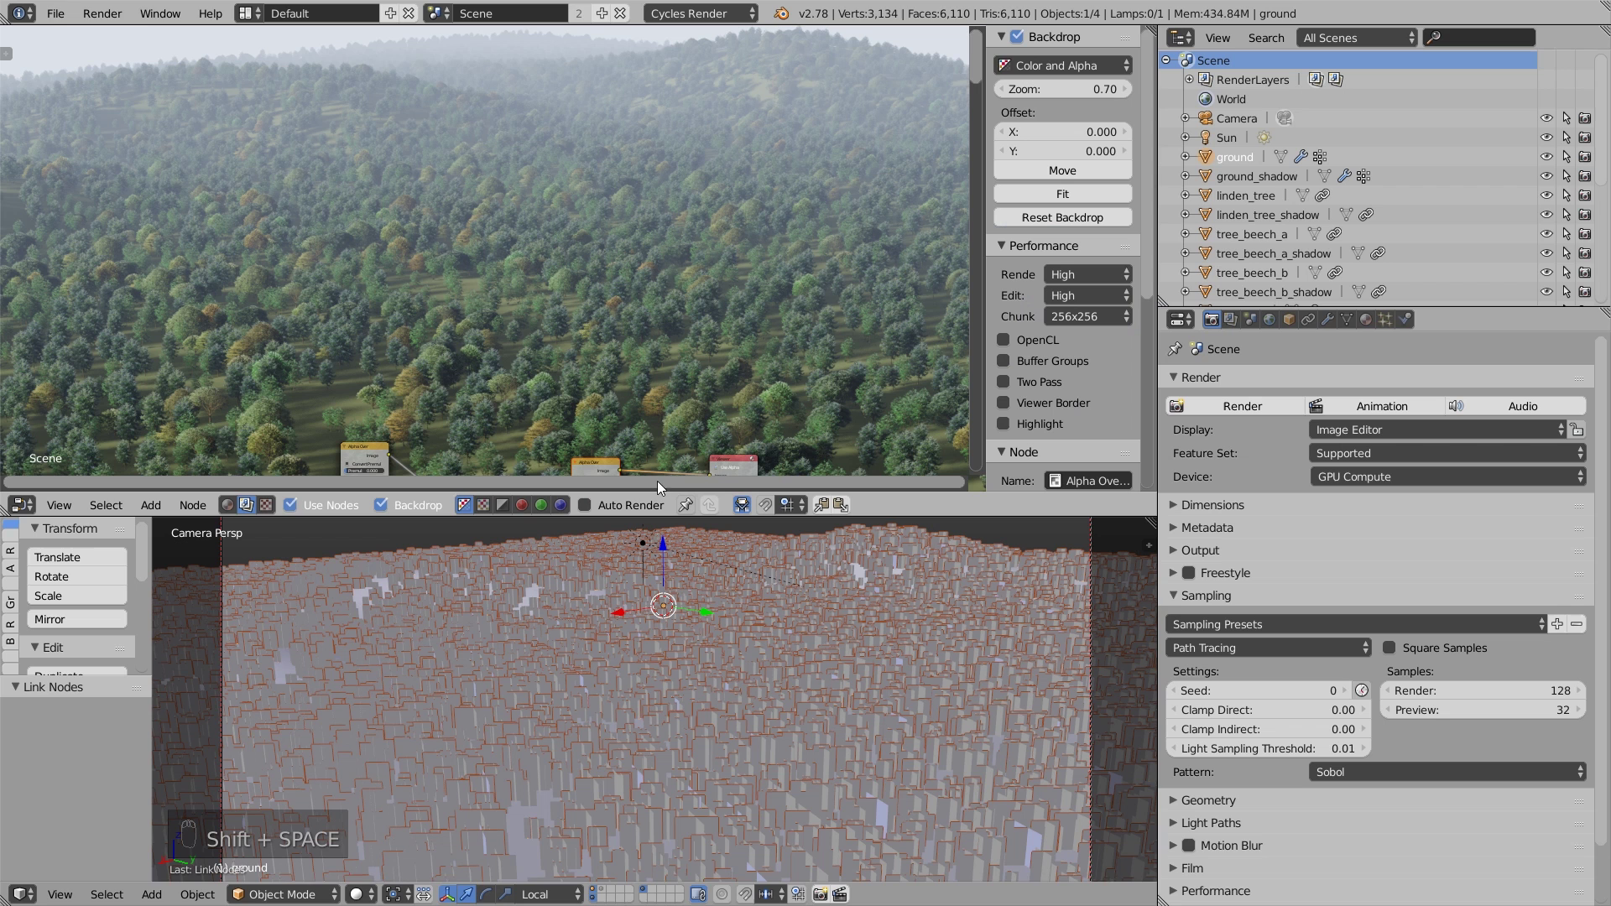
pyautogui.click(24, 894)
pyautogui.click(47, 744)
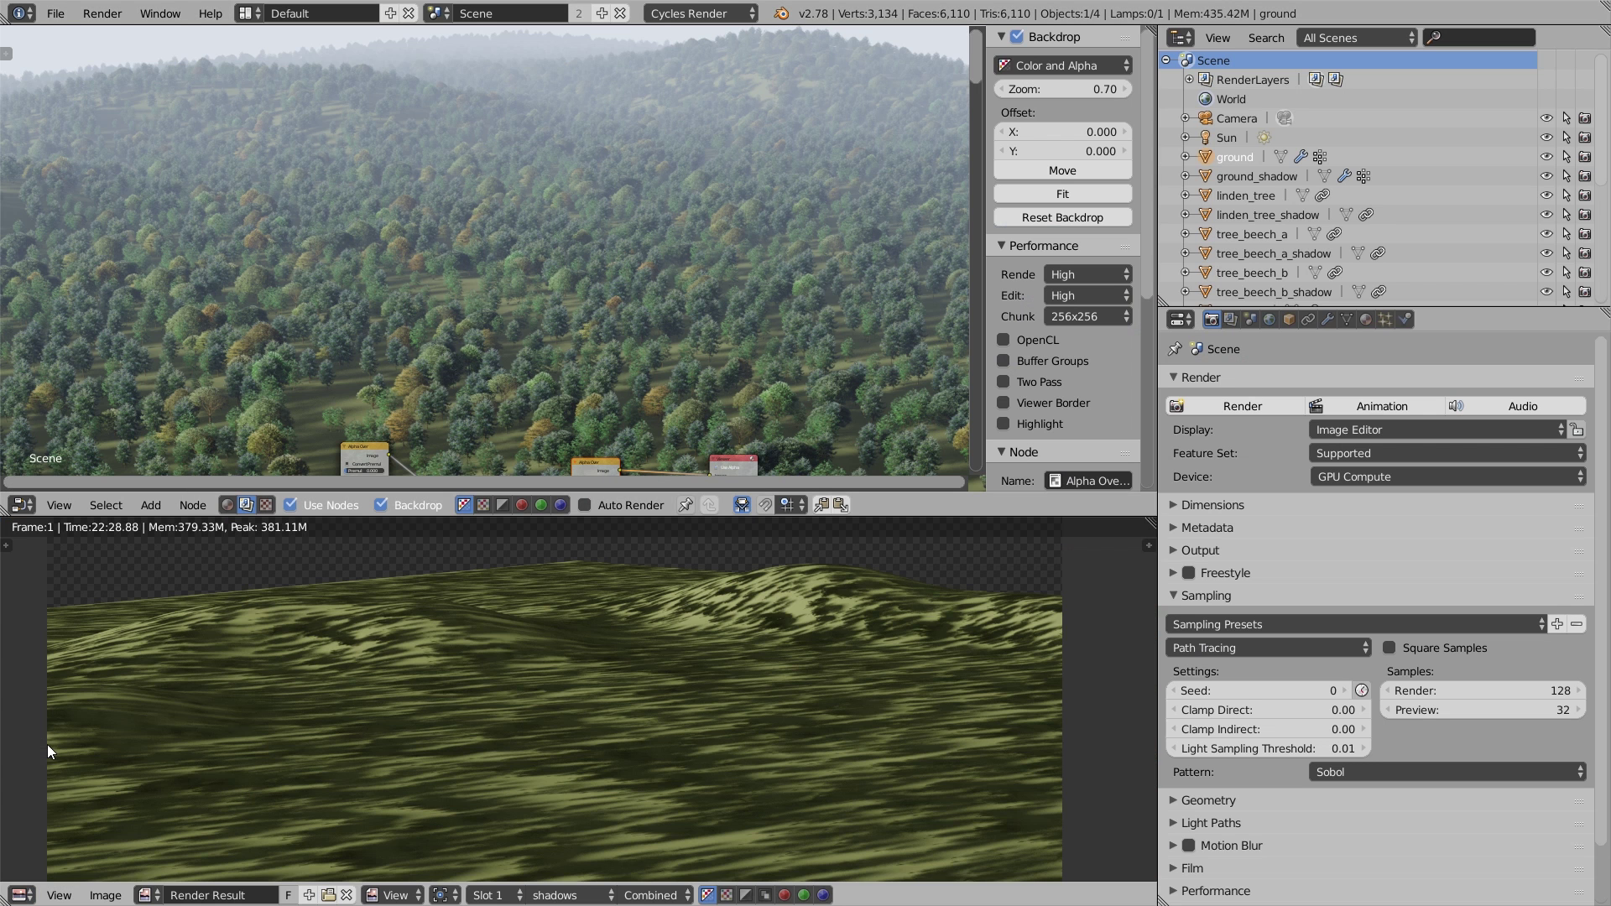
# - Link the second Alpha Over node's output to the Composite node's image input
pyautogui.moveTo(551, 284); pyautogui.dragTo(516, 101, button='middle')
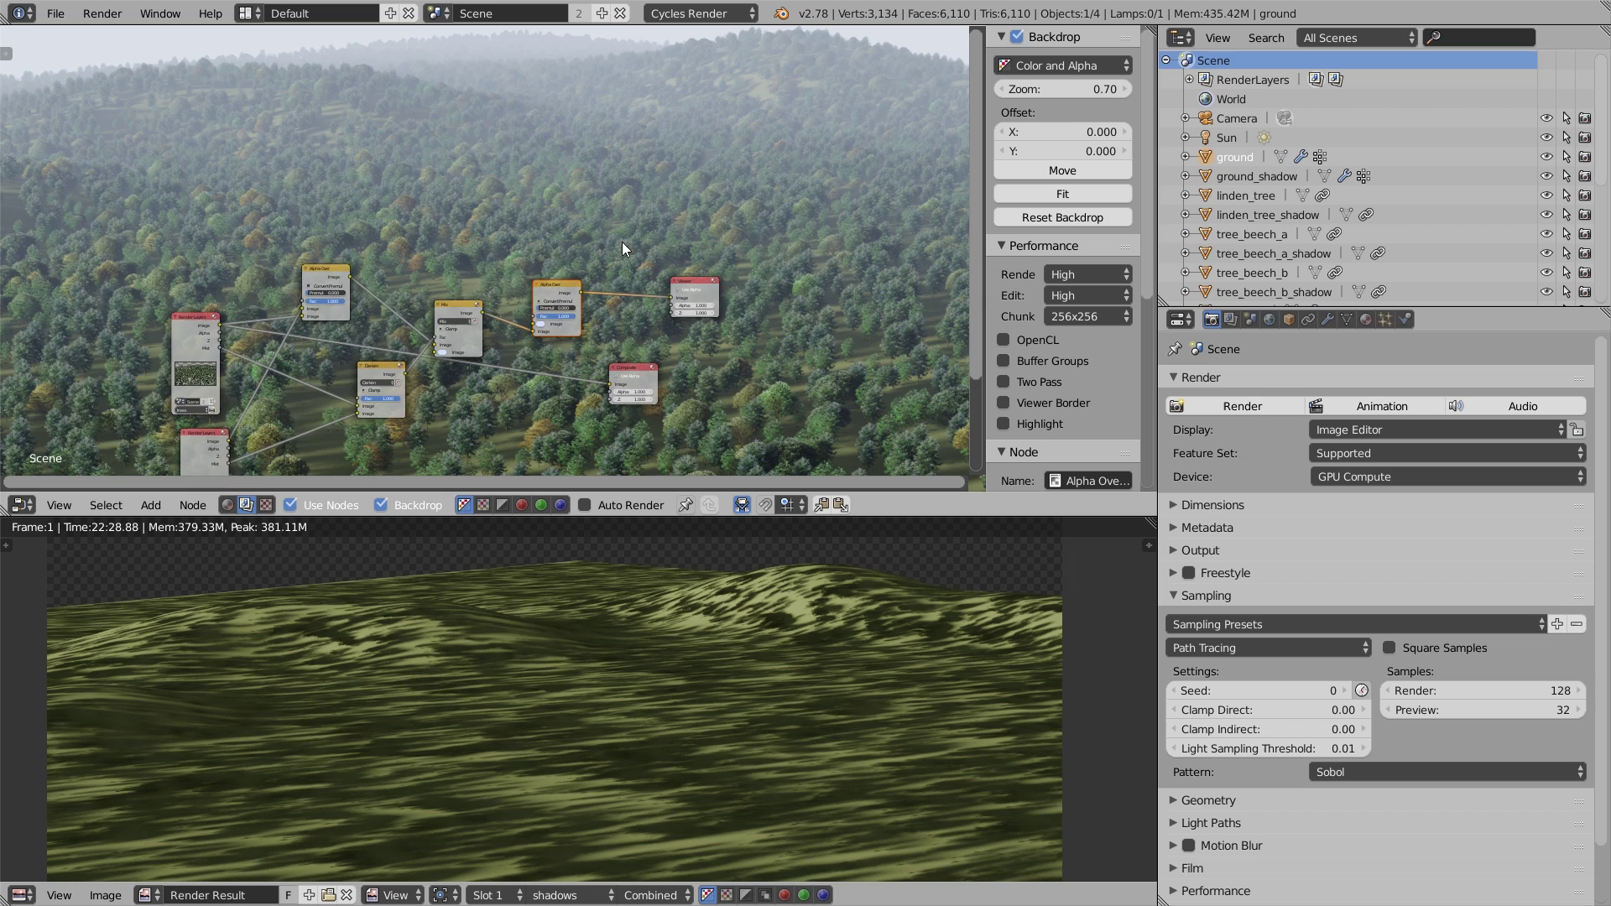
pyautogui.scroll(8, 606, 309)
pyautogui.moveTo(620, 342); pyautogui.dragTo(535, 209, button='middle')
pyautogui.moveTo(485, 144); pyautogui.dragTo(535, 316)
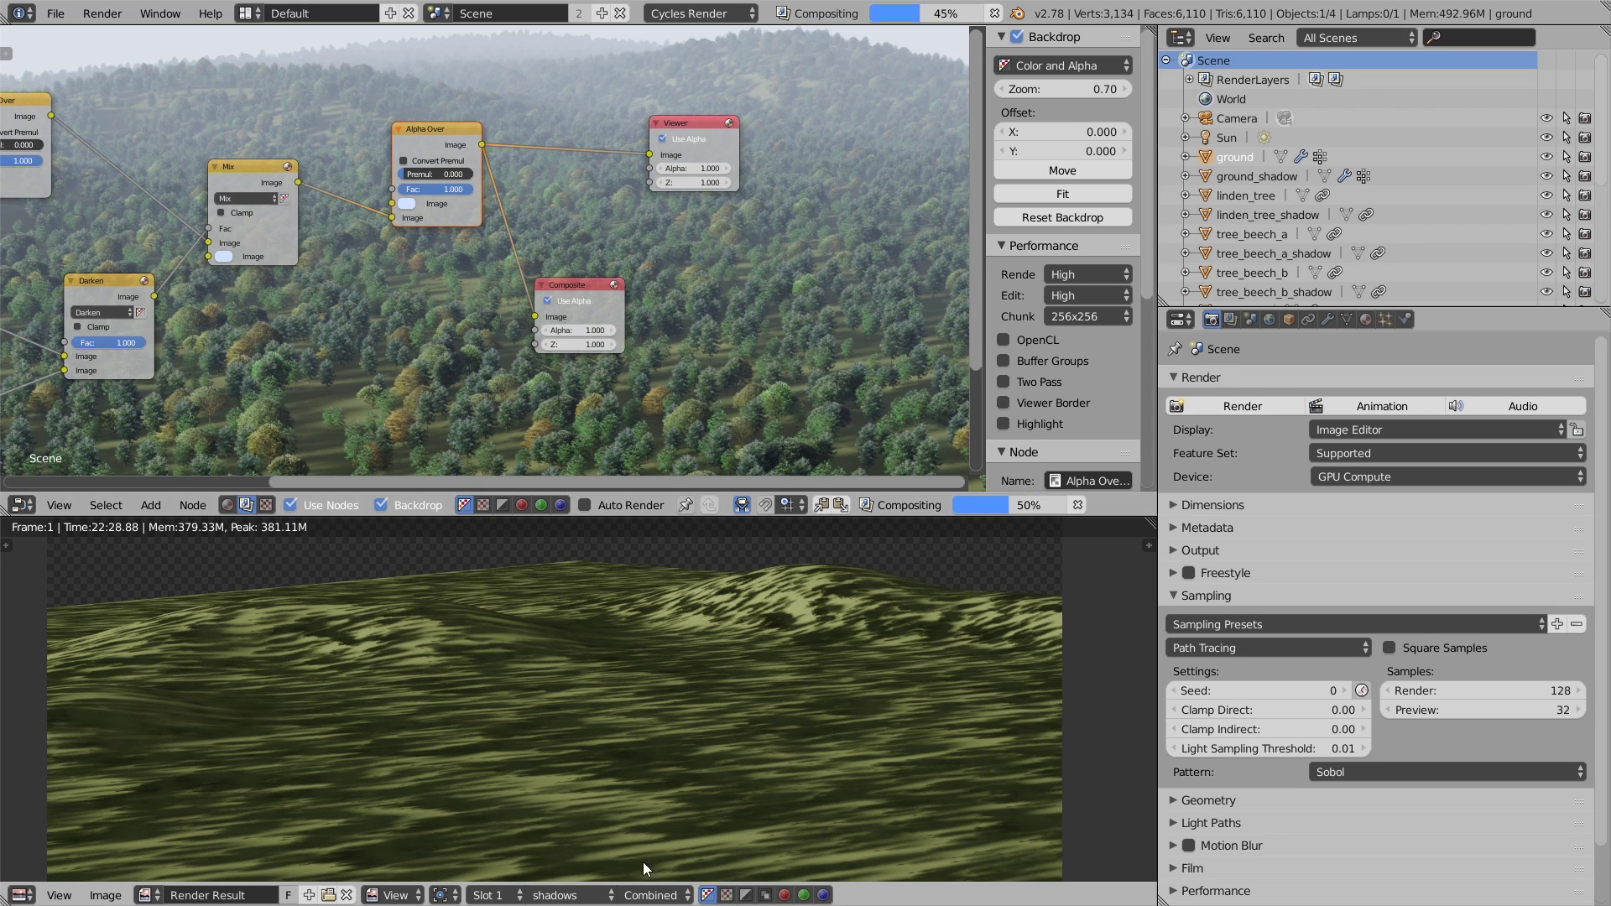
# - Show the Composite layer of the render result in the Image Editor
pyautogui.keyDown('ctrl'); pyautogui.scroll(-1, 570, 896); pyautogui.keyUp('ctrl')
pyautogui.click(593, 897)
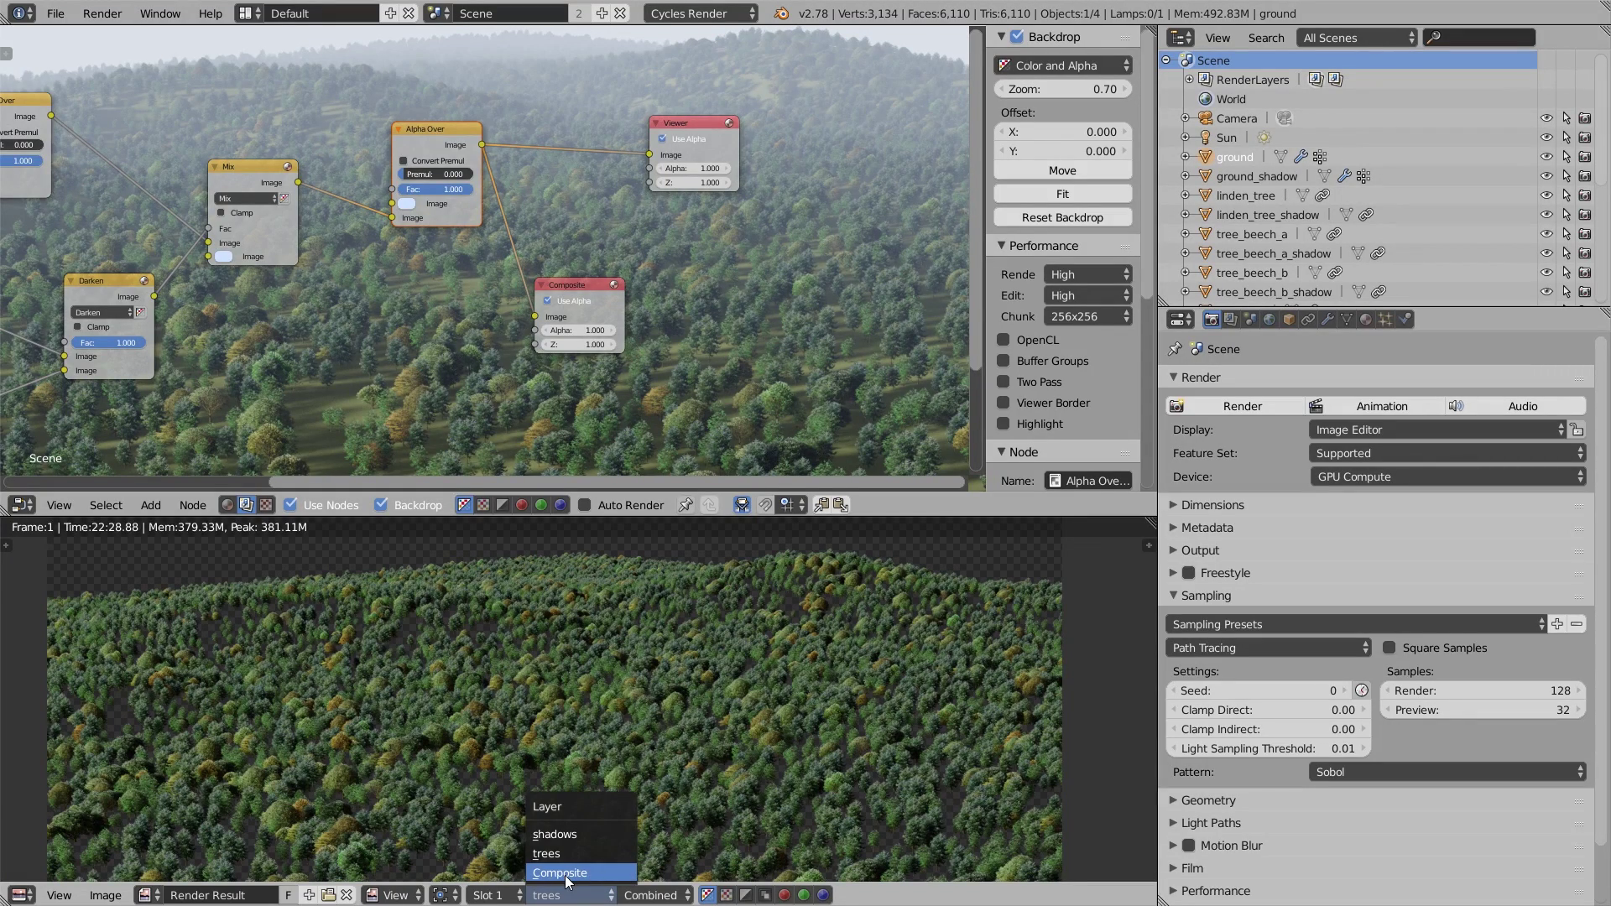
pyautogui.click(566, 875)
pyautogui.scroll(-2, 628, 724)
pyautogui.hotkey('shift', 'space')
pyautogui.scroll(2, 858, 587)
pyautogui.press('F3')
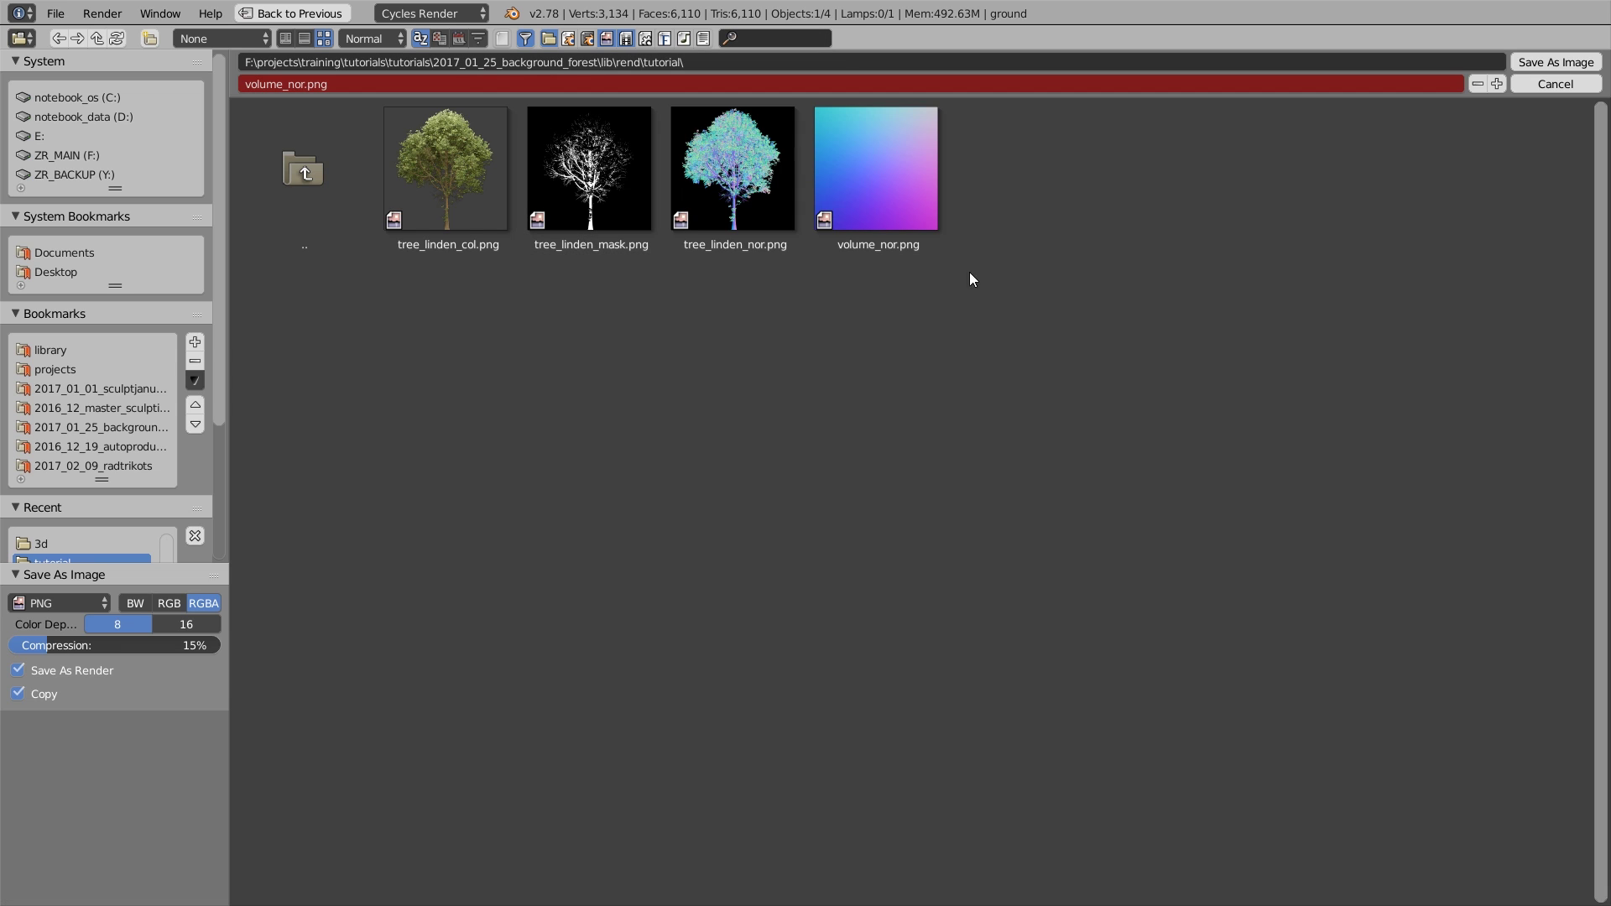
pyautogui.click(1555, 84)
pyautogui.hotkey('shift', 'space')
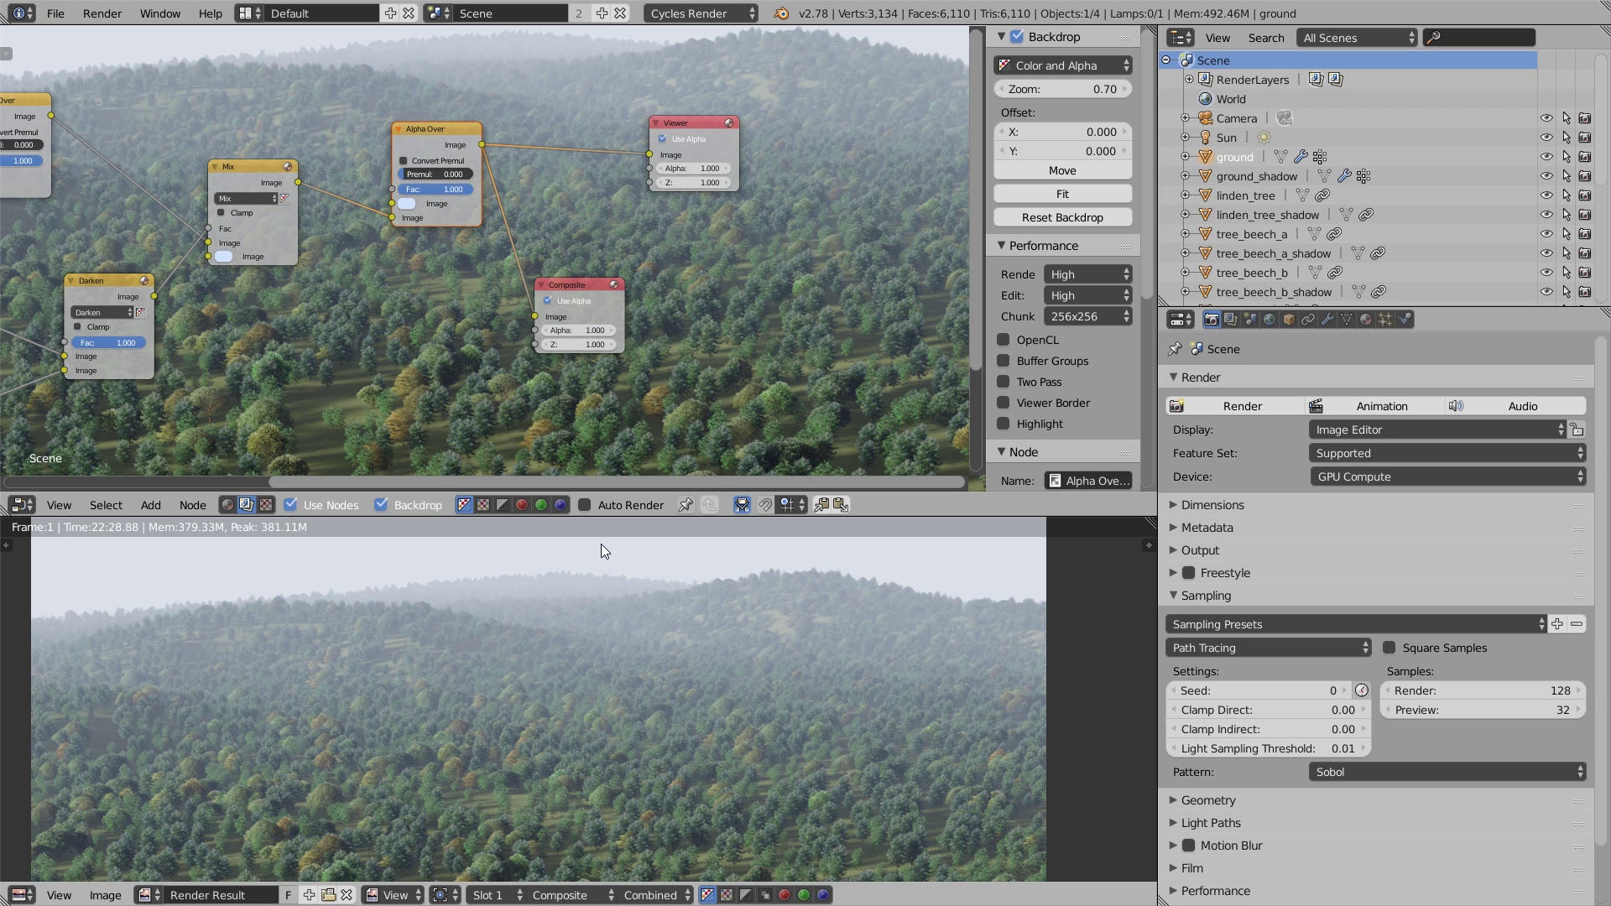
# - Set the color management look to Very High Contrast and enable curves with the midpoint raised to about X 0.48, Y 0.58
pyautogui.scroll(-1, 601, 544)
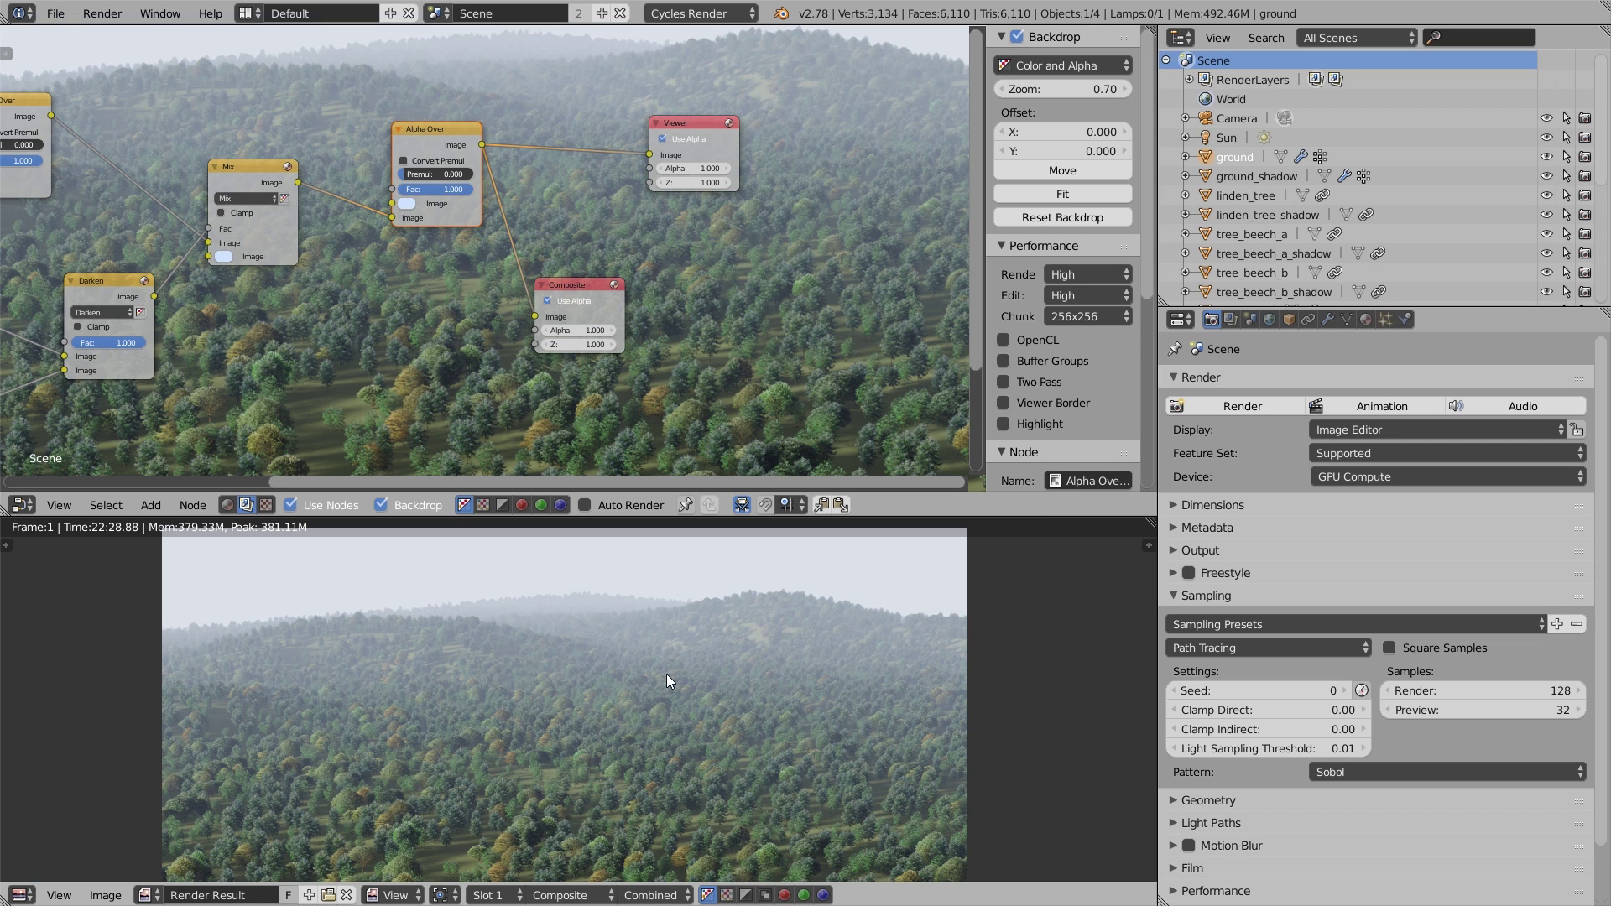
pyautogui.click(1252, 319)
pyautogui.keyDown('ctrl'); pyautogui.scroll(-1, 1385, 603); pyautogui.keyUp('ctrl')
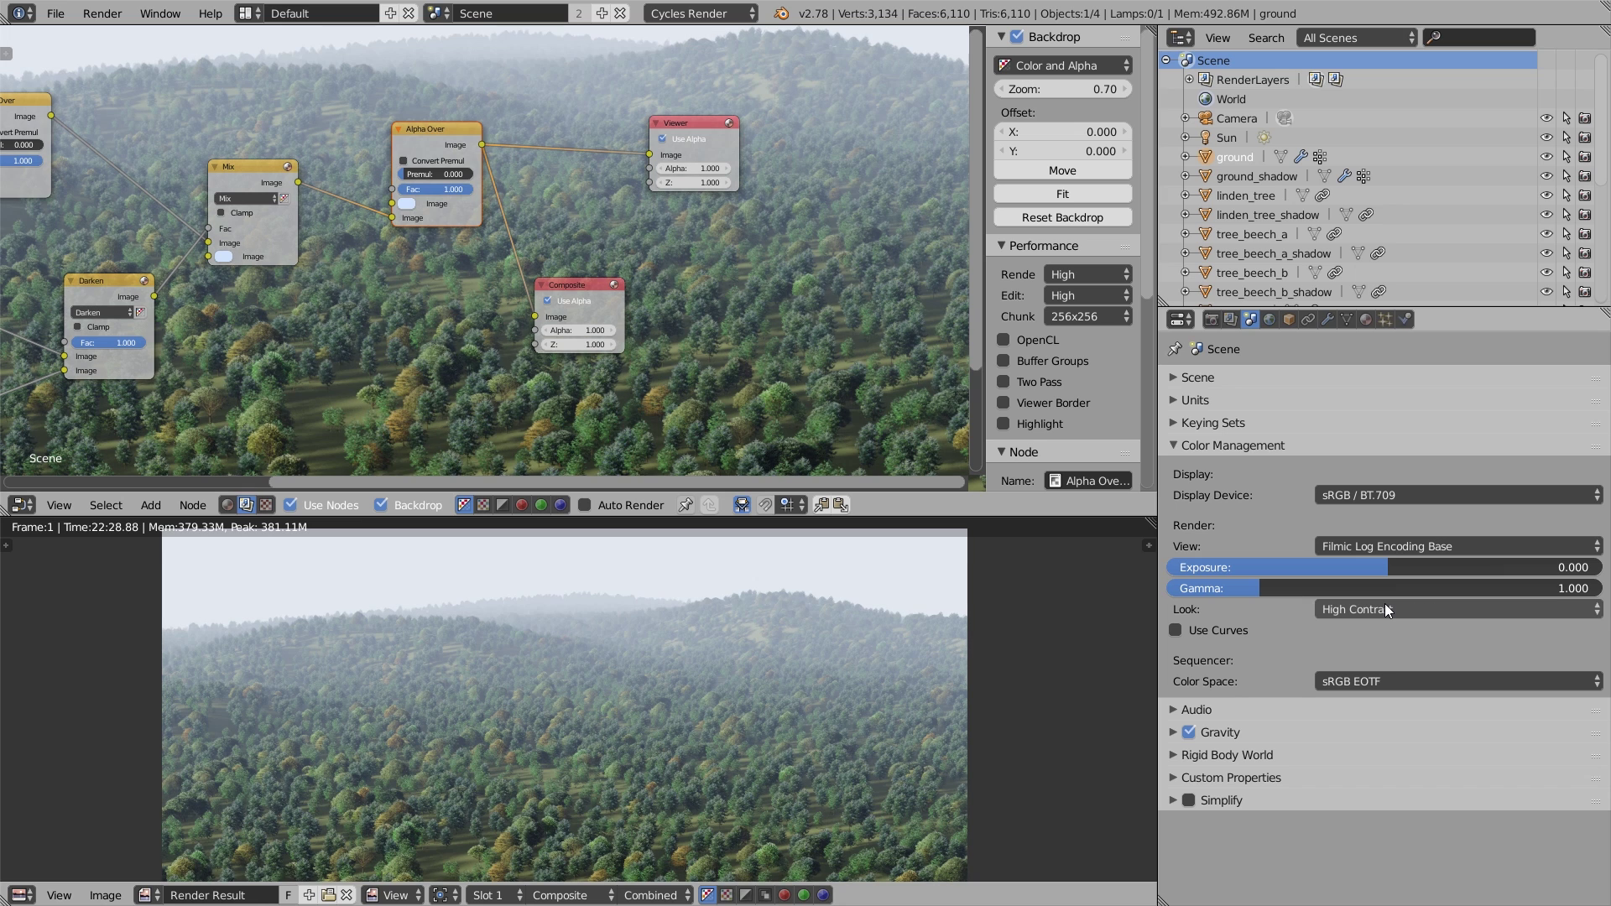
pyautogui.keyDown('ctrl'); pyautogui.scroll(-1, 1385, 609); pyautogui.keyUp('ctrl')
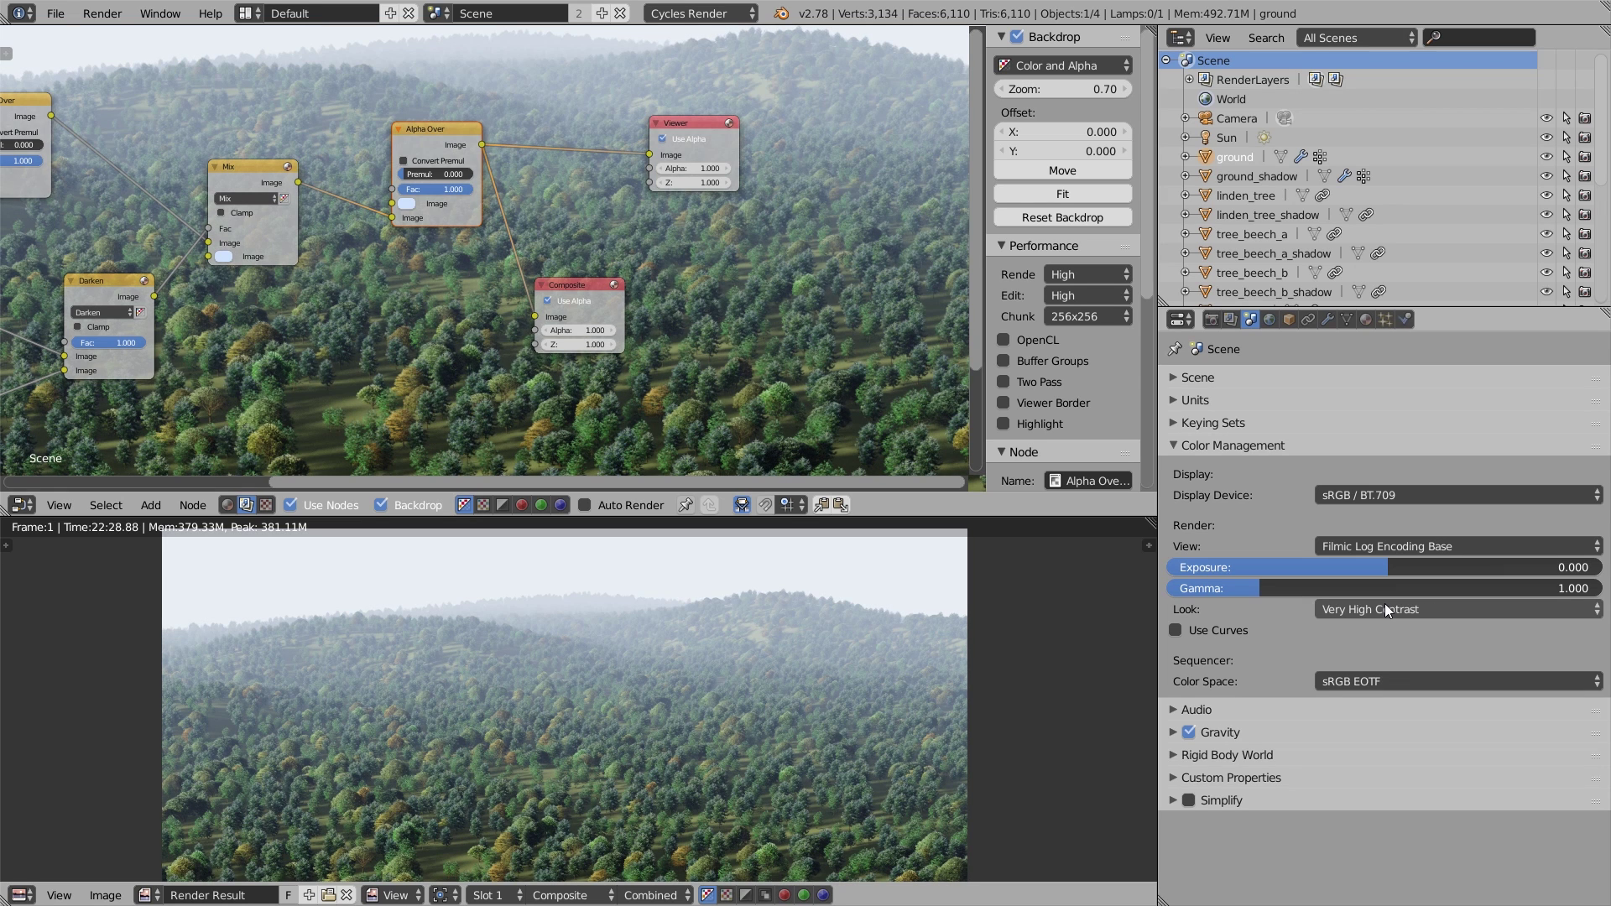
pyautogui.click(1175, 631)
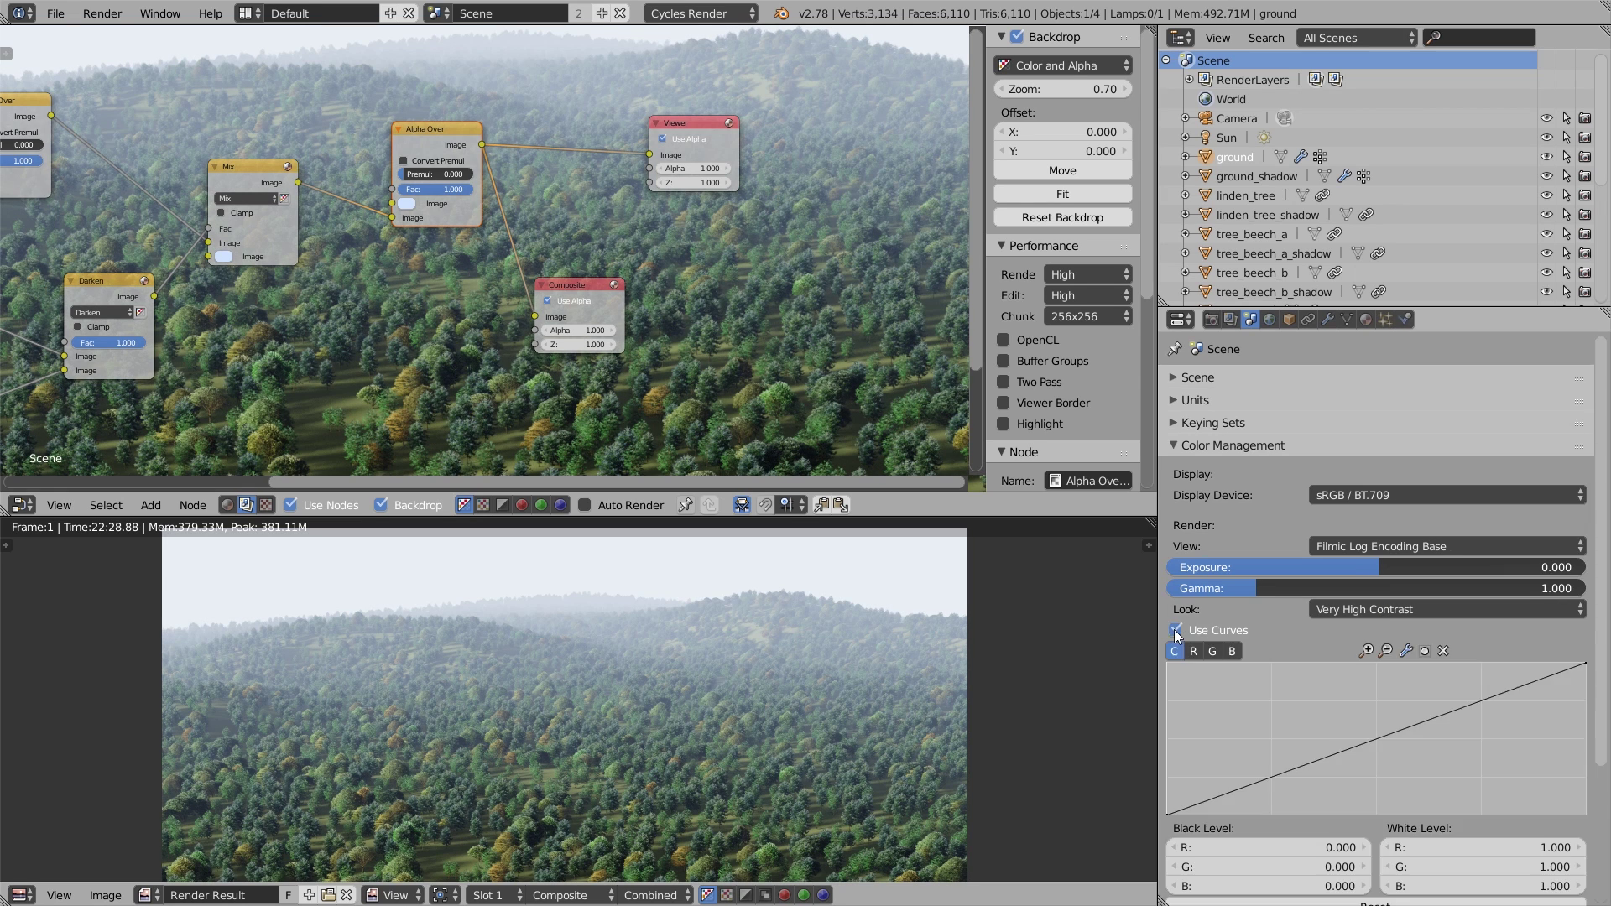
pyautogui.moveTo(1370, 740); pyautogui.dragTo(1368, 727)
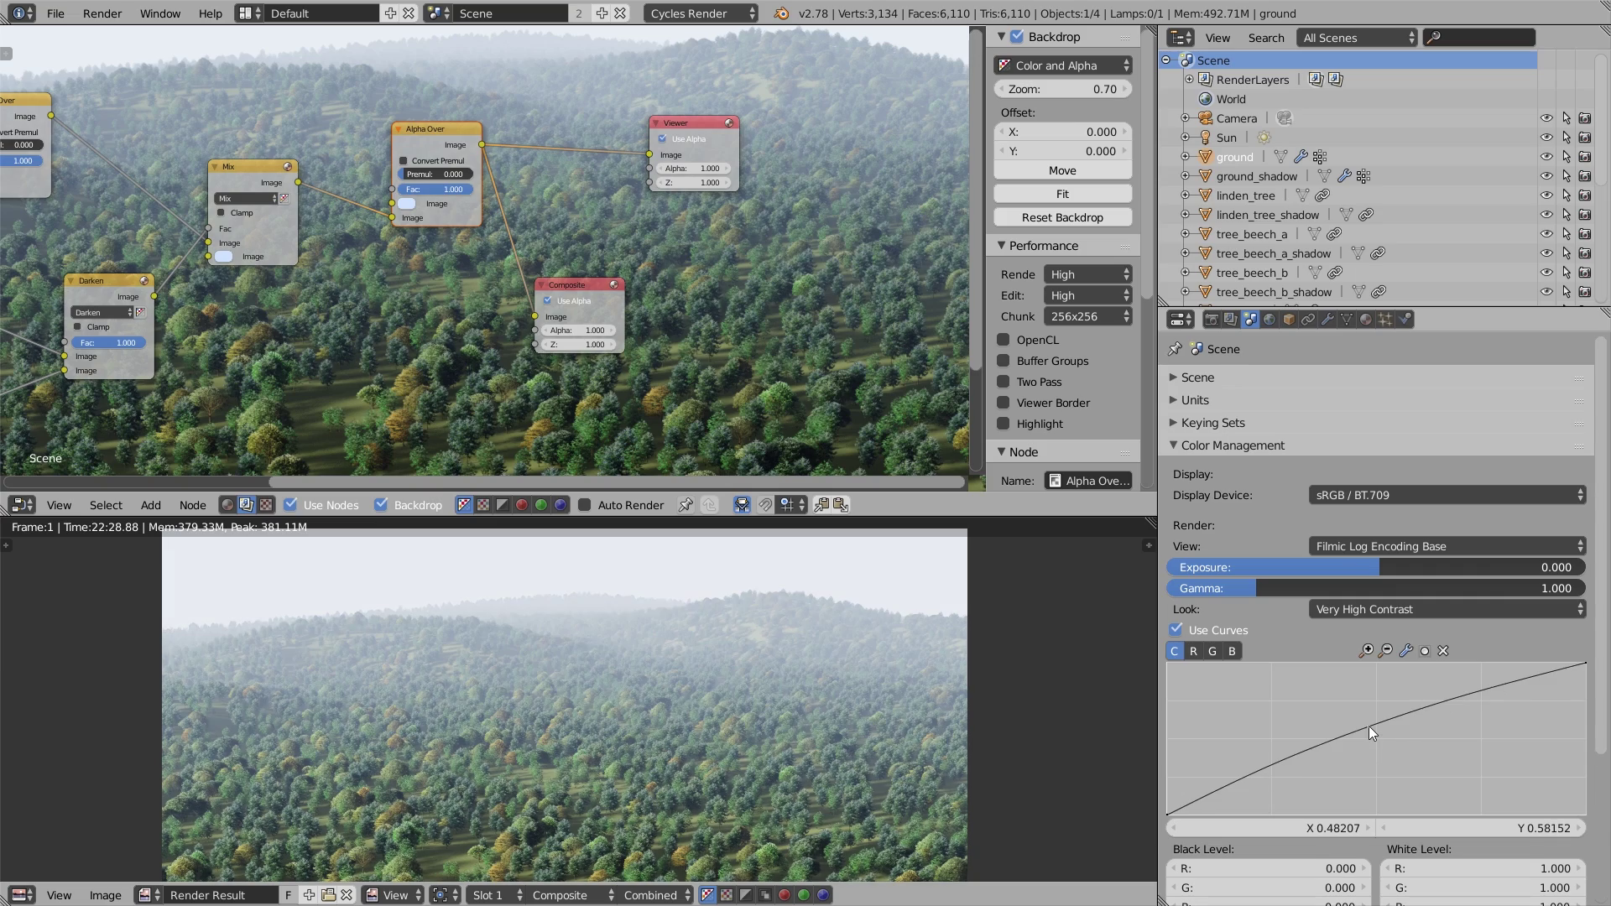
# - Examine the composited forest render at full size, from the foreground trees and shadows to the misty hills
pyautogui.hotkey('ctrl', 'Up')
pyautogui.press('Home')
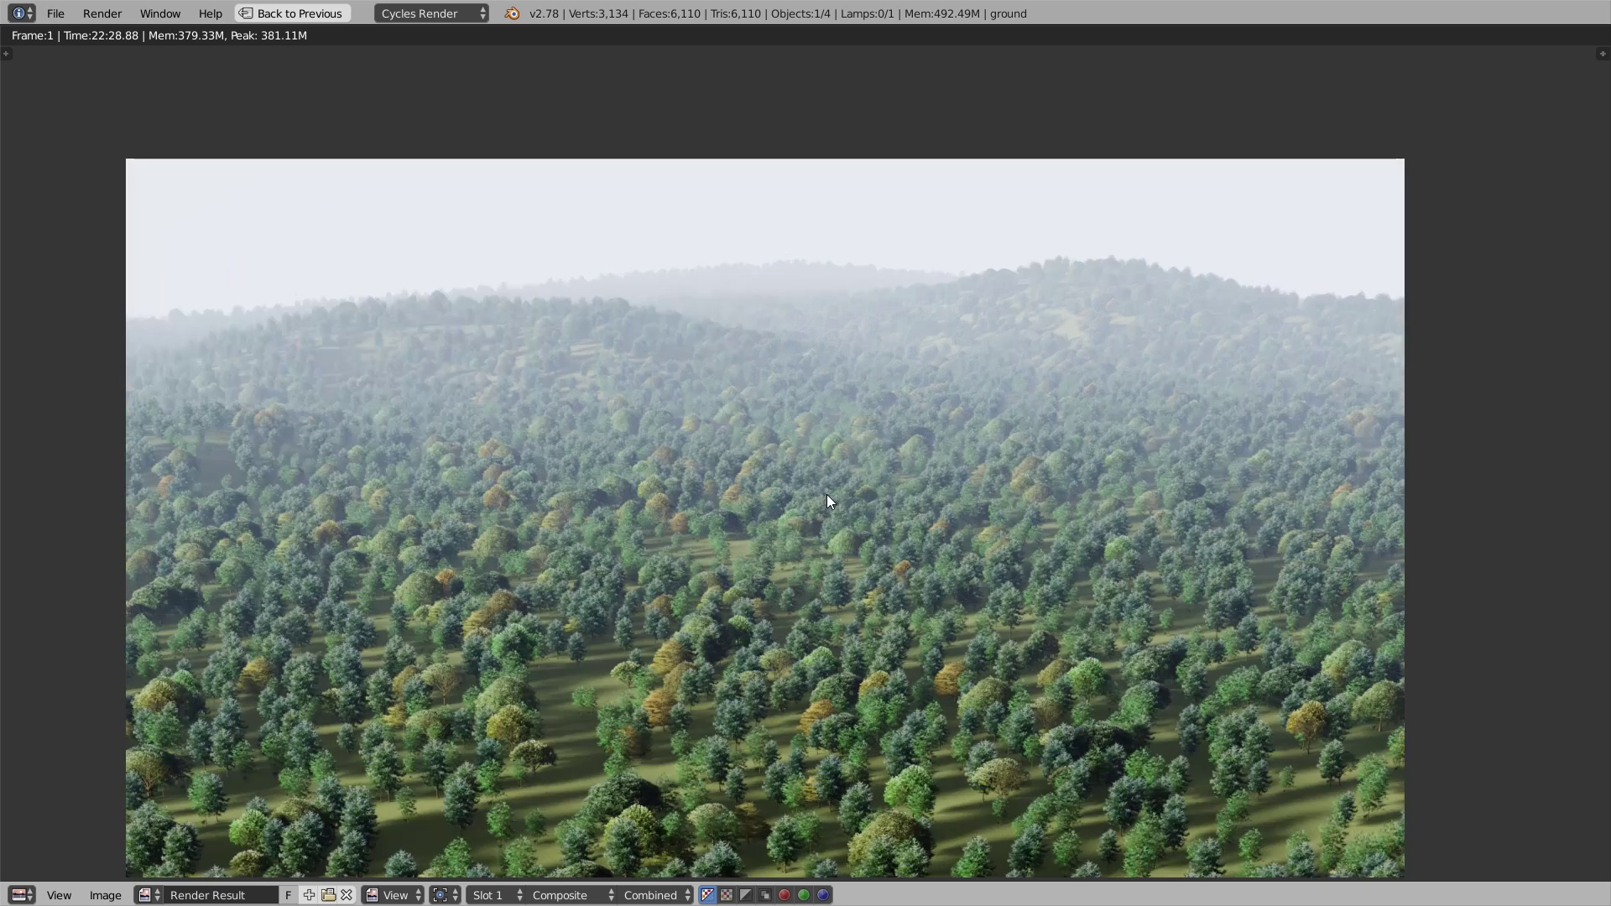
pyautogui.moveTo(793, 503)
pyautogui.mouseDown(button='middle')
pyautogui.moveTo(804, 467)
pyautogui.moveTo(799, 487)
pyautogui.mouseUp(button='middle')
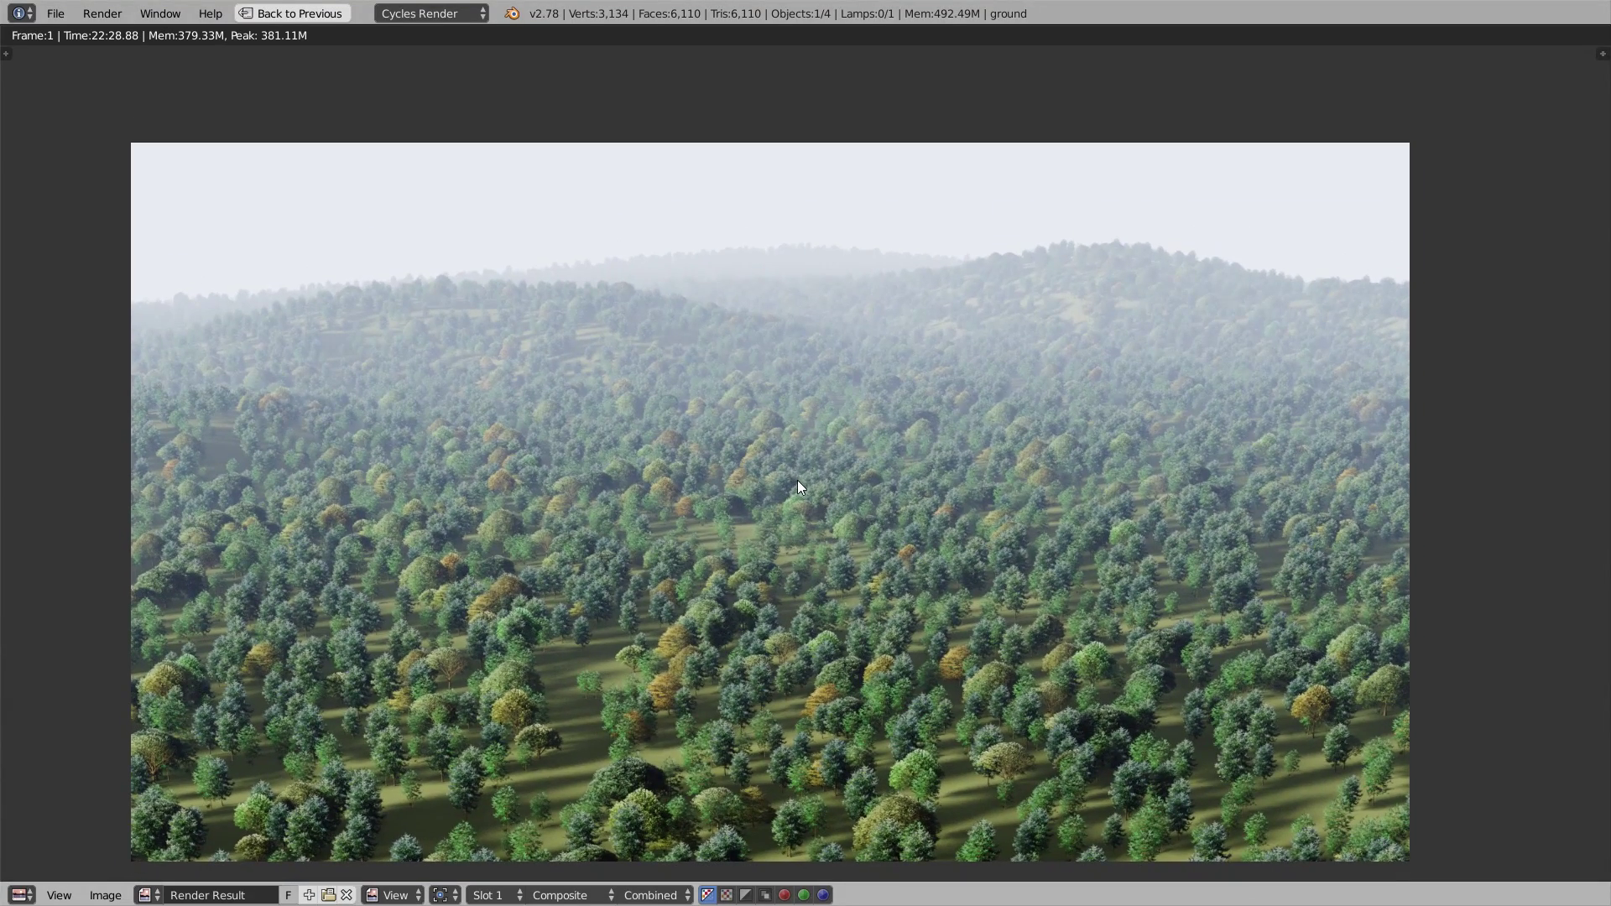
pyautogui.scroll(4, 660, 768)
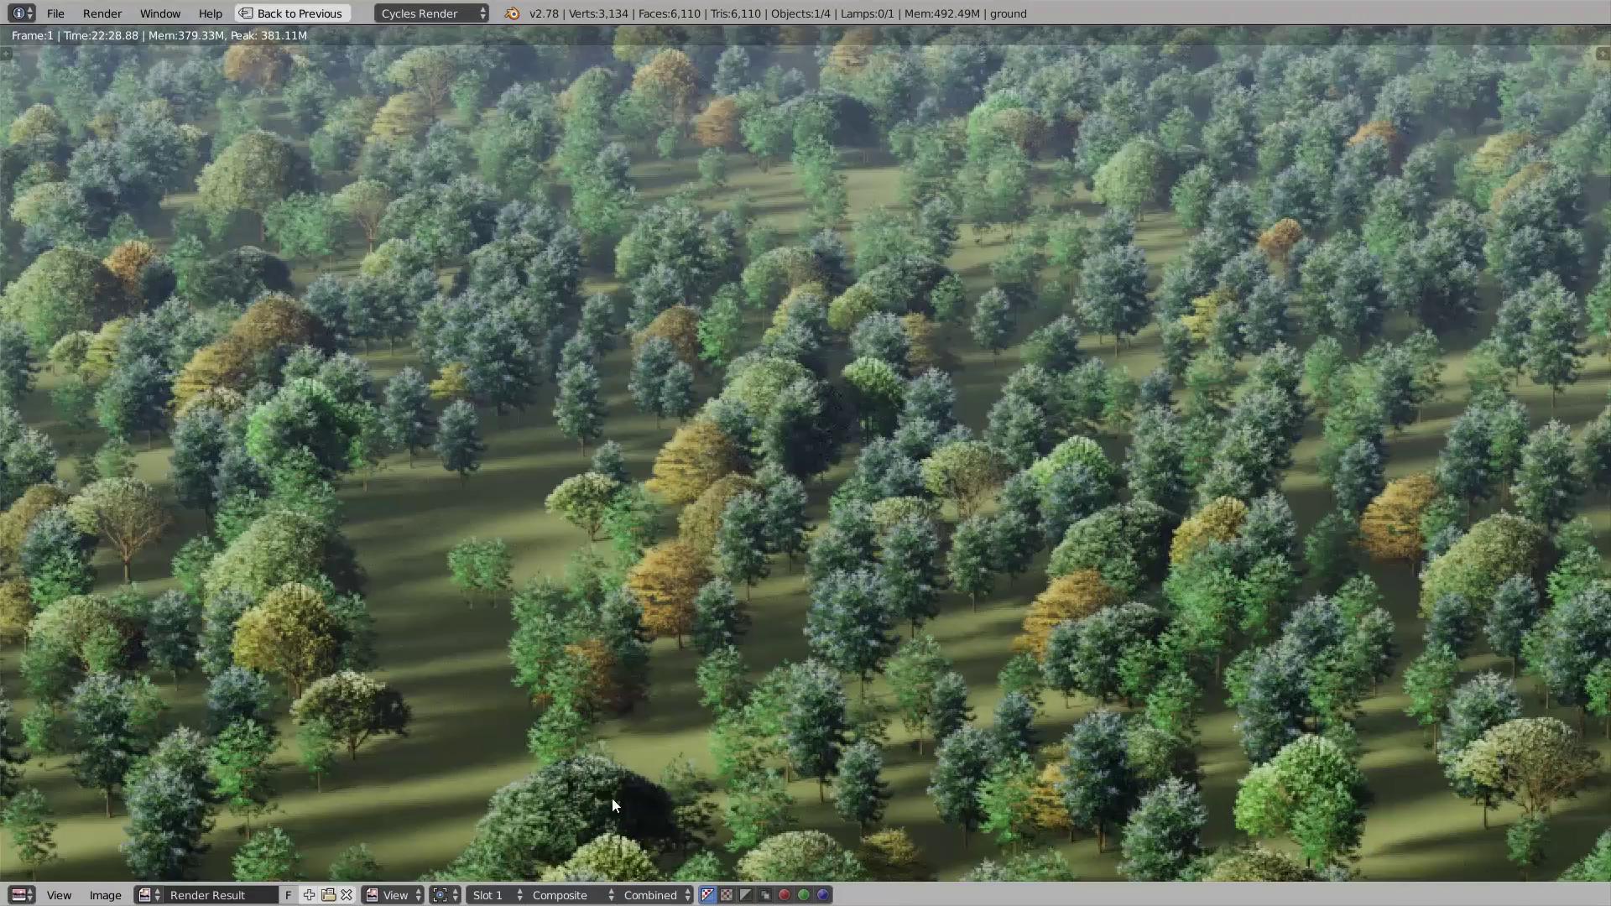
pyautogui.moveTo(782, 451); pyautogui.dragTo(799, 537, button='middle')
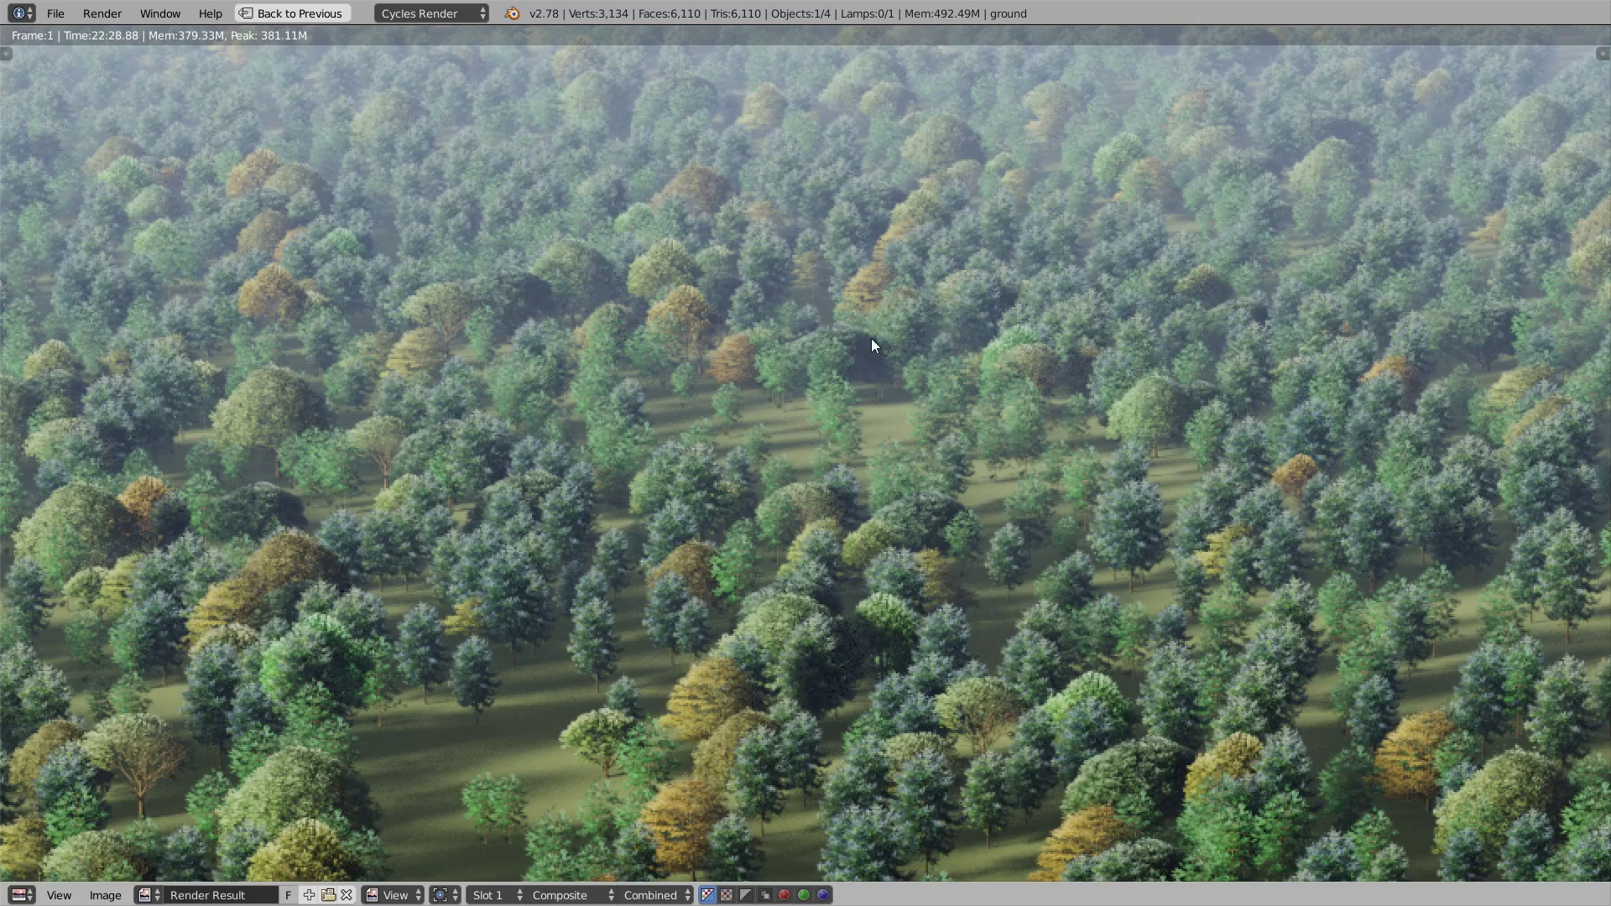
pyautogui.scroll(-3, 839, 386)
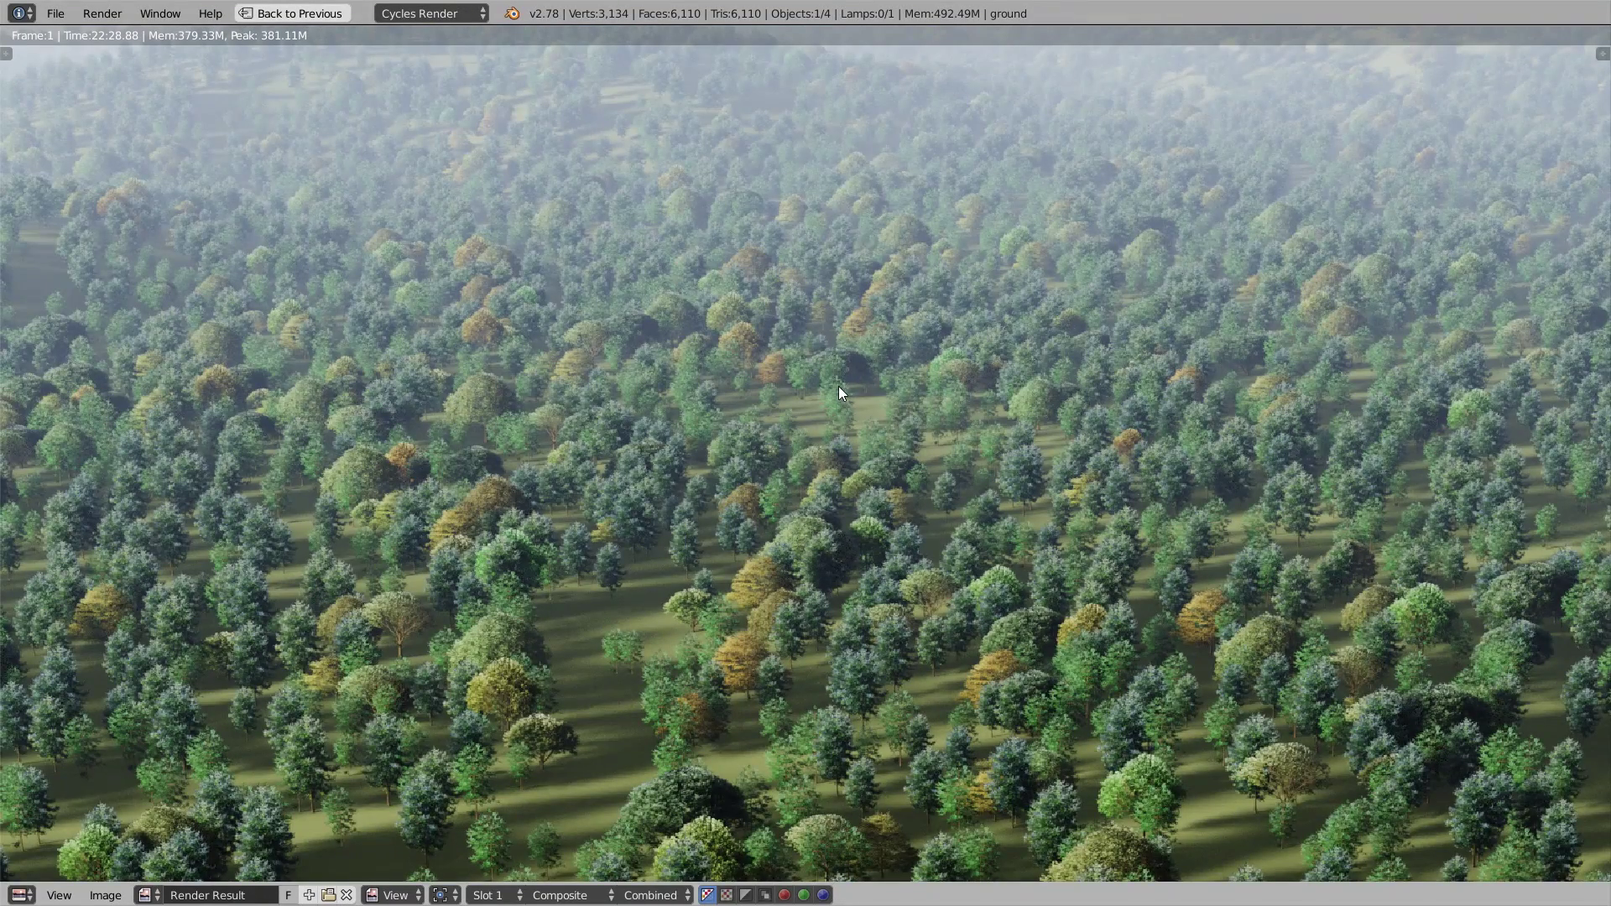
pyautogui.scroll(-4, 839, 390)
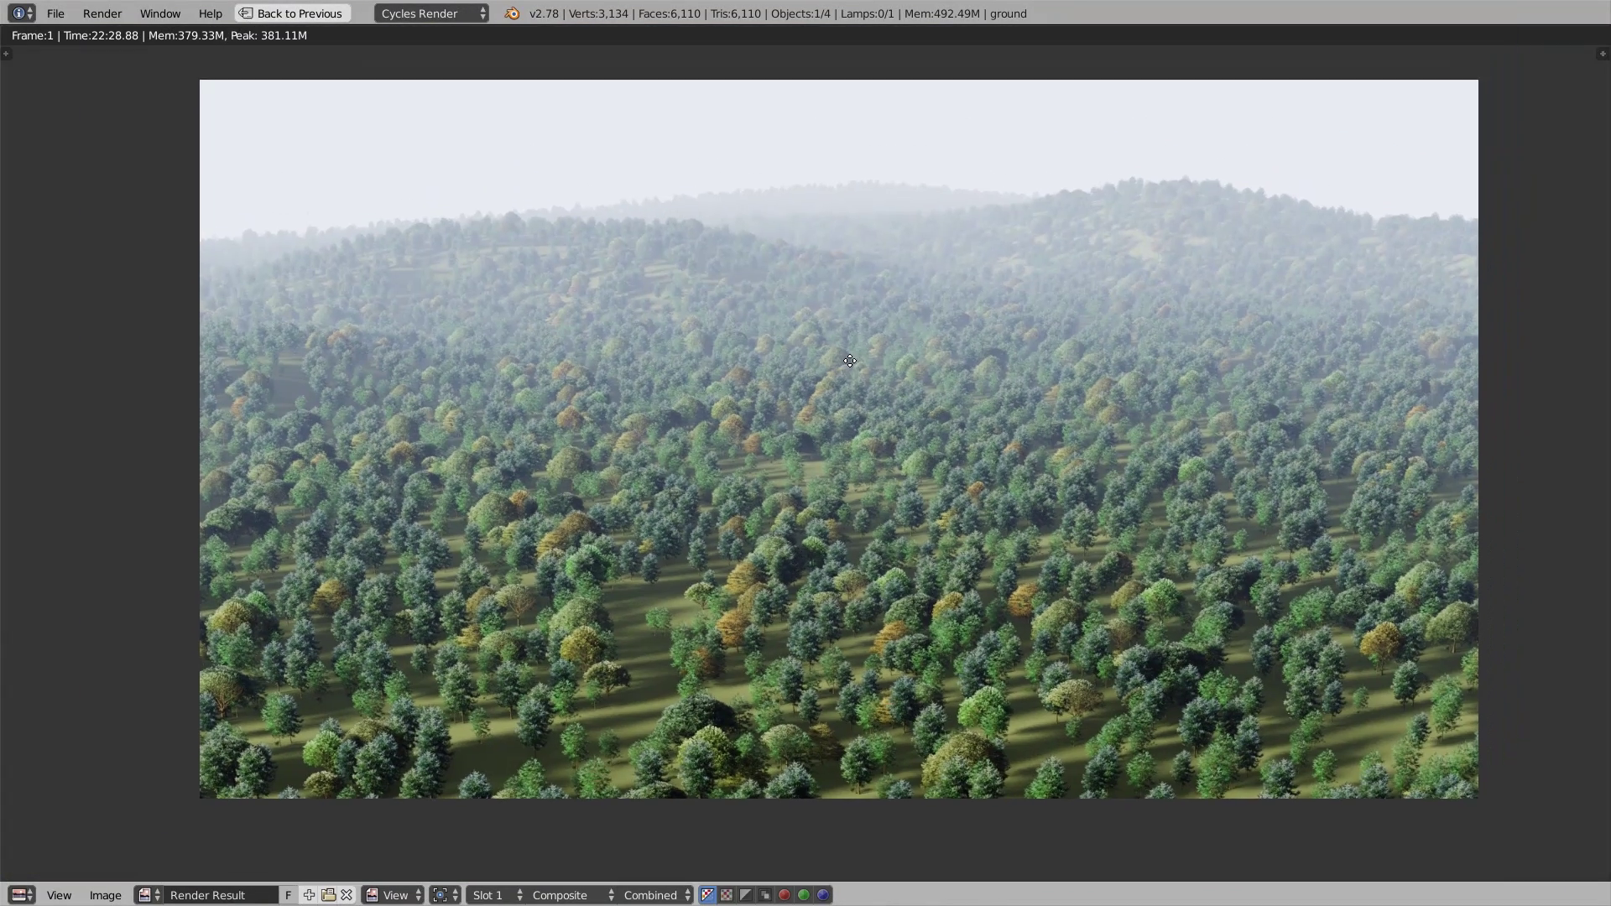